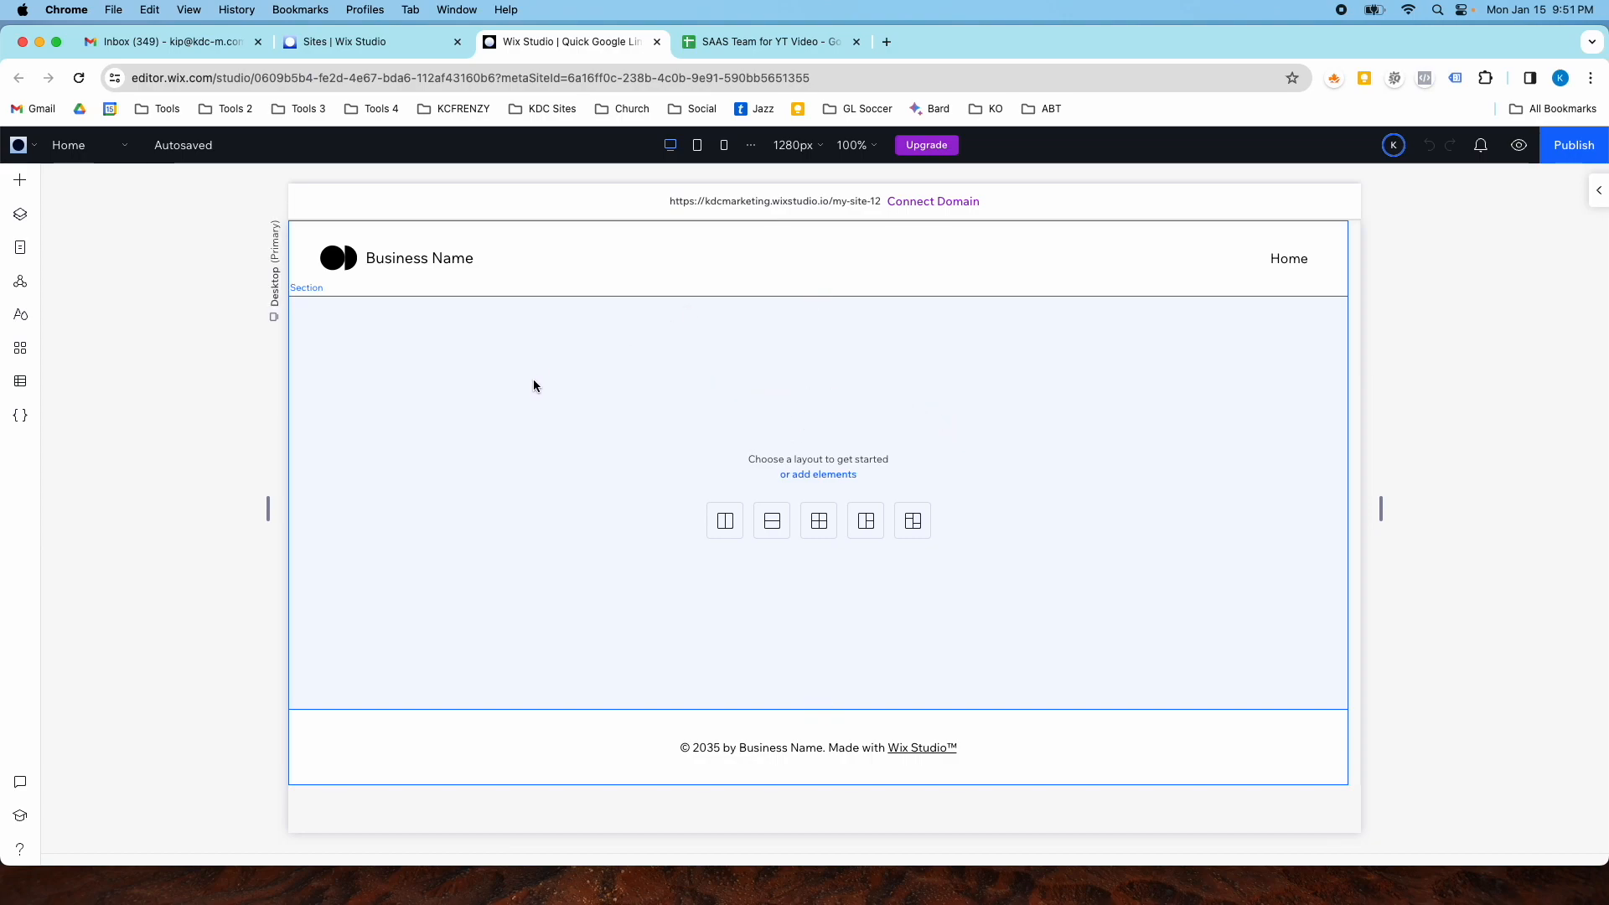
- Create a new CMS collection from scratch named Our Team with multiple items
{"action": "left_click", "coordinate": [24, 383]}
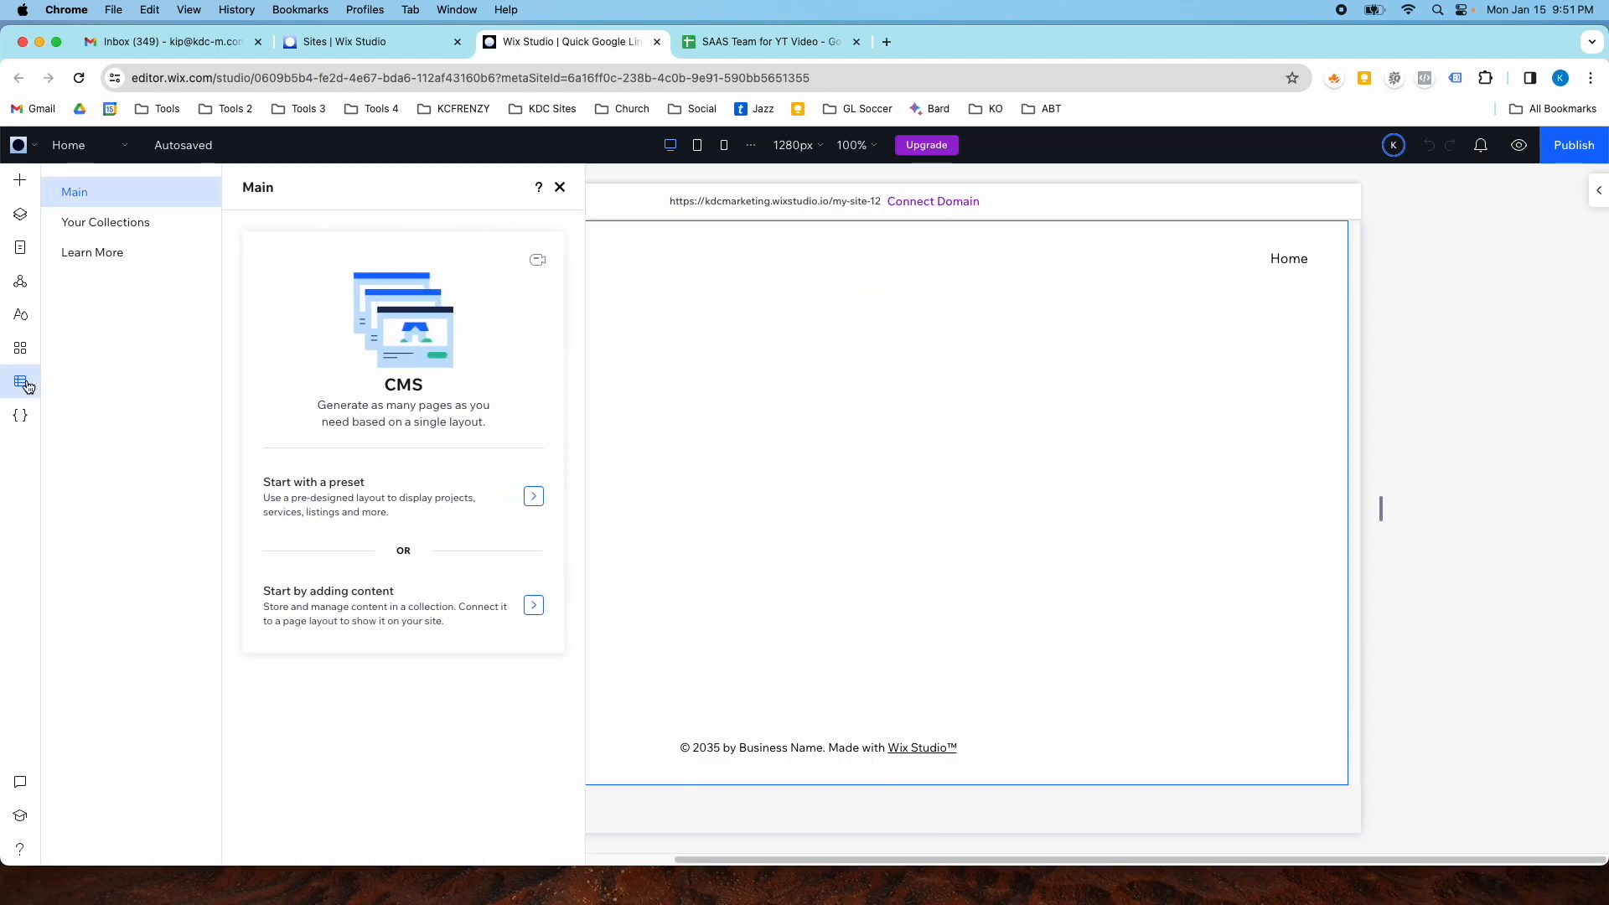
{"action": "left_click", "coordinate": [126, 231]}
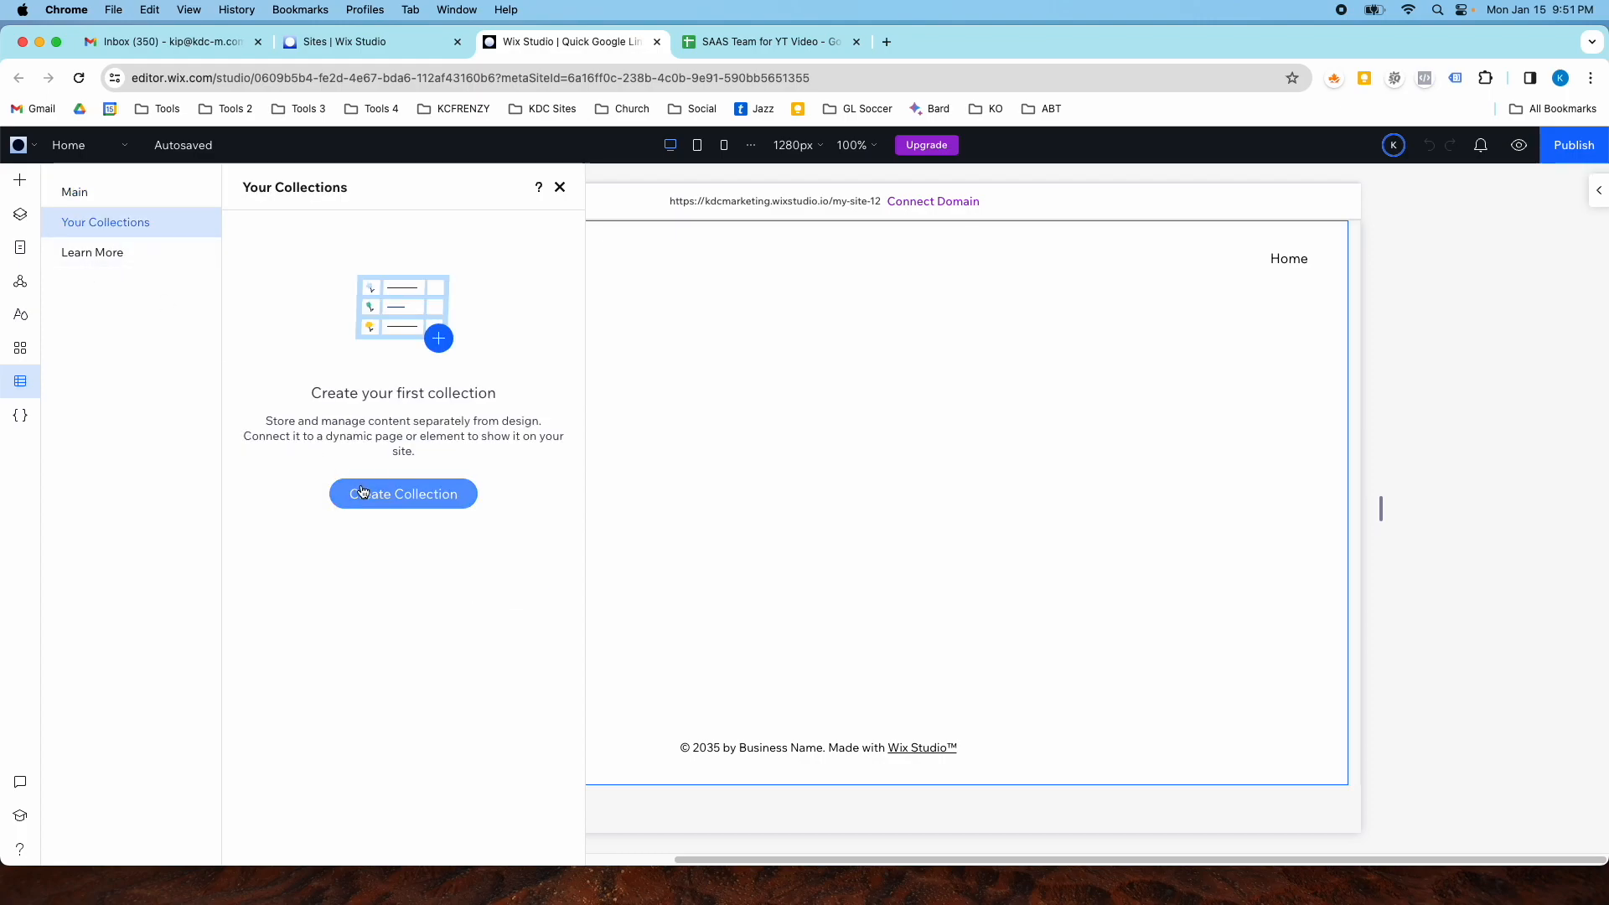
{"action": "left_click", "coordinate": [361, 490]}
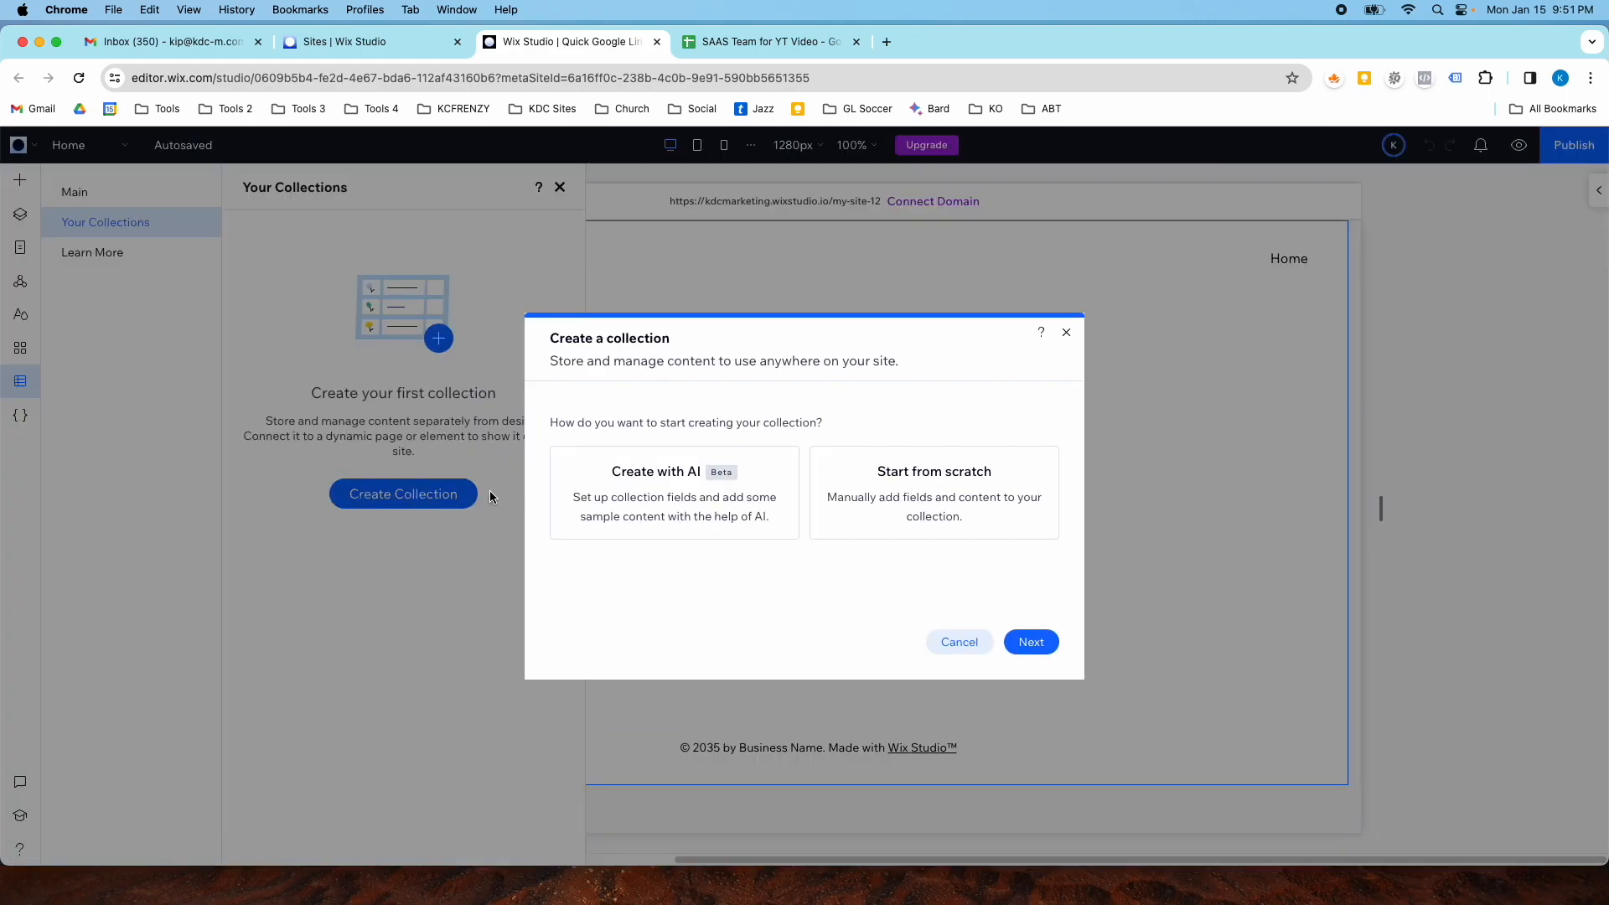
{"action": "left_click", "coordinate": [881, 500]}
{"action": "left_click", "coordinate": [1048, 650]}
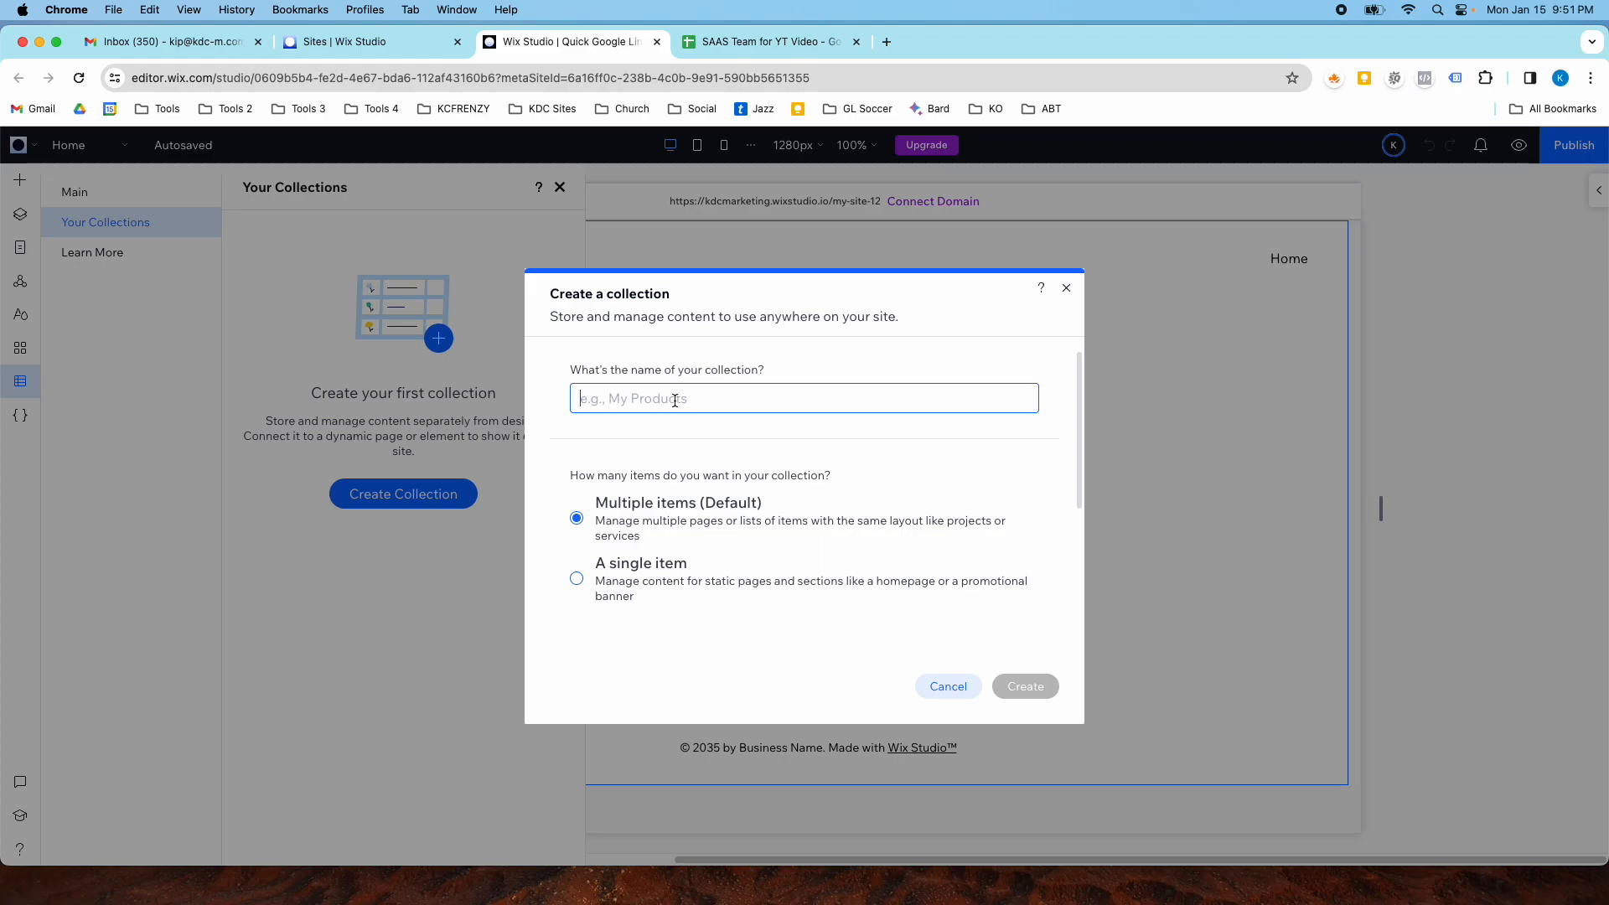
{"action": "type", "text": "Oure"}
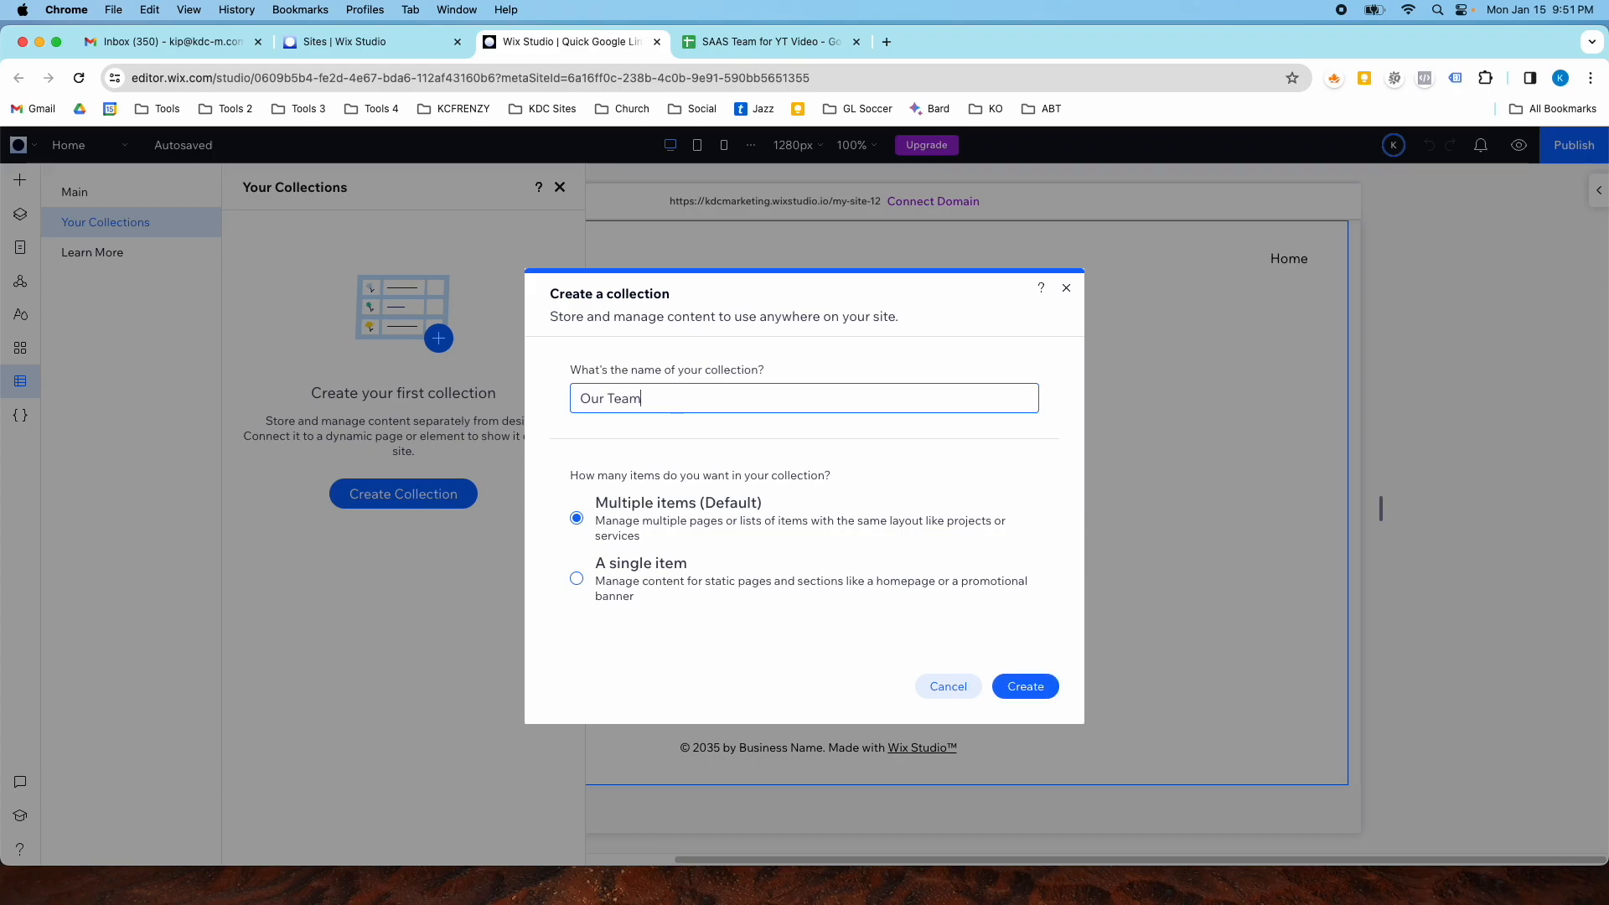
{"action": "left_click", "coordinate": [1017, 686]}
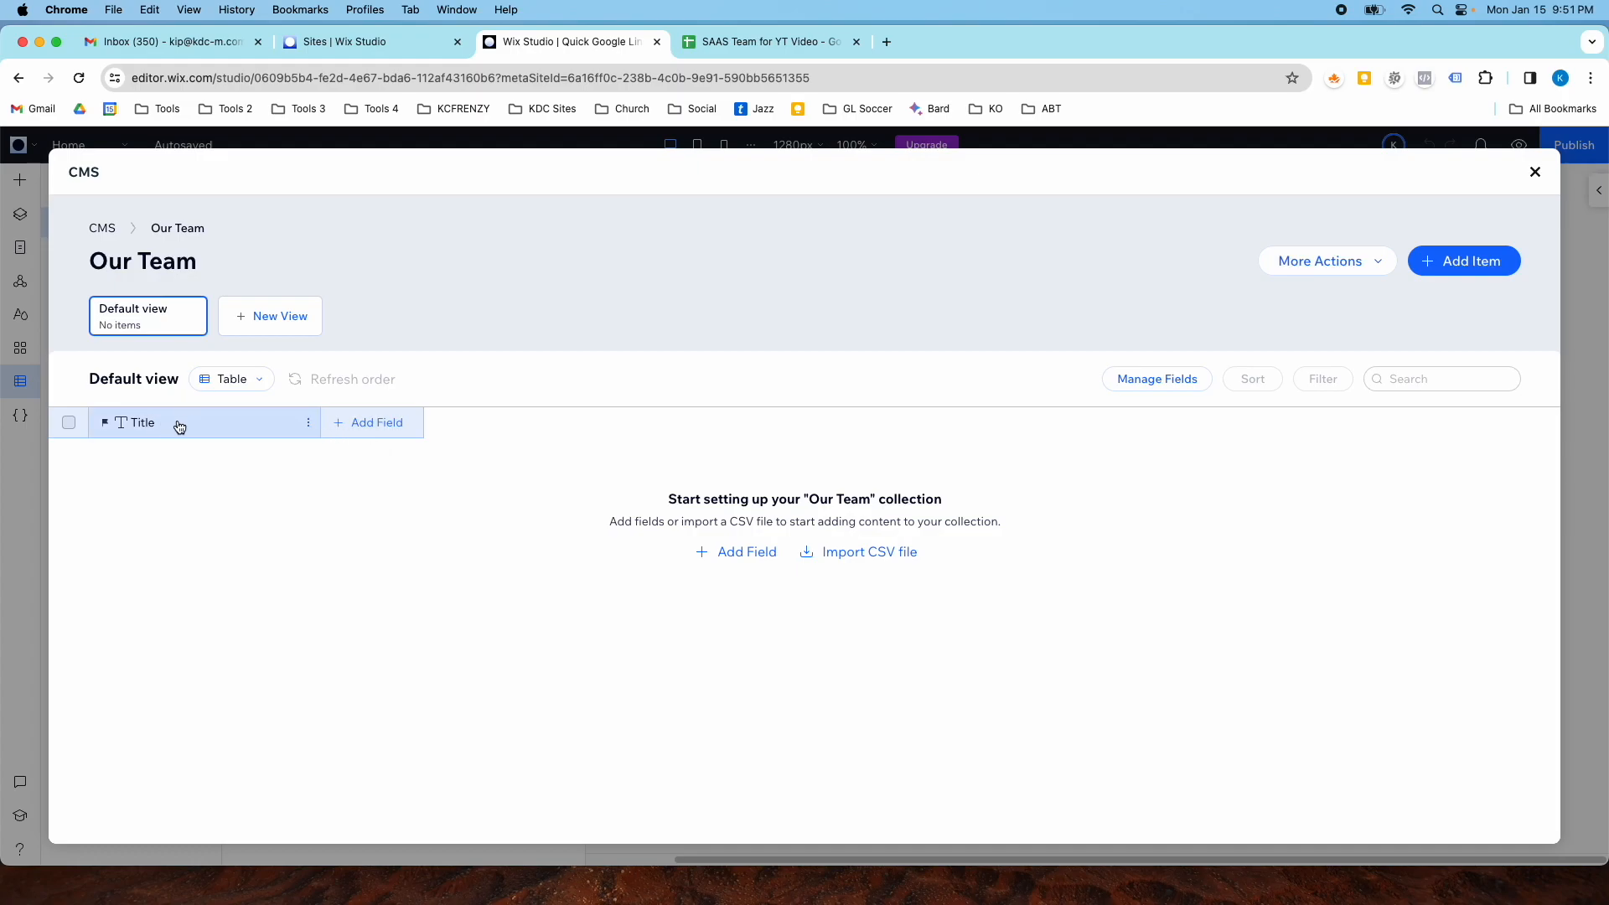
- Open the add-field dialog and browse through the available field types
{"action": "left_click", "coordinate": [378, 428]}
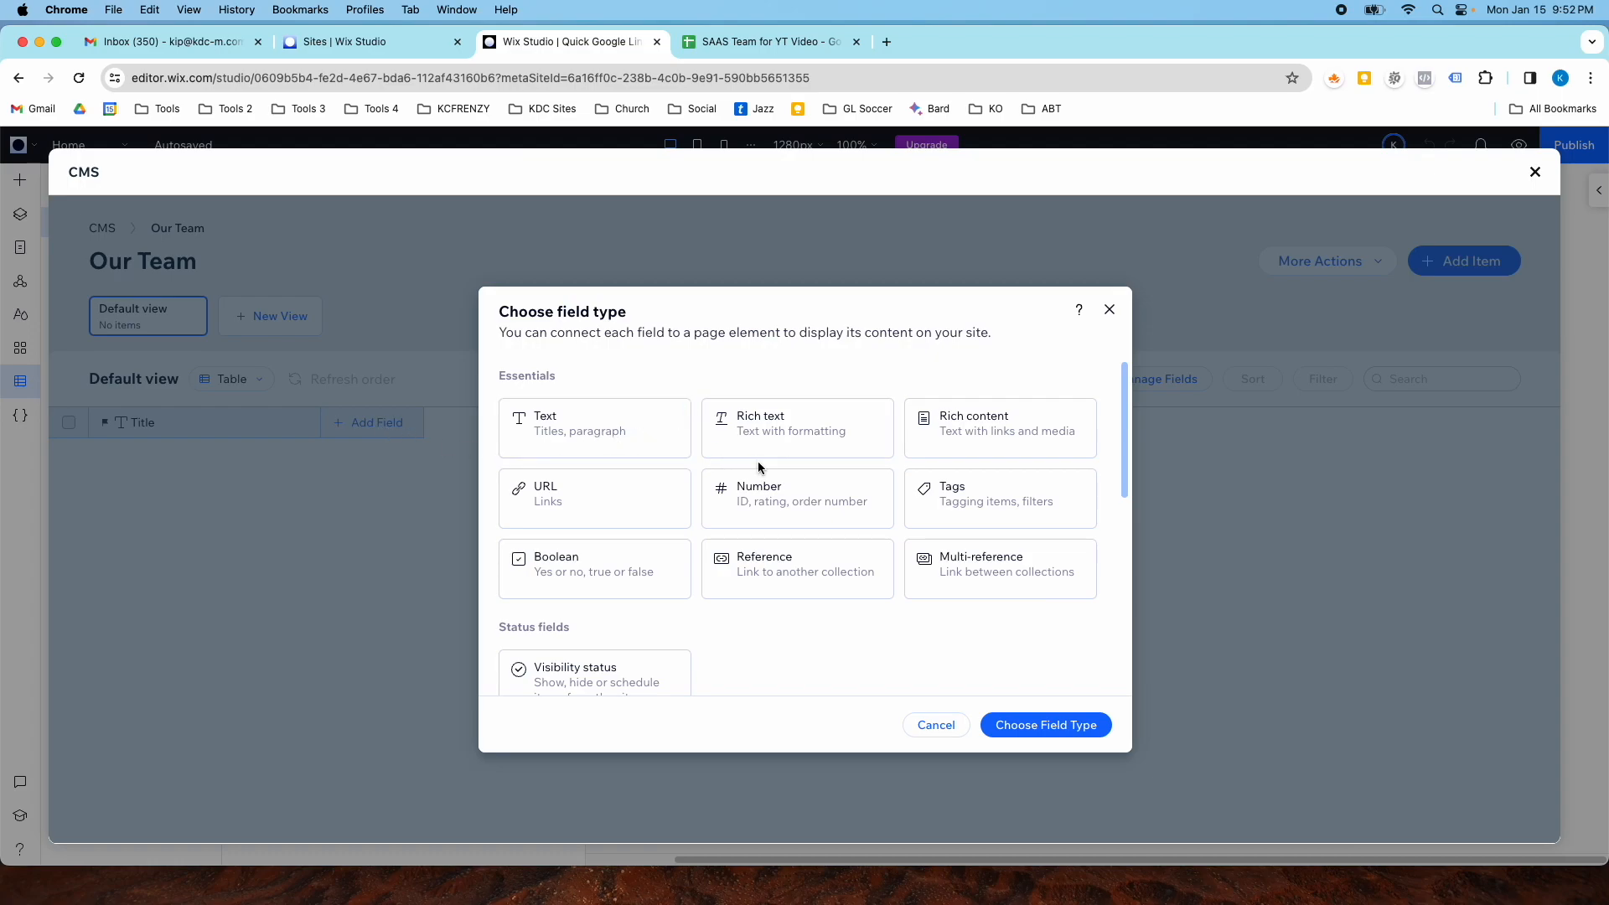
{"action": "scroll", "coordinate": [758, 457], "scroll_direction": "down", "scroll_amount": 3}
{"action": "scroll", "coordinate": [769, 474], "scroll_direction": "down", "scroll_amount": 8}
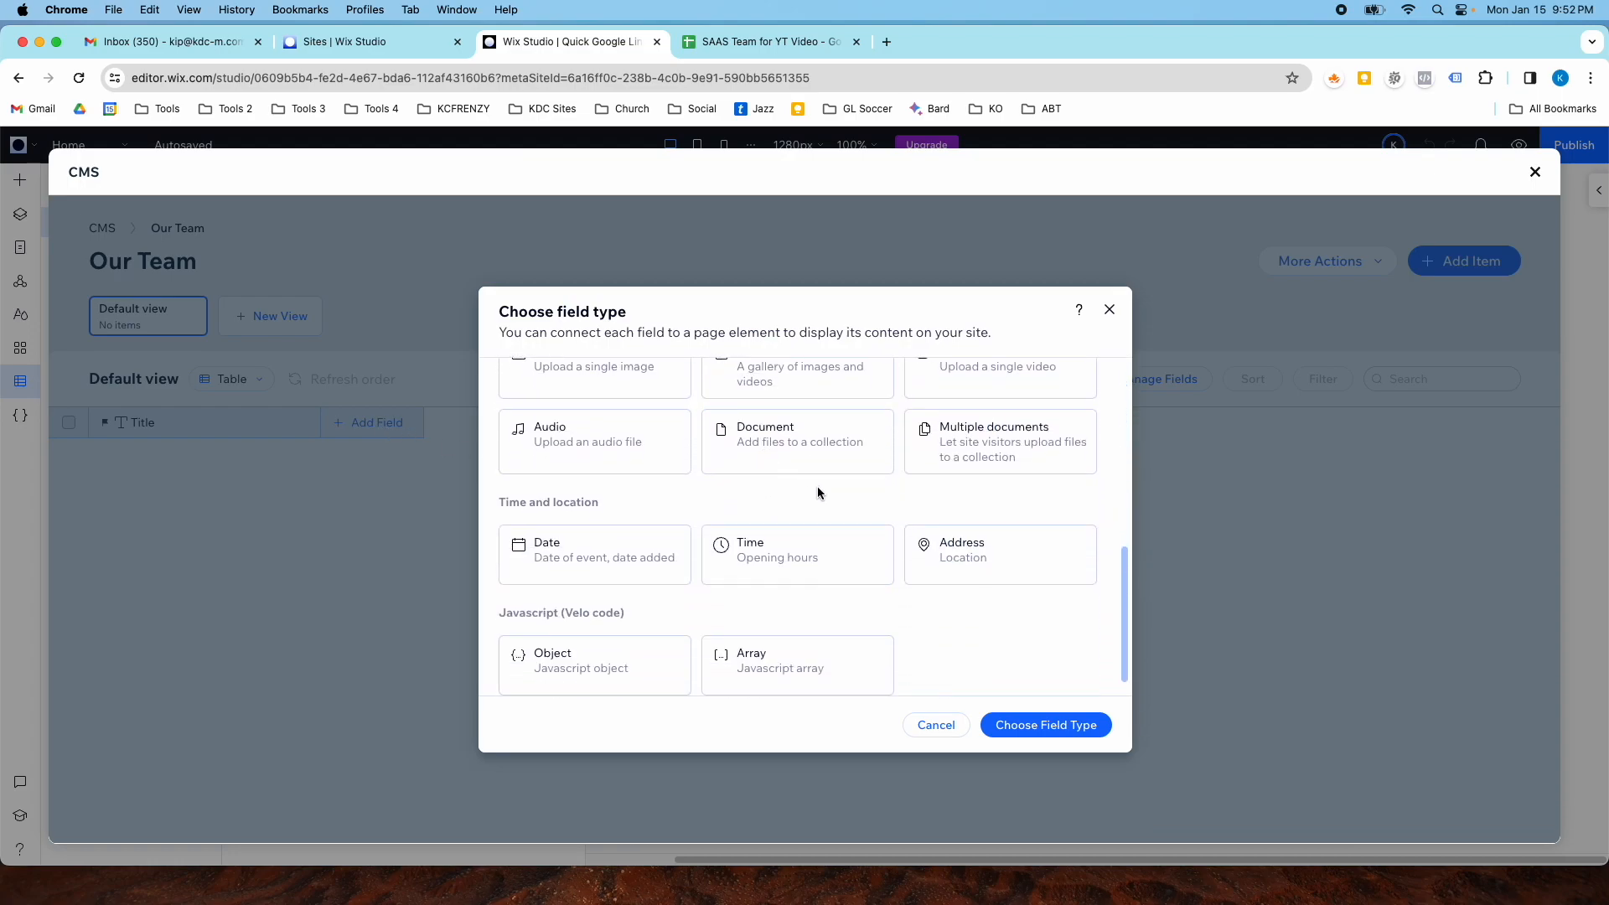
{"action": "scroll", "coordinate": [901, 639], "scroll_direction": "up", "scroll_amount": 5}
{"action": "scroll", "coordinate": [902, 639], "scroll_direction": "up", "scroll_amount": 5}
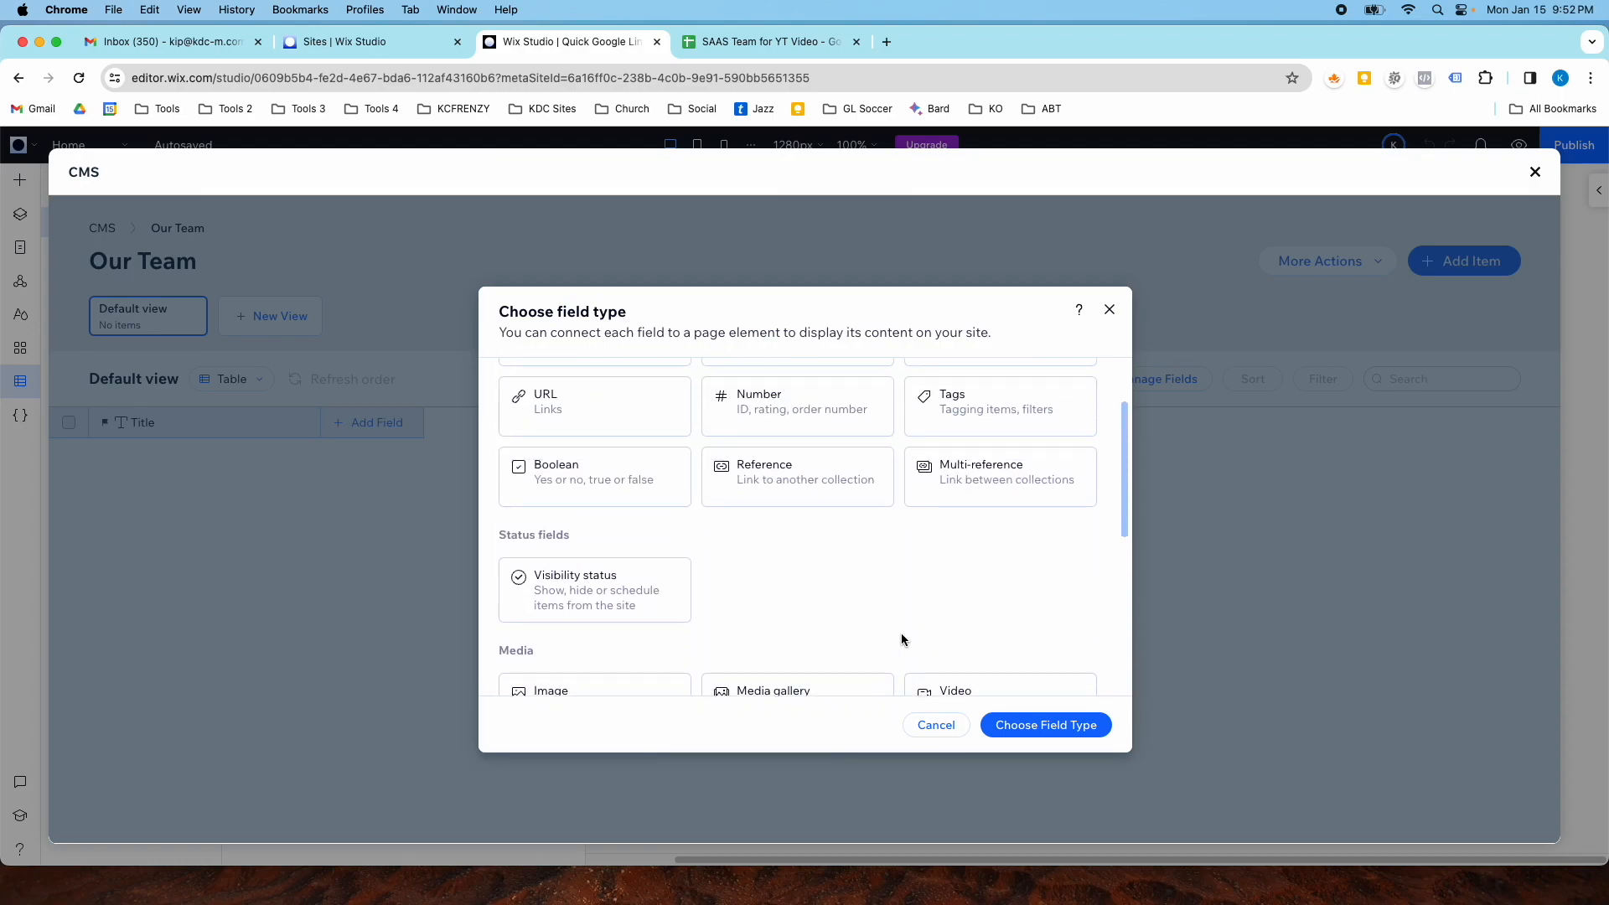
{"action": "scroll", "coordinate": [892, 634], "scroll_direction": "down", "scroll_amount": 1}
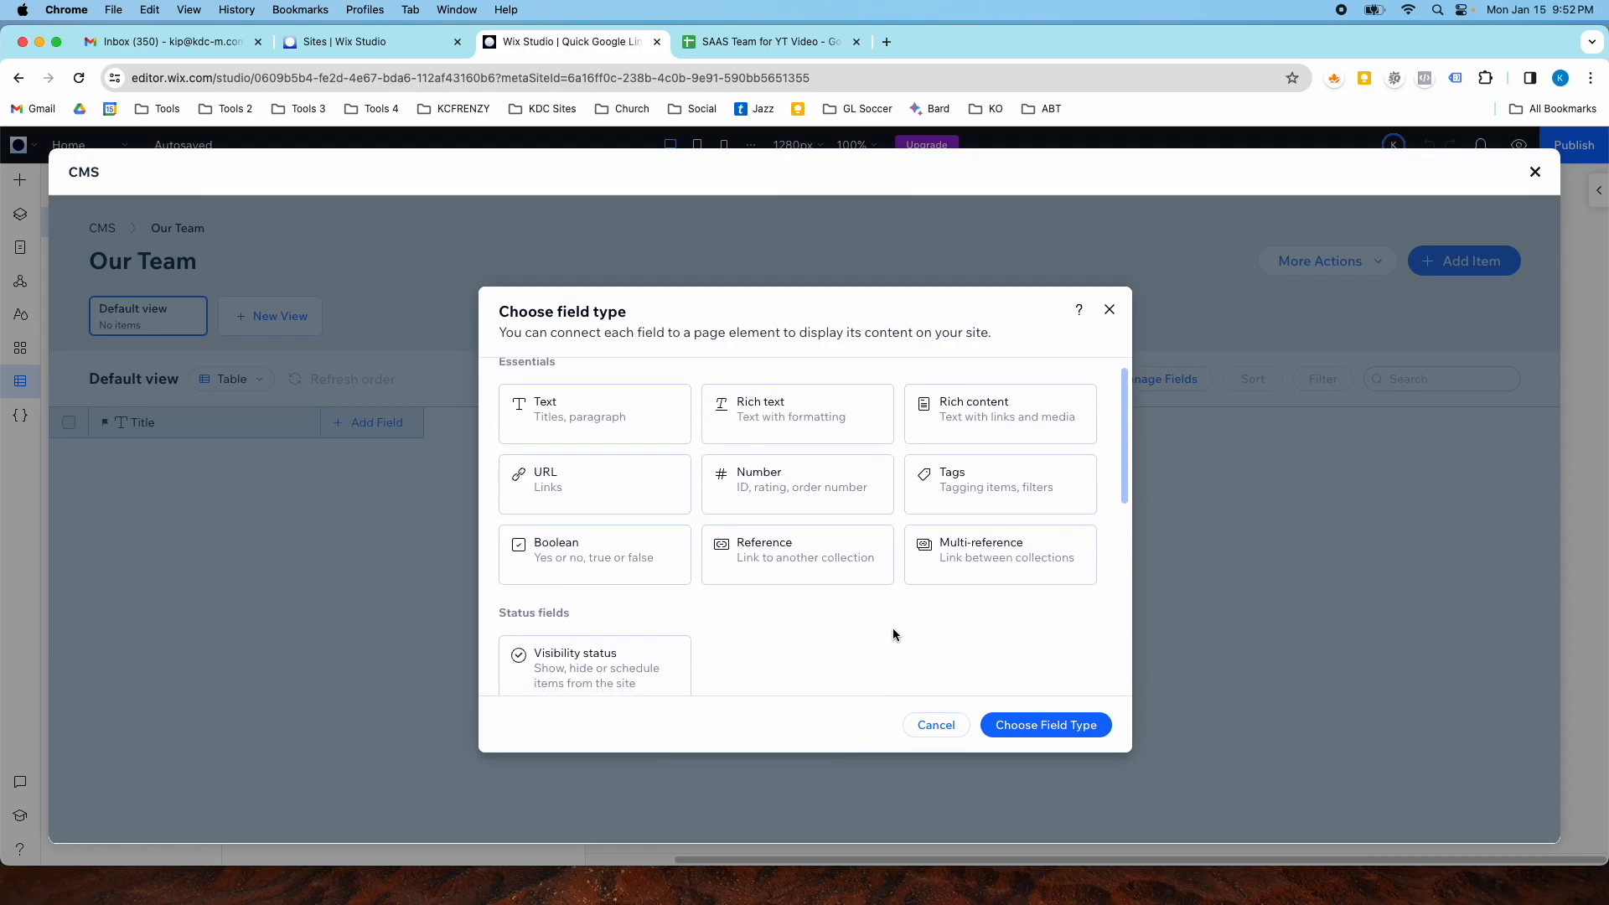
{"action": "scroll", "coordinate": [819, 553], "scroll_direction": "down", "scroll_amount": 6}
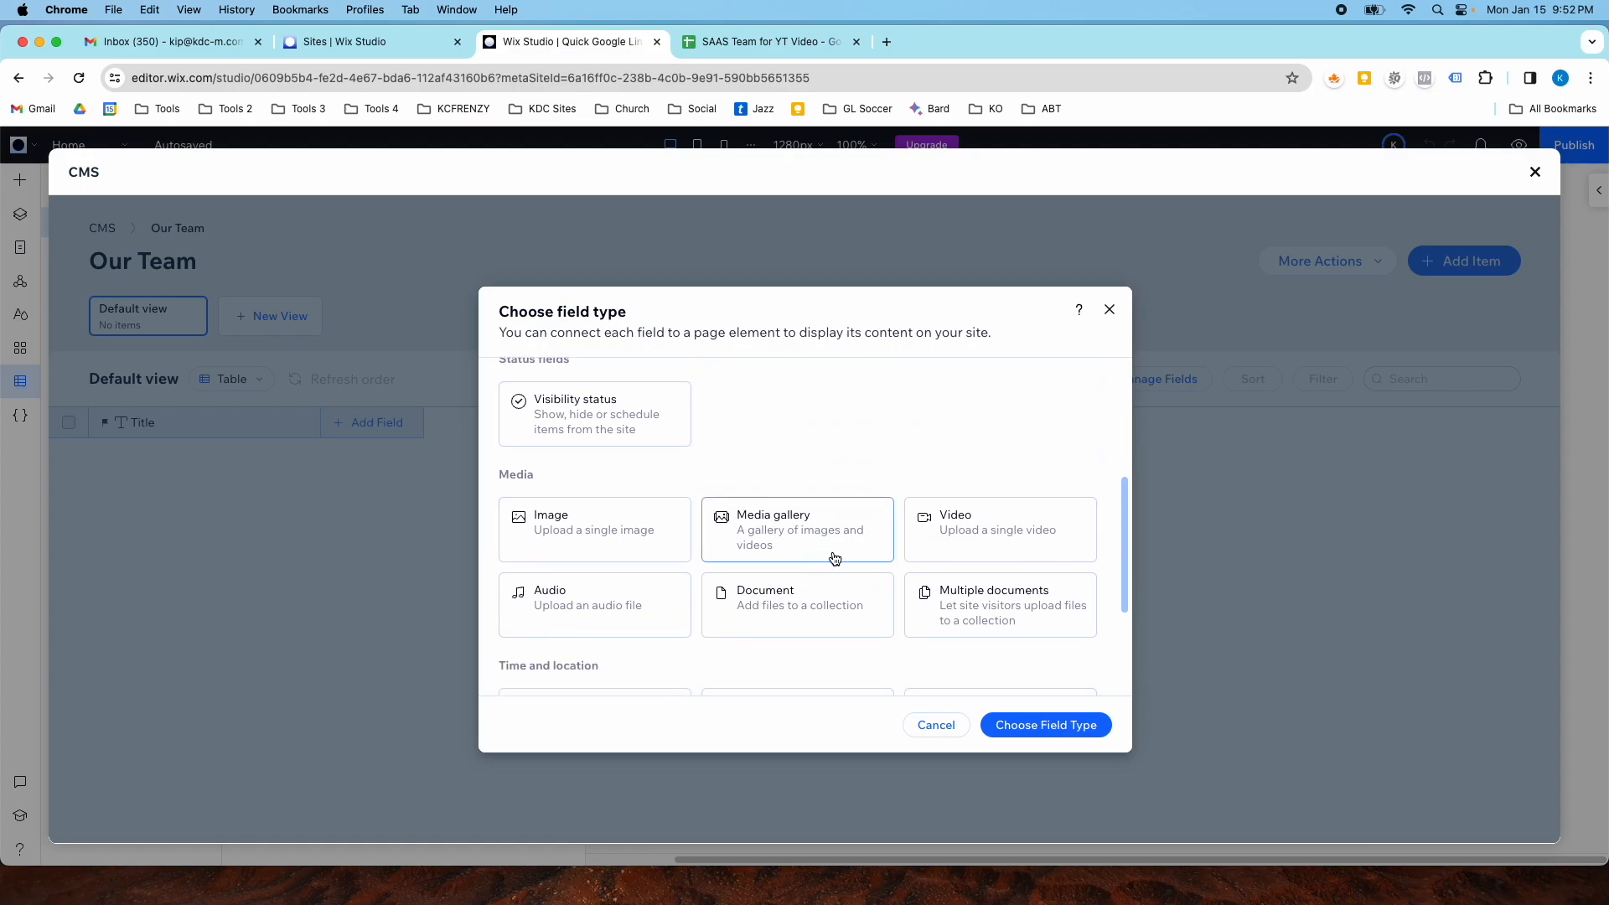
{"action": "scroll", "coordinate": [903, 591], "scroll_direction": "down", "scroll_amount": 2}
{"action": "scroll", "coordinate": [878, 578], "scroll_direction": "down", "scroll_amount": 2}
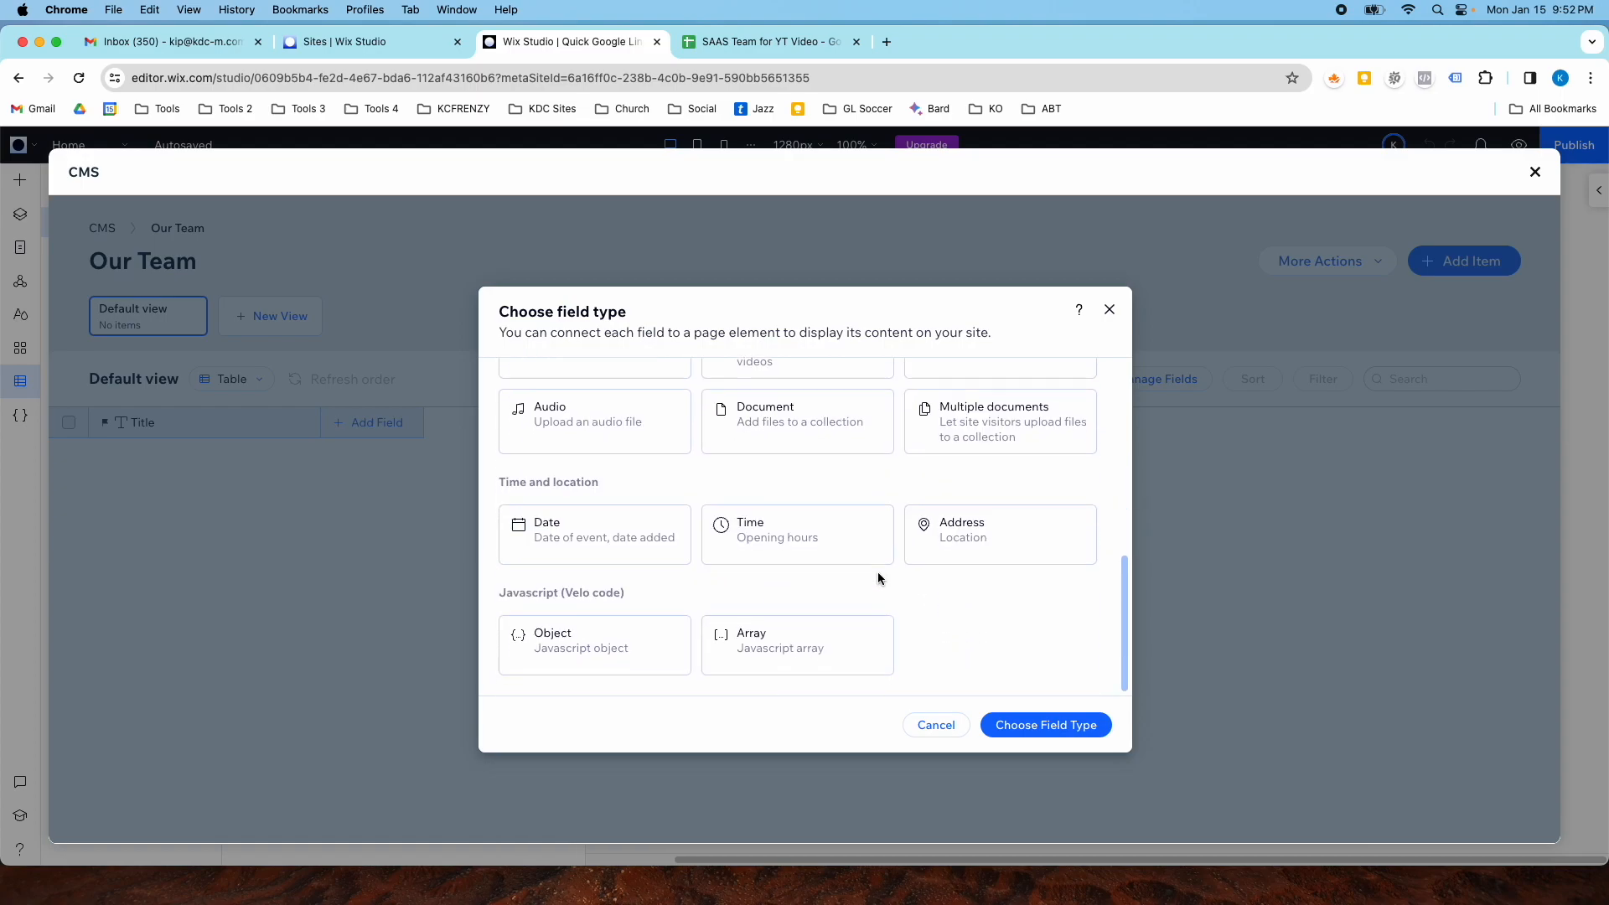
{"action": "scroll", "coordinate": [871, 573], "scroll_direction": "up", "scroll_amount": 10}
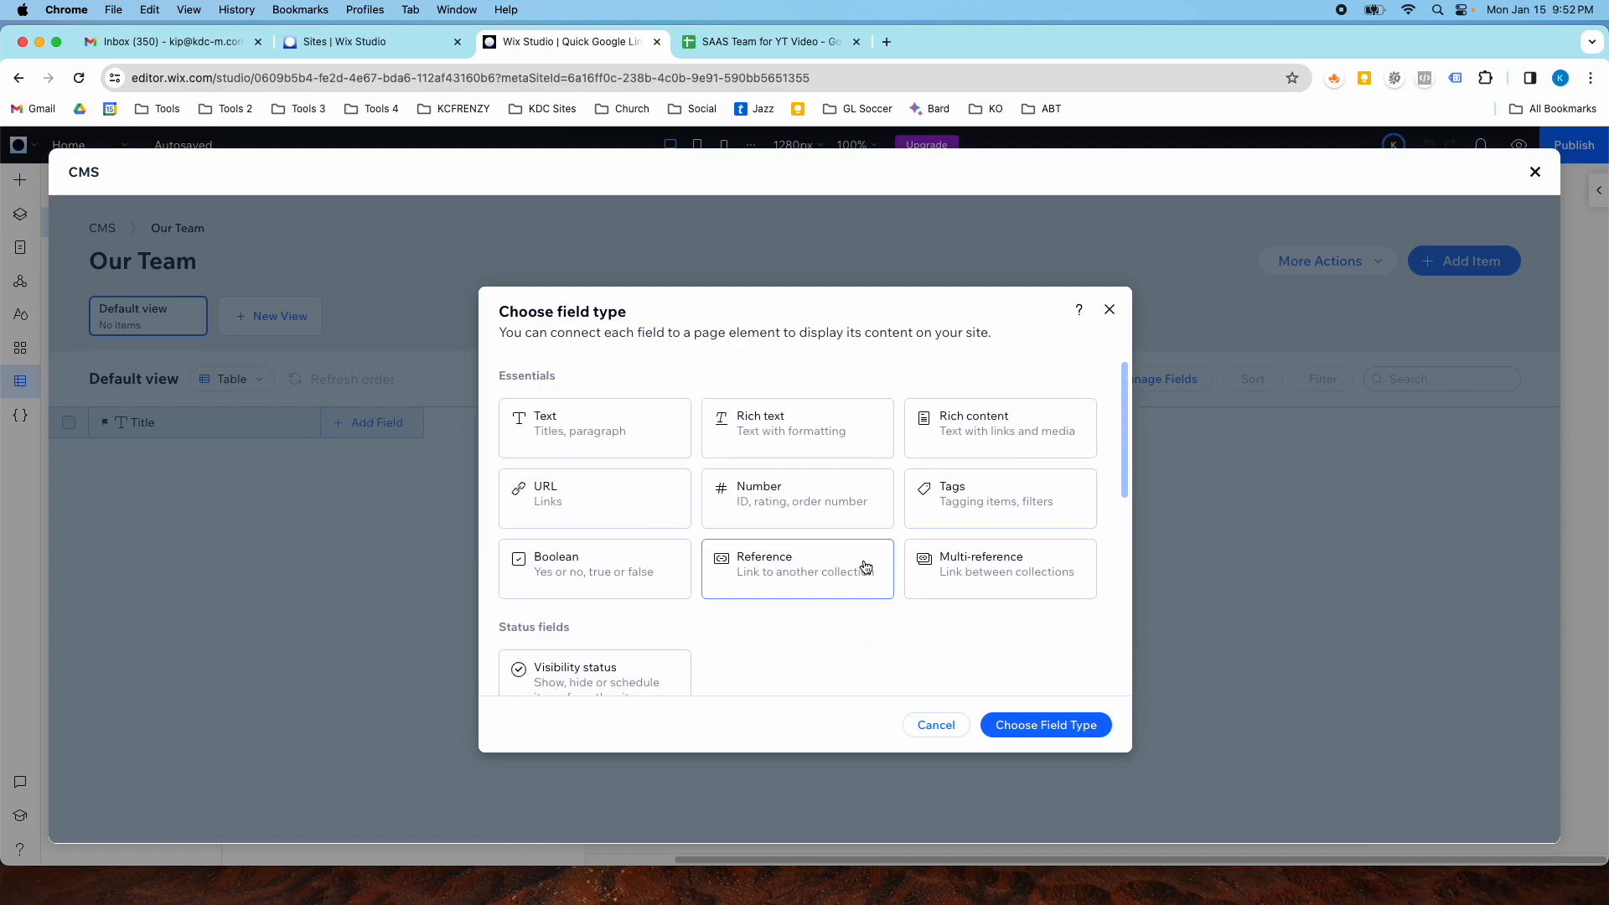
- Add a Text field named Position to the collection
{"action": "left_click", "coordinate": [586, 438]}
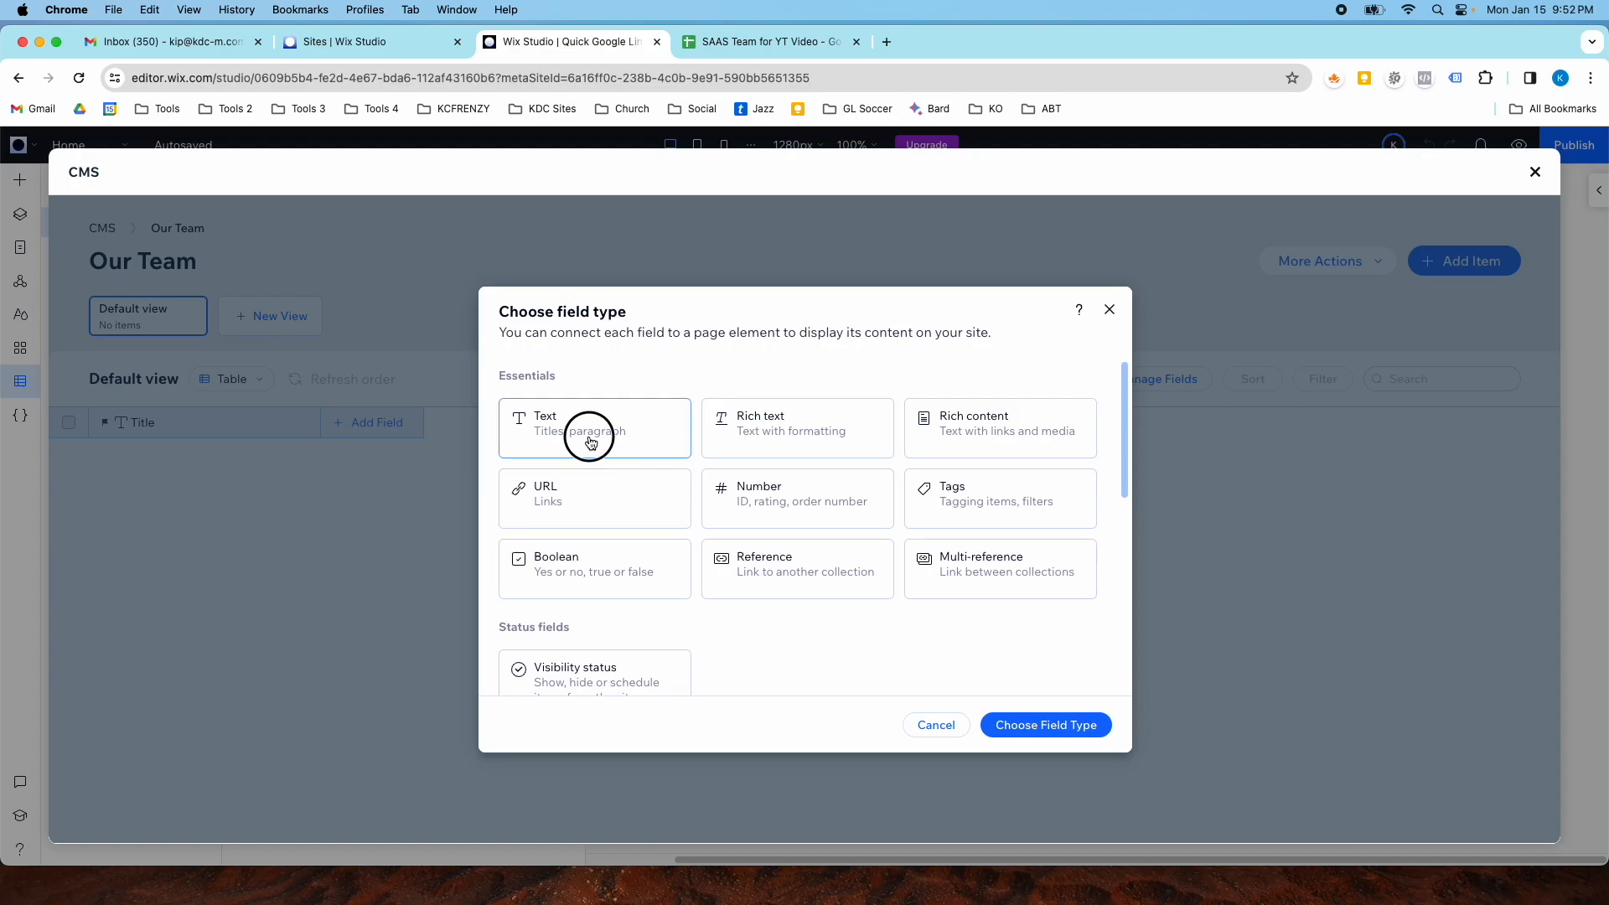
{"action": "left_click", "coordinate": [1023, 725]}
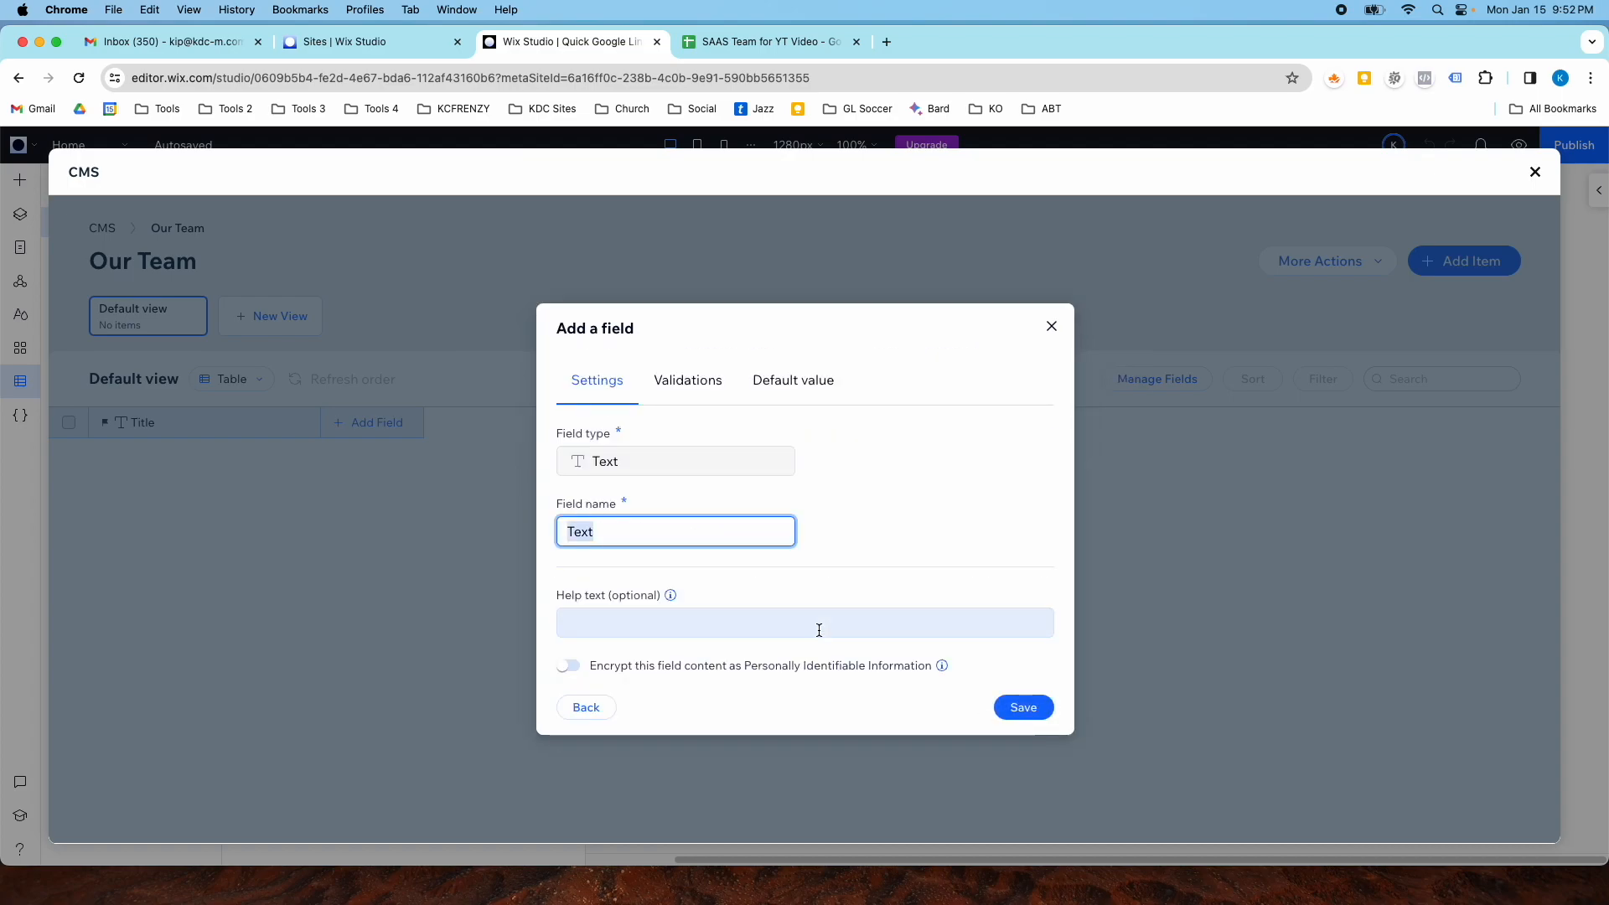
{"action": "type", "text": "Position"}
{"action": "left_click", "coordinate": [1020, 709]}
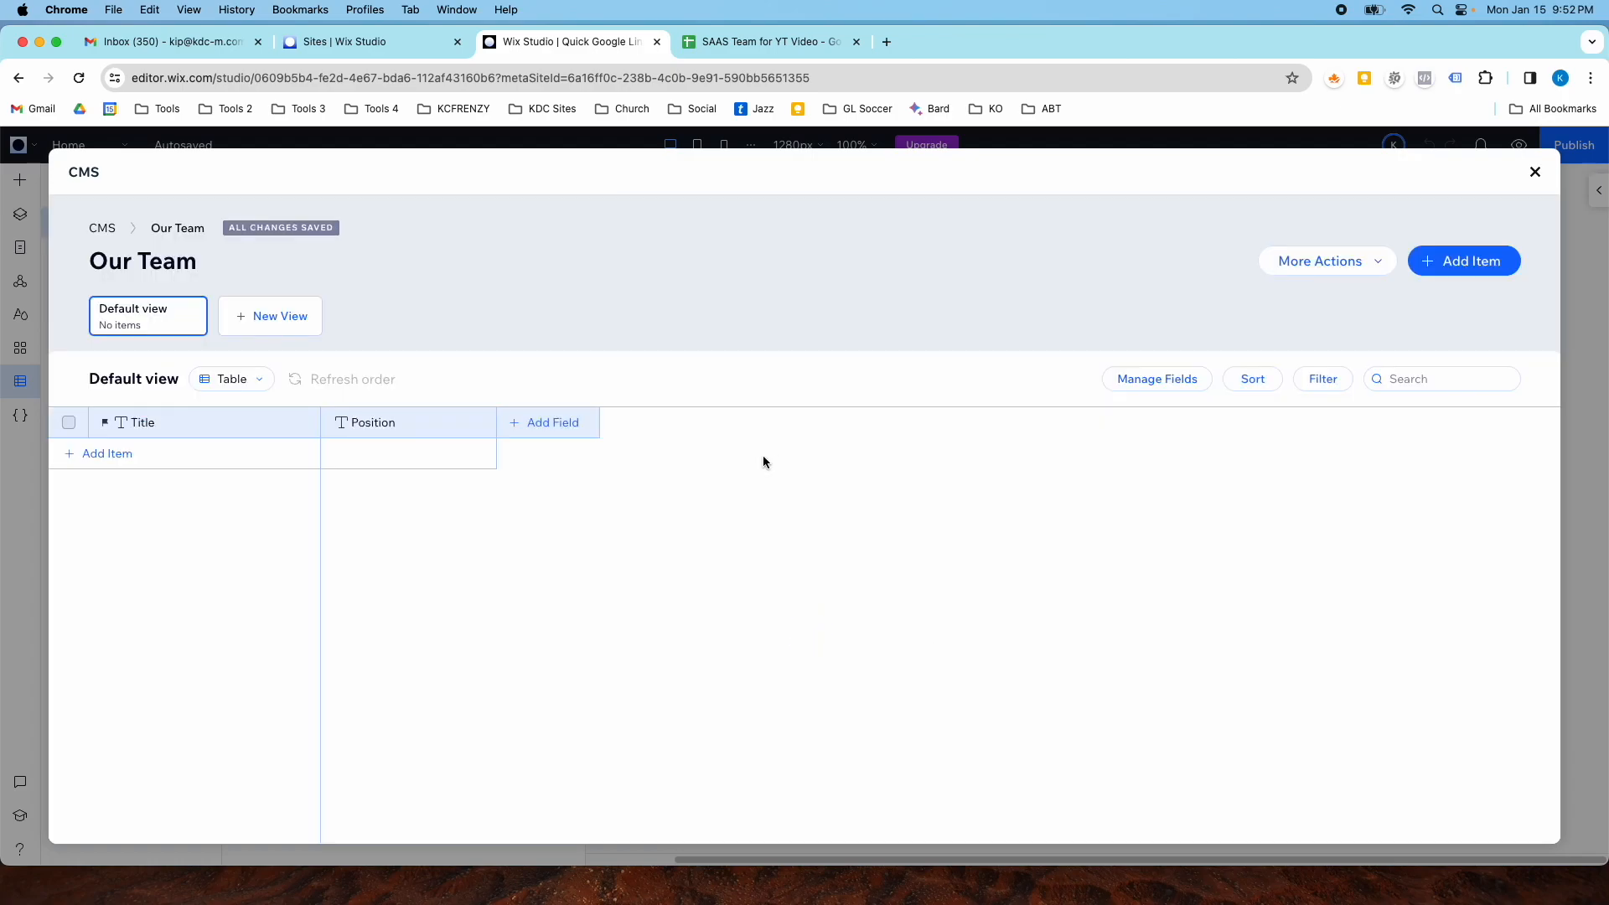
- Check the spreadsheet's columns, then add a Text field named Role to the collection
{"action": "left_click", "coordinate": [707, 49]}
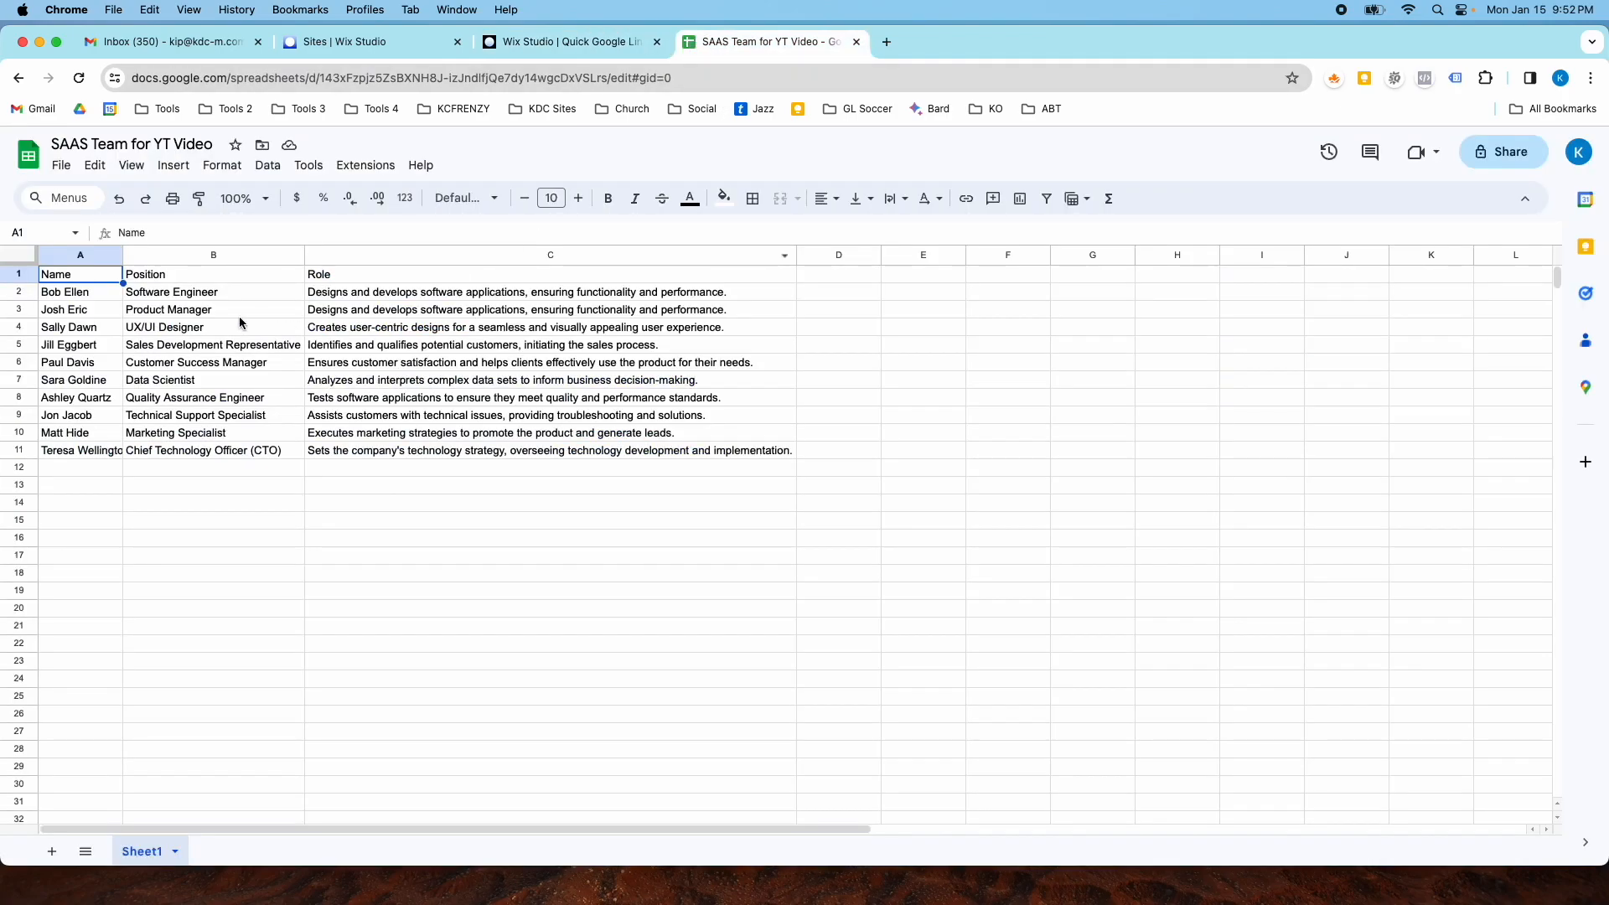
{"action": "left_click", "coordinate": [520, 44]}
{"action": "left_click", "coordinate": [536, 426]}
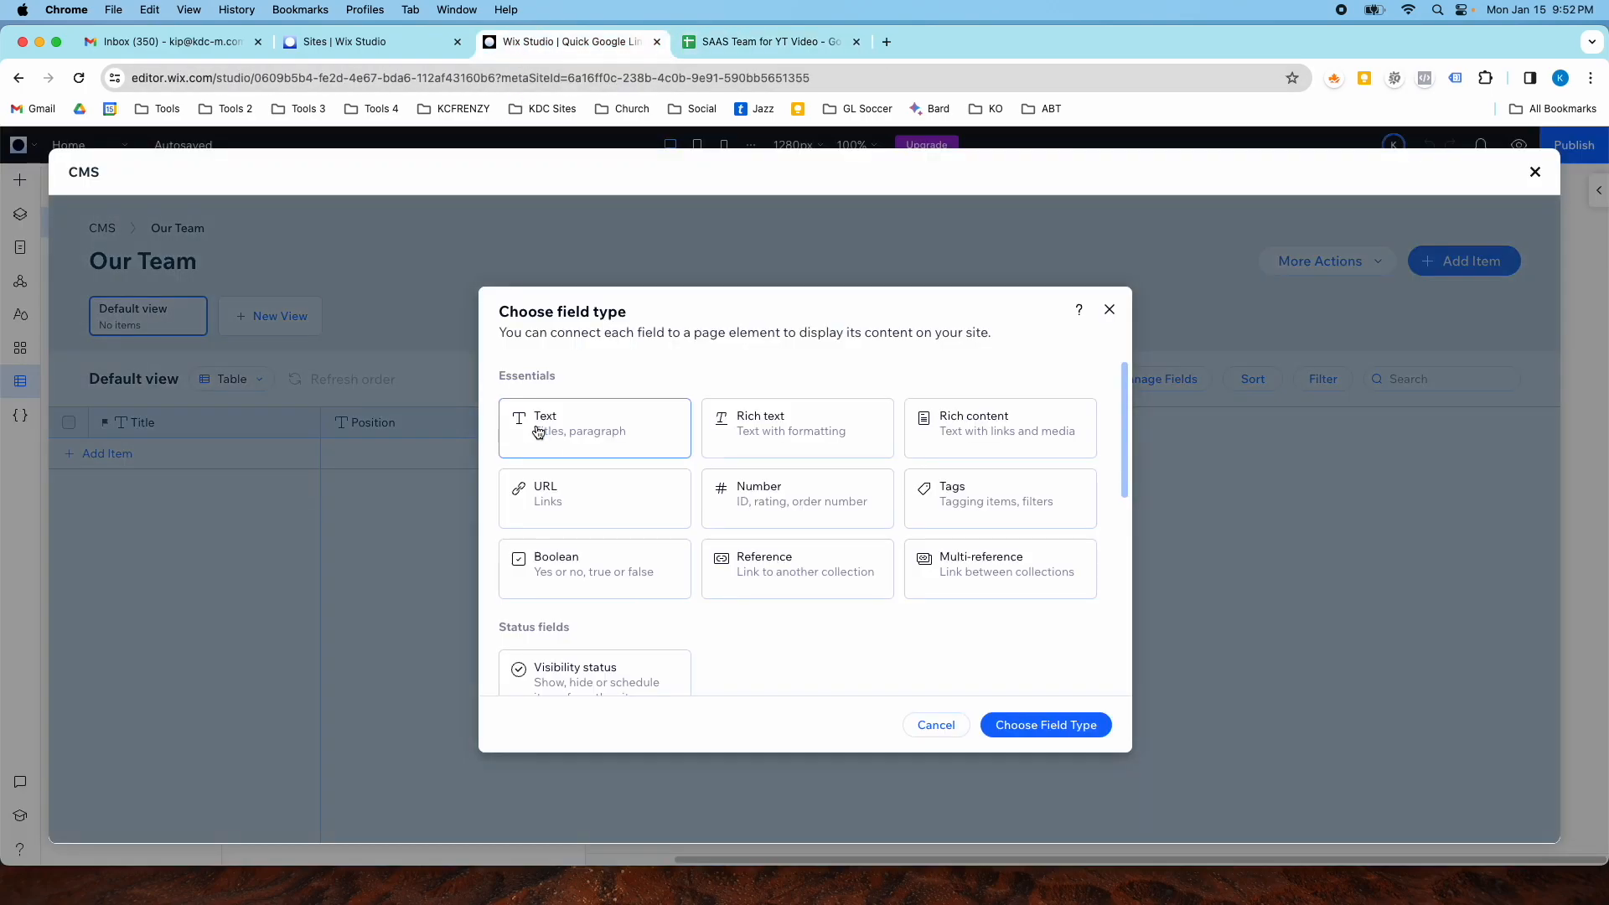
{"action": "left_click", "coordinate": [542, 426]}
{"action": "left_click", "coordinate": [999, 720]}
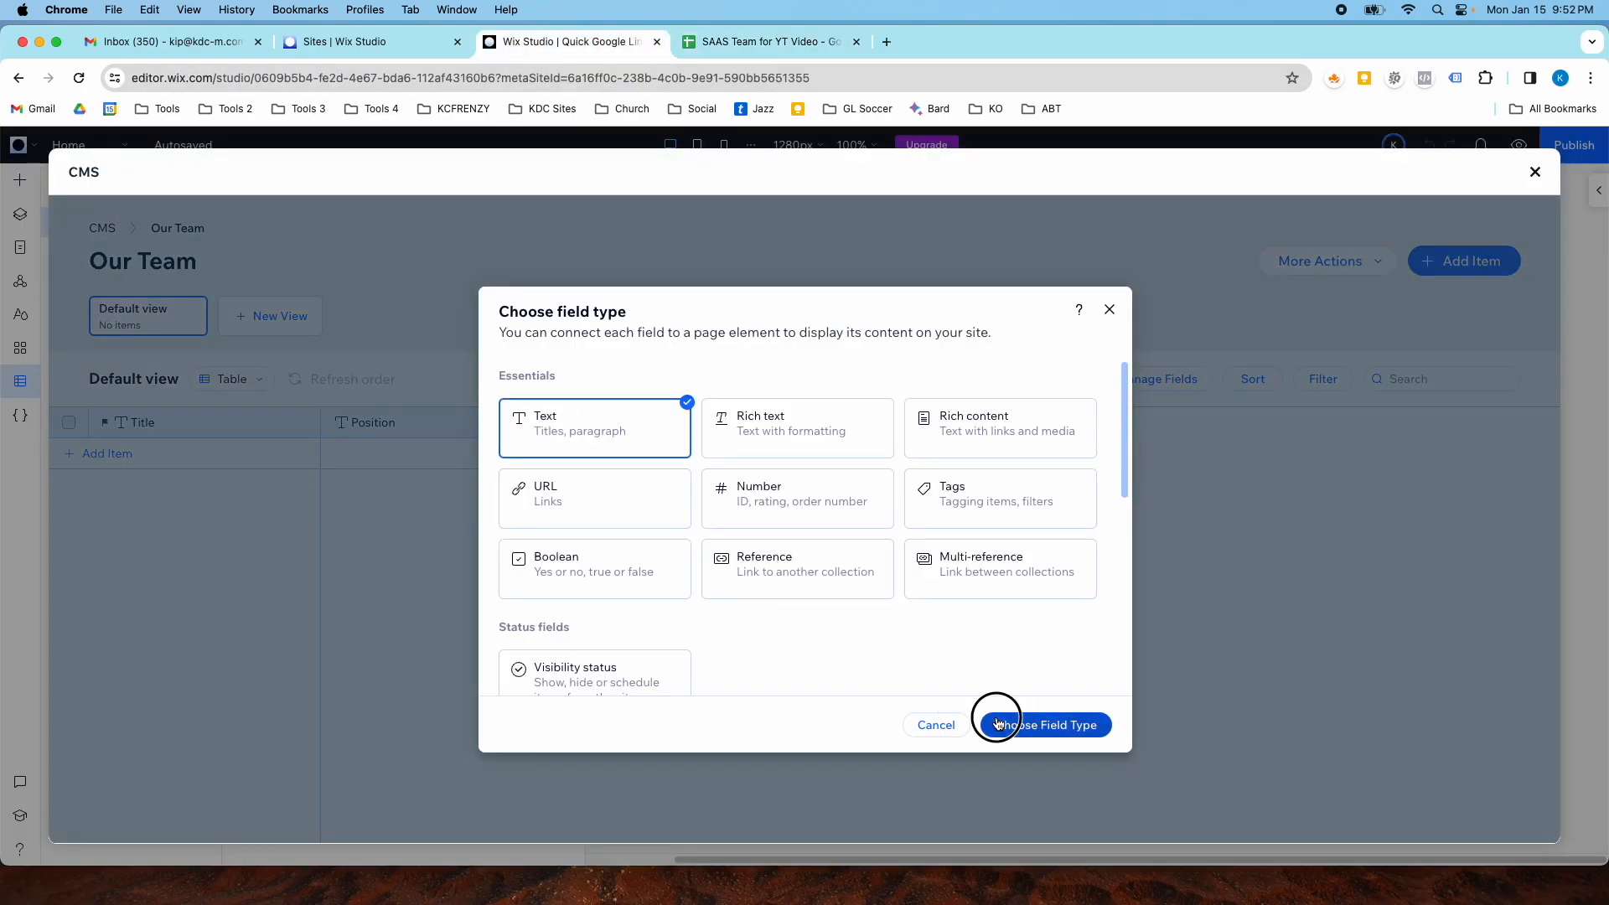
{"action": "type", "text": "Role"}
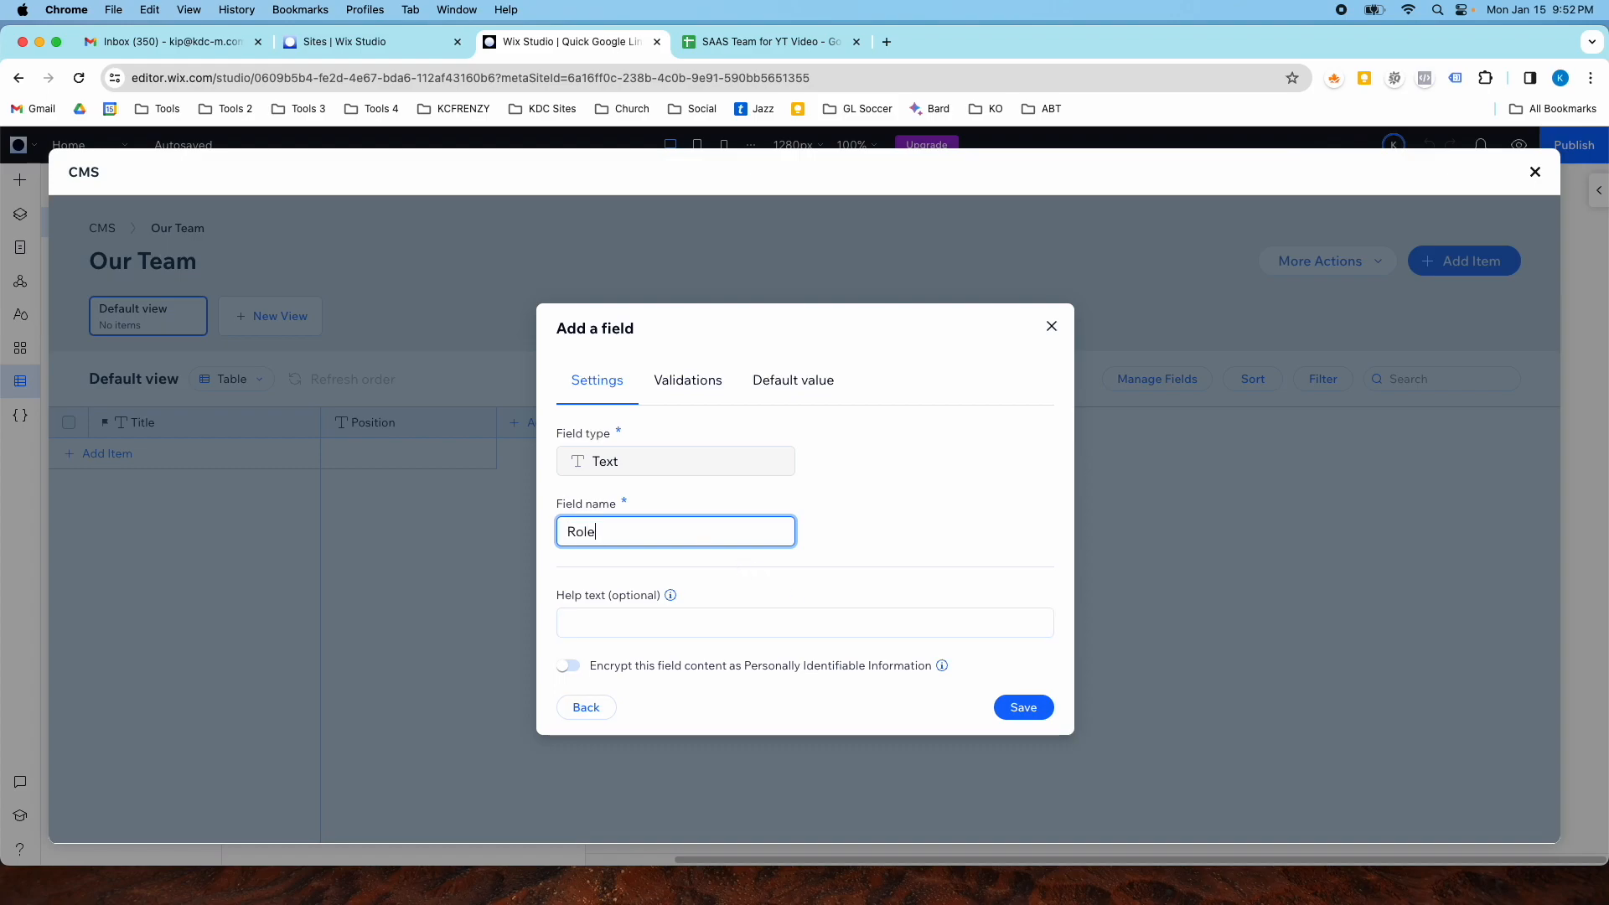
{"action": "left_click", "coordinate": [1021, 709]}
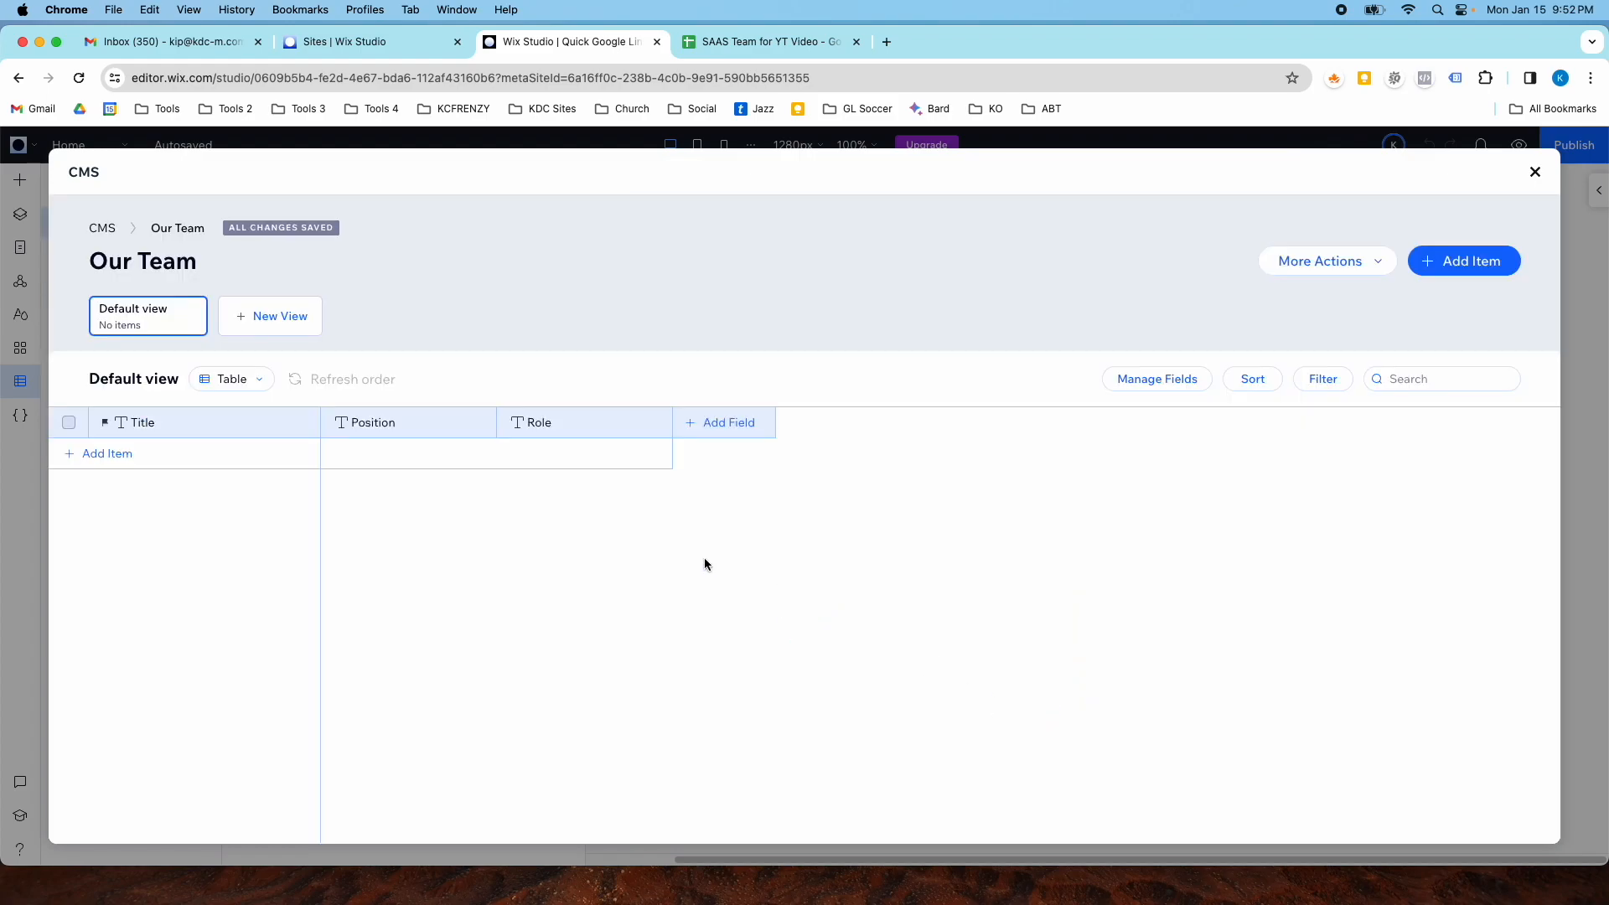
- Add an Image field named Headshot to the collection
{"action": "left_click", "coordinate": [699, 436]}
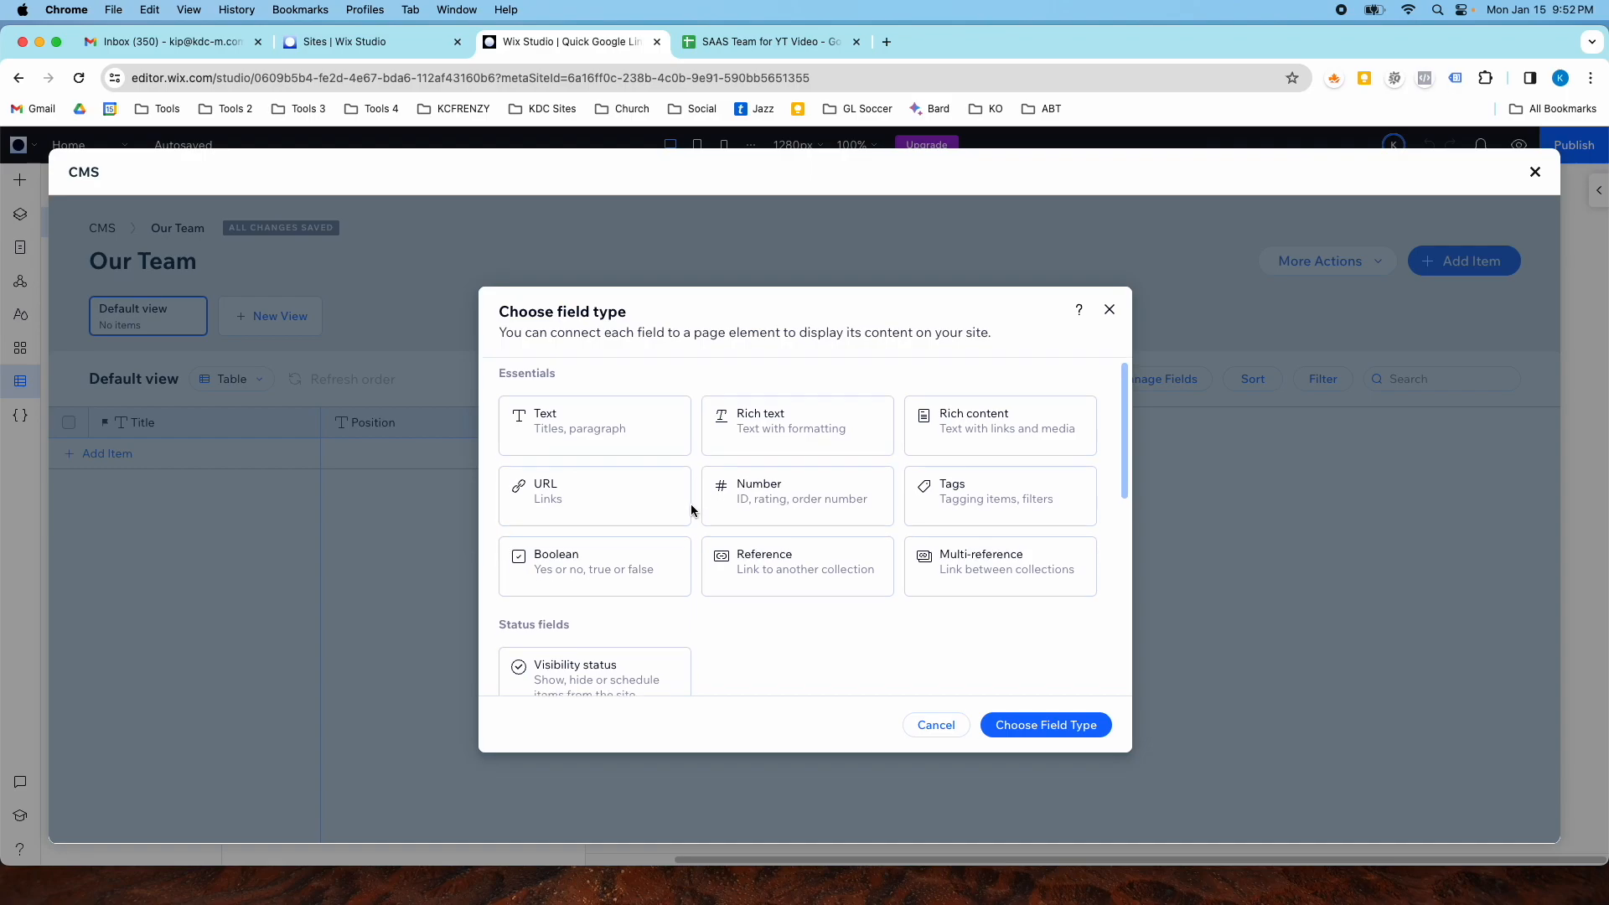
{"action": "scroll", "coordinate": [691, 505], "scroll_direction": "down", "scroll_amount": 2}
{"action": "scroll", "coordinate": [779, 540], "scroll_direction": "down", "scroll_amount": 2}
{"action": "left_click", "coordinate": [593, 596]}
{"action": "left_click", "coordinate": [1004, 726]}
{"action": "type", "text": "Headshot"}
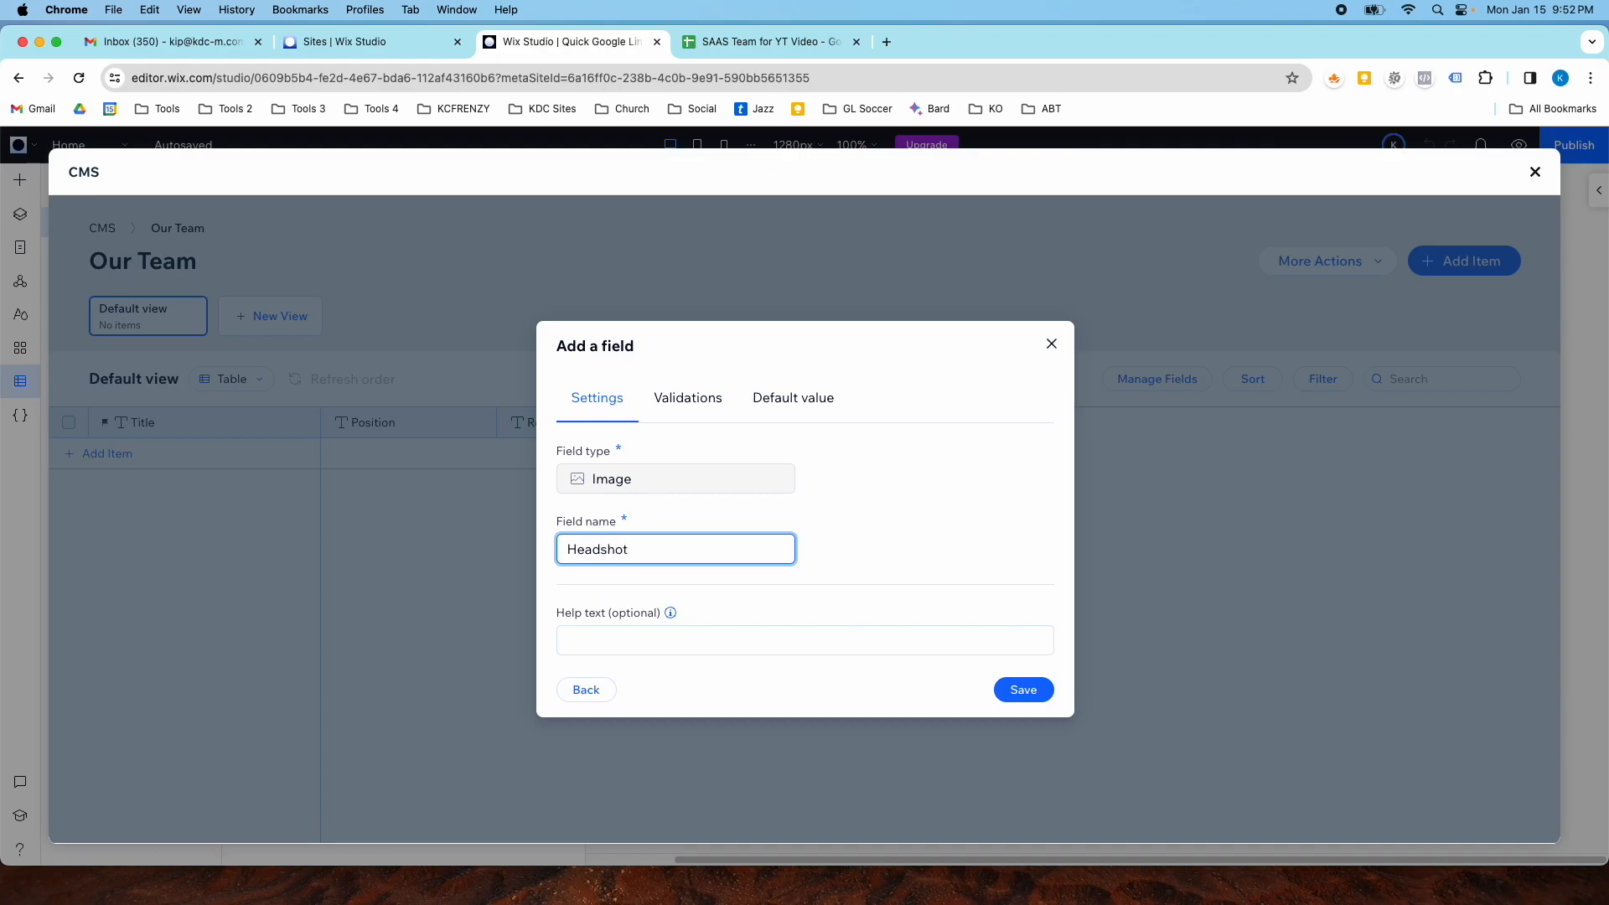
{"action": "left_click", "coordinate": [1024, 695]}
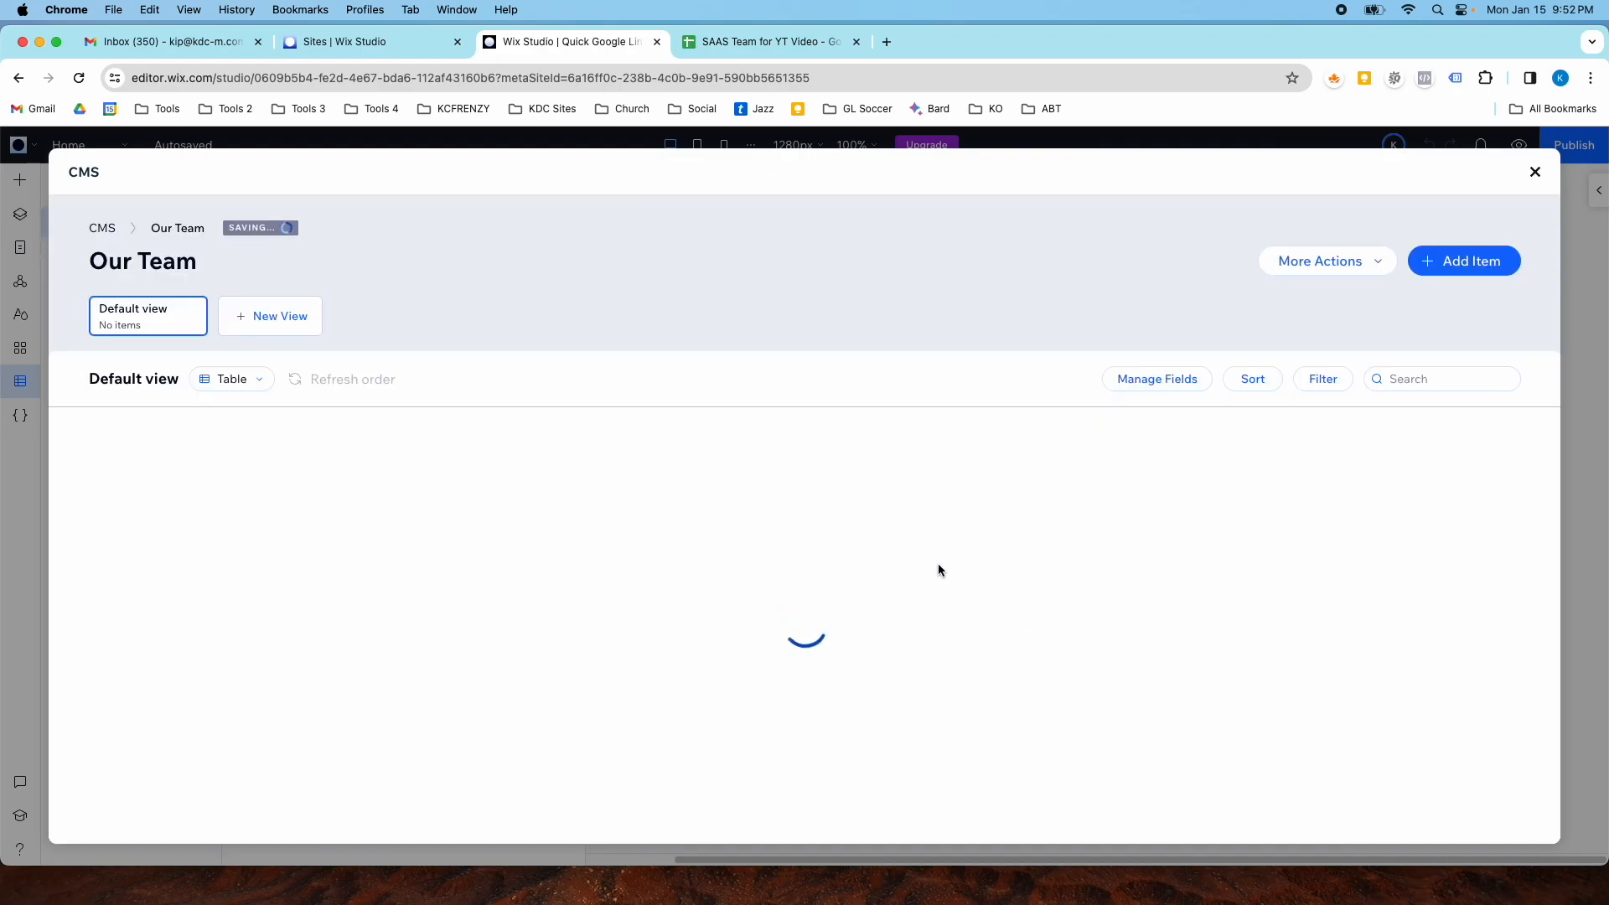
- Copy the spreadsheet's name column and paste it into a new item's Title cell
{"action": "left_click", "coordinate": [725, 43]}
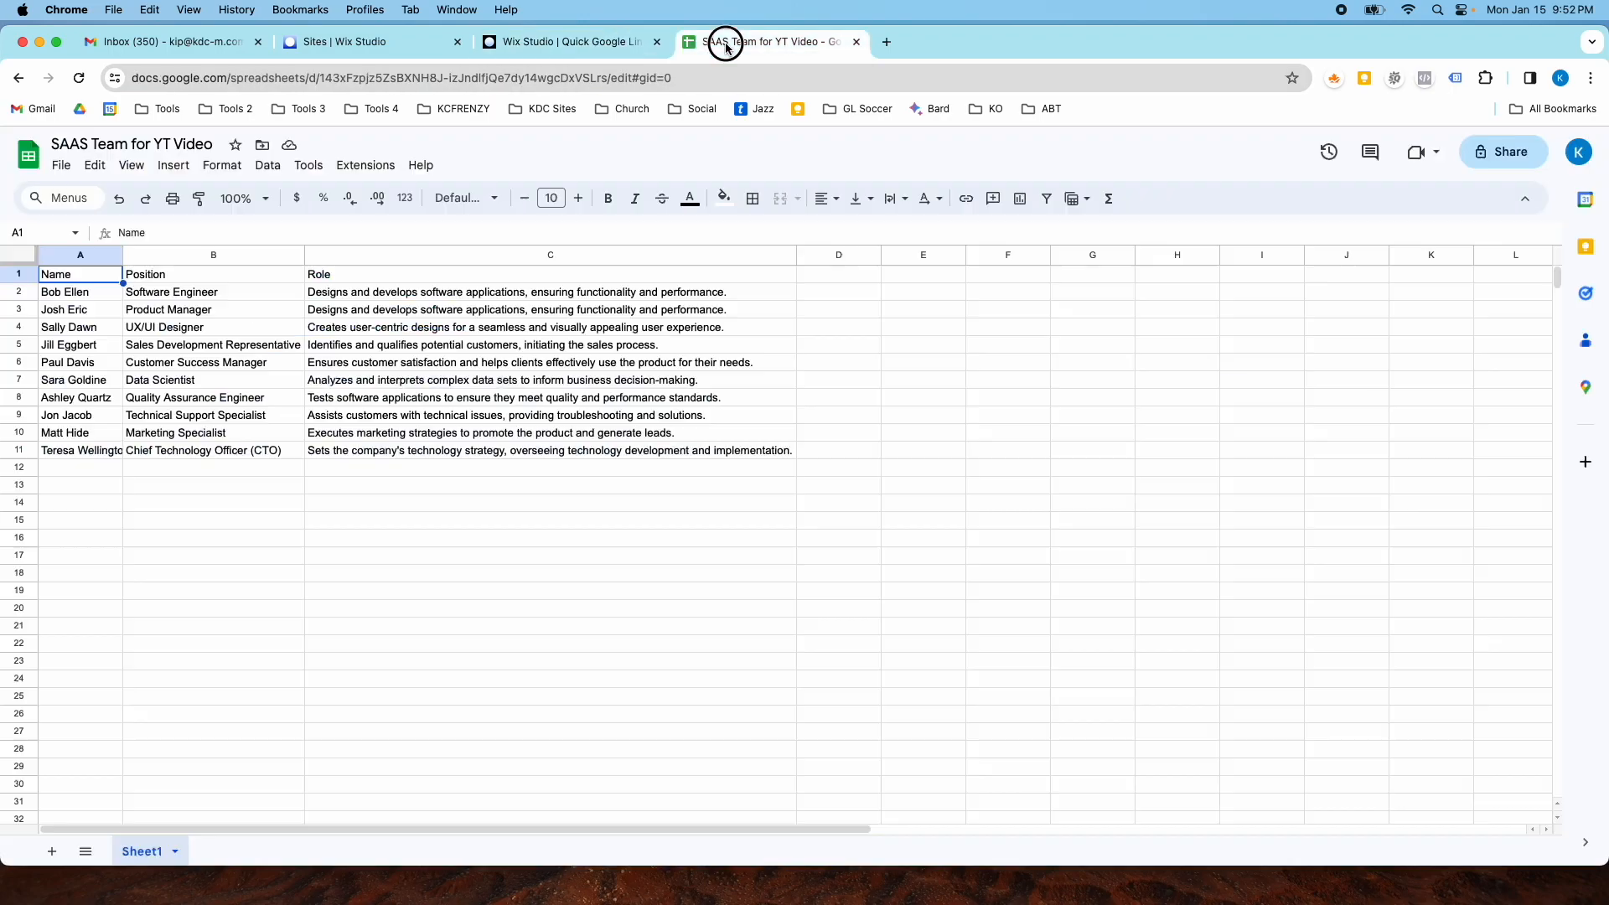
{"action": "left_click_drag", "start_coordinate": [88, 299], "coordinate": [77, 460]}
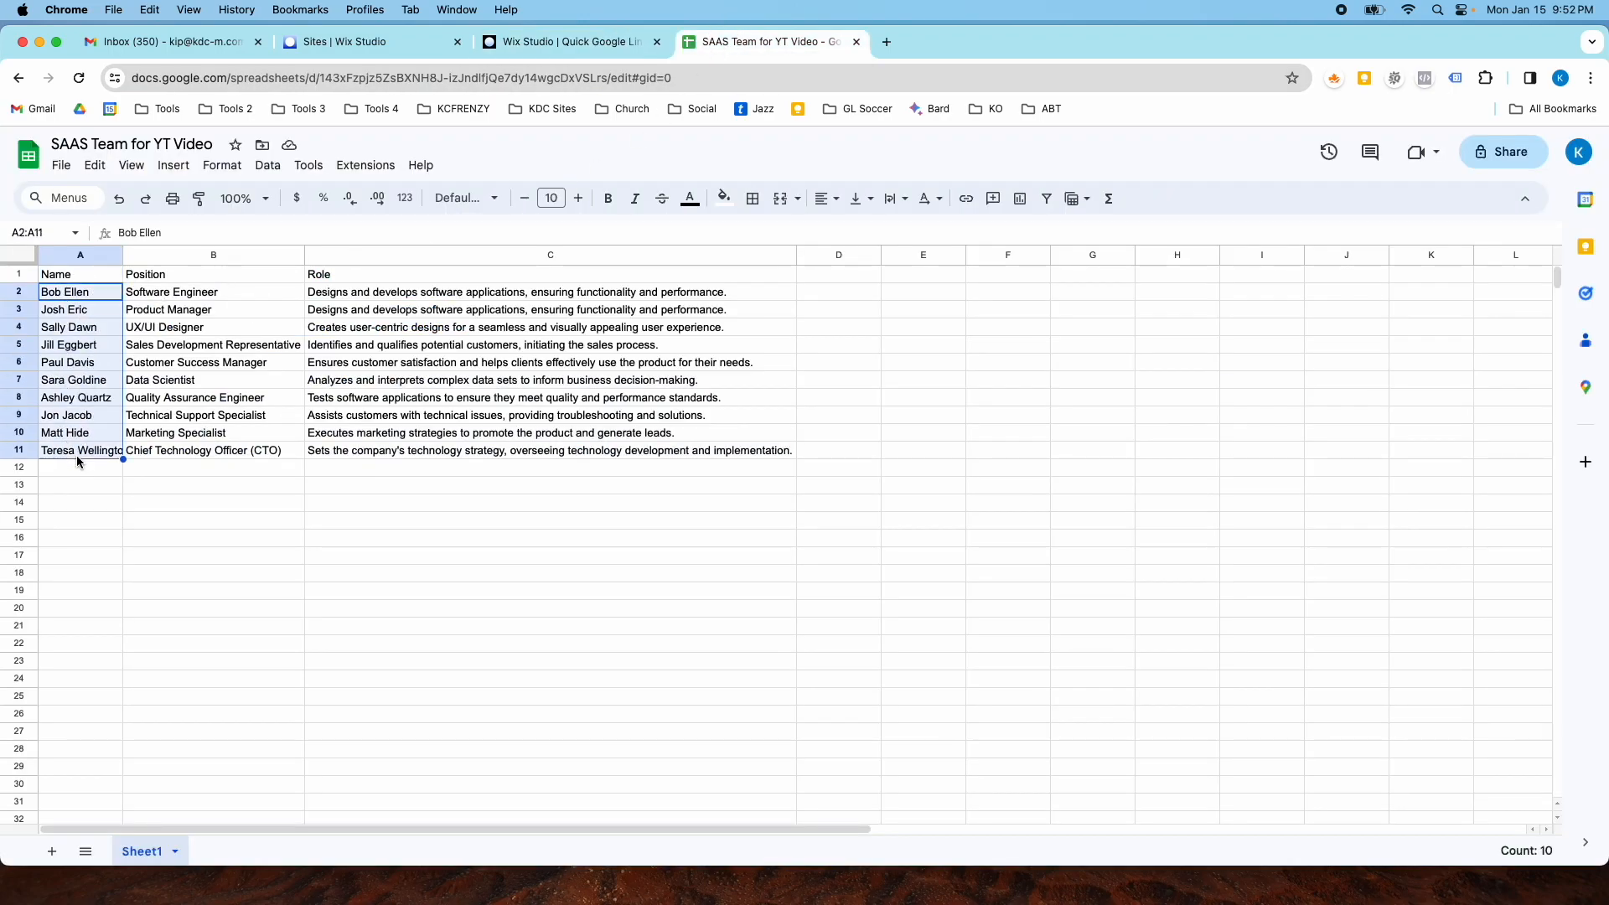
{"action": "left_click", "coordinate": [23, 261]}
{"action": "left_click_drag", "start_coordinate": [123, 255], "coordinate": [87, 453]}
{"action": "key", "text": "super+c"}
{"action": "left_click", "coordinate": [275, 383]}
{"action": "left_click", "coordinate": [570, 41]}
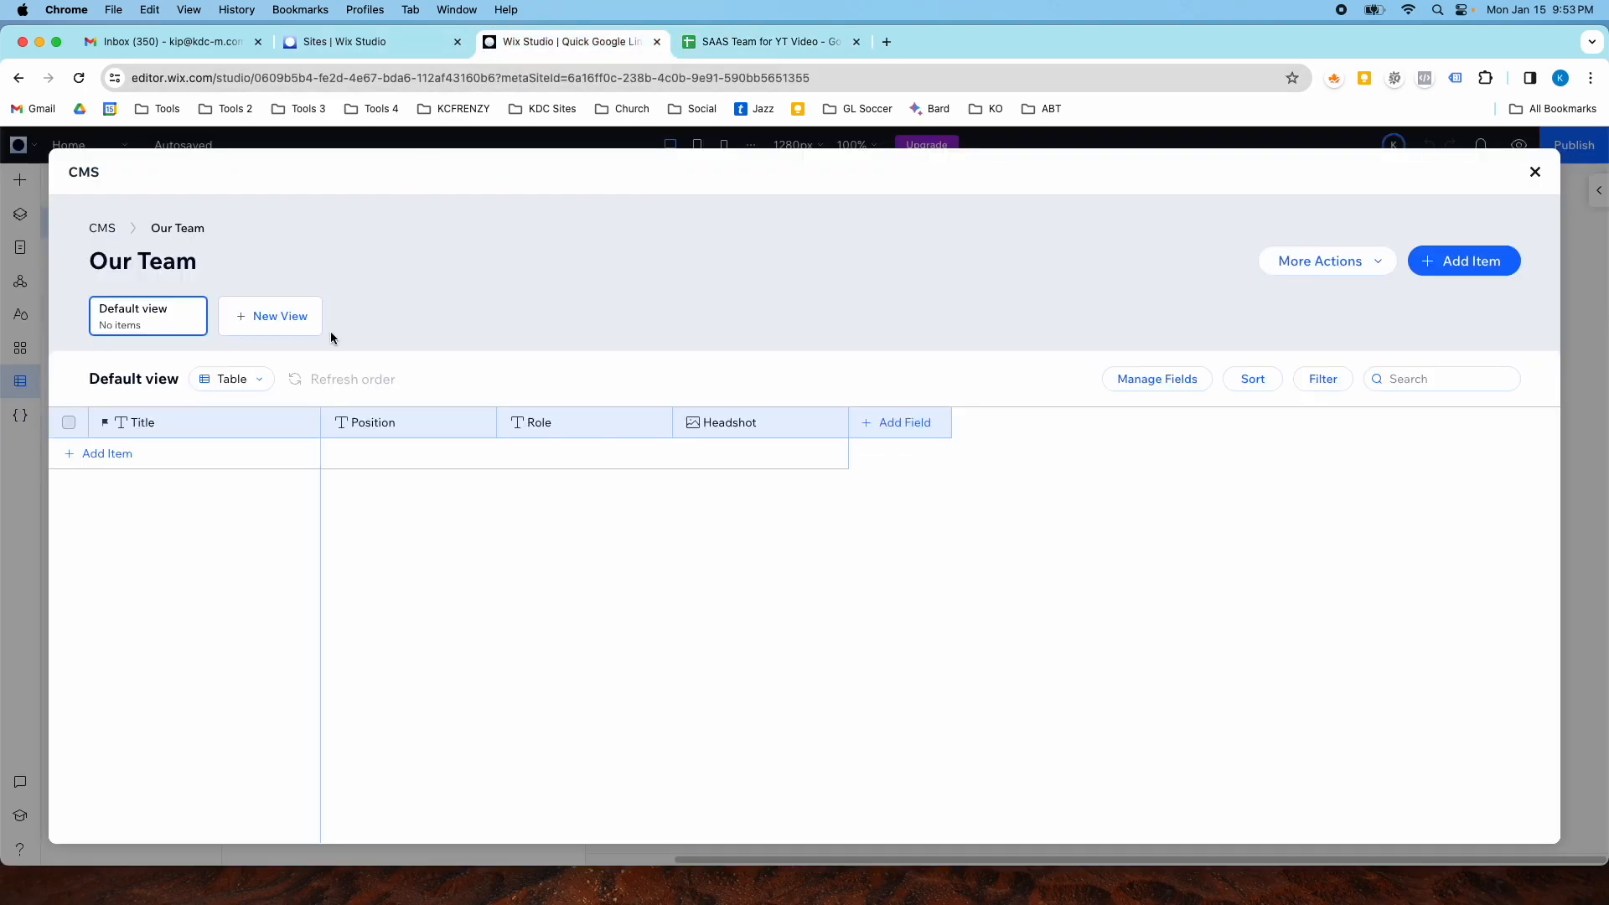
{"action": "left_click", "coordinate": [148, 453]}
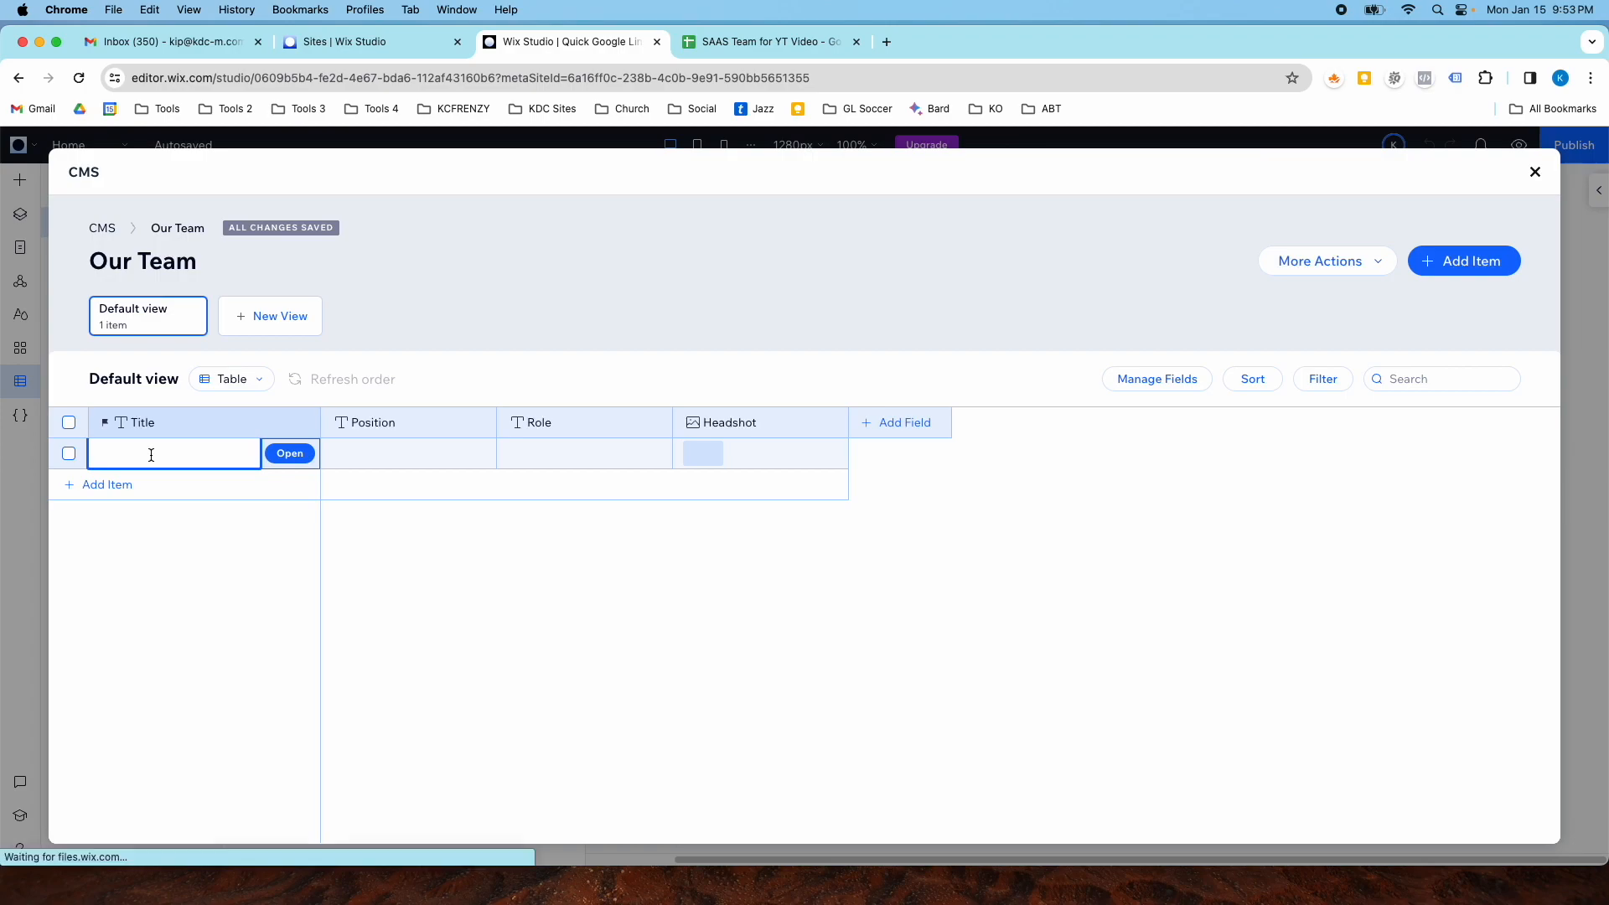
{"action": "key", "text": "super+v"}
{"action": "key", "text": "Return"}
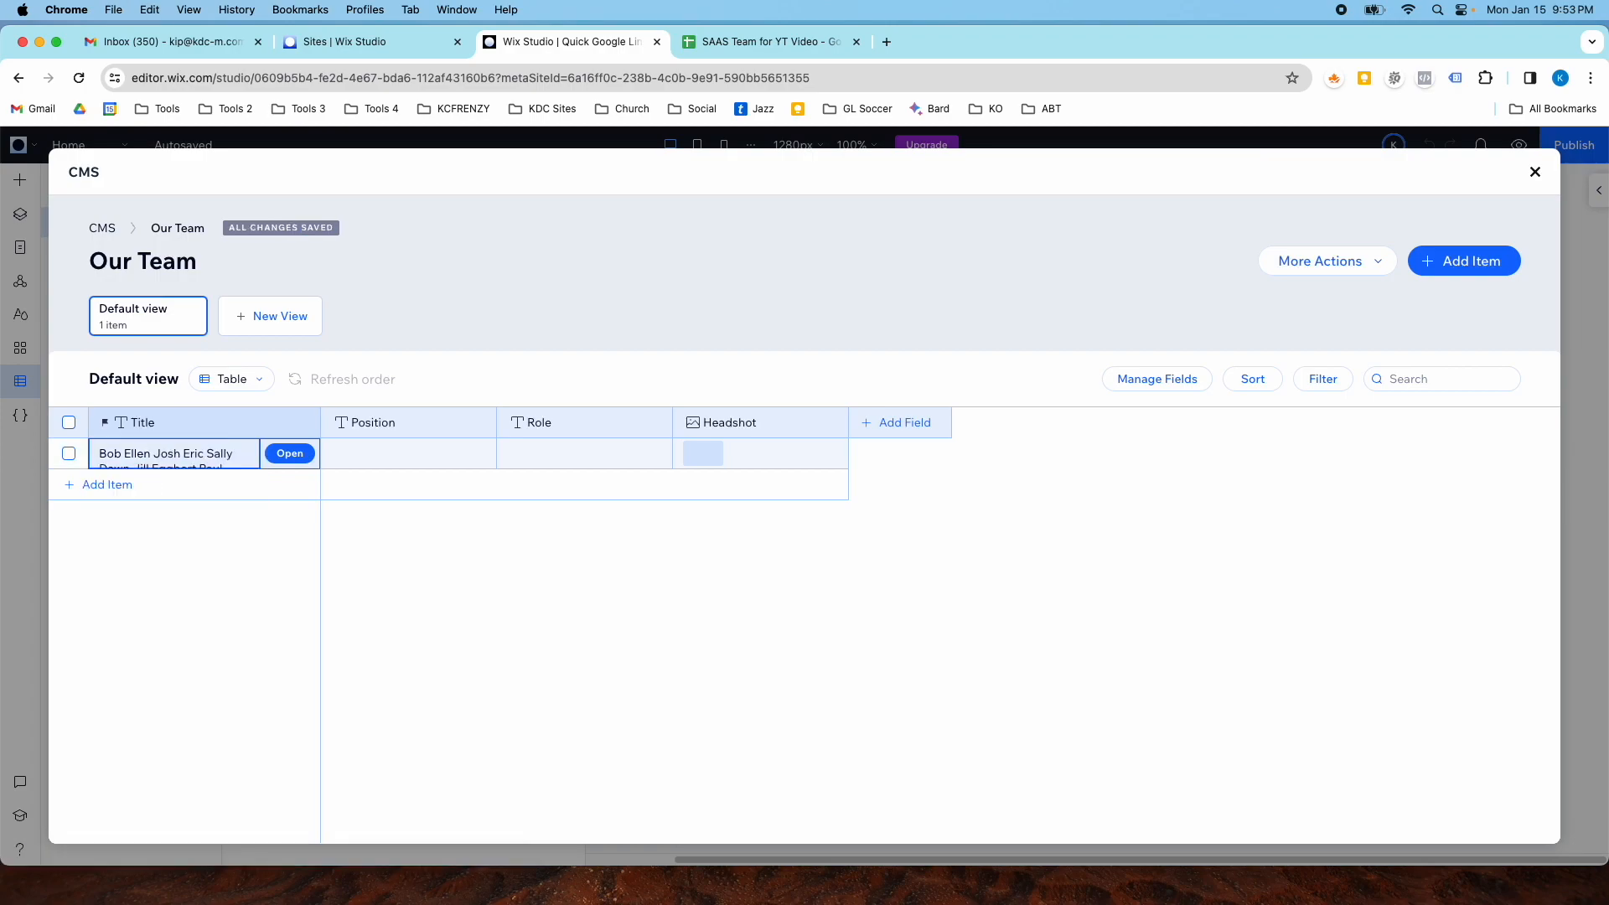
- Clear all the pasted text from the new item's Title cell
{"action": "double_click", "coordinate": [151, 455]}
{"action": "triple_click", "coordinate": [151, 455]}
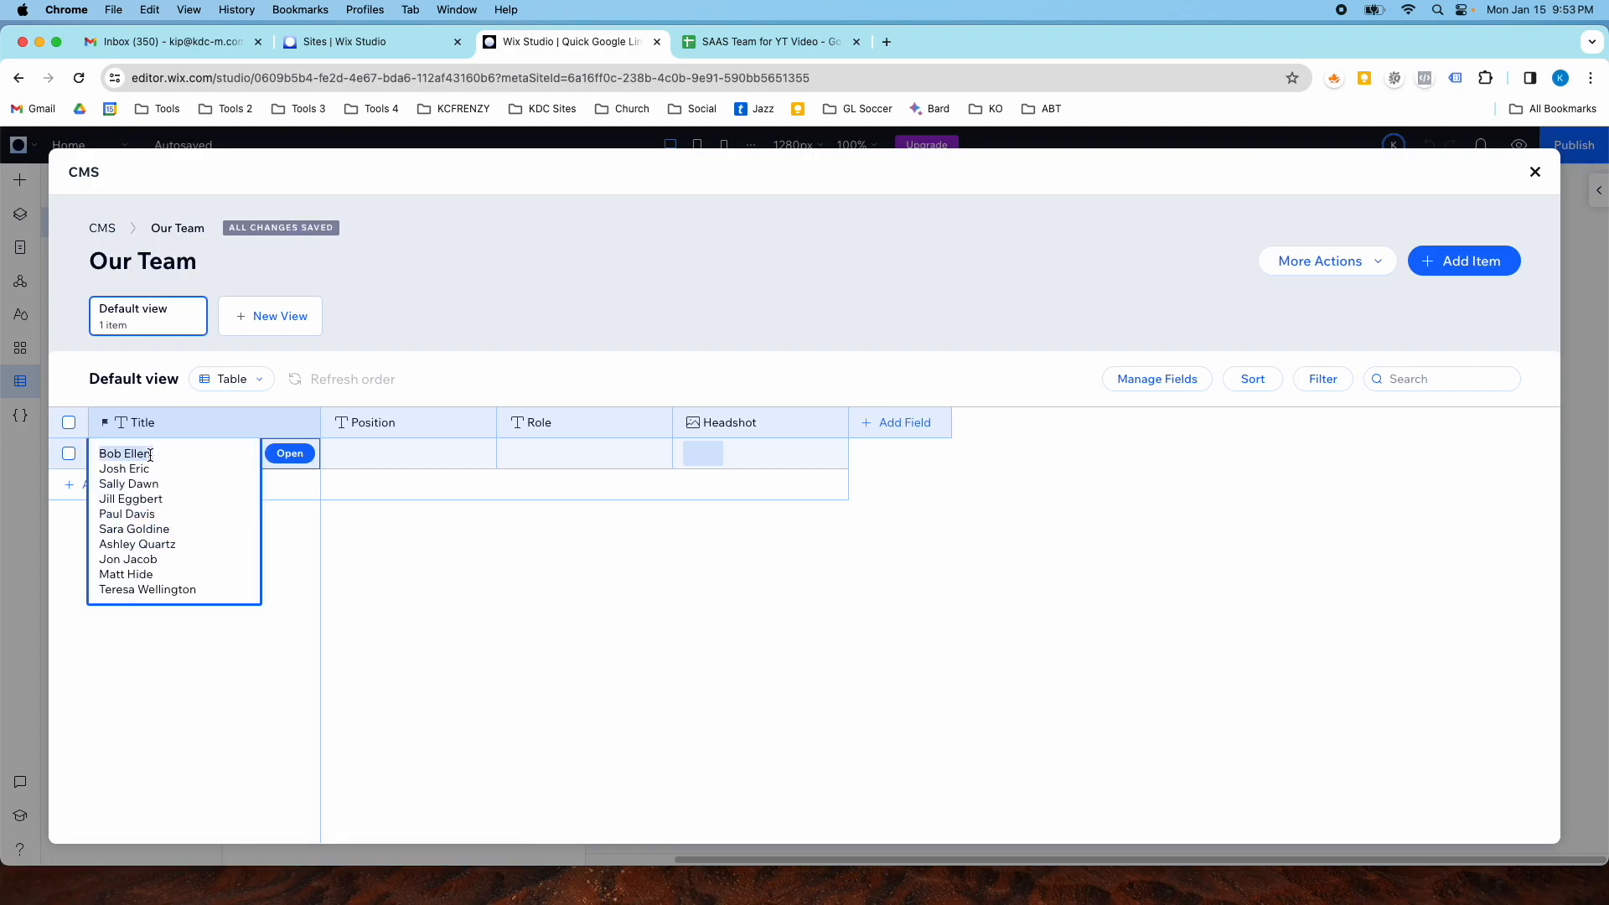
{"action": "left_click", "coordinate": [151, 454]}
{"action": "key", "text": "super+z"}
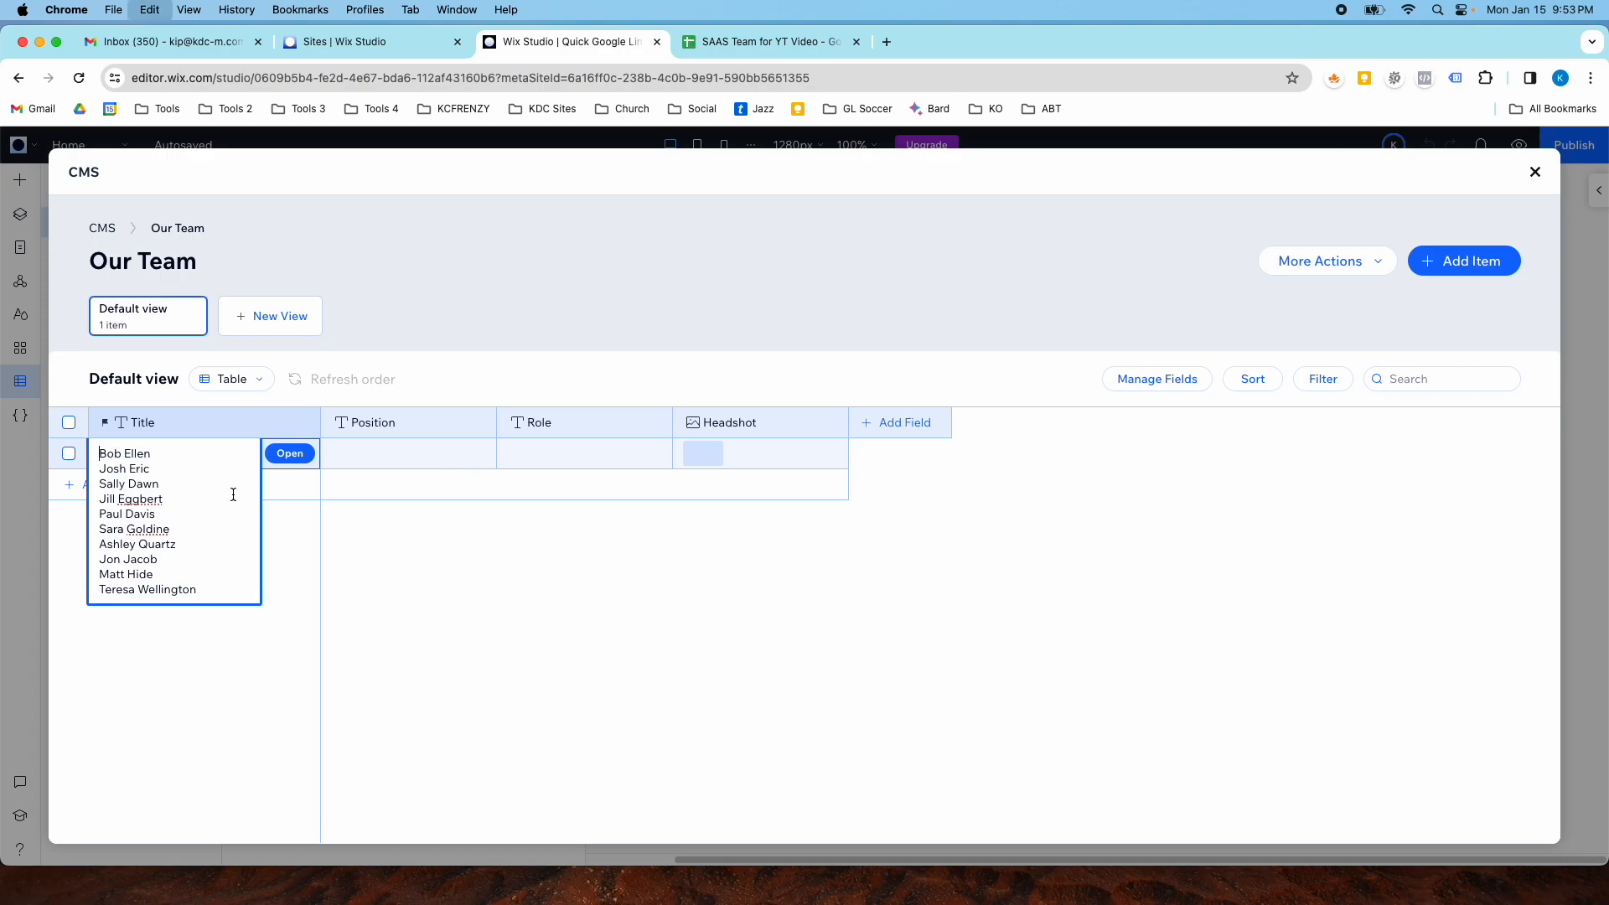
{"action": "key", "text": "super+a"}
{"action": "key", "text": "BackSpace"}
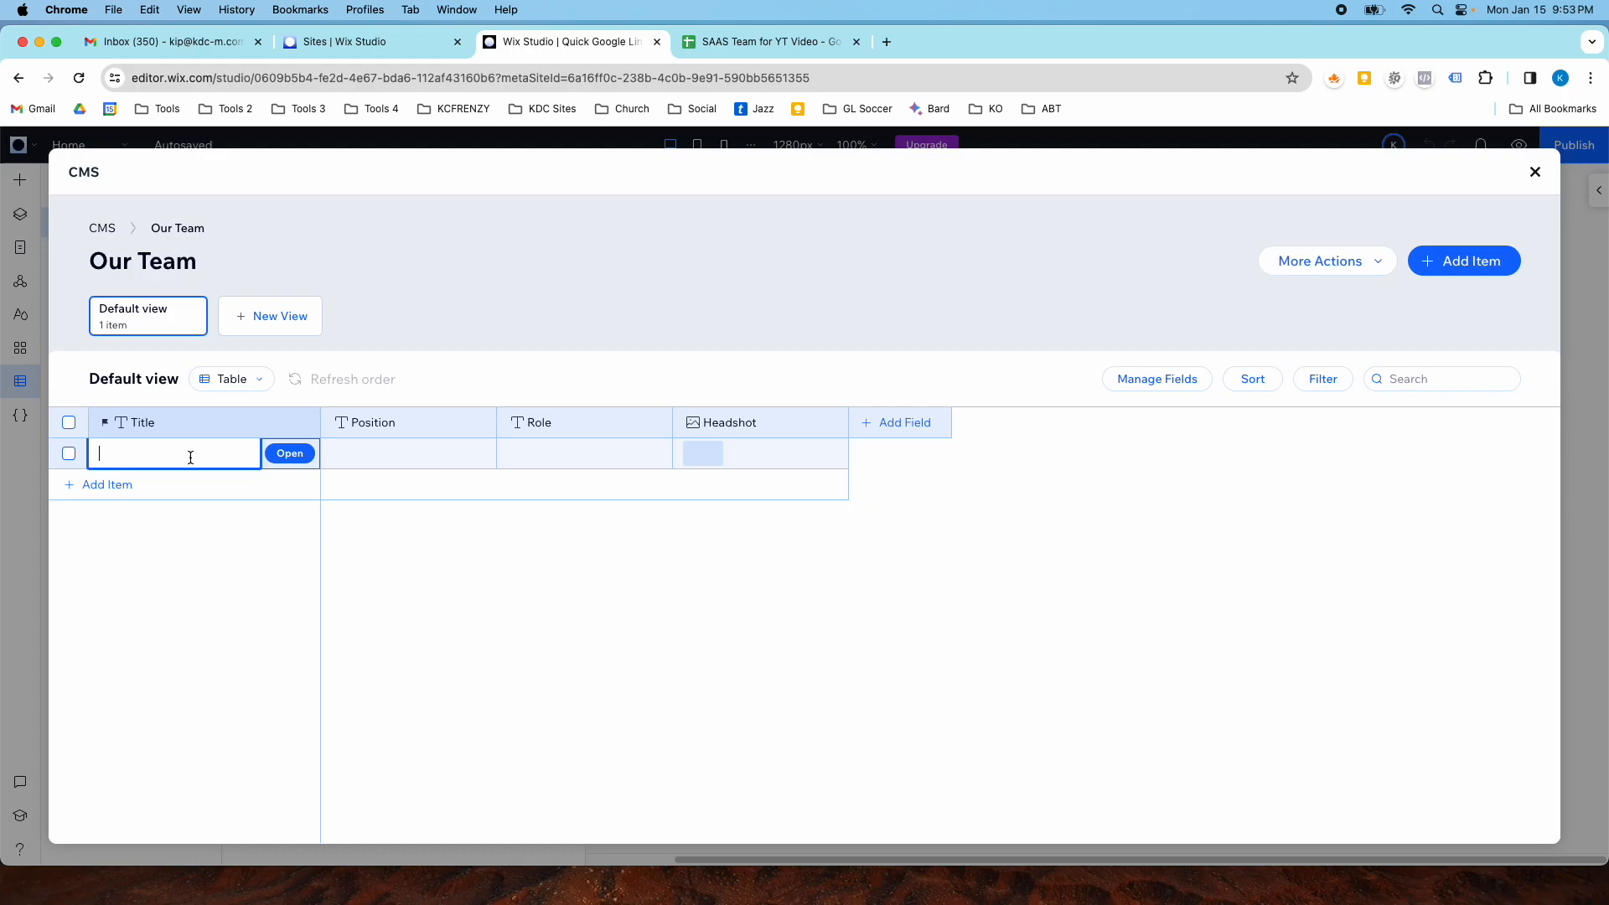
- Copy the first team member's name from the spreadsheet and paste it into the item's Title cell
{"action": "left_click", "coordinate": [764, 42]}
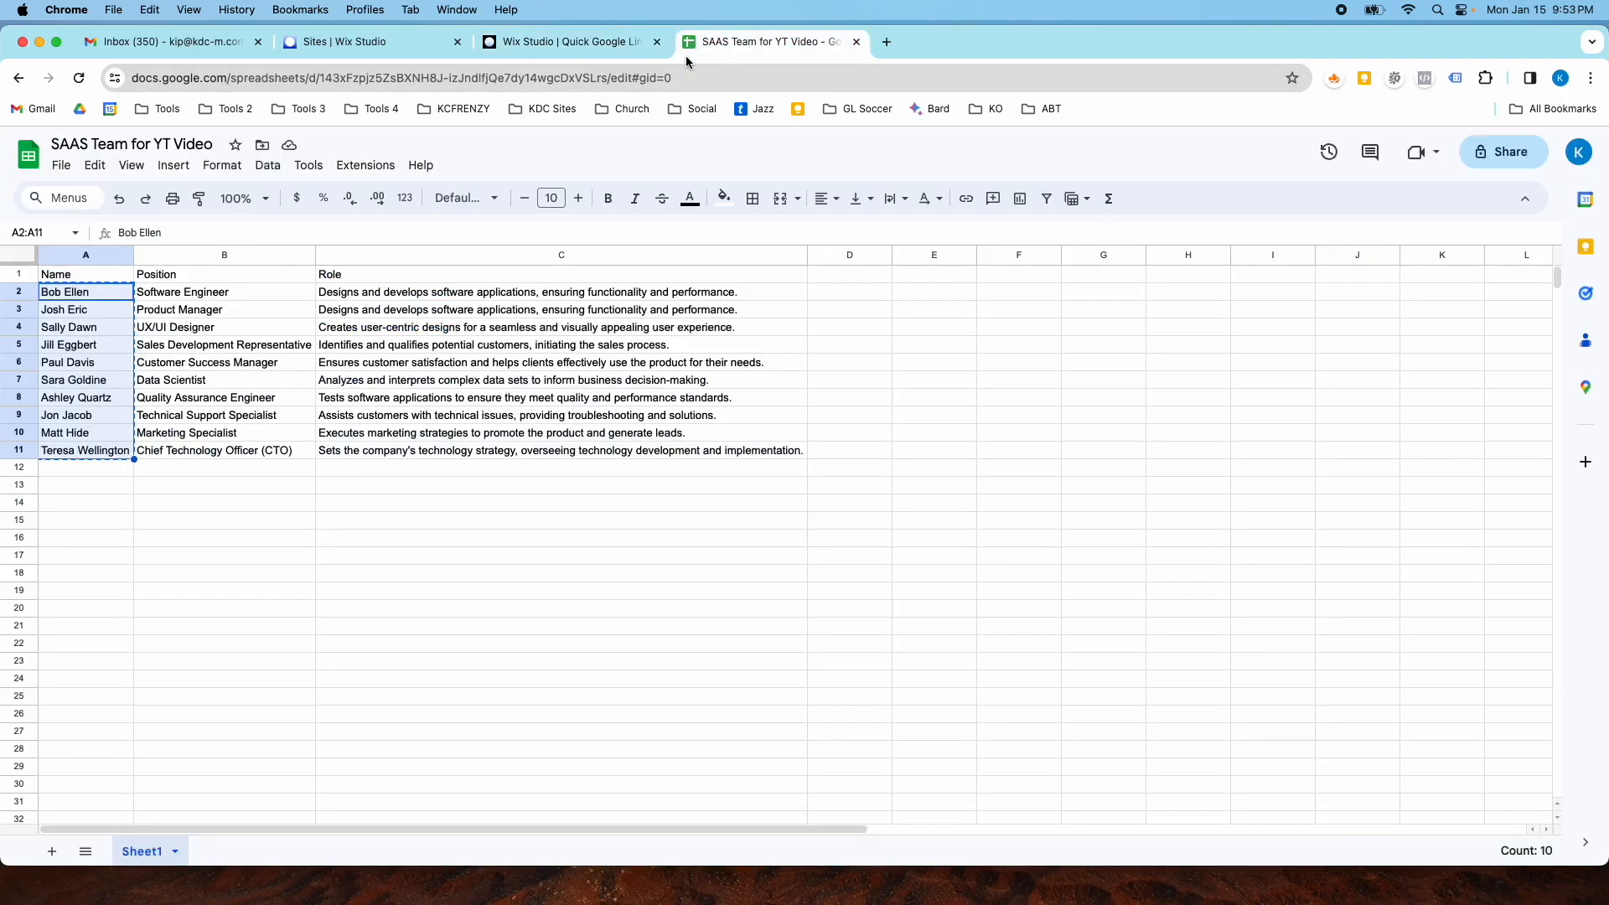
{"action": "left_click", "coordinate": [151, 326]}
{"action": "left_click", "coordinate": [88, 292]}
{"action": "key", "text": "super+c"}
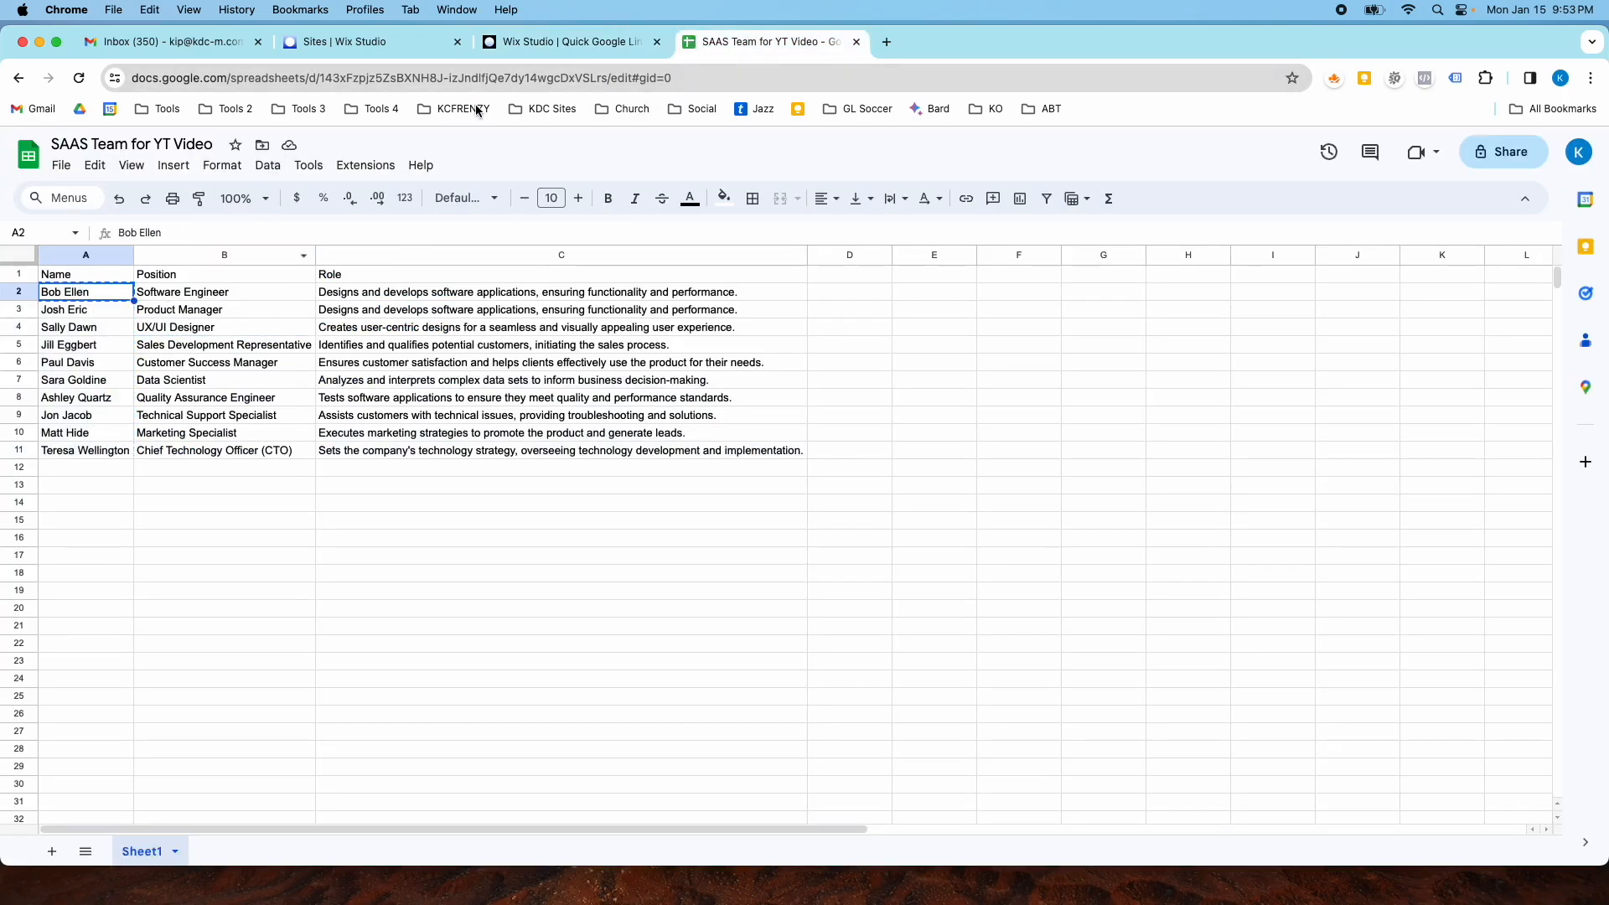
{"action": "left_click", "coordinate": [522, 39]}
{"action": "key", "text": "super+v"}
{"action": "key", "text": "Return"}
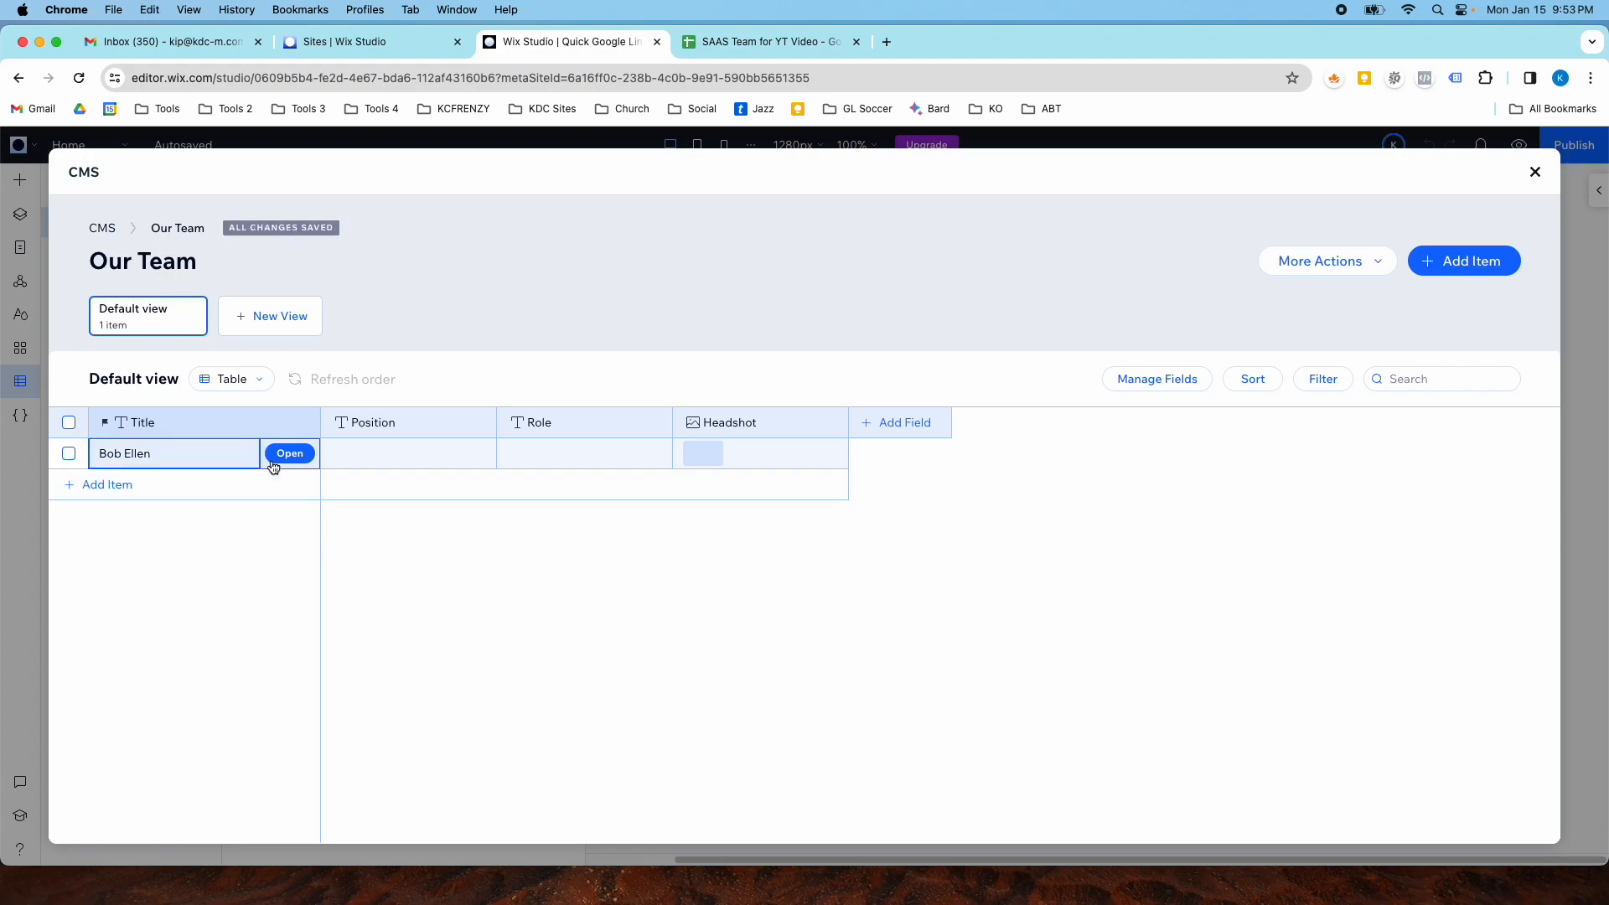
- Add nine more empty items to the Our Team collection so it holds ten rows
{"action": "left_click", "coordinate": [84, 486]}
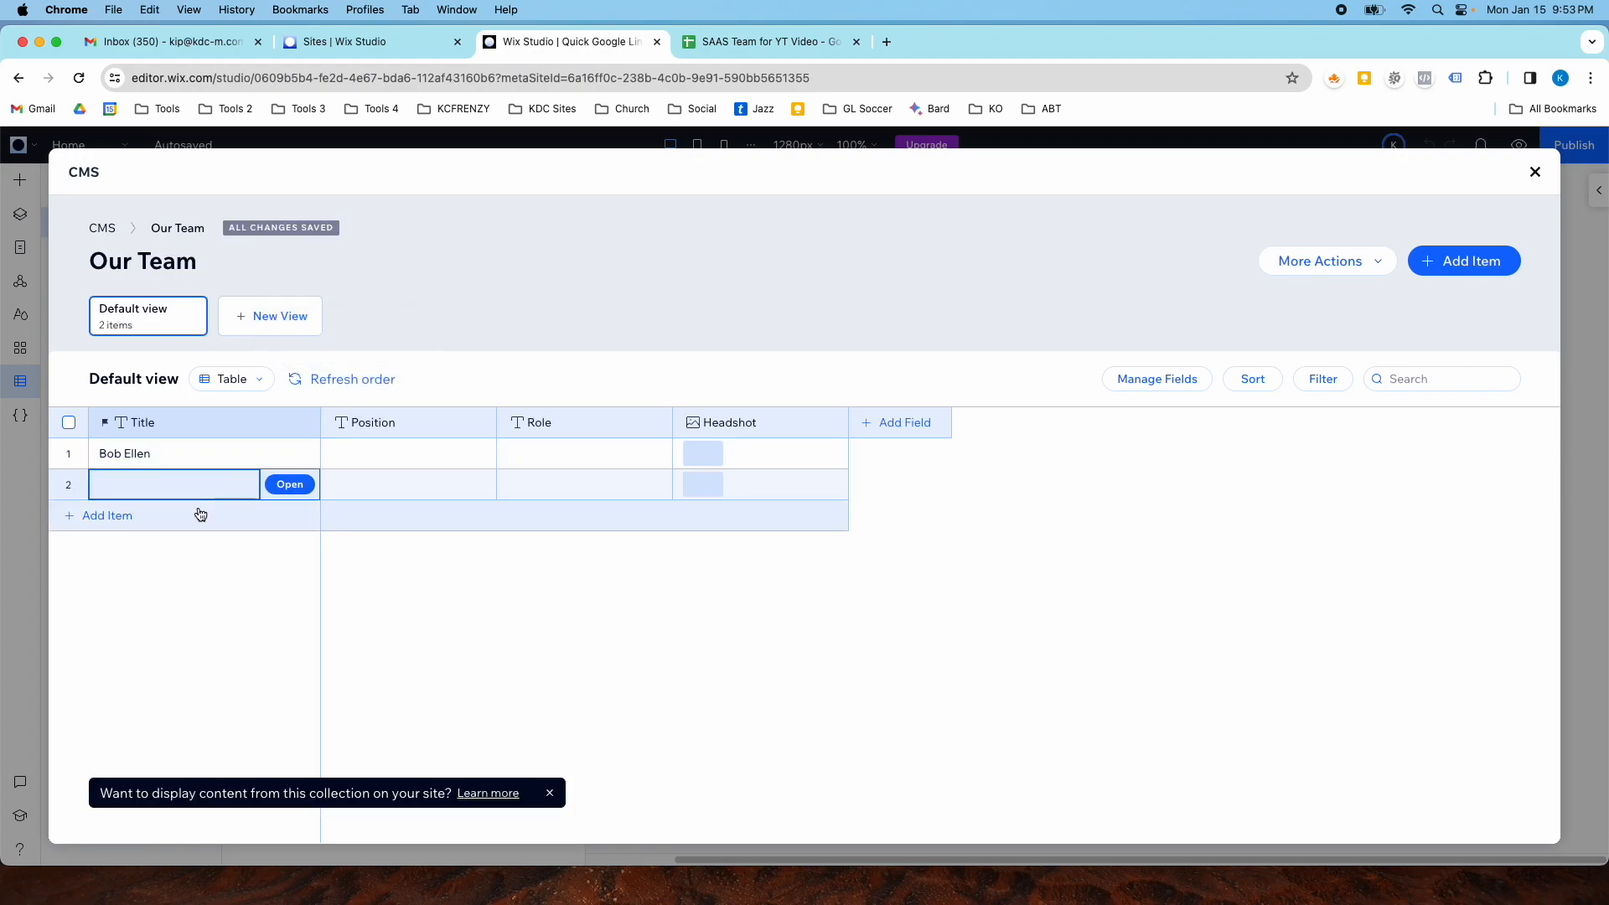
{"action": "left_click", "coordinate": [134, 515]}
{"action": "left_click", "coordinate": [113, 549]}
{"action": "left_click", "coordinate": [115, 586]}
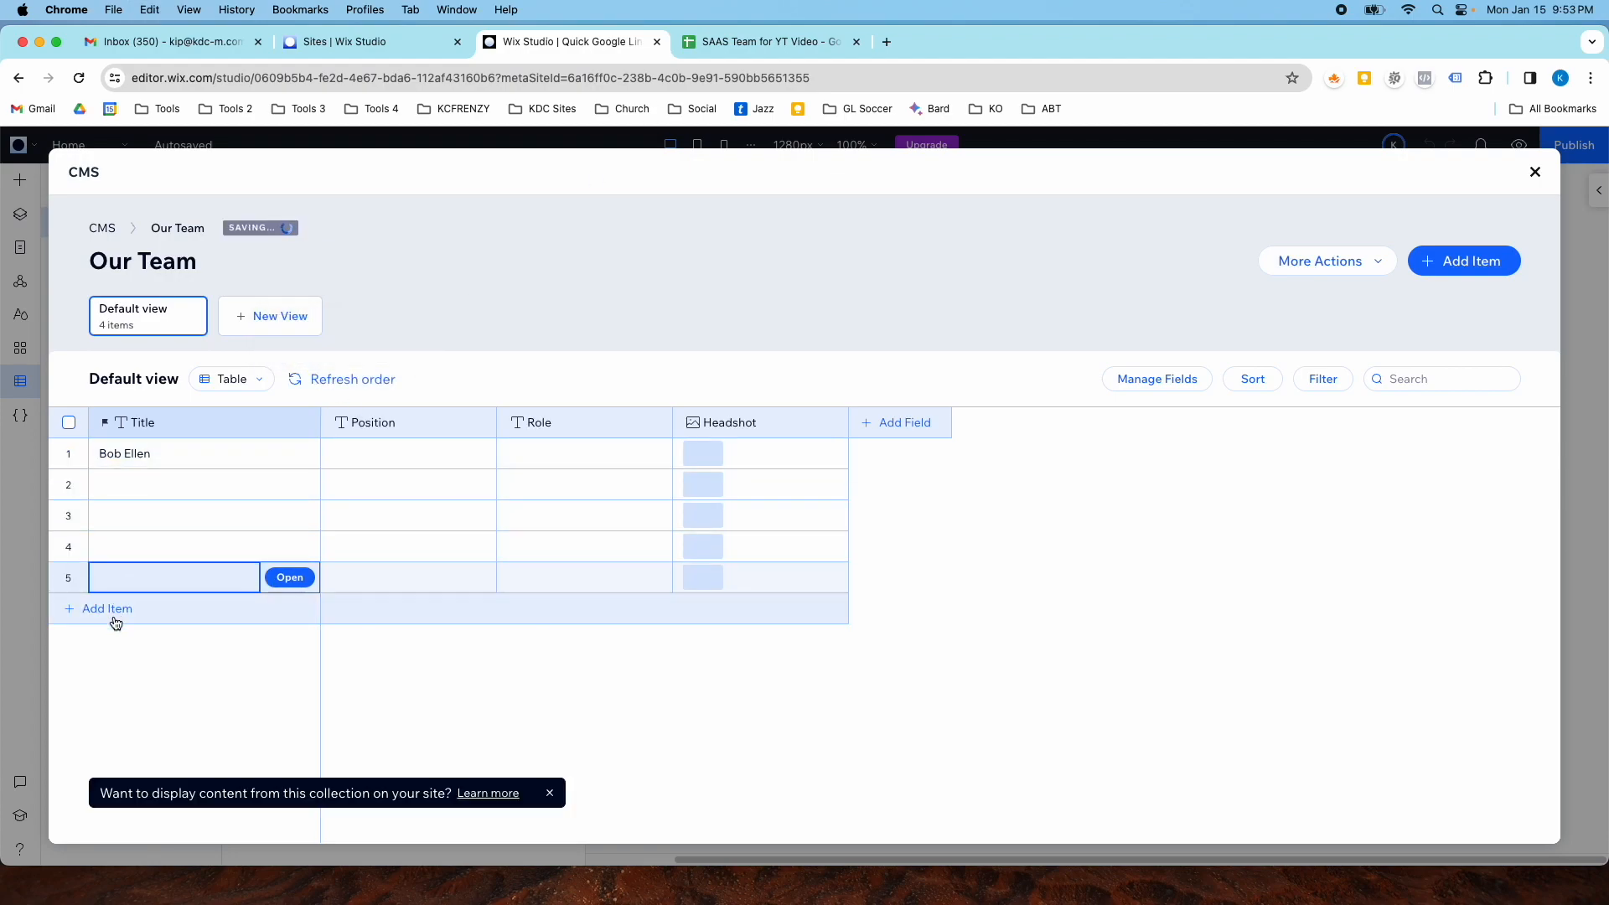
{"action": "left_click", "coordinate": [115, 622]}
{"action": "left_click", "coordinate": [118, 647]}
{"action": "left_click", "coordinate": [118, 676]}
{"action": "left_click", "coordinate": [117, 704]}
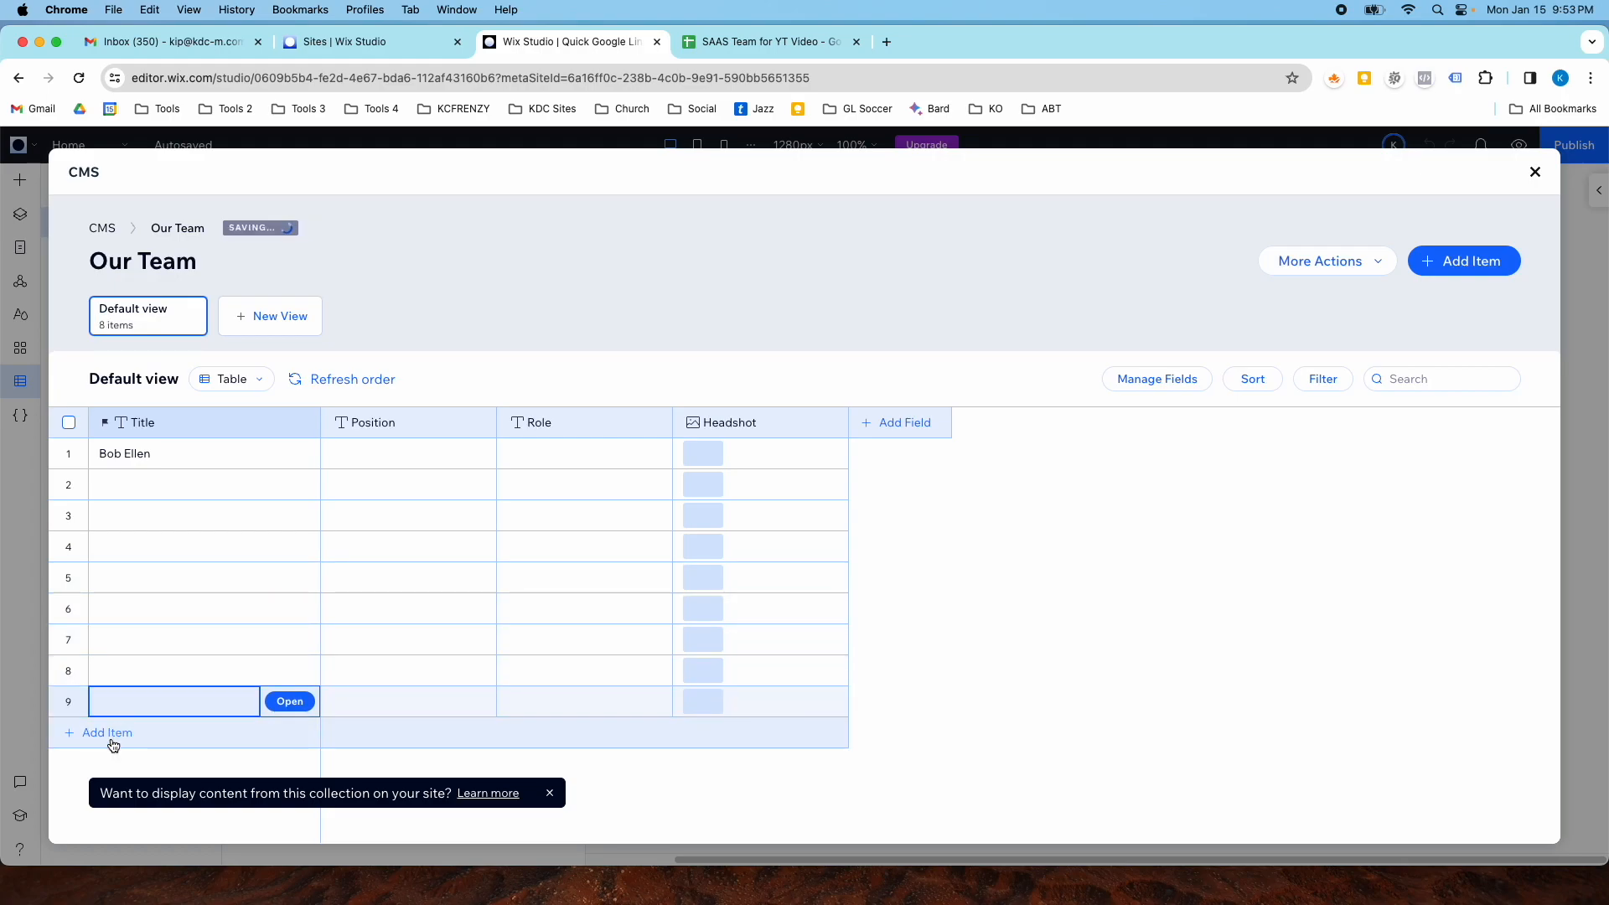
{"action": "left_click", "coordinate": [113, 734]}
- Copy the ten team member names from the spreadsheet's Name column and paste them into the Title column
{"action": "left_click", "coordinate": [723, 41]}
{"action": "left_click", "coordinate": [466, 431]}
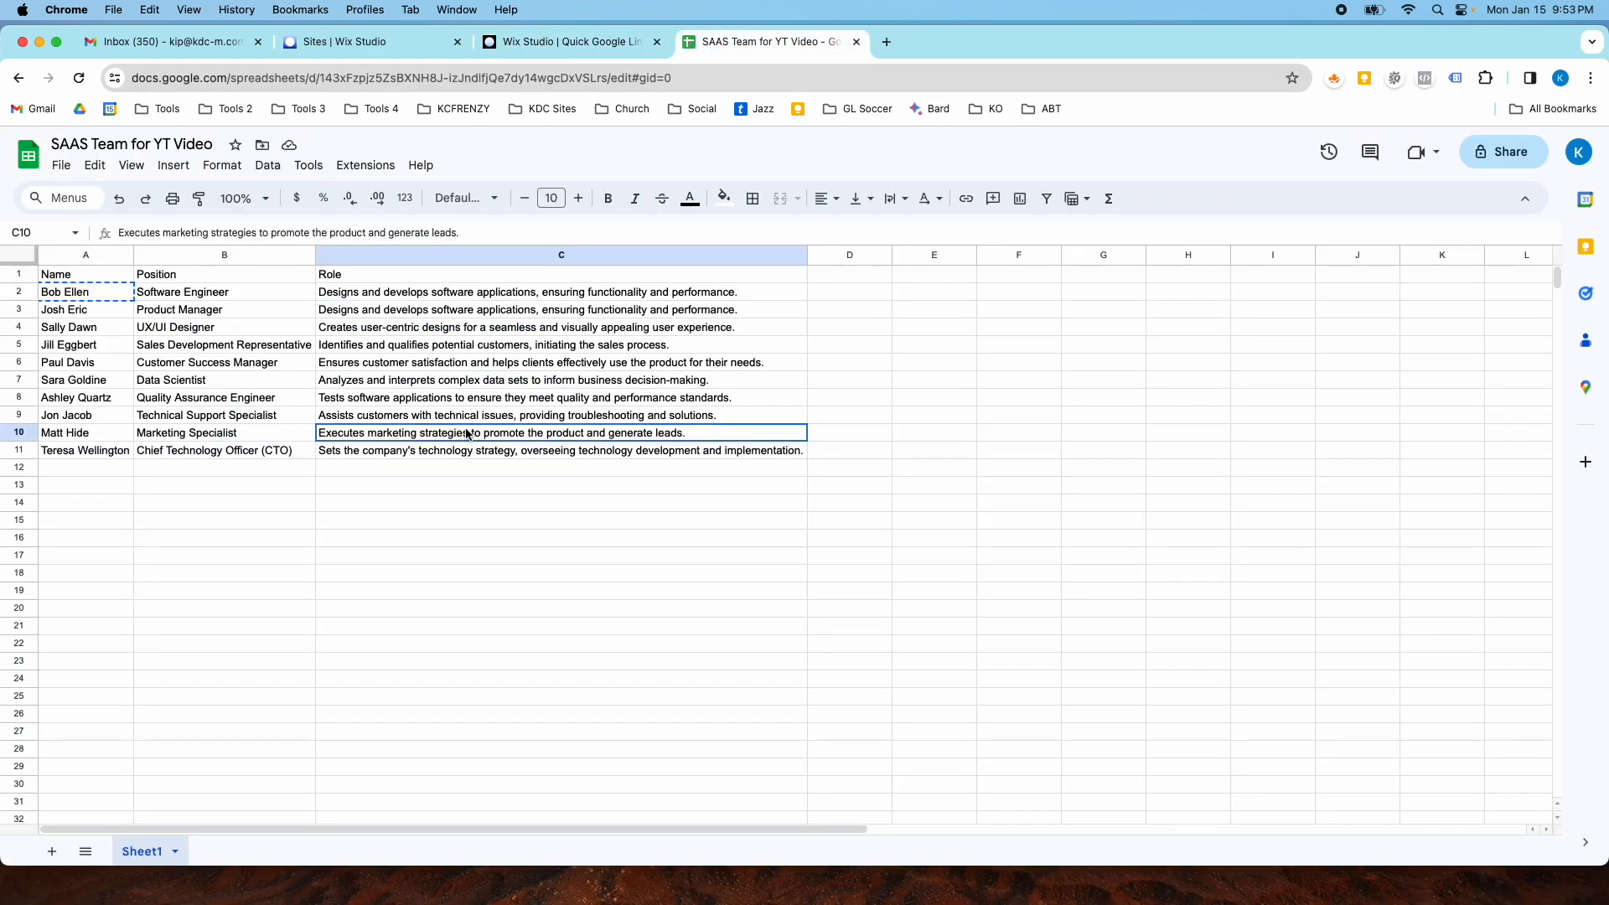
{"action": "left_click_drag", "start_coordinate": [88, 292], "coordinate": [93, 449]}
{"action": "key", "text": "super+c"}
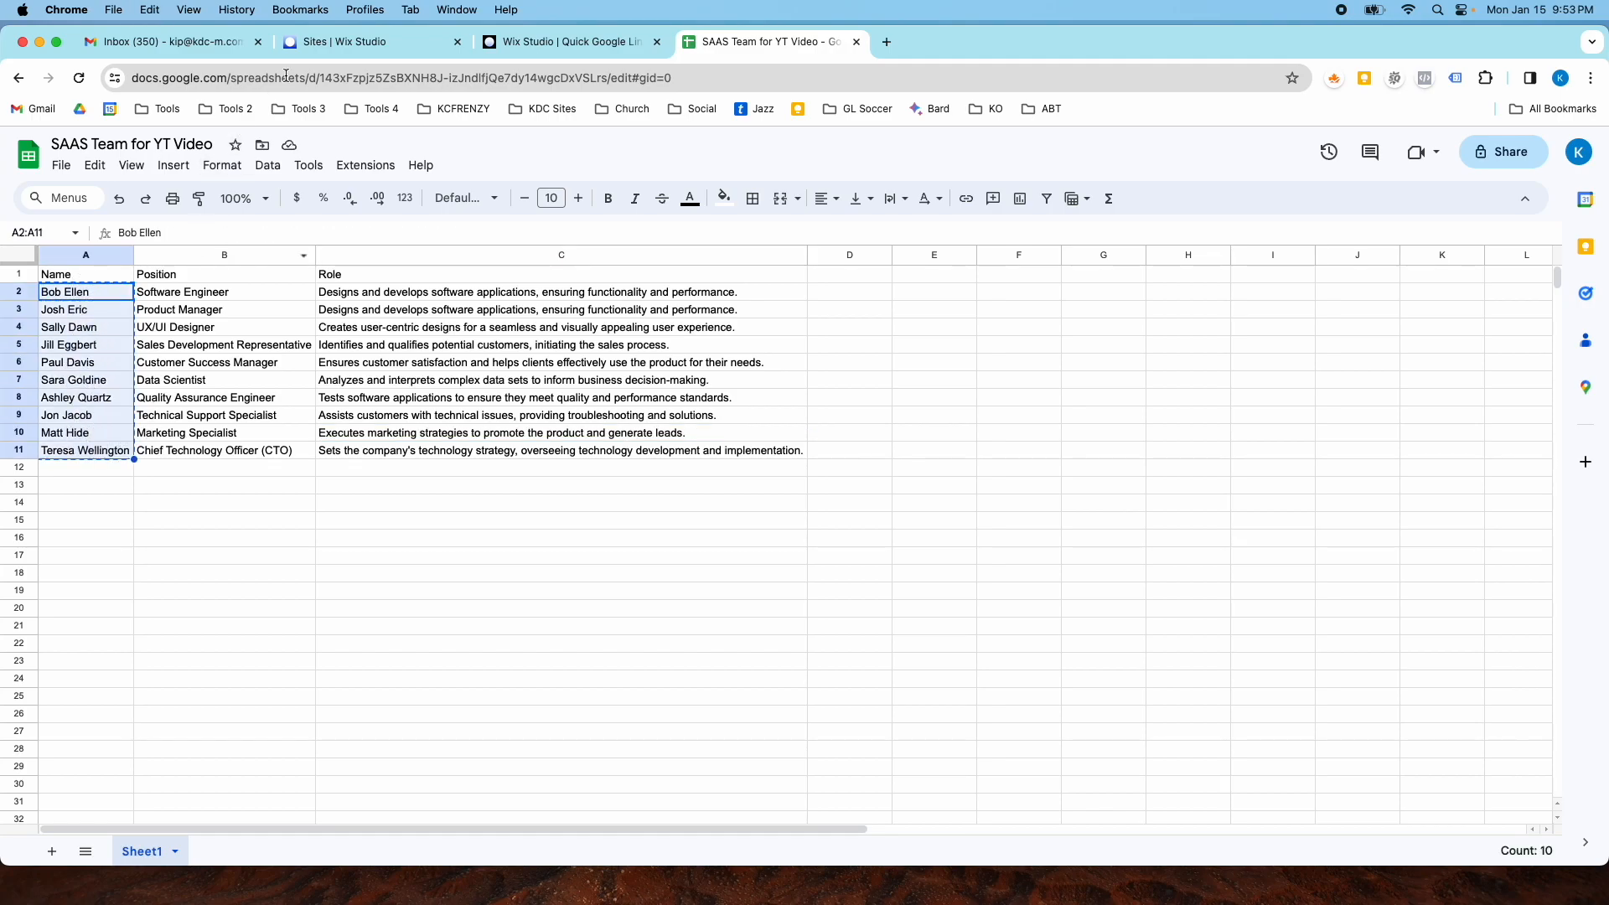
{"action": "left_click", "coordinate": [493, 42]}
{"action": "left_click", "coordinate": [194, 451]}
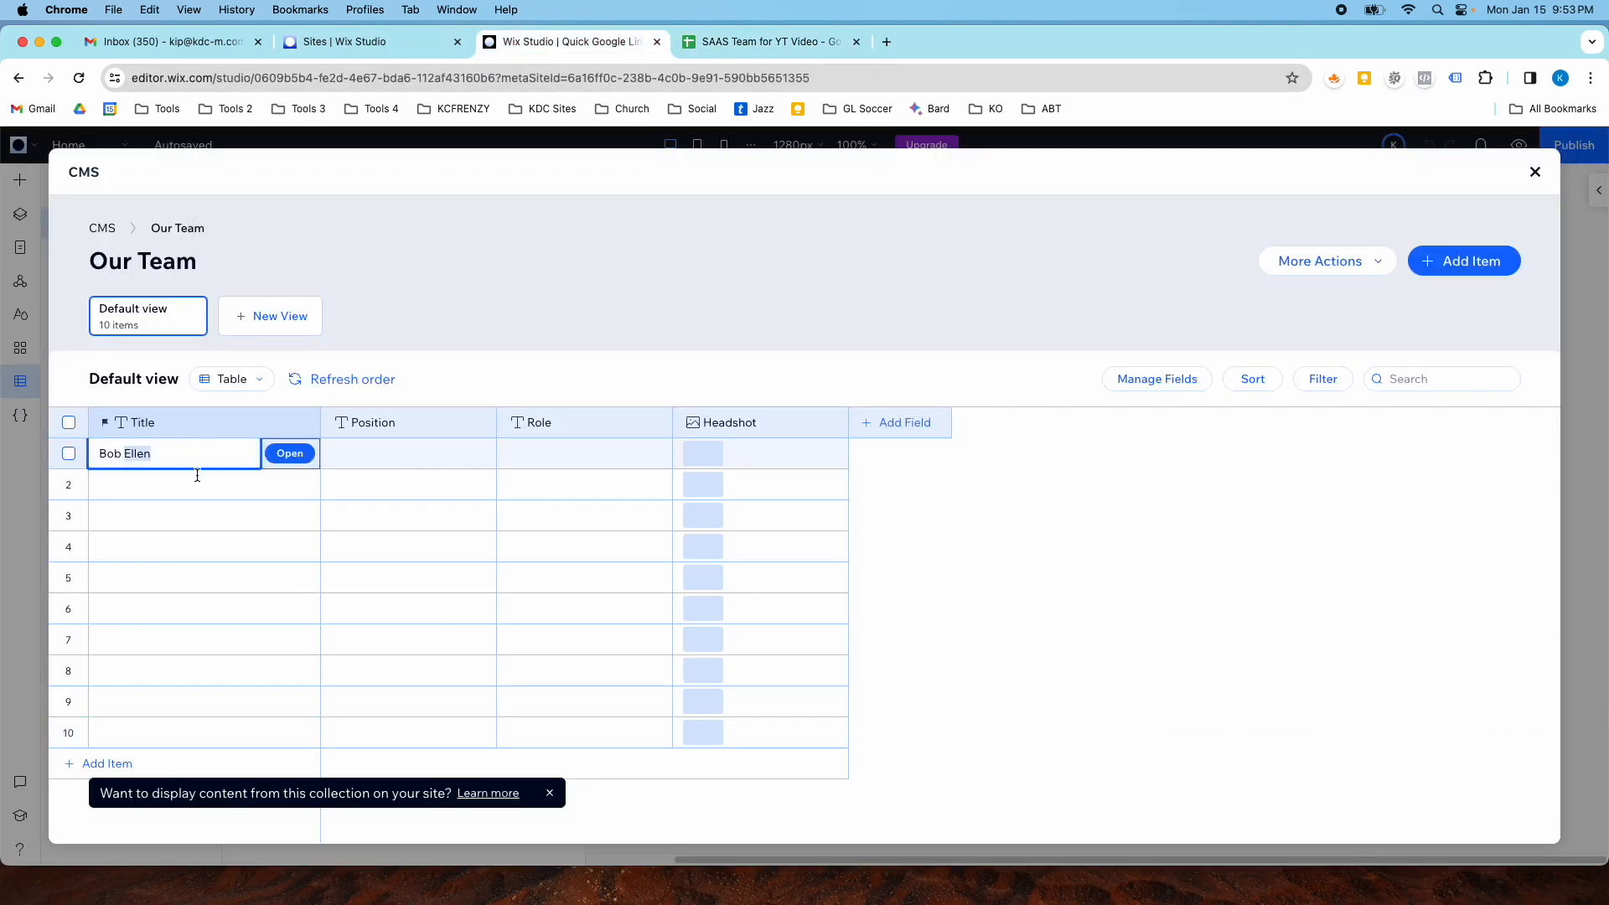
{"action": "key", "text": "super+v"}
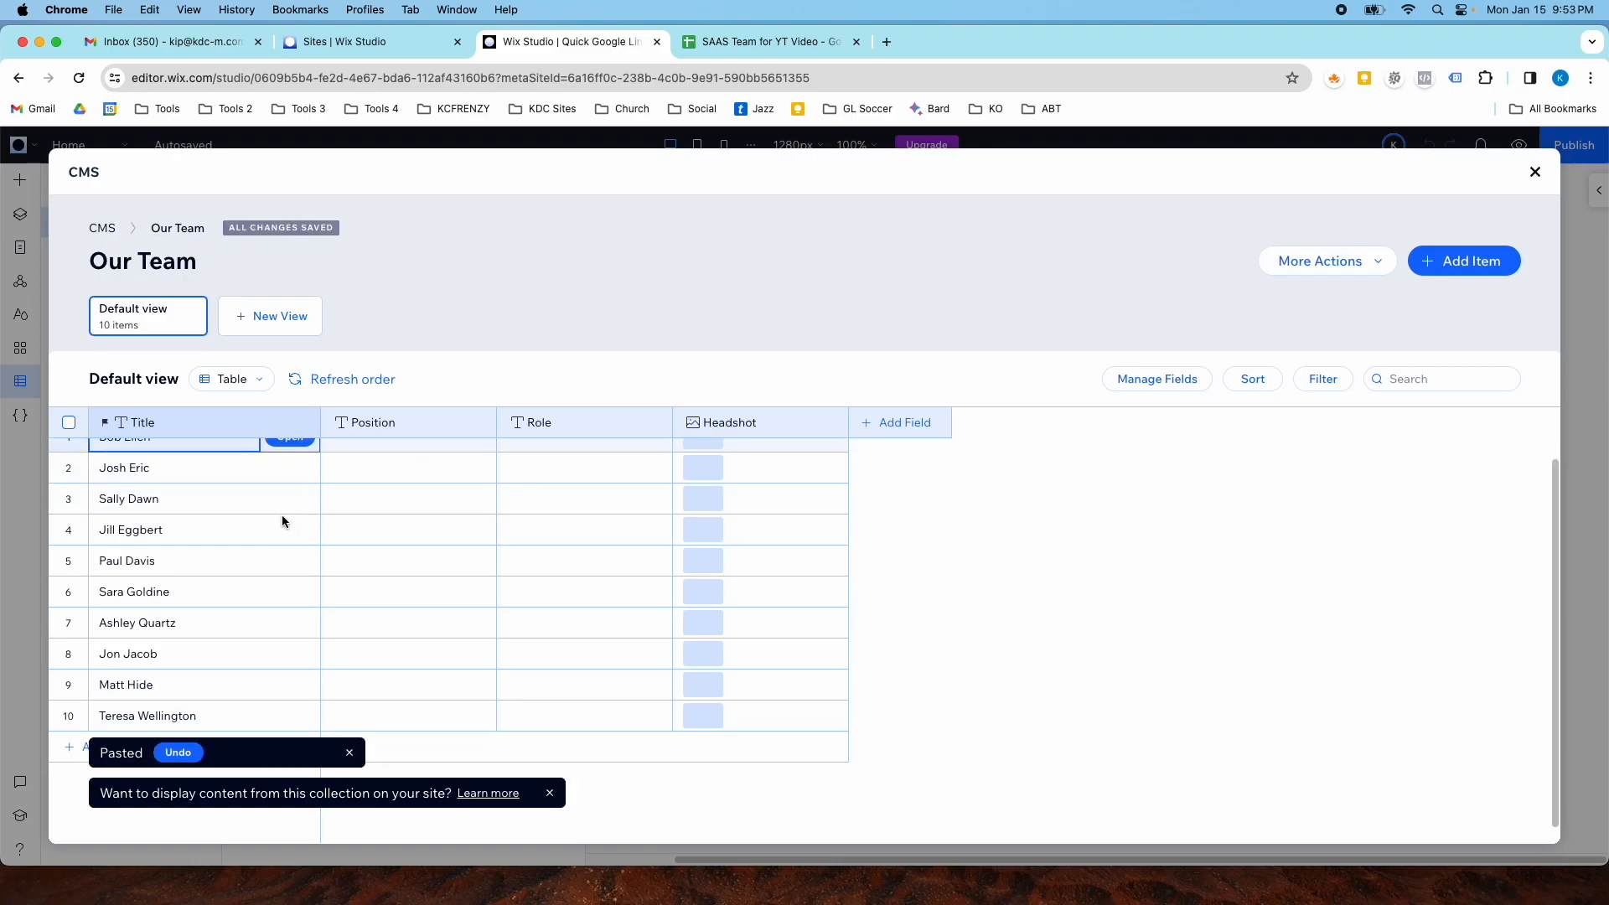
- Copy the spreadsheet's Position column entries and paste them into the collection's Position column
{"action": "left_click", "coordinate": [762, 42]}
{"action": "left_click_drag", "start_coordinate": [197, 297], "coordinate": [219, 455]}
{"action": "key", "text": "super+c"}
{"action": "left_click", "coordinate": [570, 42]}
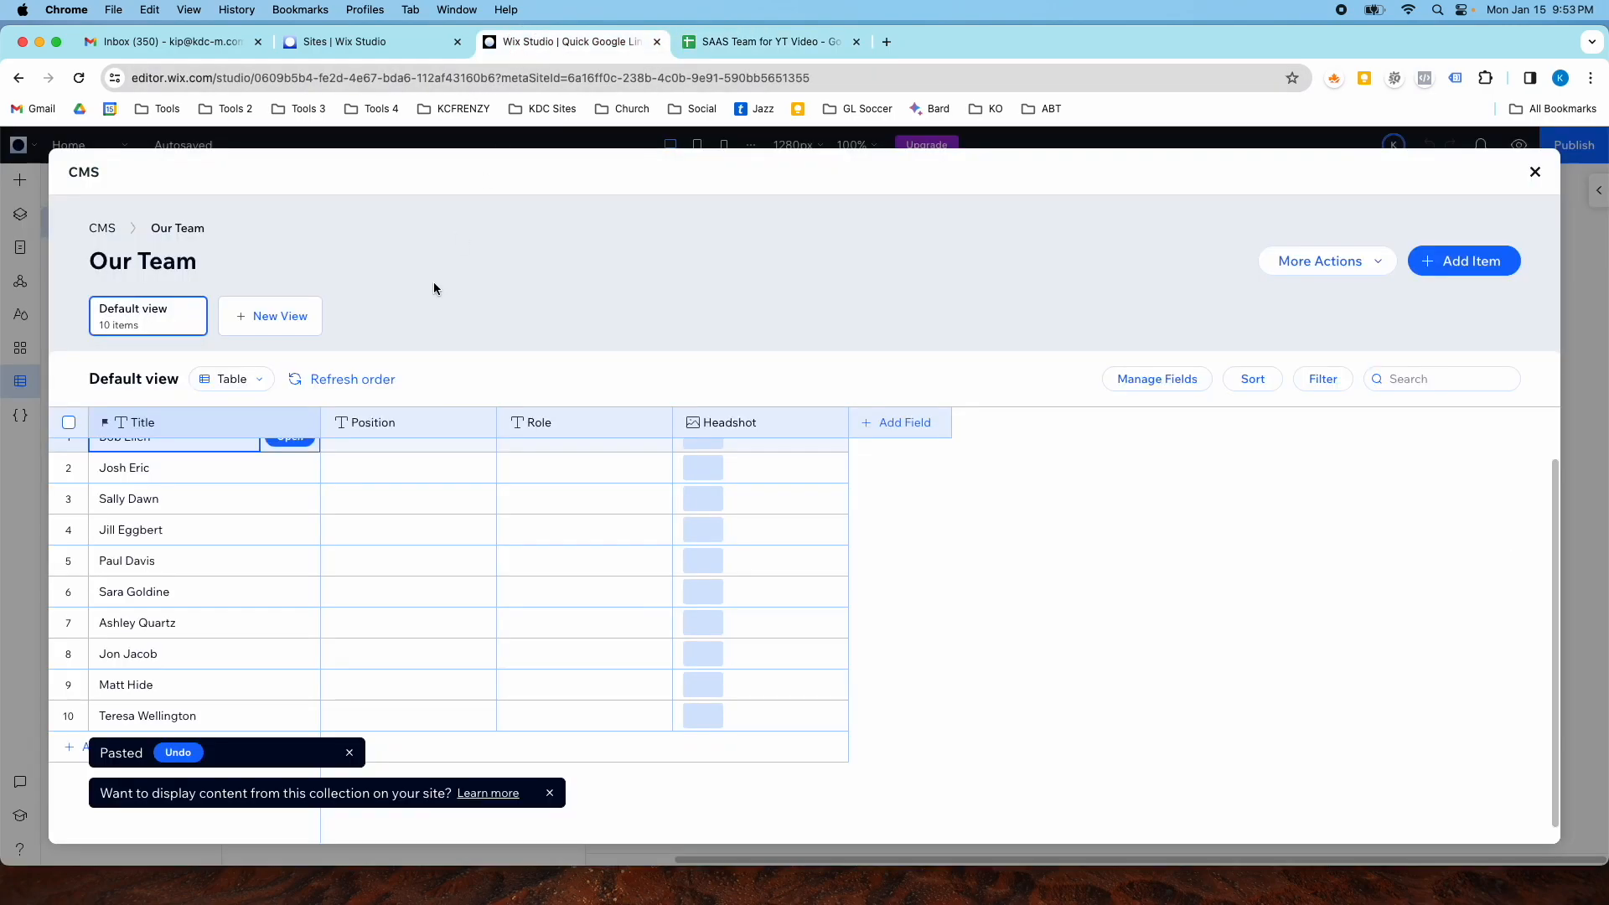
{"action": "left_click", "coordinate": [362, 444]}
{"action": "key", "text": "super+v"}
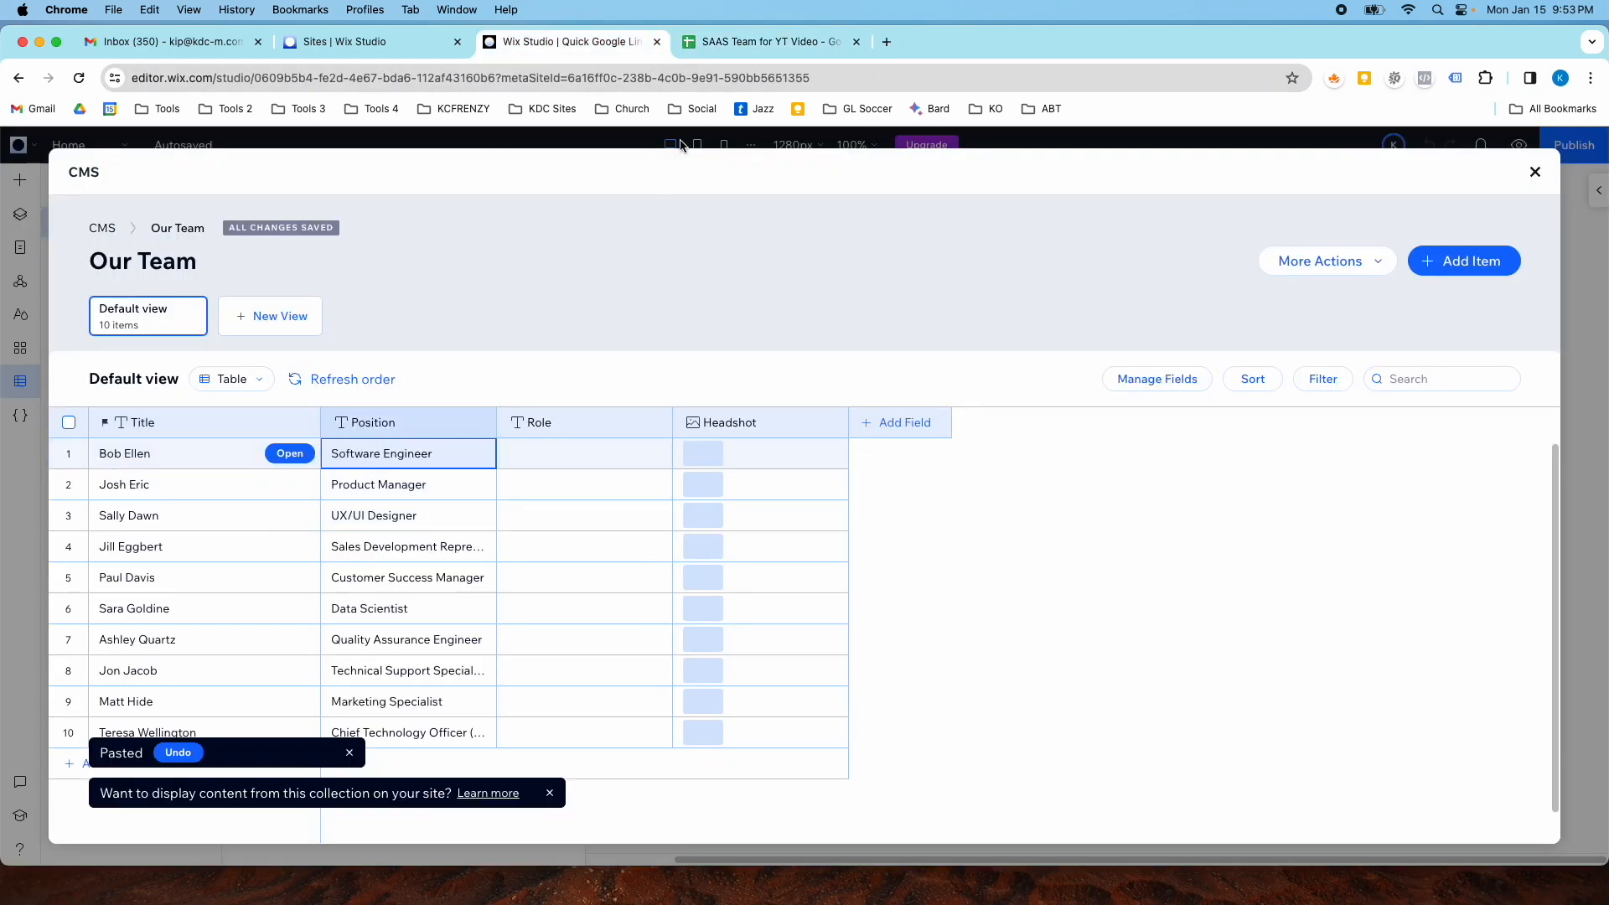
- Copy the spreadsheet's Role column entries and paste them into the collection's Role column
{"action": "left_click", "coordinate": [692, 38]}
{"action": "left_click_drag", "start_coordinate": [388, 293], "coordinate": [408, 462]}
{"action": "key", "text": "super+c"}
{"action": "left_click", "coordinate": [535, 40]}
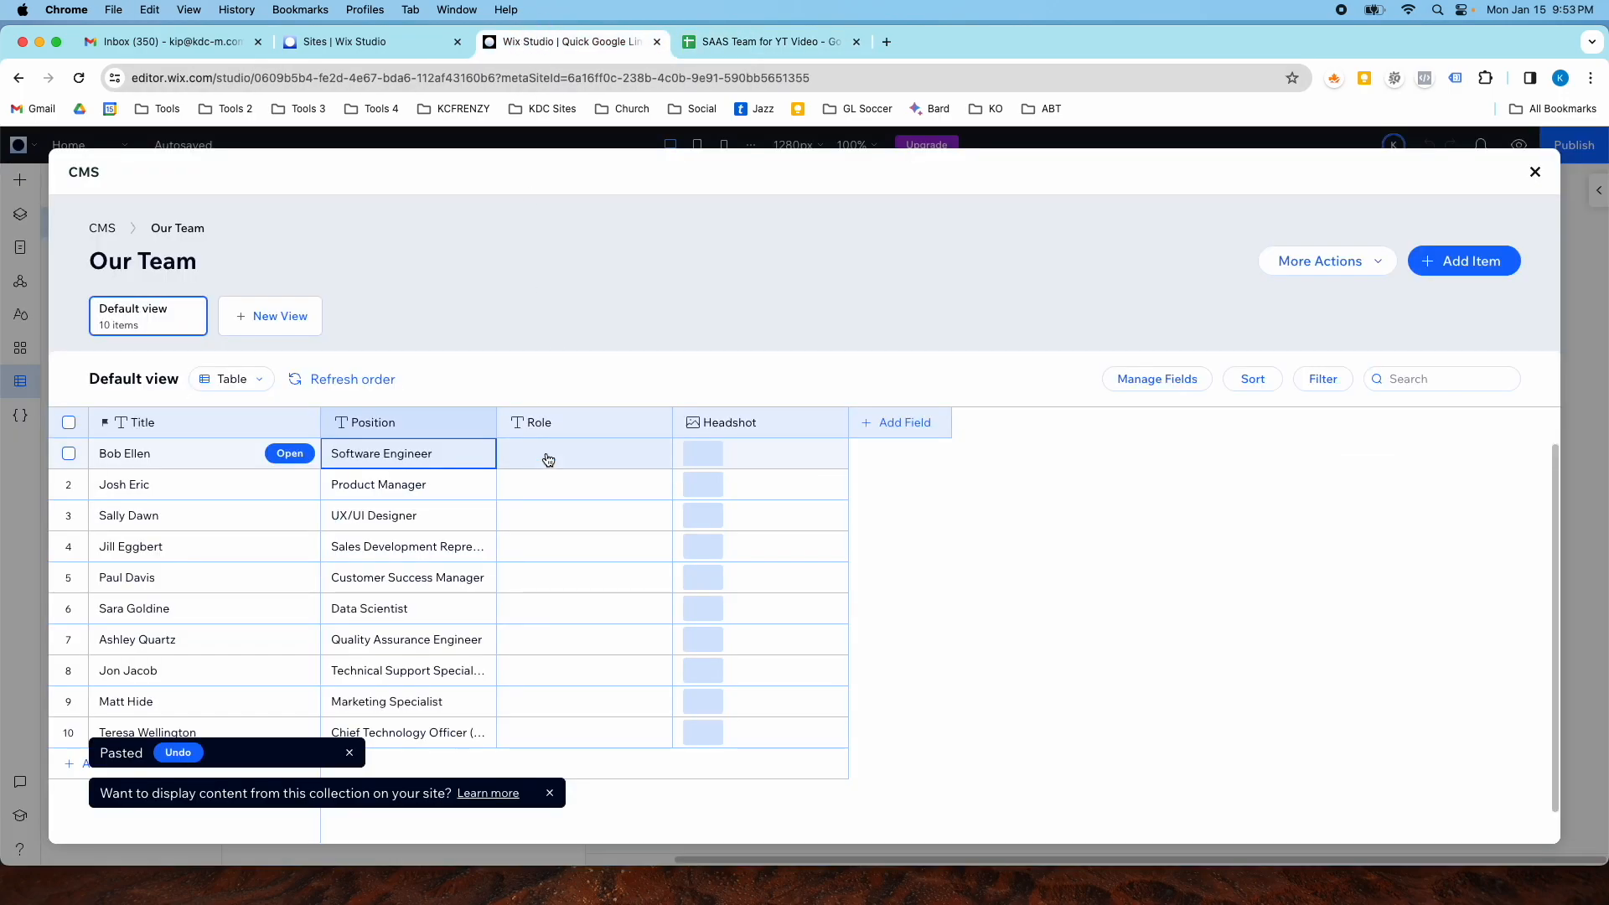
{"action": "left_click", "coordinate": [548, 459]}
{"action": "key", "text": "super+v"}
{"action": "left_click", "coordinate": [766, 469]}
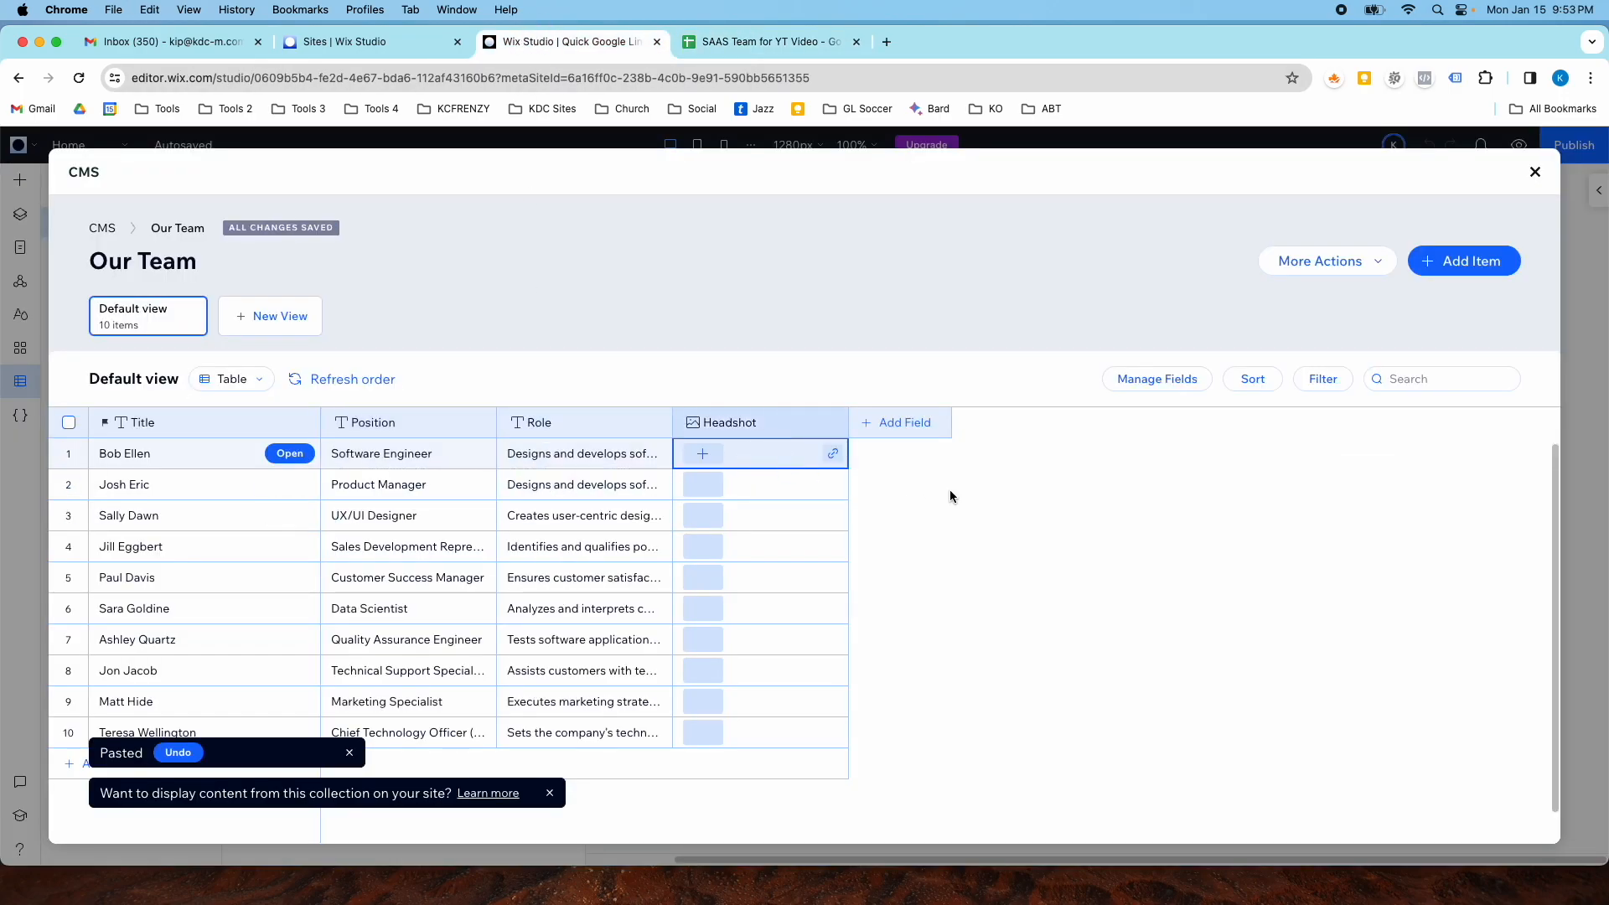
- Close the collection manager and add a three-card repeater from Layout Tools to the home page
{"action": "left_click", "coordinate": [1534, 173]}
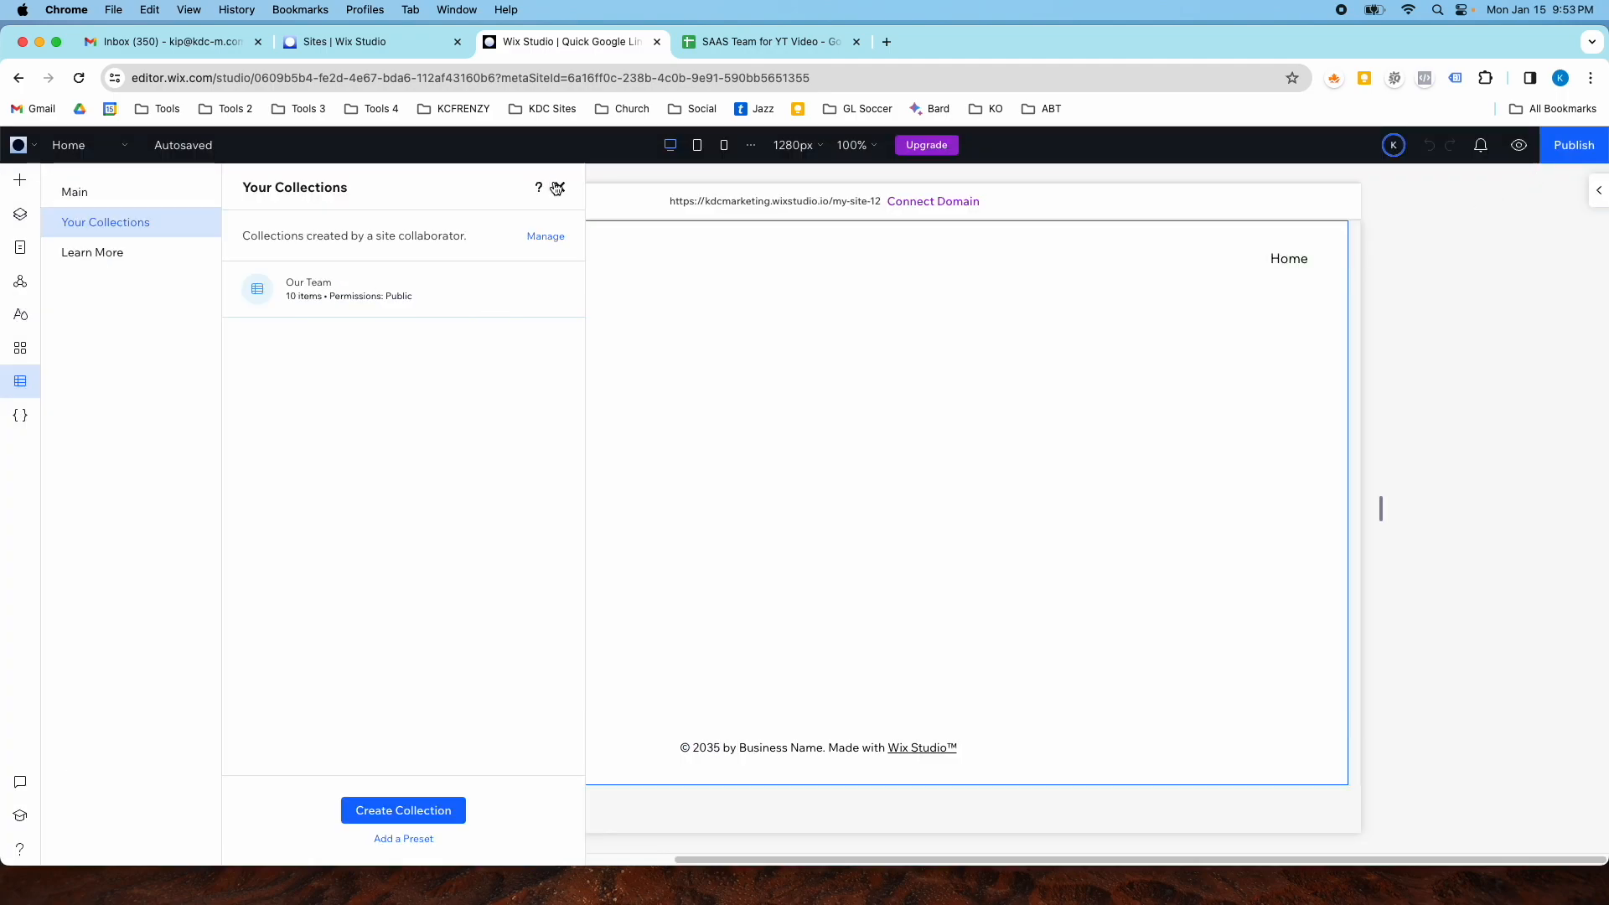
{"action": "left_click", "coordinate": [555, 183]}
{"action": "left_click", "coordinate": [18, 385]}
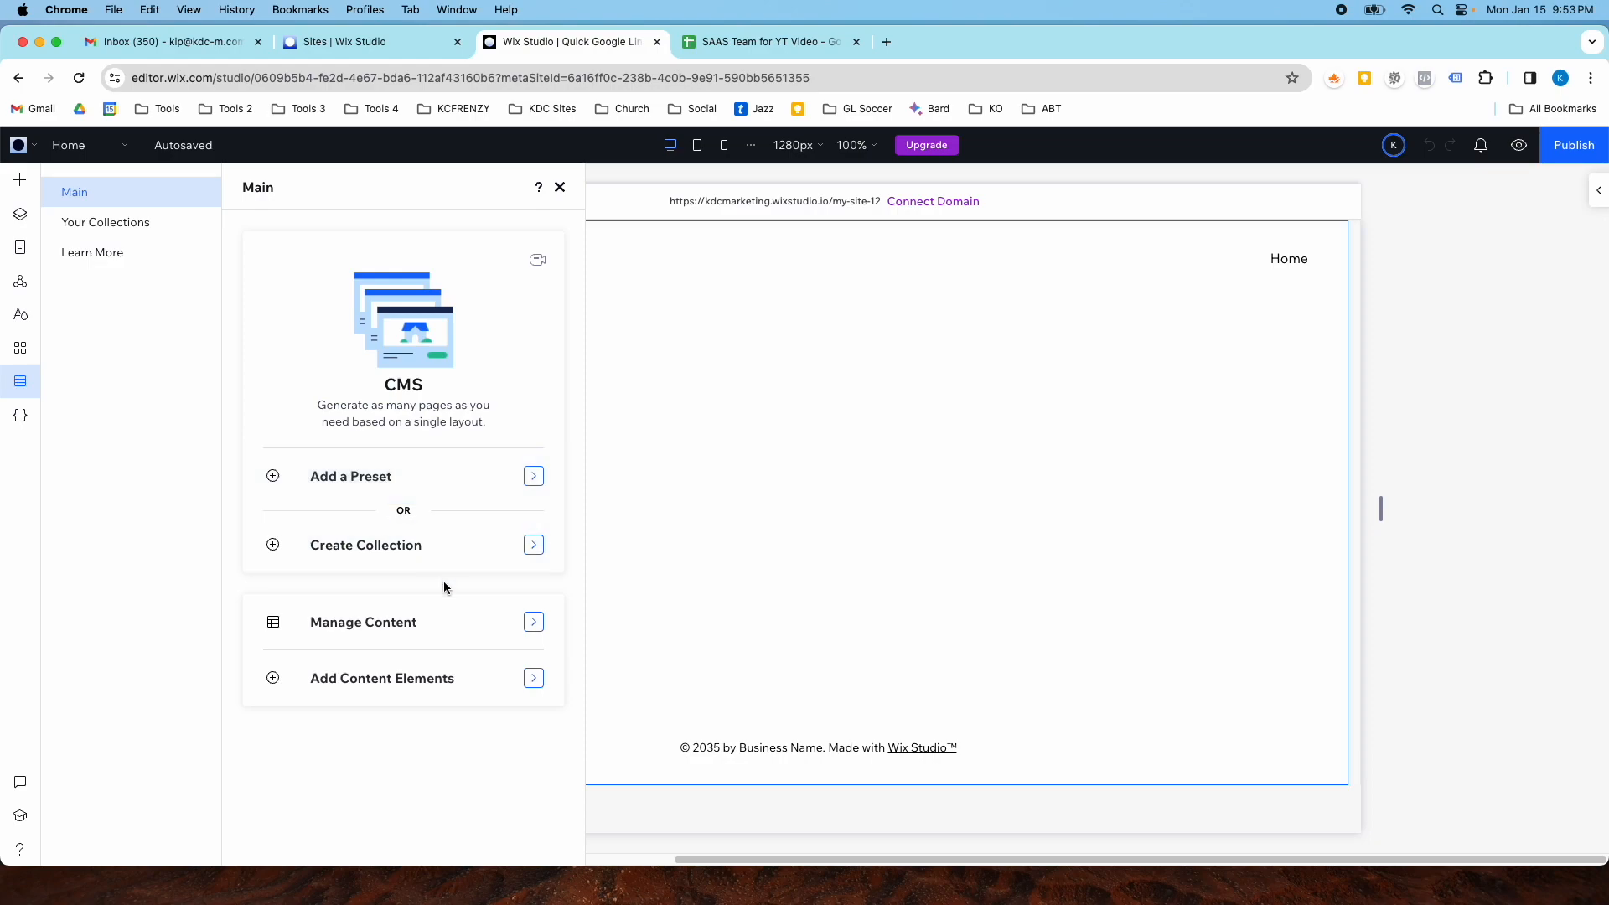
{"action": "left_click", "coordinate": [561, 187]}
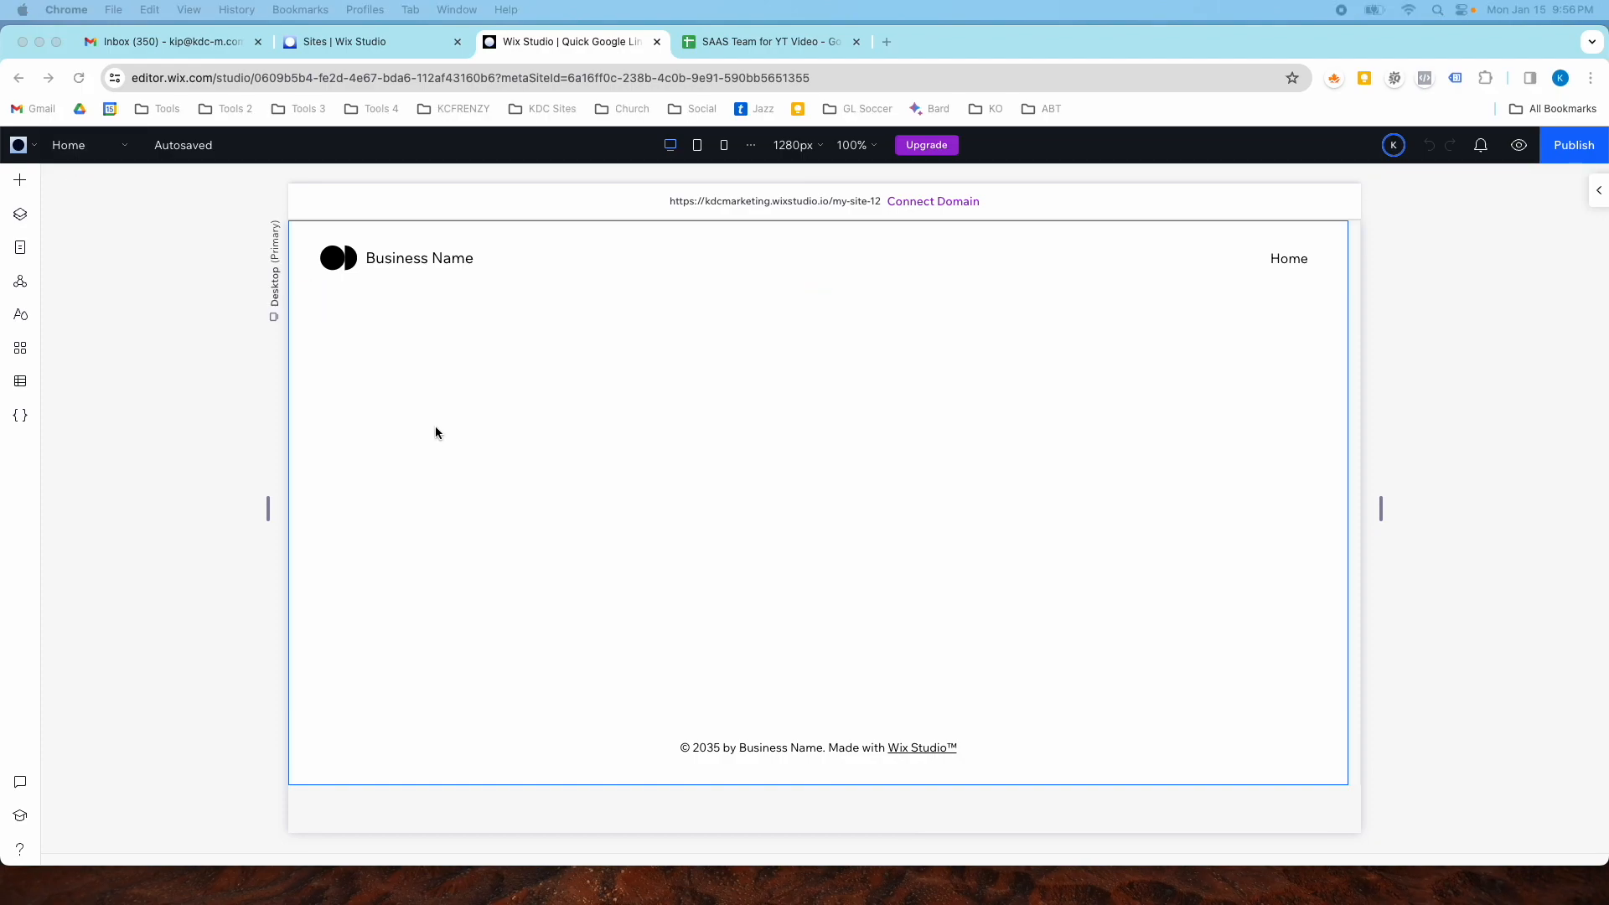
{"action": "left_click", "coordinate": [20, 181]}
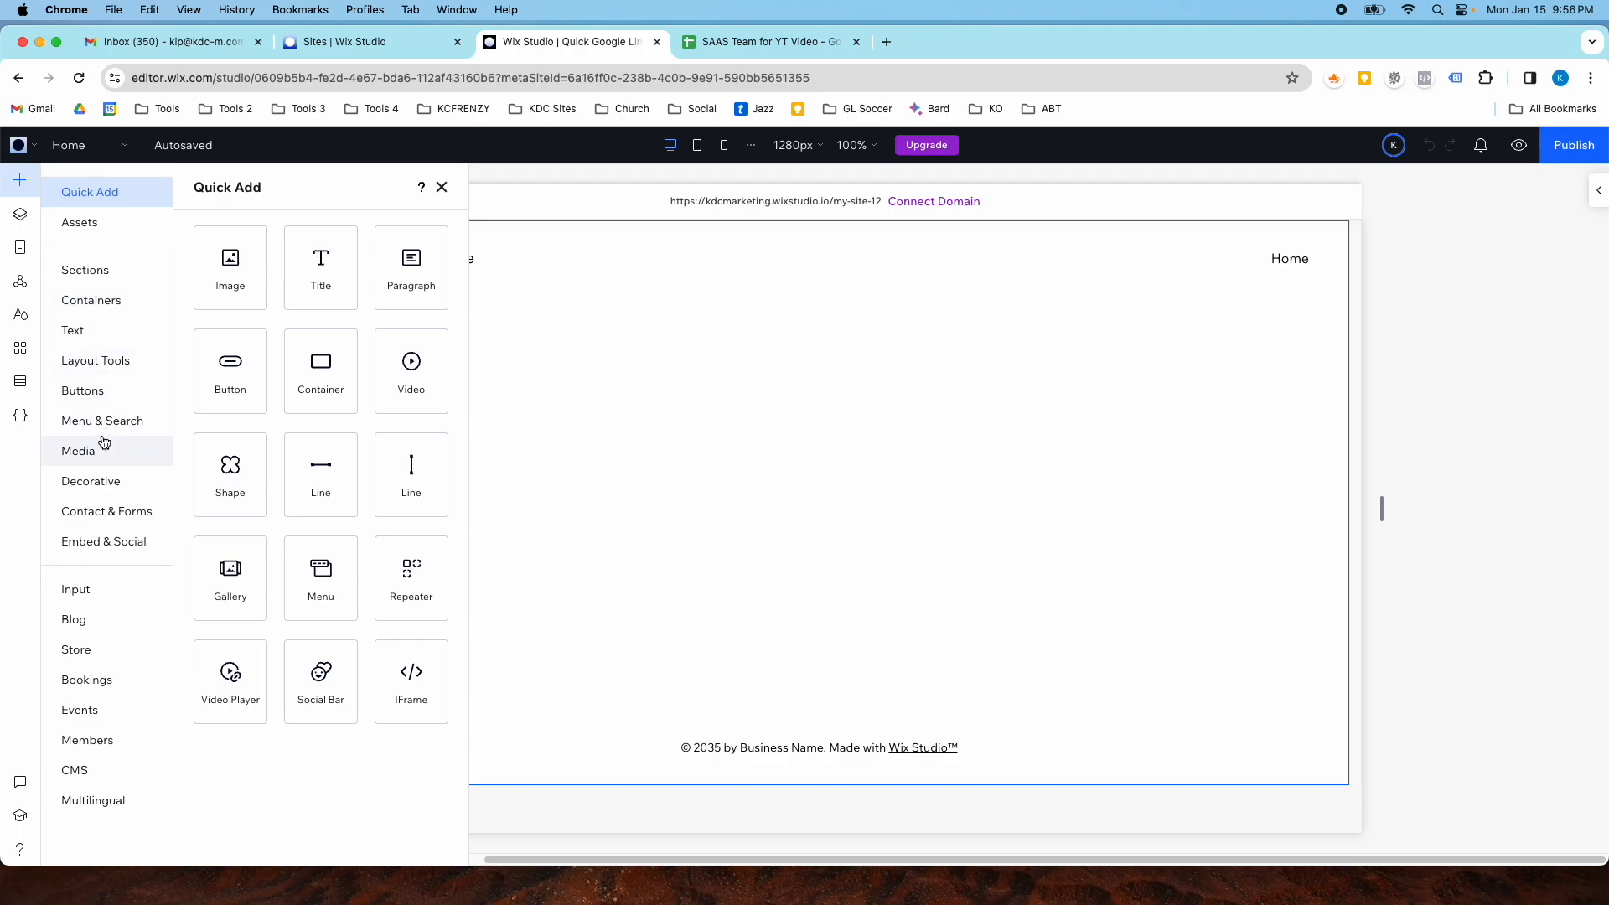
{"action": "left_click", "coordinate": [108, 364]}
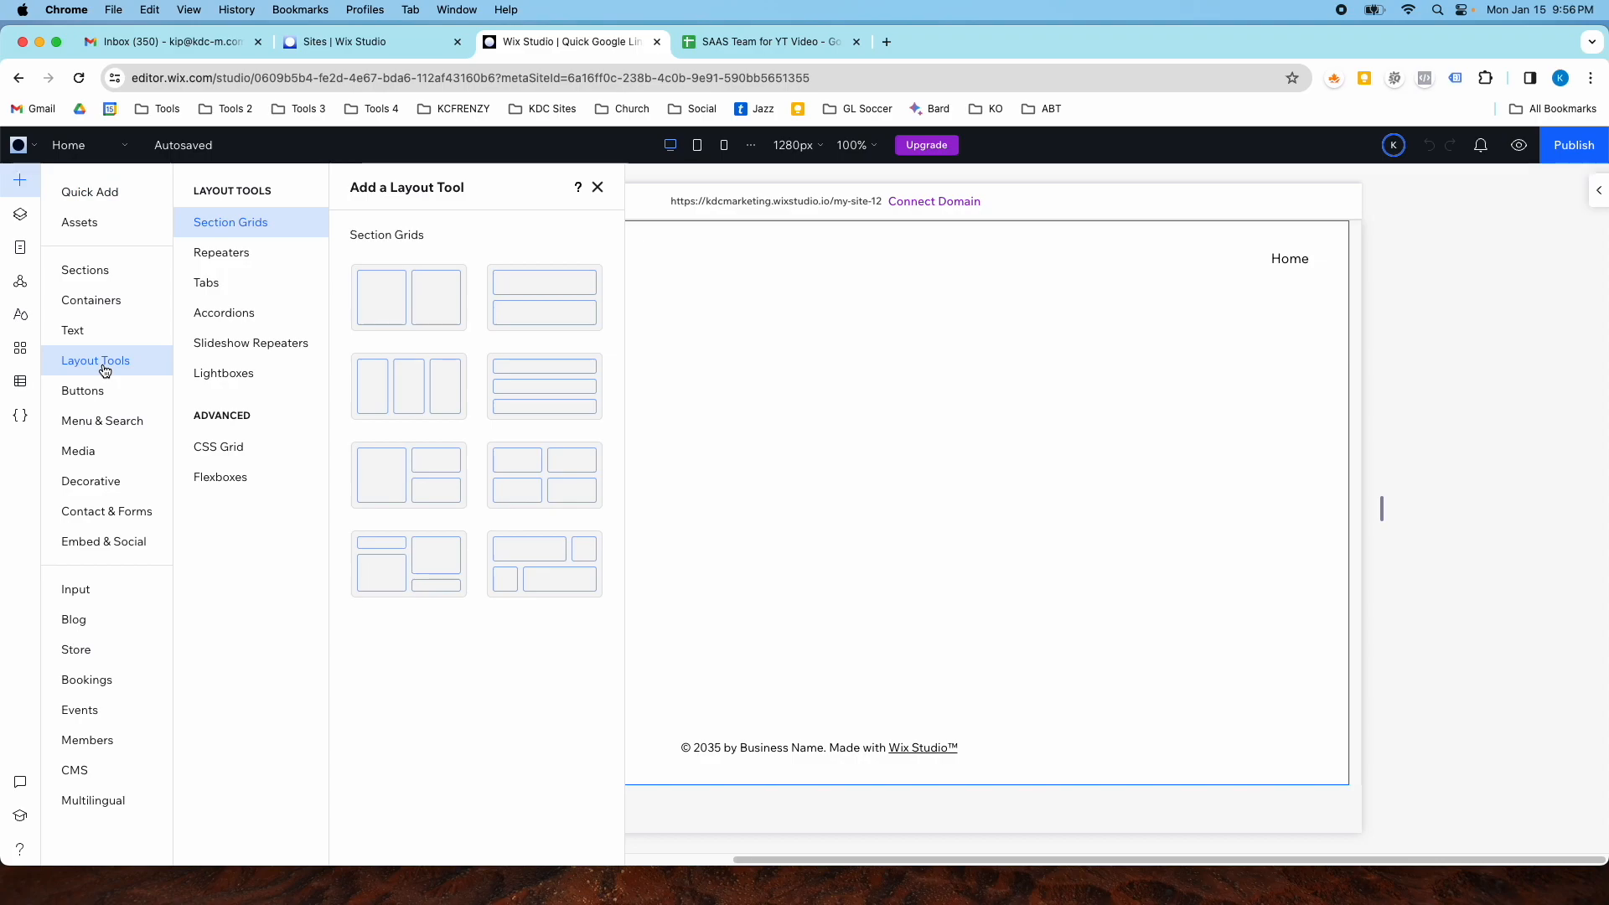
{"action": "left_click", "coordinate": [232, 266]}
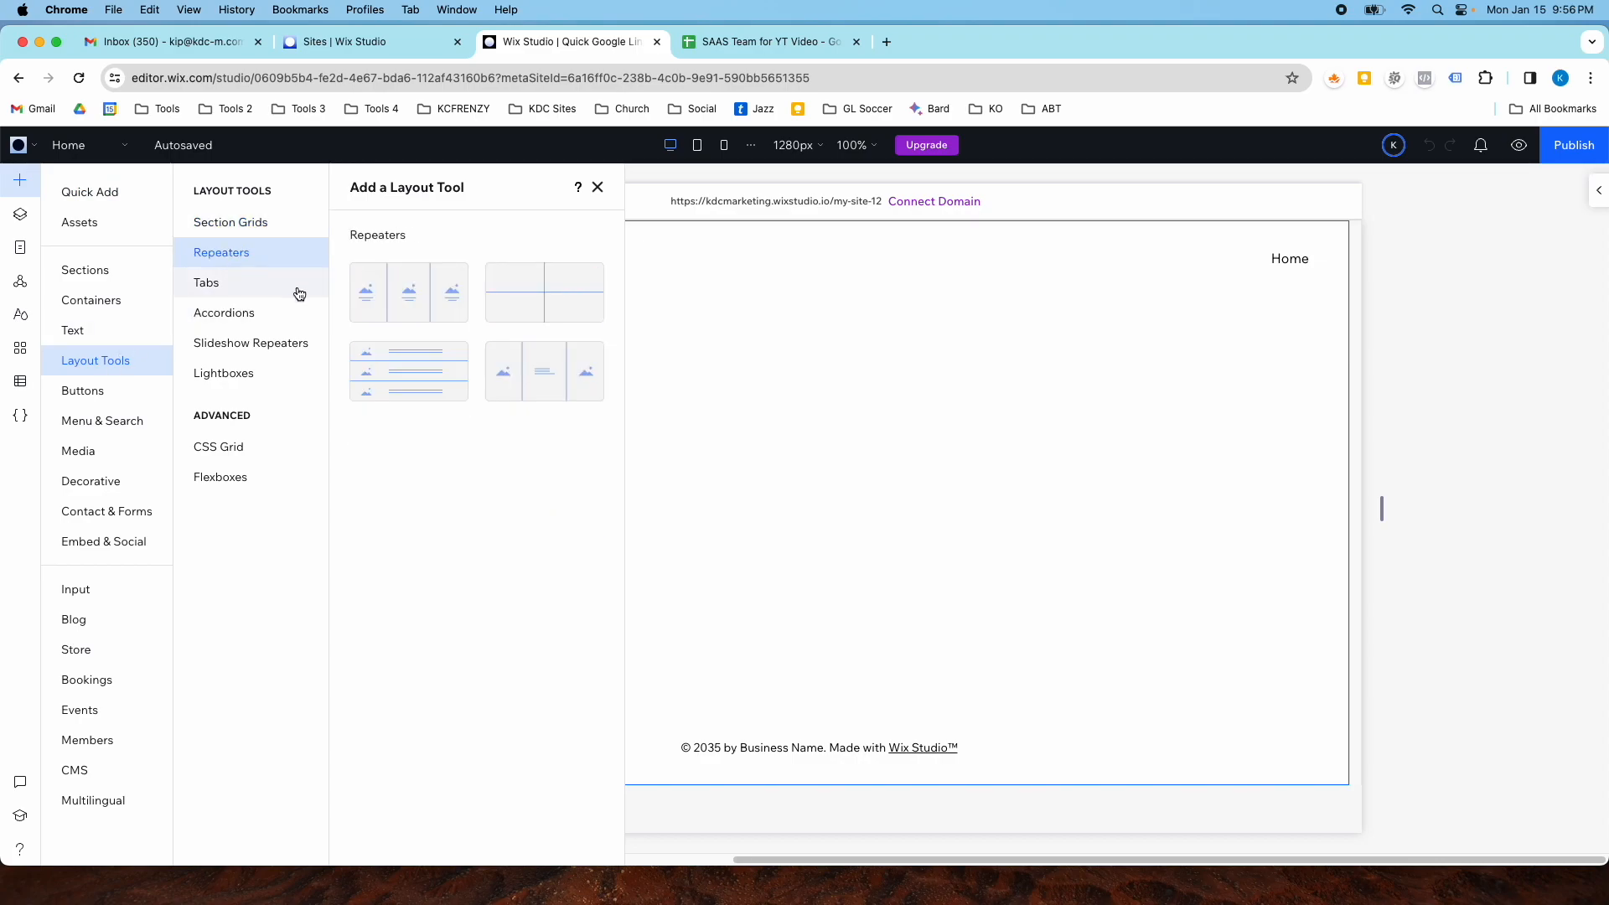
{"action": "left_click", "coordinate": [370, 281]}
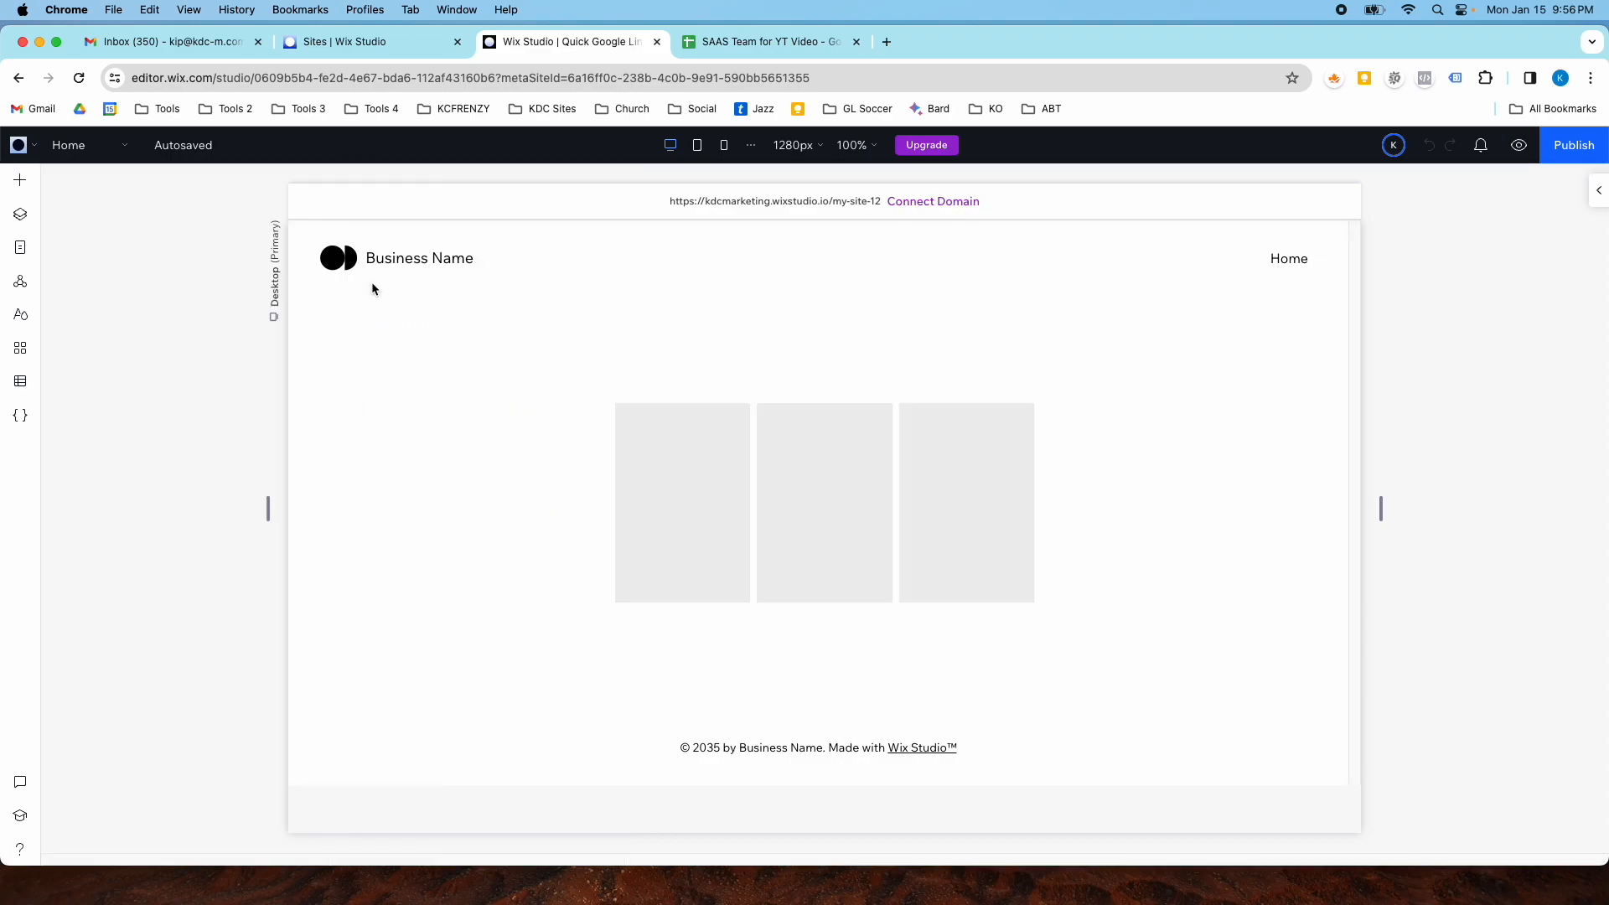
- Widen the repeater leftward to about 750 px wide
{"action": "left_click", "coordinate": [625, 521]}
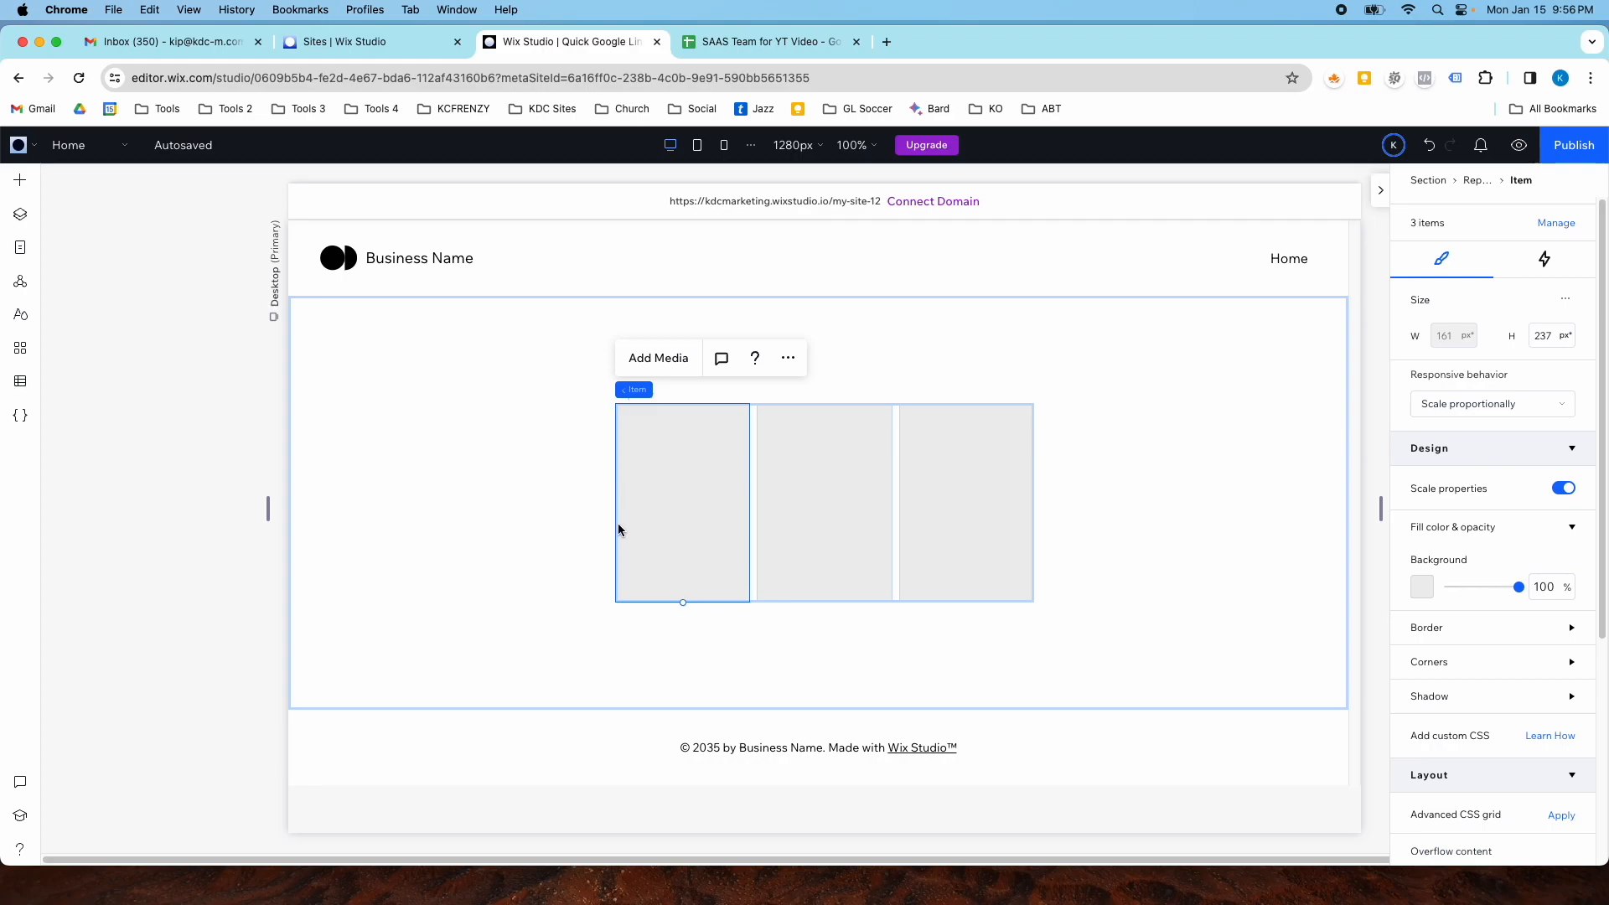
{"action": "left_click", "coordinate": [535, 466]}
{"action": "left_click", "coordinate": [693, 460]}
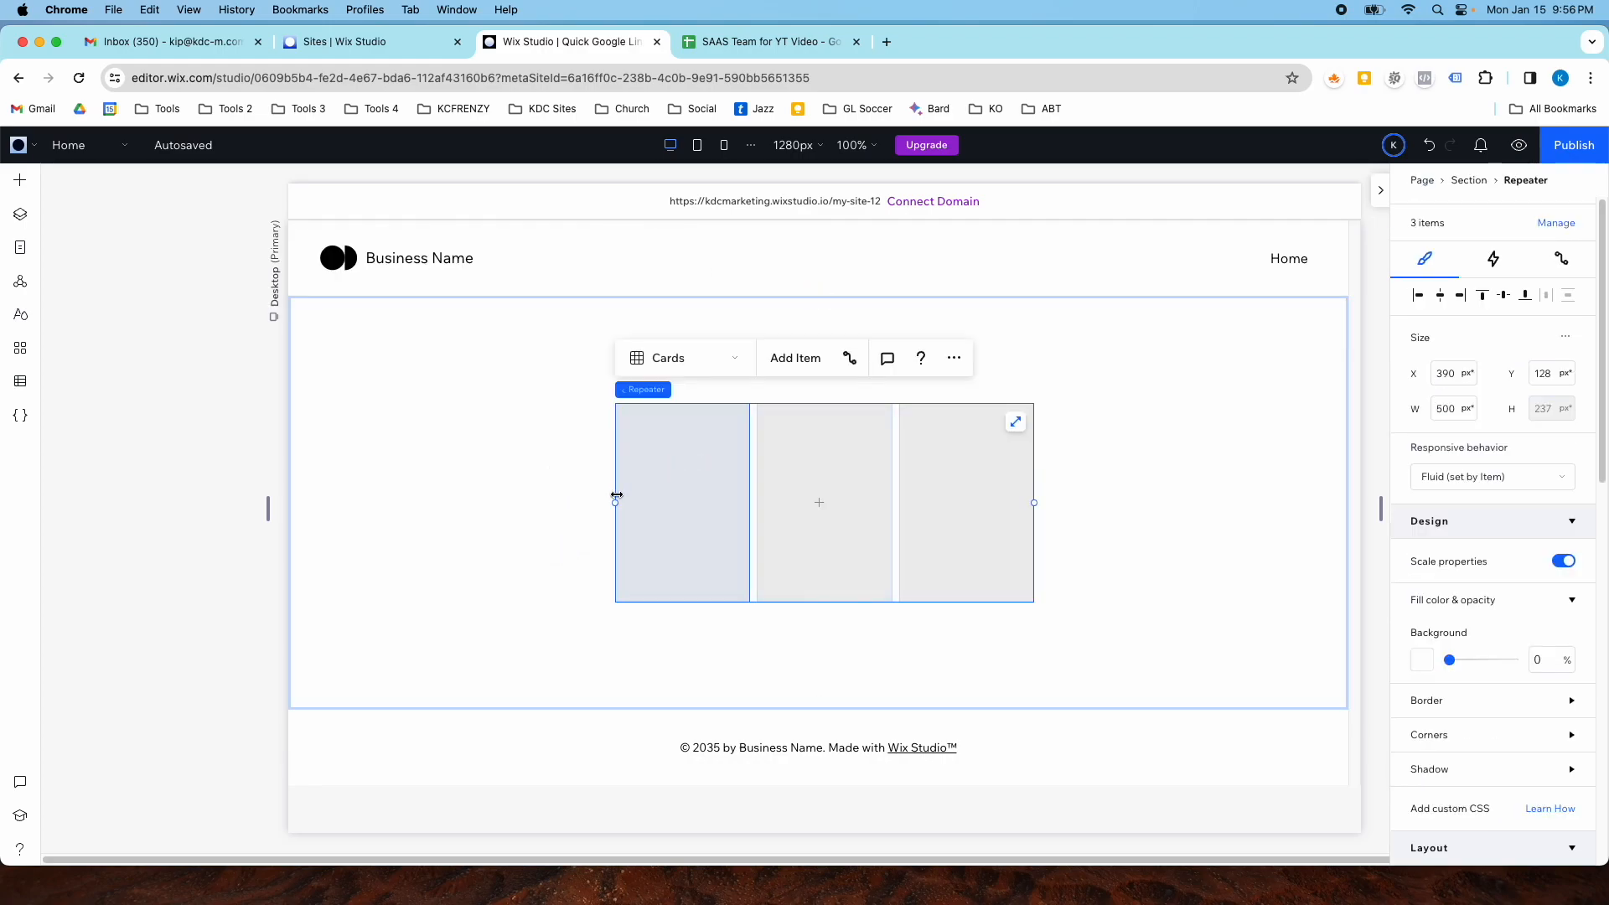
{"action": "left_click_drag", "start_coordinate": [616, 503], "coordinate": [406, 482]}
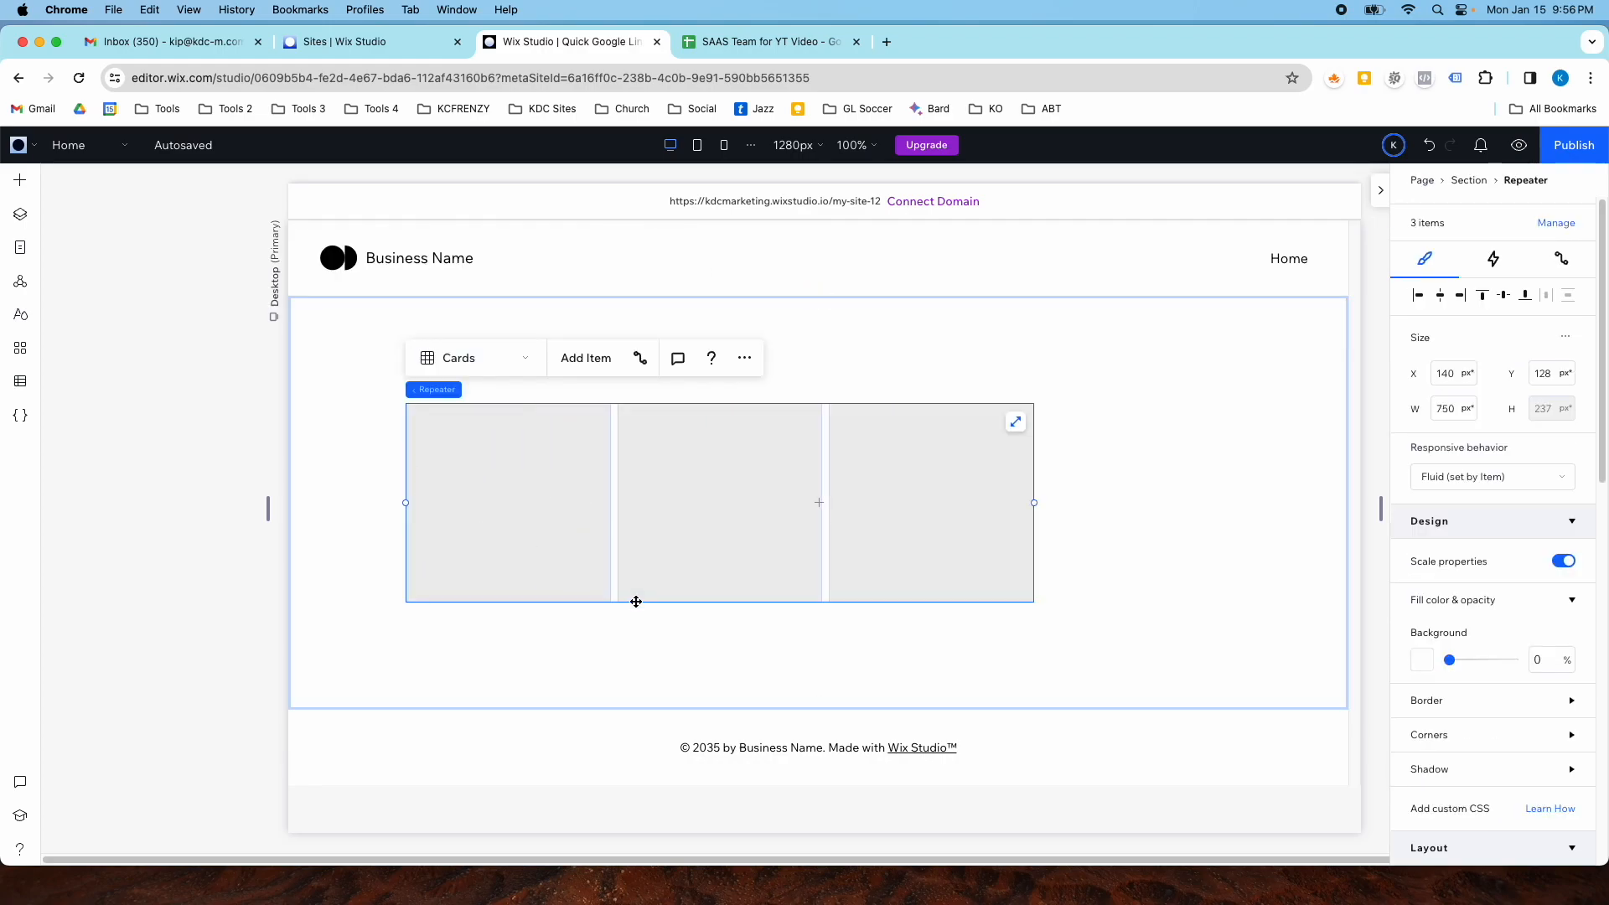
- Increase the height of the repeater cards to about 346 px
{"action": "left_click", "coordinate": [630, 600]}
{"action": "left_click_drag", "start_coordinate": [631, 602], "coordinate": [635, 676]}
{"action": "left_click", "coordinate": [652, 646]}
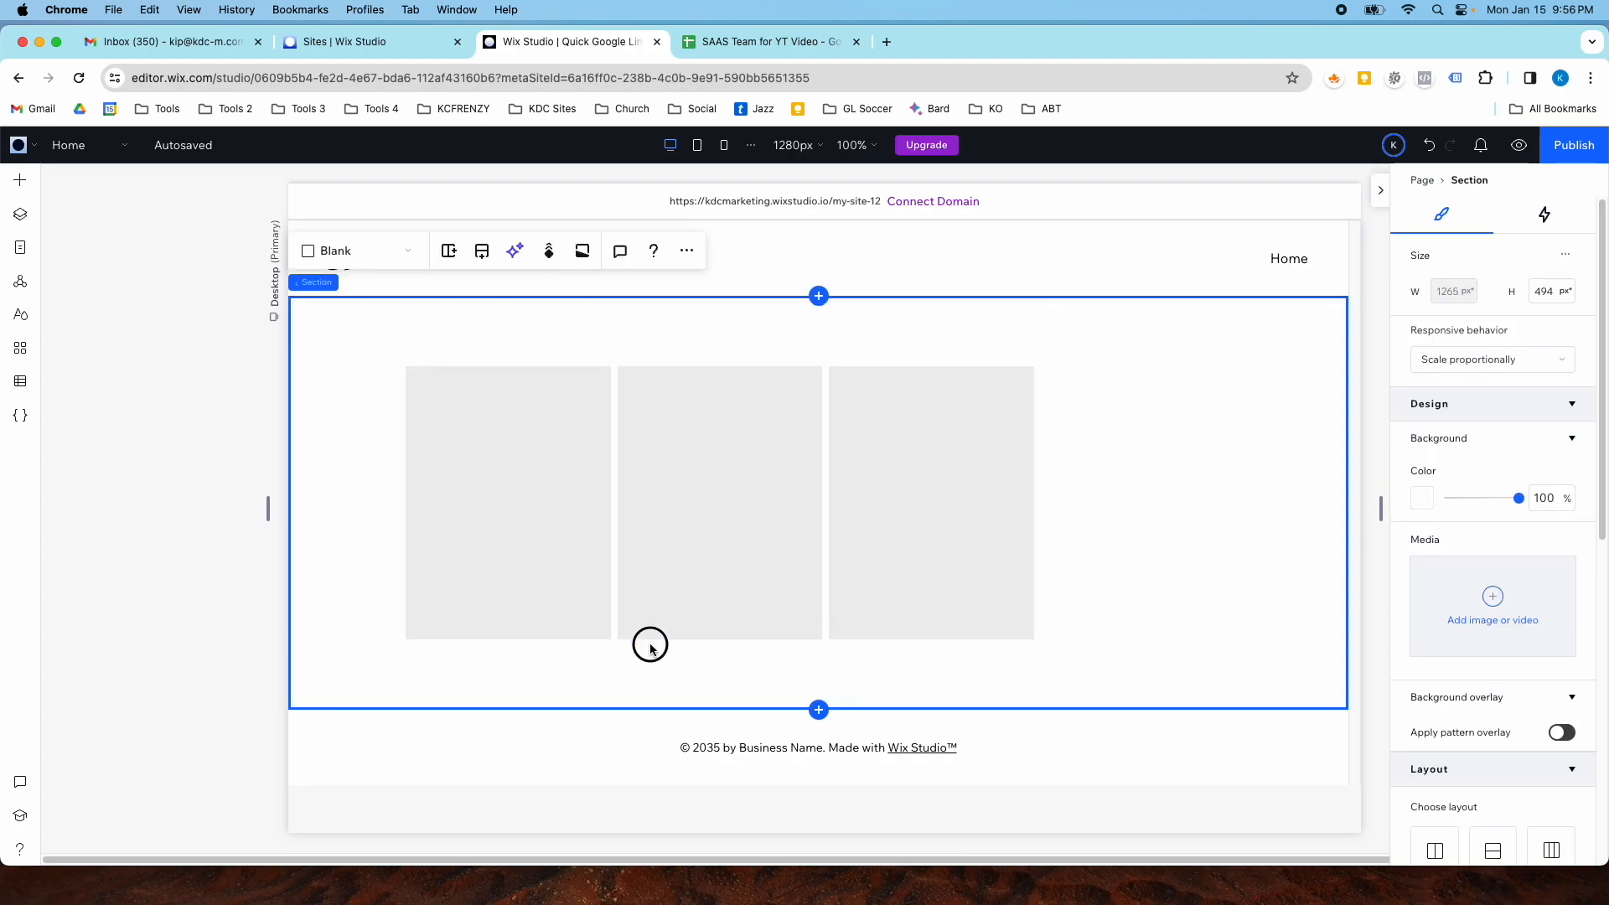
{"action": "left_click", "coordinate": [647, 630]}
{"action": "left_click", "coordinate": [647, 639]}
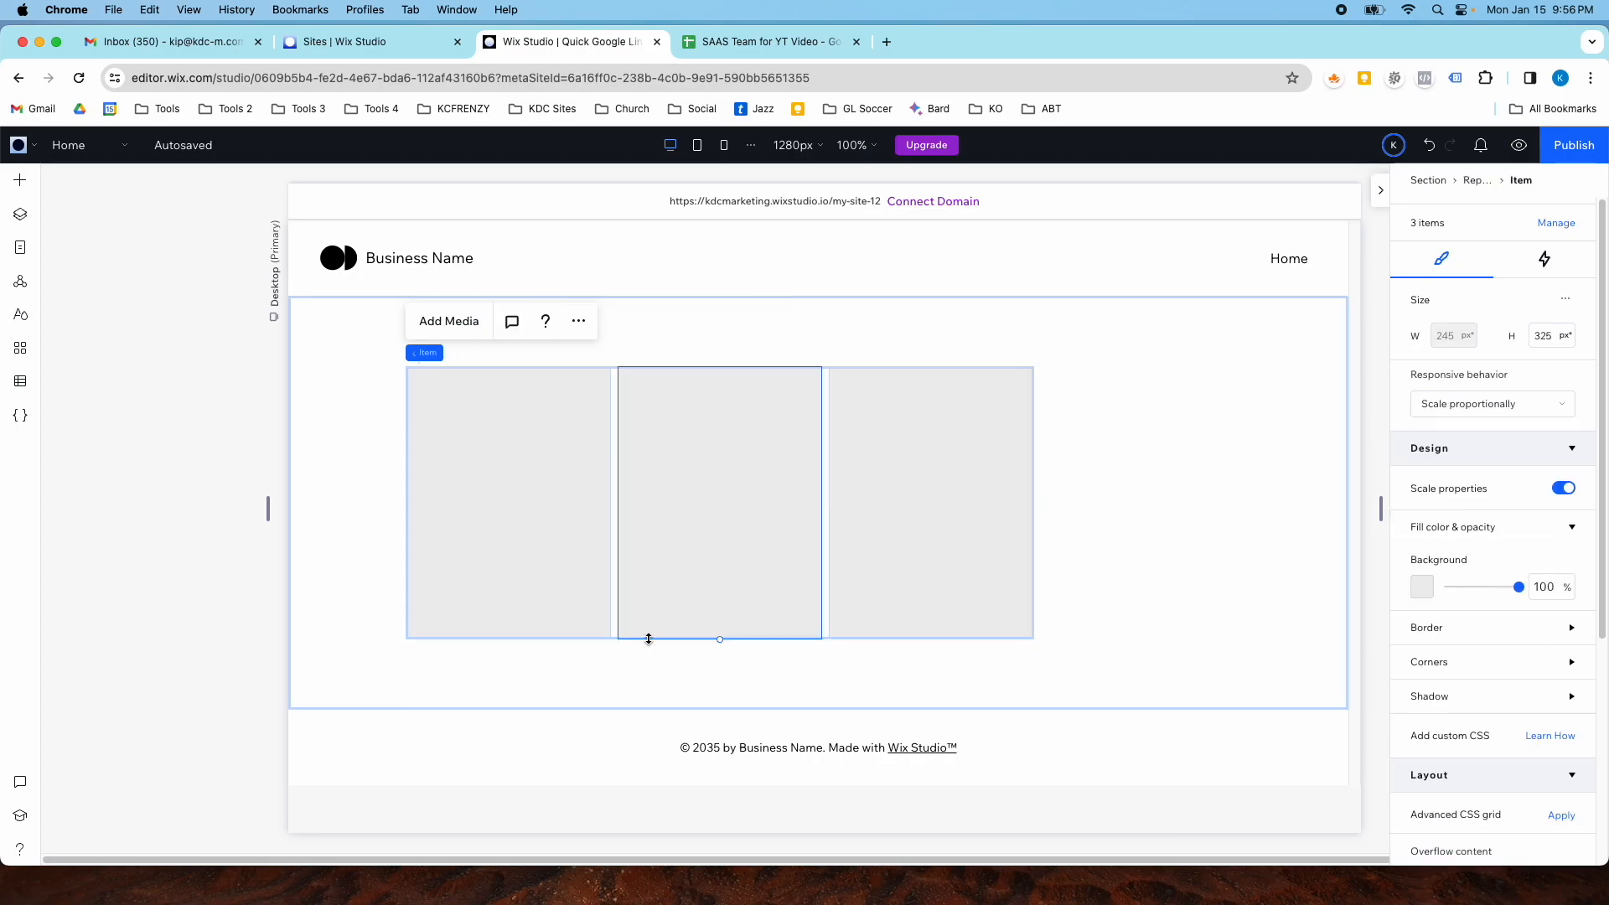
{"action": "left_click_drag", "start_coordinate": [650, 639], "coordinate": [656, 661]}
- Center the repeater horizontally within the section
{"action": "left_click", "coordinate": [1031, 546]}
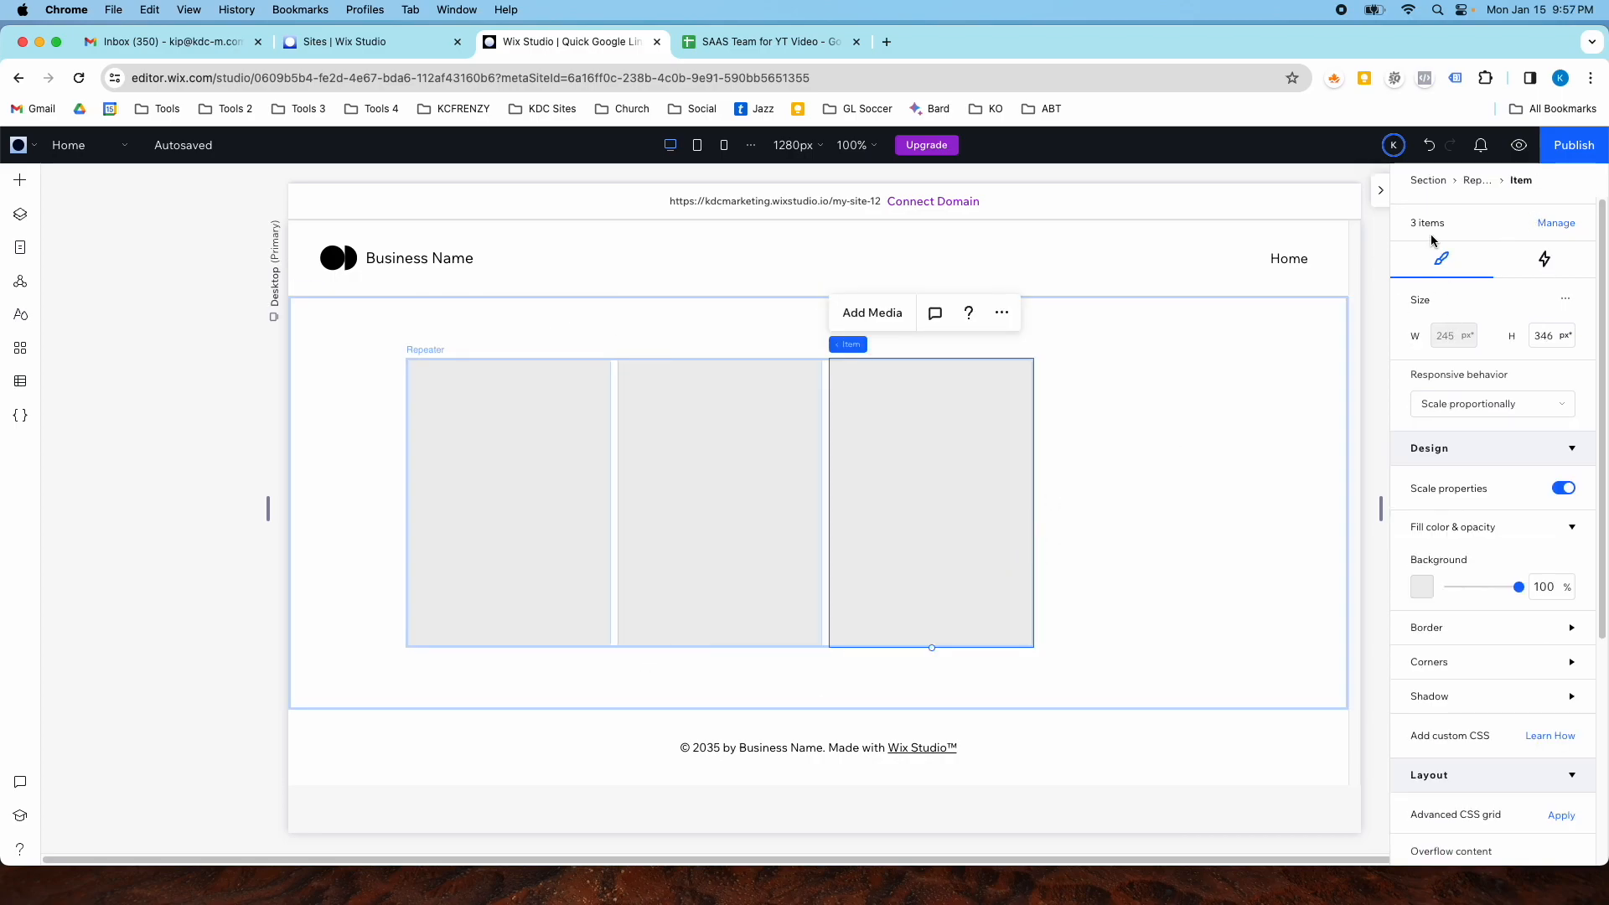
{"action": "scroll", "coordinate": [1474, 419], "scroll_direction": "down", "scroll_amount": 4}
{"action": "scroll", "coordinate": [1450, 385], "scroll_direction": "up", "scroll_amount": 4}
{"action": "left_click", "coordinate": [1038, 475]}
{"action": "left_click", "coordinate": [848, 478]}
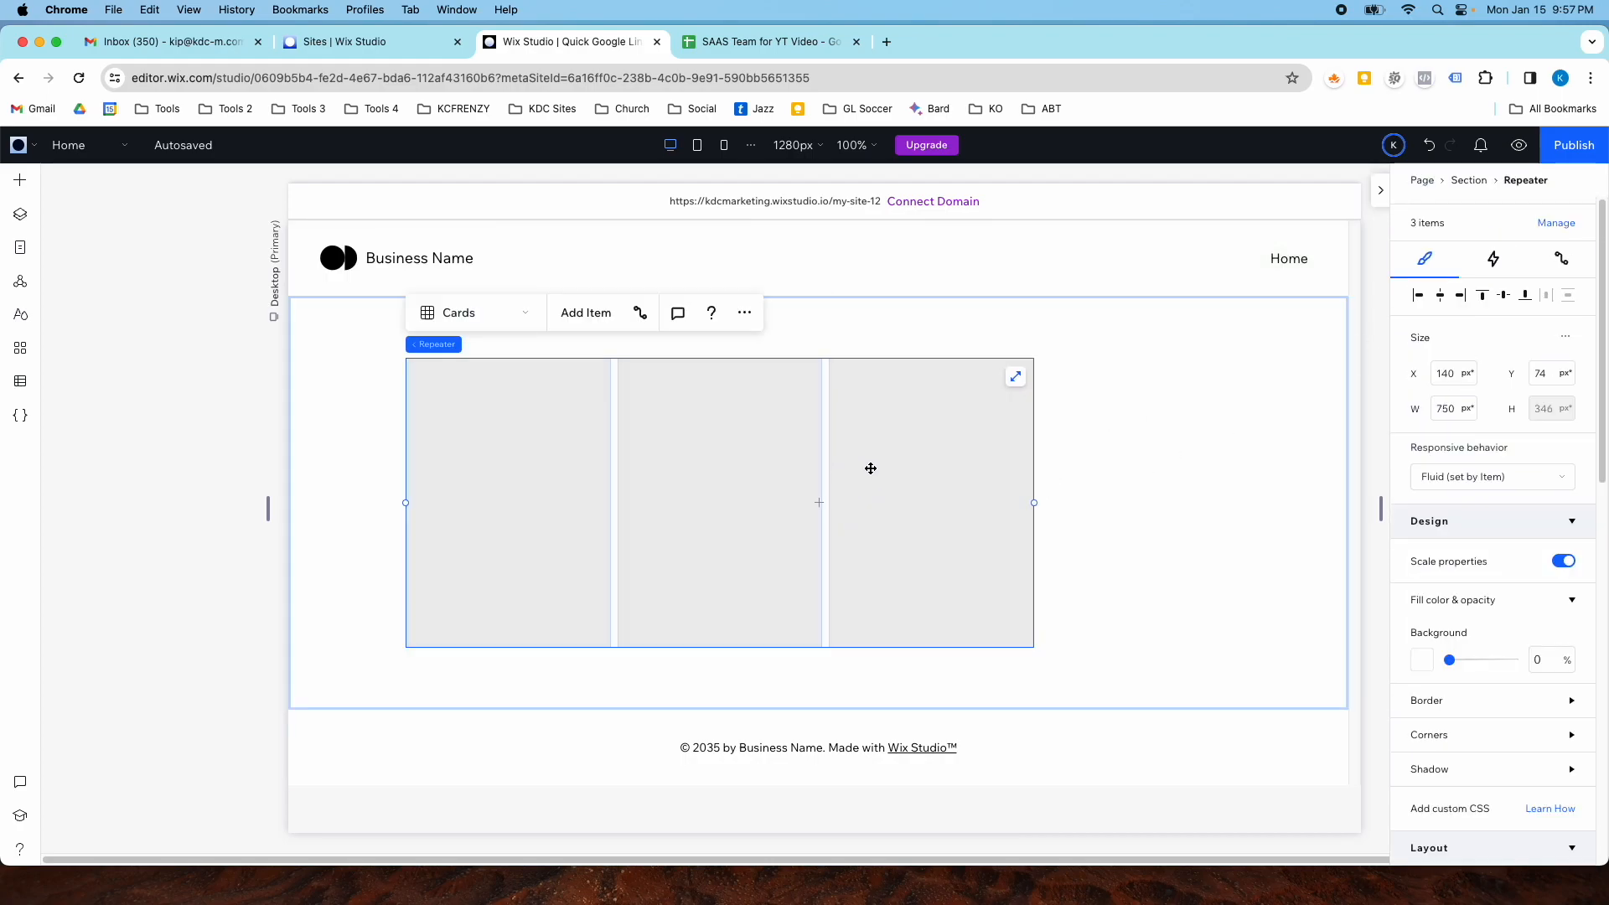
{"action": "left_click", "coordinate": [1439, 295]}
{"action": "left_click", "coordinate": [1141, 434]}
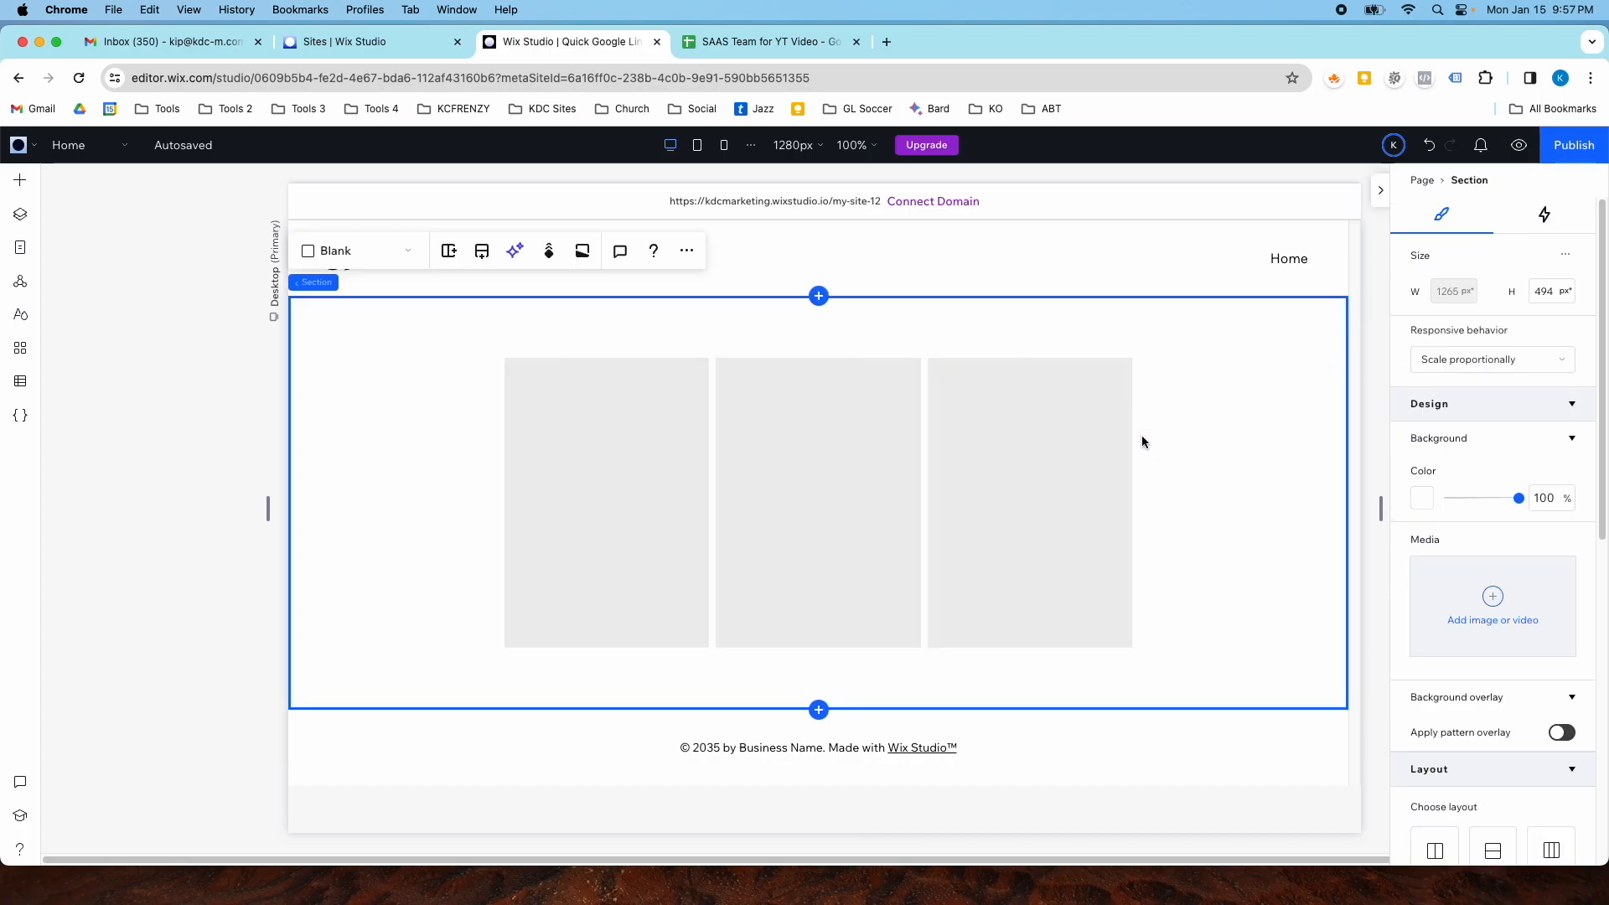
- Widen the repeater to about 925 px and center it horizontally in the section again
{"action": "left_click", "coordinate": [636, 460]}
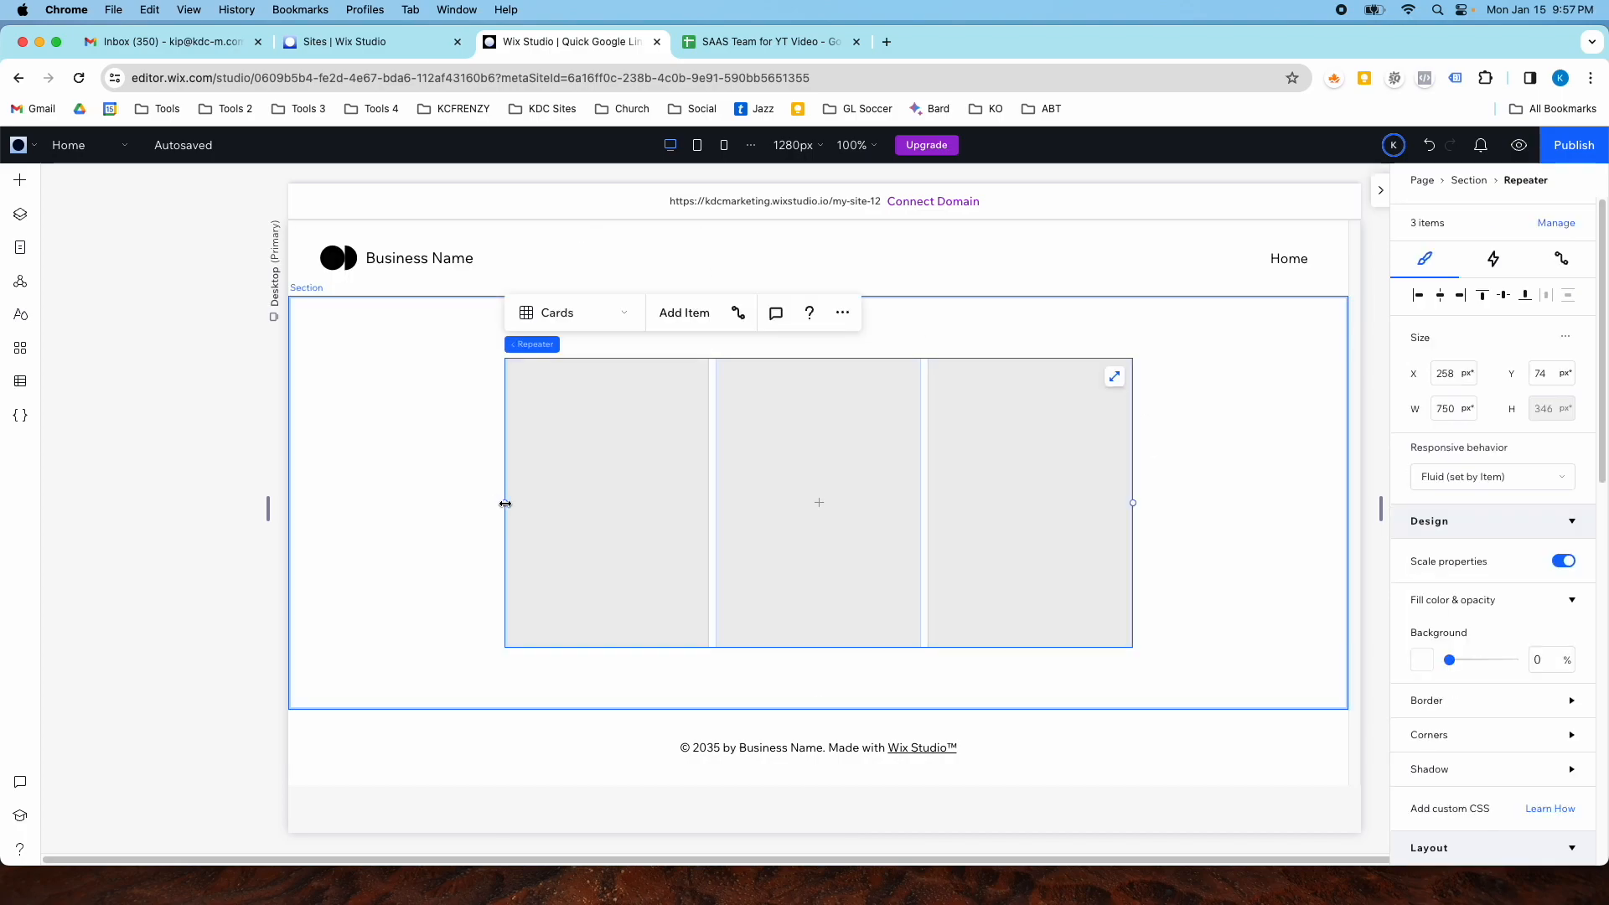
{"action": "left_click_drag", "start_coordinate": [505, 503], "coordinate": [357, 501]}
{"action": "left_click", "coordinate": [646, 481]}
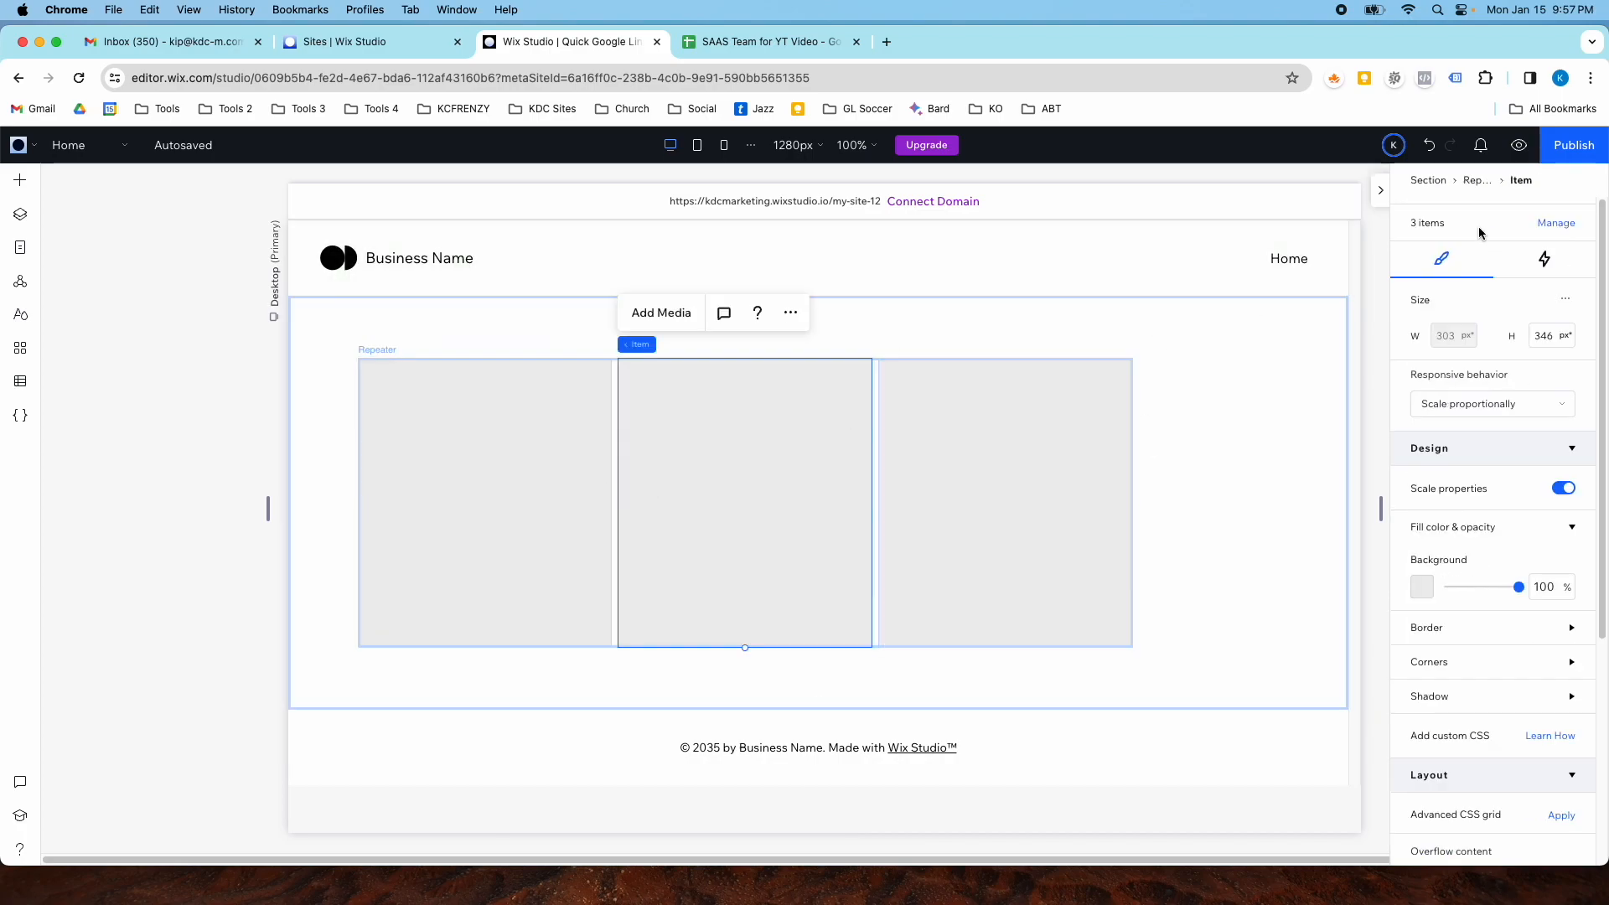
{"action": "left_click", "coordinate": [1277, 429]}
{"action": "left_click", "coordinate": [1078, 449]}
{"action": "left_click", "coordinate": [1441, 295]}
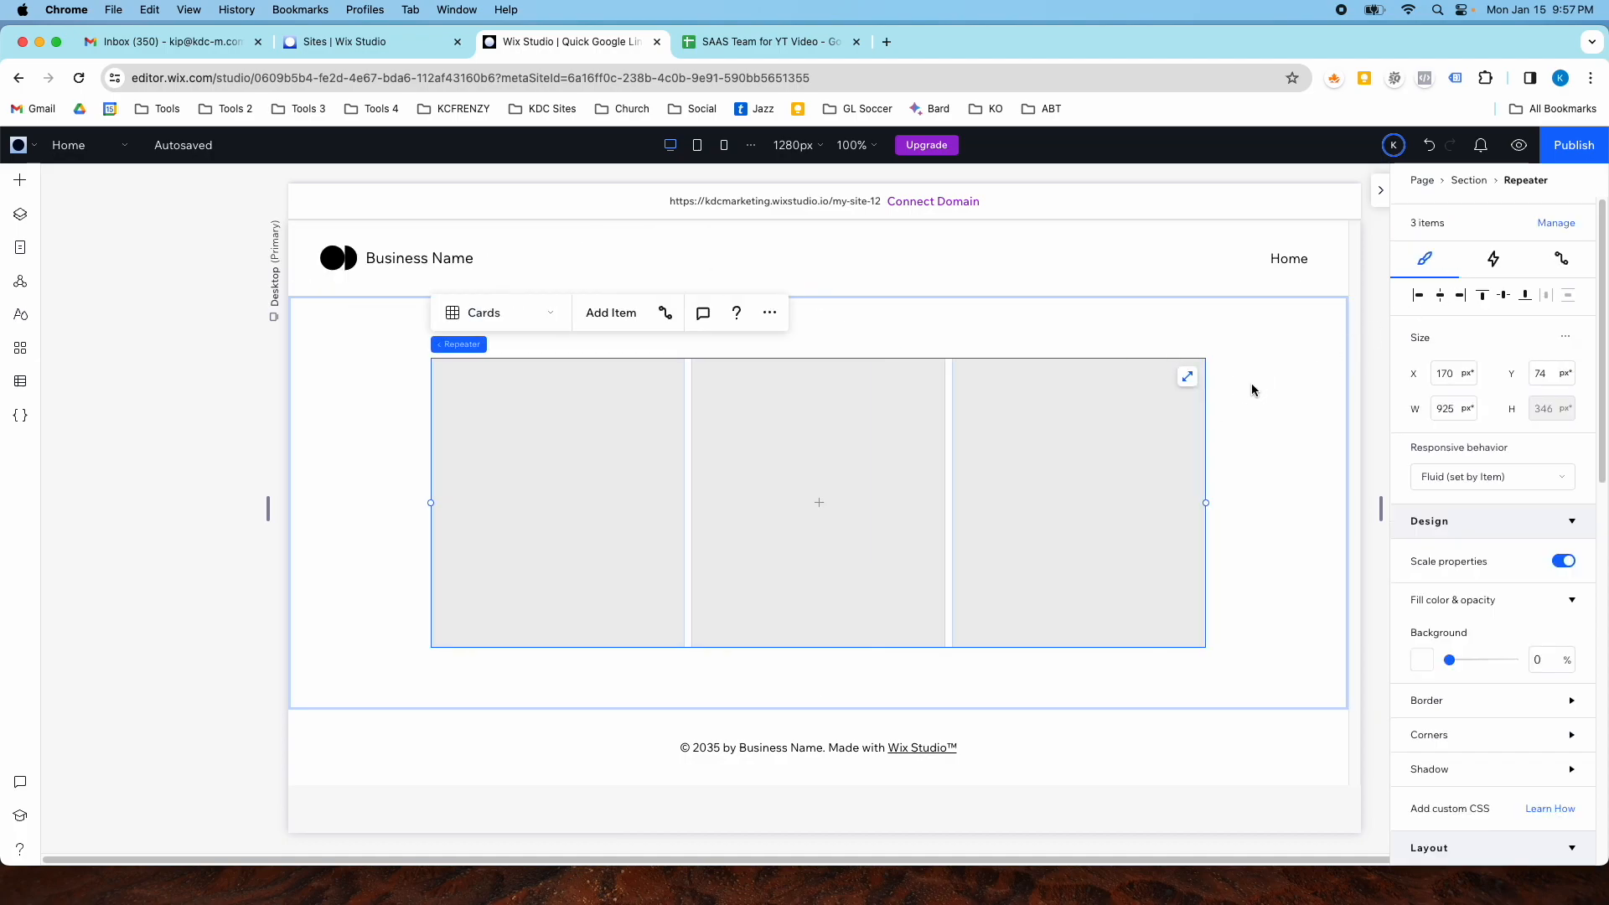
{"action": "left_click", "coordinate": [1250, 384]}
- Add a Title text element into the first repeater card
{"action": "left_click", "coordinate": [23, 179]}
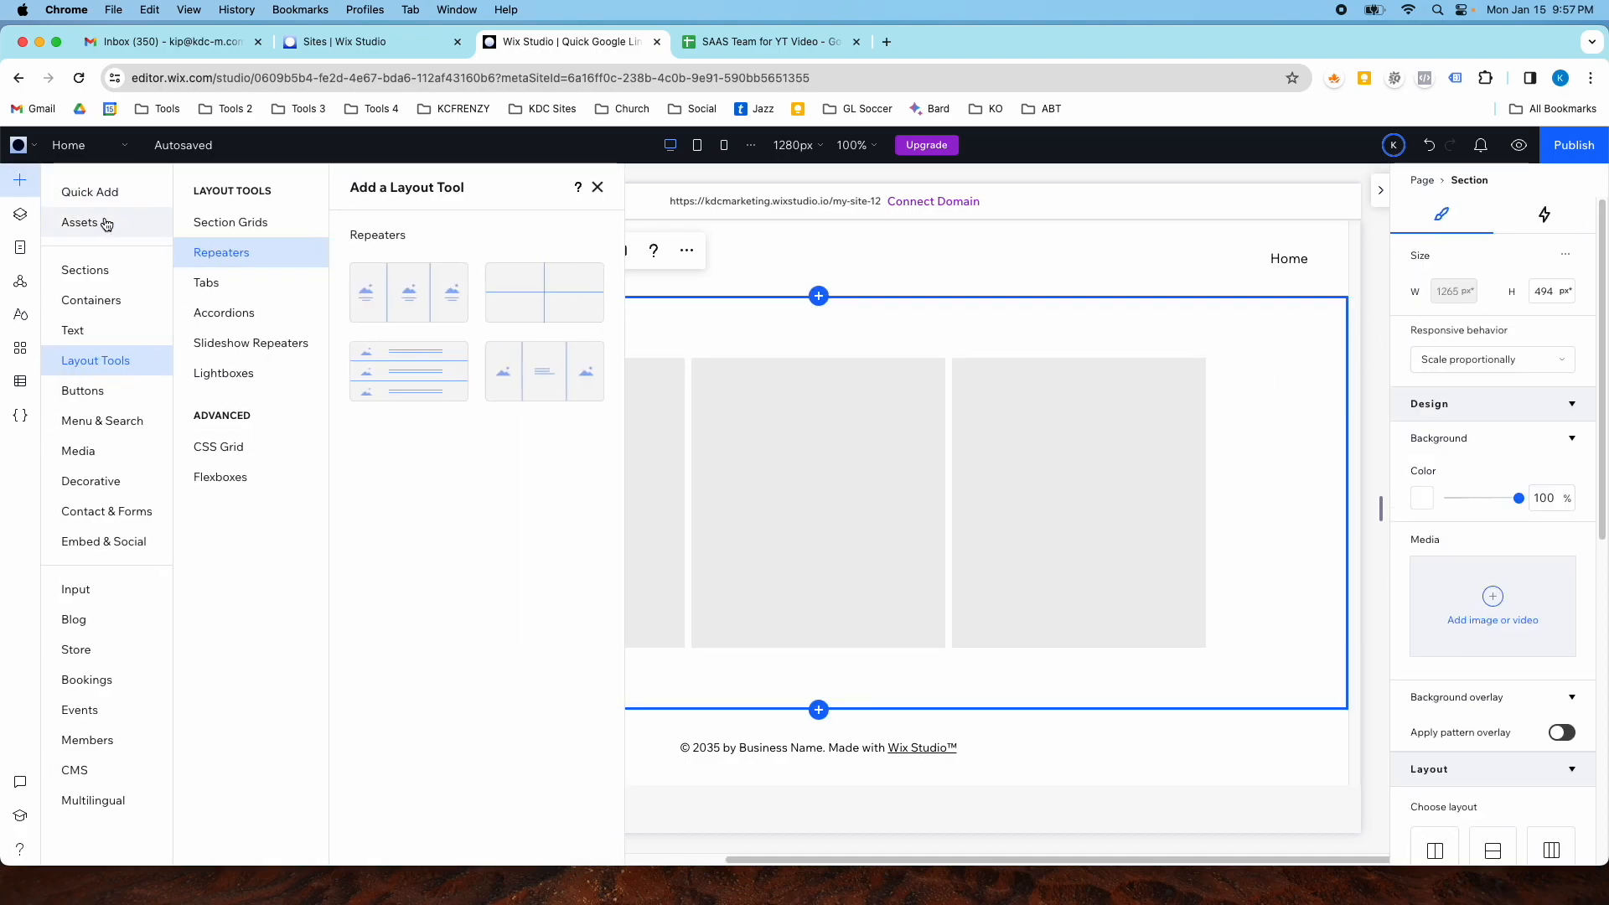
{"action": "left_click", "coordinate": [101, 197]}
{"action": "left_click_drag", "start_coordinate": [344, 270], "coordinate": [509, 533]}
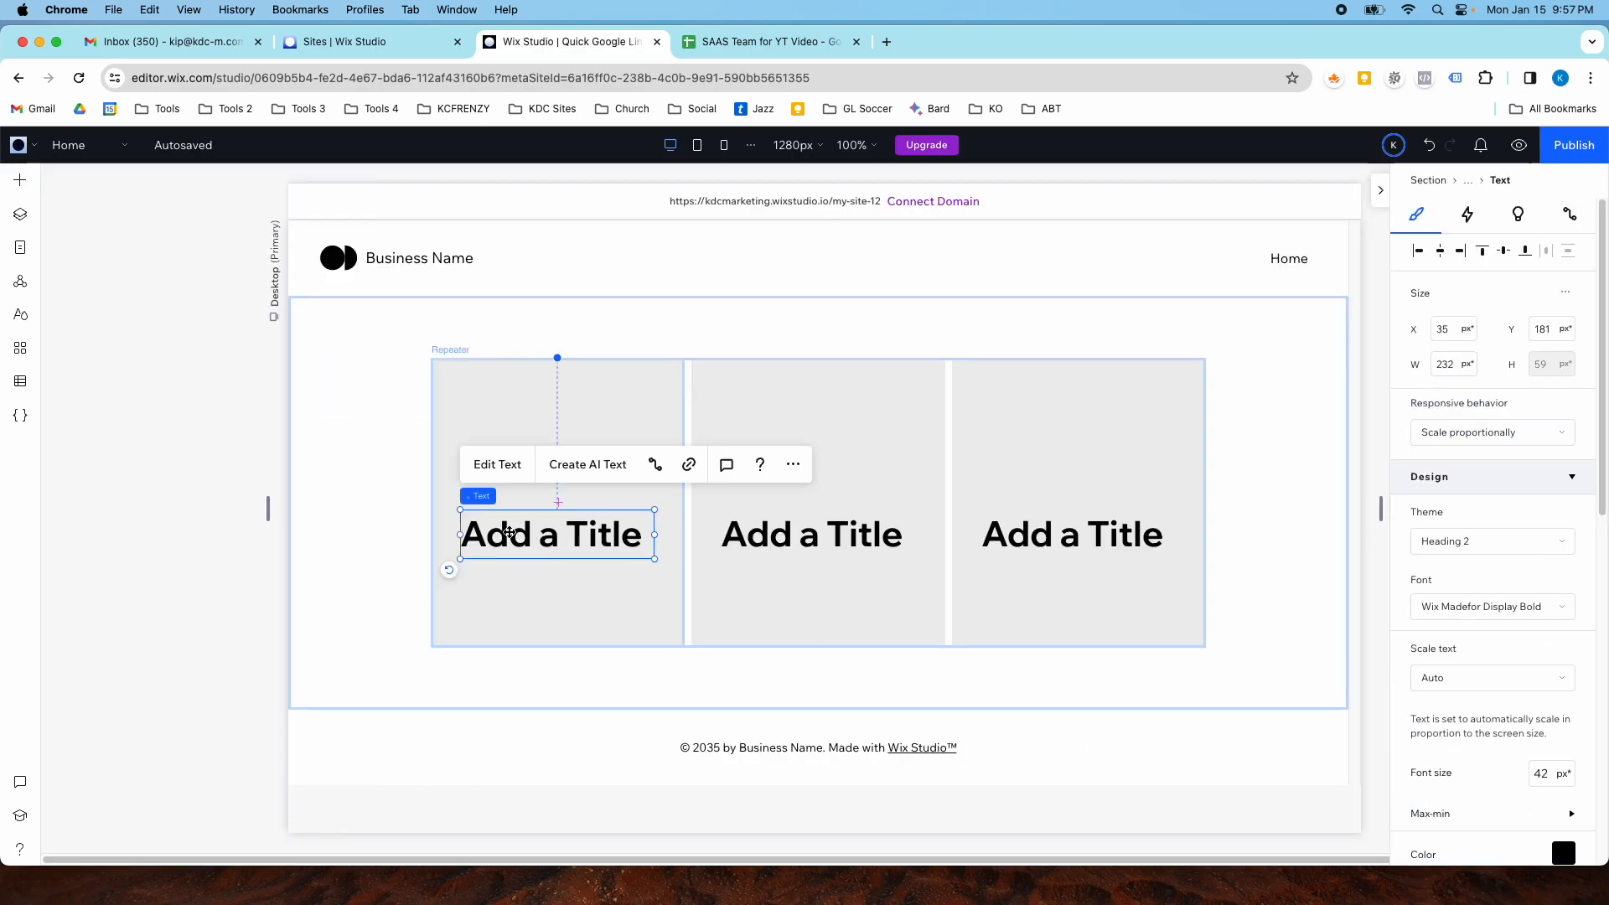
- Add a Paragraph text element below the title in the first card and nudge both texts into place
{"action": "left_click", "coordinate": [20, 180]}
{"action": "left_click_drag", "start_coordinate": [394, 280], "coordinate": [549, 611]}
{"action": "left_click", "coordinate": [508, 524]}
{"action": "left_click_drag", "start_coordinate": [508, 525], "coordinate": [507, 513]}
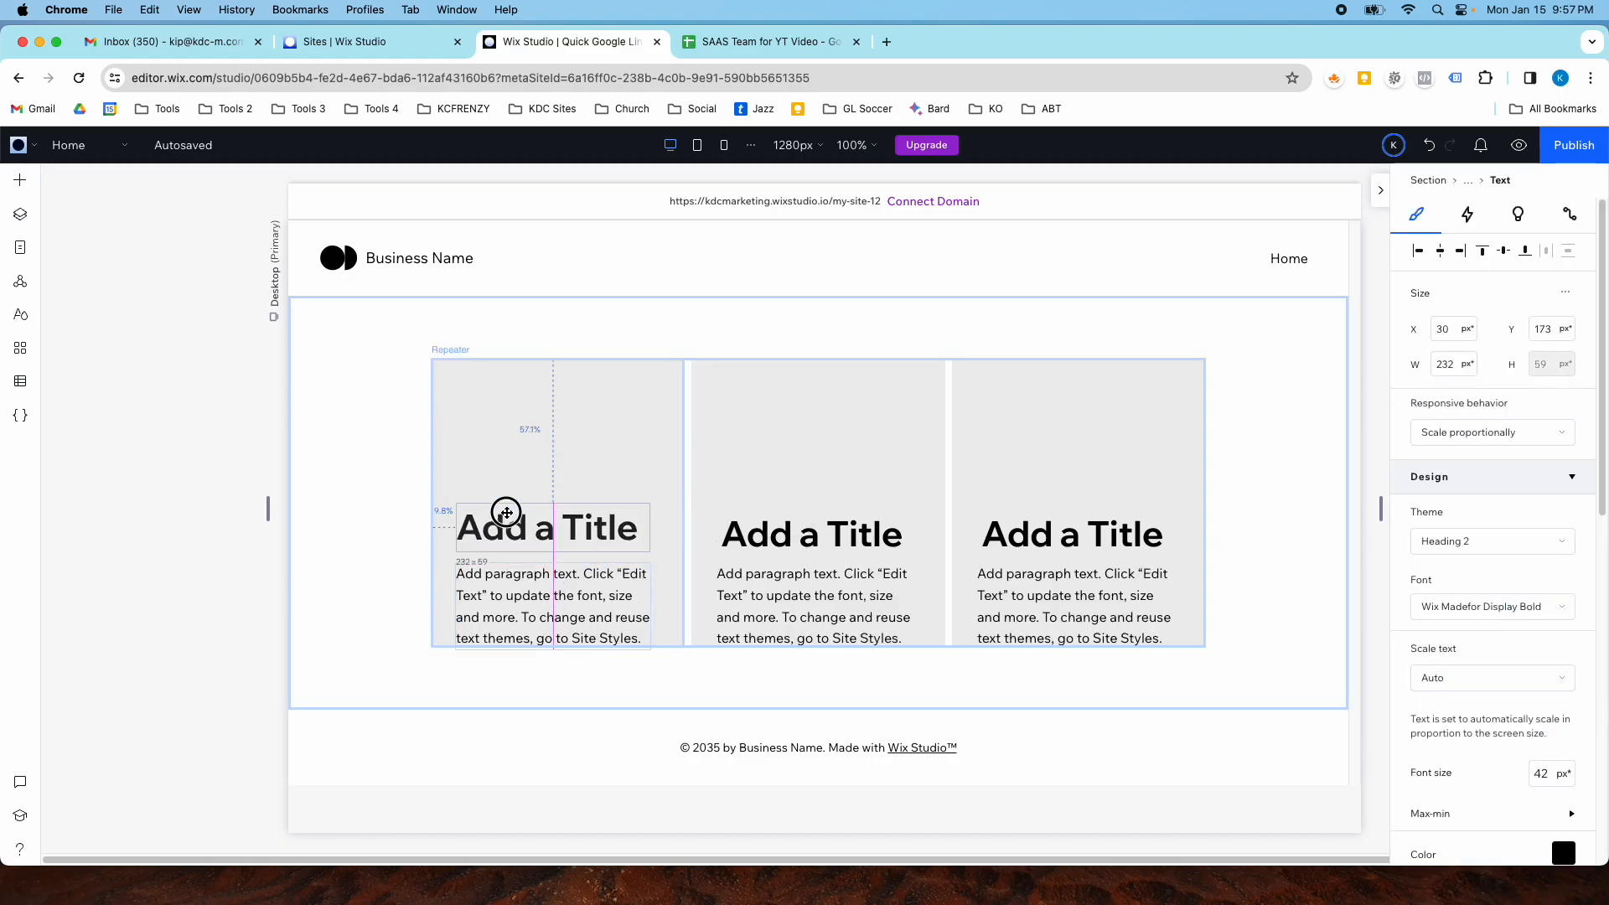
{"action": "left_click_drag", "start_coordinate": [532, 589], "coordinate": [556, 570]}
- Increase the height of the repeater cards to about 429 px
{"action": "left_click", "coordinate": [470, 447]}
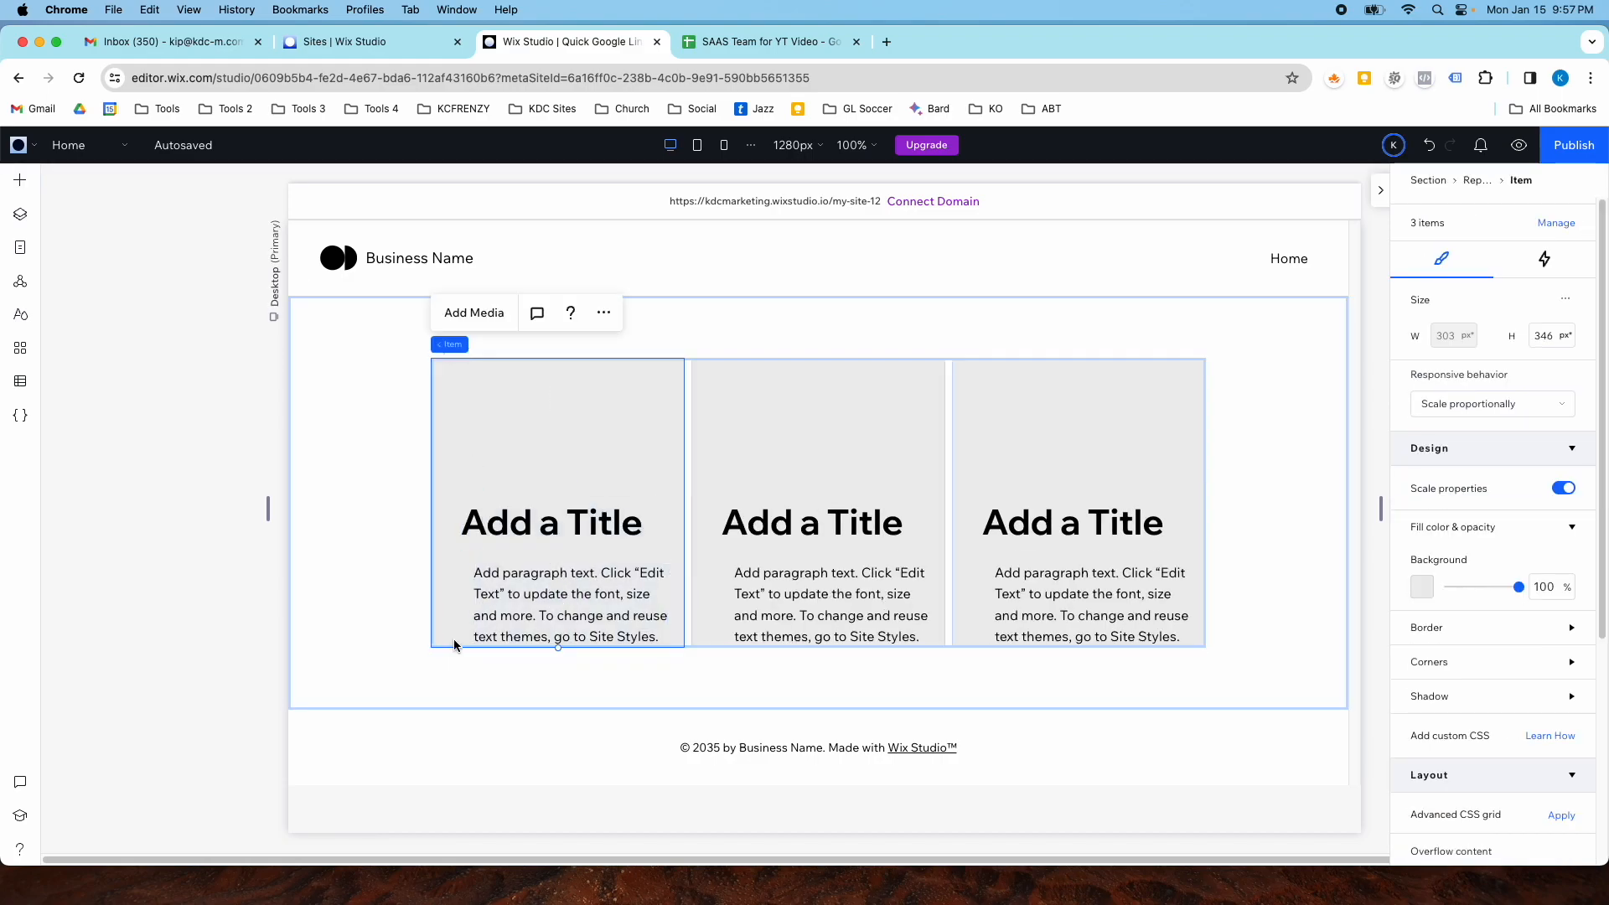
{"action": "left_click_drag", "start_coordinate": [561, 651], "coordinate": [557, 721]}
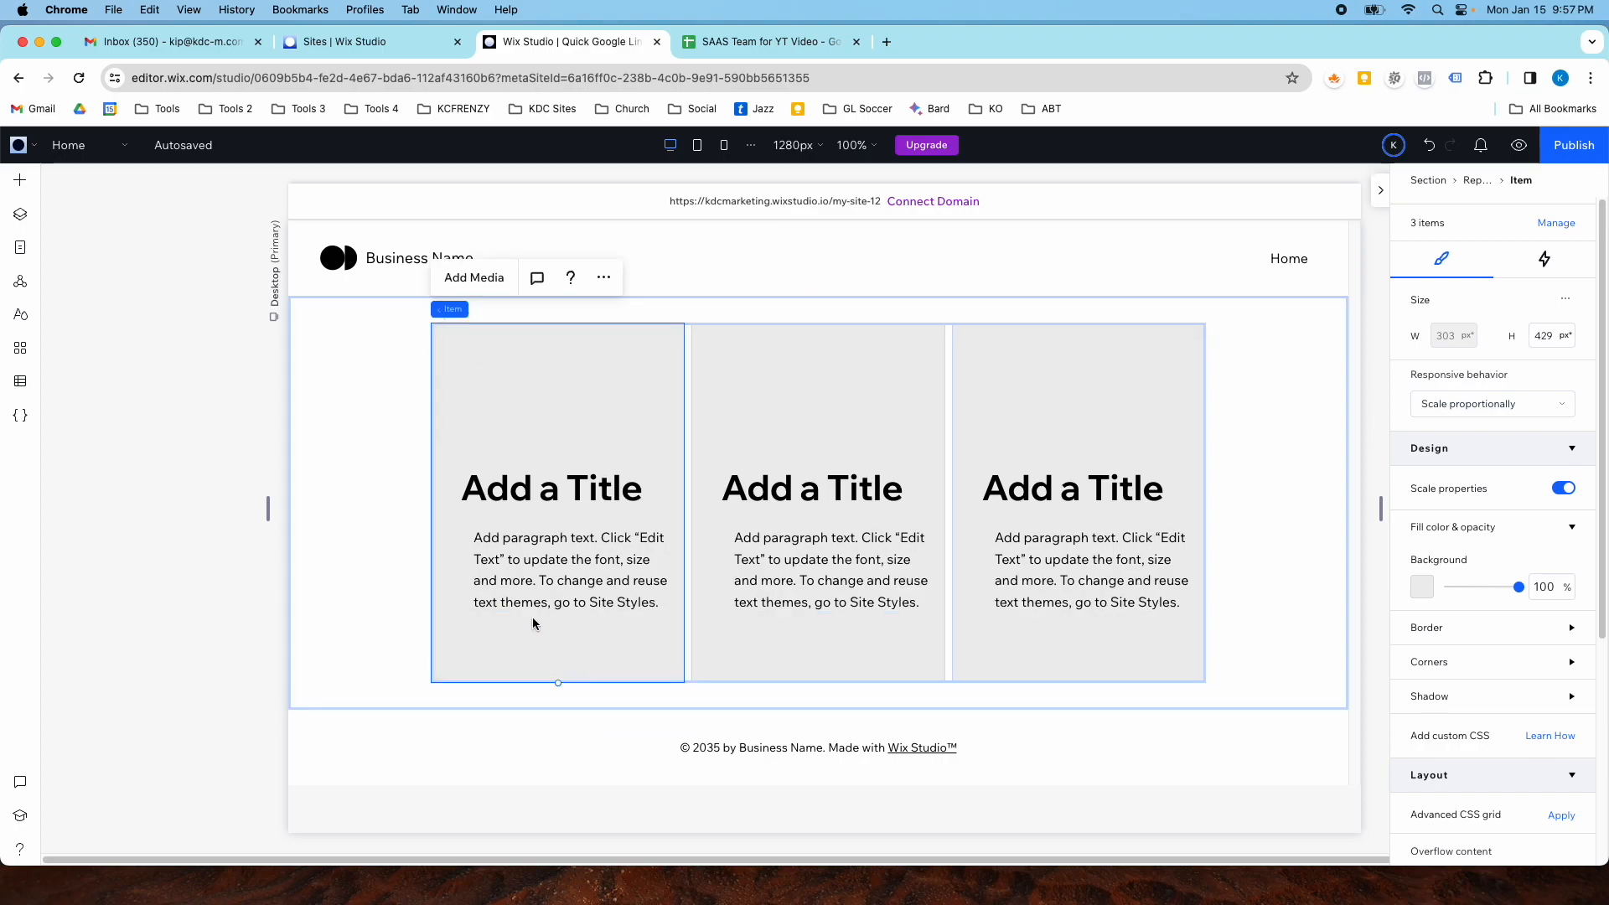
- Extend the repeater's left edge outward to widen the cards, then select the first card's title
{"action": "left_click", "coordinate": [427, 467]}
{"action": "left_click", "coordinate": [441, 490]}
{"action": "left_click_drag", "start_coordinate": [434, 503], "coordinate": [367, 504]}
{"action": "left_click", "coordinate": [707, 470]}
{"action": "left_click", "coordinate": [526, 522]}
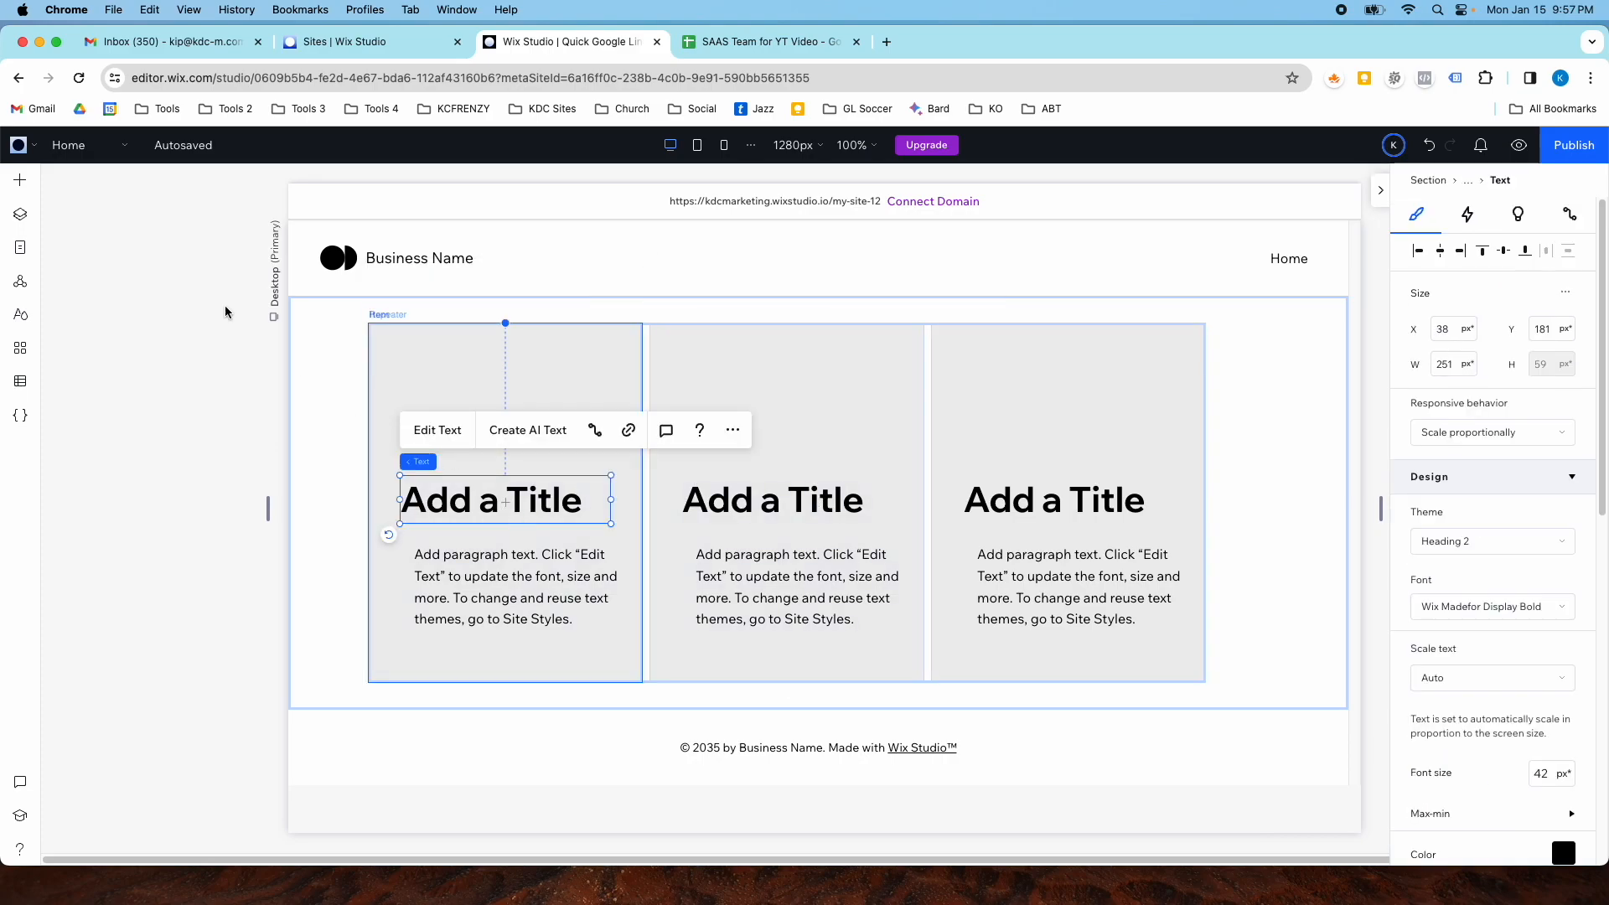
- Add an Image element at the top of the first repeater card and move the texts below it
{"action": "left_click", "coordinate": [20, 180]}
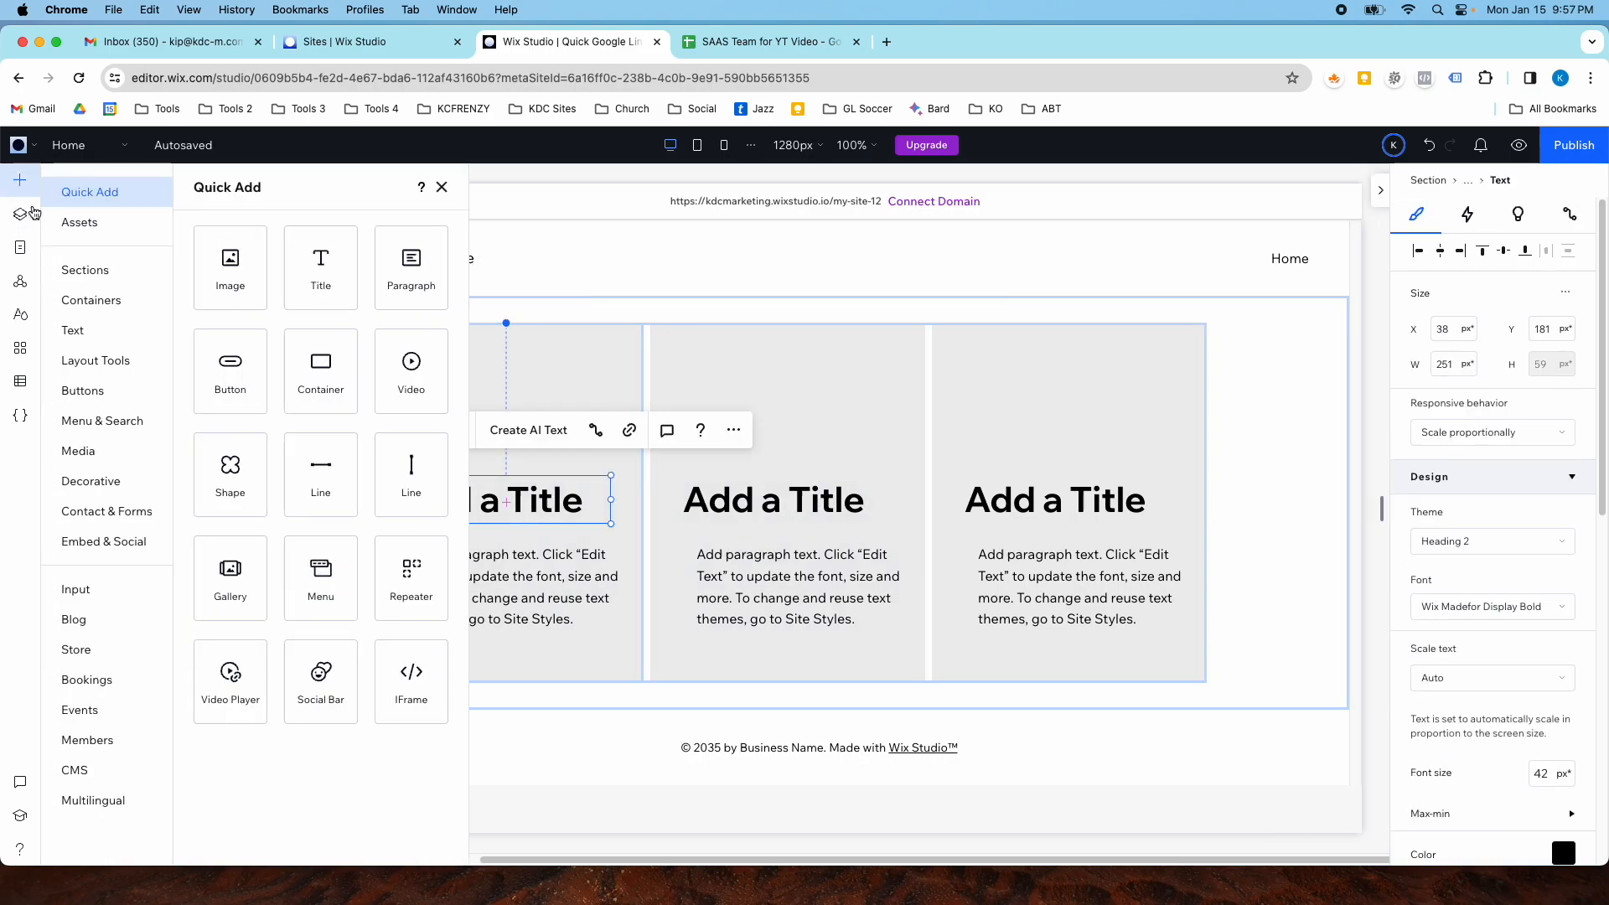
{"action": "left_click", "coordinate": [264, 271]}
{"action": "left_click_drag", "start_coordinate": [786, 460], "coordinate": [466, 394]}
{"action": "left_click_drag", "start_coordinate": [492, 502], "coordinate": [497, 541]}
{"action": "left_click", "coordinate": [488, 598]}
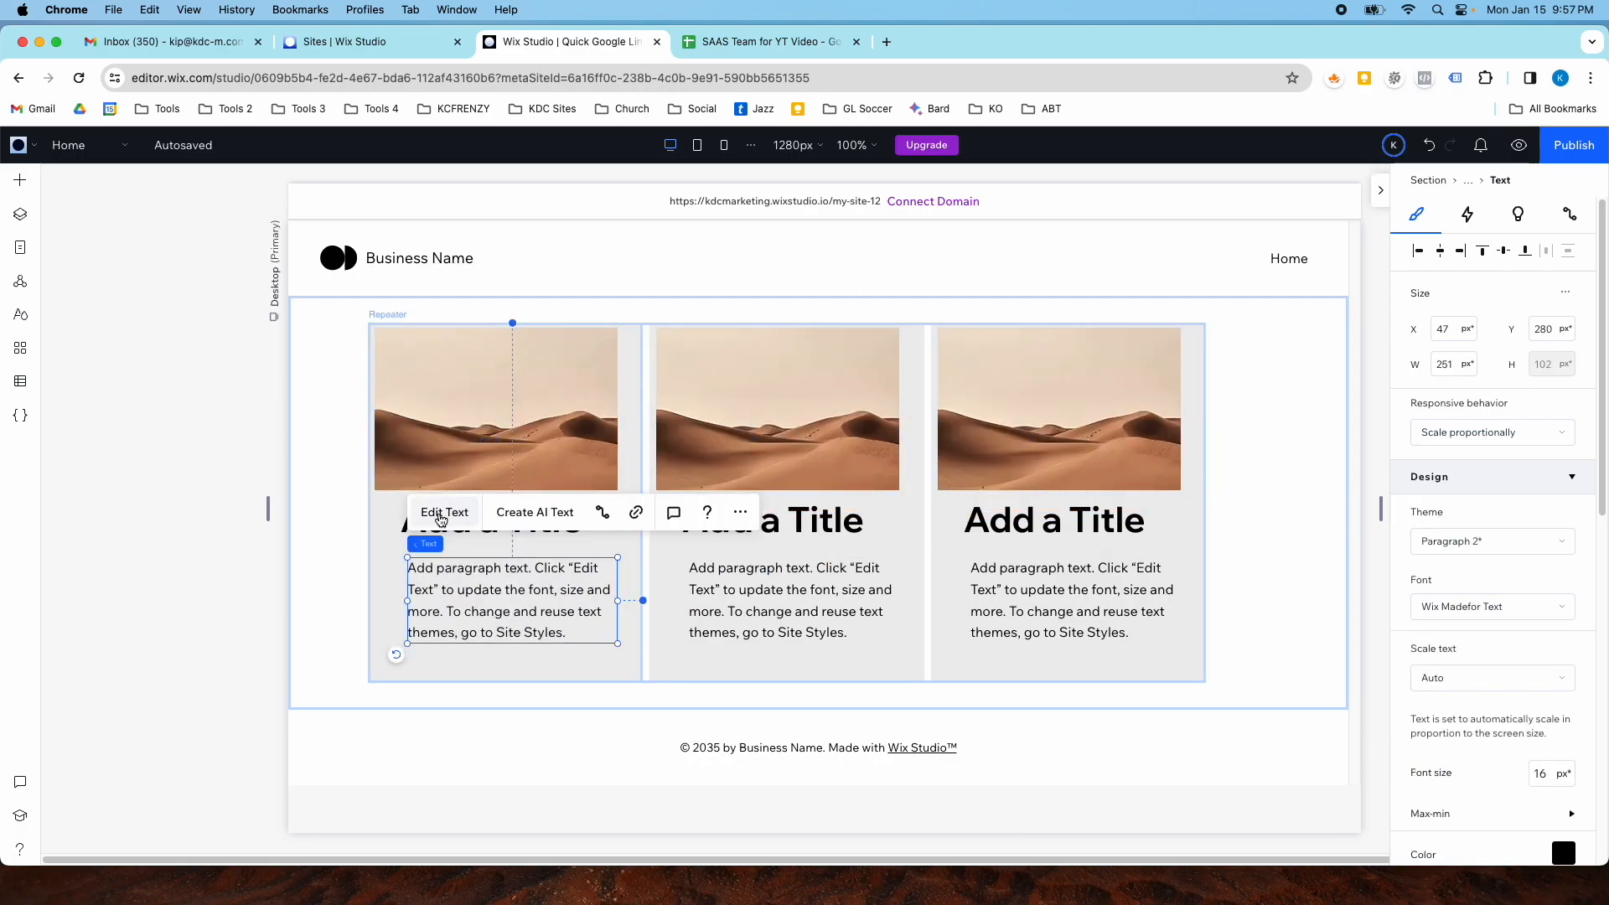
- Center the image, title and paragraph horizontally within the first card
{"action": "left_click", "coordinate": [419, 520]}
{"action": "left_click", "coordinate": [444, 591], "text": "shift"}
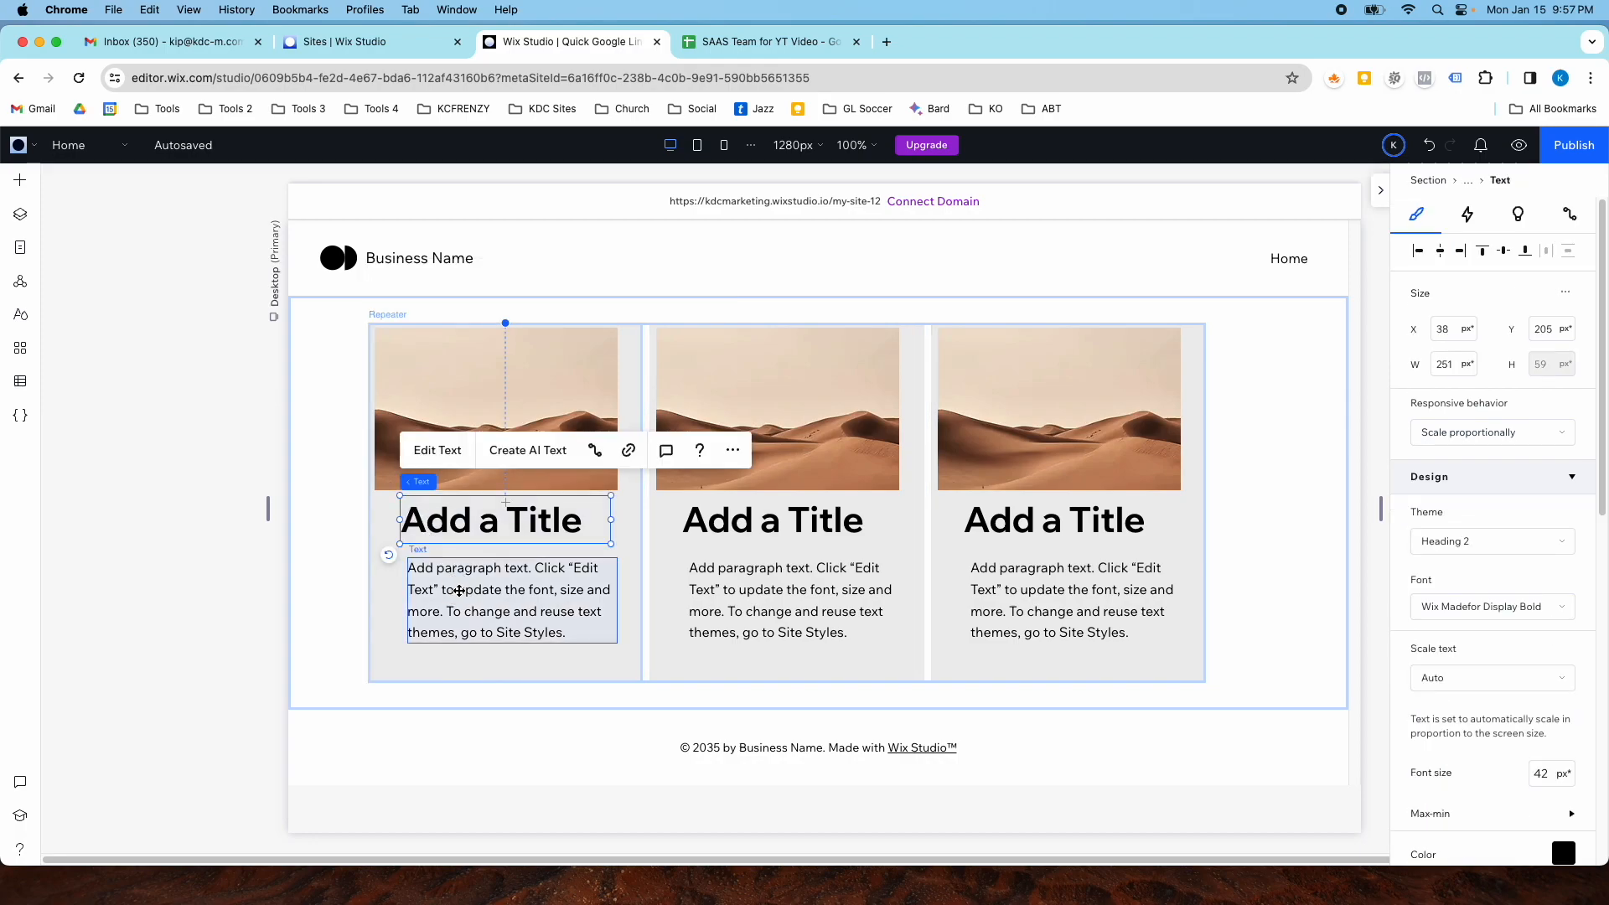
{"action": "left_click", "coordinate": [403, 405], "text": "shift"}
{"action": "left_click", "coordinate": [1441, 216]}
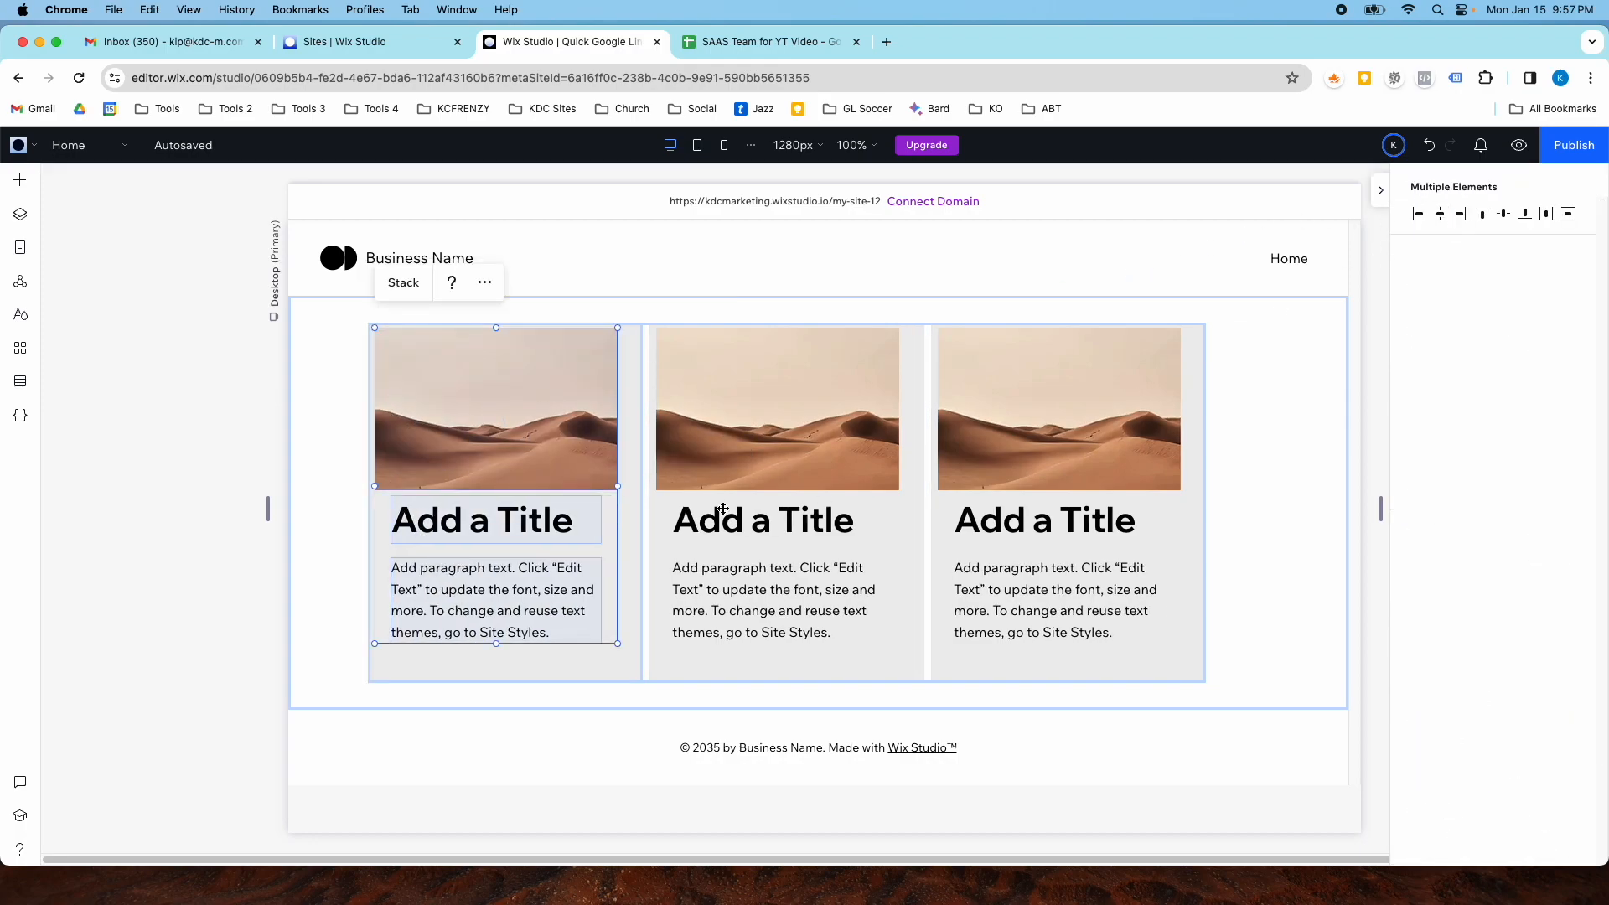
{"action": "left_click", "coordinate": [704, 513]}
{"action": "left_click", "coordinate": [528, 438]}
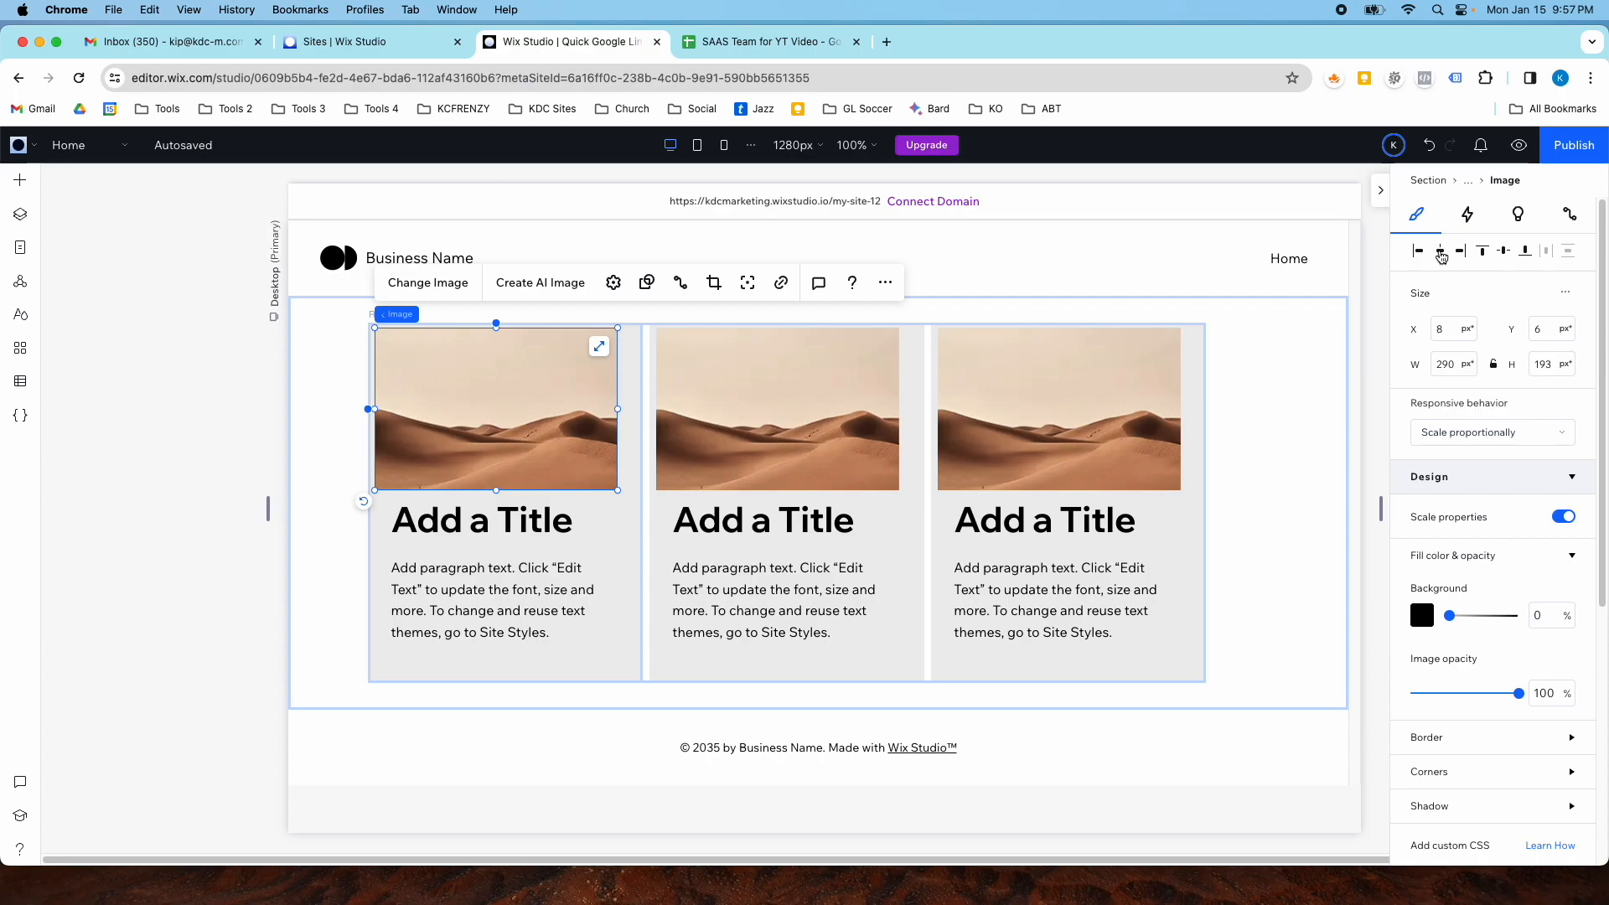
{"action": "left_click", "coordinate": [1440, 251]}
{"action": "left_click", "coordinate": [479, 517]}
{"action": "left_click", "coordinate": [1439, 251]}
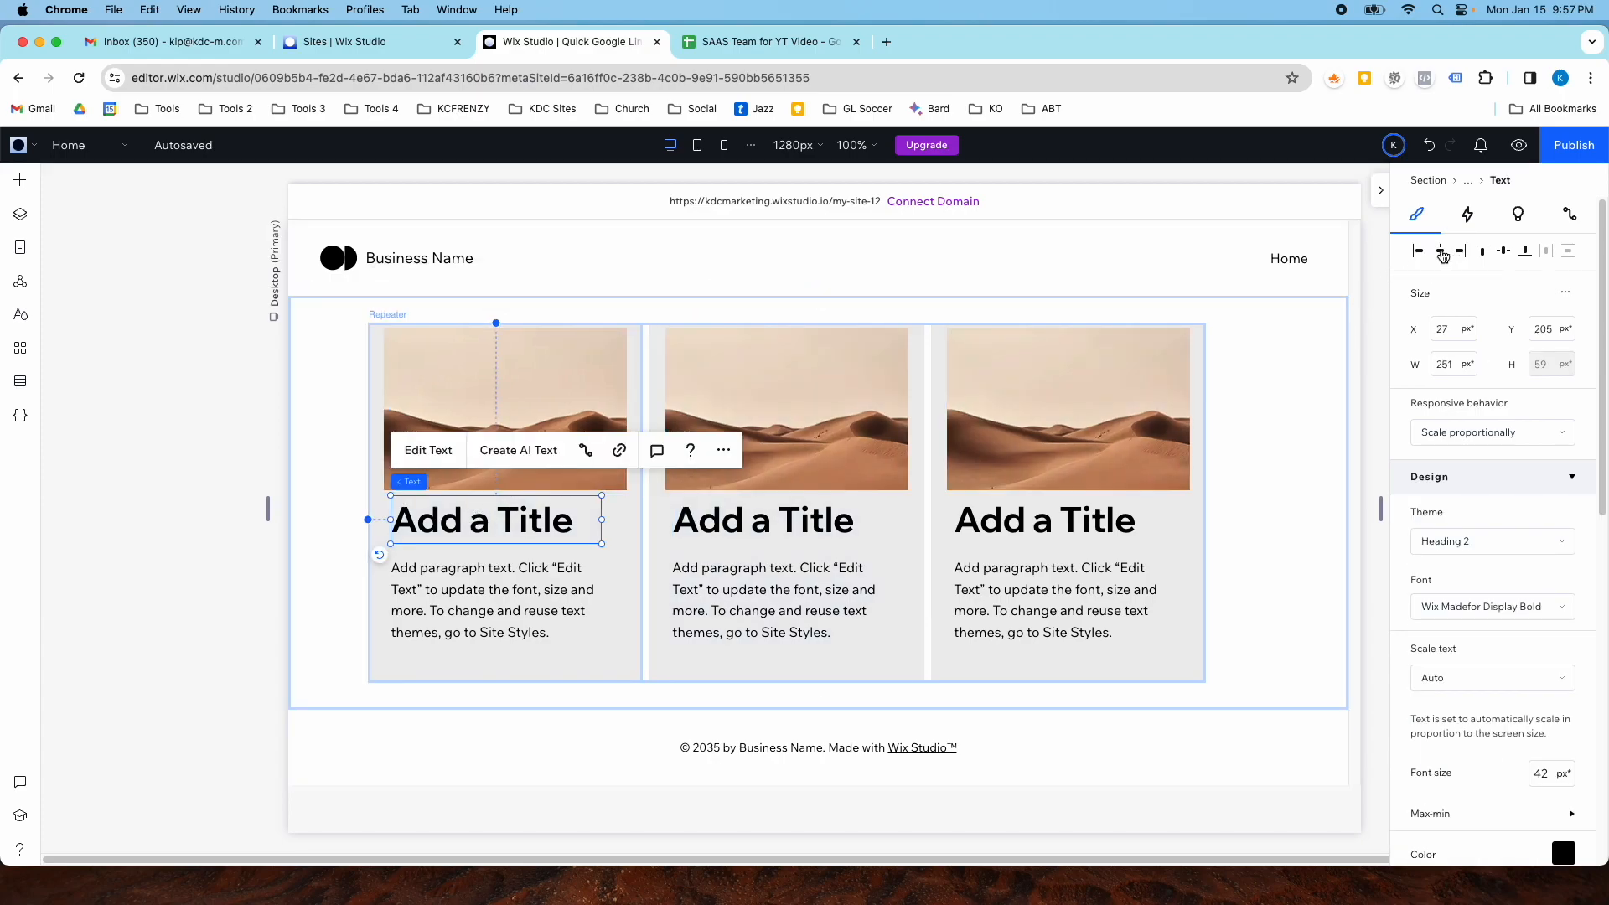
{"action": "left_click", "coordinate": [563, 641]}
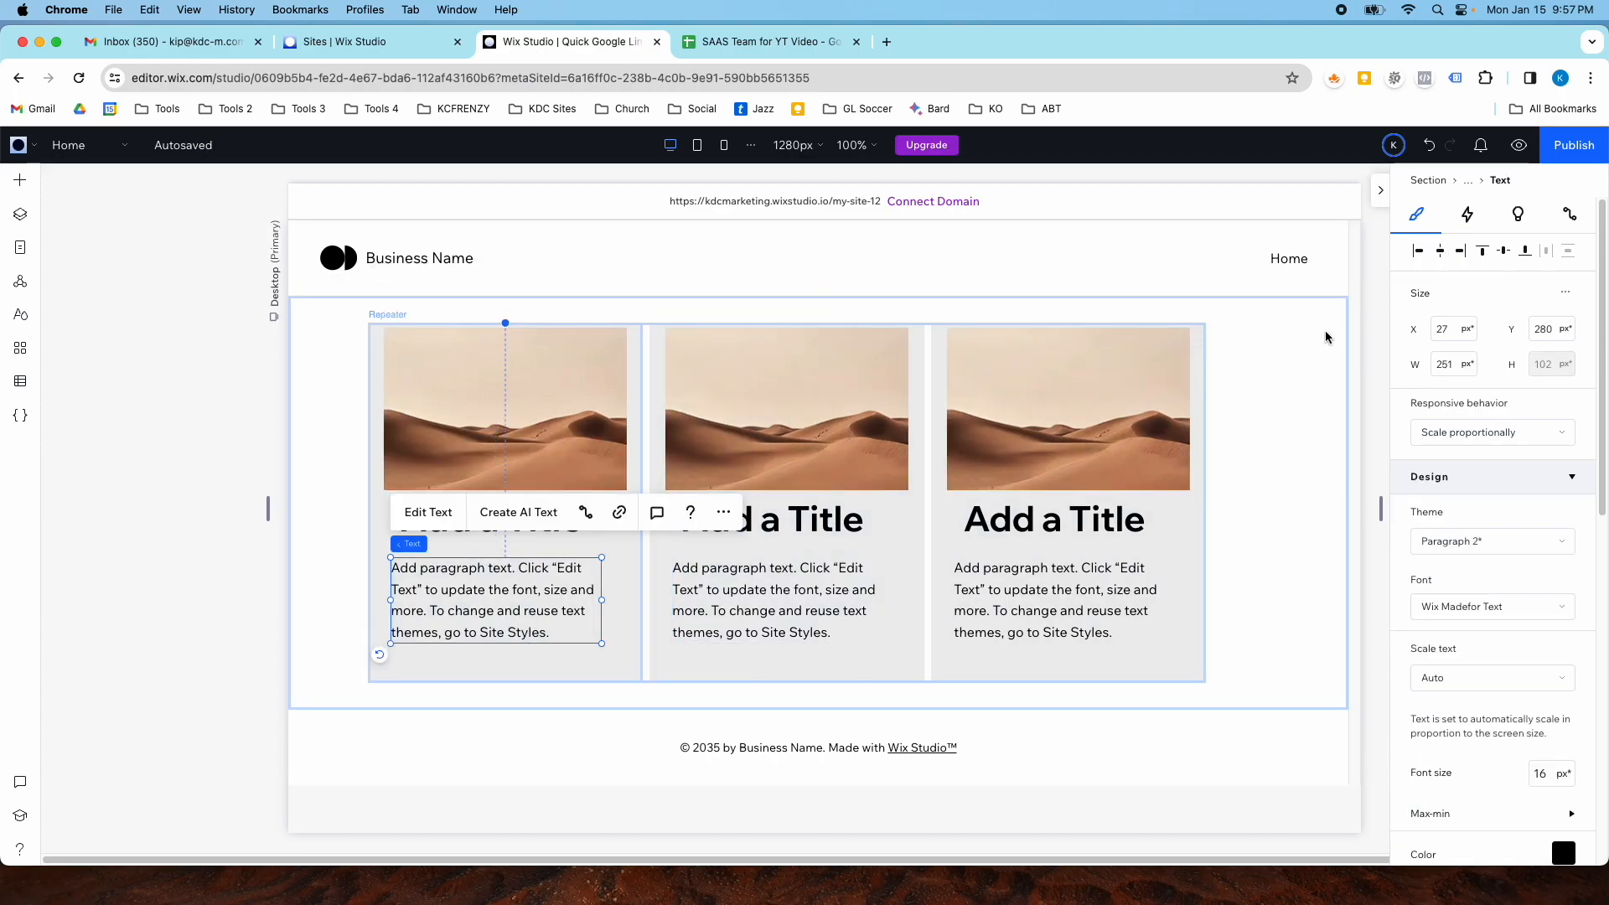
{"action": "left_click", "coordinate": [1439, 251]}
- Nudge the title and paragraph slightly lower in the first card
{"action": "left_click", "coordinate": [597, 550]}
{"action": "left_click_drag", "start_coordinate": [524, 516], "coordinate": [523, 524]}
{"action": "left_click_drag", "start_coordinate": [513, 591], "coordinate": [511, 599]}
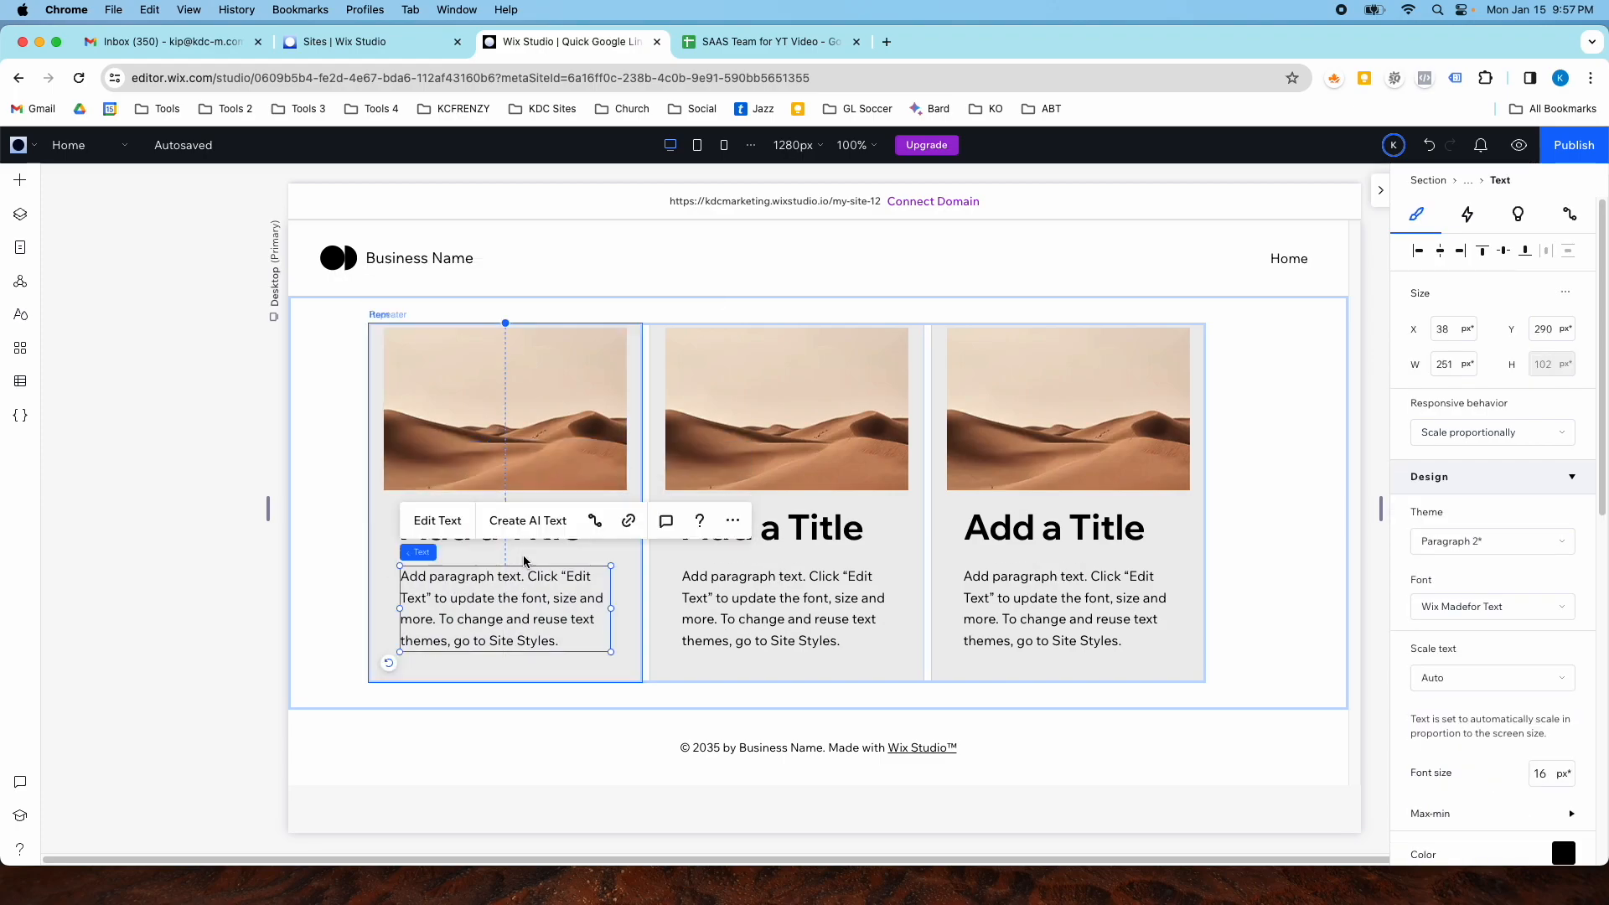
- Center-align the text of the title and the paragraph
{"action": "left_click", "coordinate": [522, 551]}
{"action": "left_click", "coordinate": [437, 458]}
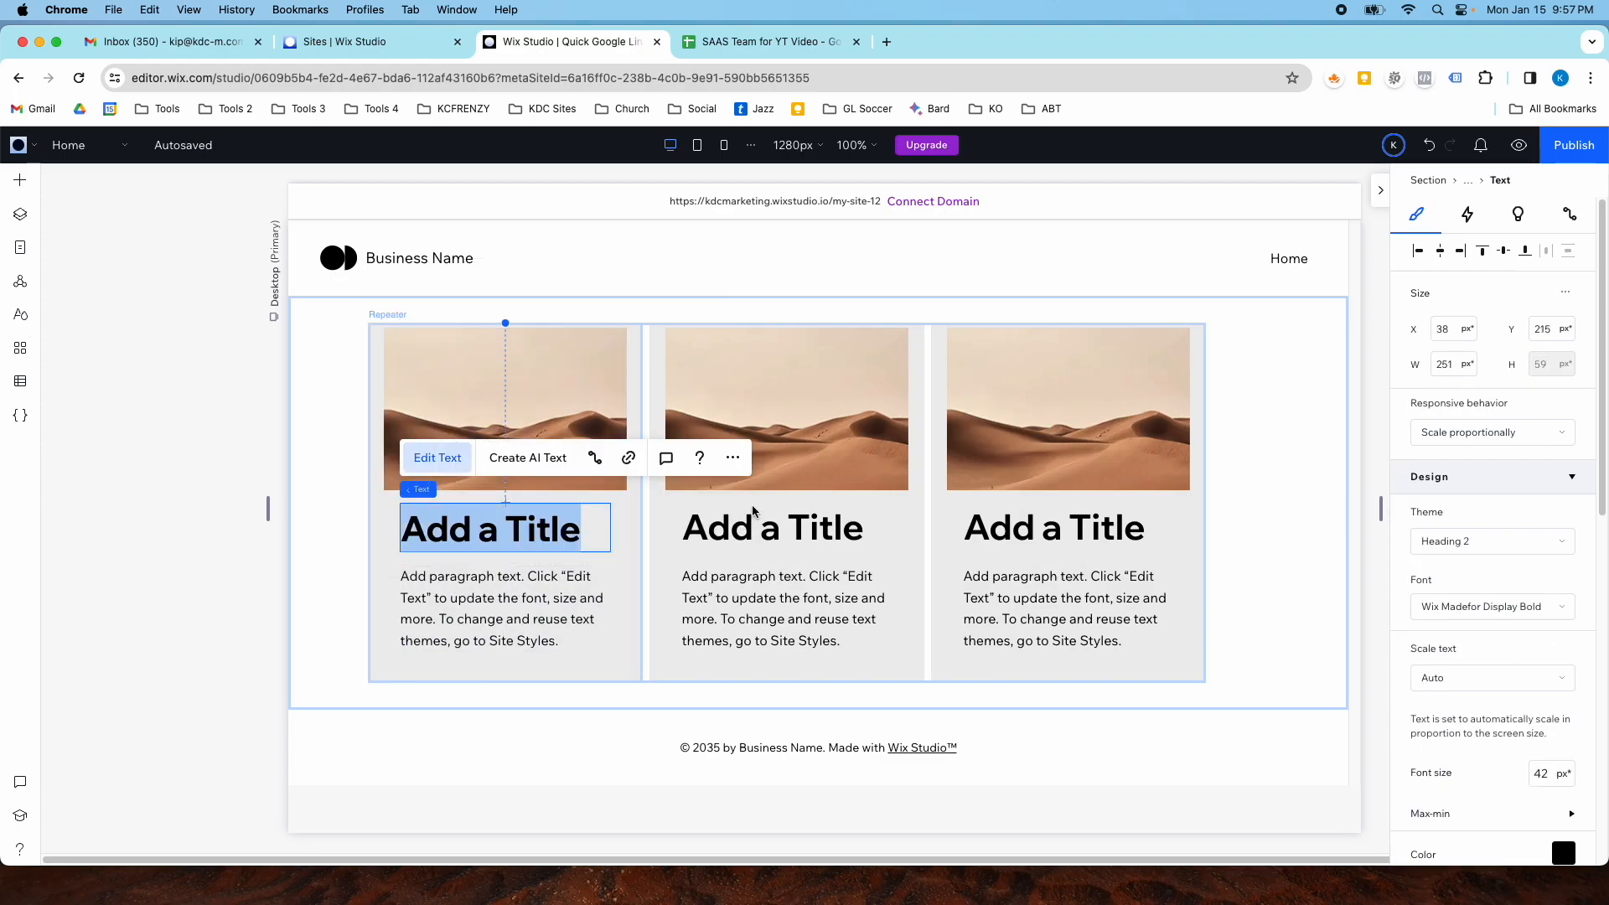
{"action": "scroll", "coordinate": [1472, 702], "scroll_direction": "down", "scroll_amount": 3}
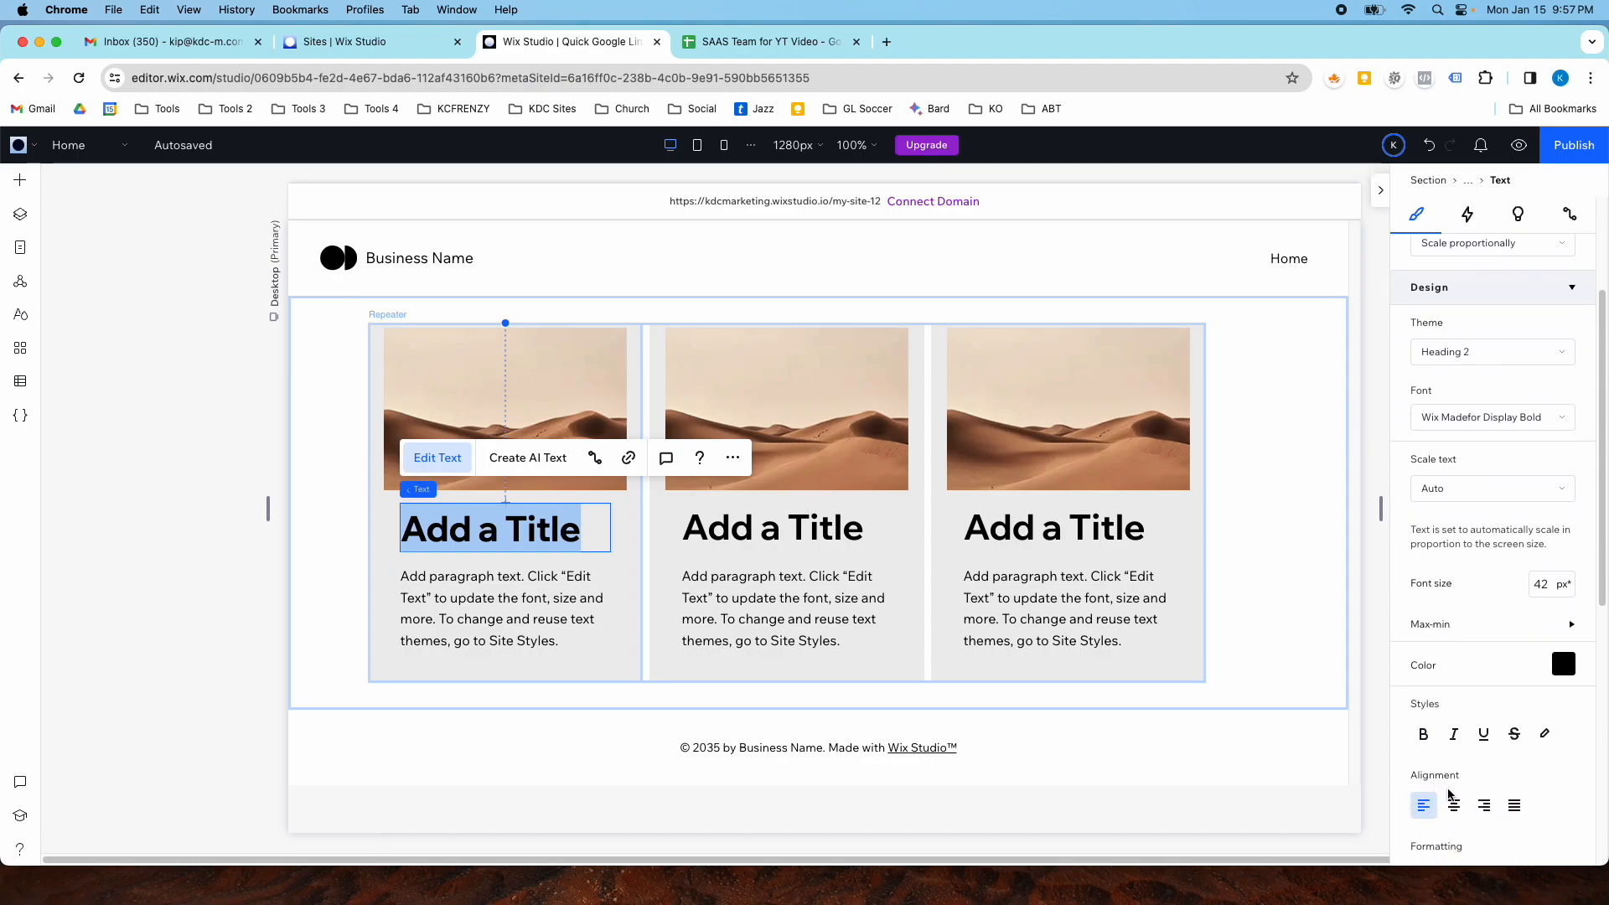
{"action": "left_click", "coordinate": [1451, 805]}
{"action": "left_click", "coordinate": [514, 620]}
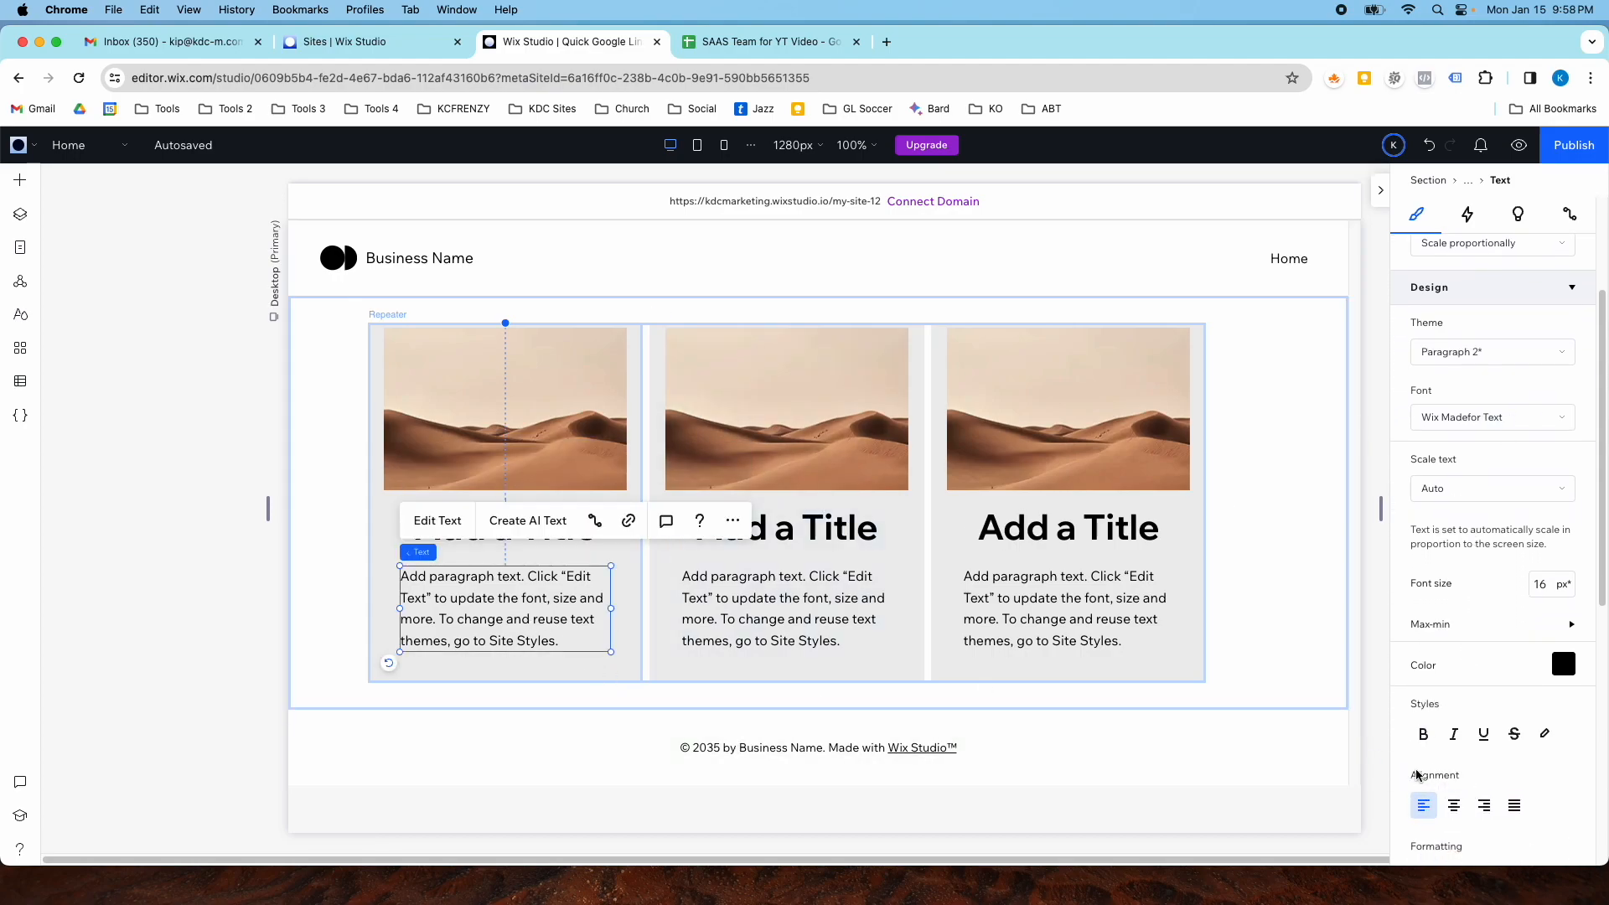
{"action": "left_click", "coordinate": [1455, 805]}
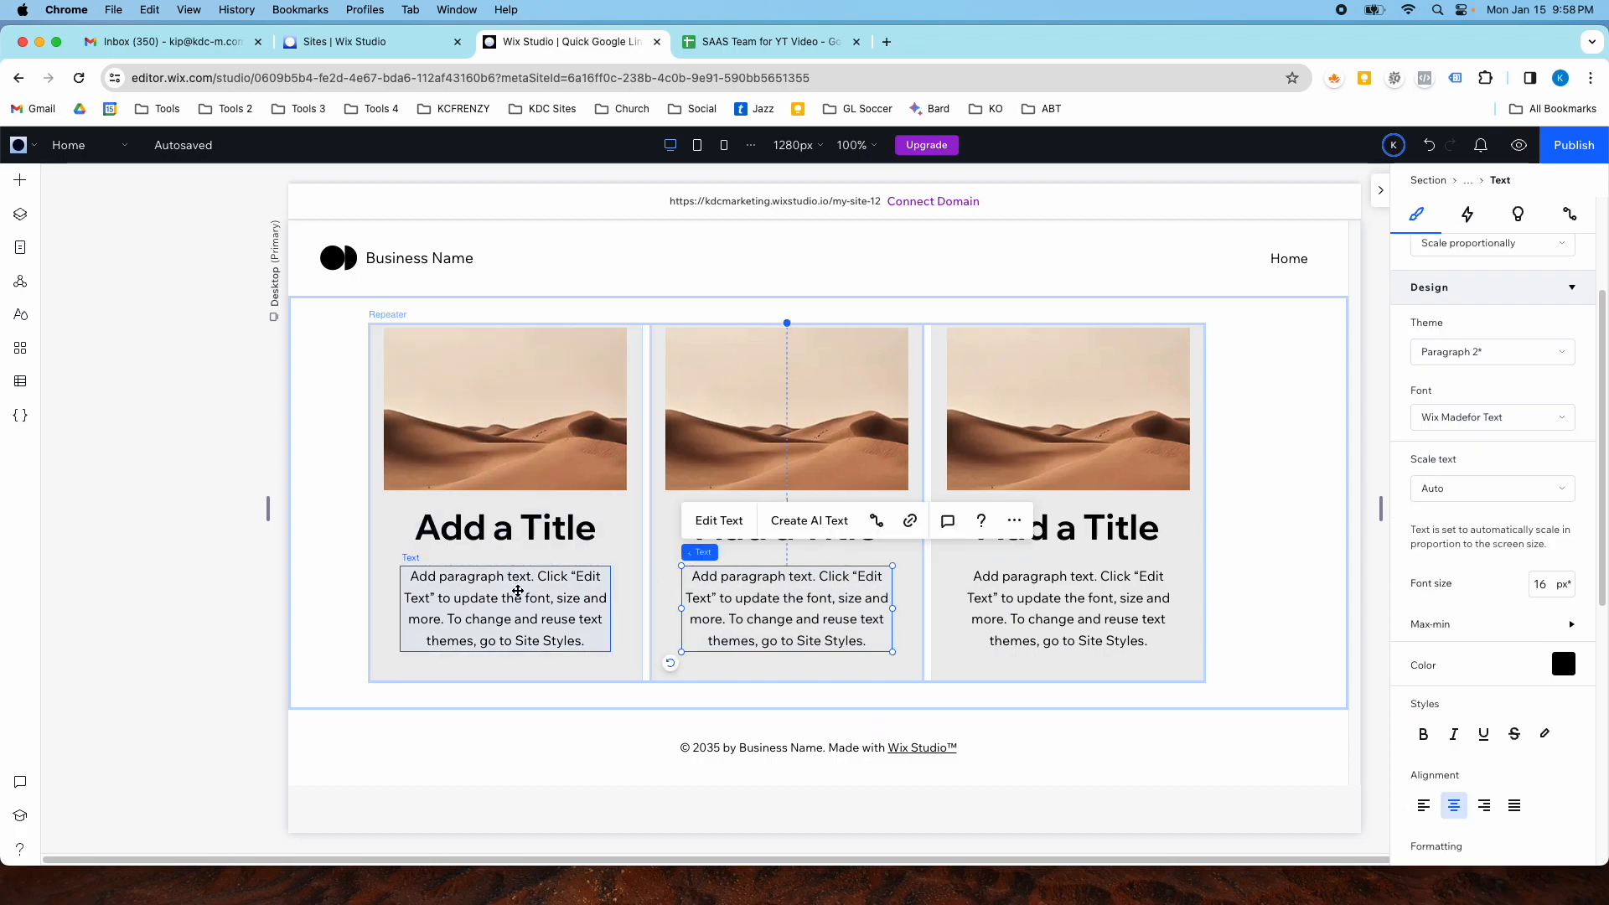
- Group the image, title and paragraph into a vertical stack and nudge it down slightly
{"action": "left_click", "coordinate": [463, 543], "text": "shift"}
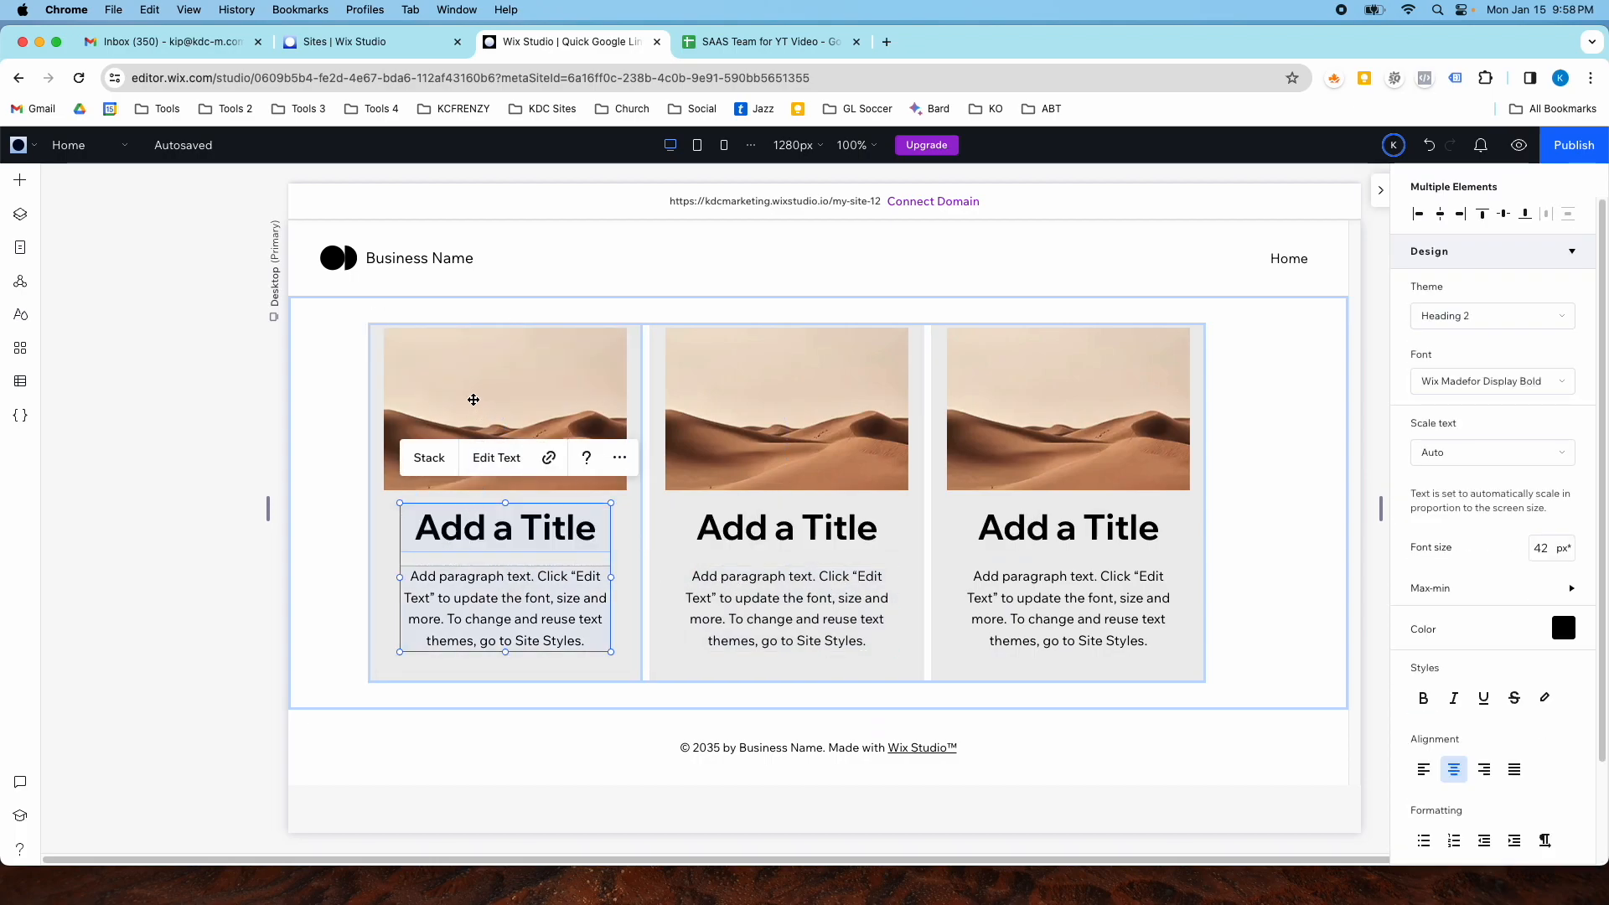
{"action": "left_click", "coordinate": [468, 386], "text": "shift"}
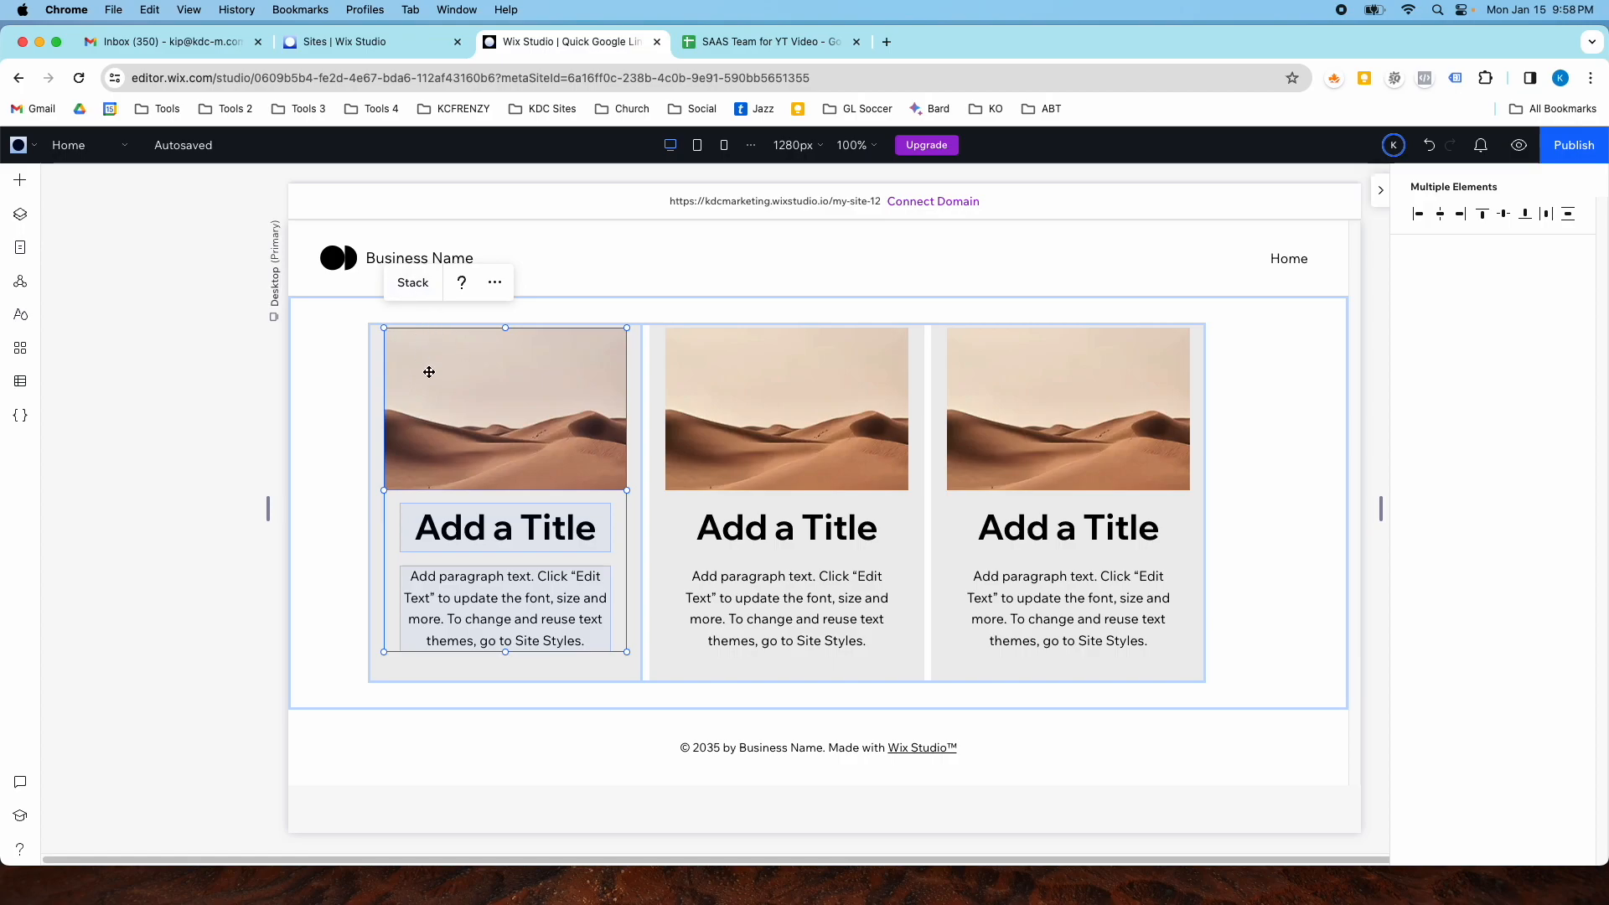
{"action": "left_click", "coordinate": [426, 288]}
{"action": "left_click_drag", "start_coordinate": [498, 431], "coordinate": [500, 442]}
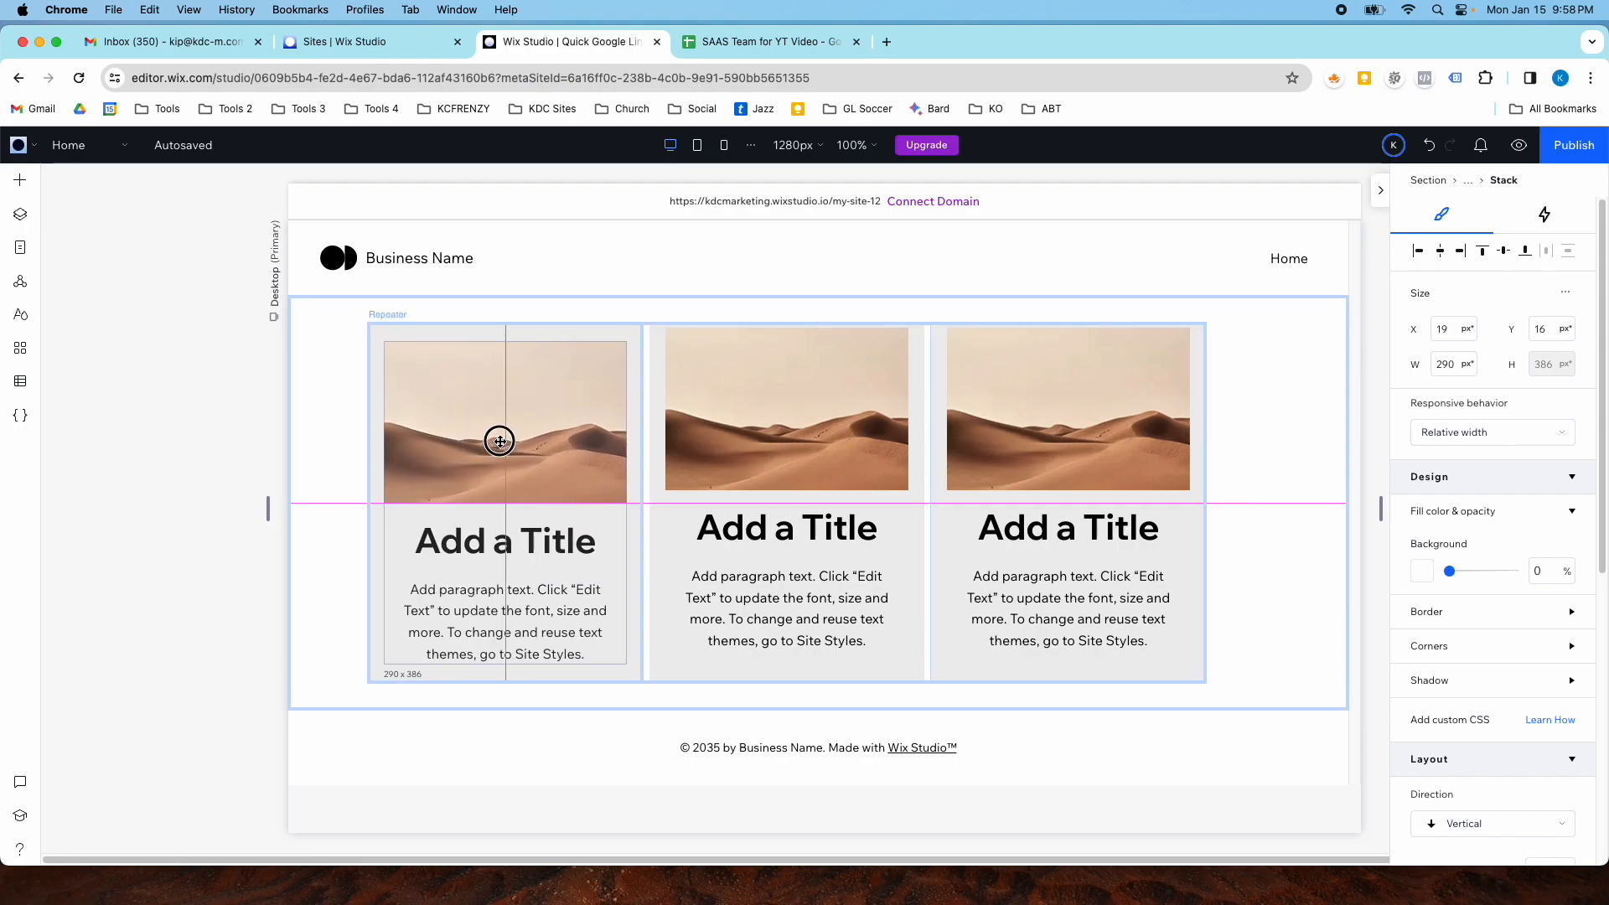
{"action": "left_click_drag", "start_coordinate": [772, 394], "coordinate": [780, 390]}
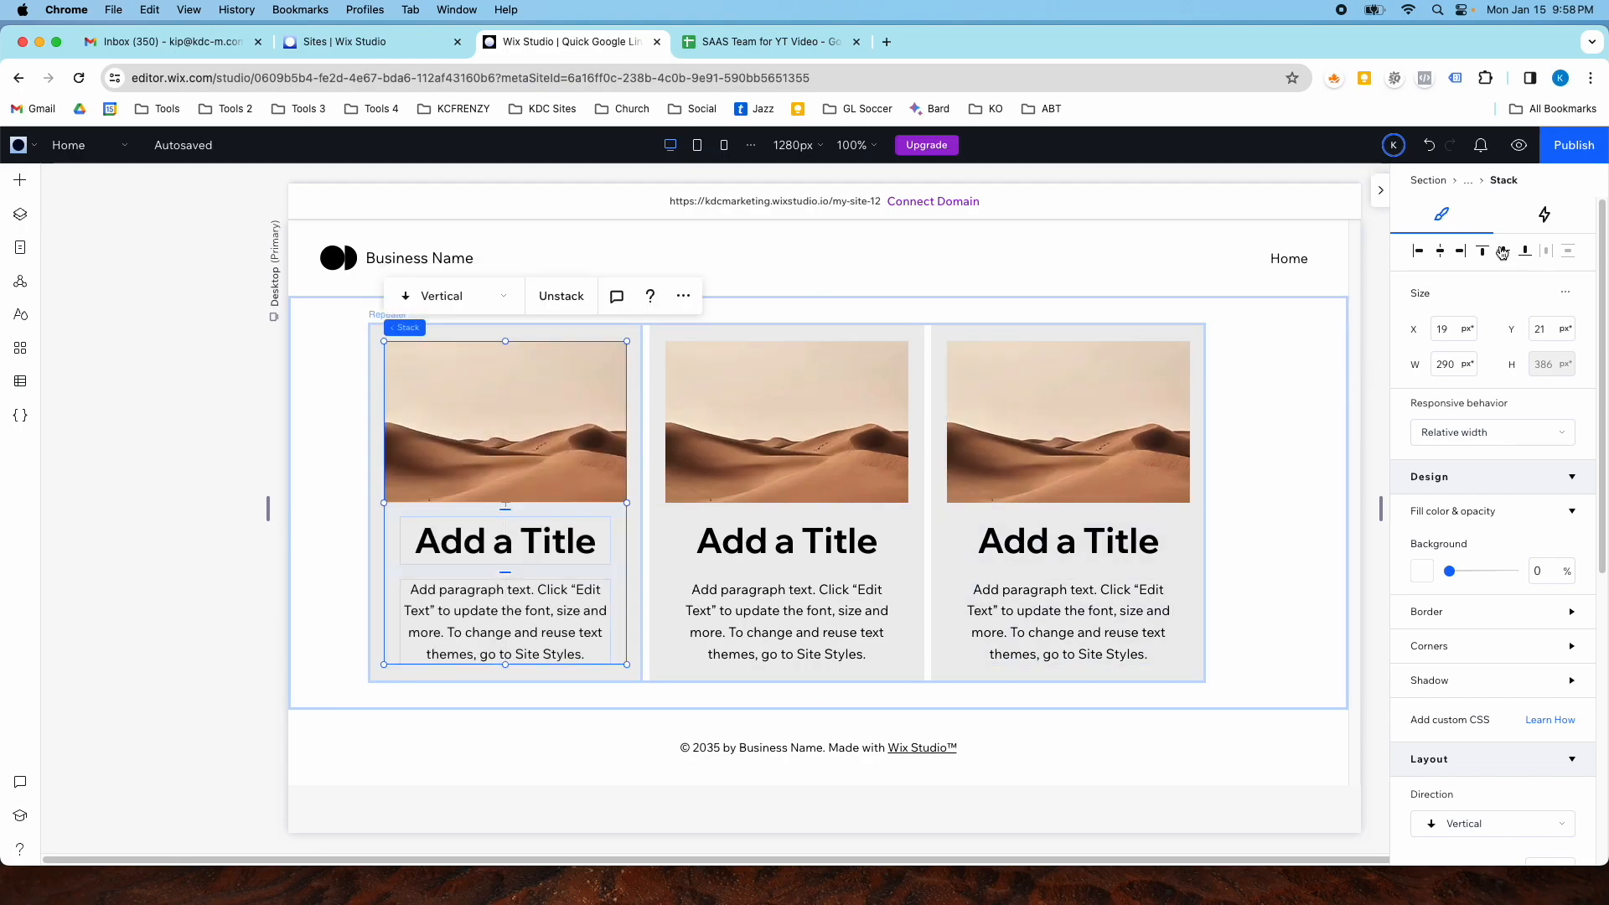
{"action": "left_click", "coordinate": [1263, 386]}
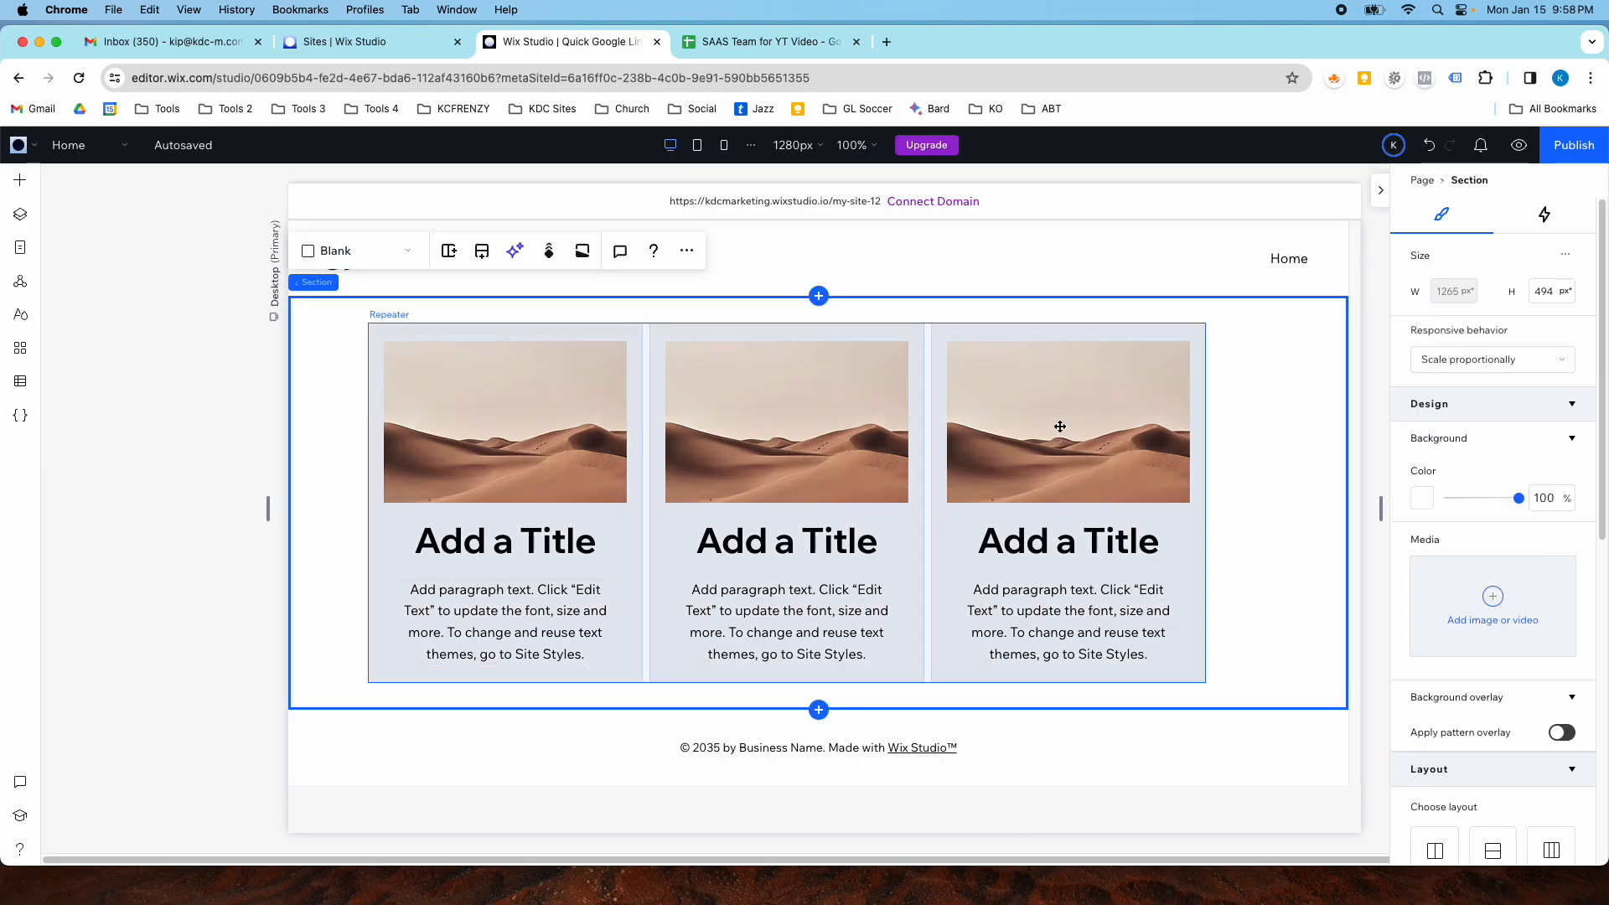
- Stretch the title text box to about 299 px wide within the stack
{"action": "left_click", "coordinate": [573, 541]}
{"action": "left_click", "coordinate": [495, 554]}
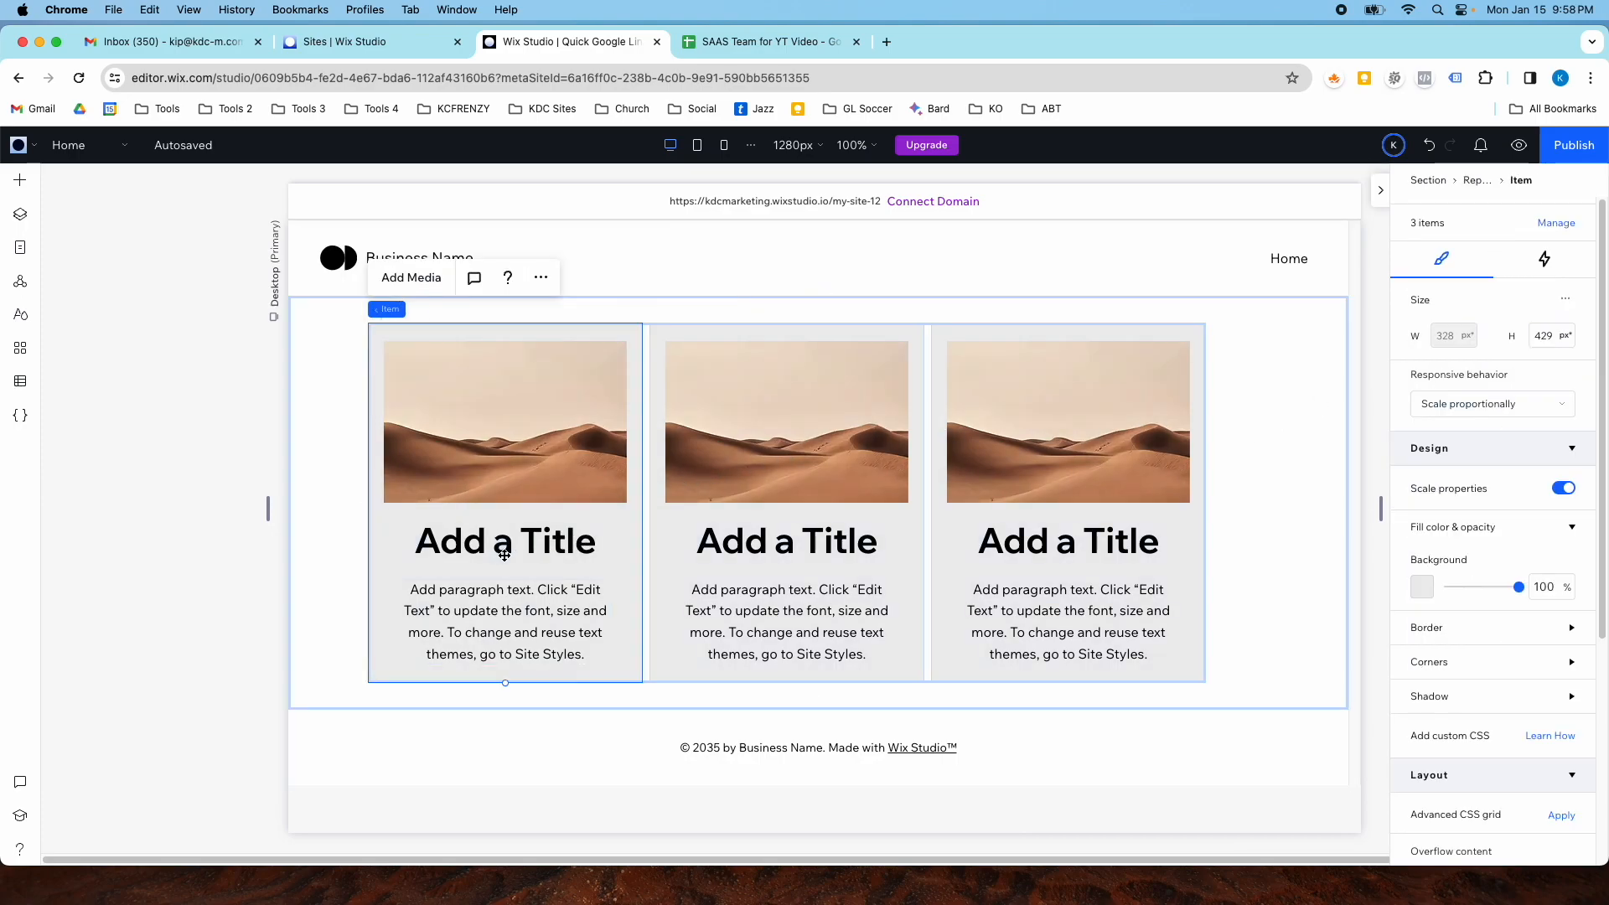
{"action": "left_click", "coordinate": [494, 553]}
{"action": "left_click", "coordinate": [404, 543]}
{"action": "left_click_drag", "start_coordinate": [402, 541], "coordinate": [377, 540]}
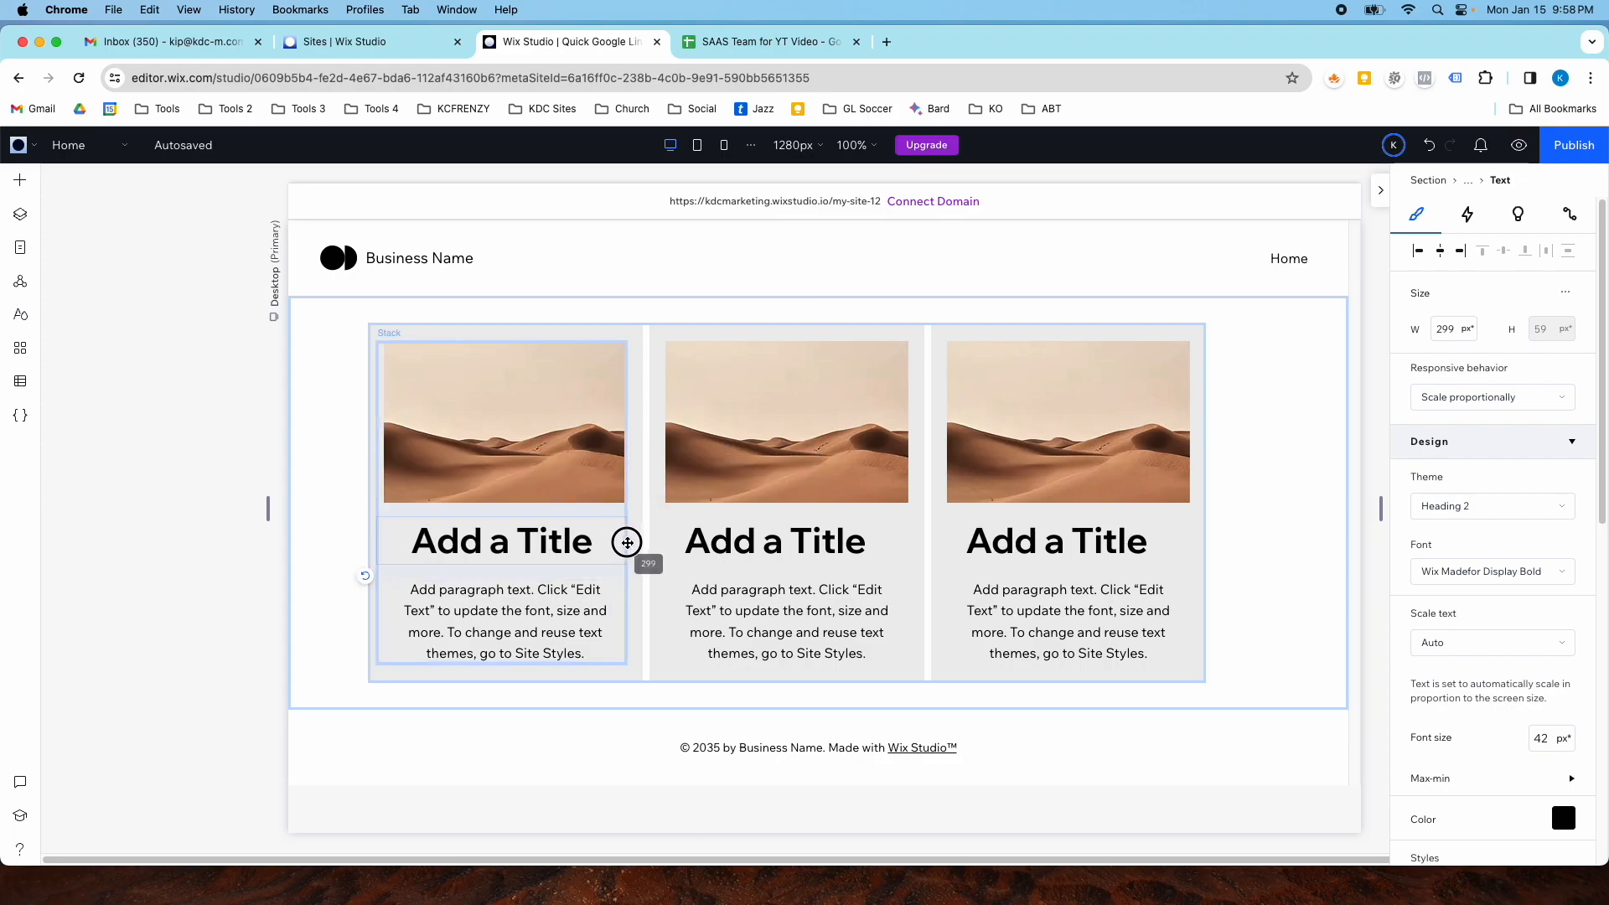
- Stretch the paragraph text box to about 310 px wide
{"action": "left_click", "coordinate": [519, 610]}
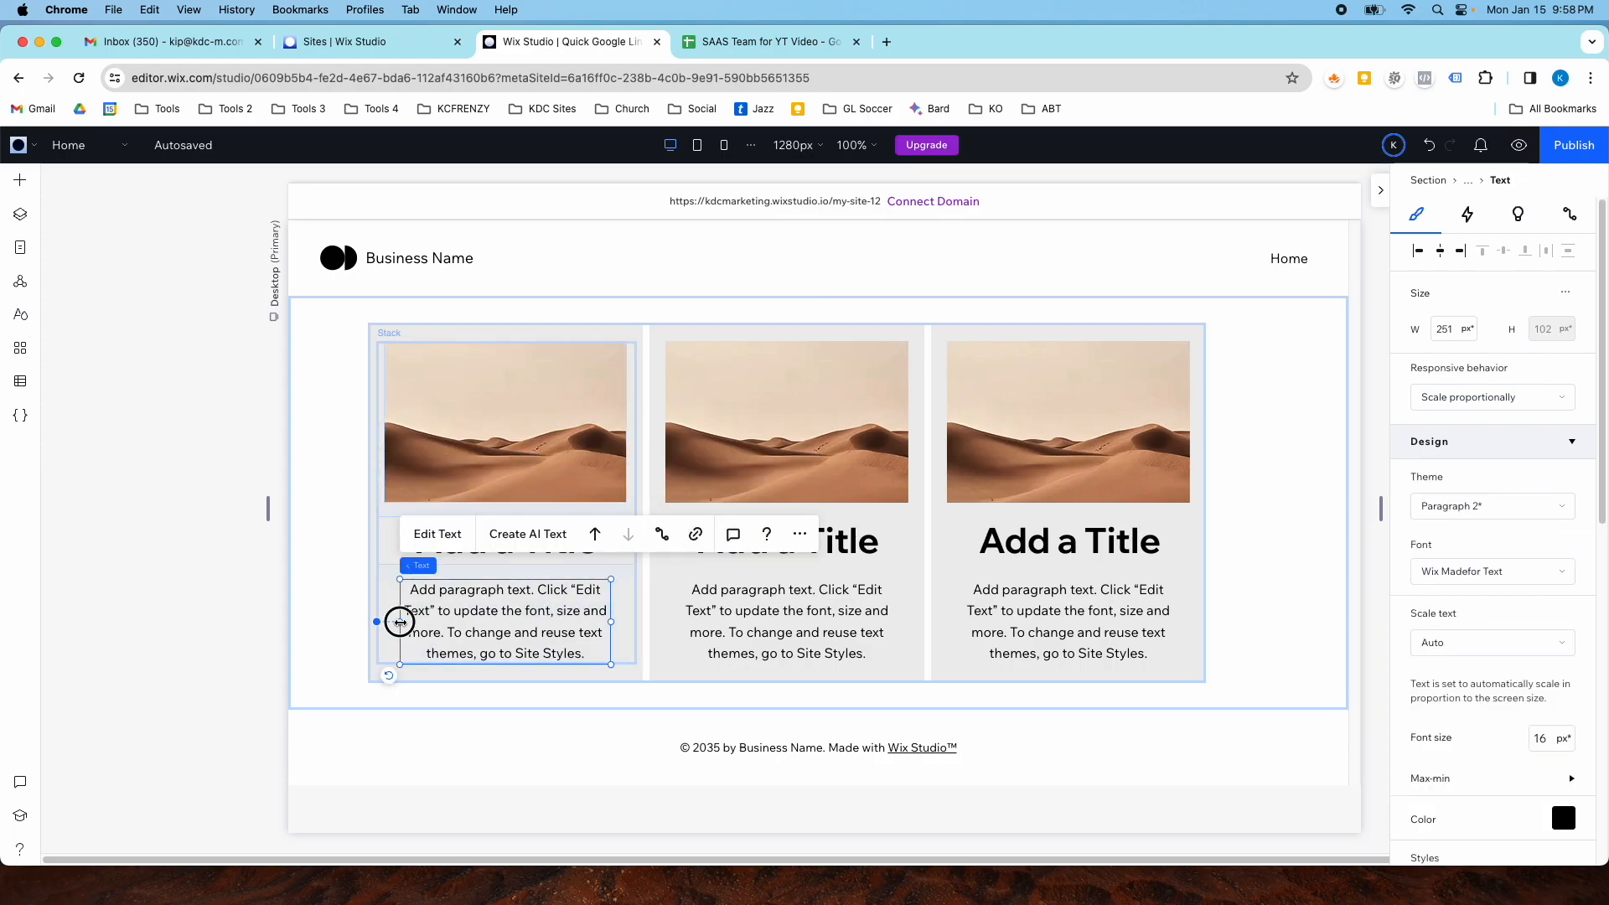
{"action": "left_click_drag", "start_coordinate": [401, 622], "coordinate": [374, 625]}
{"action": "left_click_drag", "start_coordinate": [611, 622], "coordinate": [633, 622]}
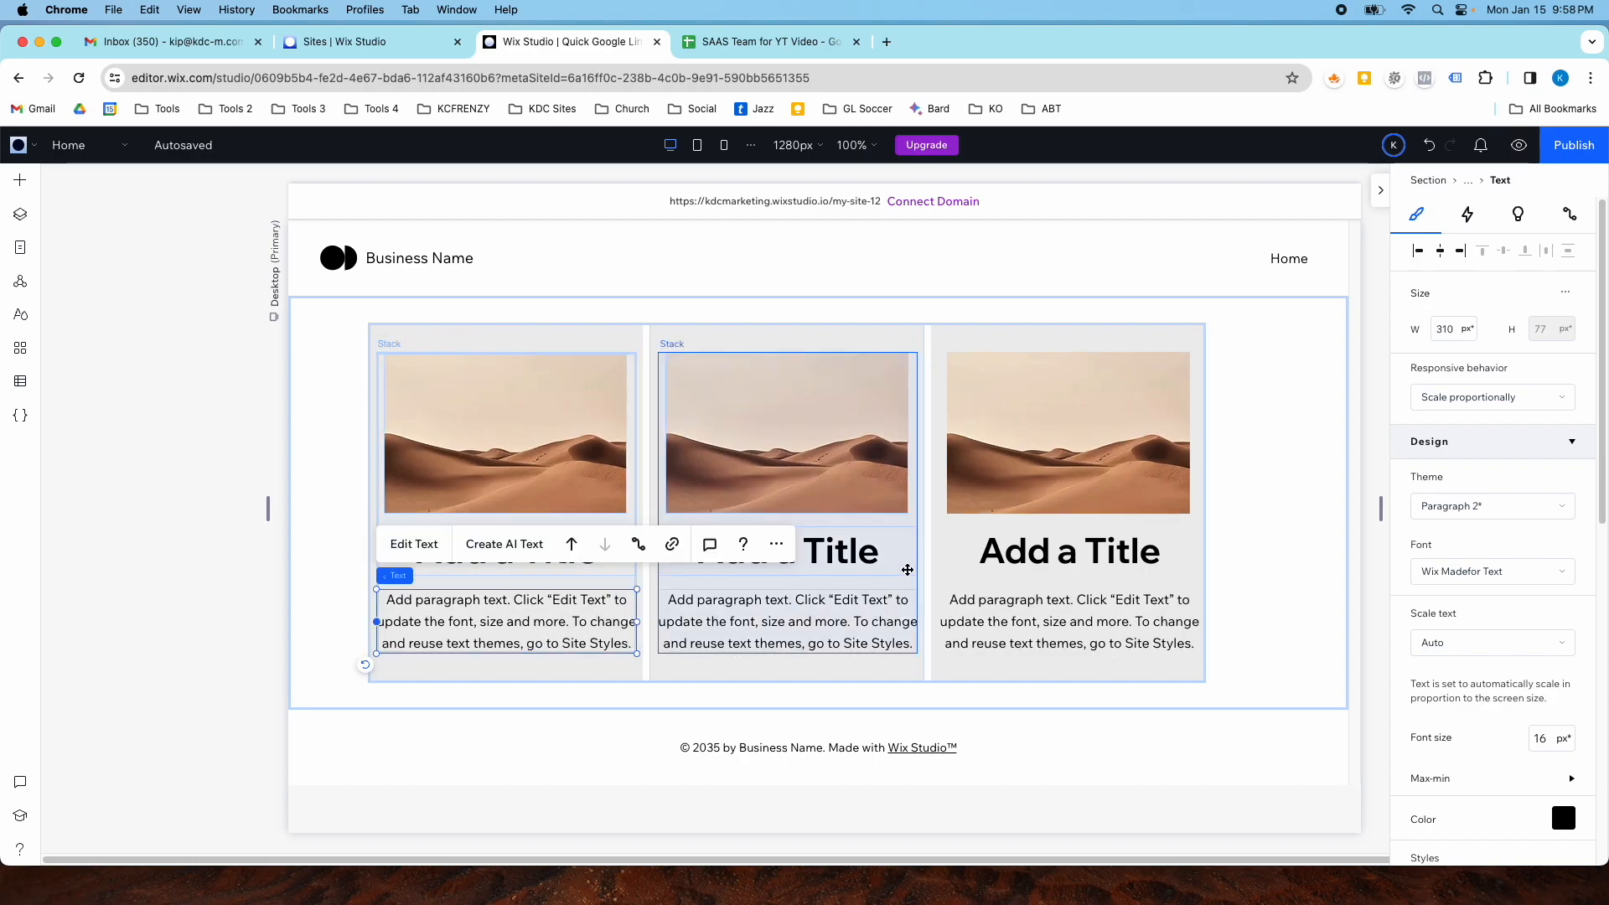
- Select the repeater through Layers and center it horizontally in the section
{"action": "left_click", "coordinate": [996, 339]}
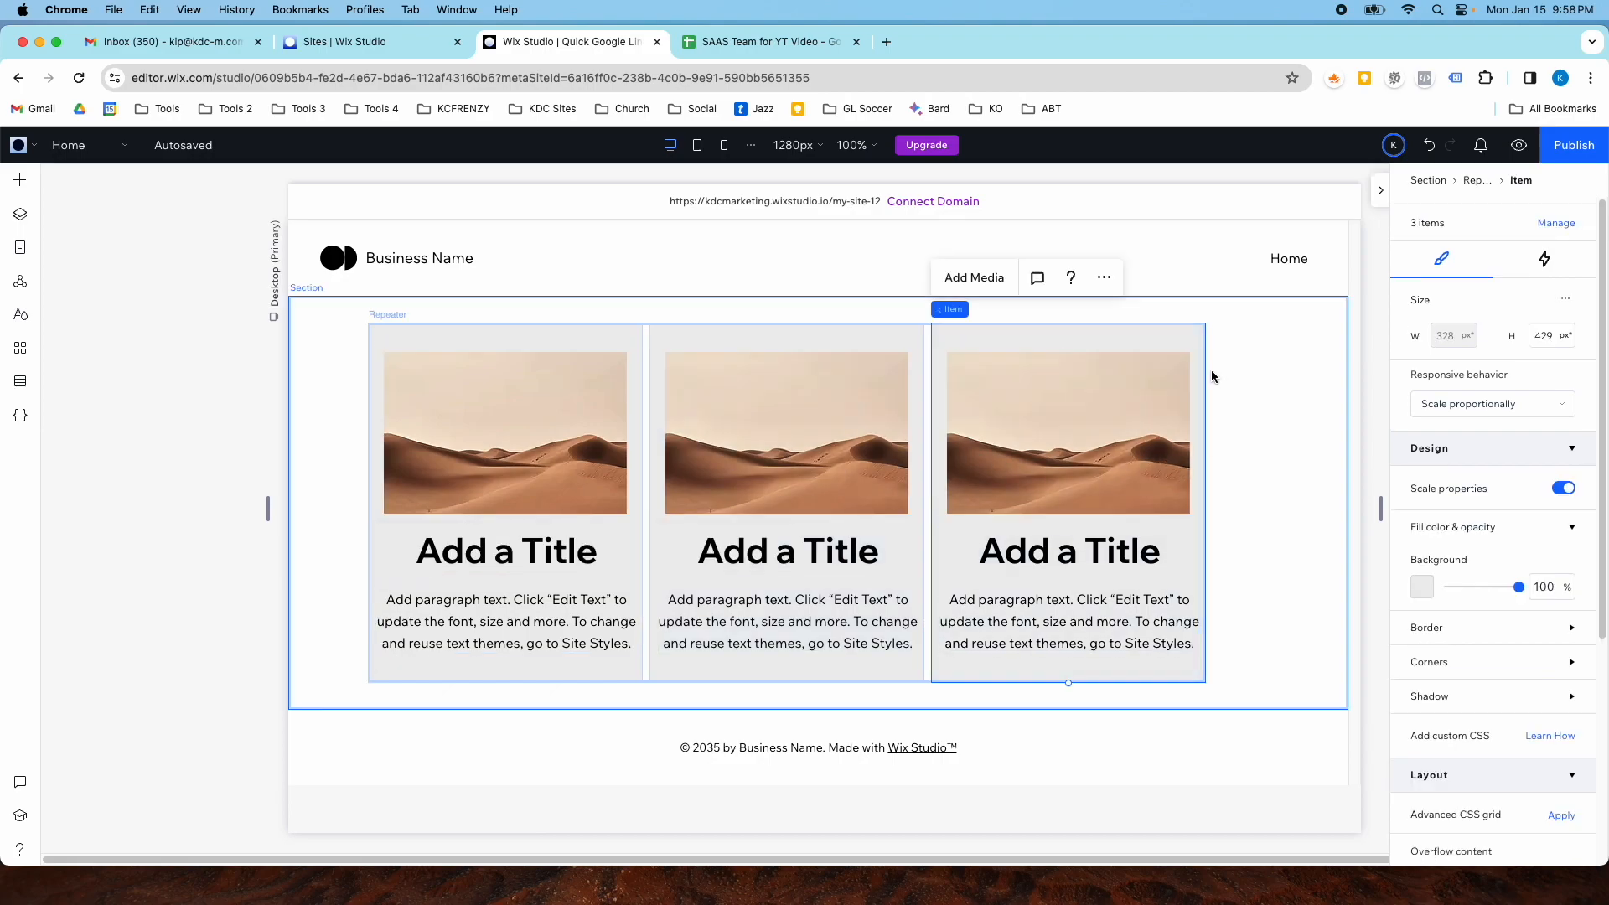
{"action": "left_click", "coordinate": [354, 346]}
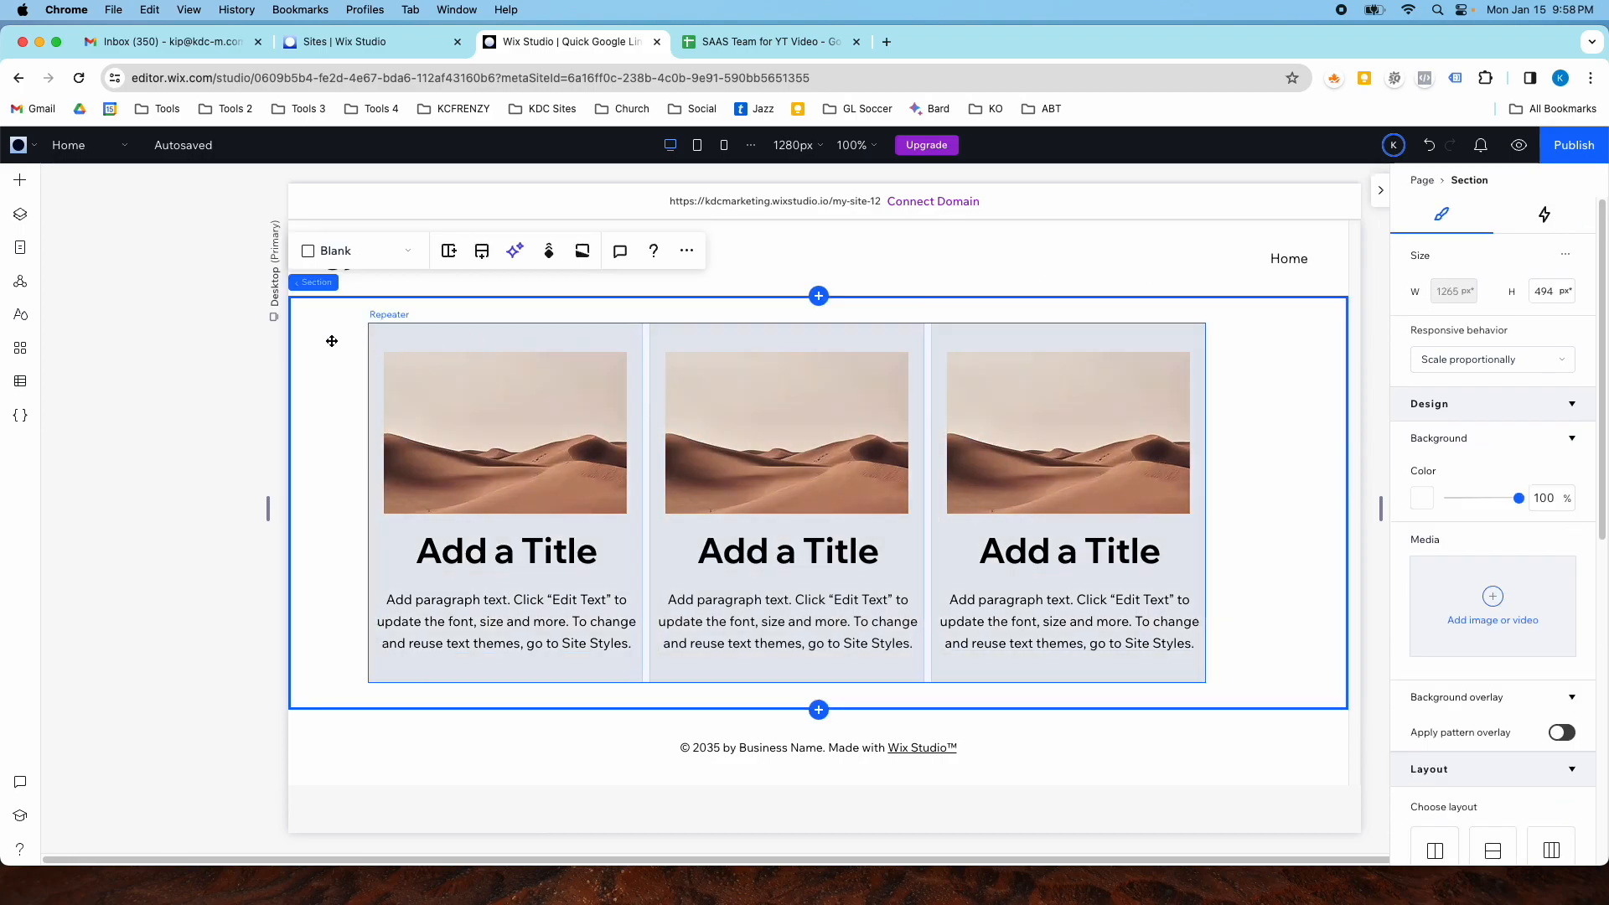
{"action": "left_click", "coordinate": [26, 219]}
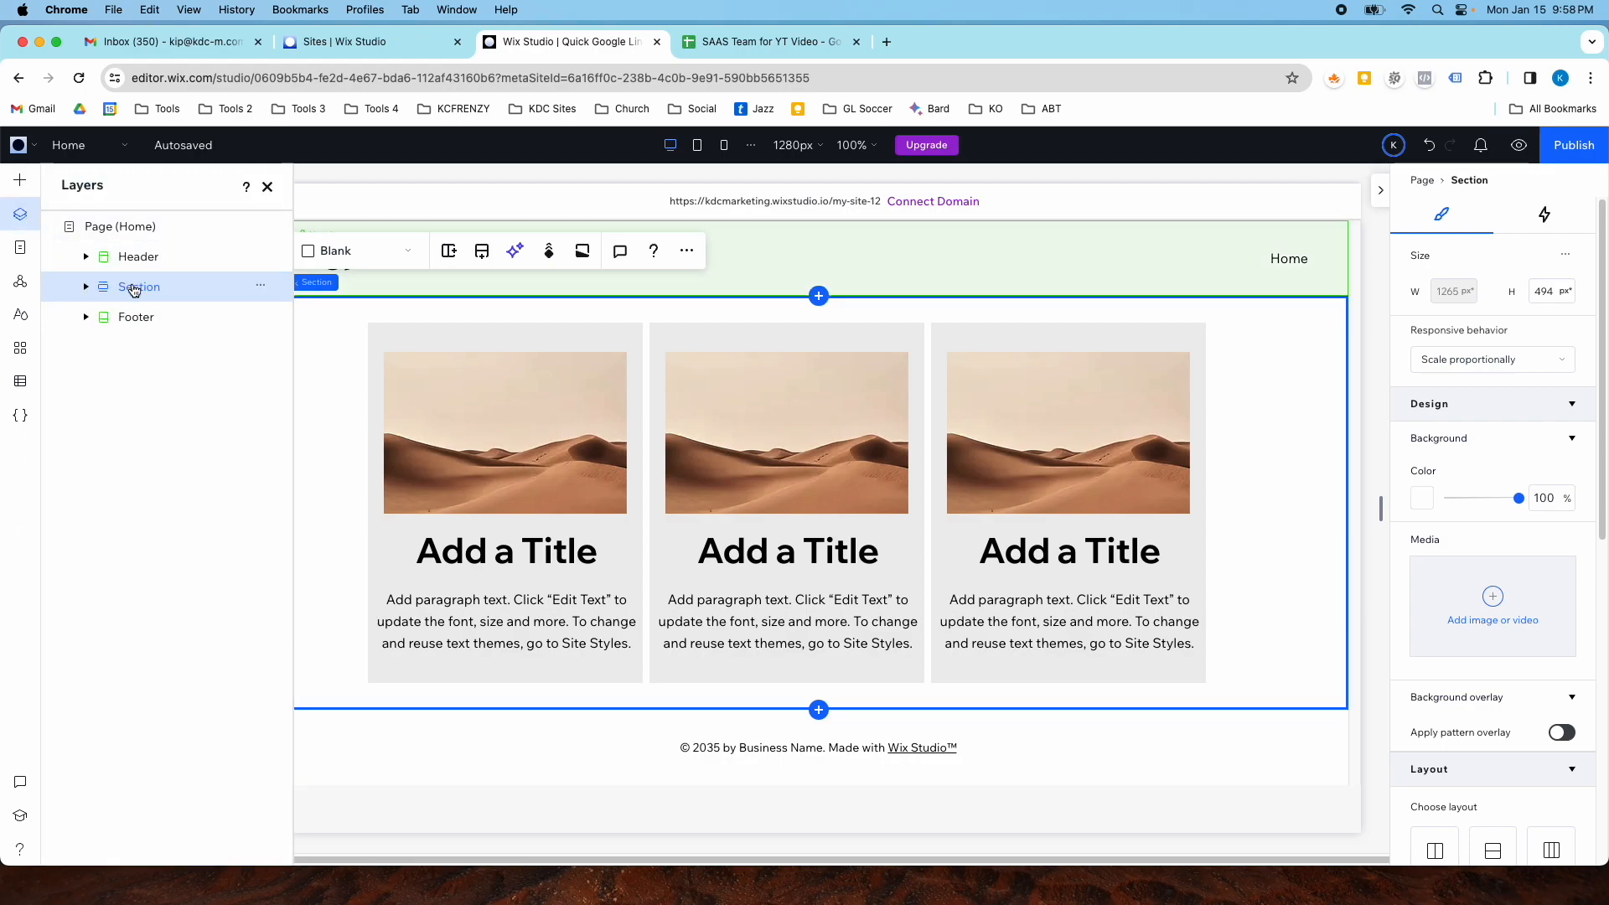
{"action": "left_click", "coordinate": [87, 287]}
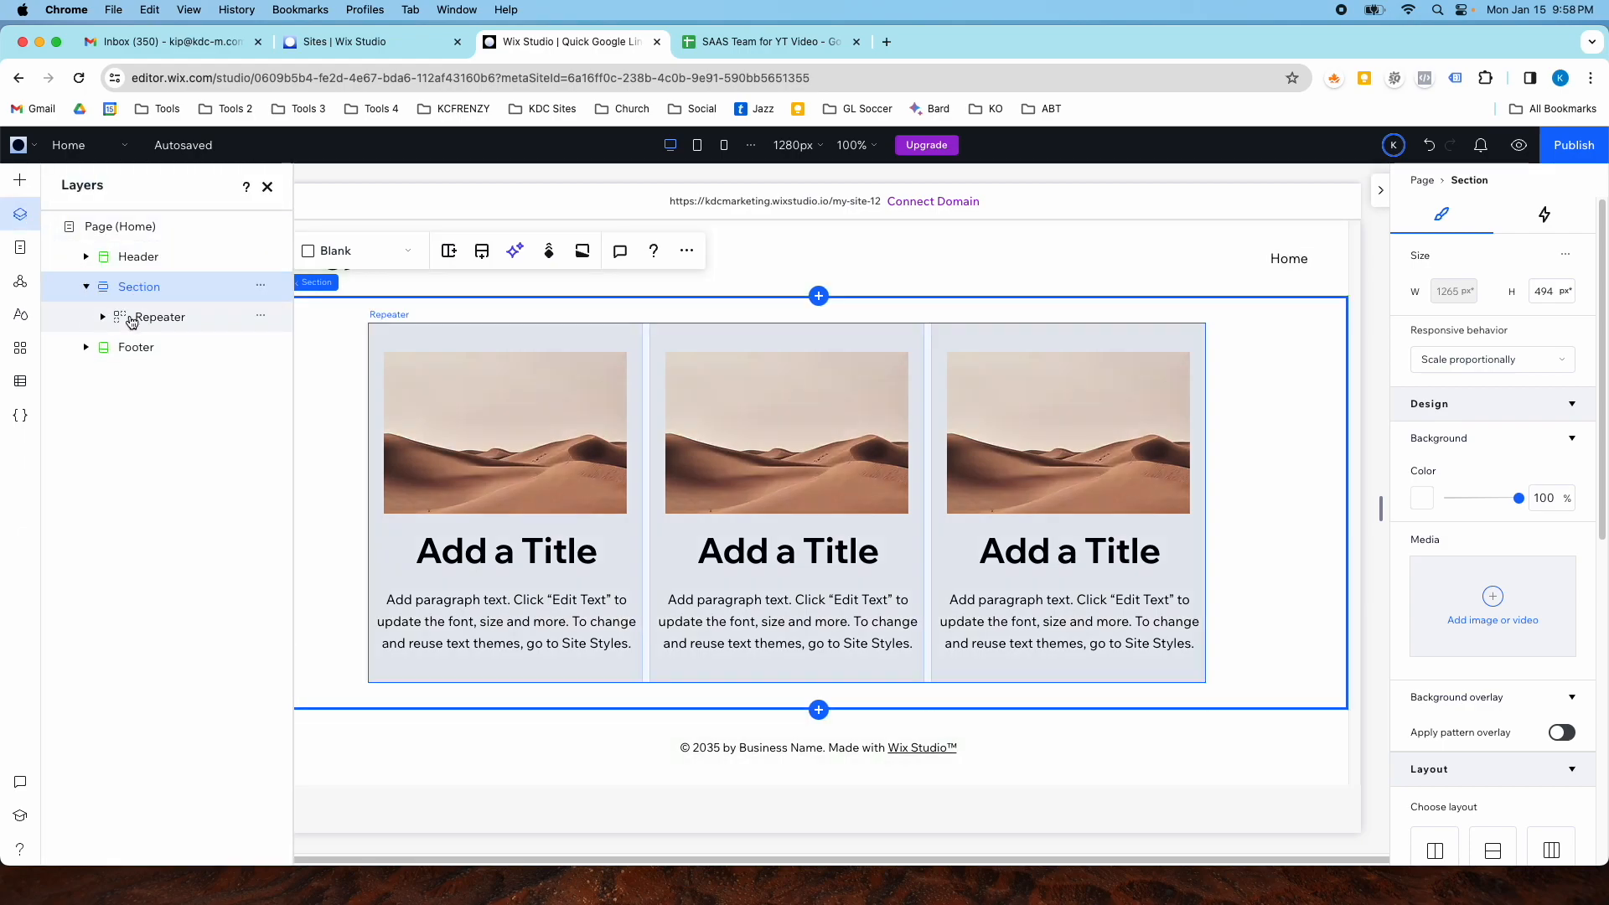
{"action": "left_click", "coordinate": [157, 318]}
{"action": "left_click", "coordinate": [102, 316]}
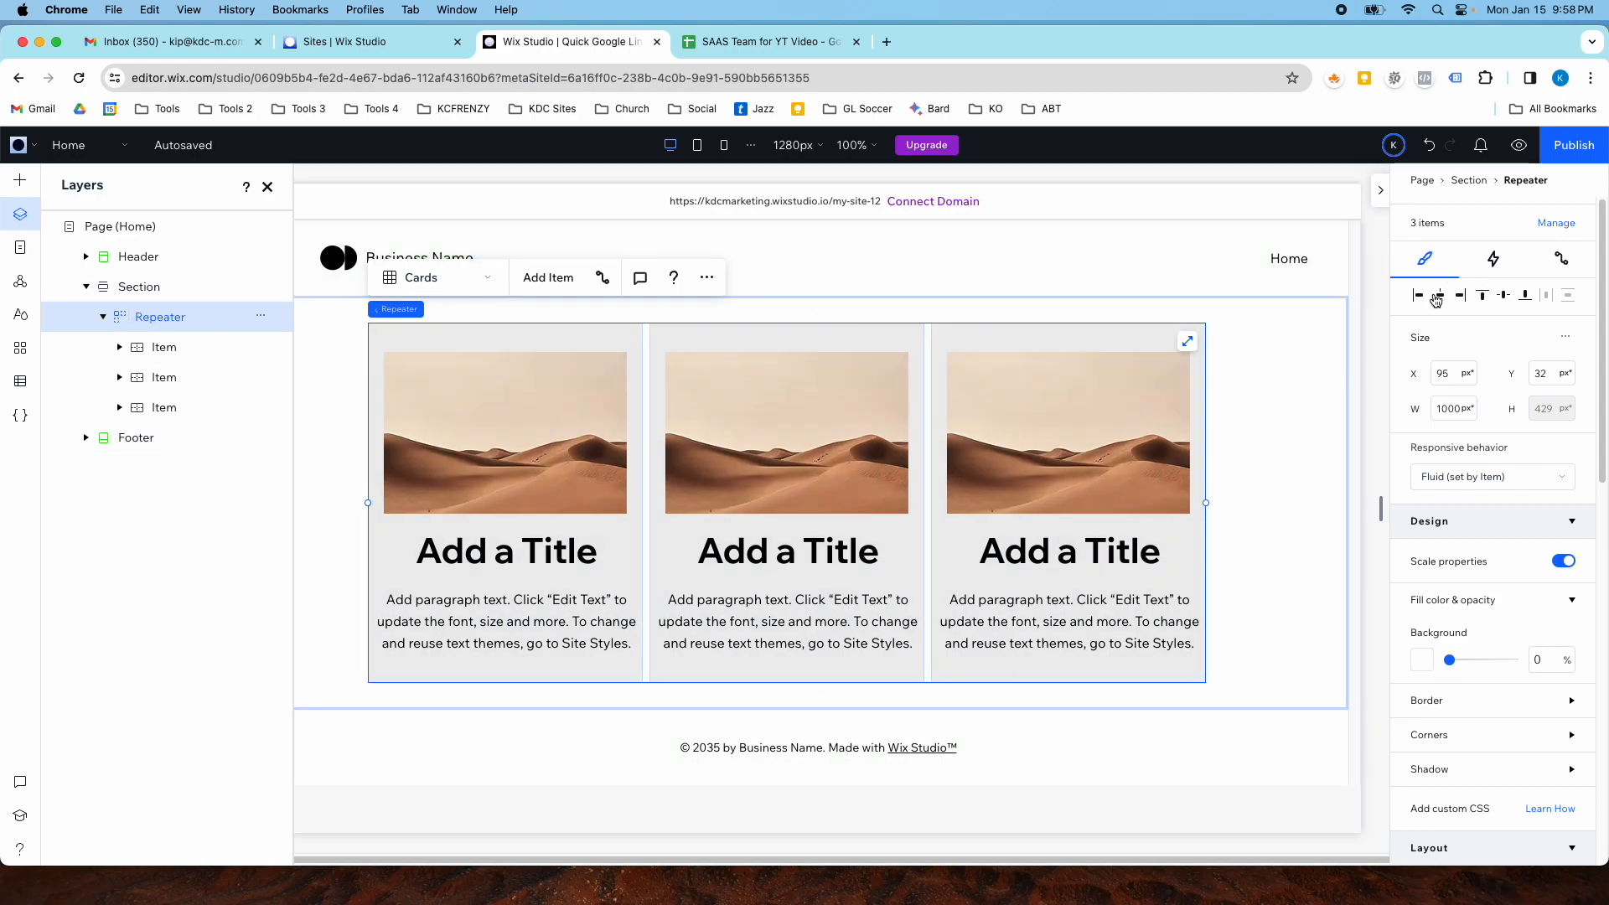
{"action": "left_click", "coordinate": [1437, 297]}
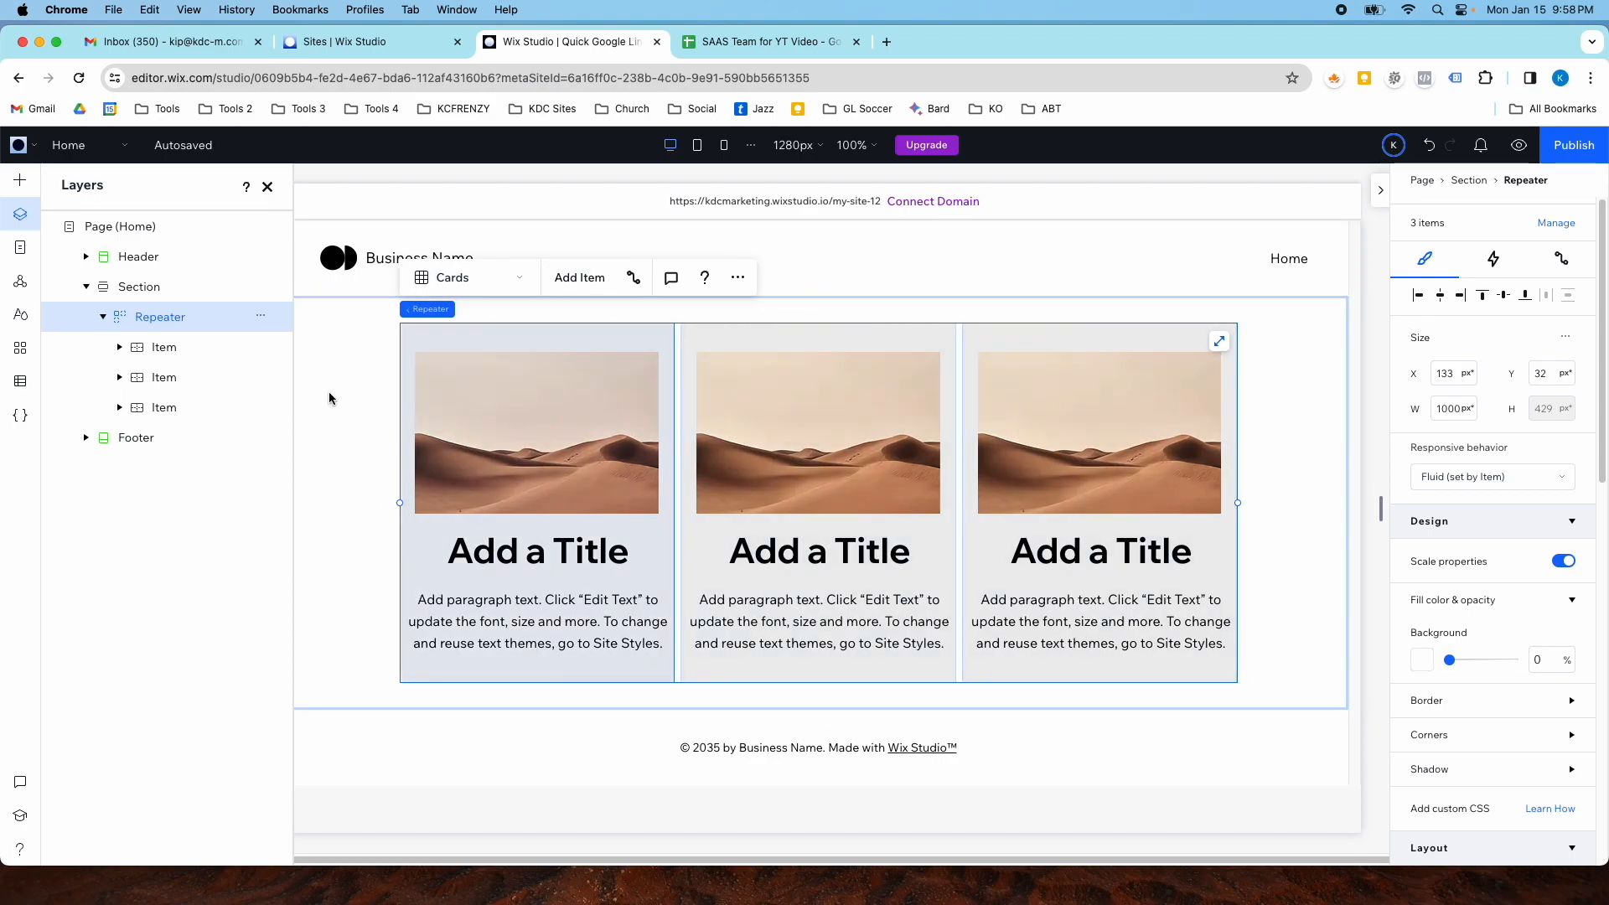
- Select the first card's title and create a dataset for the Our Team collection from its data connection settings
{"action": "left_click", "coordinate": [486, 423]}
{"action": "left_click", "coordinate": [488, 424]}
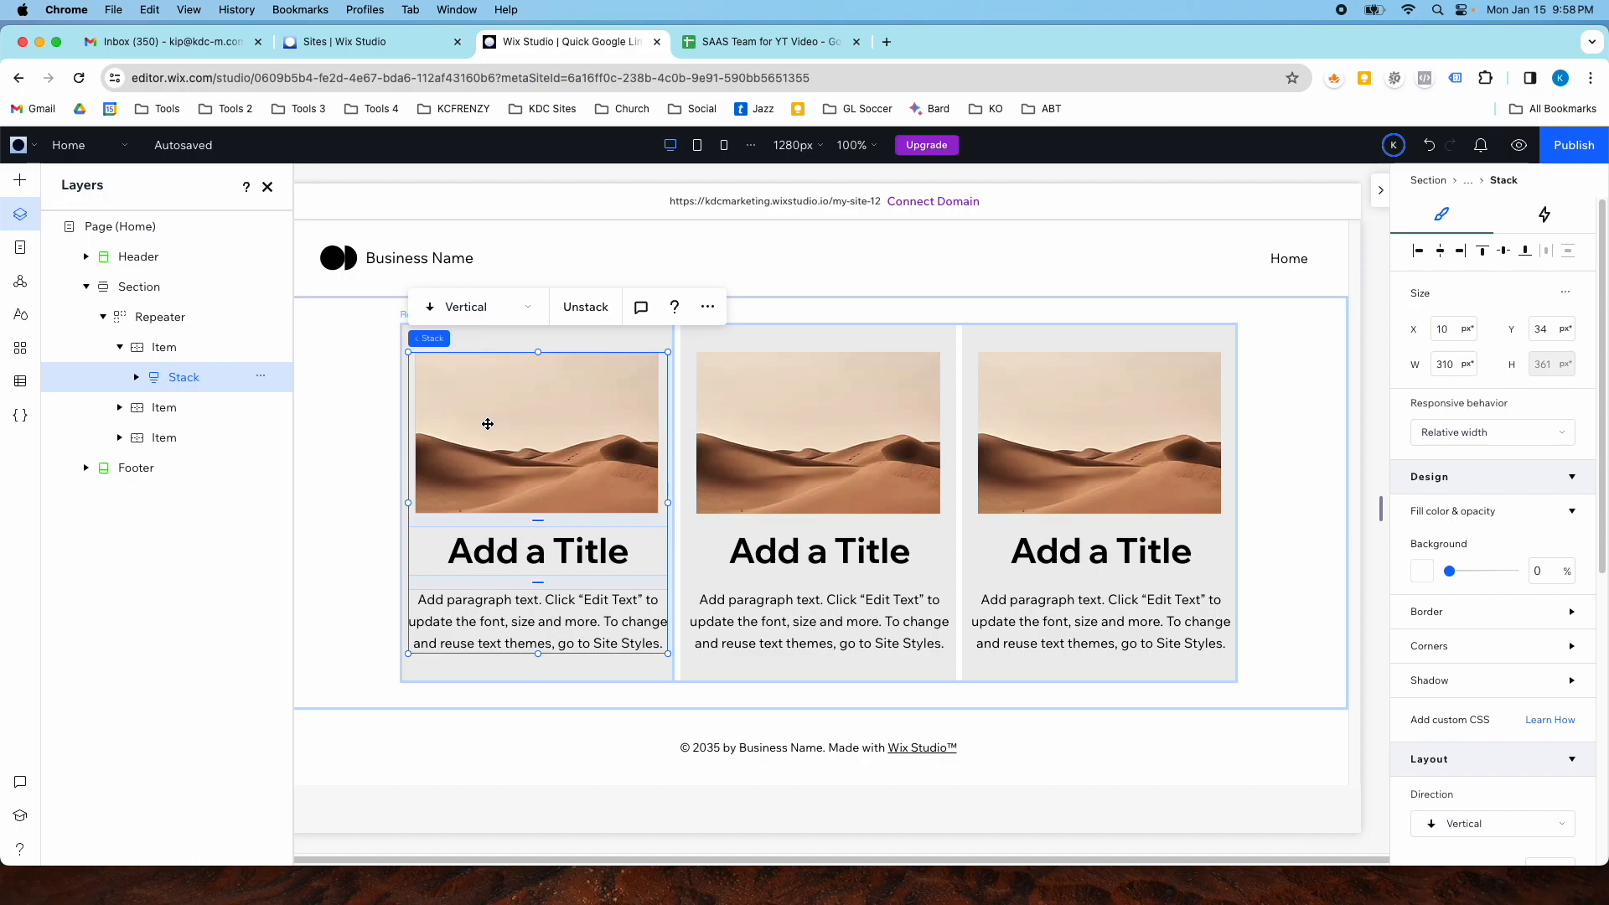
{"action": "left_click", "coordinate": [550, 387]}
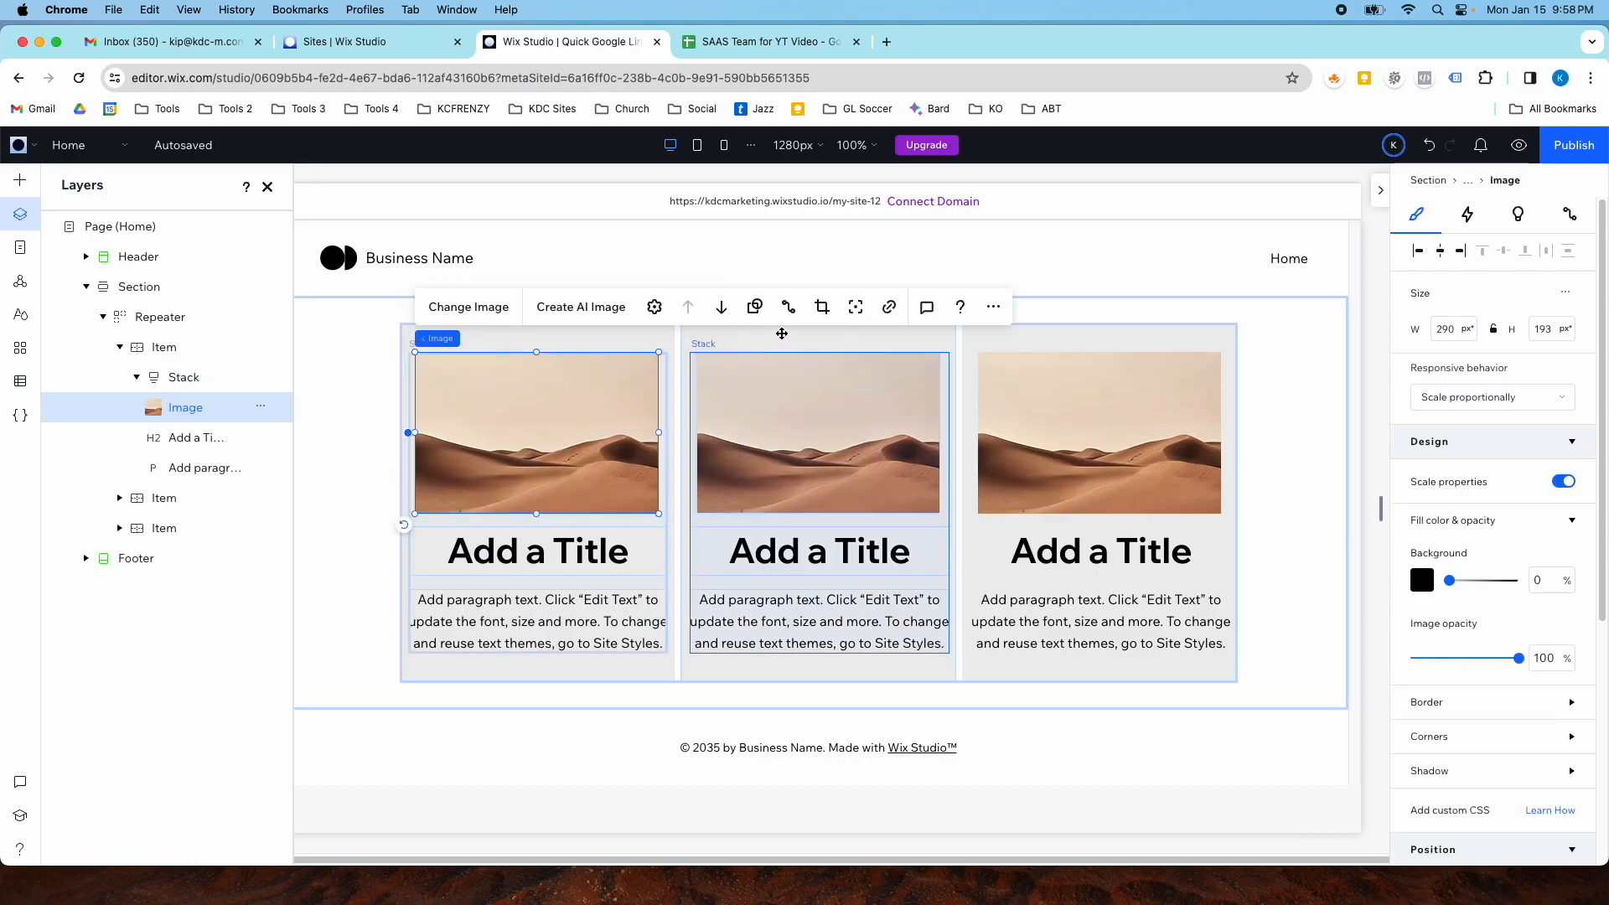
{"action": "left_click", "coordinate": [547, 543]}
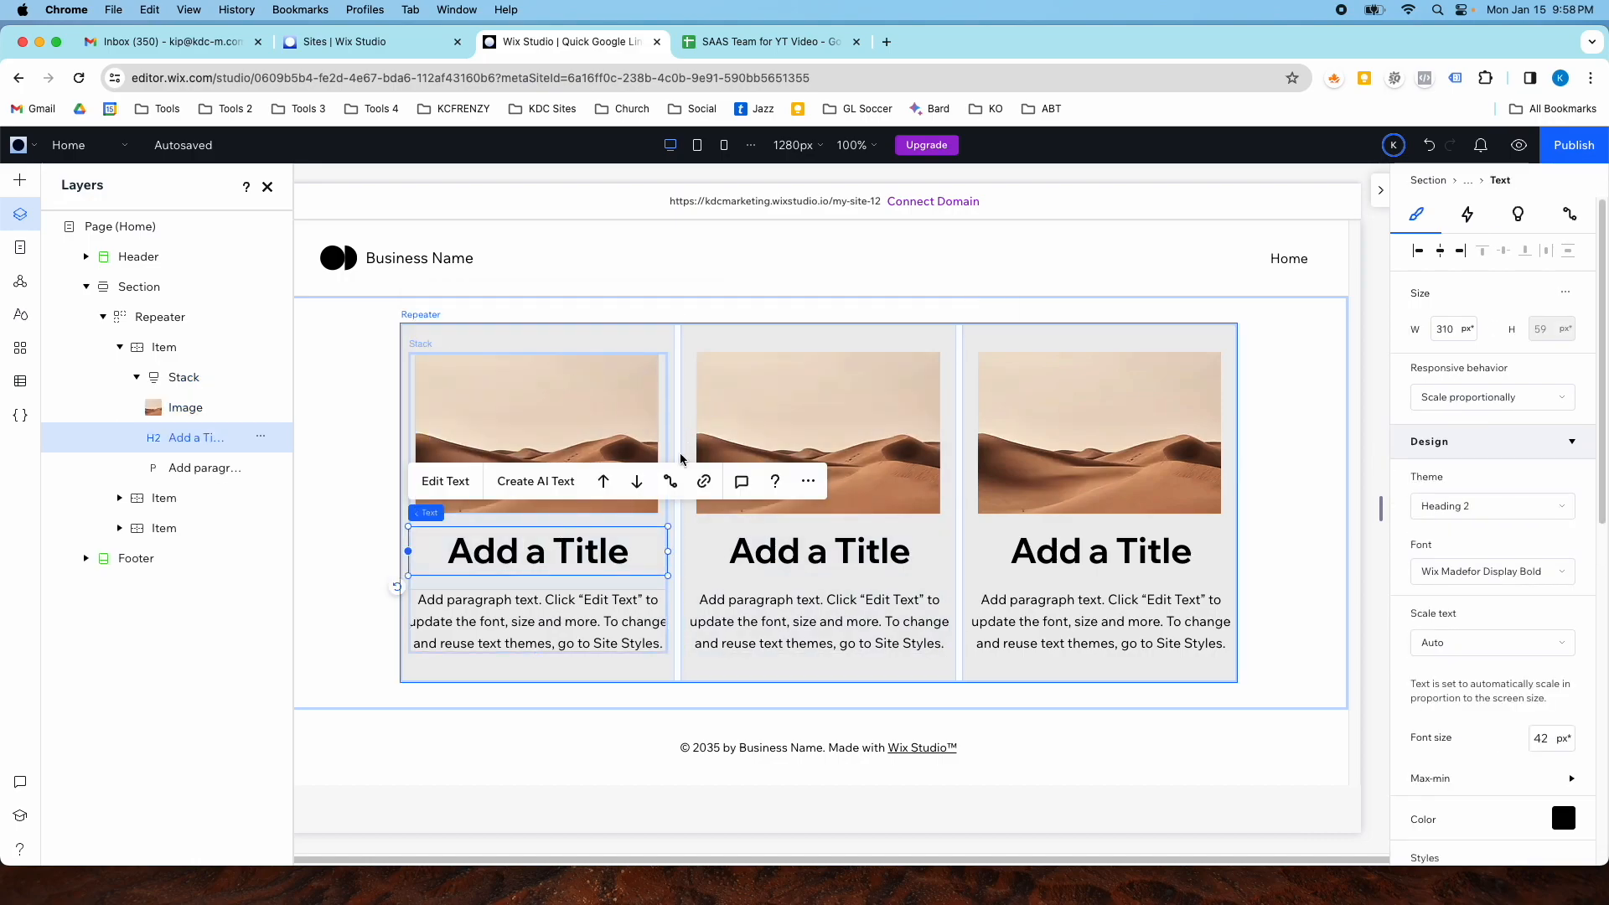
{"action": "left_click", "coordinate": [670, 481]}
{"action": "left_click", "coordinate": [1429, 514]}
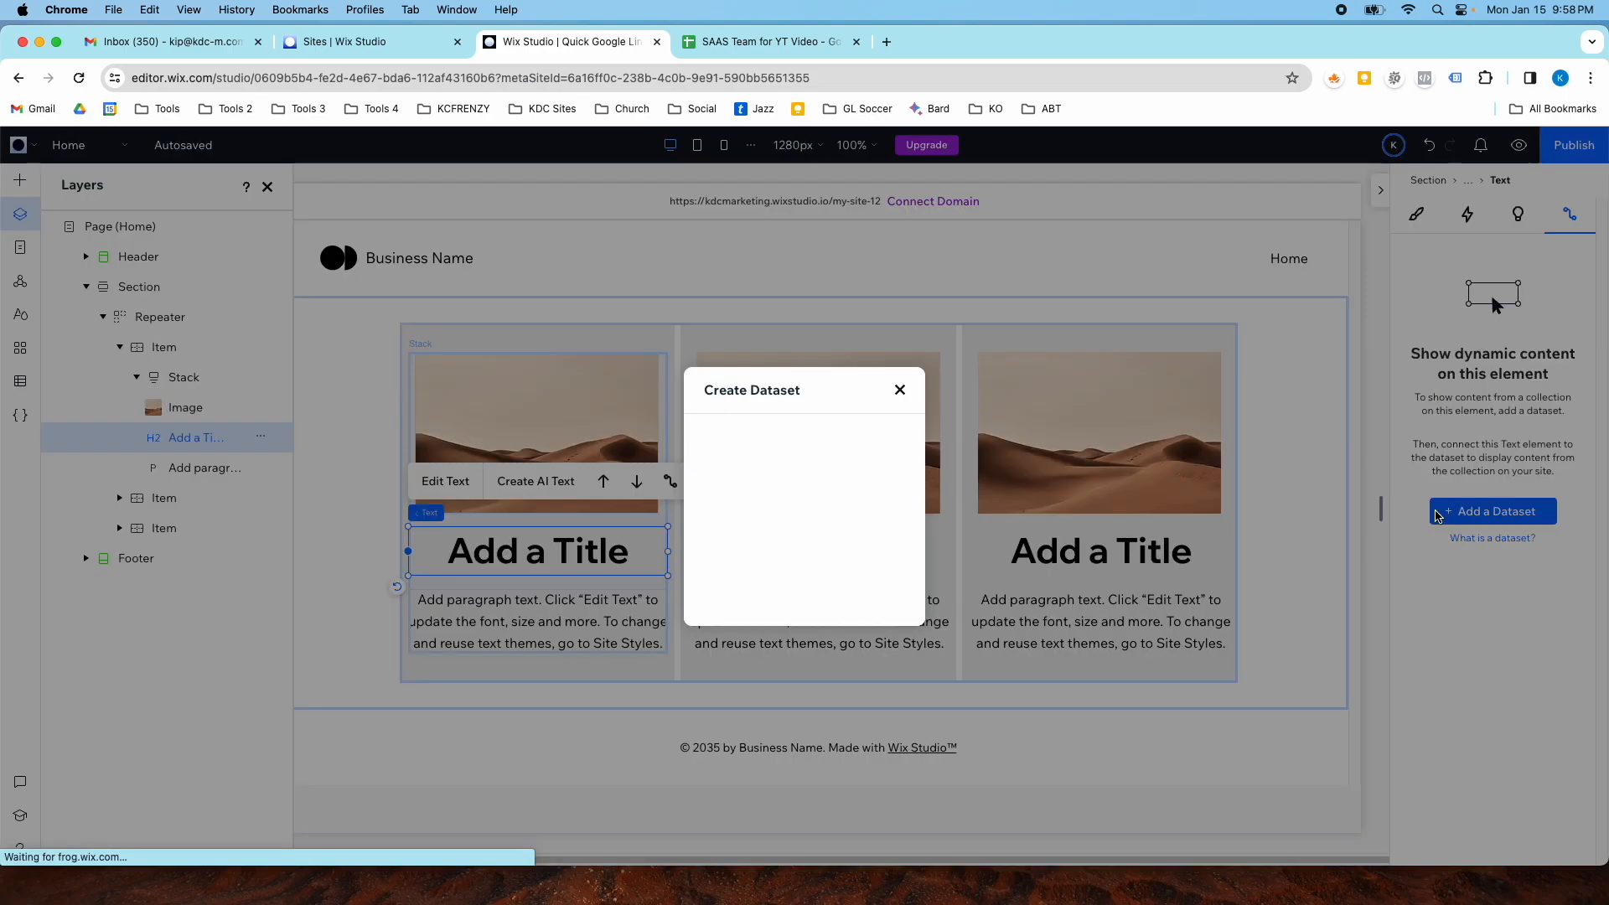
{"action": "left_click", "coordinate": [764, 457]}
{"action": "left_click", "coordinate": [766, 528]}
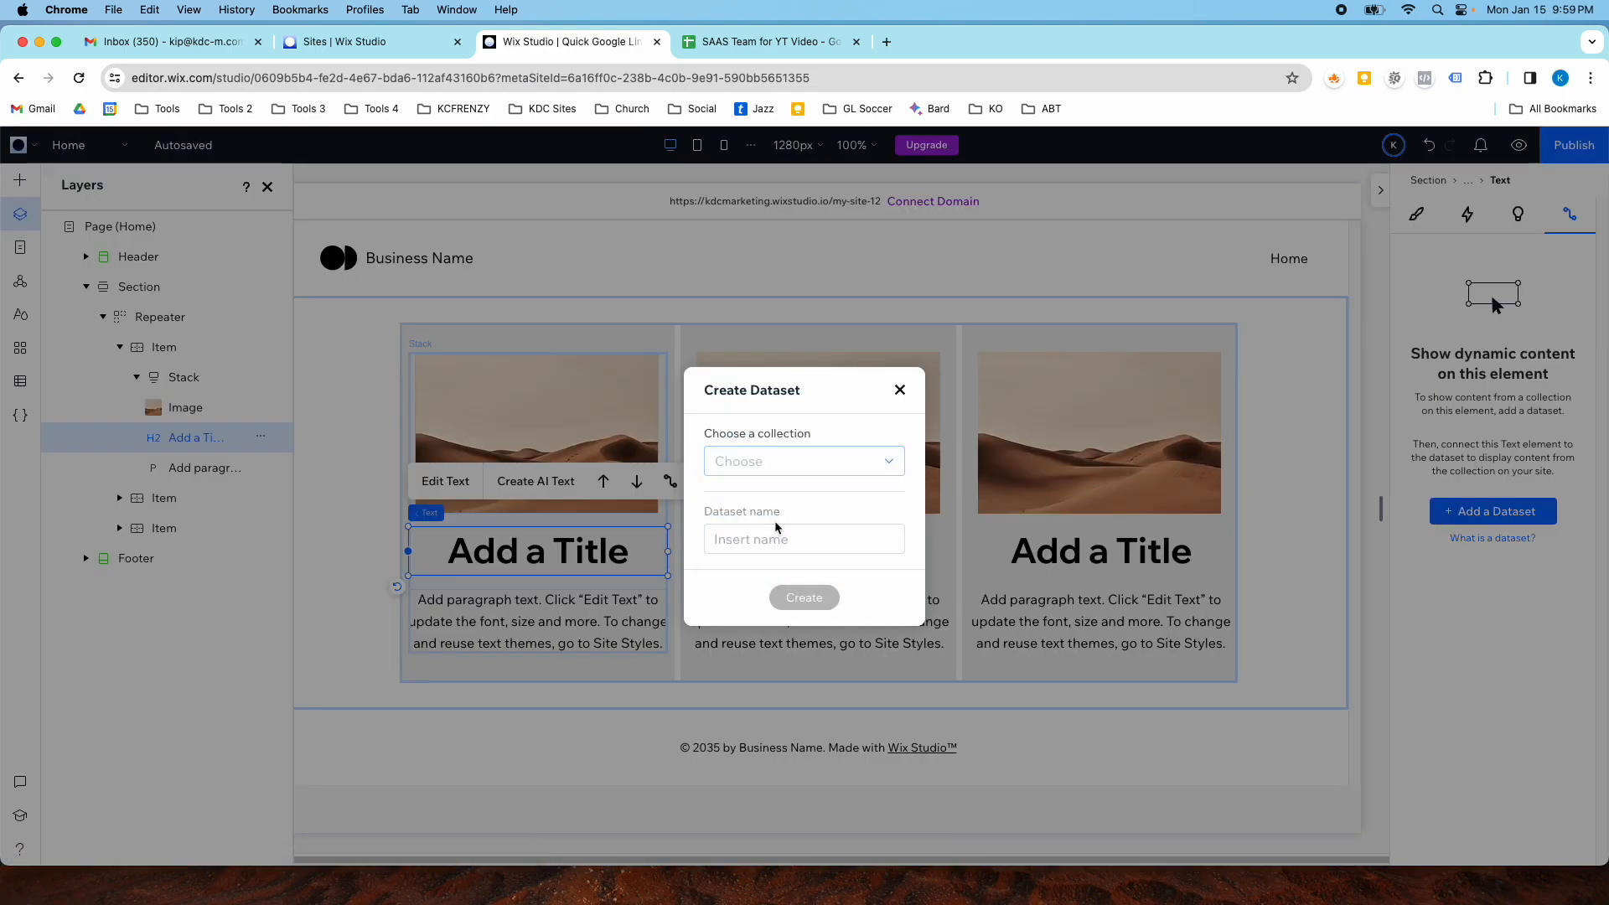
{"action": "left_click", "coordinate": [804, 595]}
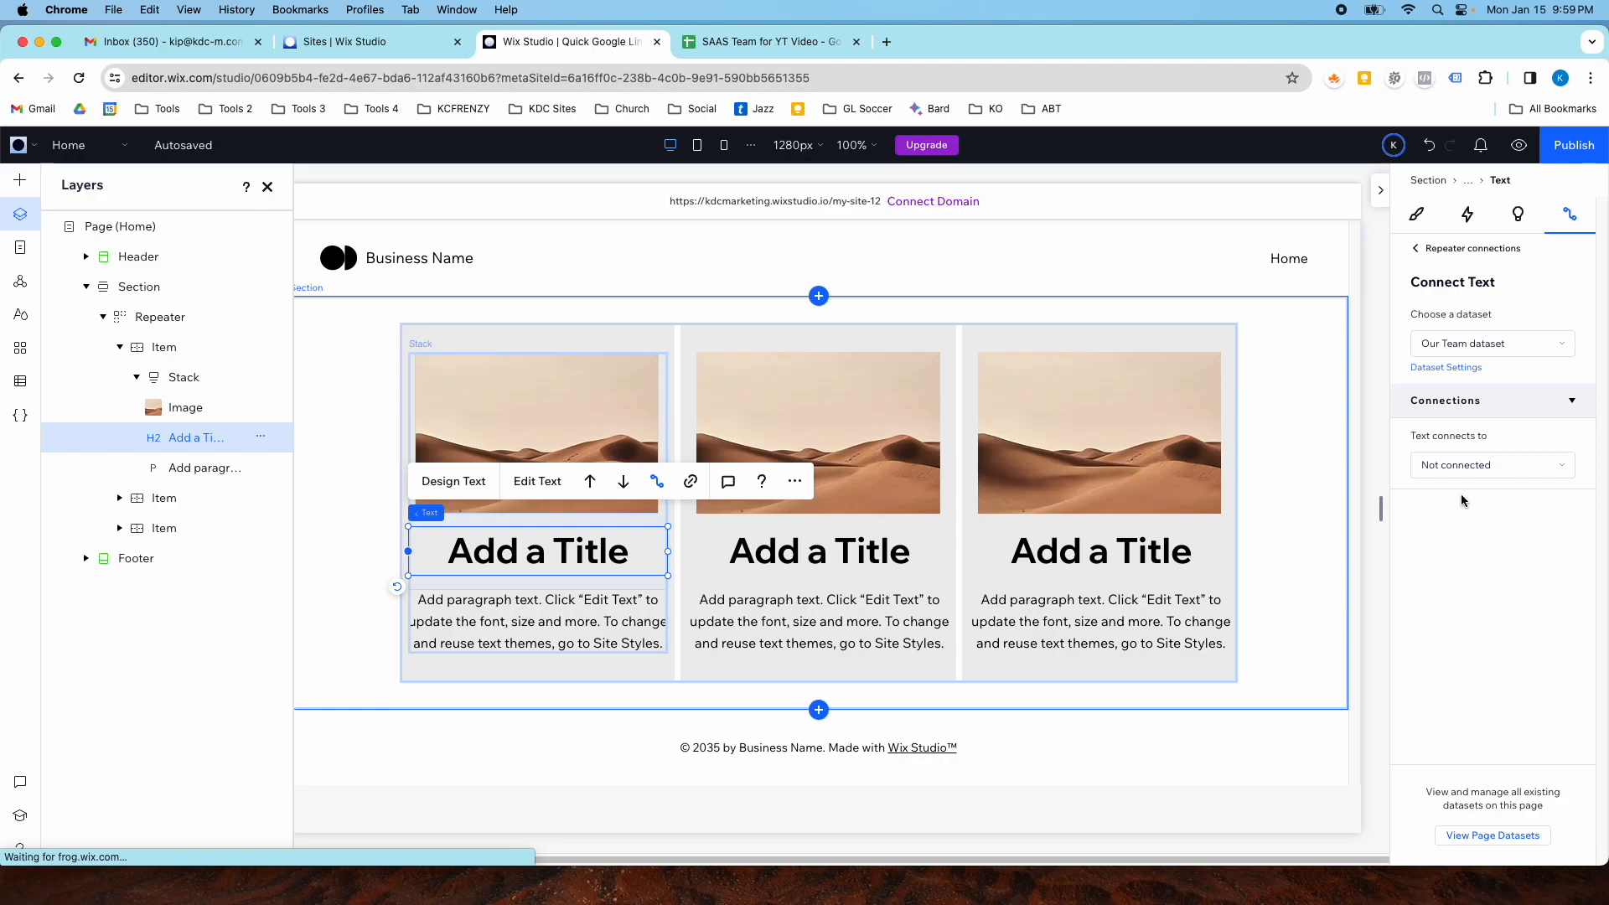
- Connect the title text to the team member name field of Our Team dataset and review the cards
{"action": "left_click", "coordinate": [1489, 465]}
{"action": "left_click", "coordinate": [1483, 503]}
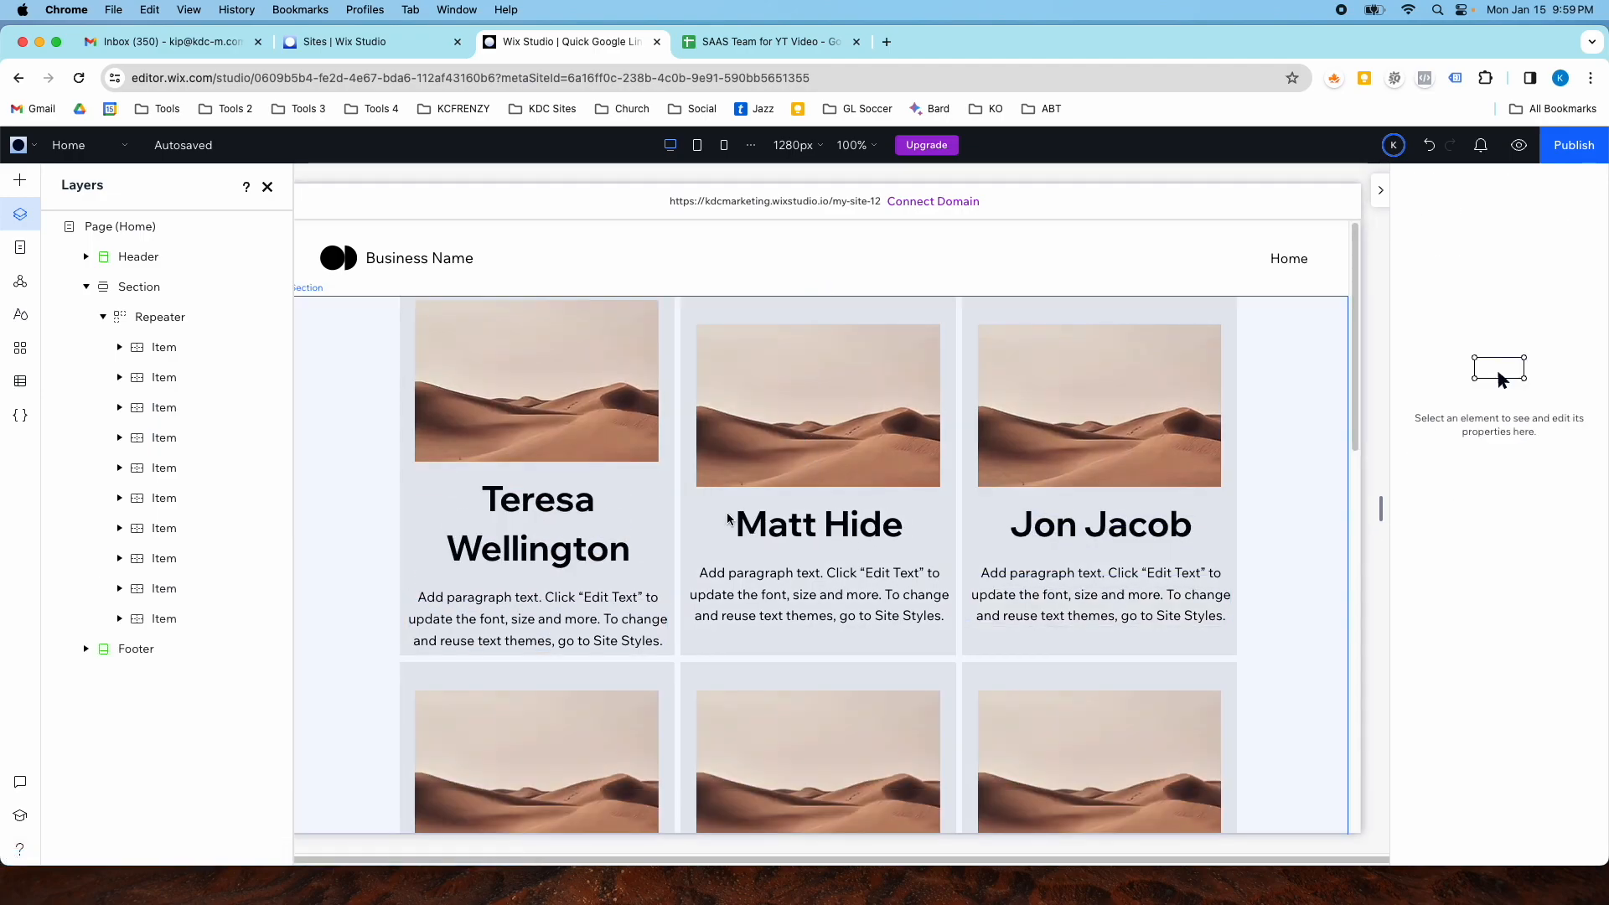
{"action": "scroll", "coordinate": [853, 454], "scroll_direction": "down", "scroll_amount": 12}
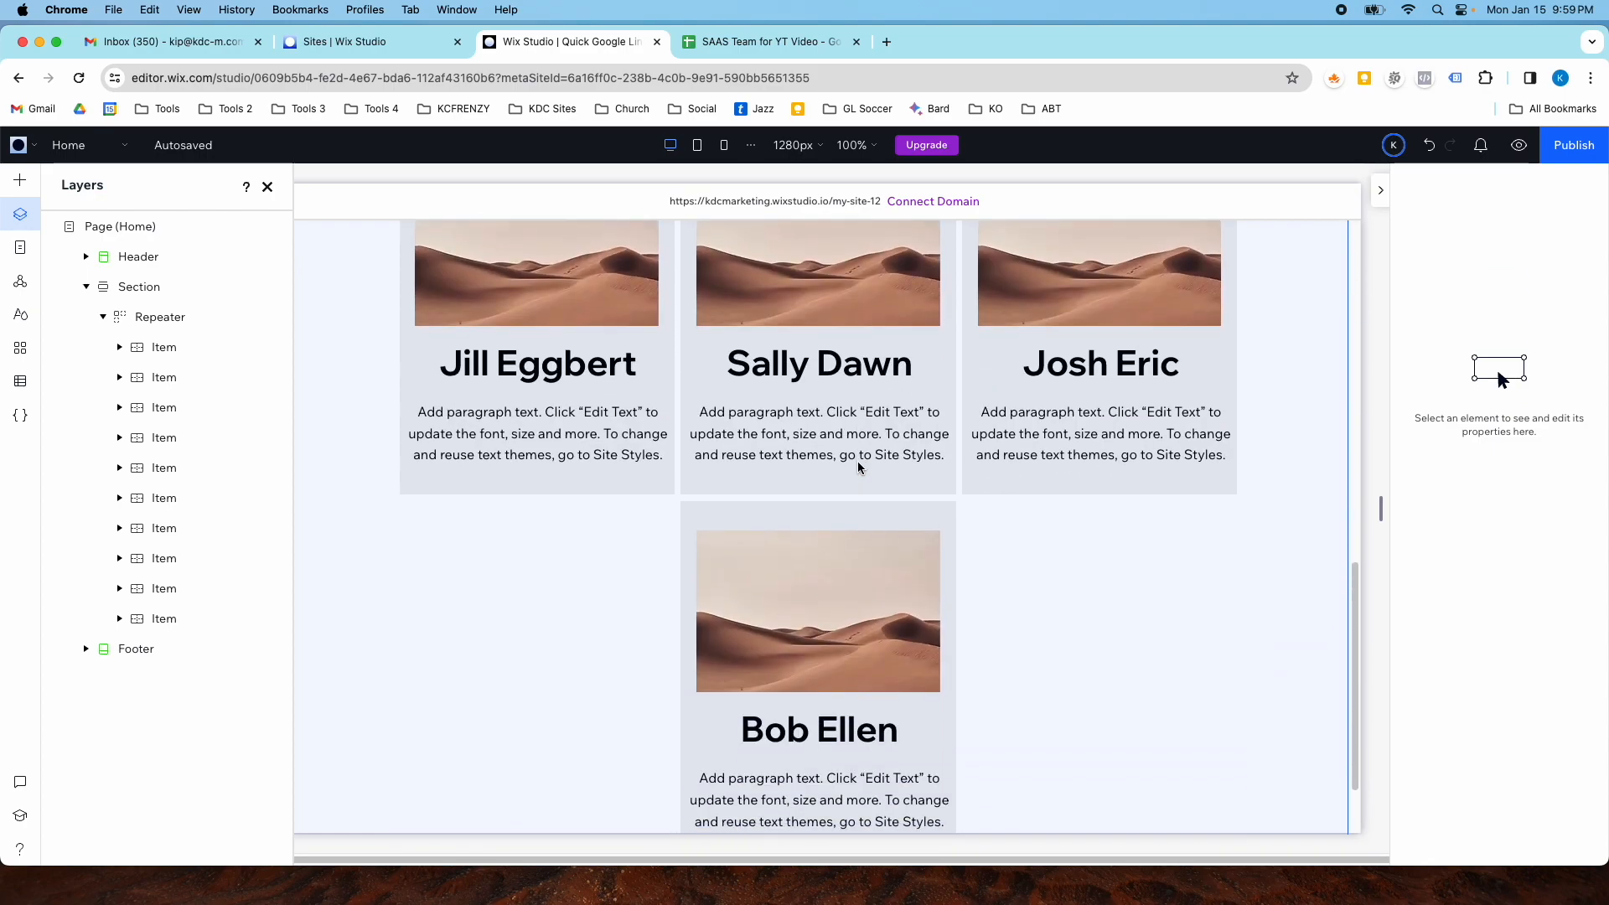
- Scroll through the repeater cards to review the team member names
{"action": "scroll", "coordinate": [844, 425], "scroll_direction": "up", "scroll_amount": 10}
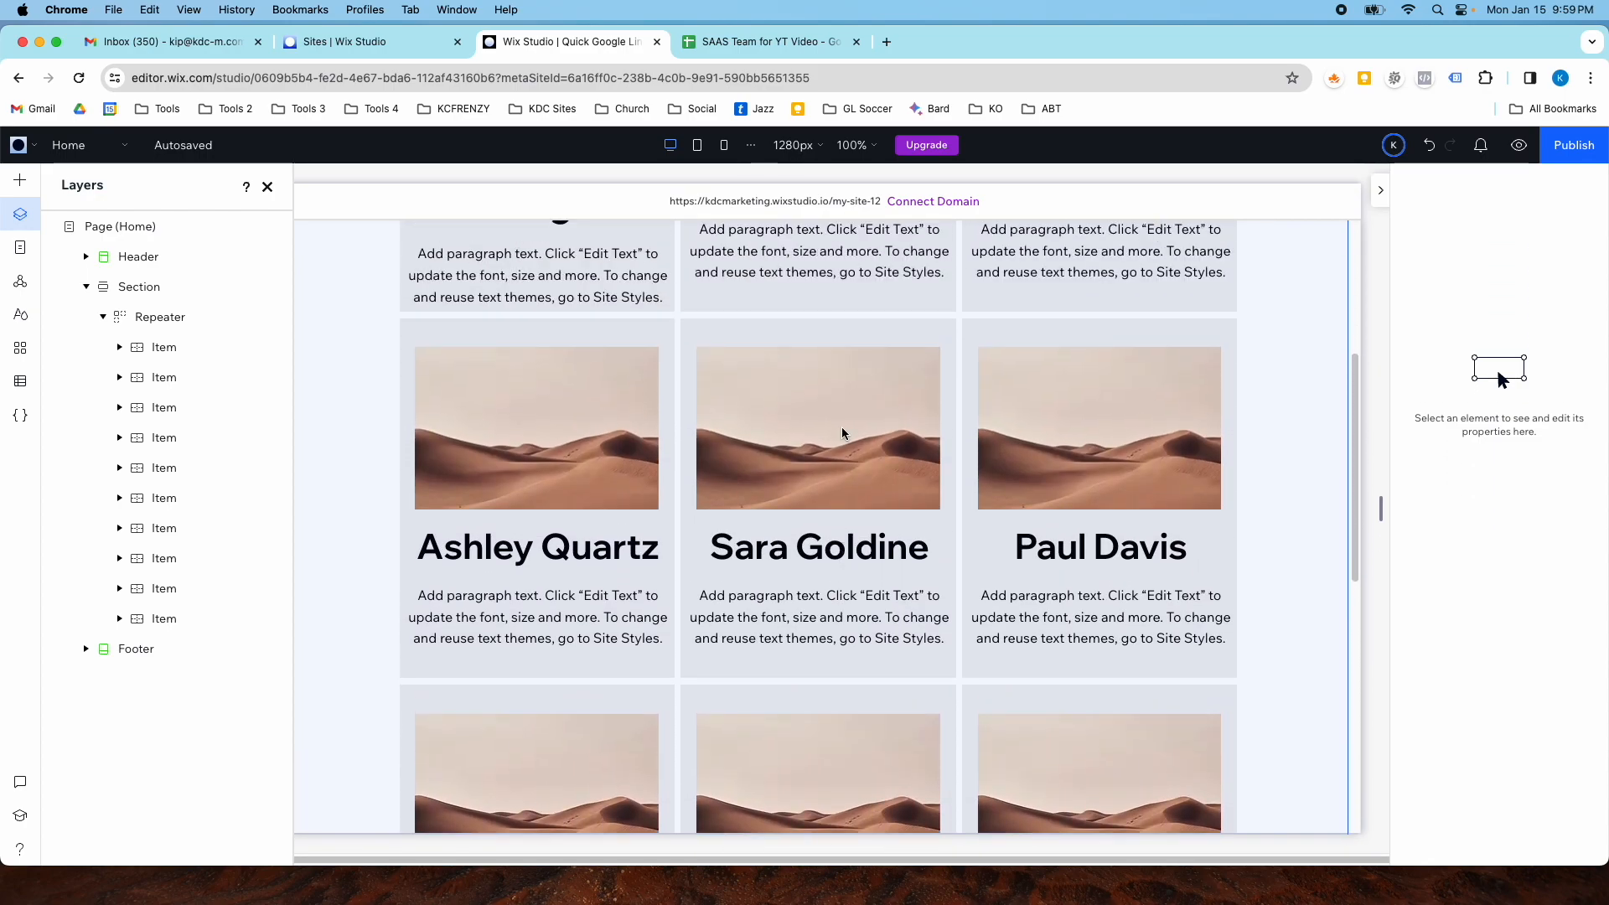
{"action": "scroll", "coordinate": [842, 411], "scroll_direction": "up", "scroll_amount": 3}
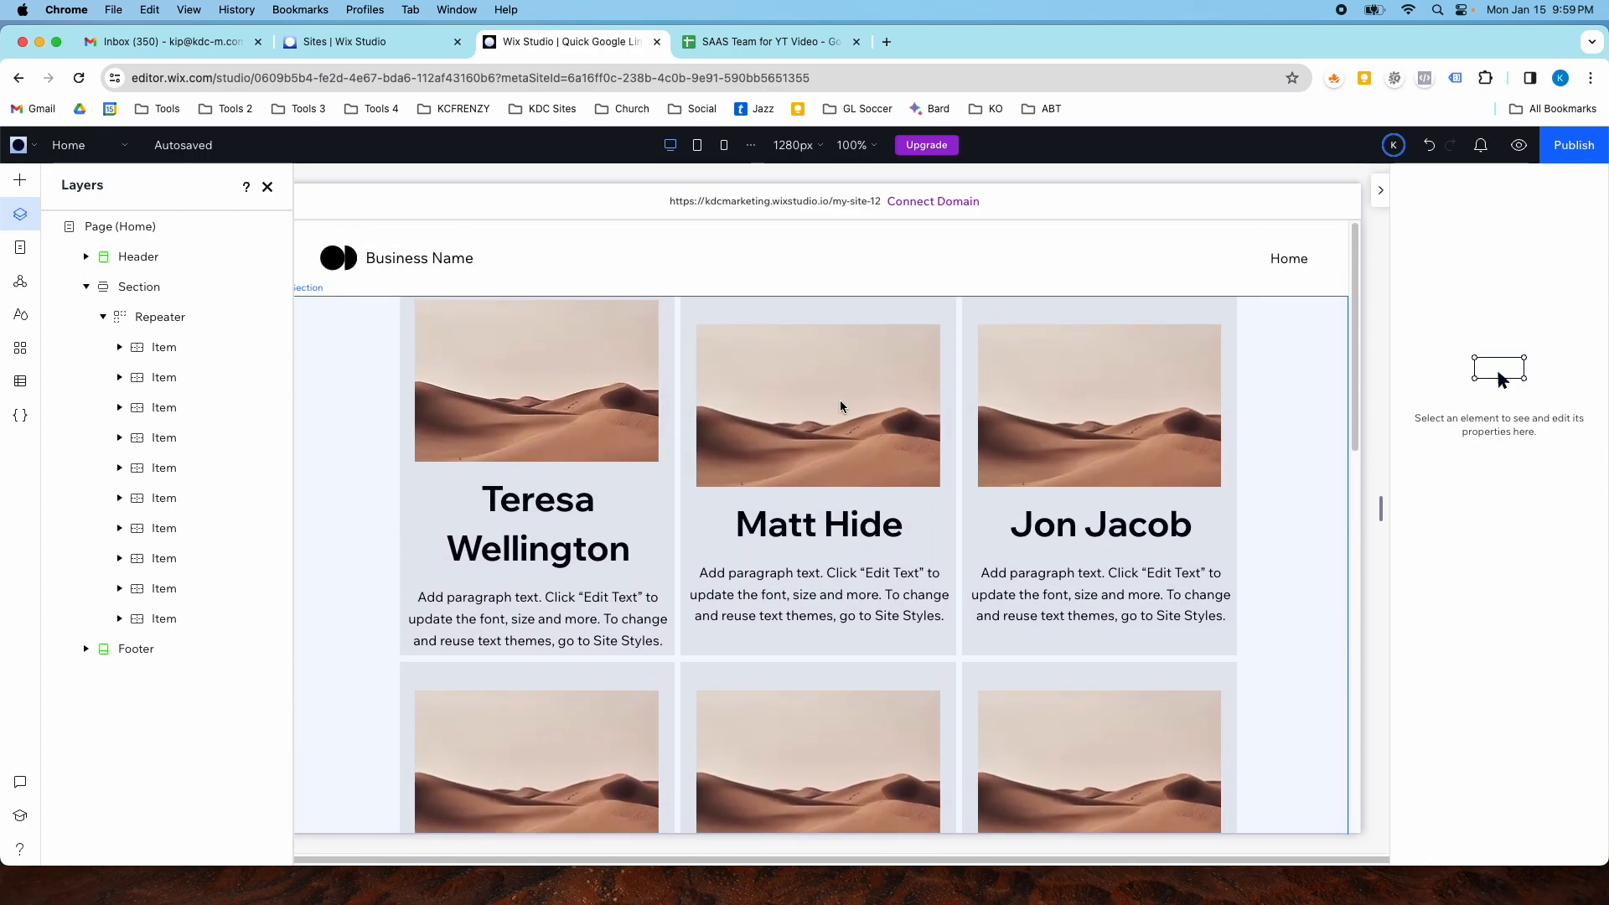
{"action": "scroll", "coordinate": [842, 406], "scroll_direction": "down", "scroll_amount": 2}
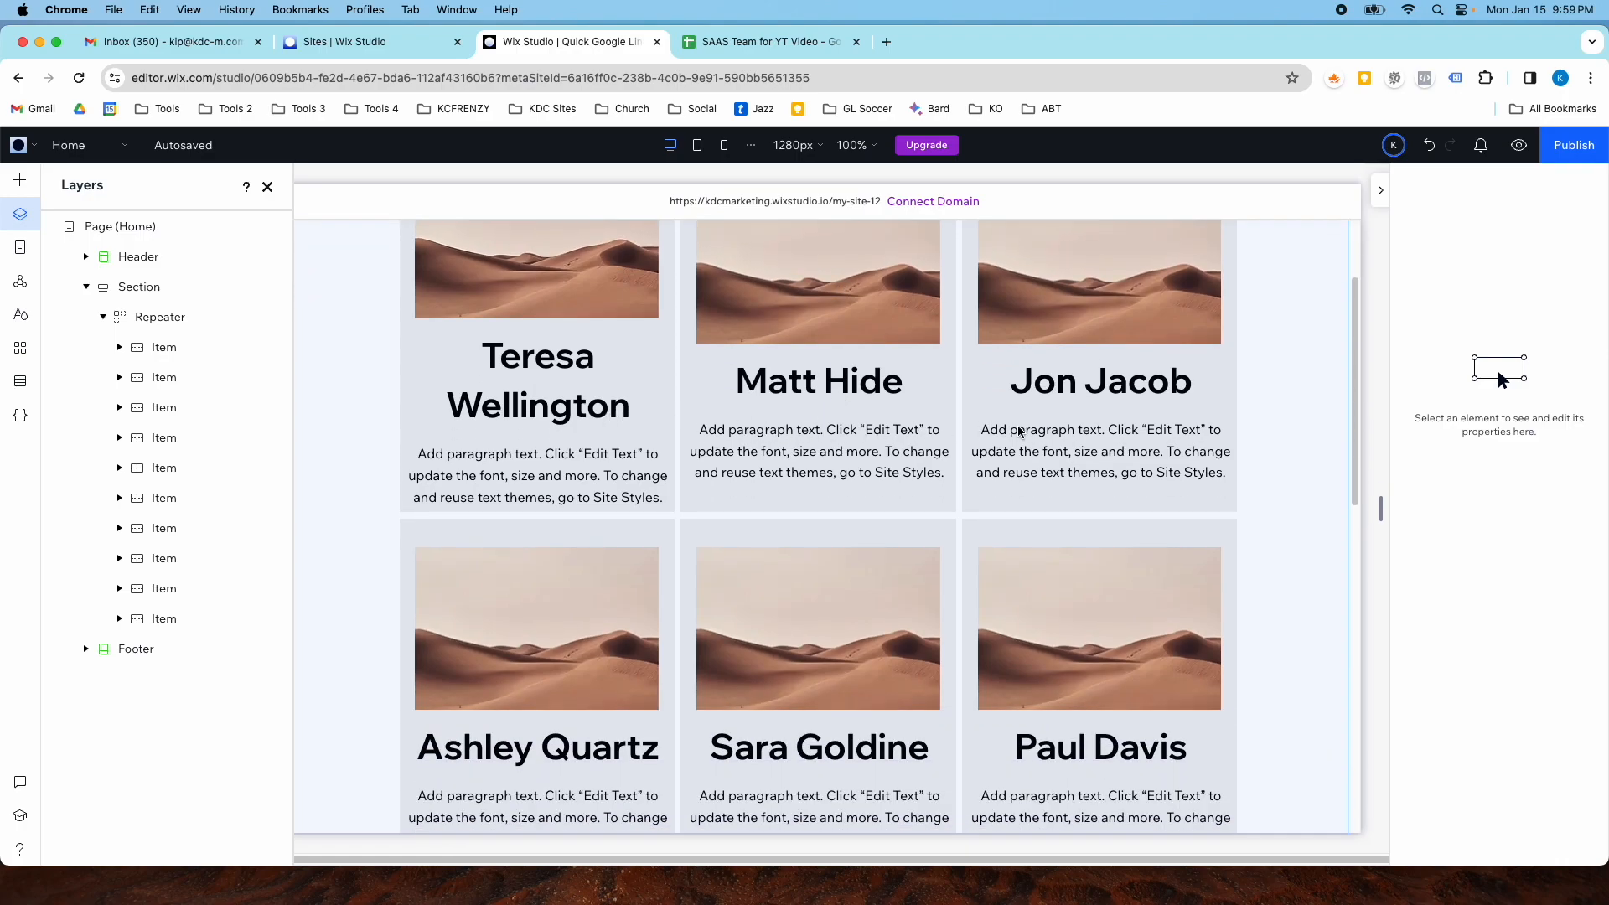
{"action": "scroll", "coordinate": [1019, 431], "scroll_direction": "down", "scroll_amount": 8}
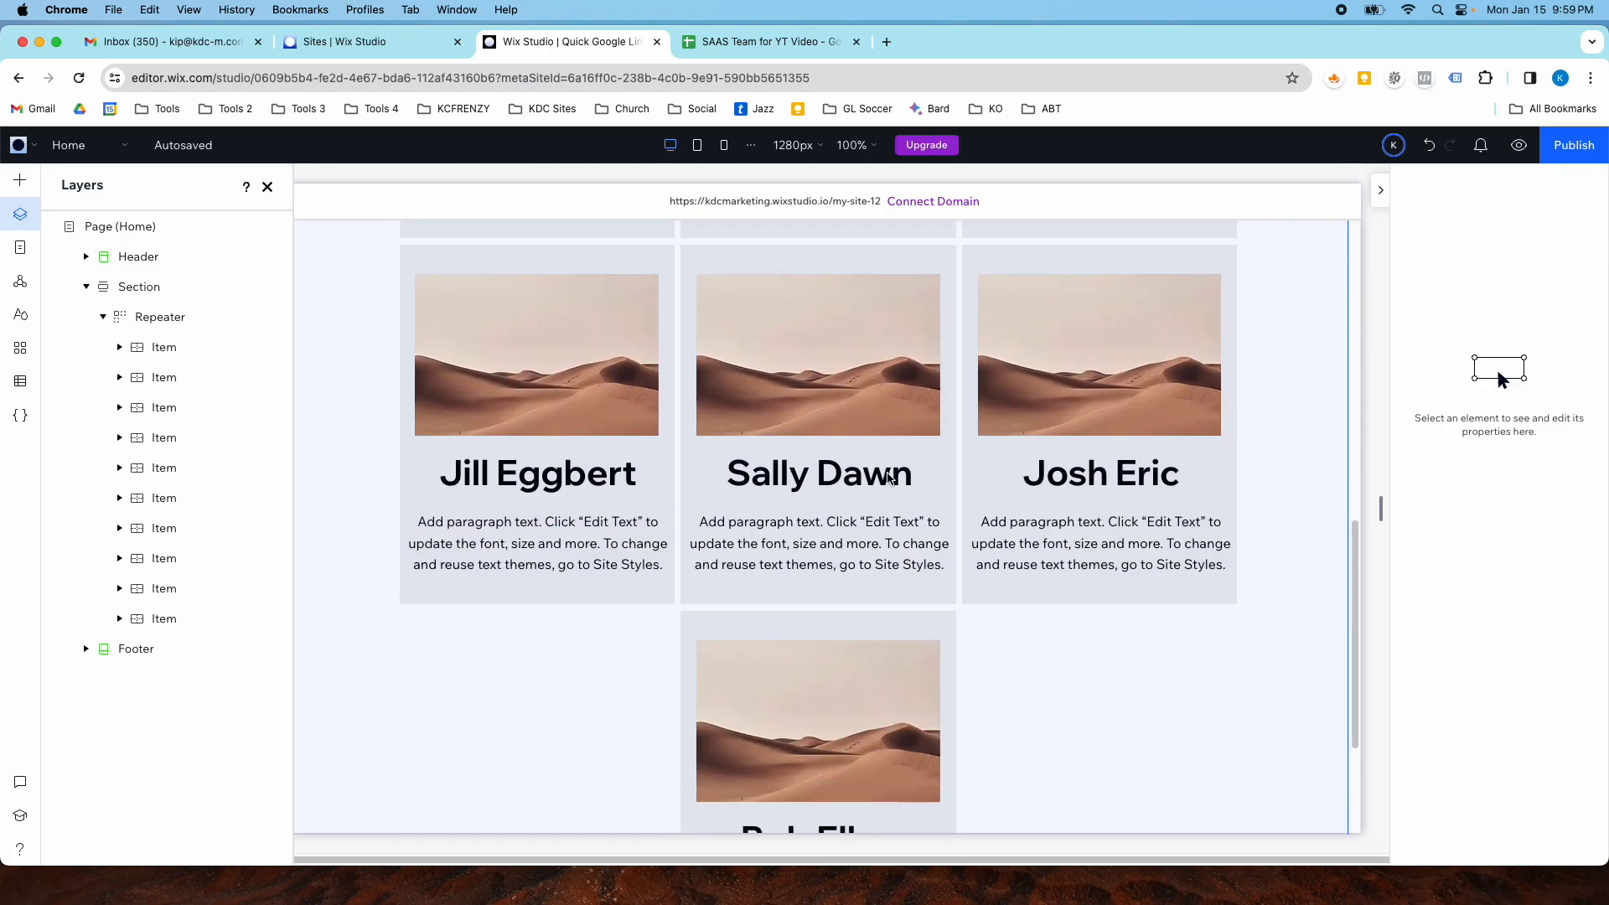
{"action": "scroll", "coordinate": [973, 433], "scroll_direction": "down", "scroll_amount": 3}
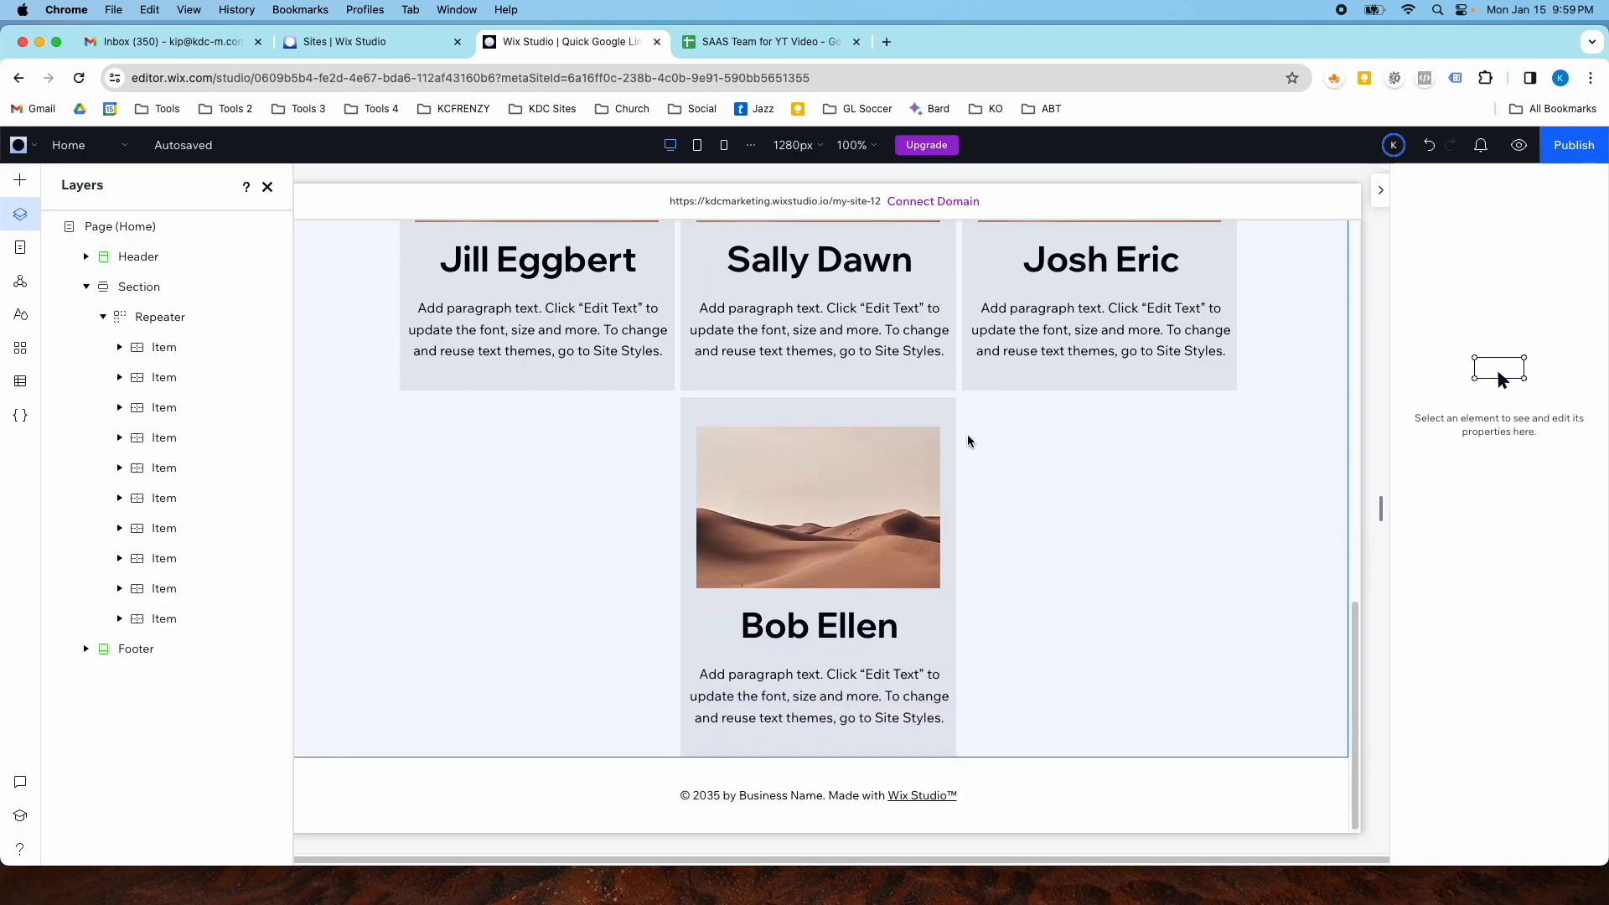
{"action": "scroll", "coordinate": [968, 442], "scroll_direction": "up", "scroll_amount": 14}
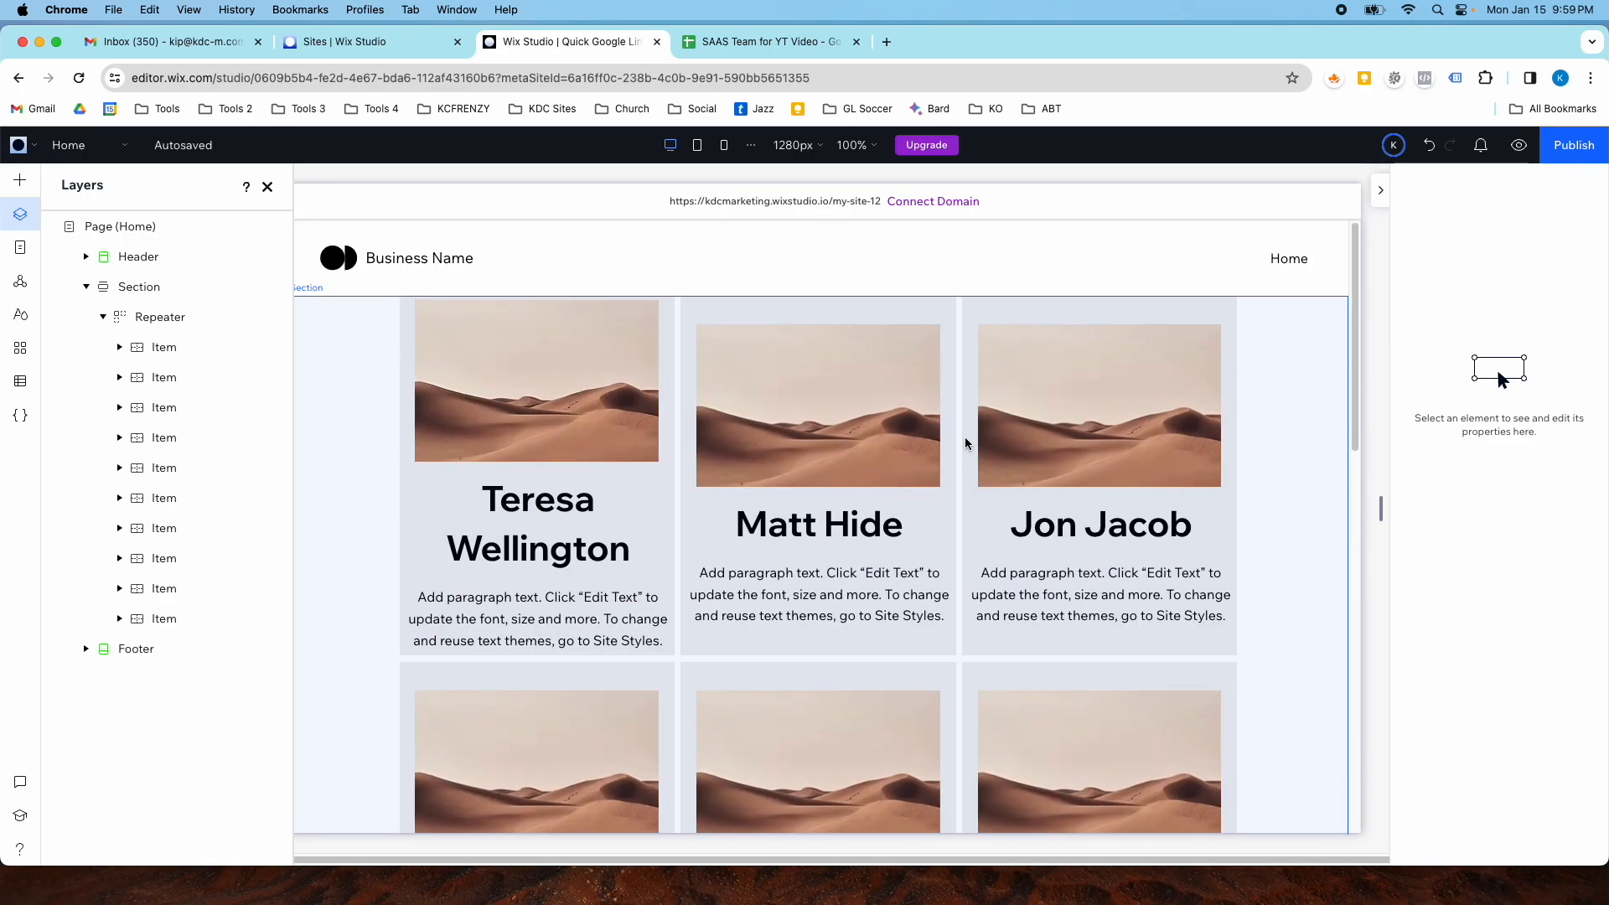
{"action": "scroll", "coordinate": [800, 474], "scroll_direction": "down", "scroll_amount": 2}
- Select the first card's paragraph text and connect it to the Role field of the Our Team dataset
{"action": "left_click", "coordinate": [746, 469]}
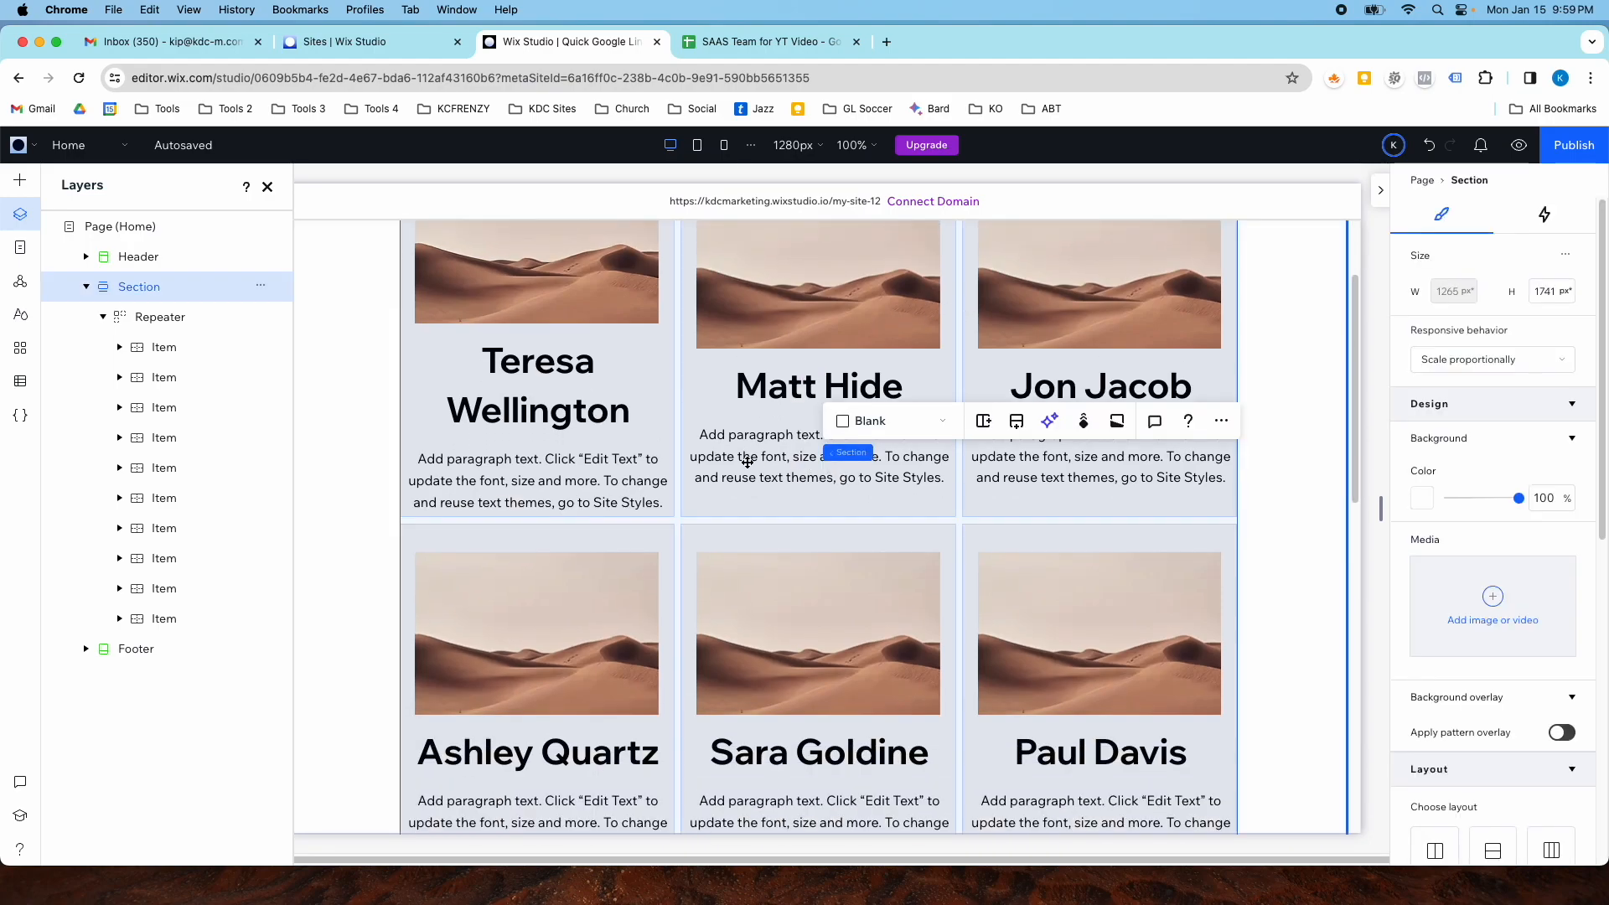
{"action": "left_click", "coordinate": [611, 459]}
{"action": "left_click", "coordinate": [548, 483]}
{"action": "left_click", "coordinate": [504, 479]}
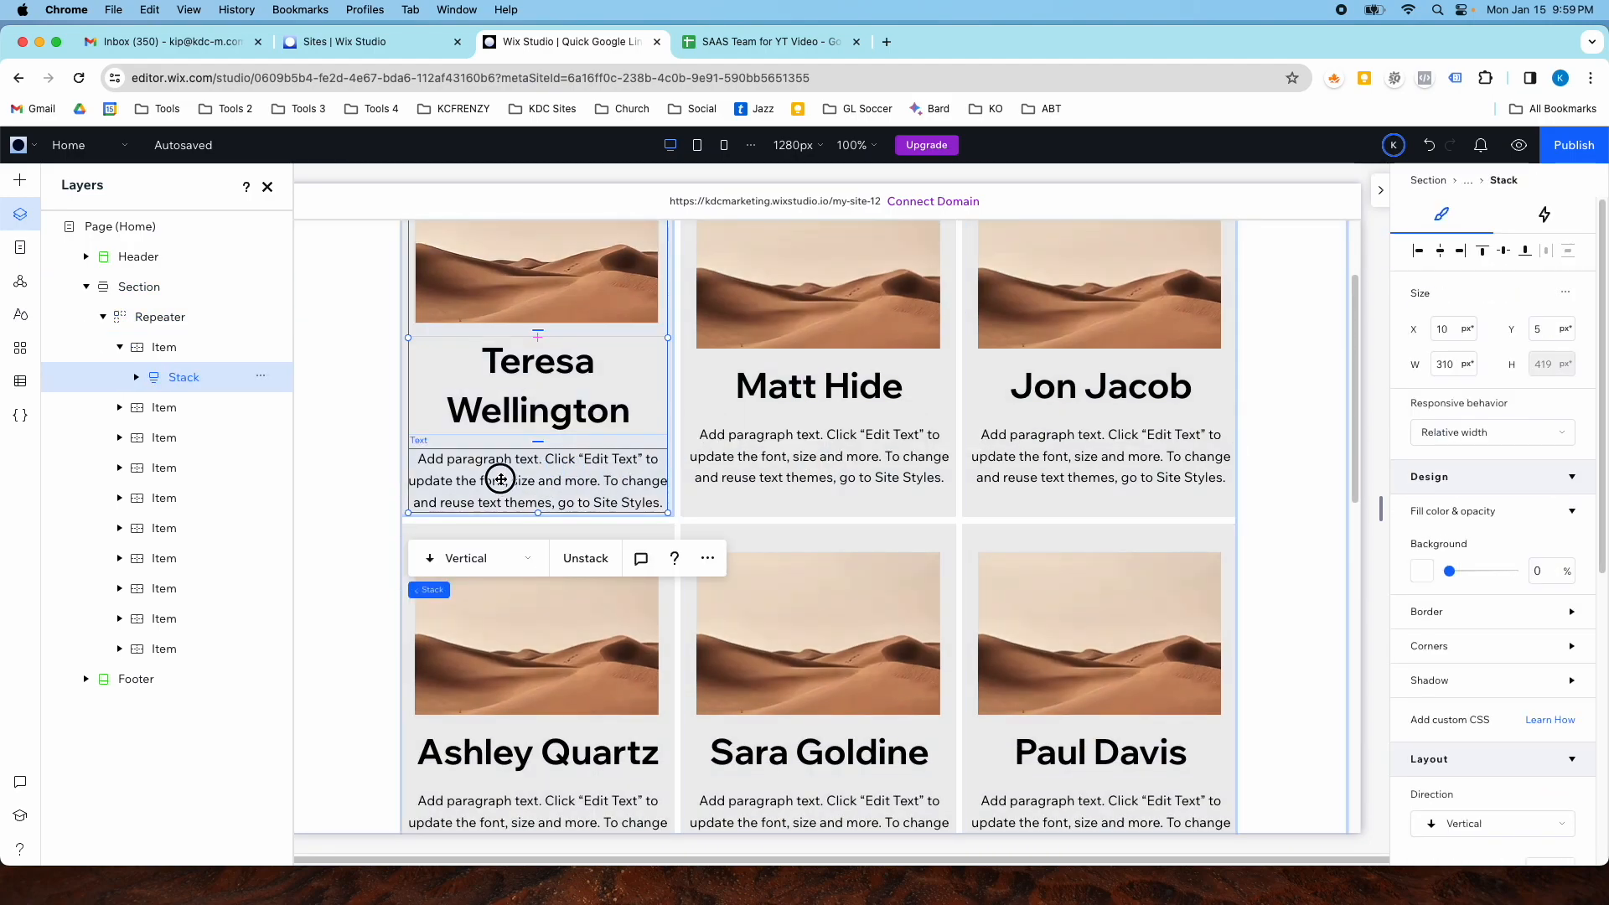
{"action": "left_click", "coordinate": [504, 478]}
{"action": "left_click", "coordinate": [1416, 465]}
{"action": "left_click", "coordinate": [1439, 557]}
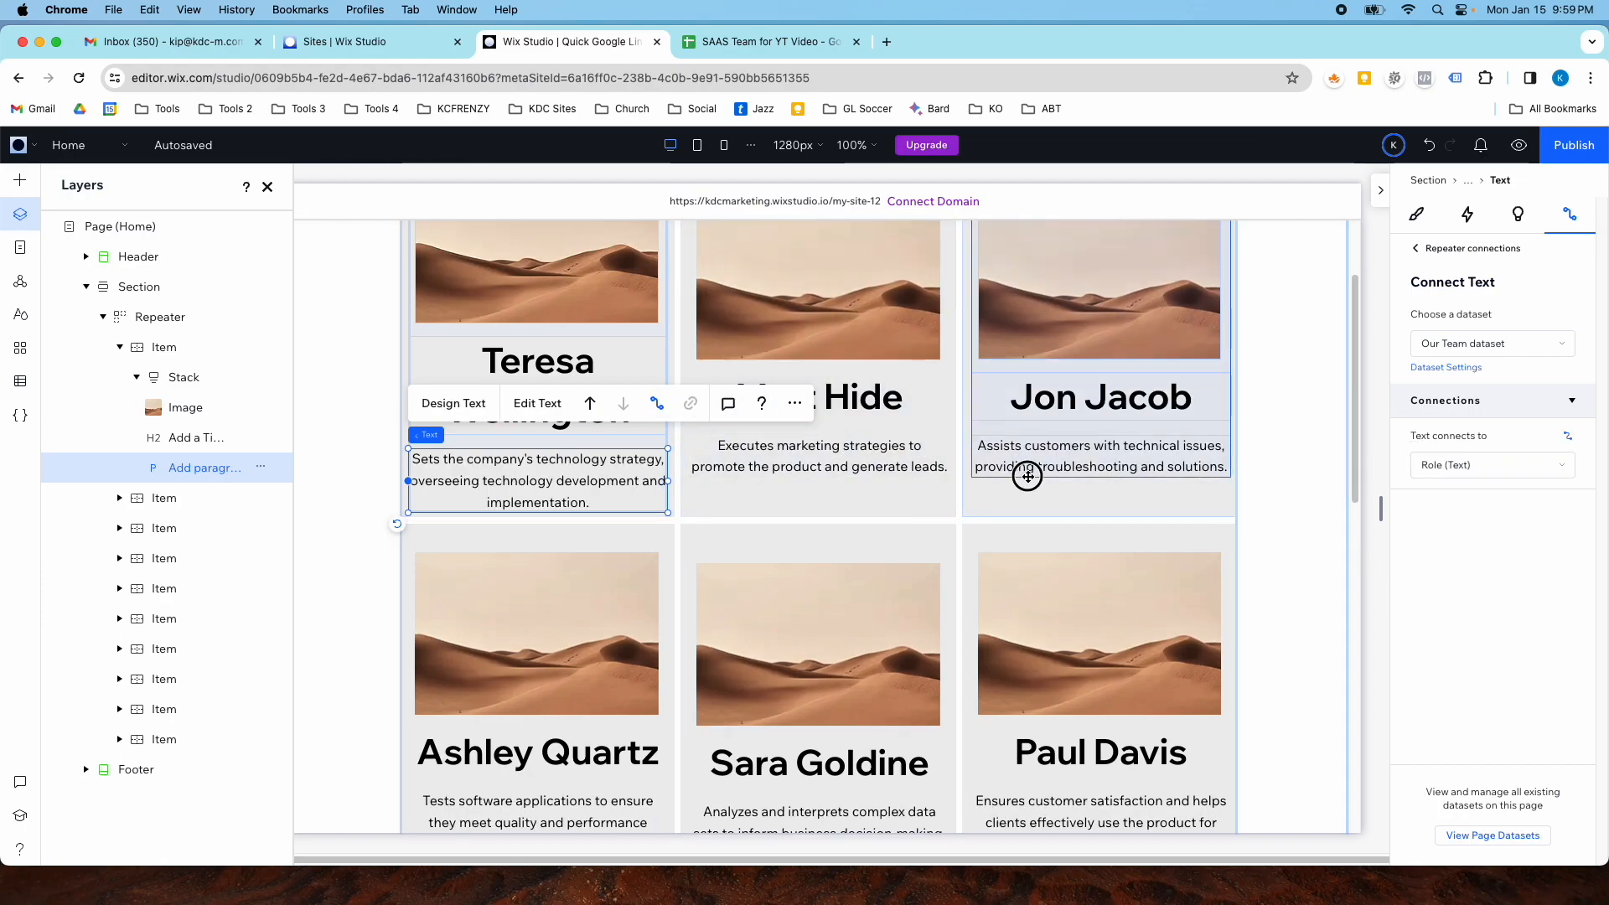
{"action": "left_click", "coordinate": [1027, 475]}
- Select the first card's stack and unstack its image, title and paragraph
{"action": "left_click", "coordinate": [545, 387]}
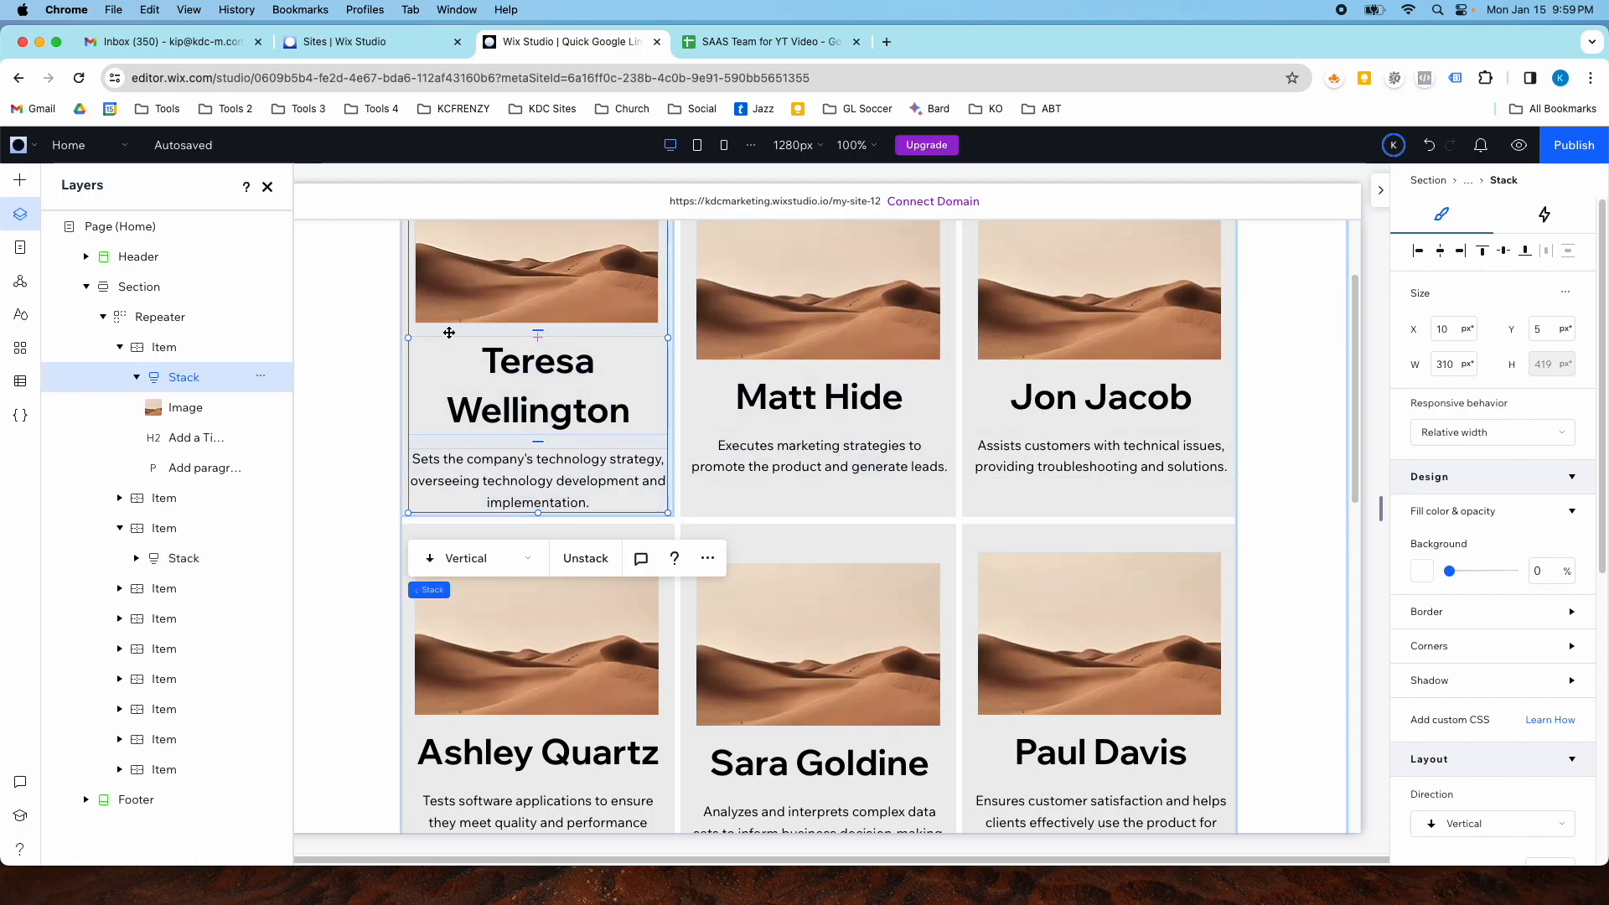
{"action": "left_click", "coordinate": [796, 434]}
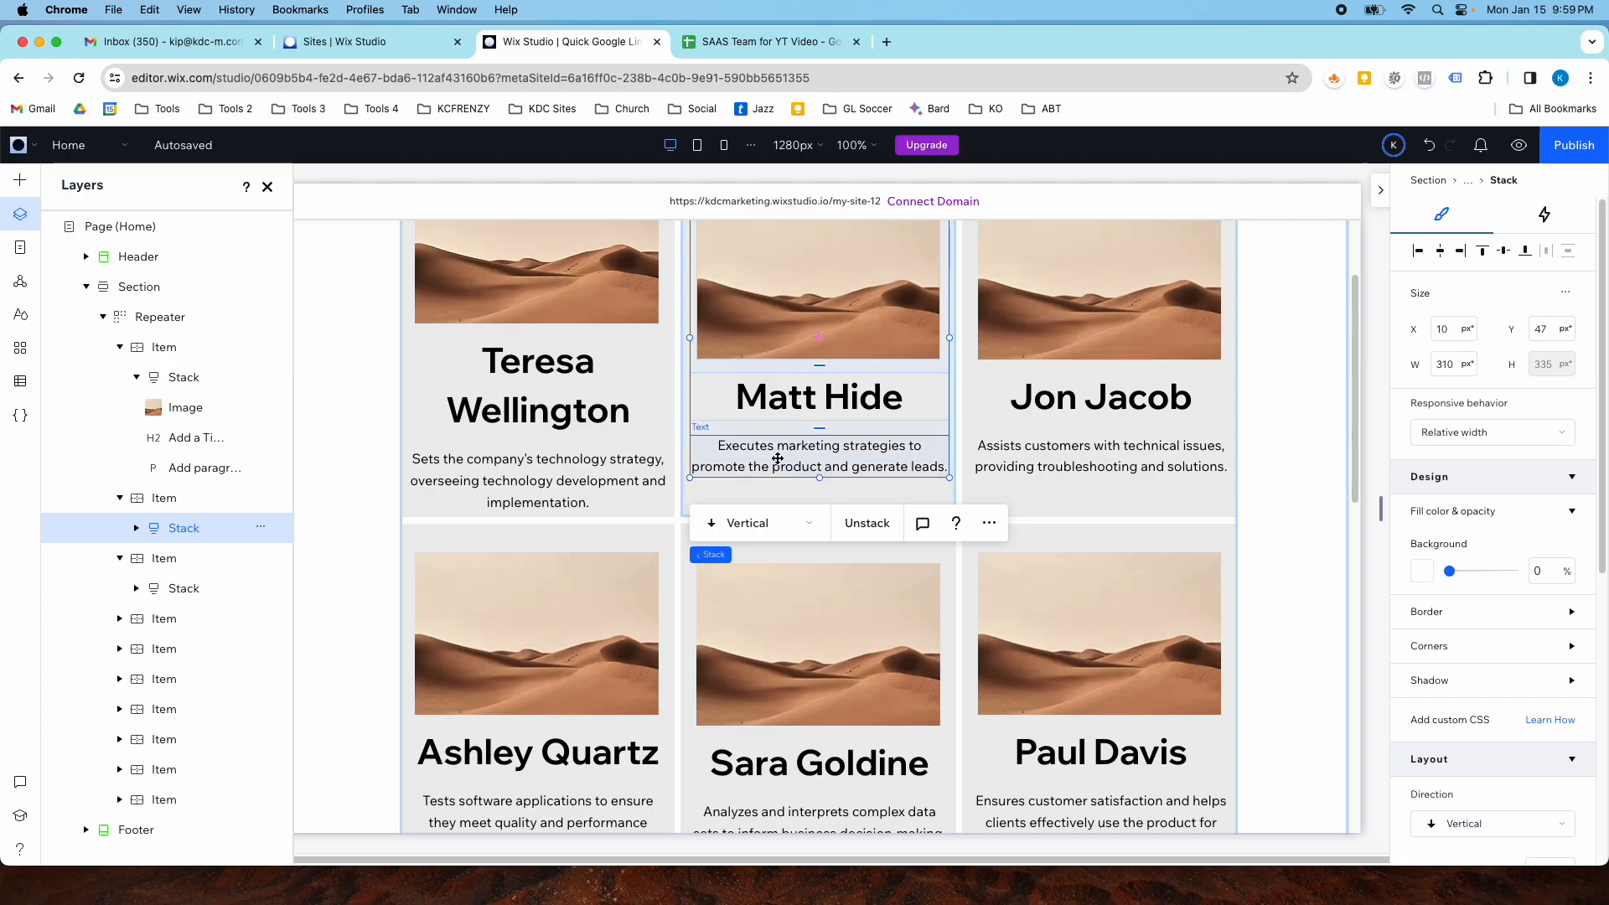
{"action": "scroll", "coordinate": [485, 433], "scroll_direction": "up", "scroll_amount": 2}
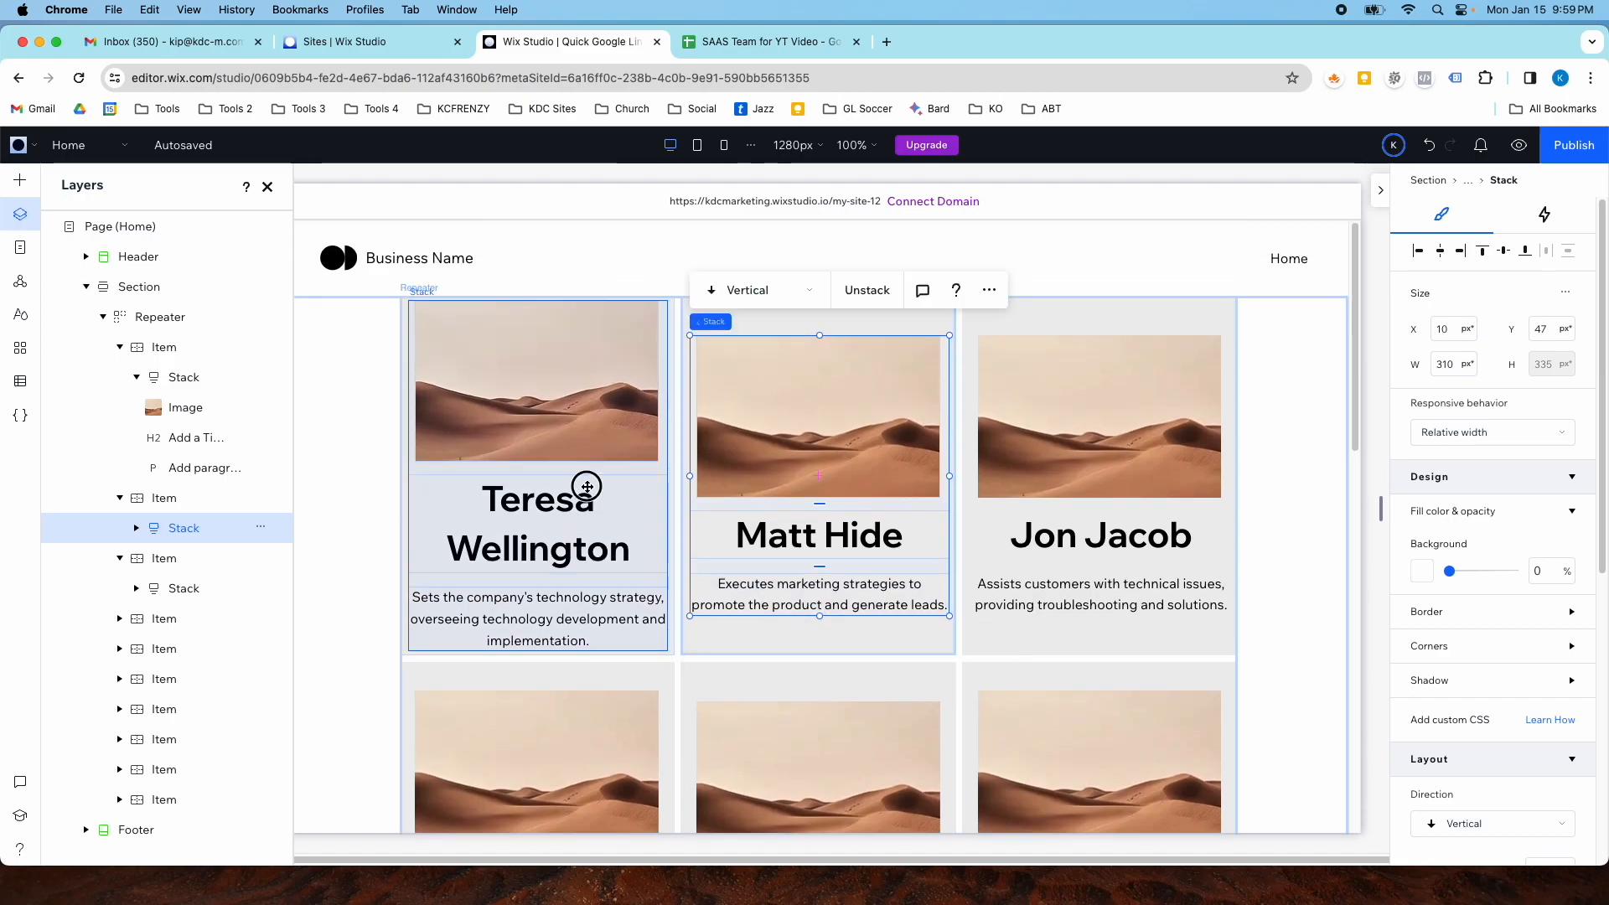
{"action": "left_click", "coordinate": [588, 490]}
{"action": "right_click", "coordinate": [593, 494]}
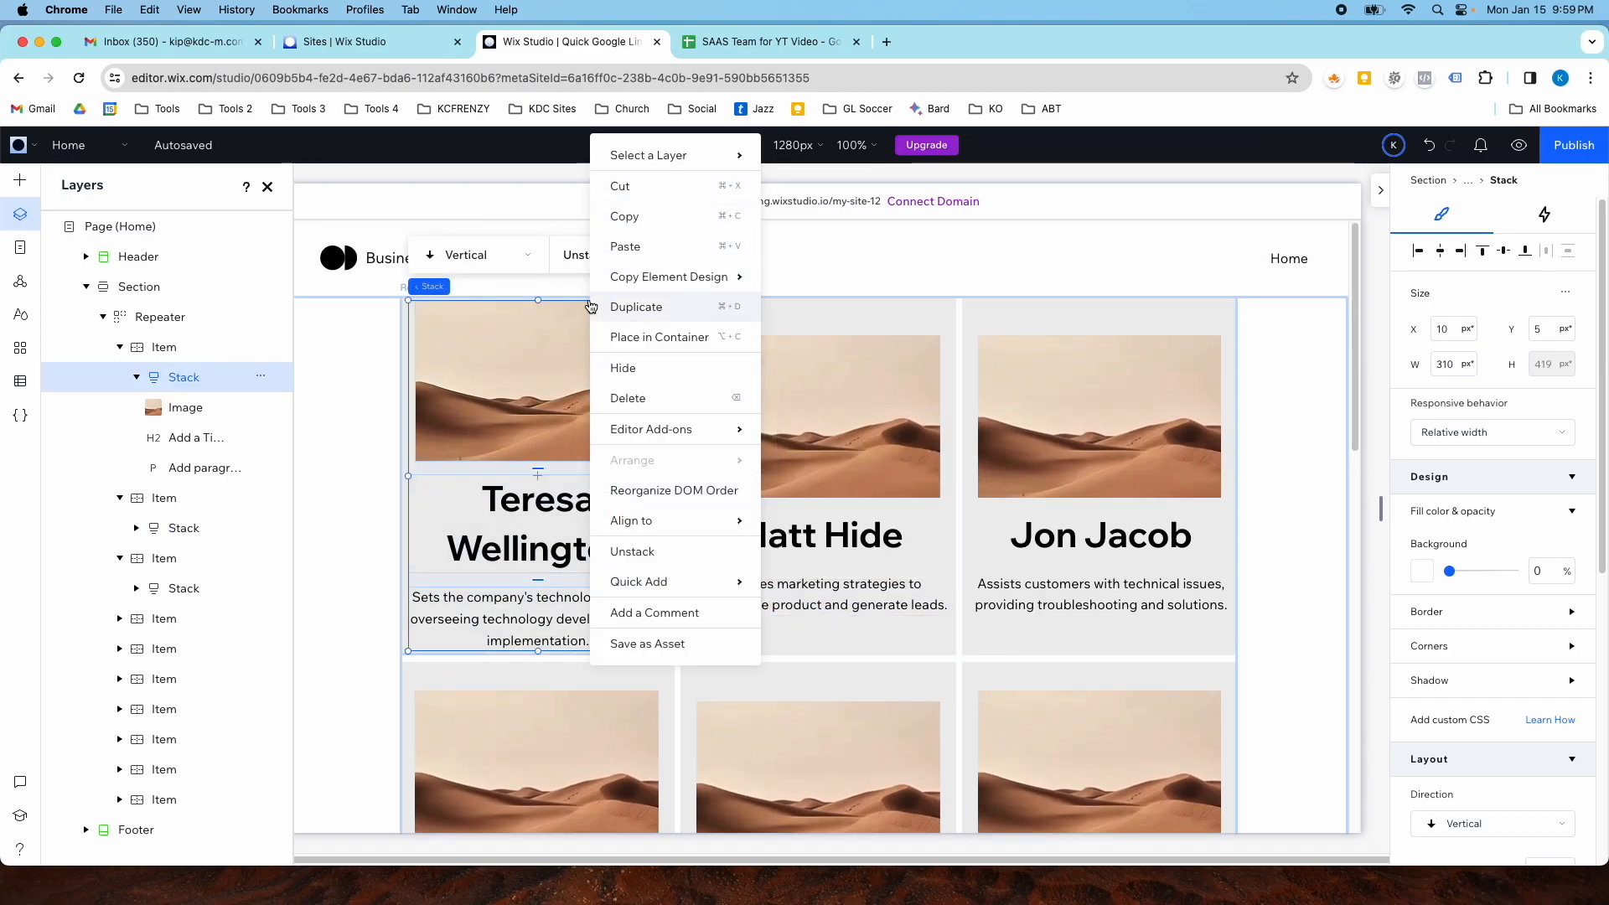
{"action": "mouse_move", "coordinate": [630, 580]}
{"action": "left_click", "coordinate": [632, 551]}
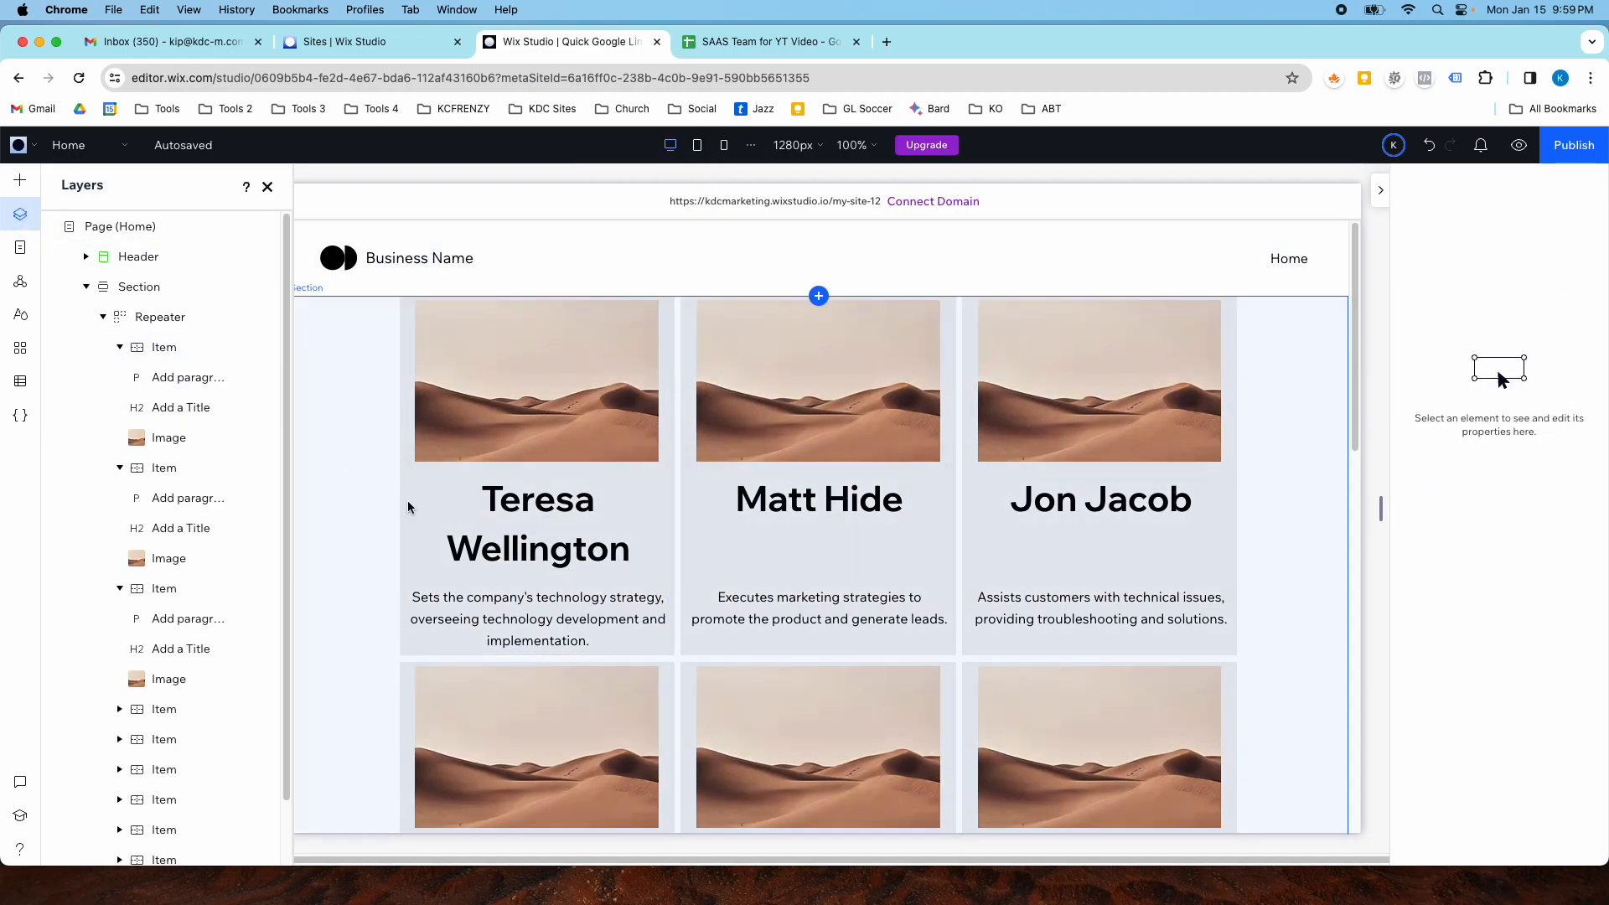
- Widen the repeater by extending its left edge to the section's edge
{"action": "left_click", "coordinate": [412, 525]}
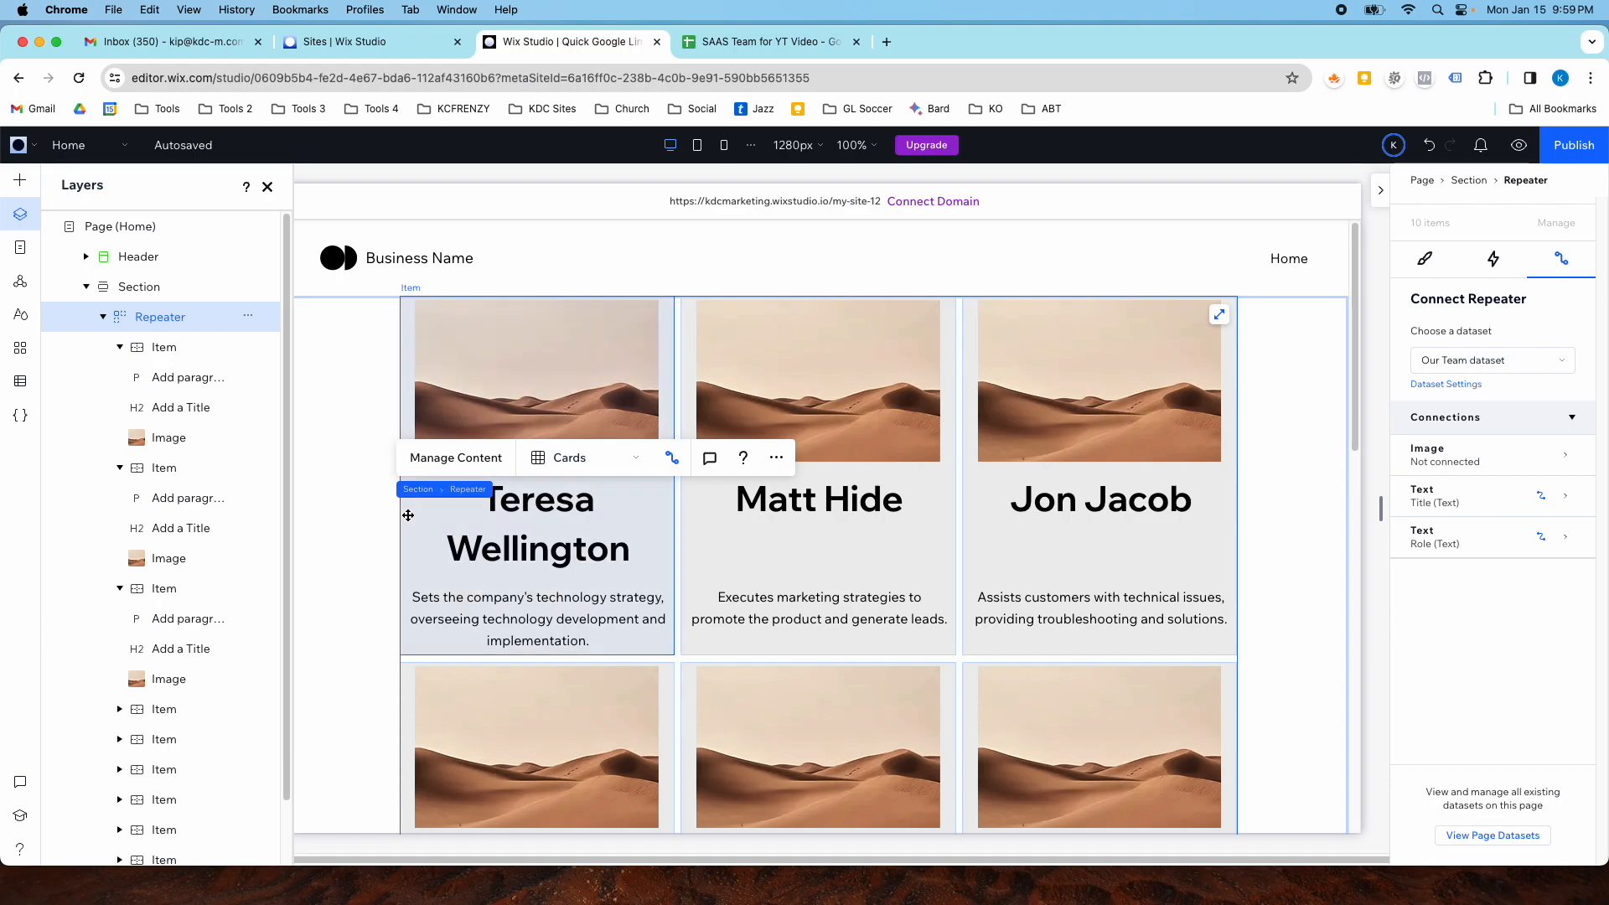
{"action": "left_click_drag", "start_coordinate": [401, 522], "coordinate": [295, 525]}
{"action": "scroll", "coordinate": [637, 511], "scroll_direction": "down", "scroll_amount": 3}
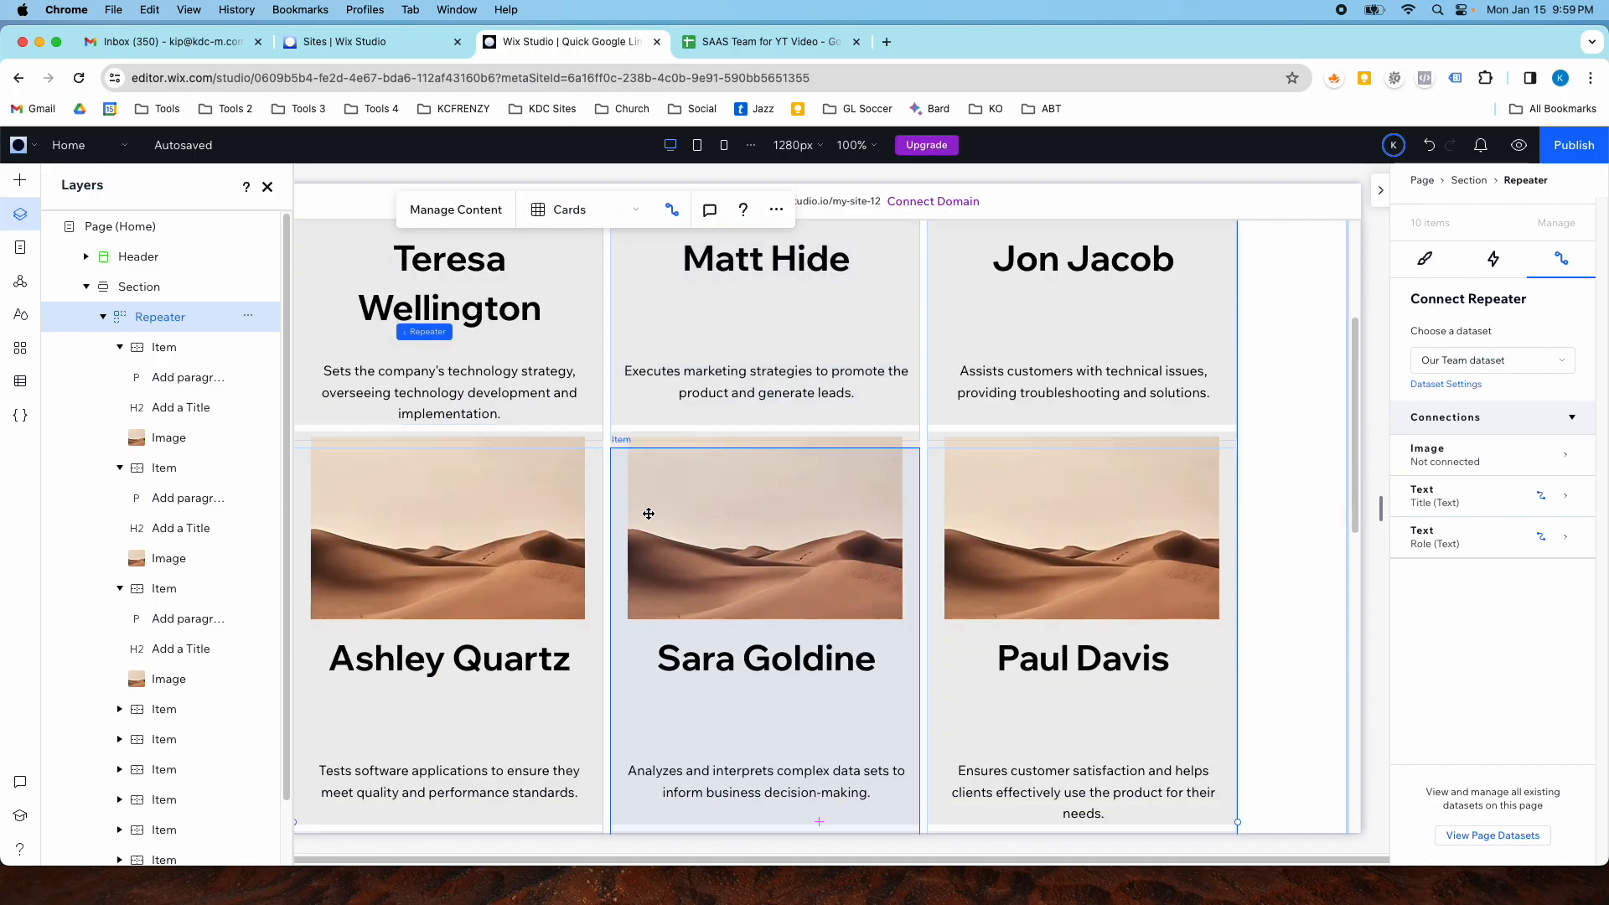
{"action": "scroll", "coordinate": [721, 300], "scroll_direction": "up", "scroll_amount": 1}
- Add a paragraph text element into the second card item of the repeater
{"action": "left_click", "coordinate": [722, 299]}
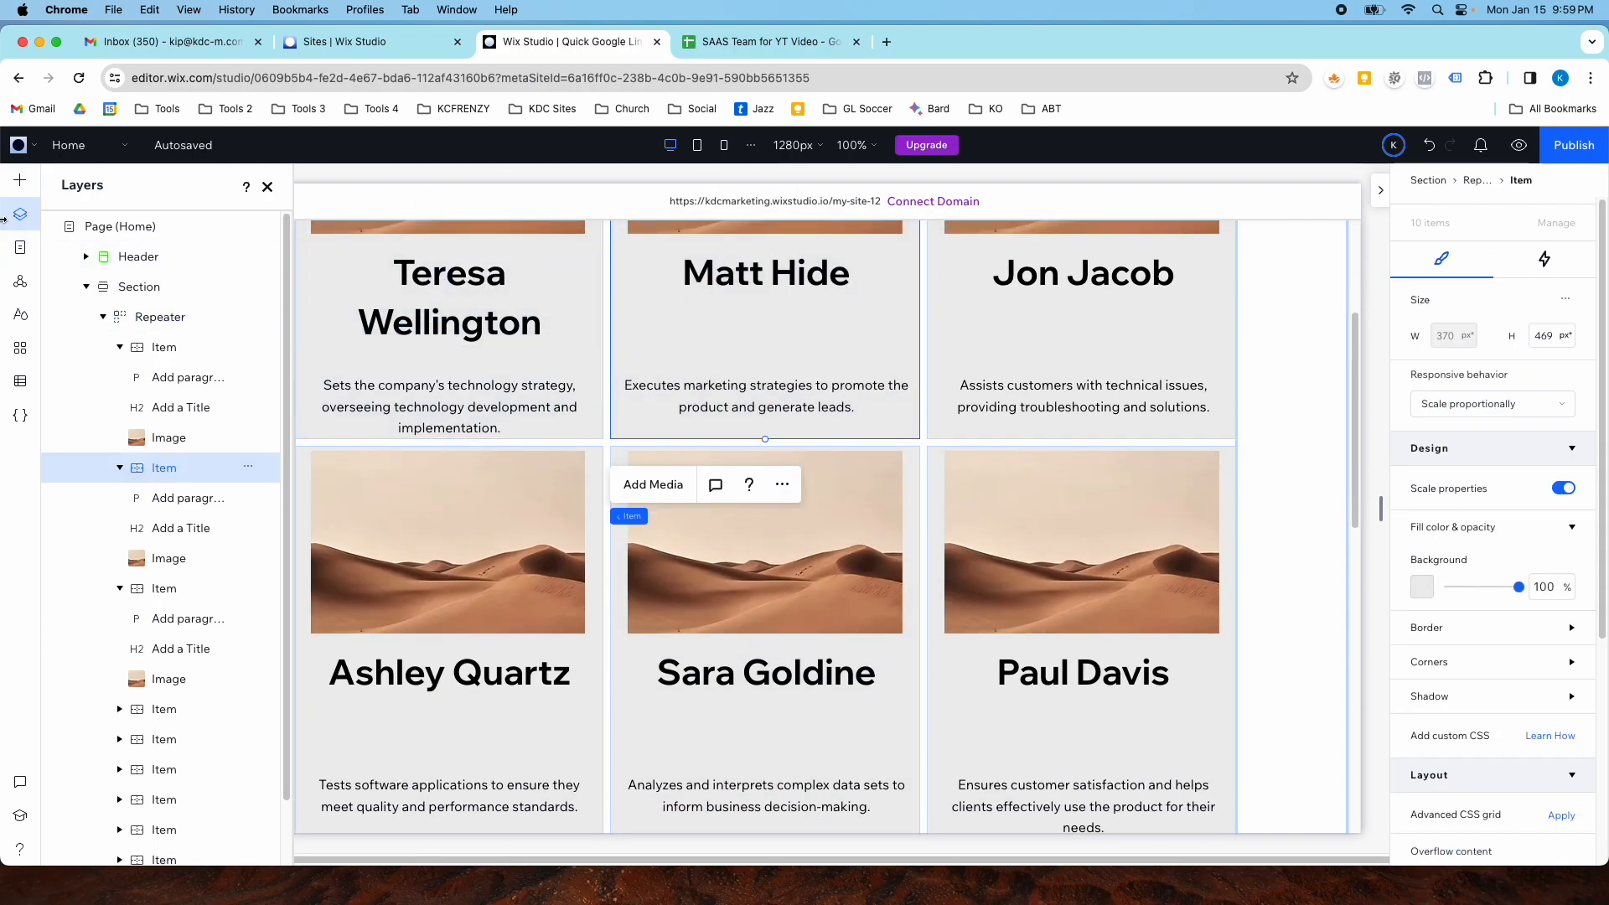
{"action": "left_click", "coordinate": [19, 182]}
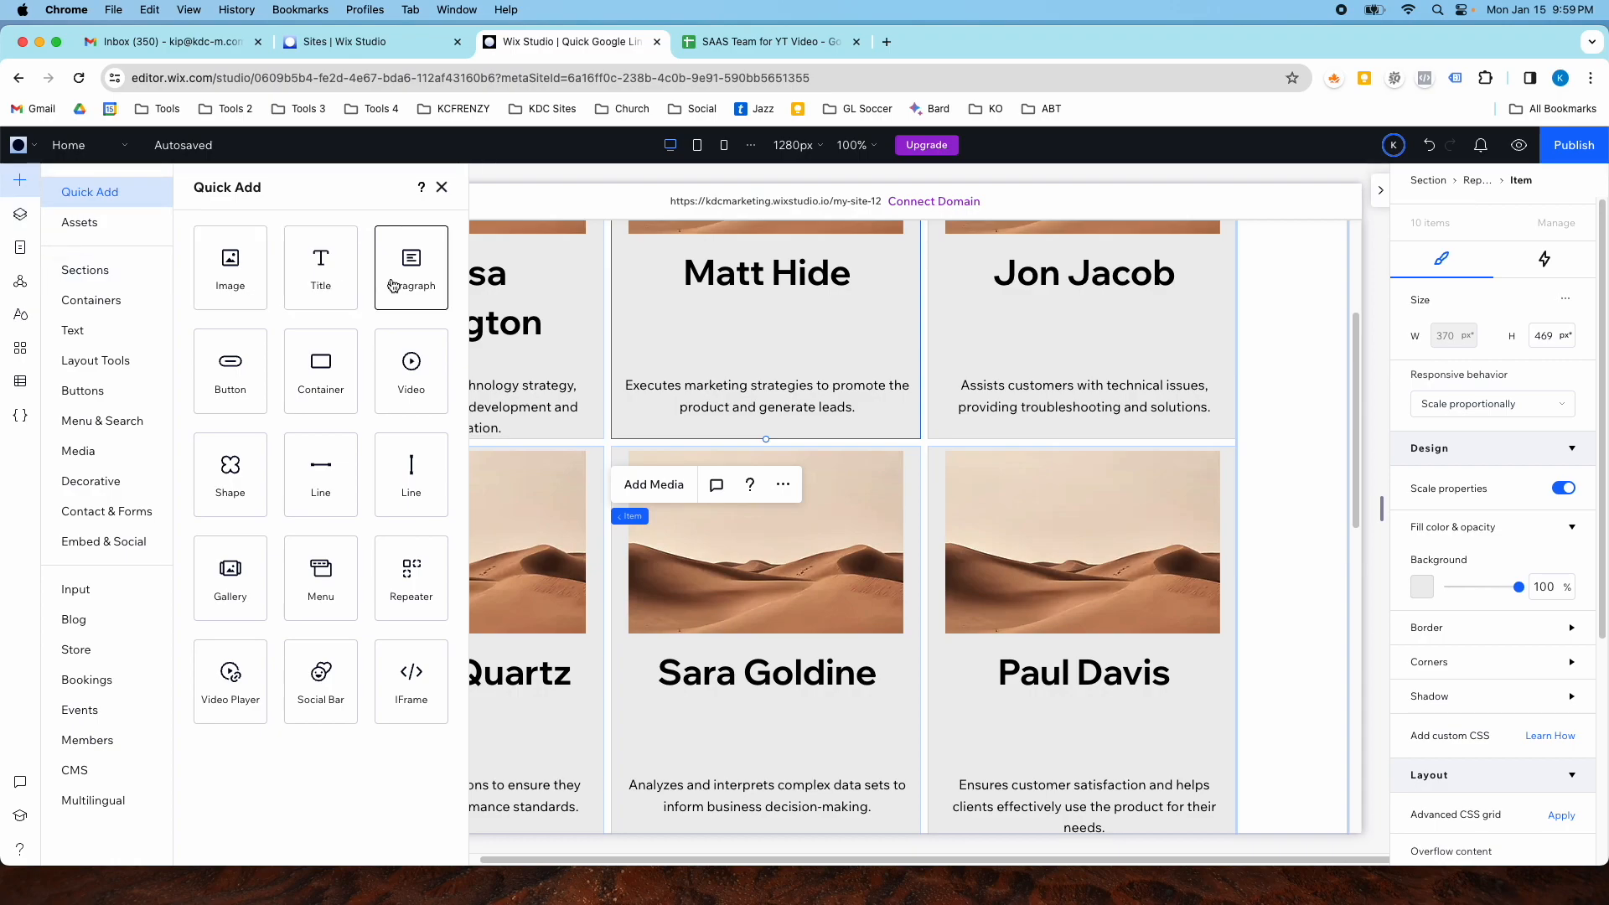
{"action": "left_click_drag", "start_coordinate": [393, 286], "coordinate": [746, 334]}
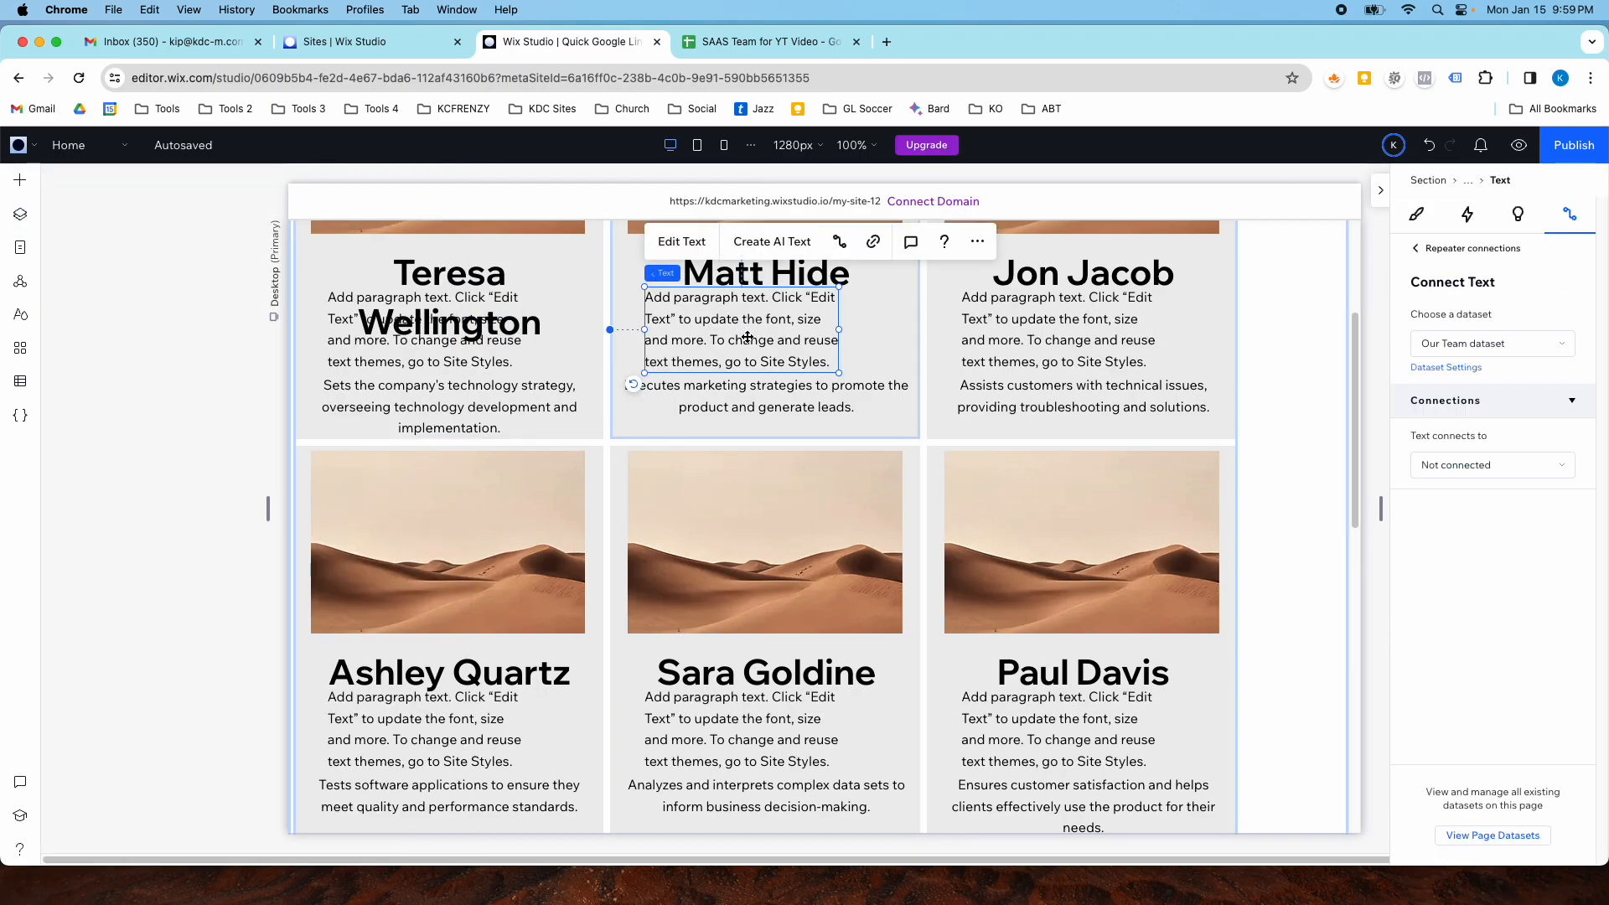
- Set the new text element's theme to Heading 6
{"action": "left_click", "coordinate": [719, 244]}
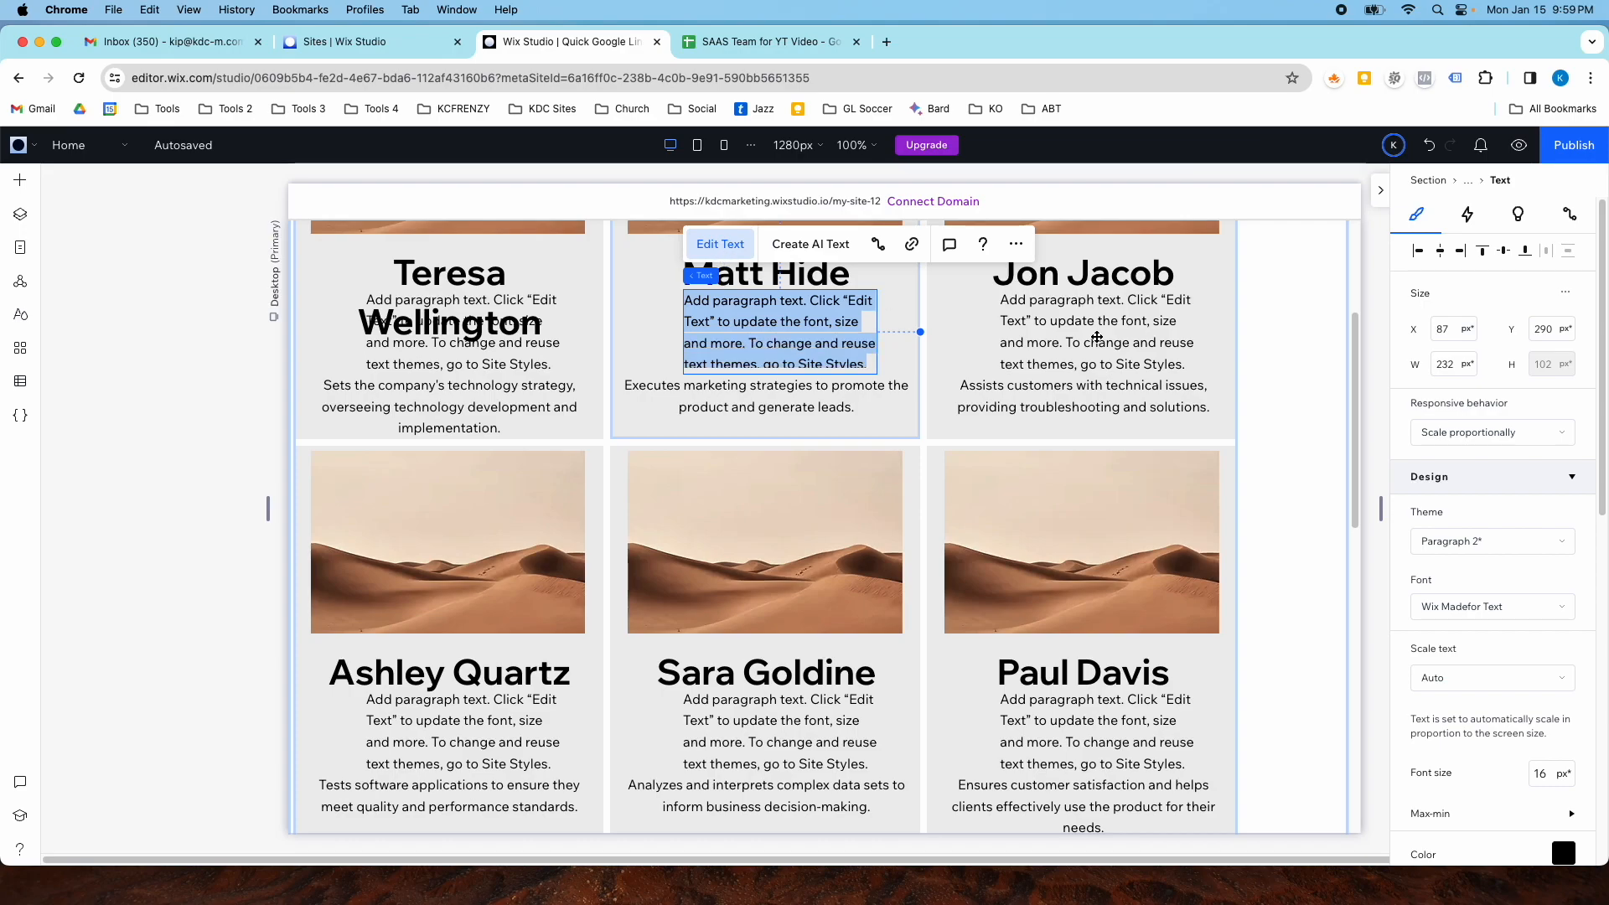
{"action": "left_click", "coordinate": [1454, 541]}
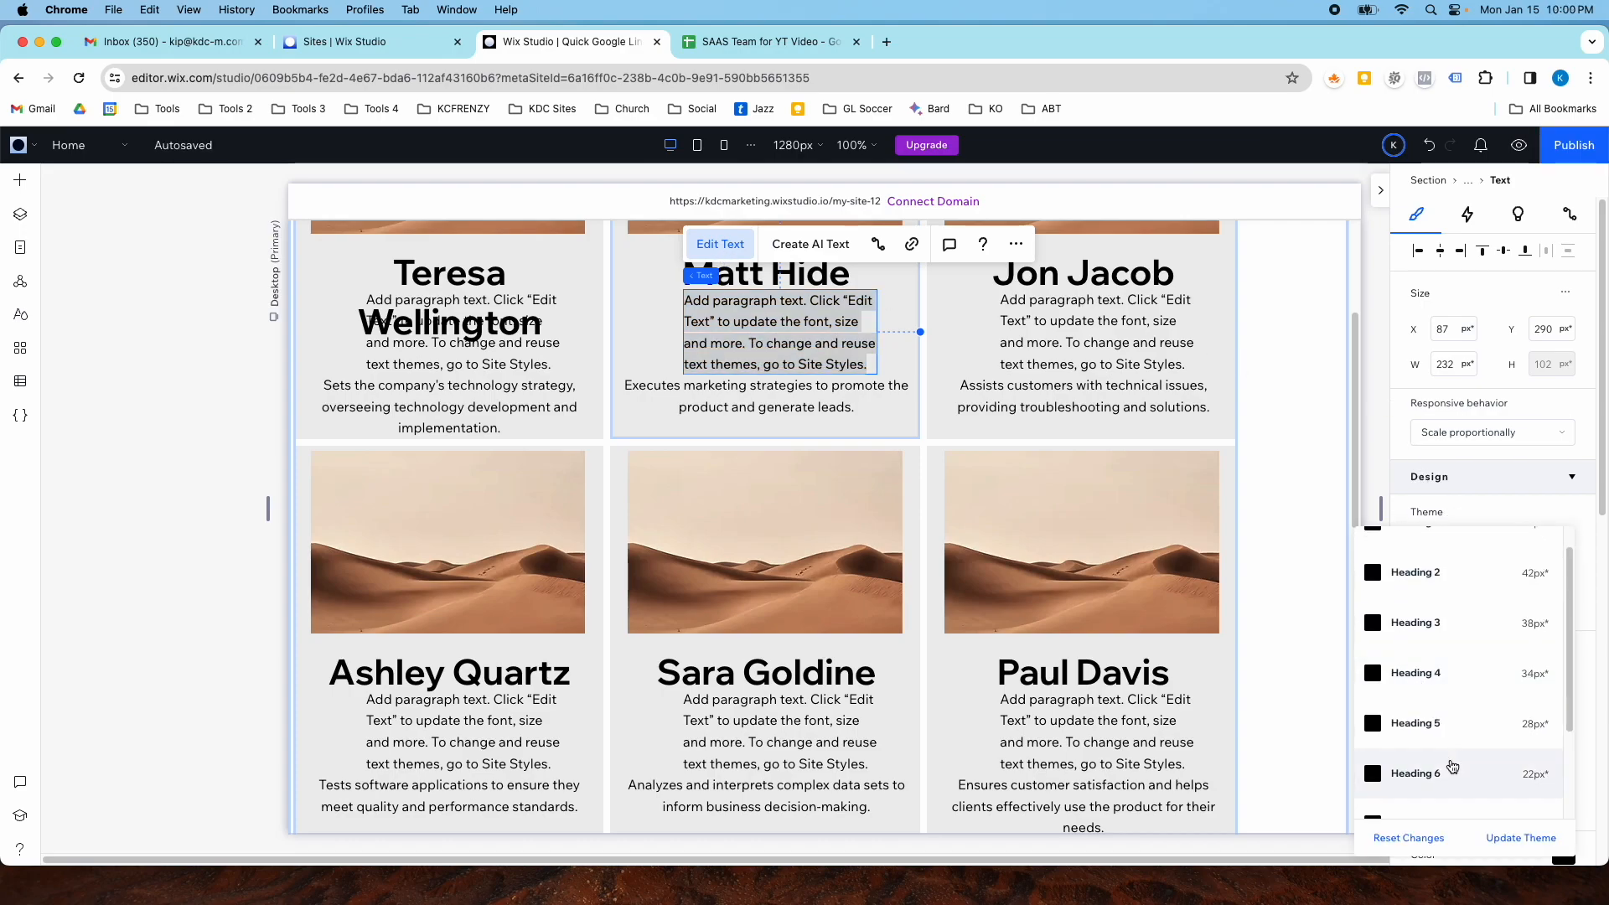
{"action": "left_click", "coordinate": [1445, 776]}
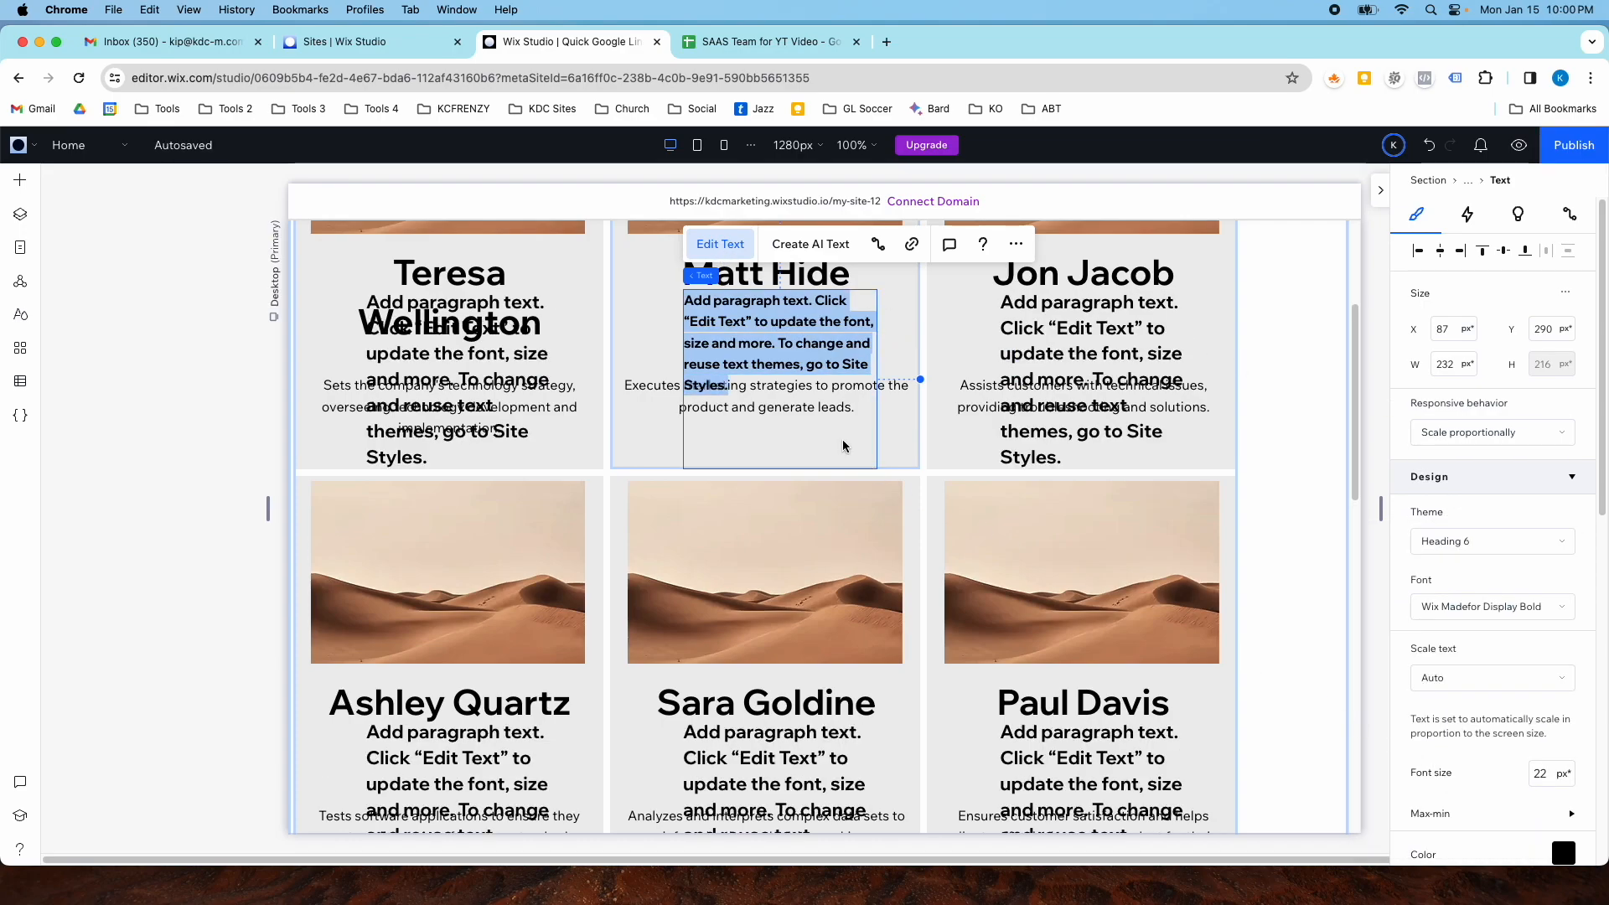
- Replace the new text element's content with "Position"
{"action": "left_click", "coordinate": [793, 321]}
{"action": "triple_click", "coordinate": [813, 342]}
{"action": "type", "text": "Name"}
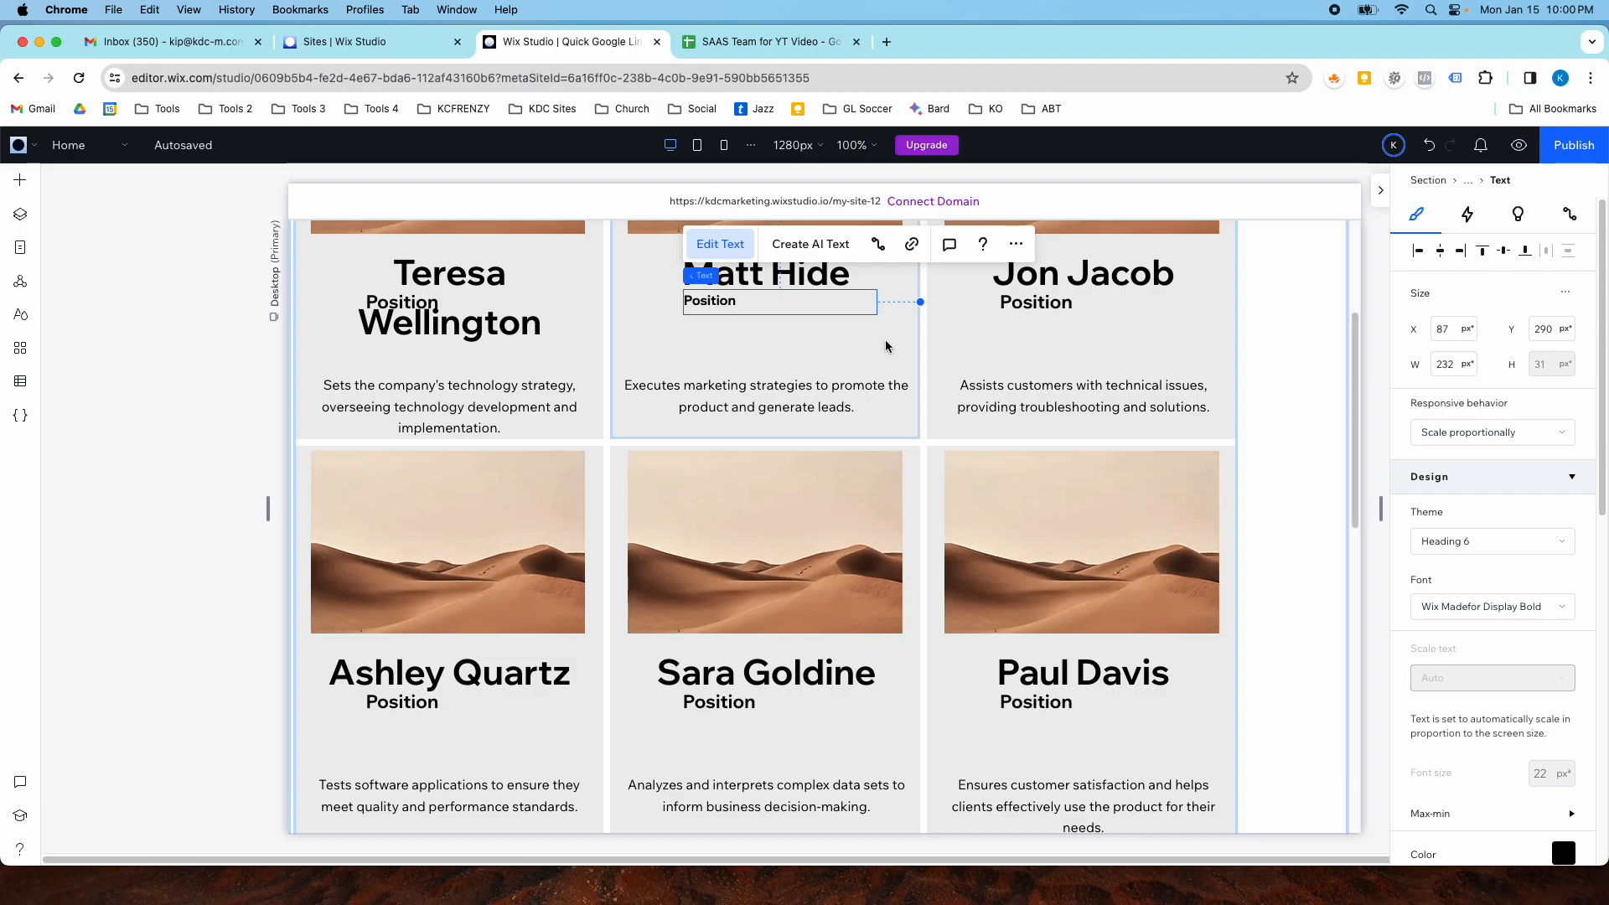
- Move the Position text below the member name and center-align it
{"action": "left_click", "coordinate": [748, 341]}
{"action": "left_click_drag", "start_coordinate": [737, 307], "coordinate": [741, 336]}
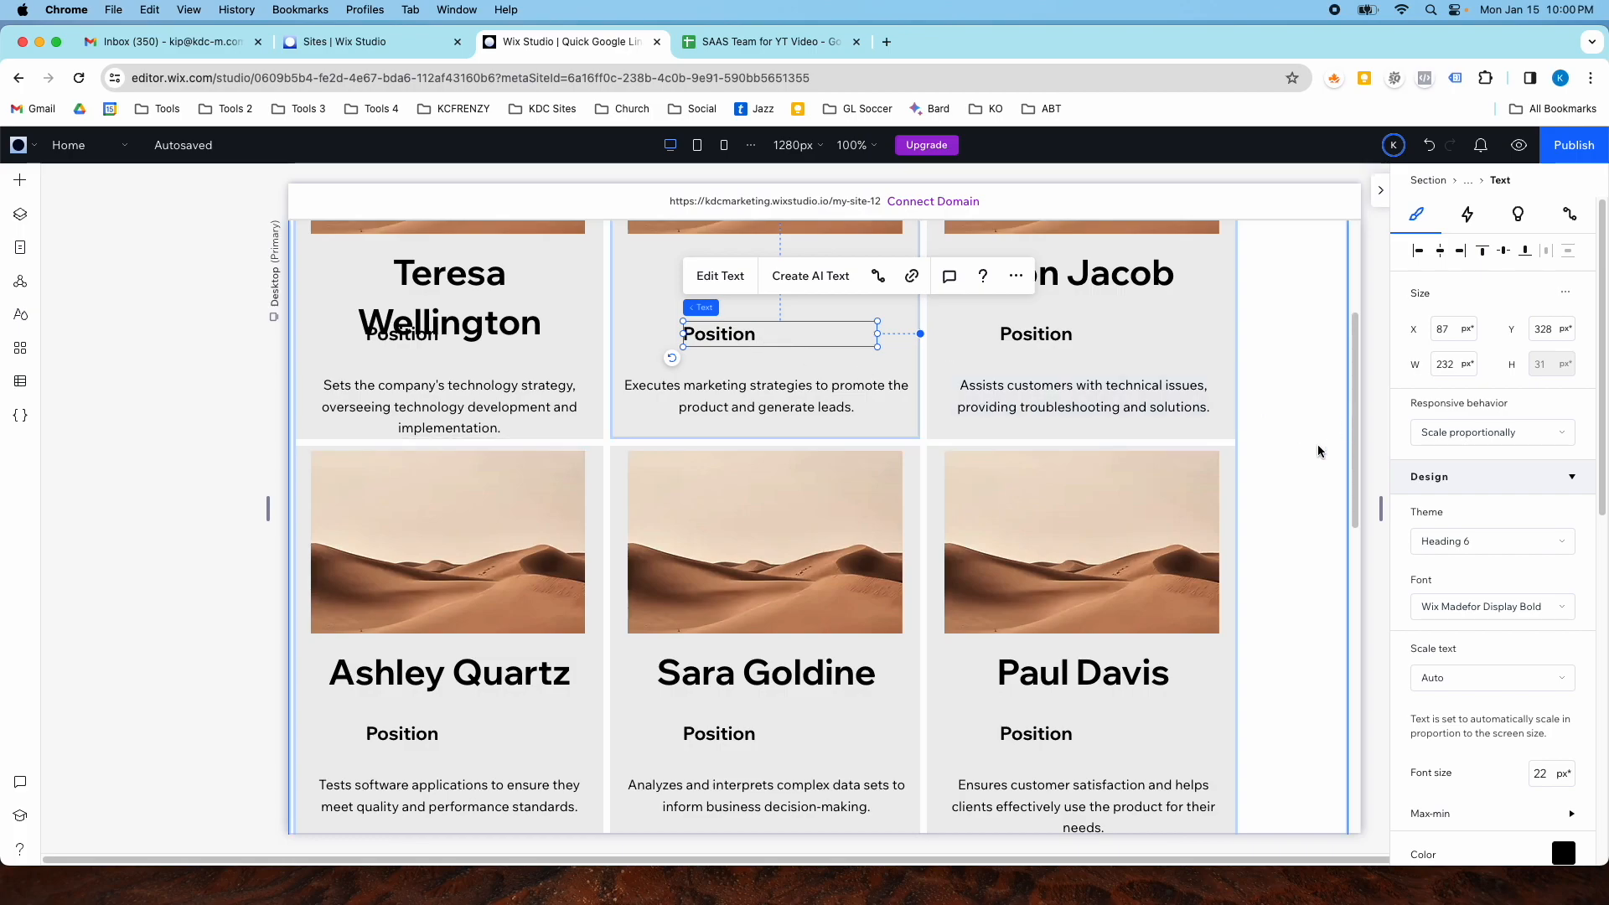
{"action": "scroll", "coordinate": [1436, 672], "scroll_direction": "down", "scroll_amount": 5}
{"action": "left_click", "coordinate": [1455, 730]}
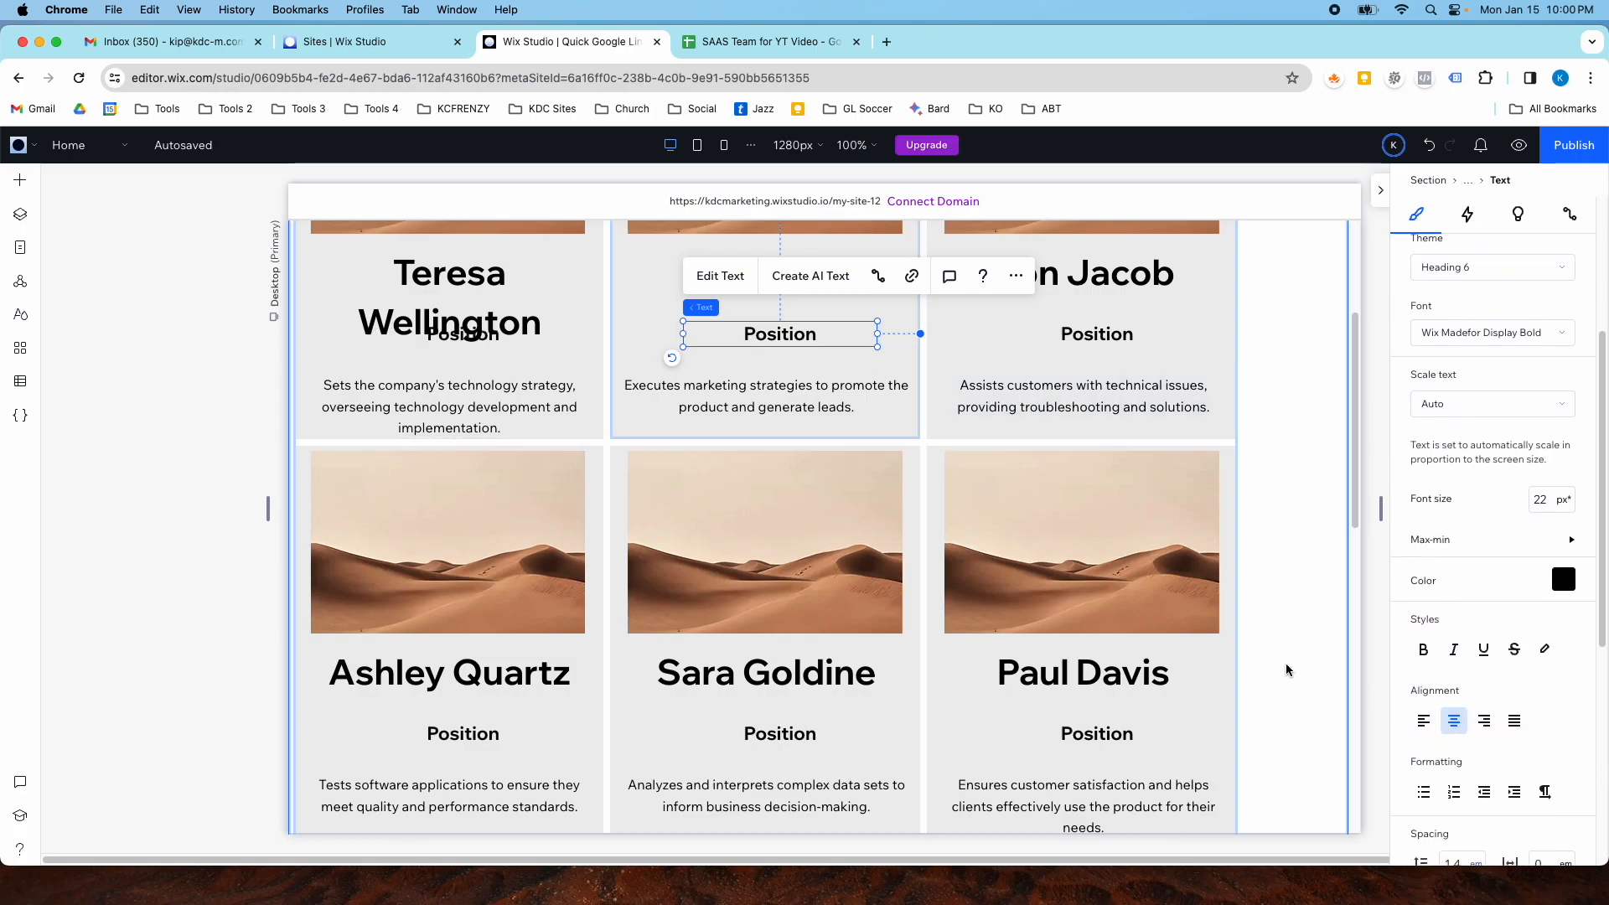
{"action": "left_click_drag", "start_coordinate": [794, 345], "coordinate": [794, 342]}
- Select the card's image, name, Position text and description together and stack them
{"action": "left_click", "coordinate": [775, 386]}
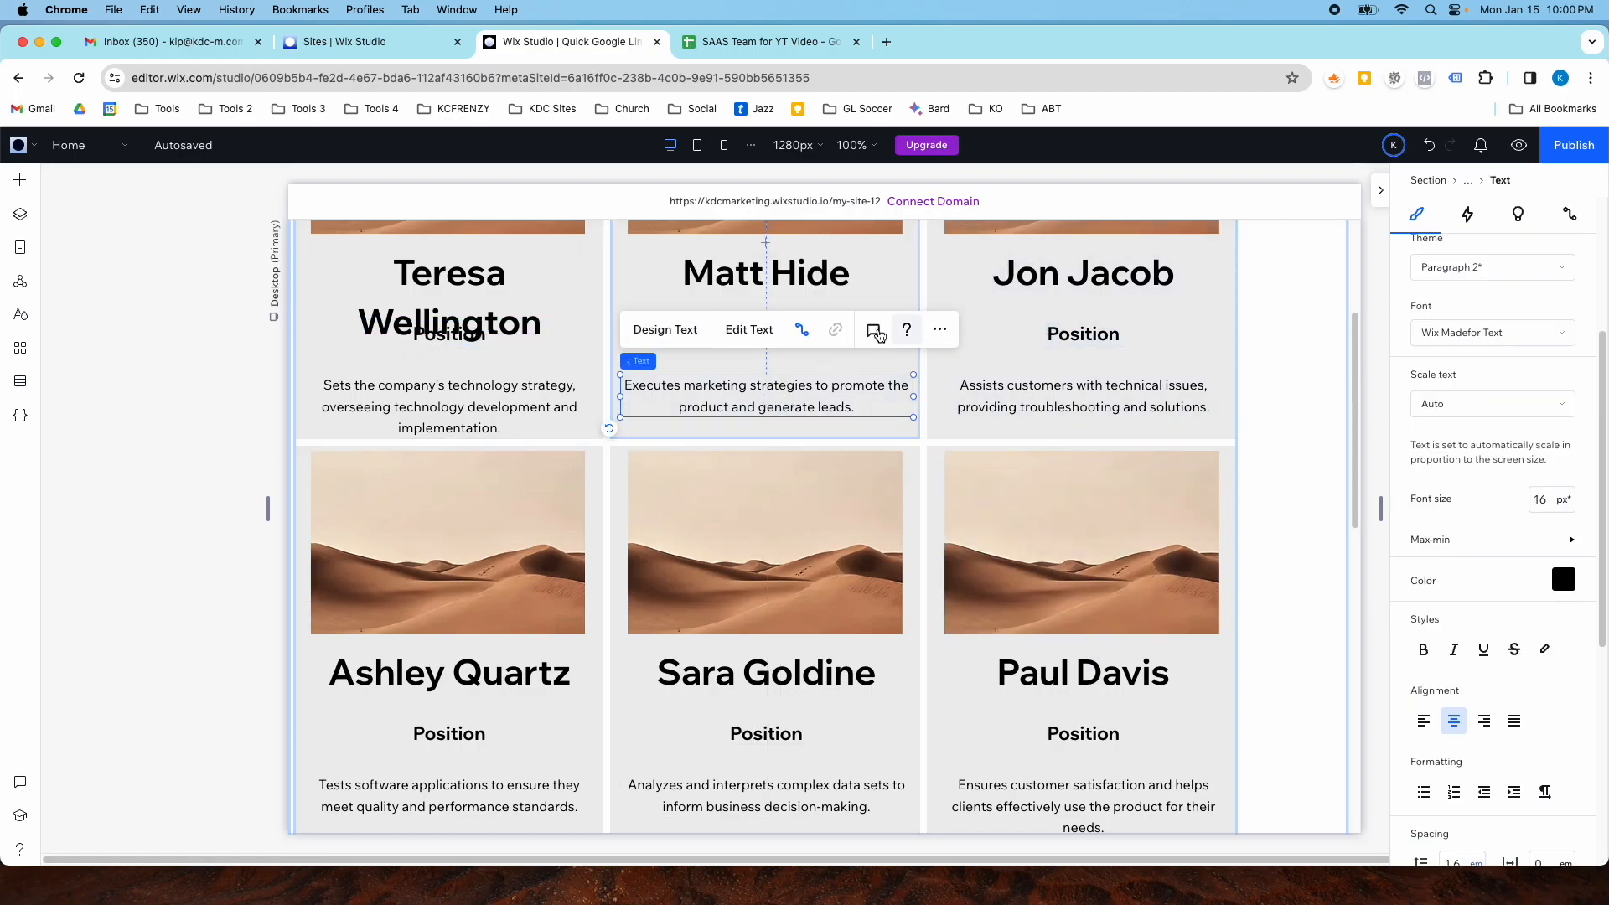
{"action": "scroll", "coordinate": [801, 548], "scroll_direction": "up", "scroll_amount": 3}
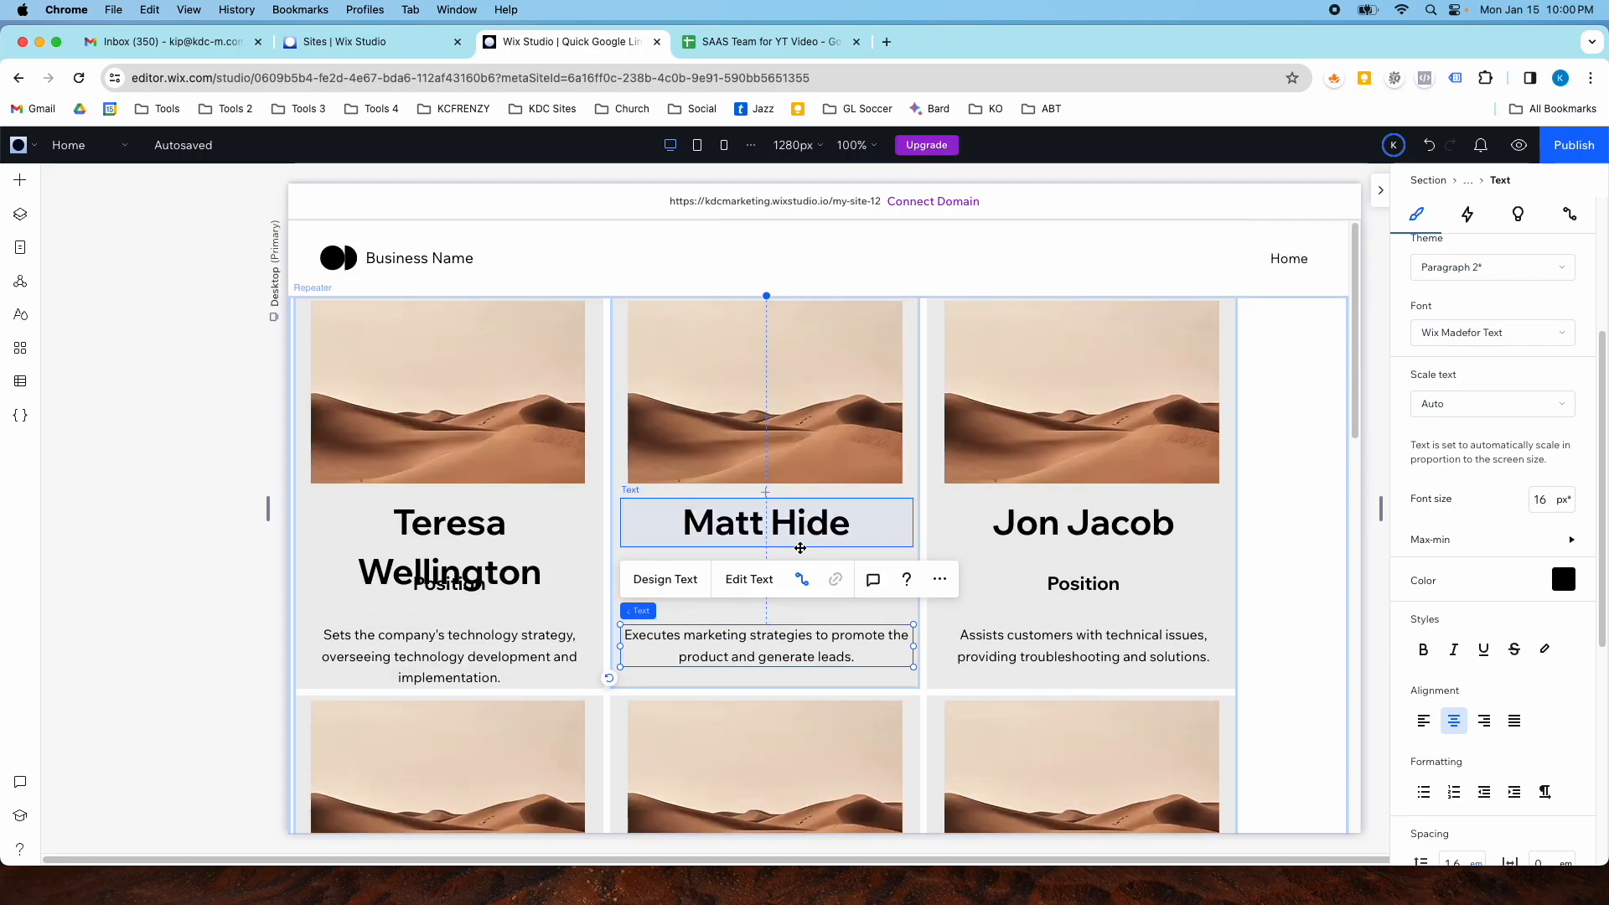
{"action": "left_click", "coordinate": [809, 609]}
{"action": "left_click", "coordinate": [794, 586]}
{"action": "left_click", "coordinate": [796, 637], "text": "shift"}
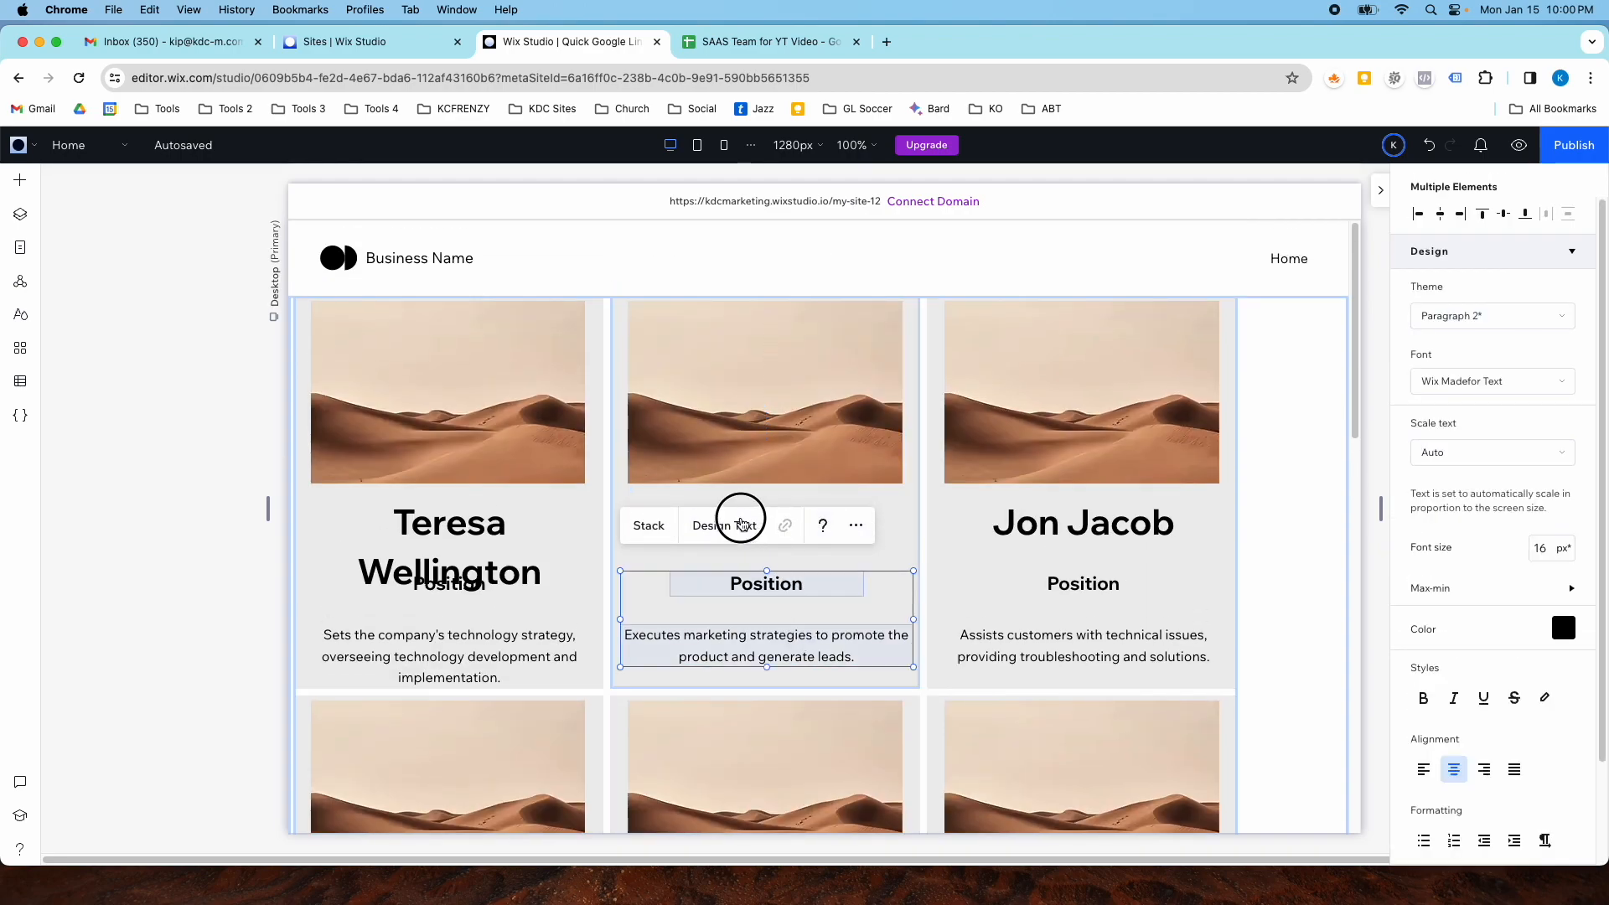
{"action": "left_click", "coordinate": [642, 609]}
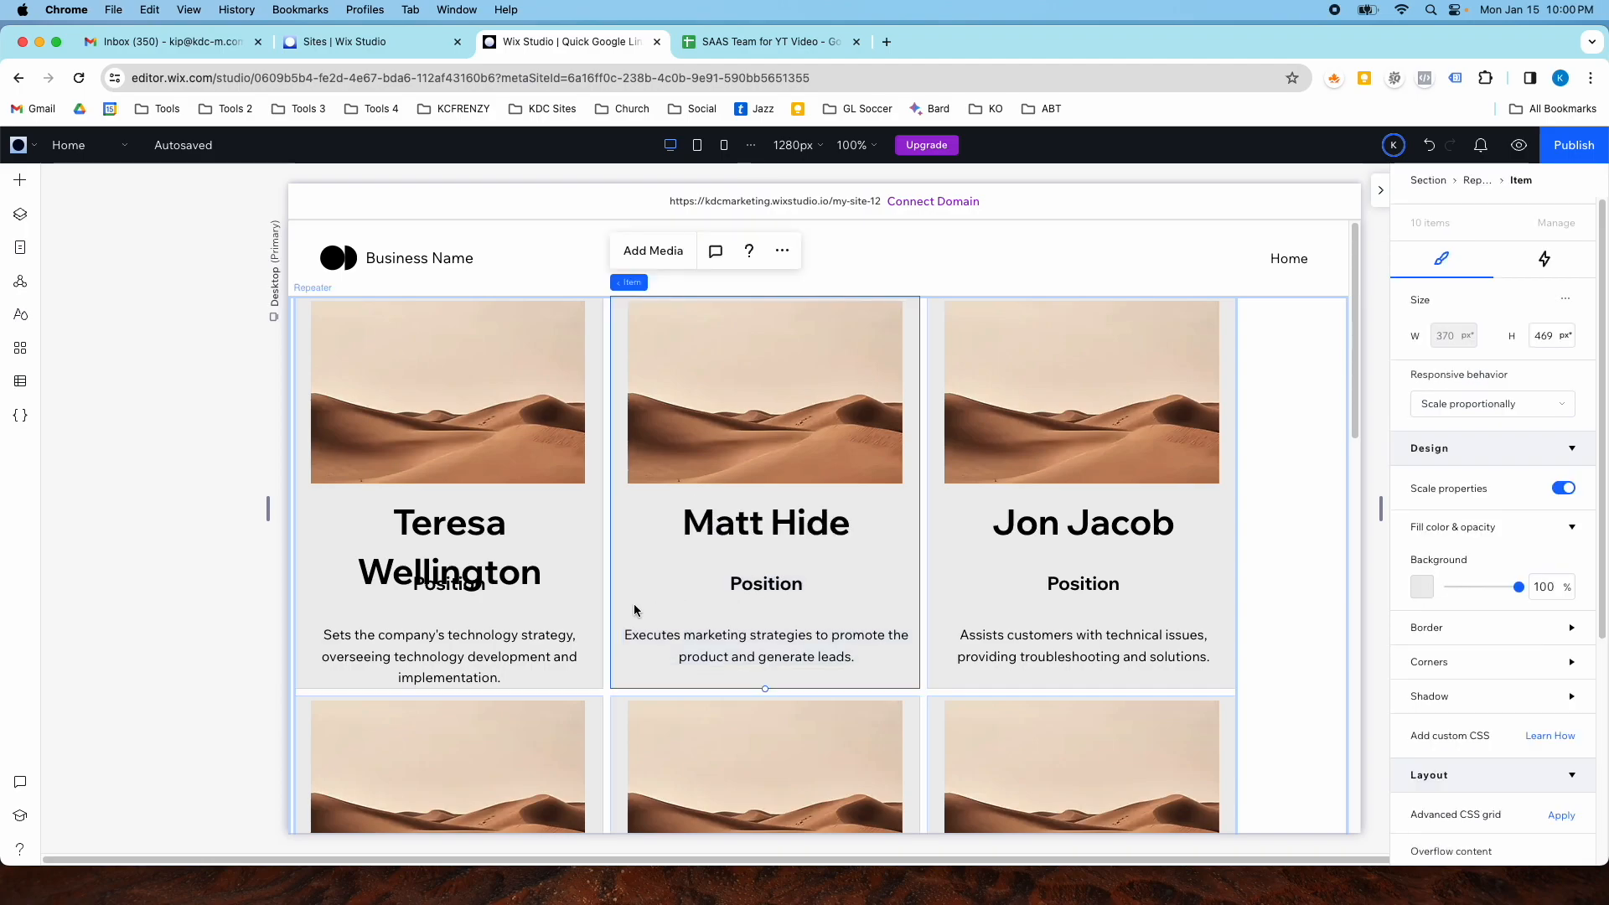
{"action": "left_click", "coordinate": [699, 527]}
{"action": "left_click", "coordinate": [730, 592], "text": "shift"}
{"action": "left_click", "coordinate": [735, 641], "text": "shift"}
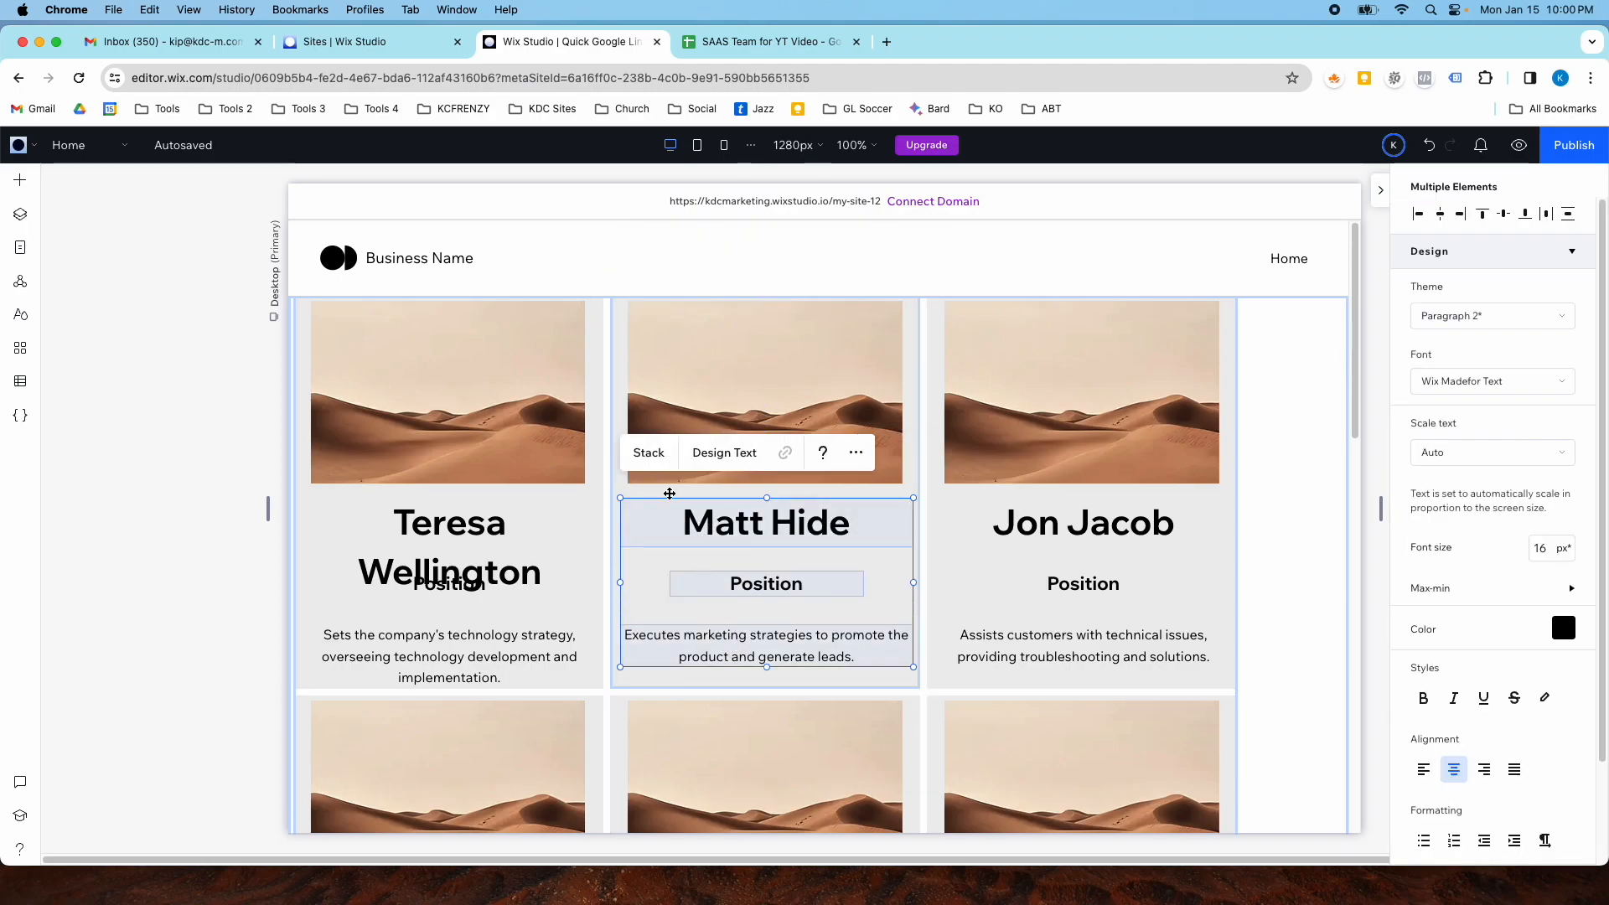
{"action": "left_click", "coordinate": [657, 367], "text": "shift"}
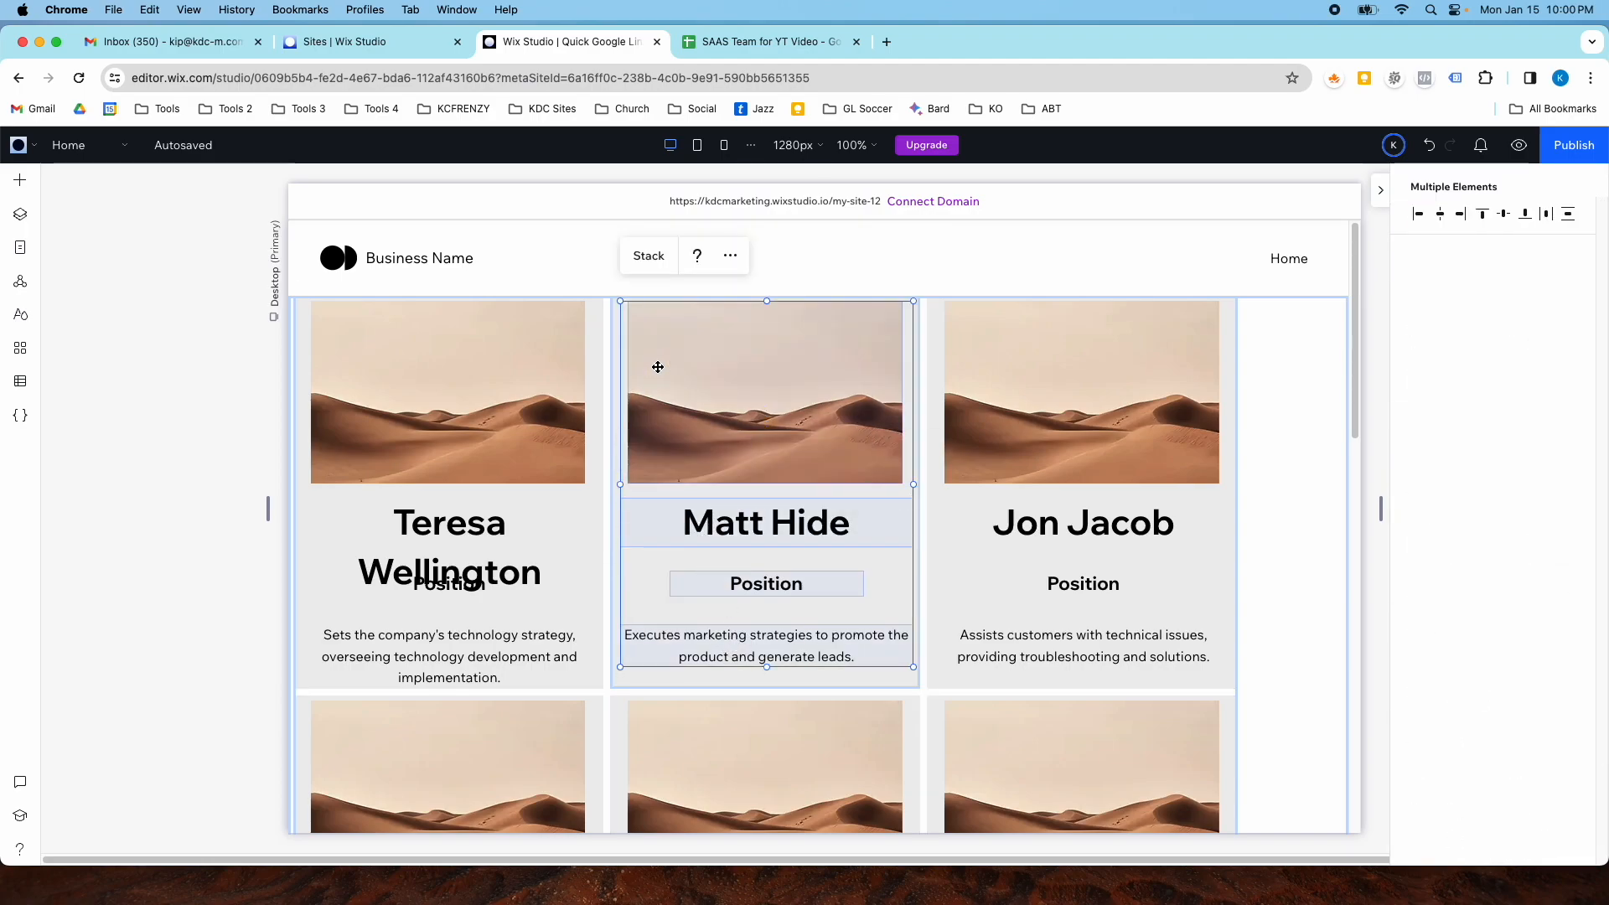
{"action": "left_click", "coordinate": [643, 259]}
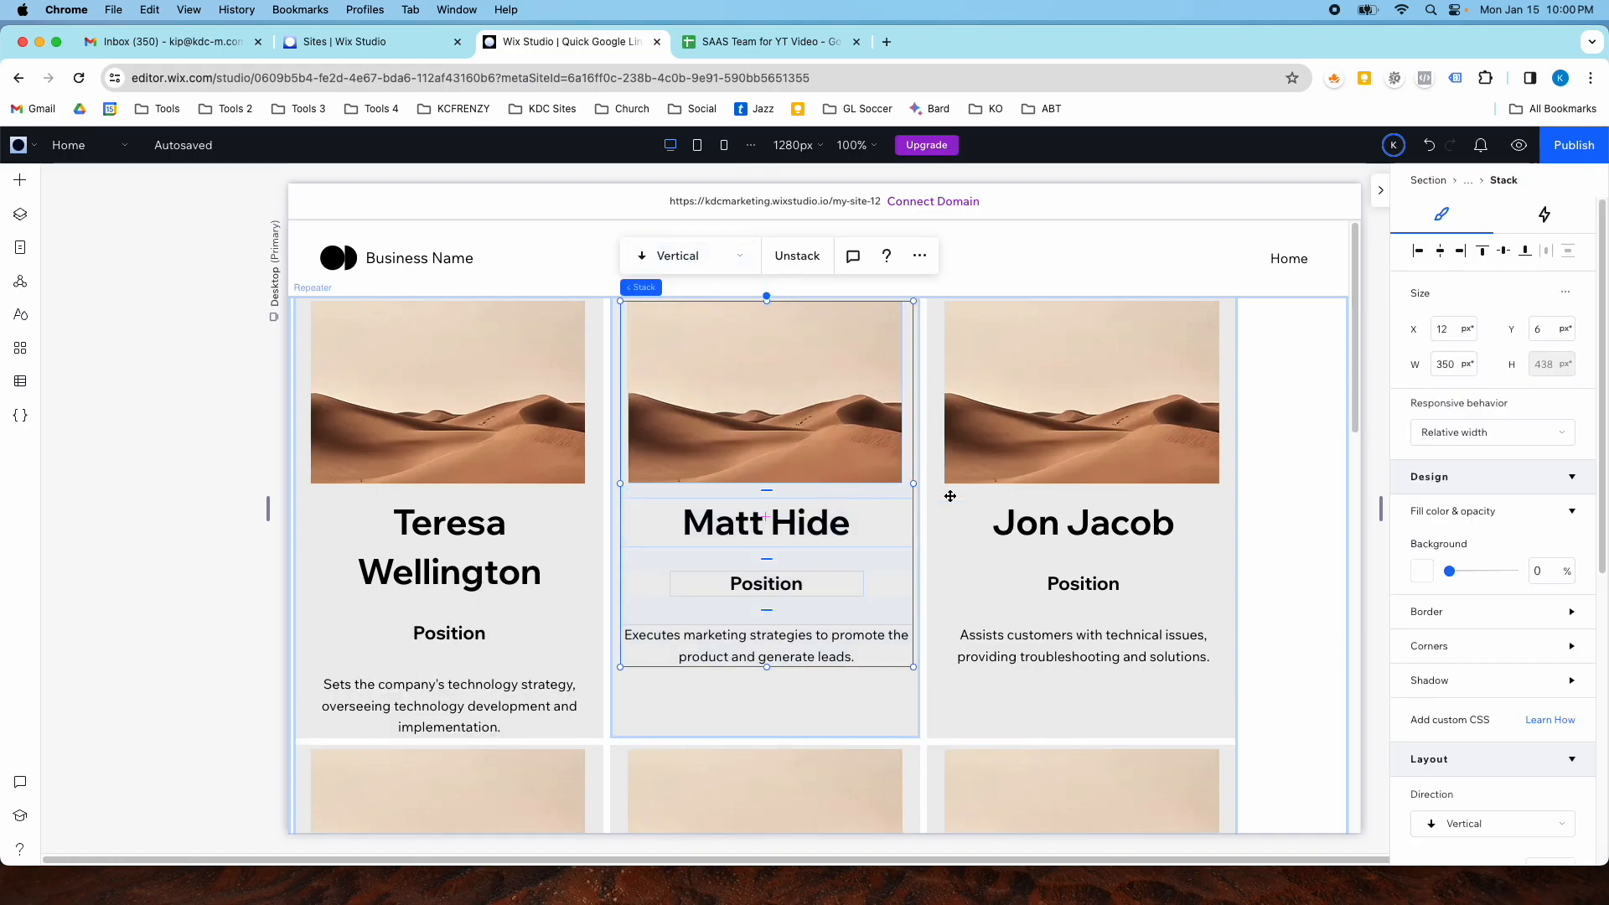
- Set the stack's item spacing to 32 px
{"action": "scroll", "coordinate": [1437, 476], "scroll_direction": "down", "scroll_amount": 5}
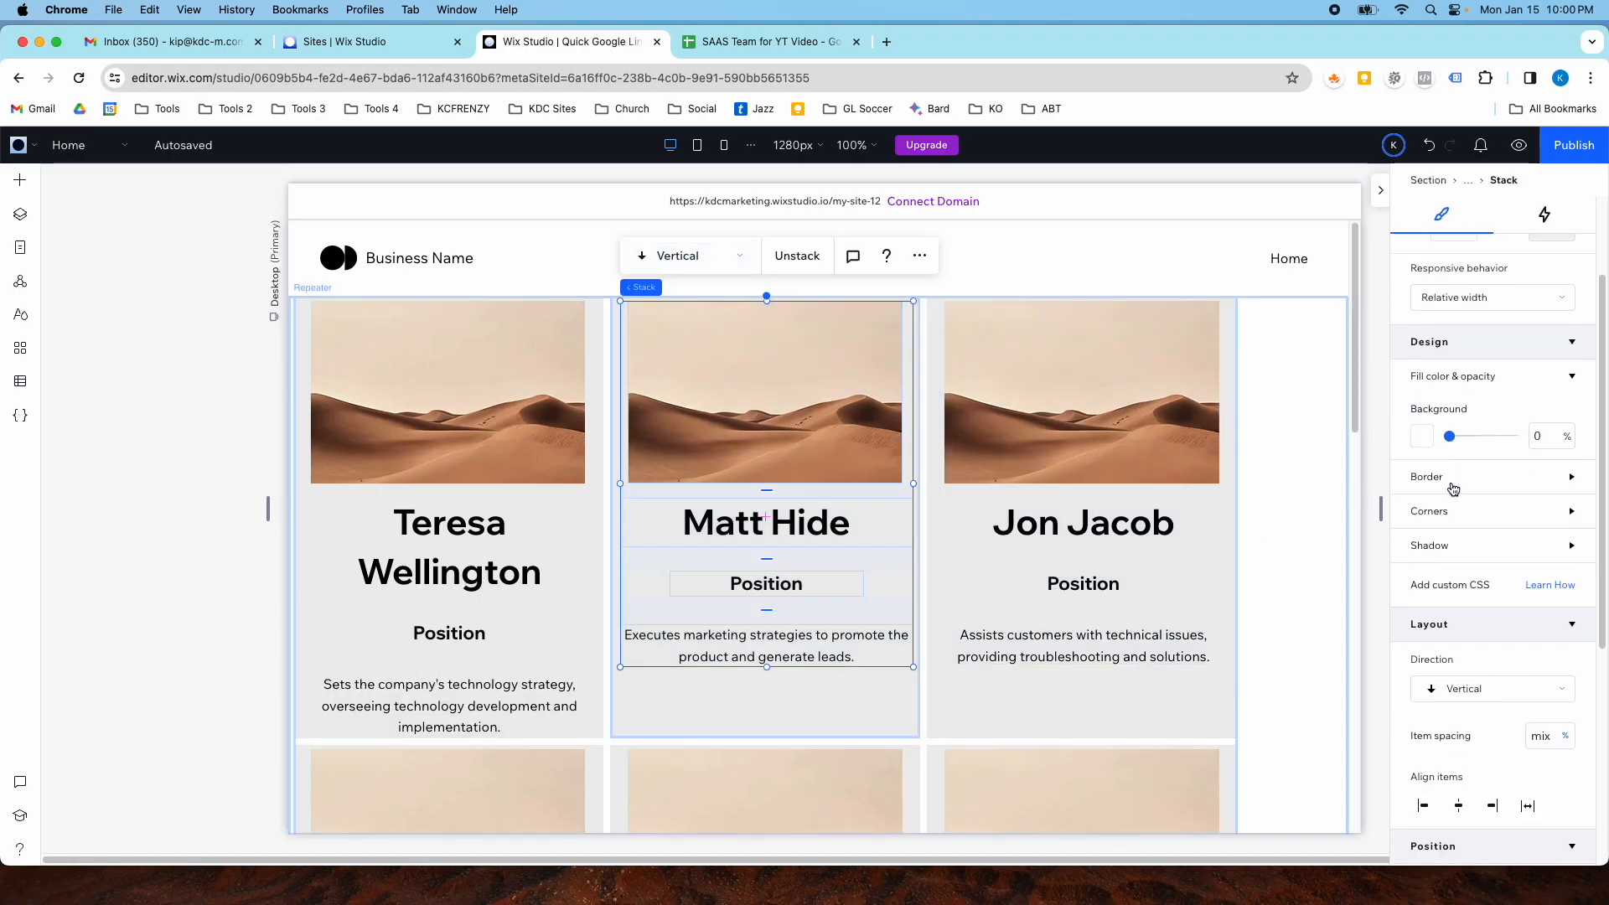
{"action": "left_click", "coordinate": [1565, 661]}
{"action": "left_click", "coordinate": [1509, 628]}
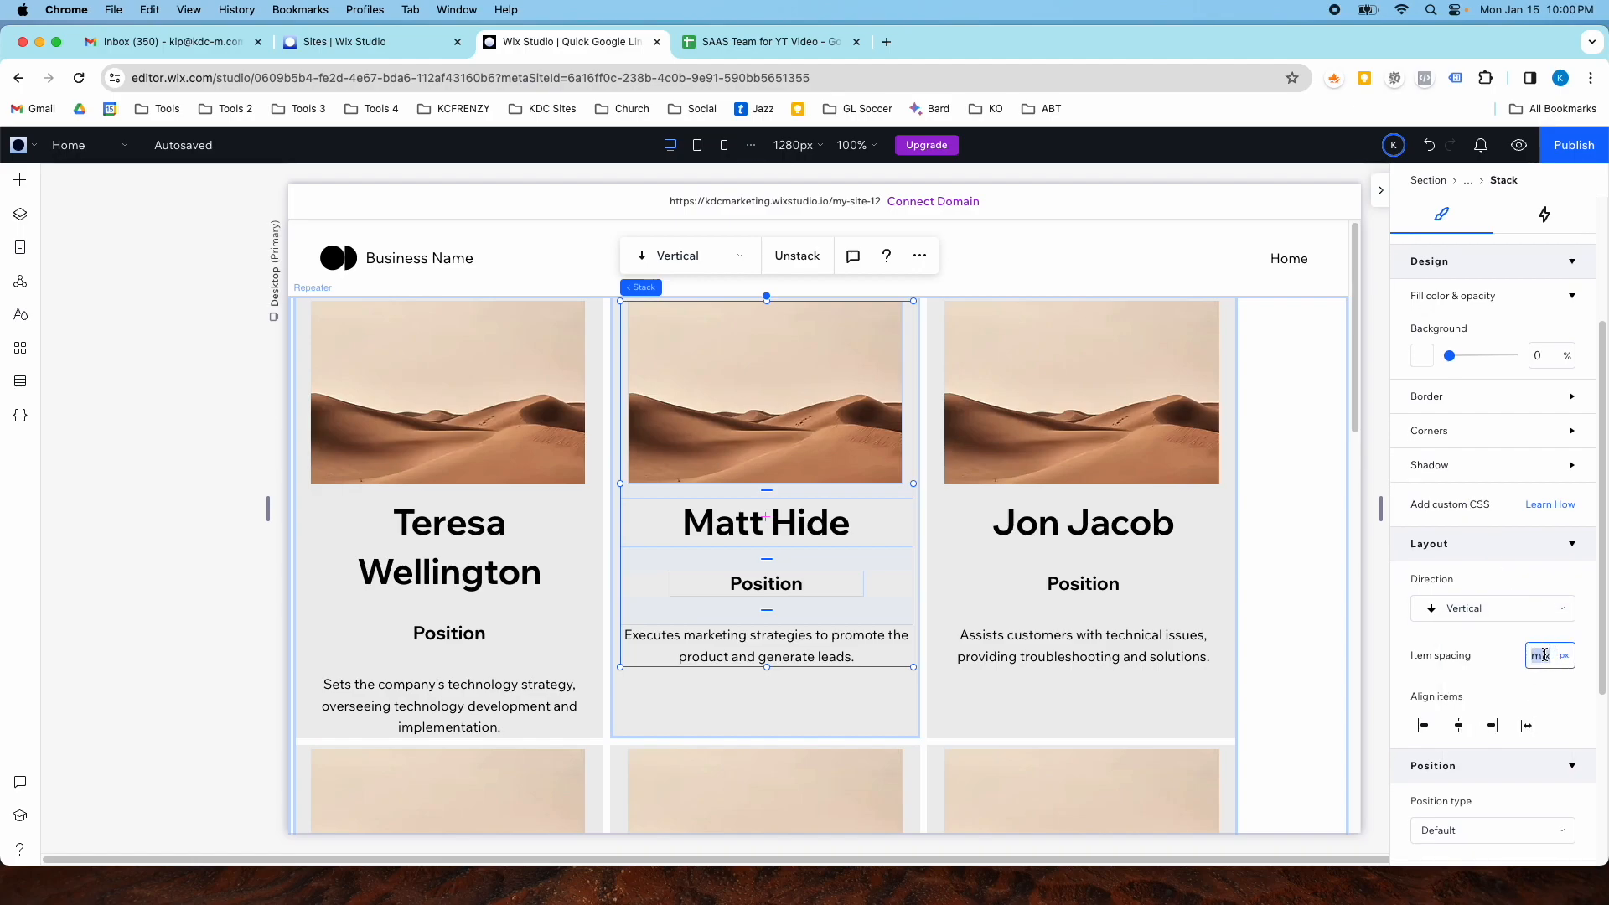
{"action": "key", "text": "Return"}
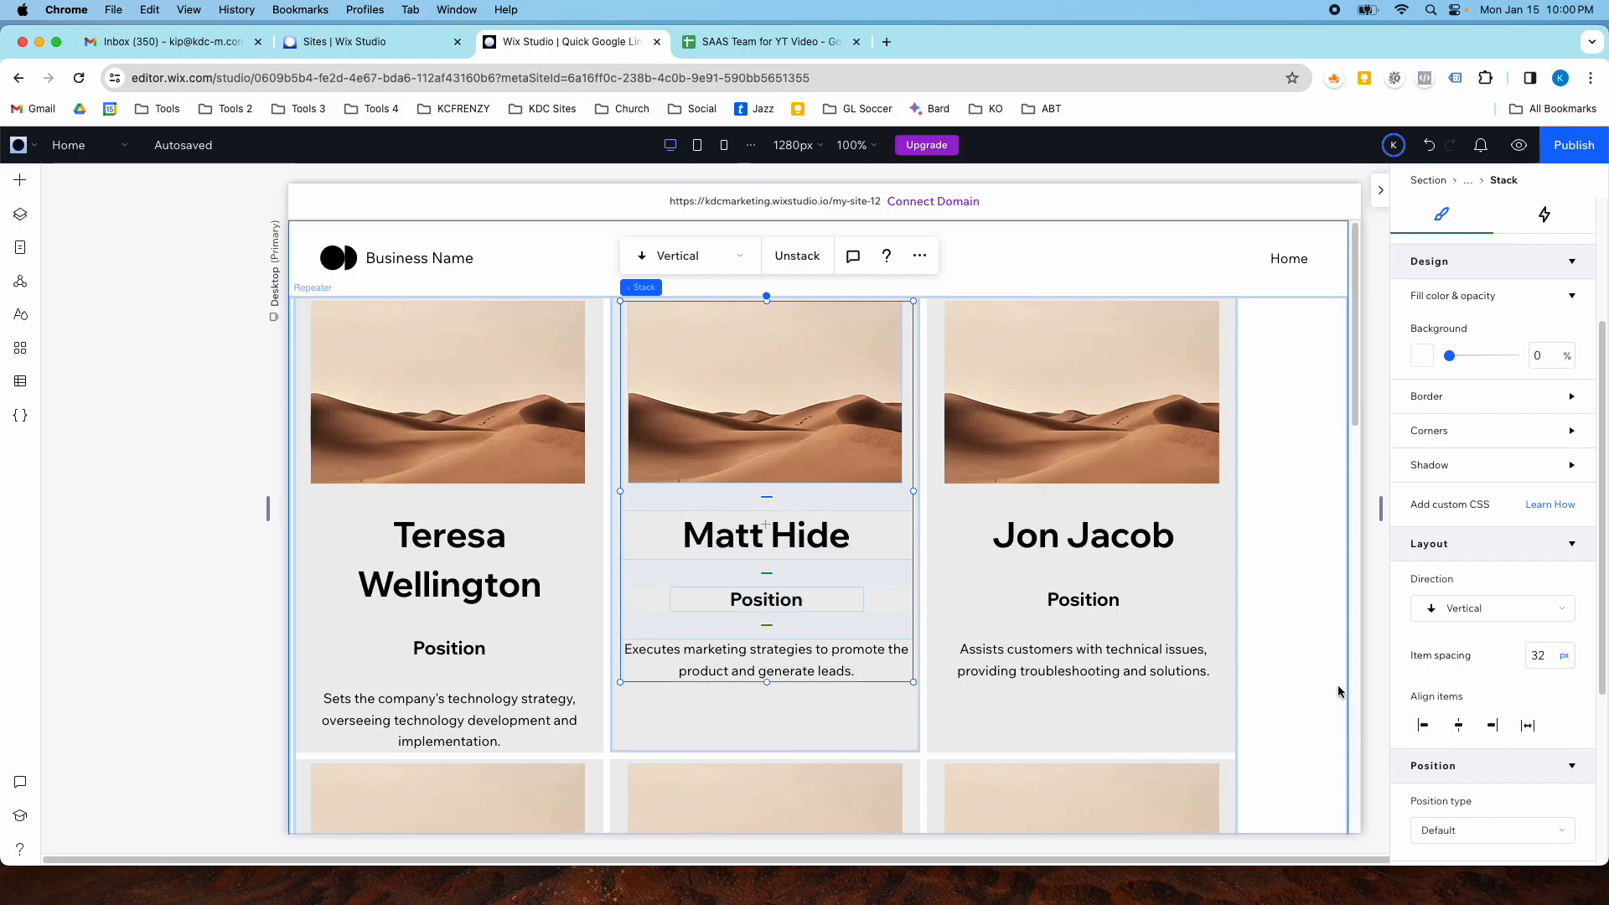
- Align the first card's stack within its repeater item
{"action": "left_click", "coordinate": [819, 550]}
{"action": "left_click", "coordinate": [506, 589]}
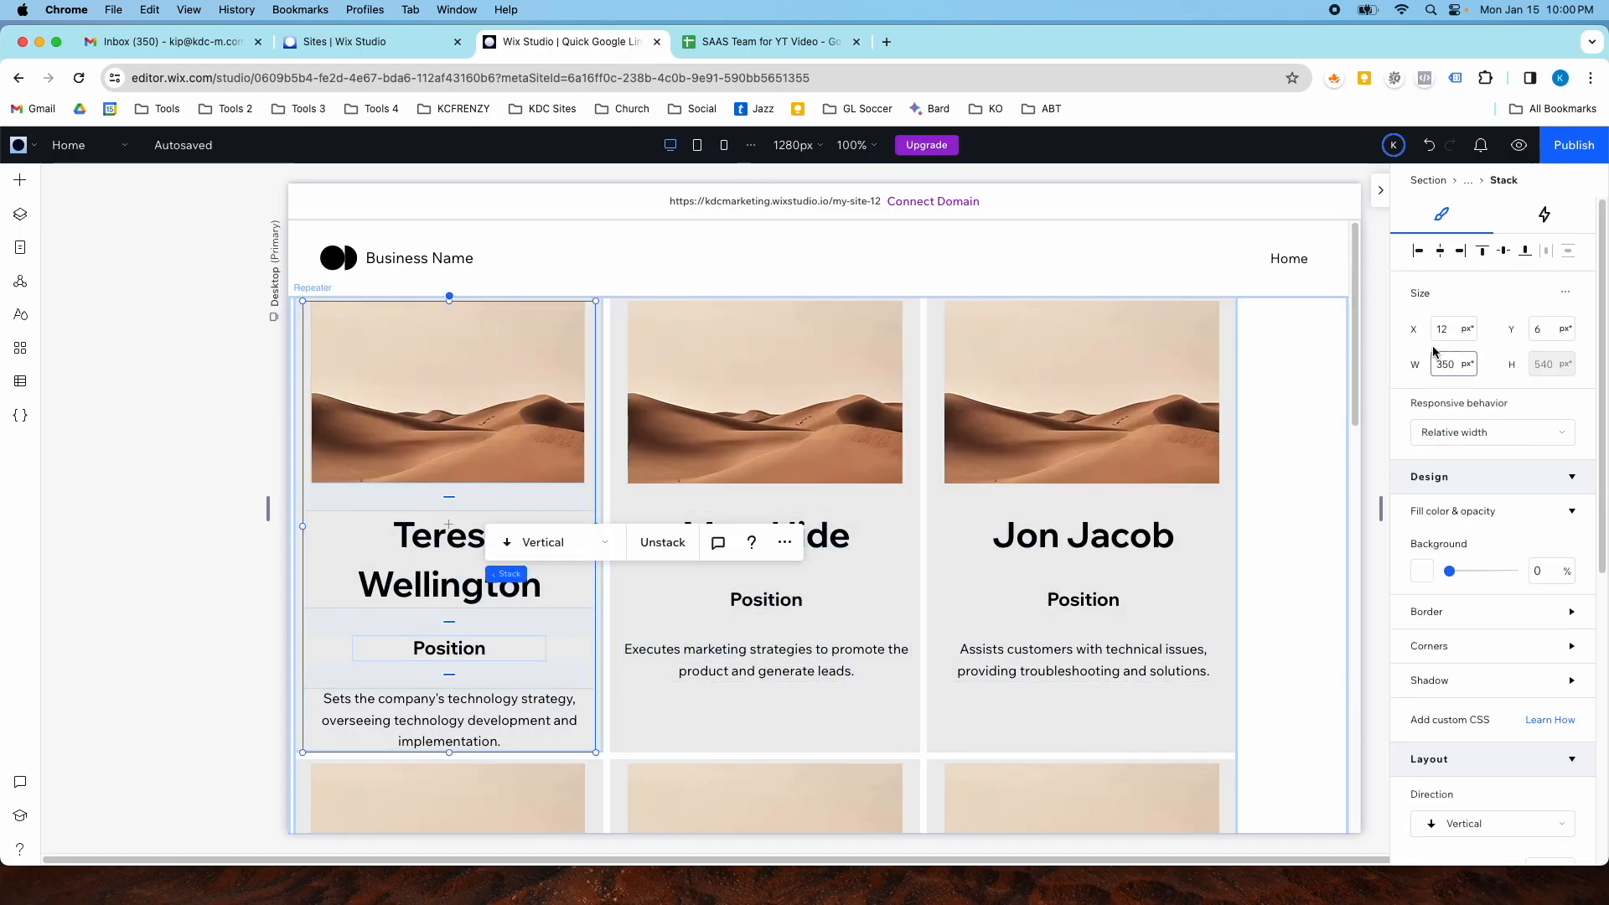
{"action": "left_click", "coordinate": [1444, 256]}
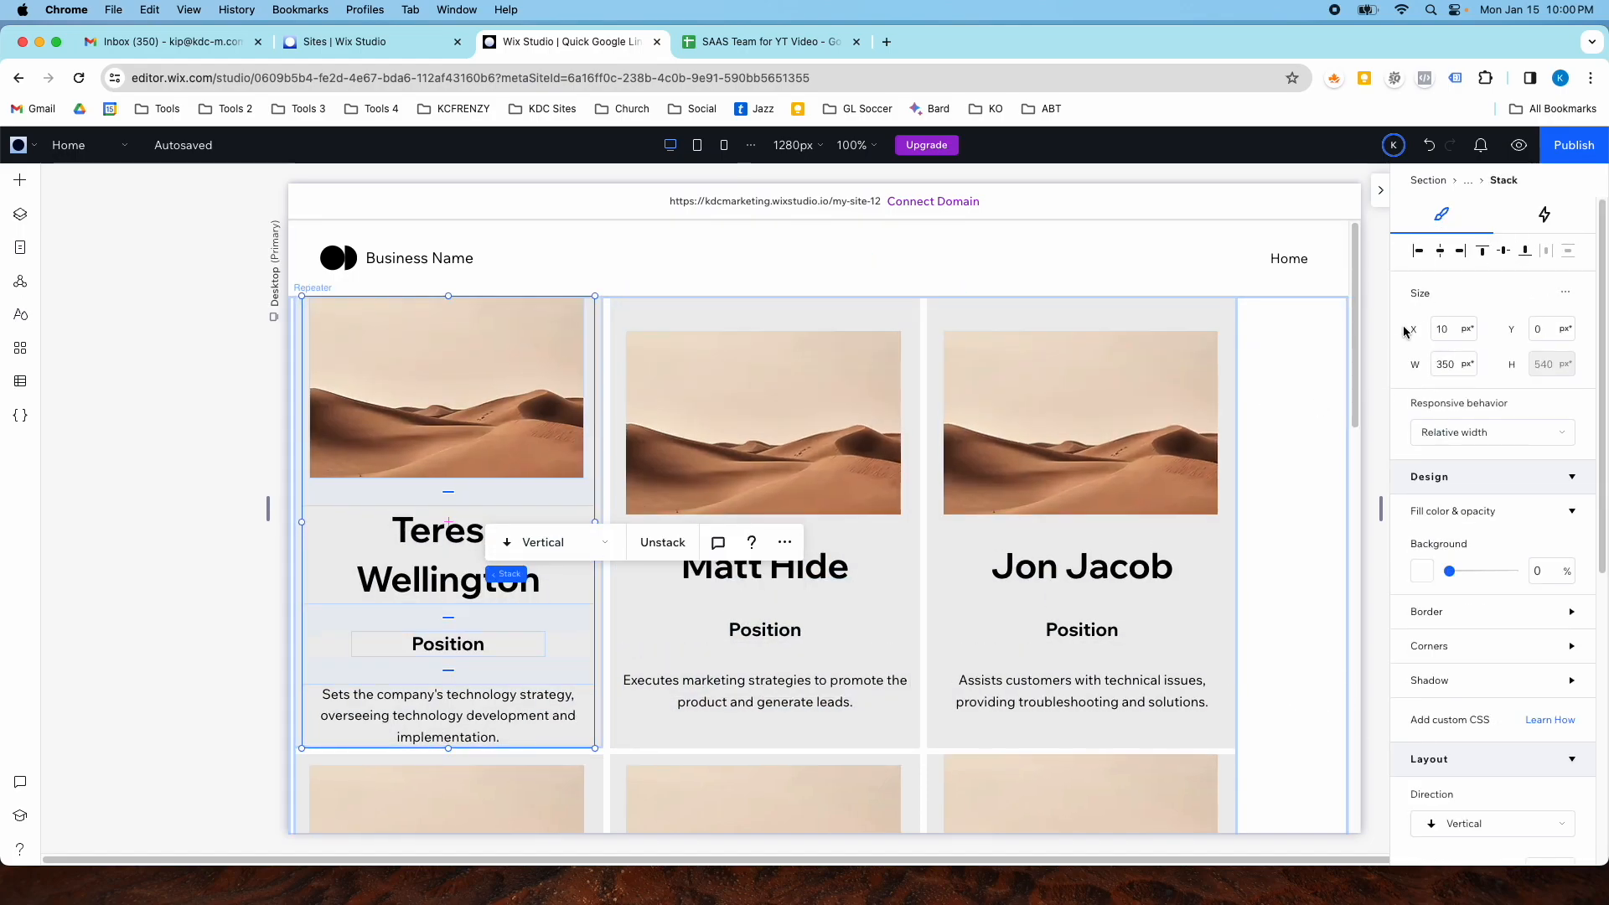
{"action": "left_click", "coordinate": [1248, 469]}
{"action": "scroll", "coordinate": [979, 516], "scroll_direction": "down", "scroll_amount": 3}
{"action": "scroll", "coordinate": [979, 516], "scroll_direction": "down", "scroll_amount": 3}
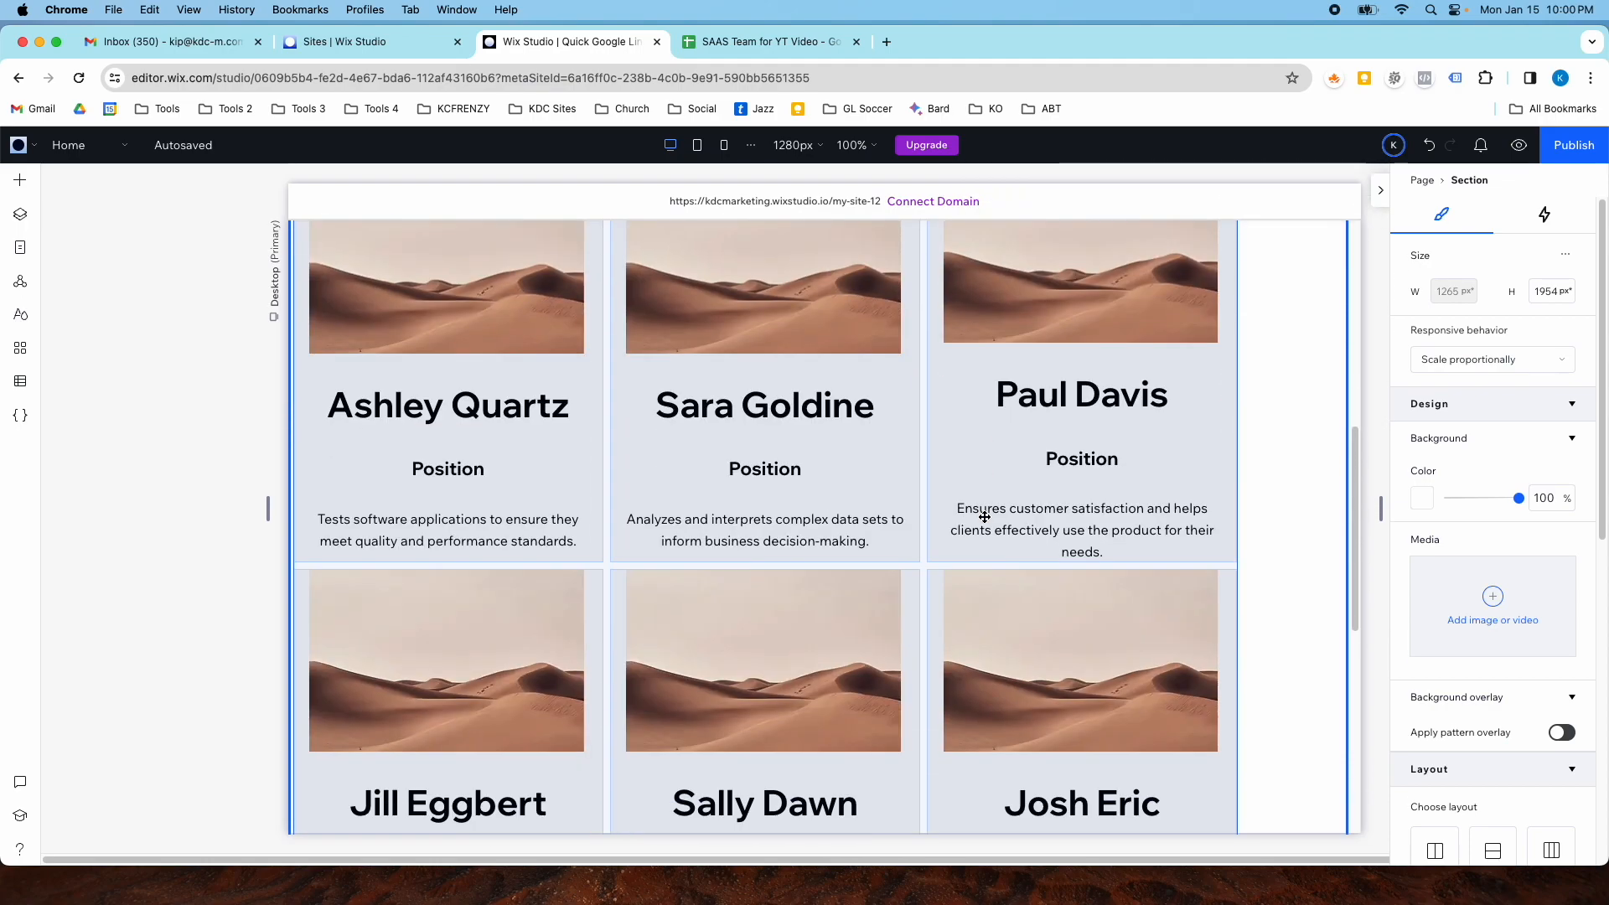
{"action": "scroll", "coordinate": [982, 515], "scroll_direction": "up", "scroll_amount": 6}
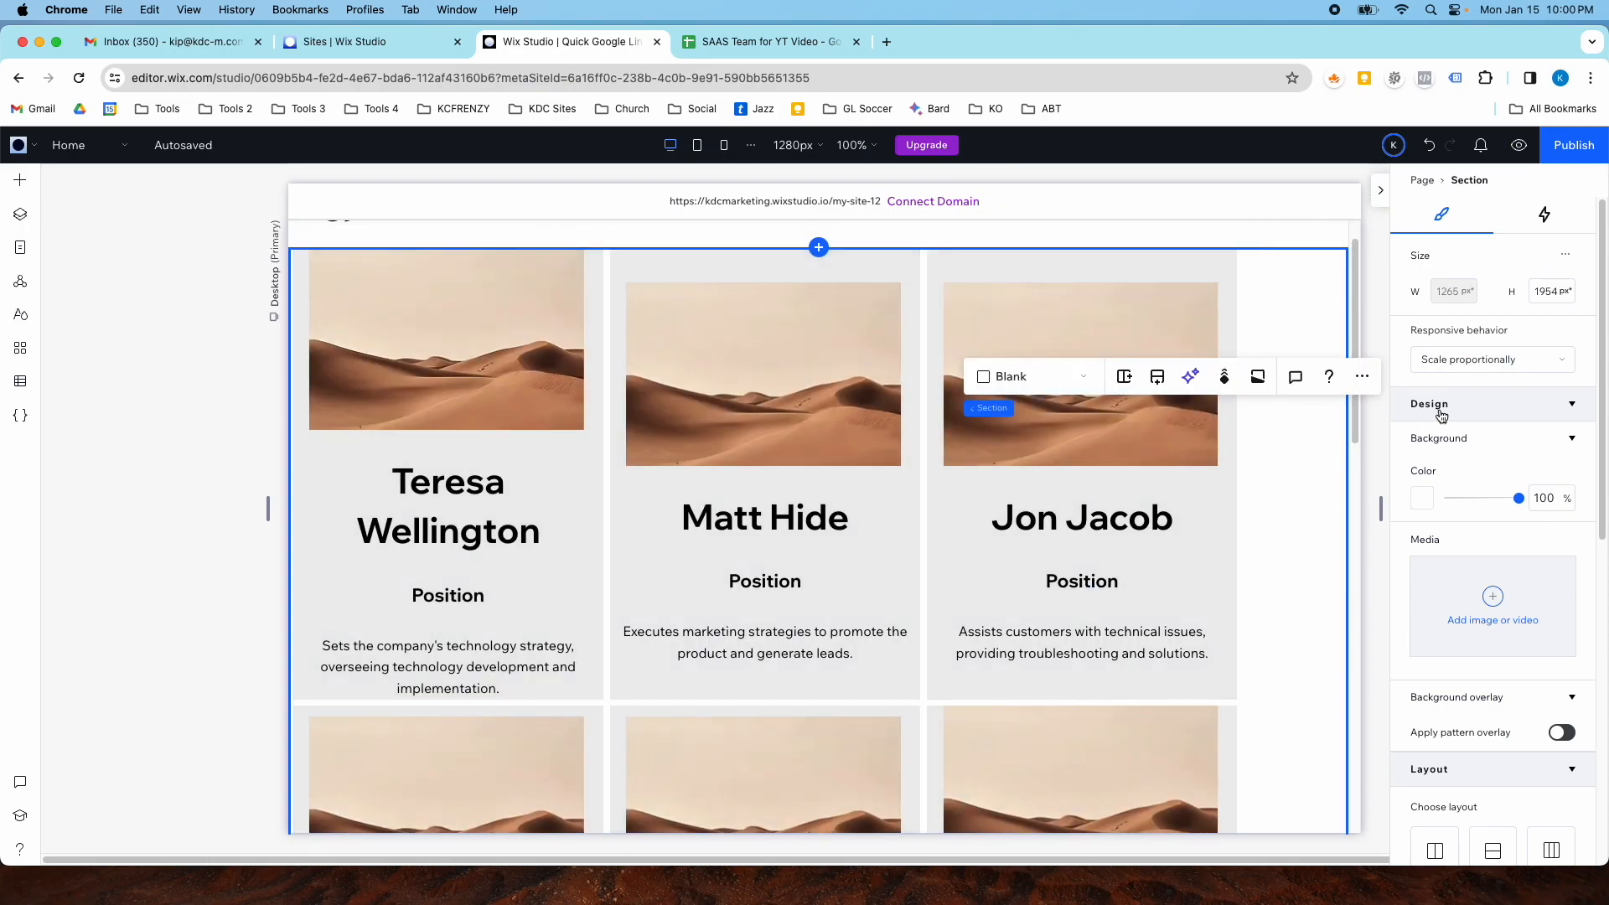
{"action": "scroll", "coordinate": [1036, 482], "scroll_direction": "up", "scroll_amount": 1}
- Widen the Position text box in the card to span the card's full width
{"action": "left_click", "coordinate": [730, 517]}
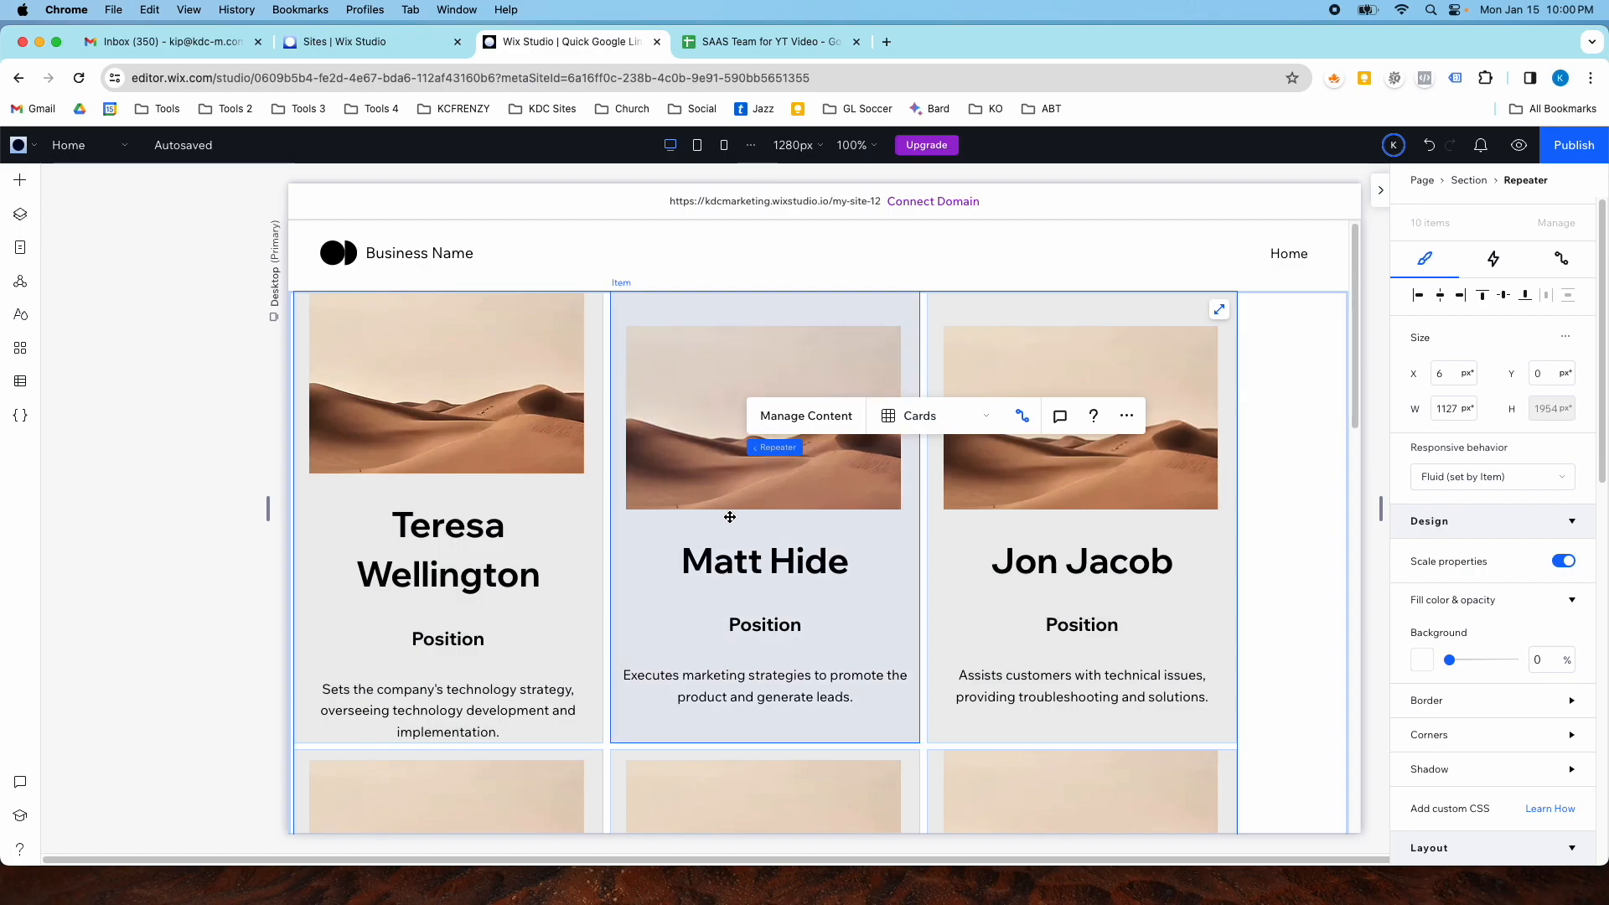
{"action": "scroll", "coordinate": [696, 522], "scroll_direction": "down", "scroll_amount": 2}
{"action": "left_click", "coordinate": [744, 507]}
{"action": "left_click", "coordinate": [758, 507]}
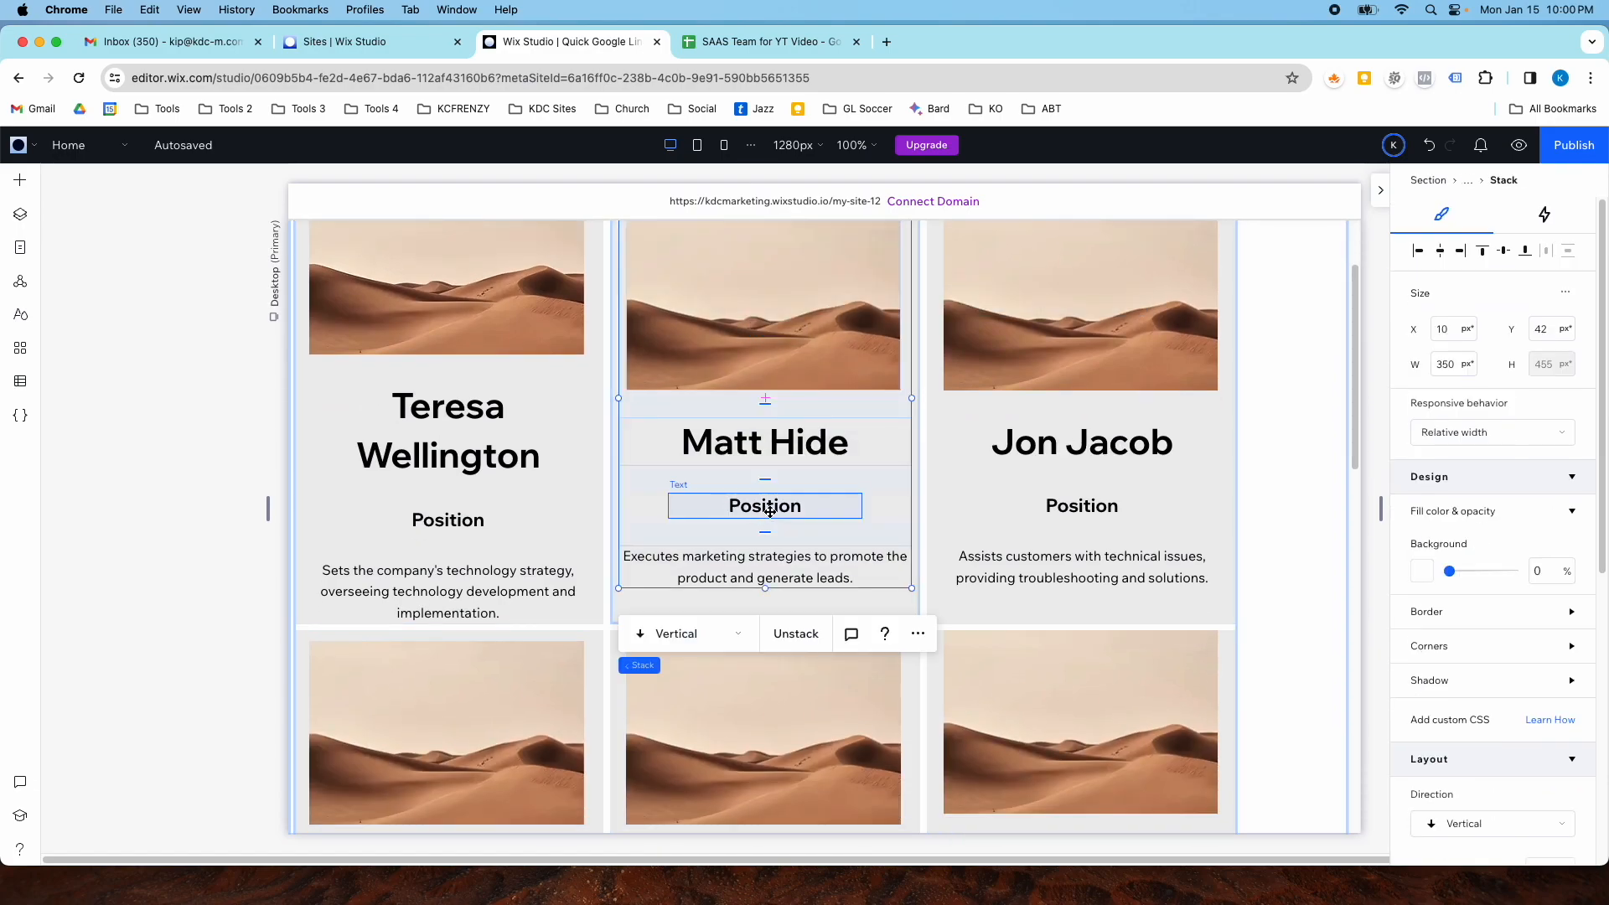
{"action": "left_click_drag", "start_coordinate": [862, 506], "coordinate": [901, 508]}
{"action": "left_click_drag", "start_coordinate": [668, 506], "coordinate": [626, 507]}
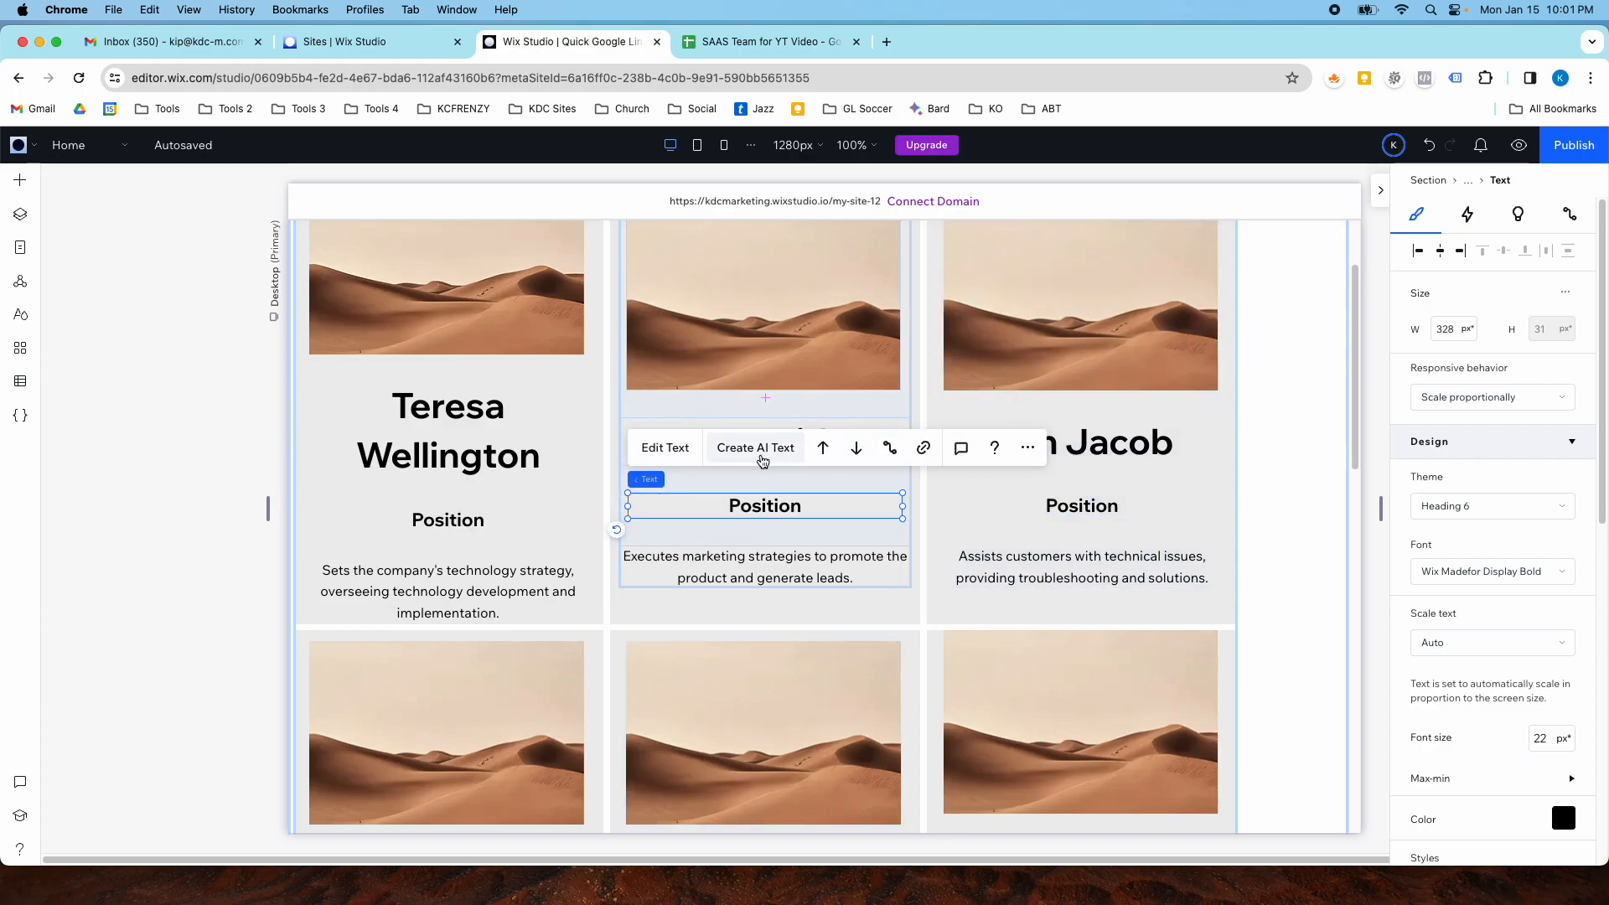
- Connect the Position text to the Position field of the Our Team dataset
{"action": "left_click", "coordinate": [891, 453]}
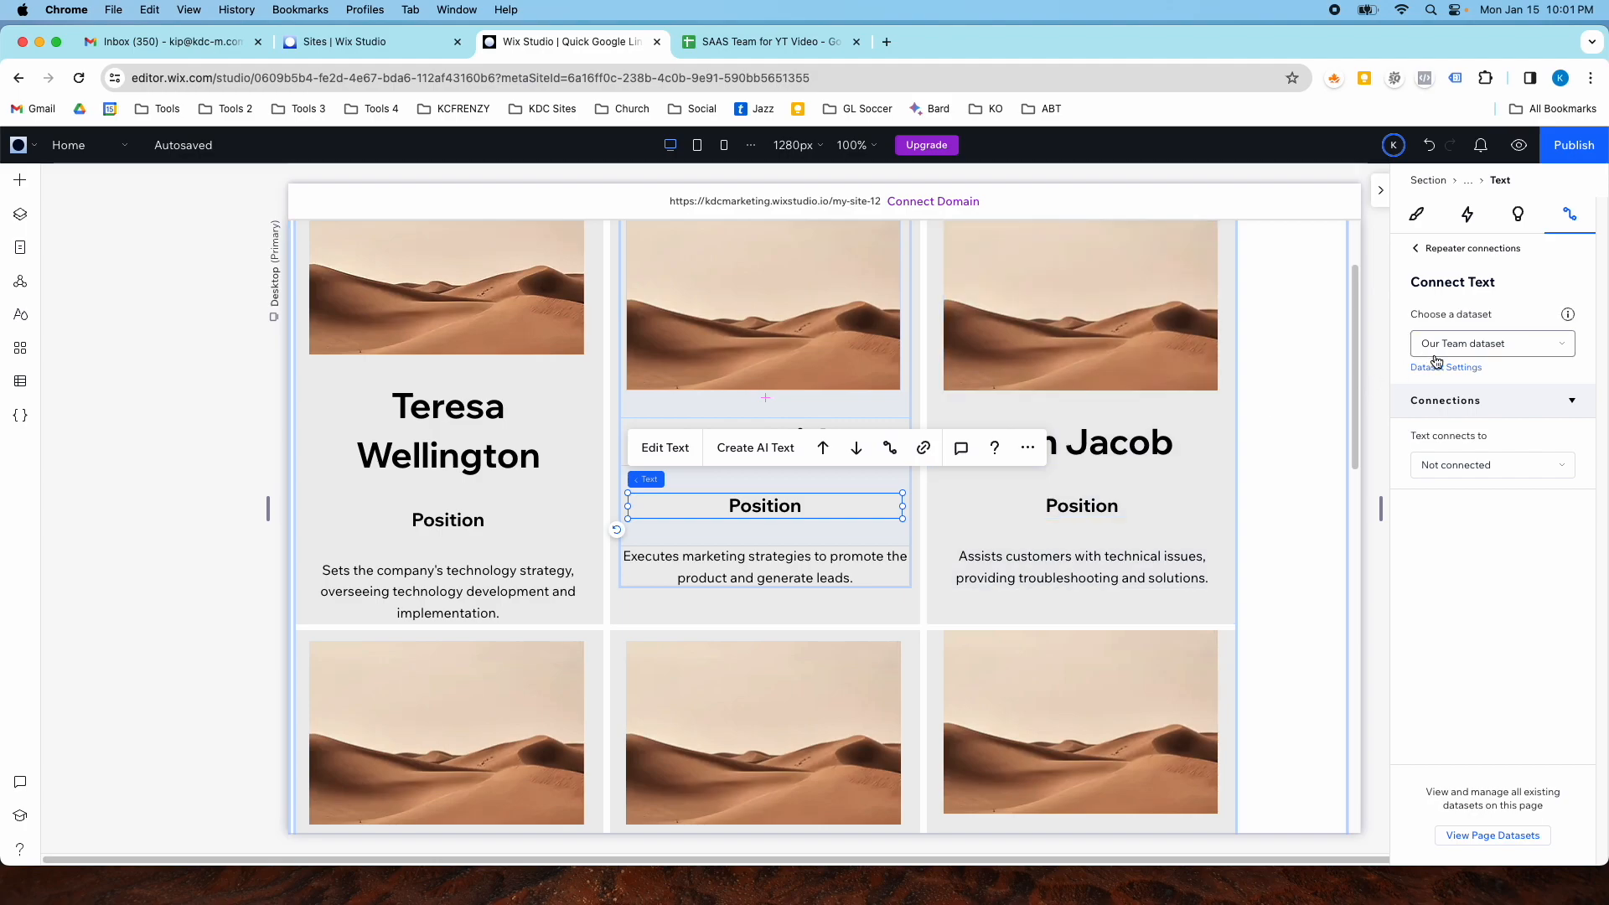
{"action": "left_click", "coordinate": [1451, 462]}
{"action": "left_click", "coordinate": [1453, 527]}
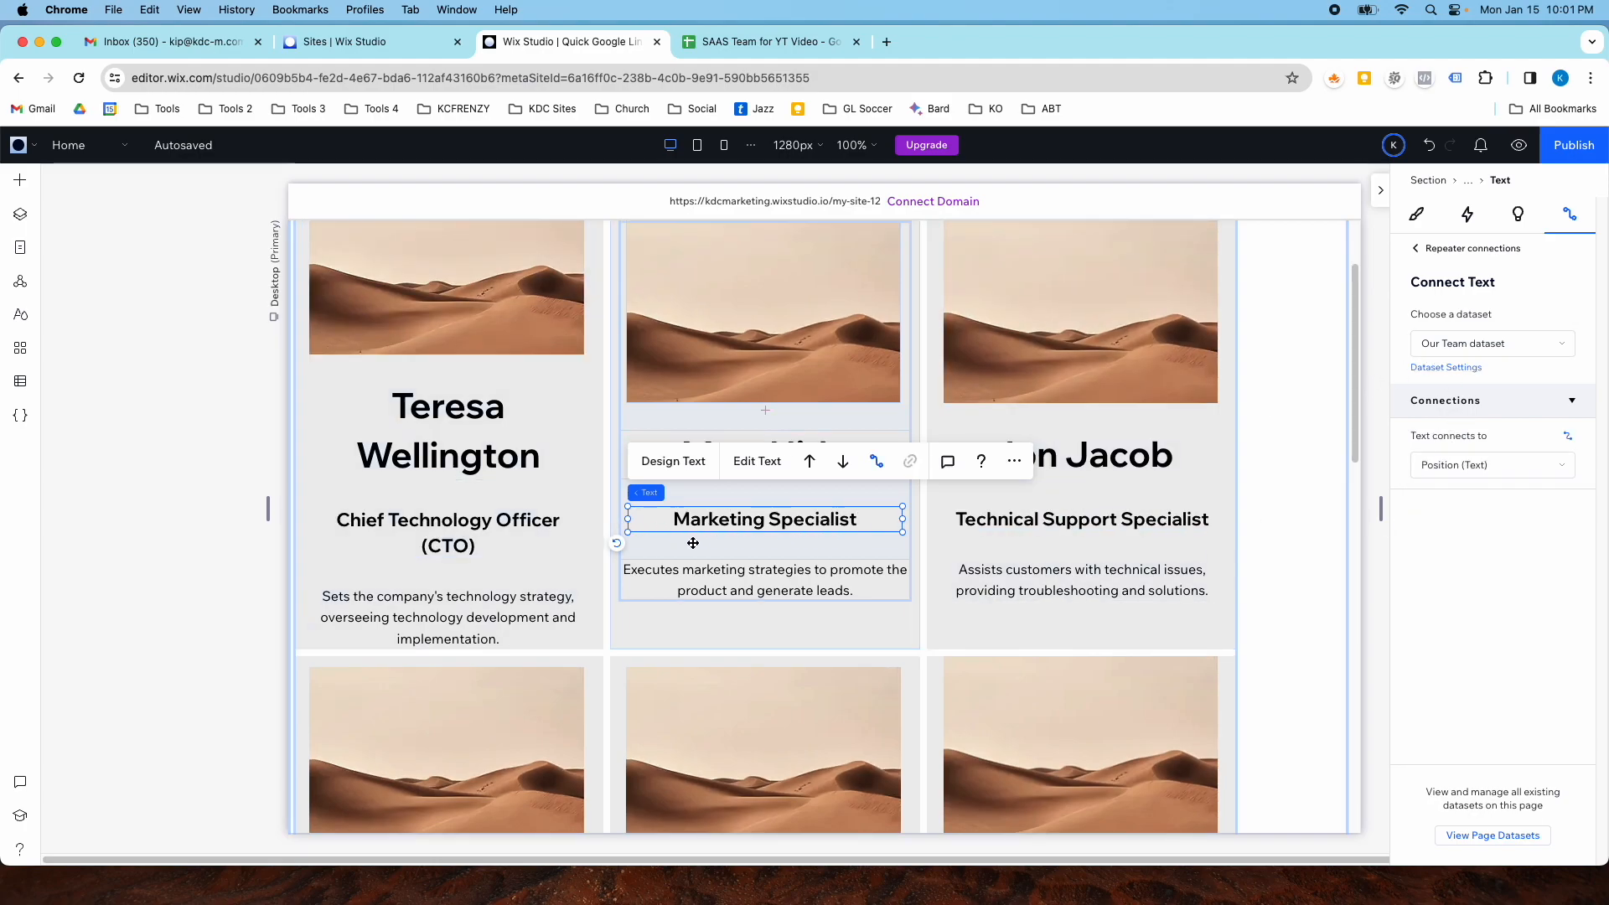
{"action": "scroll", "coordinate": [679, 542], "scroll_direction": "down", "scroll_amount": 12}
{"action": "scroll", "coordinate": [730, 532], "scroll_direction": "down", "scroll_amount": 3}
{"action": "scroll", "coordinate": [730, 532], "scroll_direction": "up", "scroll_amount": 15}
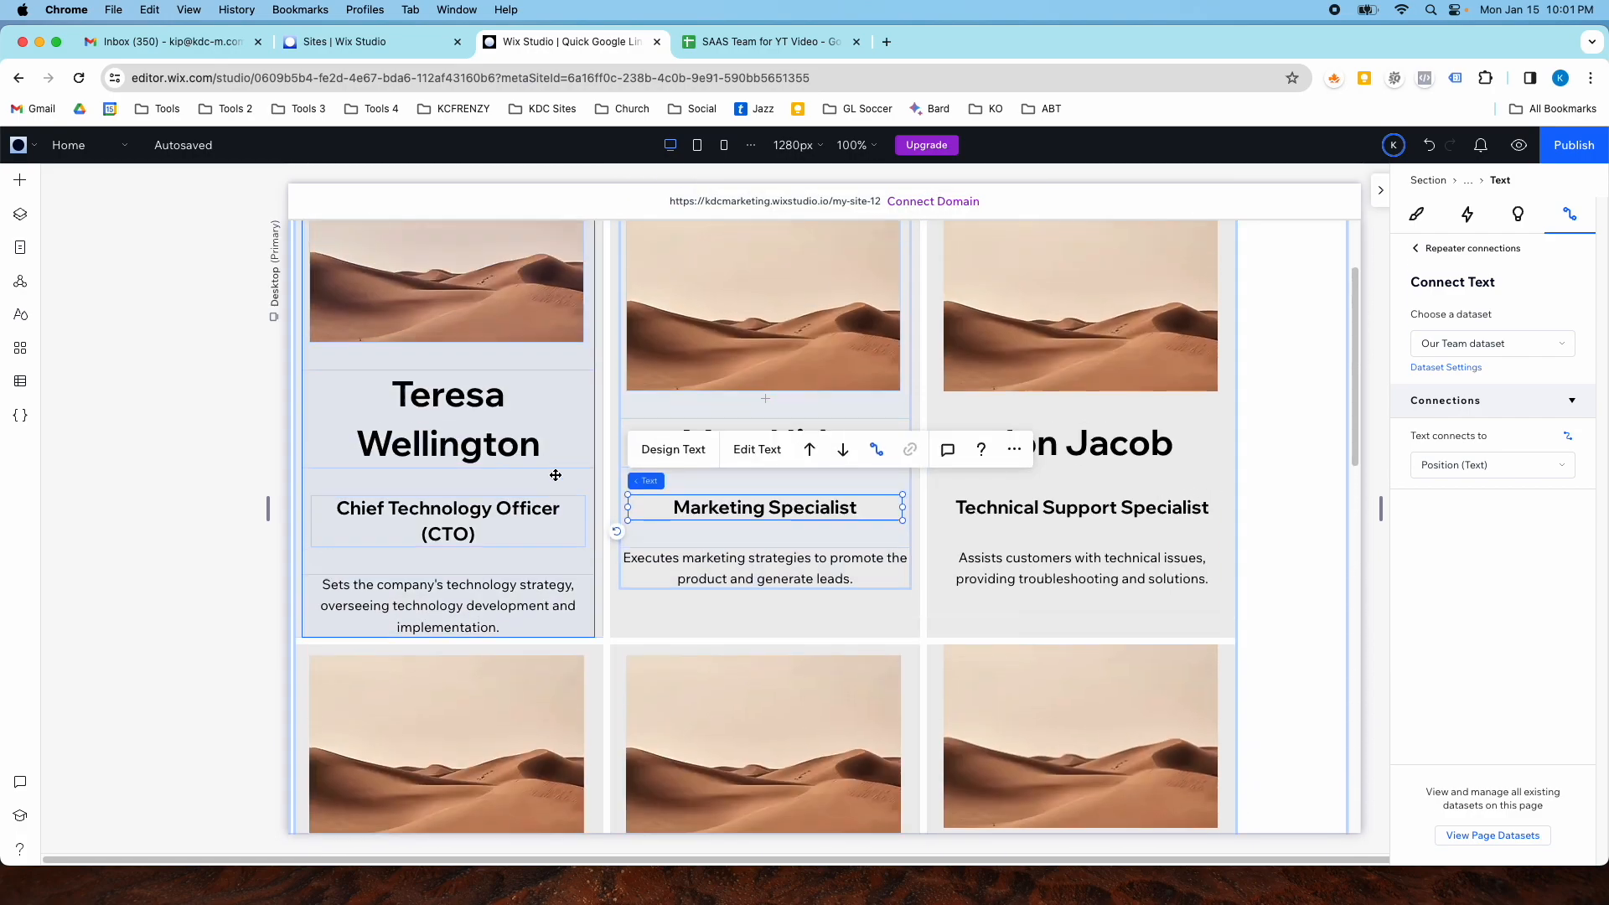
{"action": "scroll", "coordinate": [555, 475], "scroll_direction": "up", "scroll_amount": 3}
{"action": "left_click", "coordinate": [360, 411]}
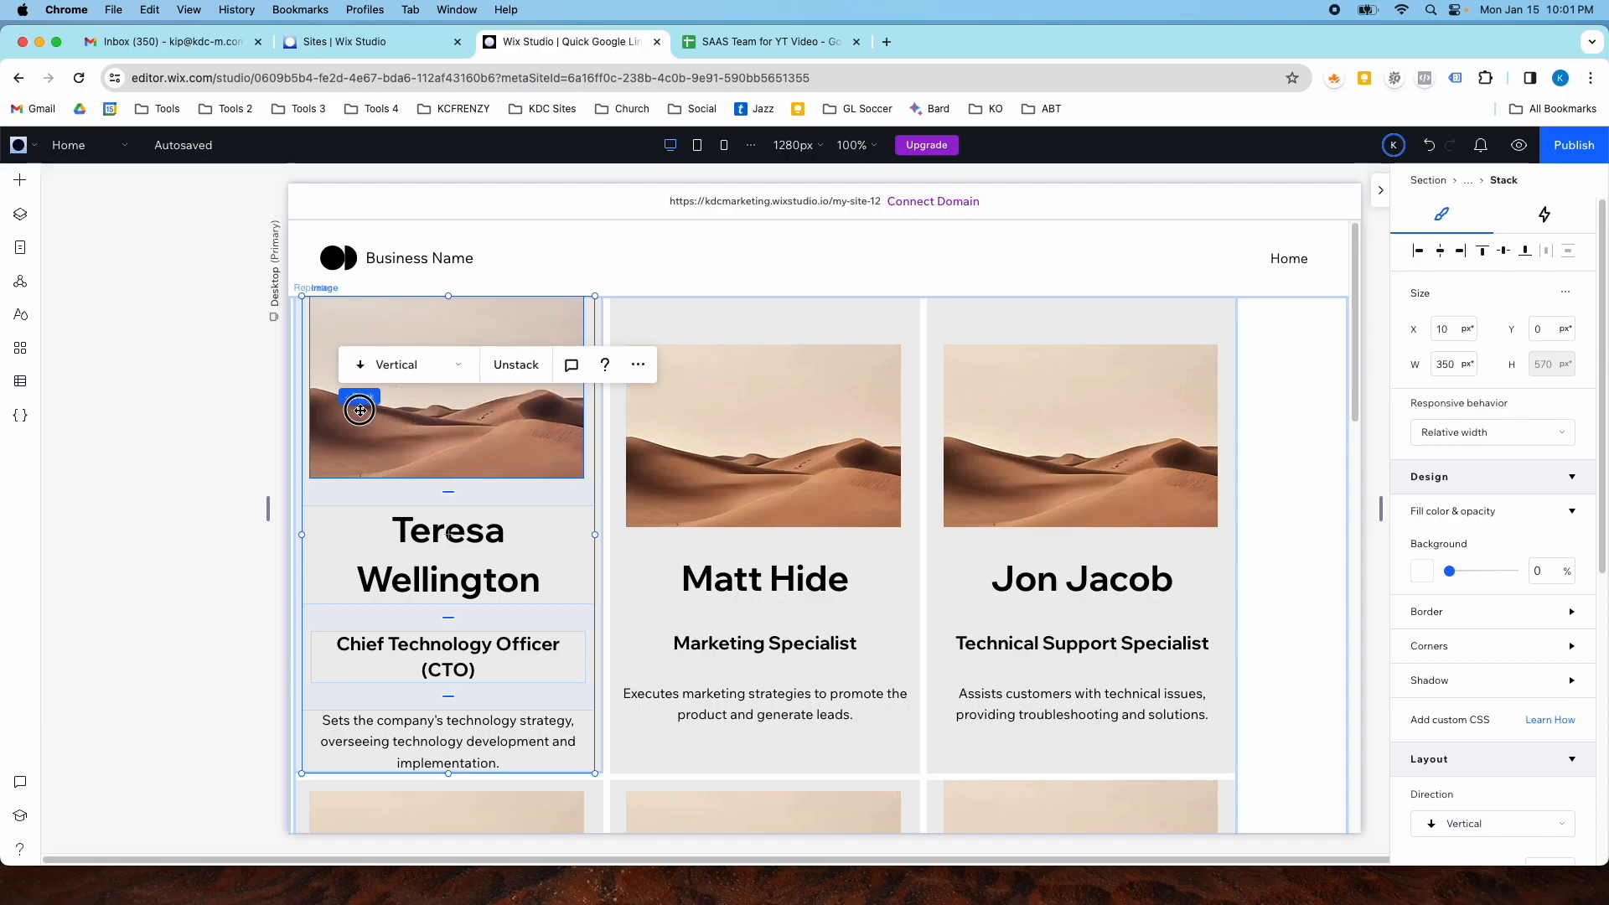
{"action": "left_click", "coordinate": [359, 412]}
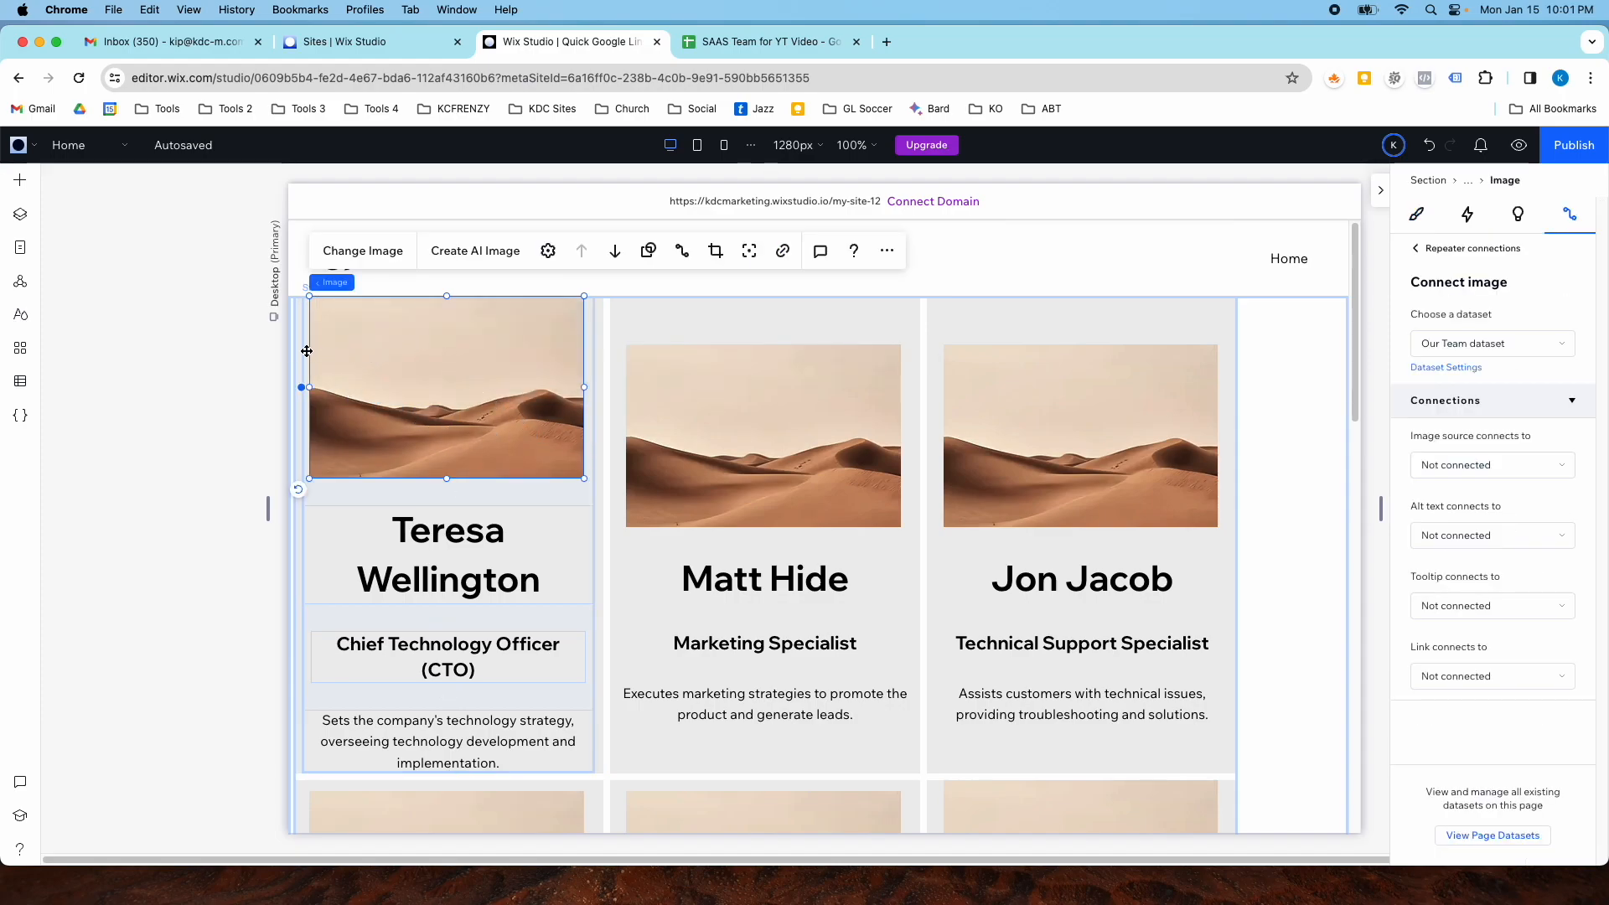
- Open the Our Team collection in the CMS
{"action": "left_click", "coordinate": [22, 386]}
{"action": "left_click", "coordinate": [131, 231]}
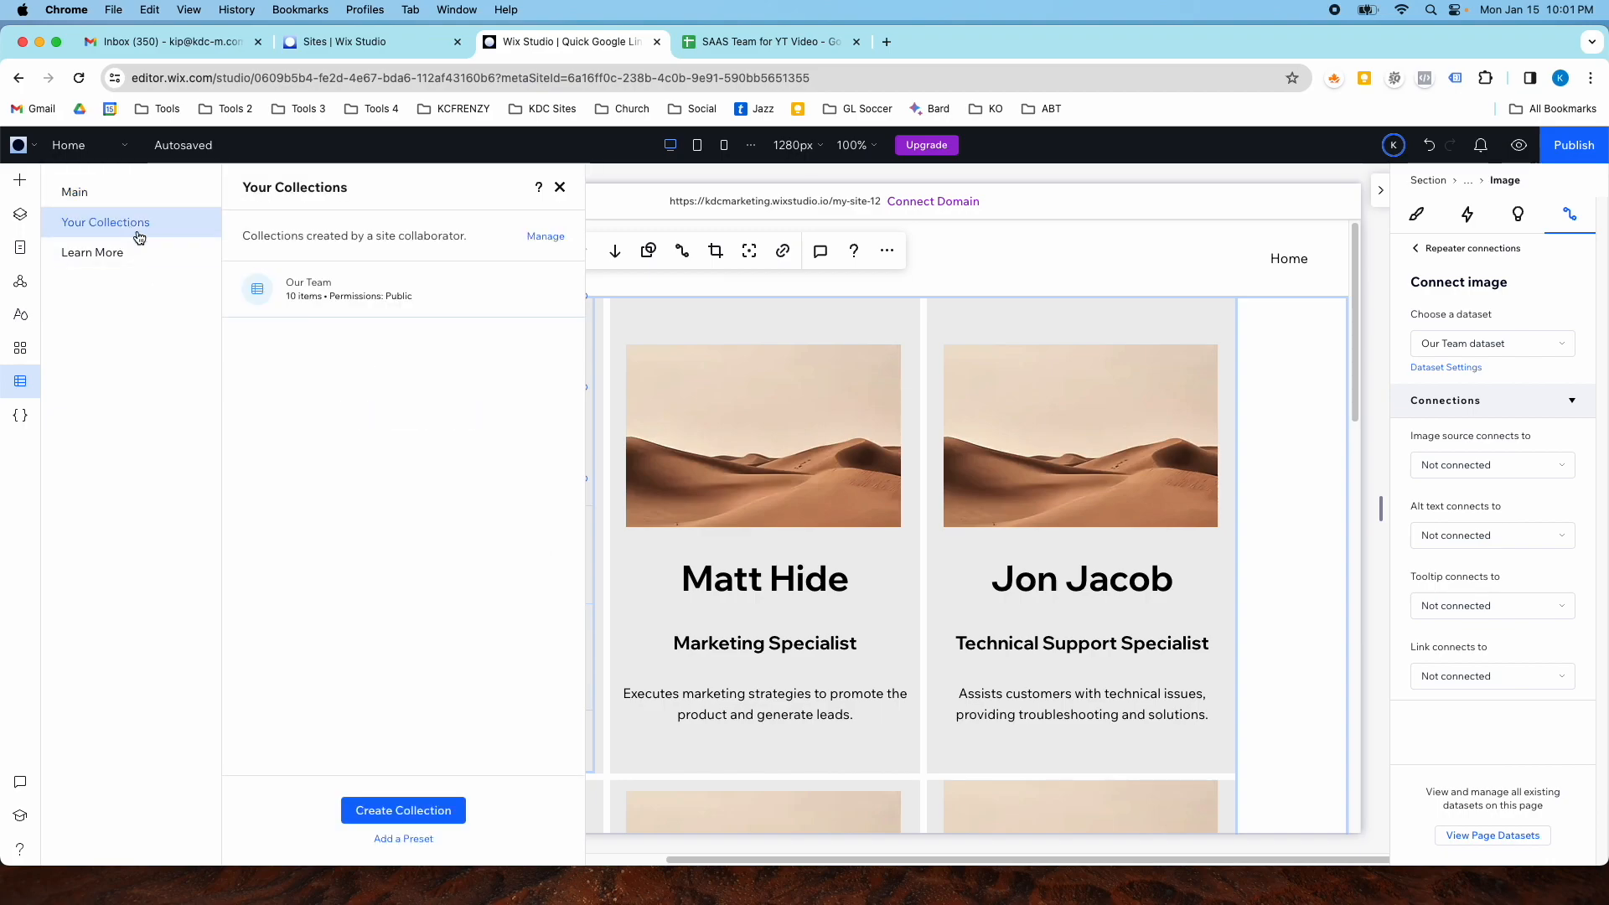
{"action": "left_click", "coordinate": [350, 292]}
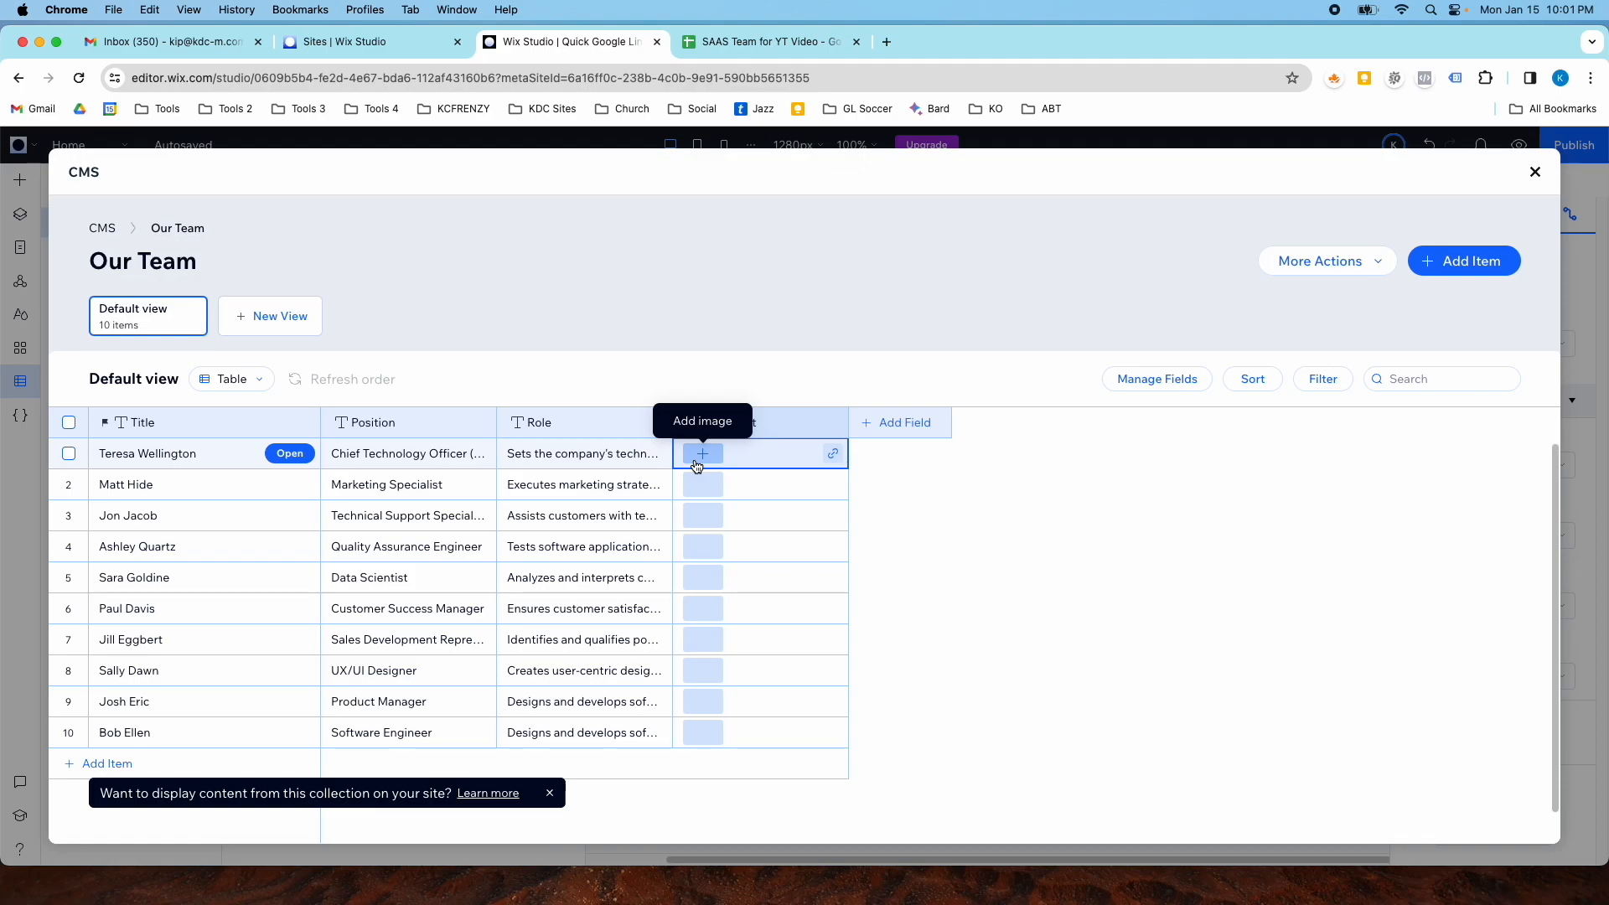
- Add a headshot image from Wix media to the first member's Headshot cell
{"action": "left_click", "coordinate": [716, 461]}
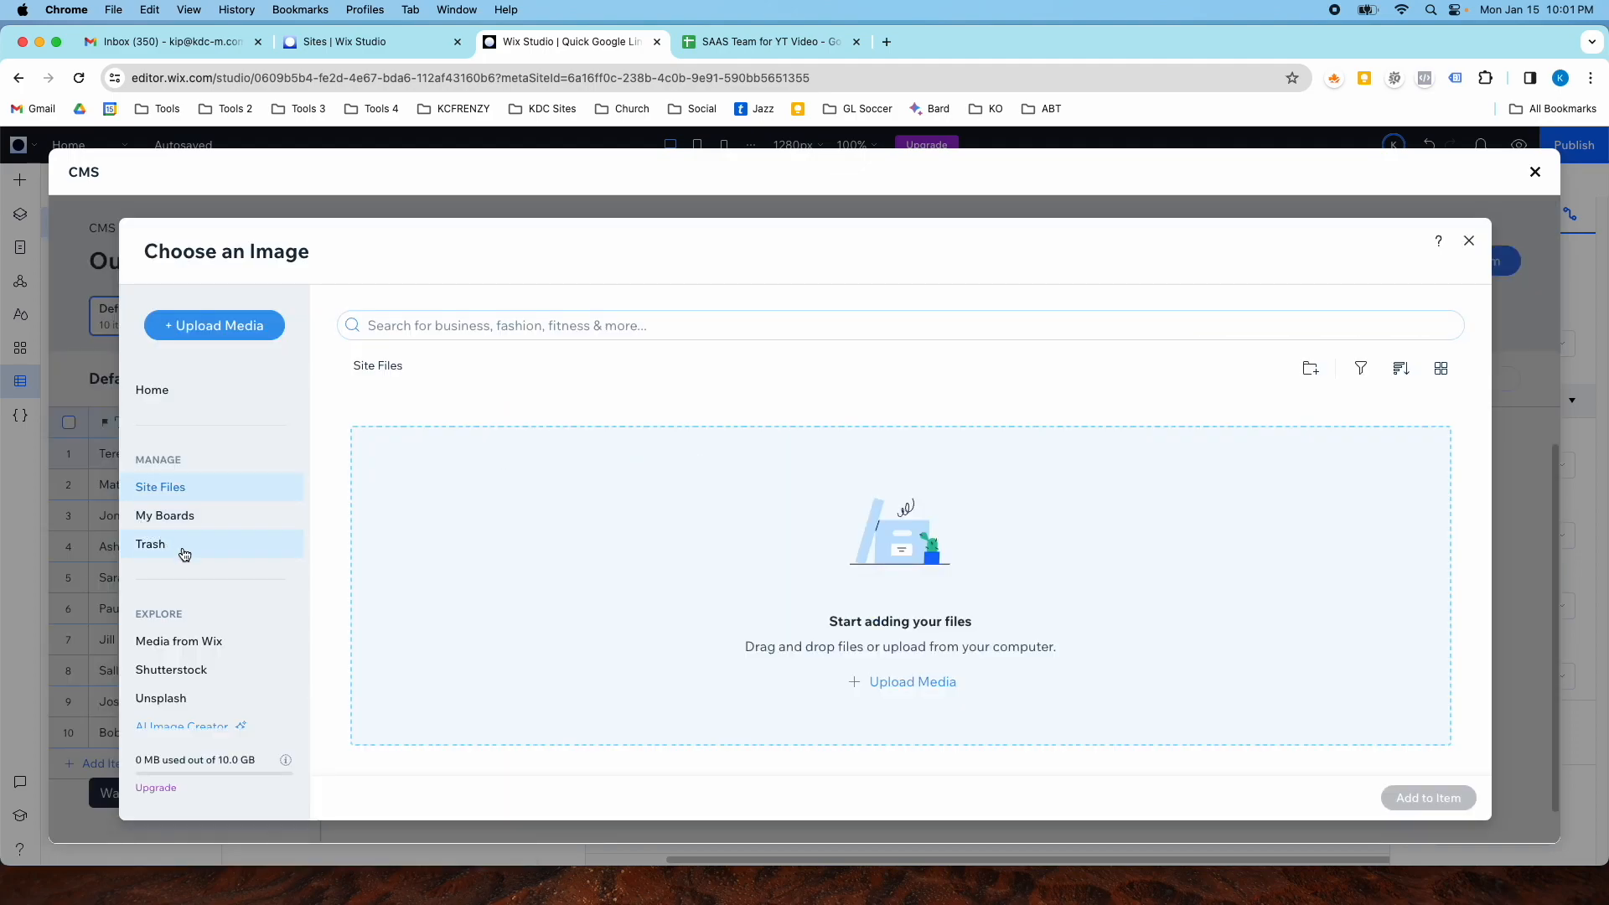
{"action": "left_click", "coordinate": [189, 643]}
{"action": "left_click", "coordinate": [531, 332]}
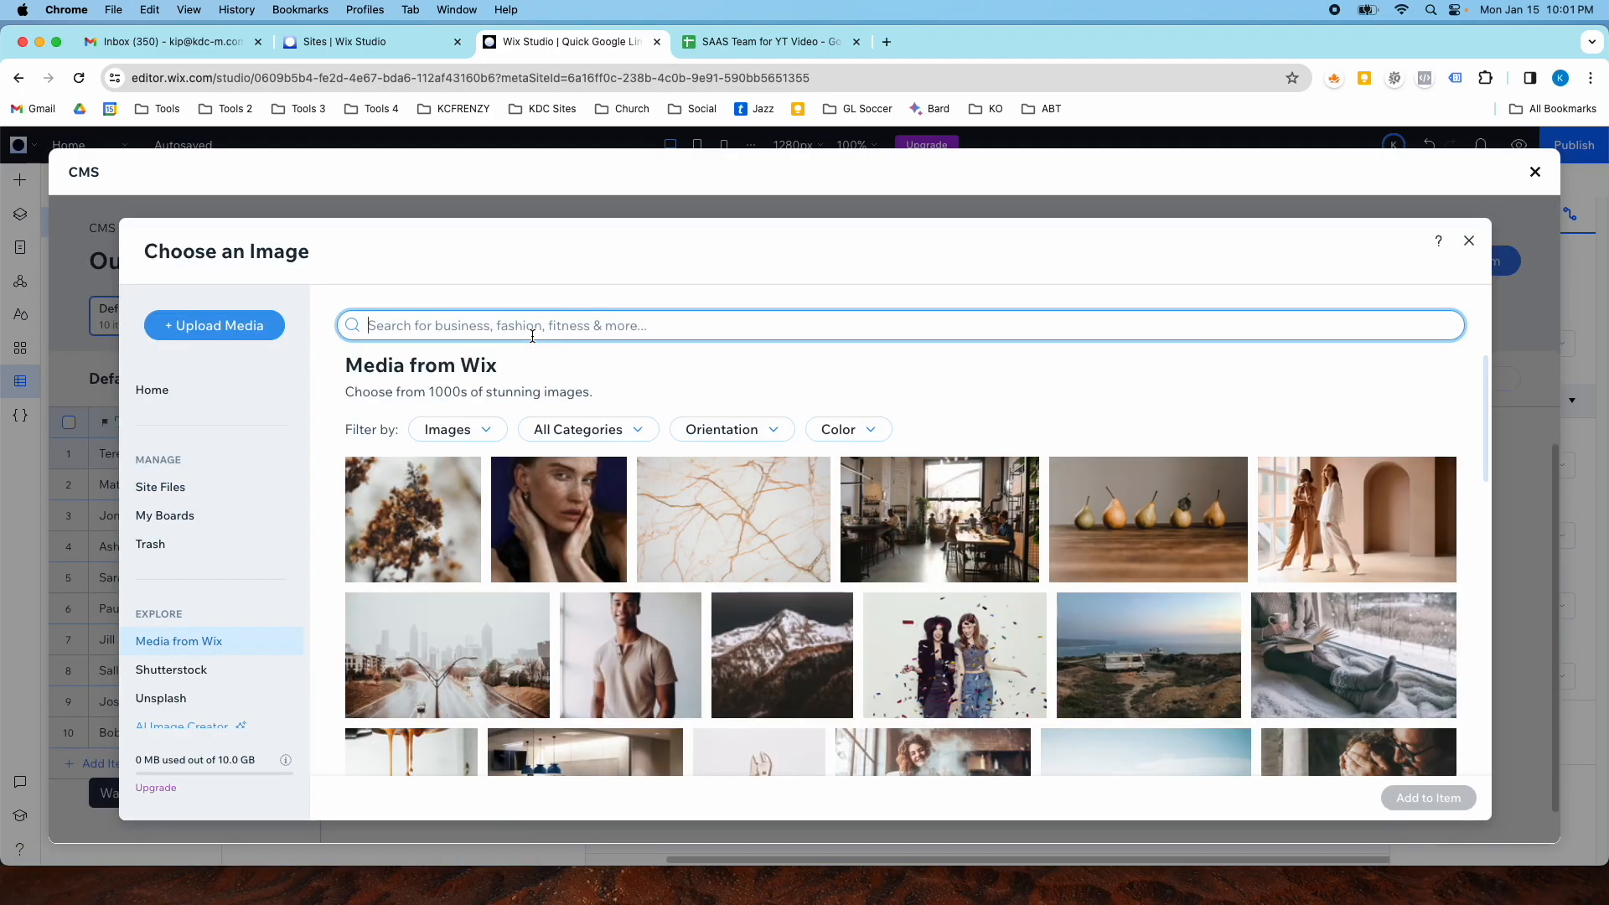
{"action": "type", "text": "headshot"}
{"action": "key", "text": "Return"}
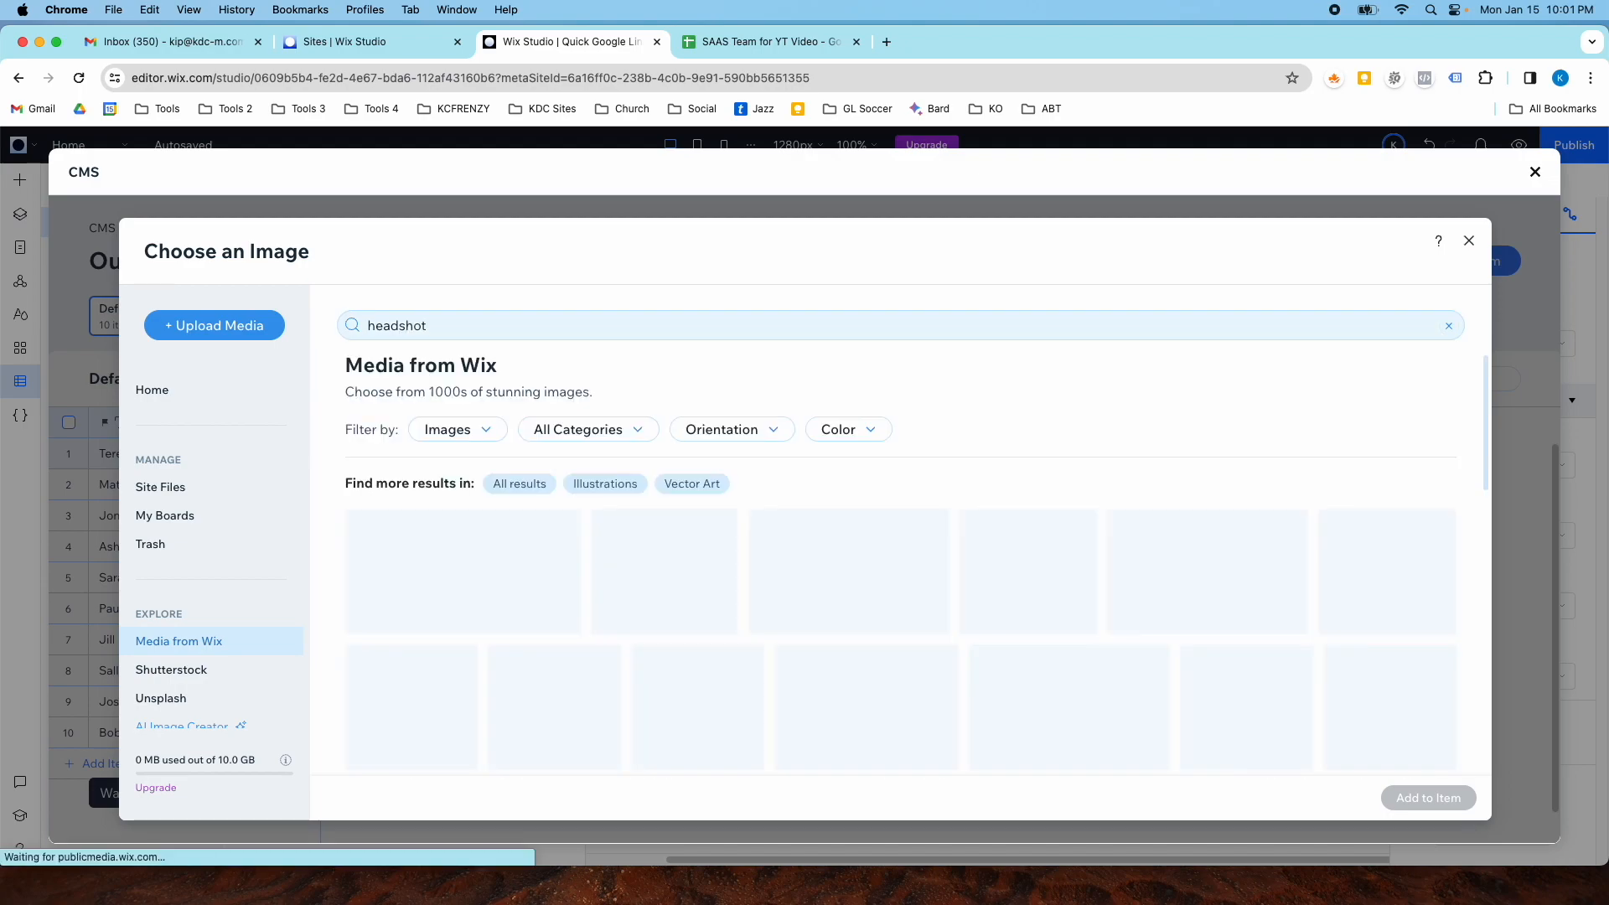
{"action": "double_click", "coordinate": [682, 453]}
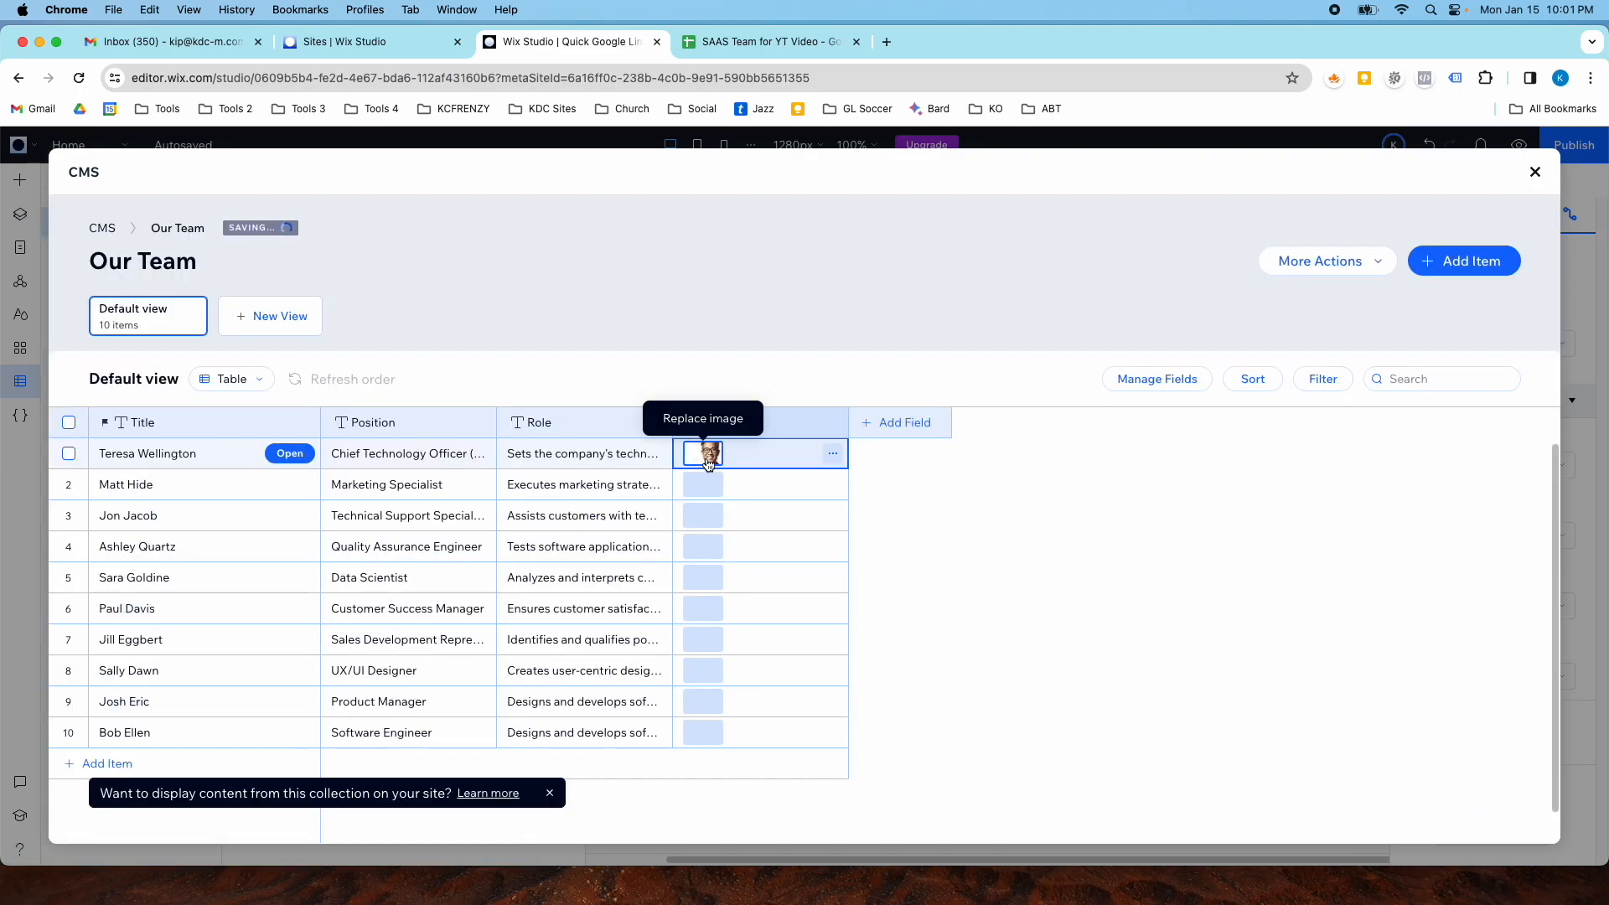
- Replace the first member's headshot with the Smiling Mature Woman image found by searching "headshot"
{"action": "left_click", "coordinate": [704, 457]}
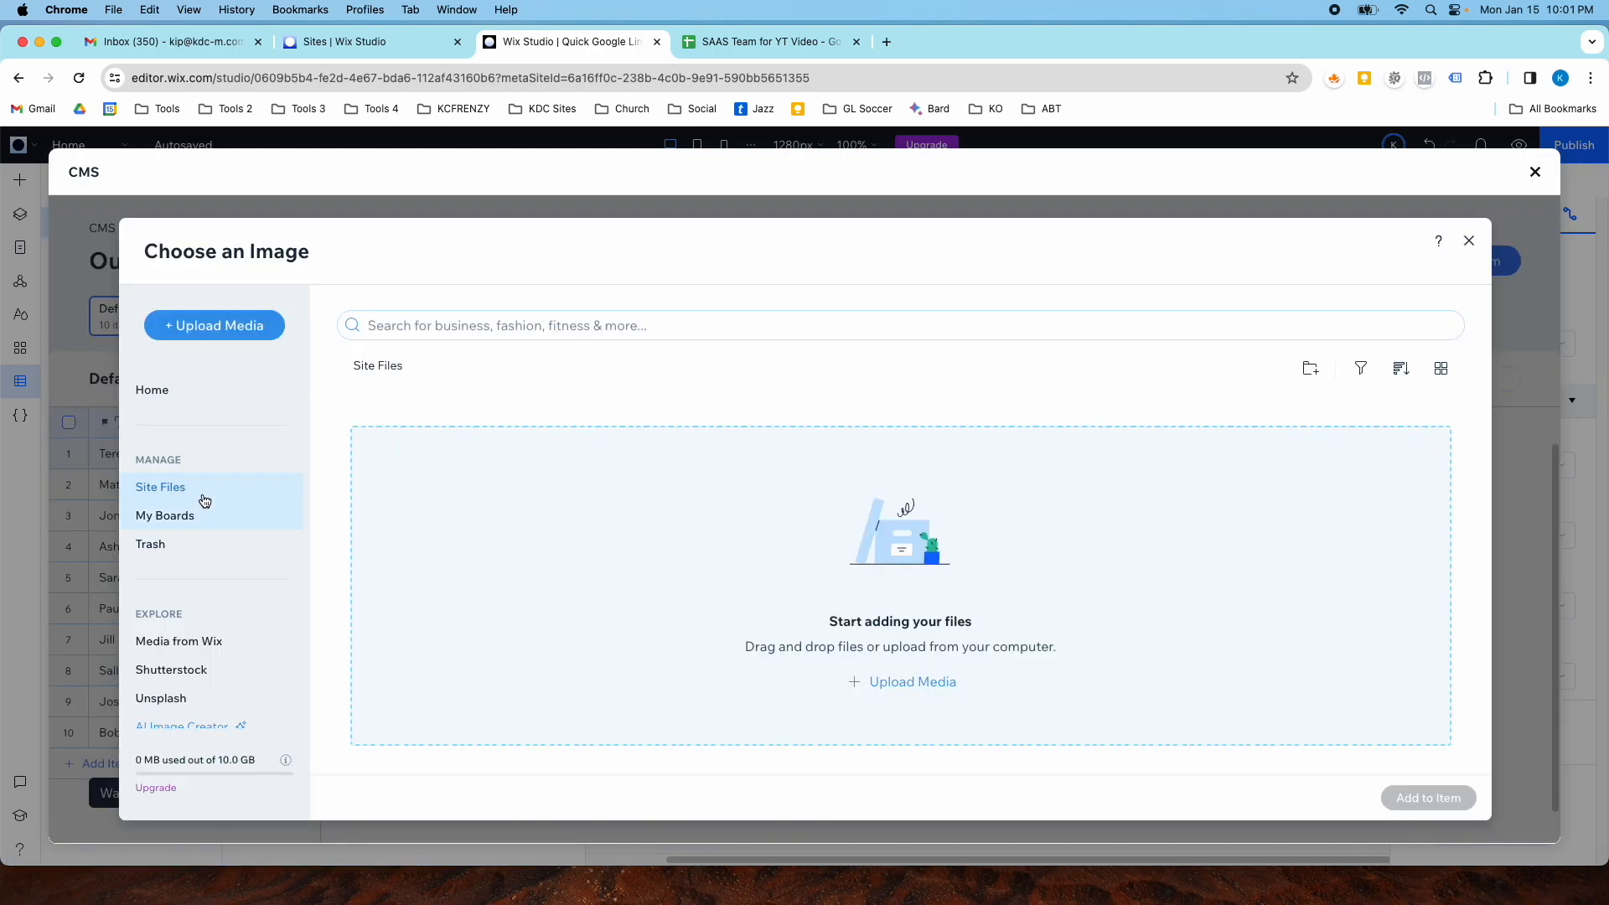
{"action": "left_click", "coordinate": [179, 642]}
{"action": "left_click", "coordinate": [463, 333]}
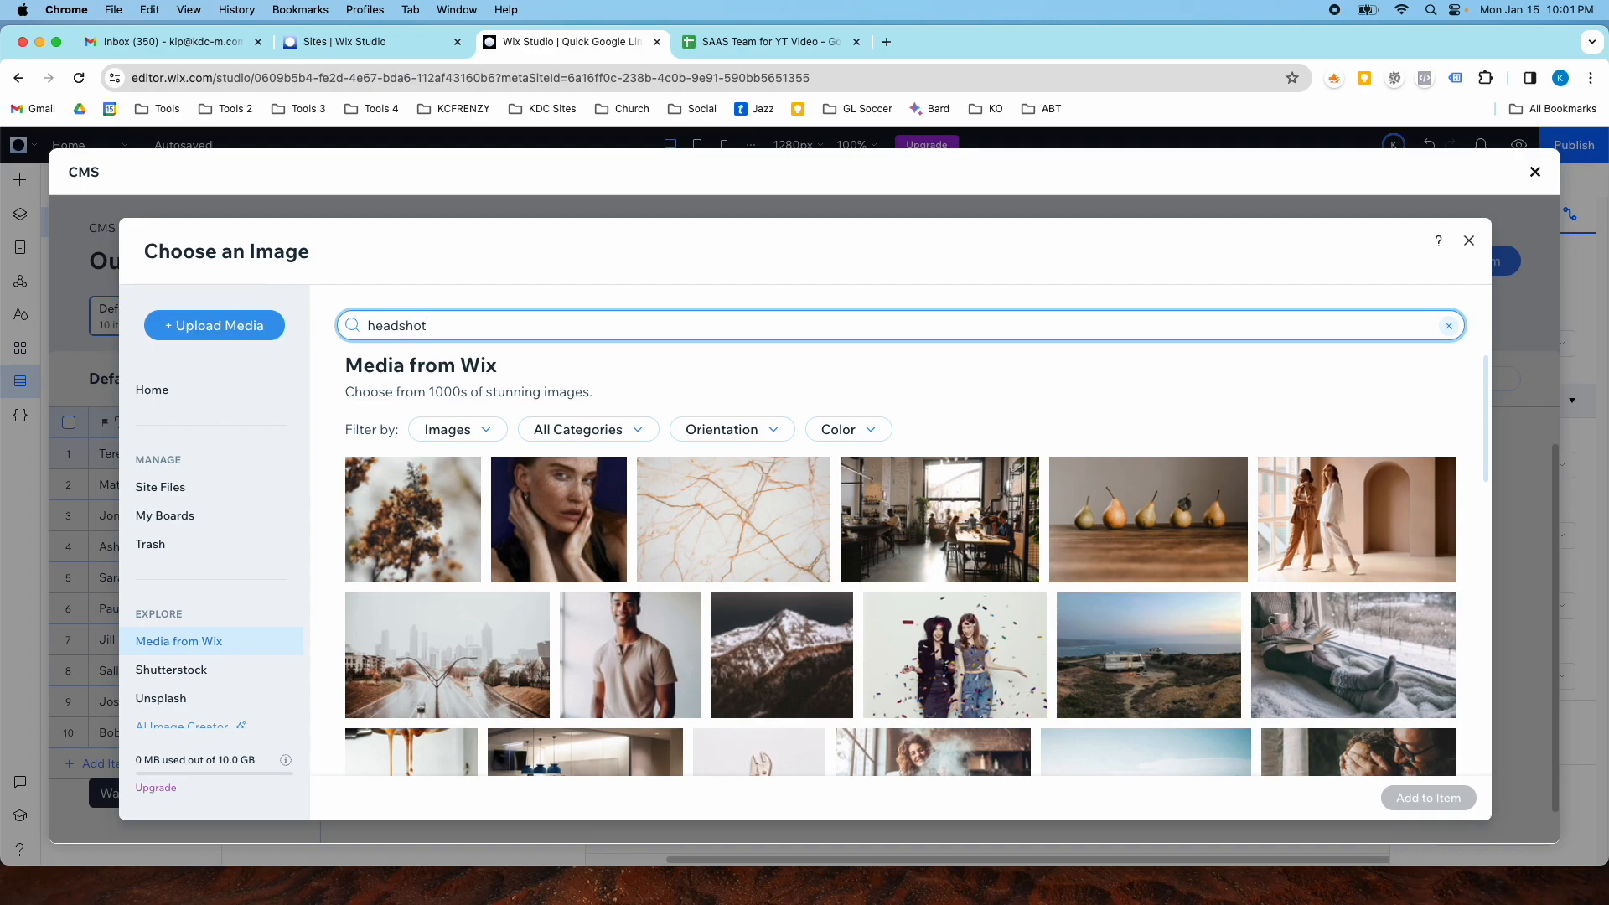
{"action": "key", "text": "Return"}
{"action": "scroll", "coordinate": [676, 624], "scroll_direction": "down", "scroll_amount": 2}
{"action": "scroll", "coordinate": [676, 624], "scroll_direction": "down", "scroll_amount": 4}
{"action": "left_click", "coordinate": [874, 609]}
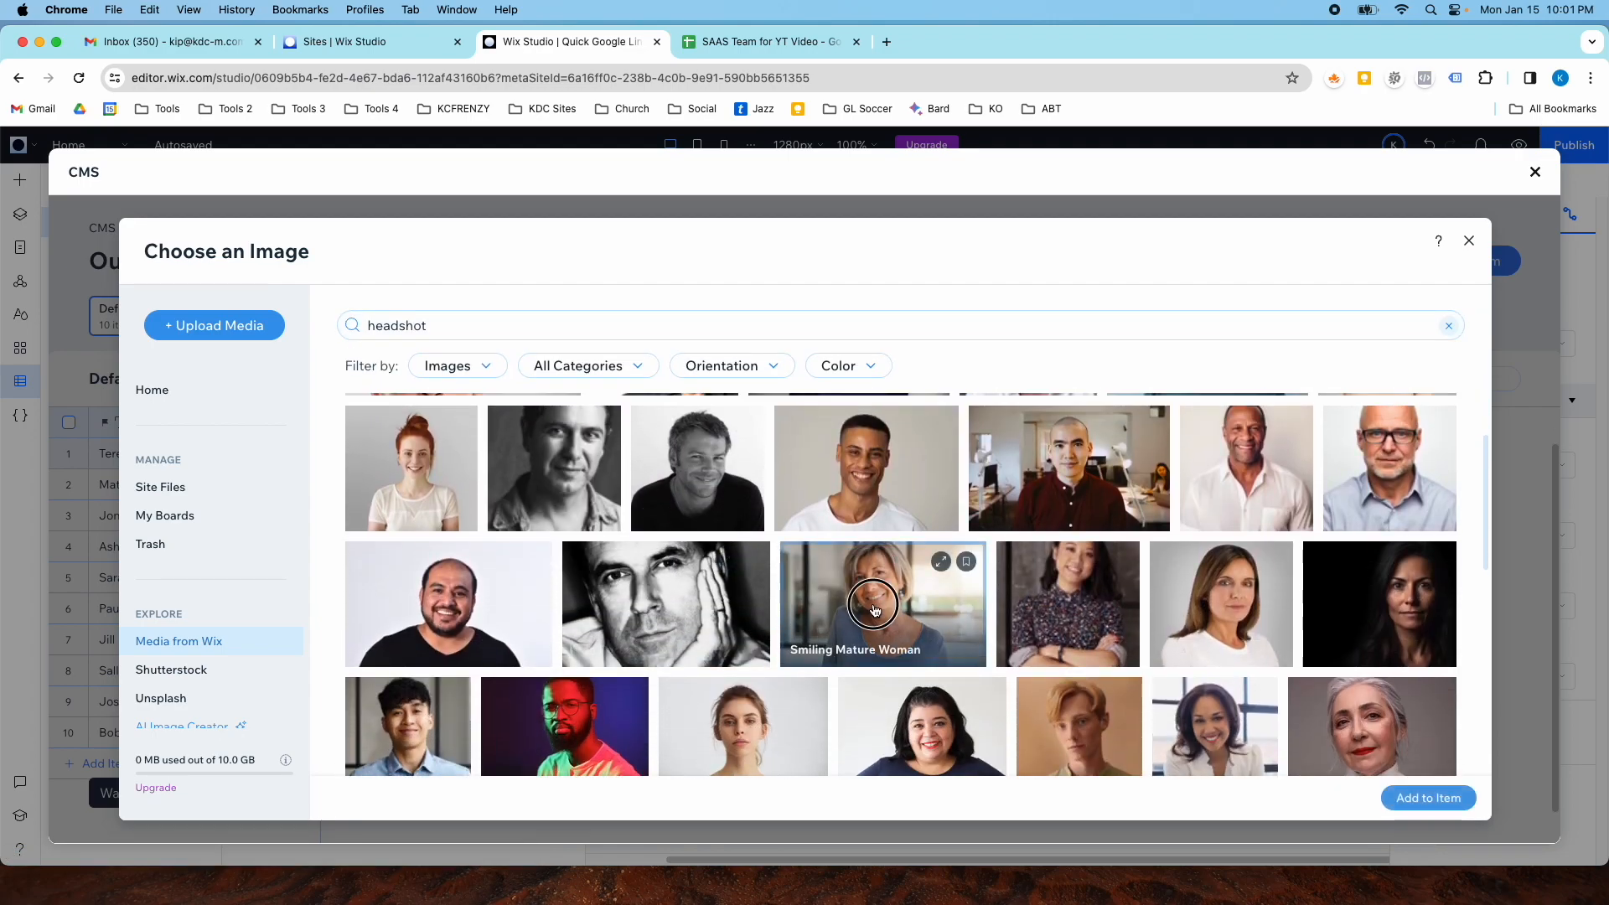
{"action": "double_click", "coordinate": [872, 605]}
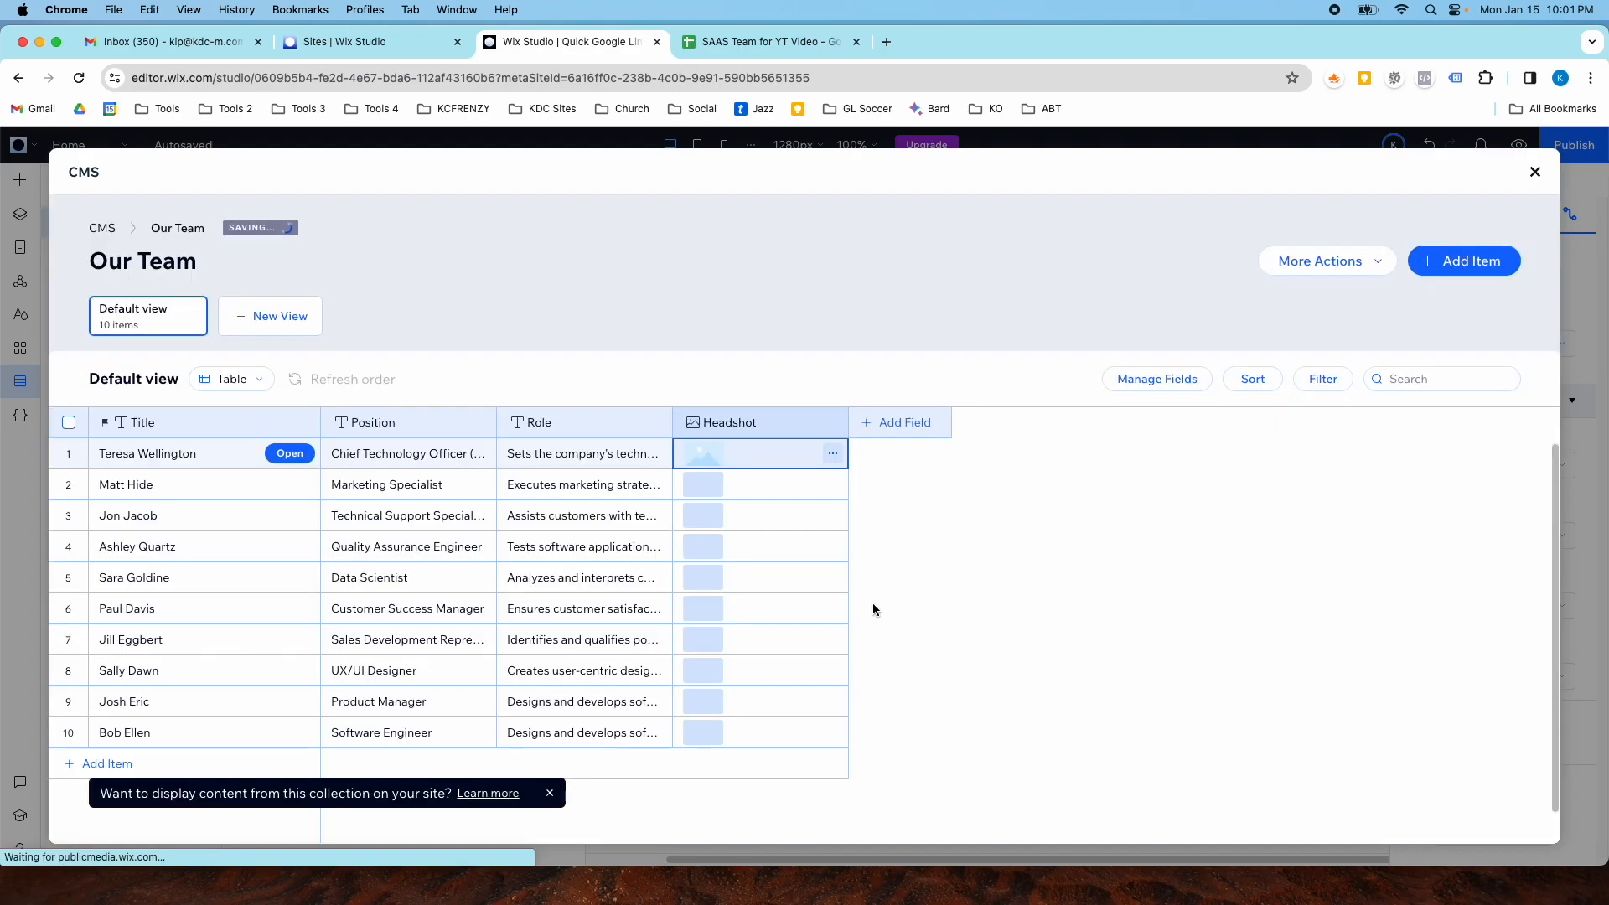
- Add the Headshot Portrait image from a "headshot" media search to the second member's row
{"action": "left_click", "coordinate": [708, 488]}
{"action": "left_click", "coordinate": [701, 486]}
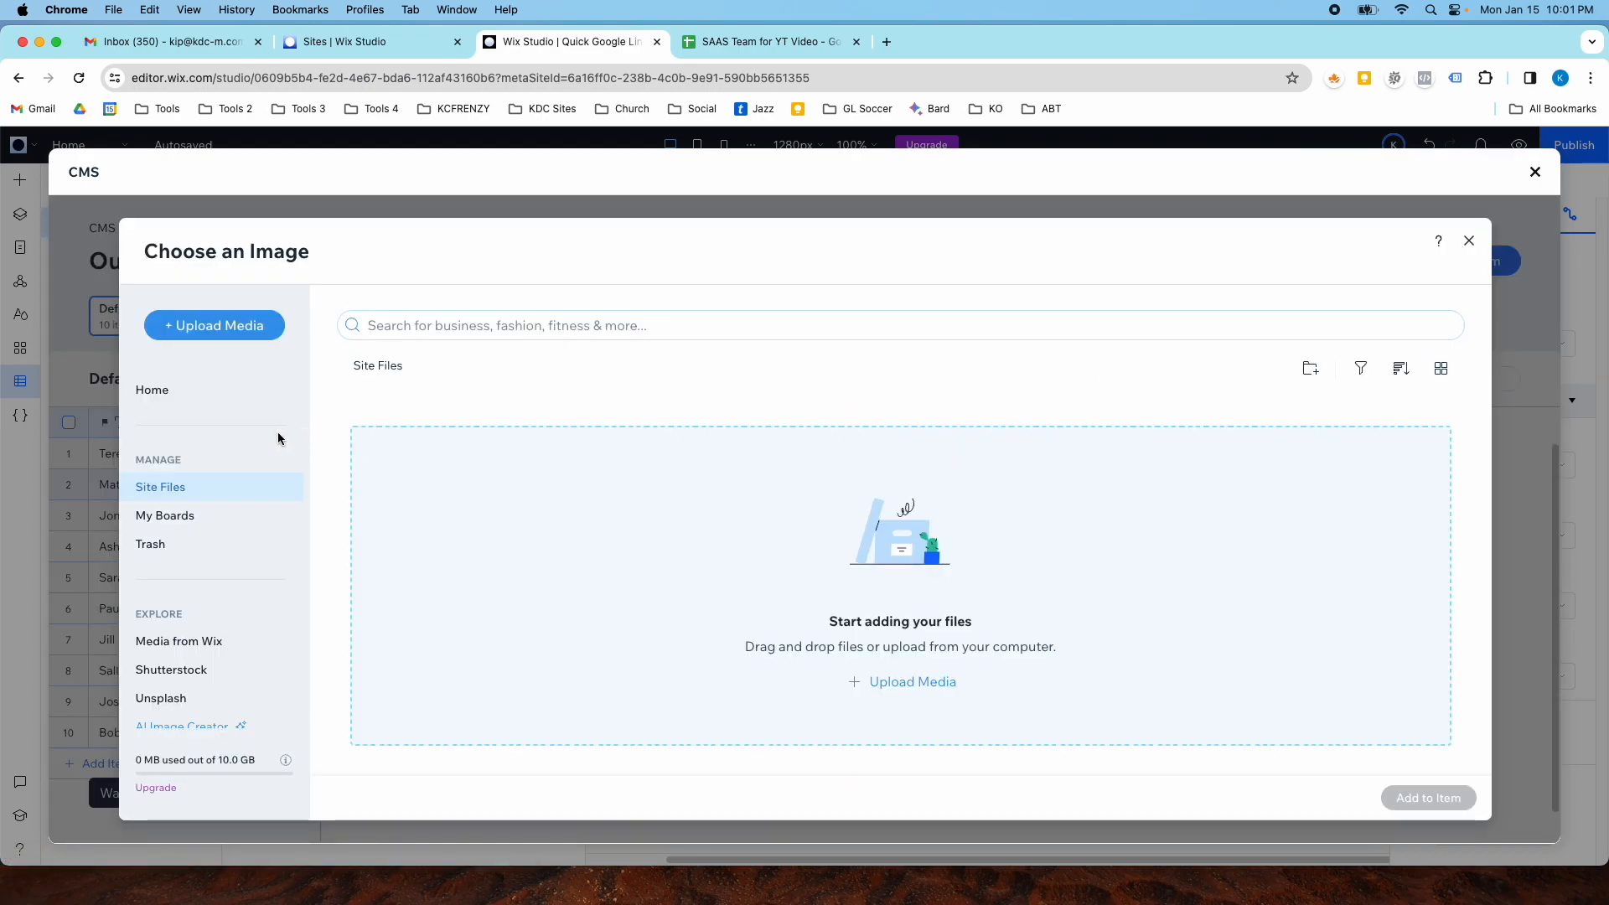
{"action": "left_click", "coordinate": [202, 641]}
{"action": "left_click", "coordinate": [416, 328]}
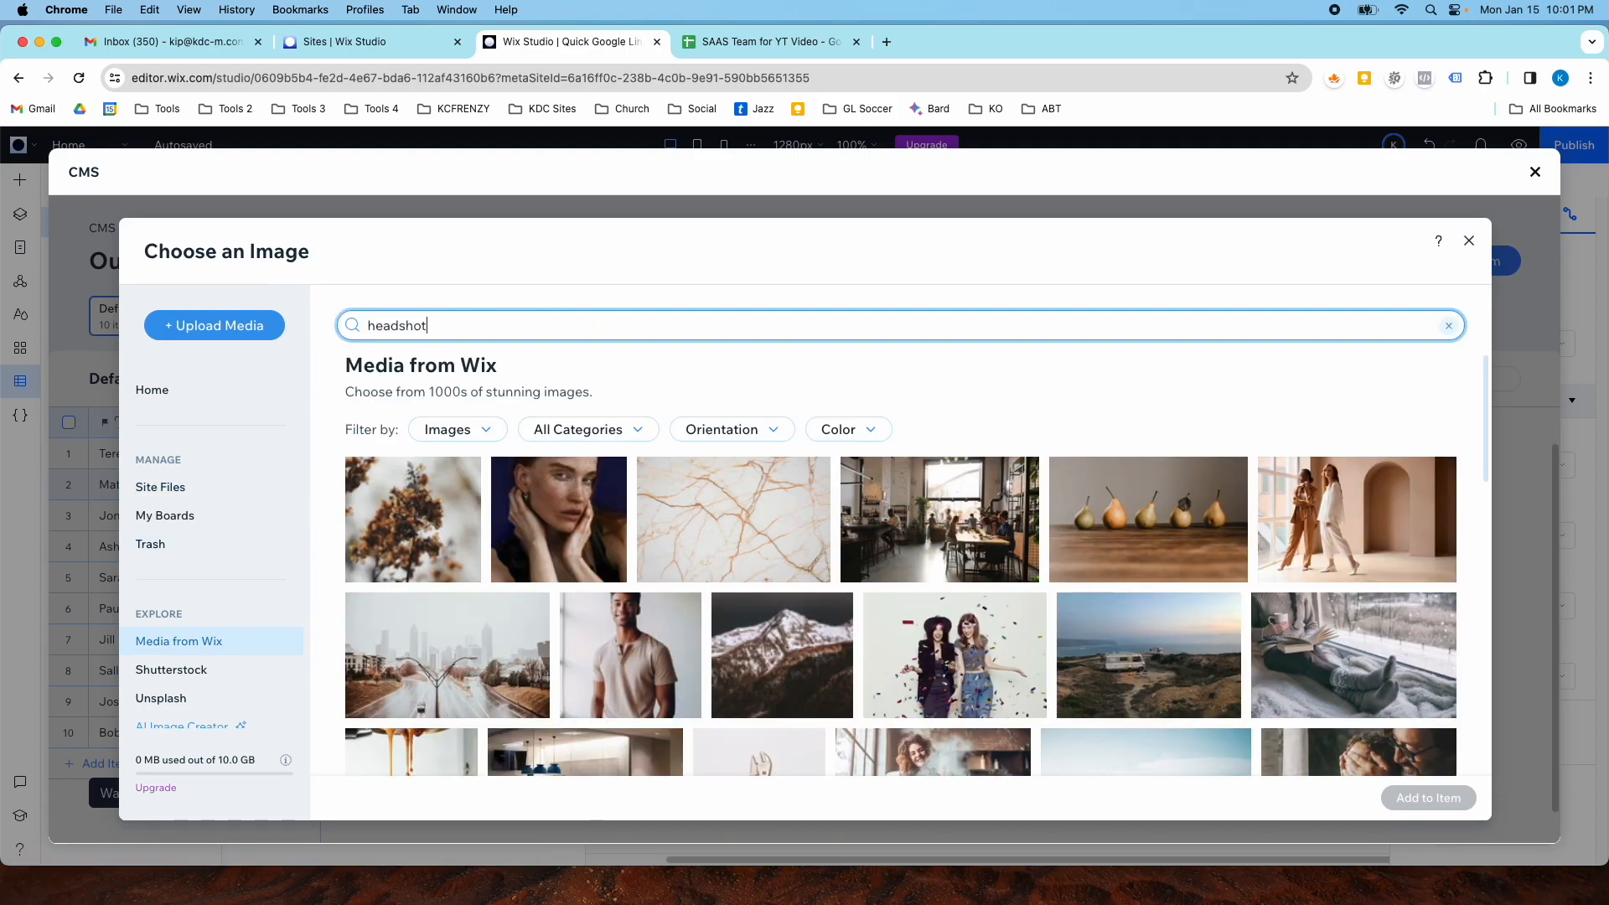
{"action": "key", "text": "Return"}
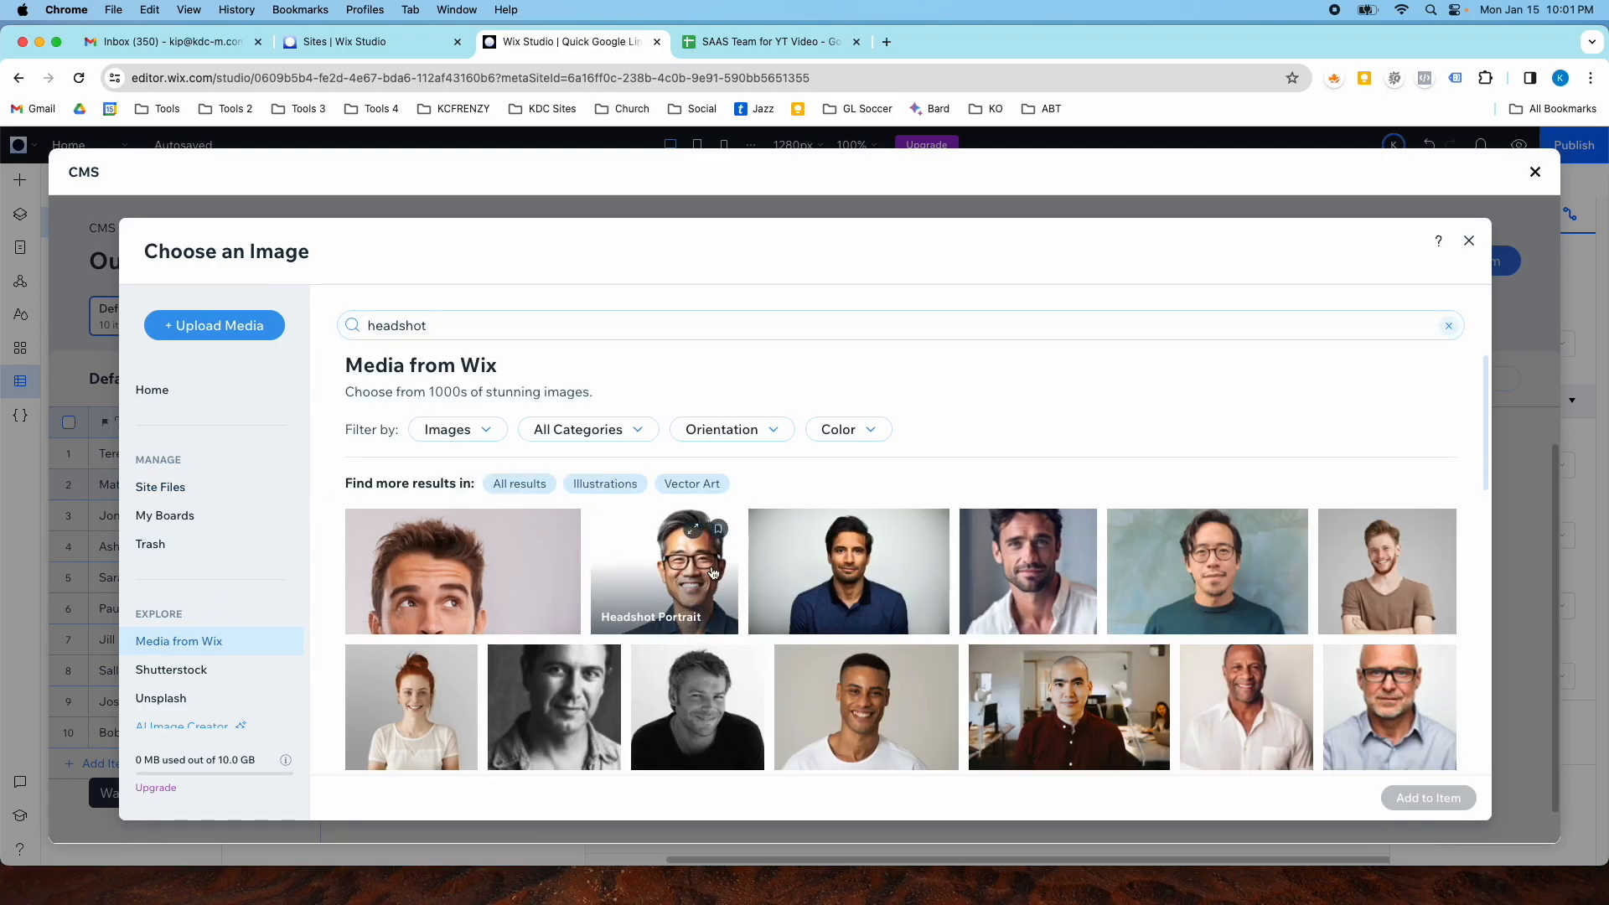
{"action": "double_click", "coordinate": [714, 573]}
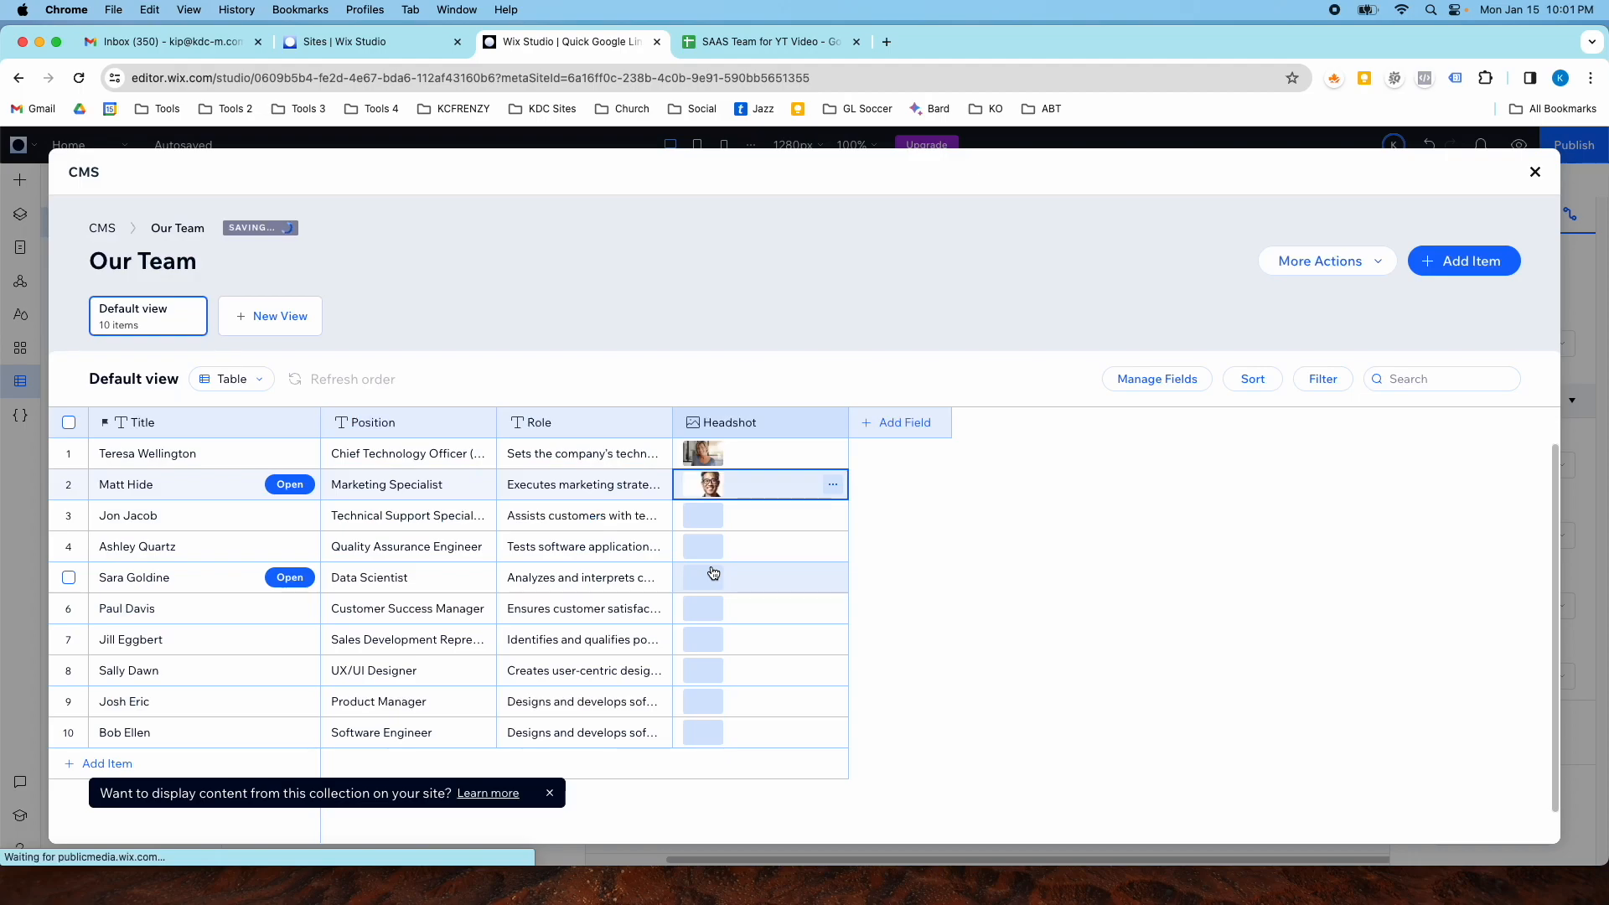
- Add a headshot image from a "headshot" Wix media search to the third member's row
{"action": "left_click", "coordinate": [703, 516]}
{"action": "left_click", "coordinate": [170, 638]}
{"action": "left_click", "coordinate": [399, 326]}
{"action": "type", "text": "headshot"}
{"action": "key", "text": "Return"}
{"action": "scroll", "coordinate": [957, 584], "scroll_direction": "down", "scroll_amount": 3}
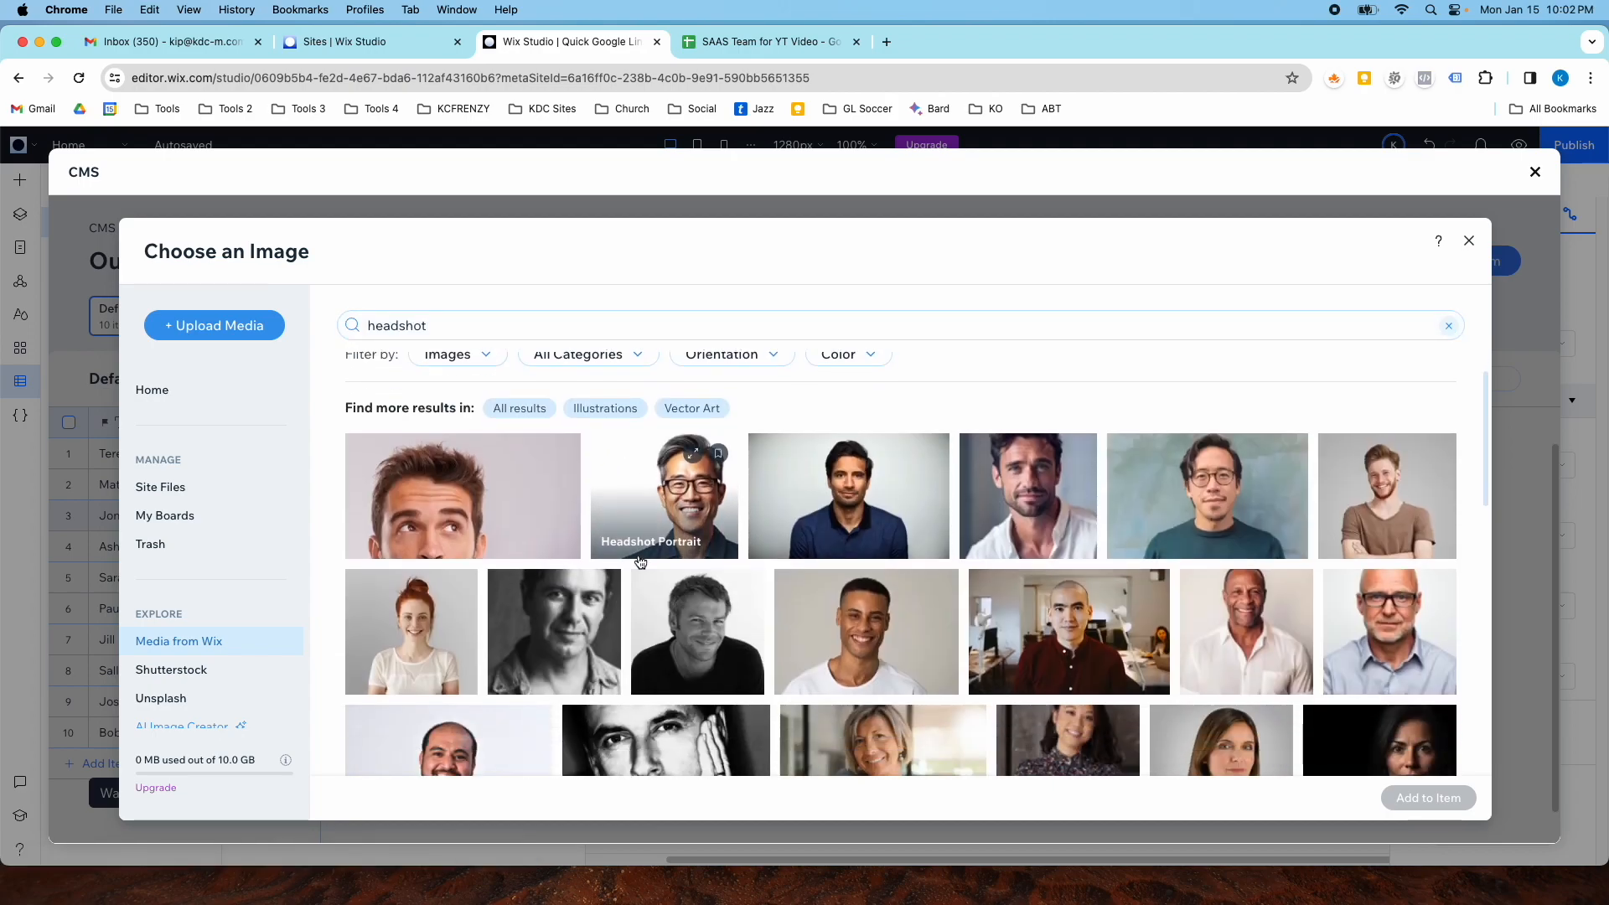
{"action": "double_click", "coordinate": [1341, 570]}
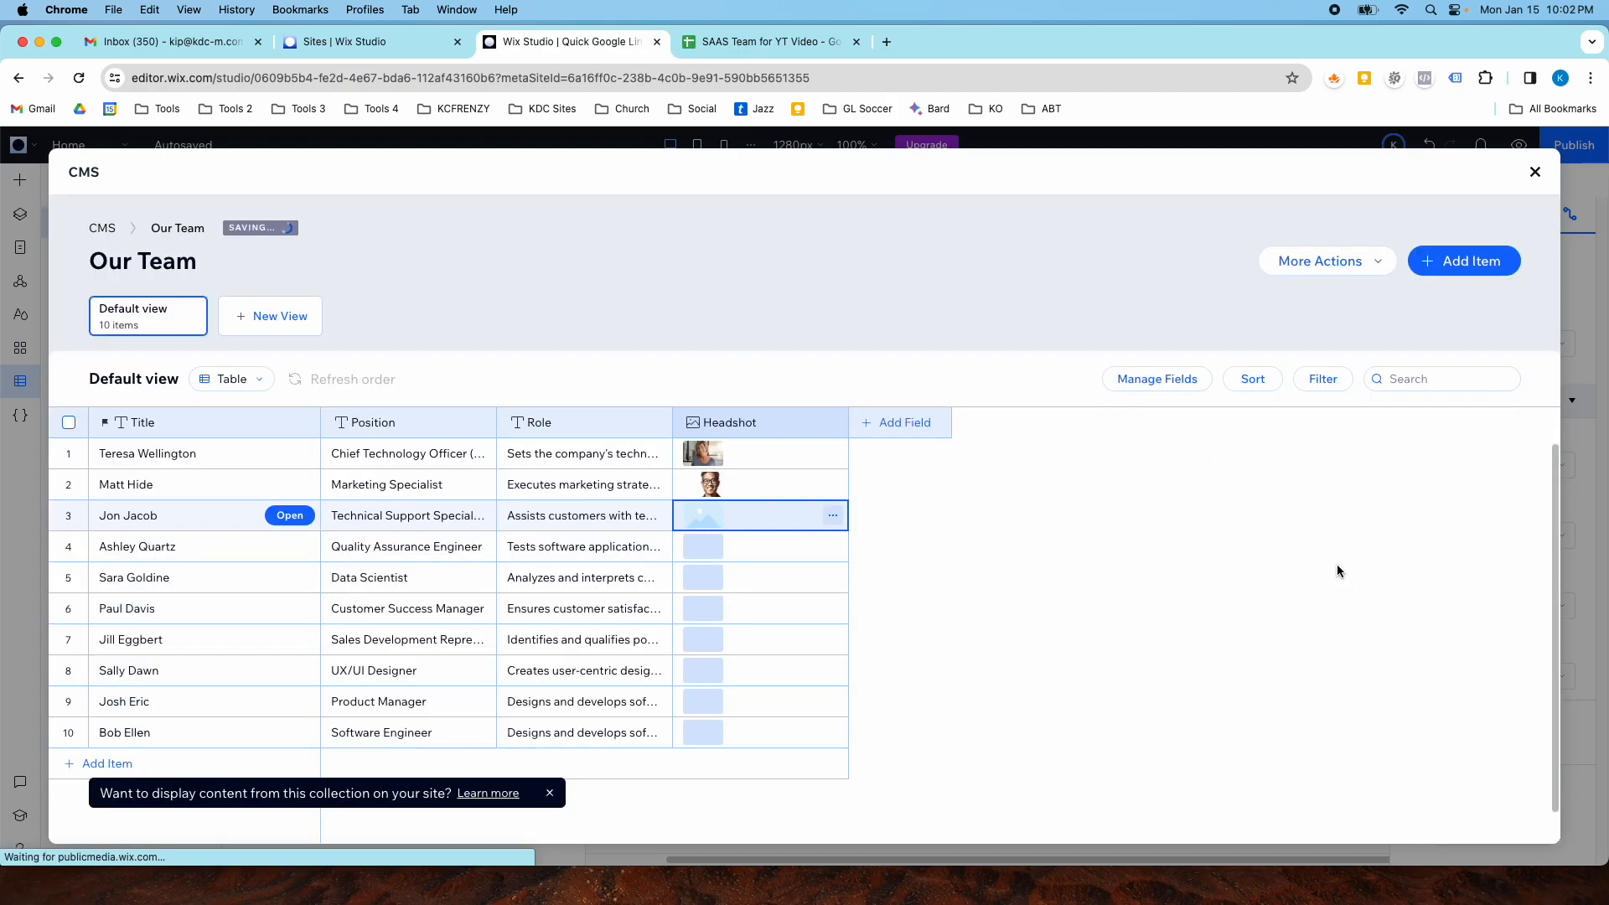
- Add a headshot image from a "headshot" Wix media search to the fourth member's row and close the CMS
{"action": "left_click", "coordinate": [704, 549]}
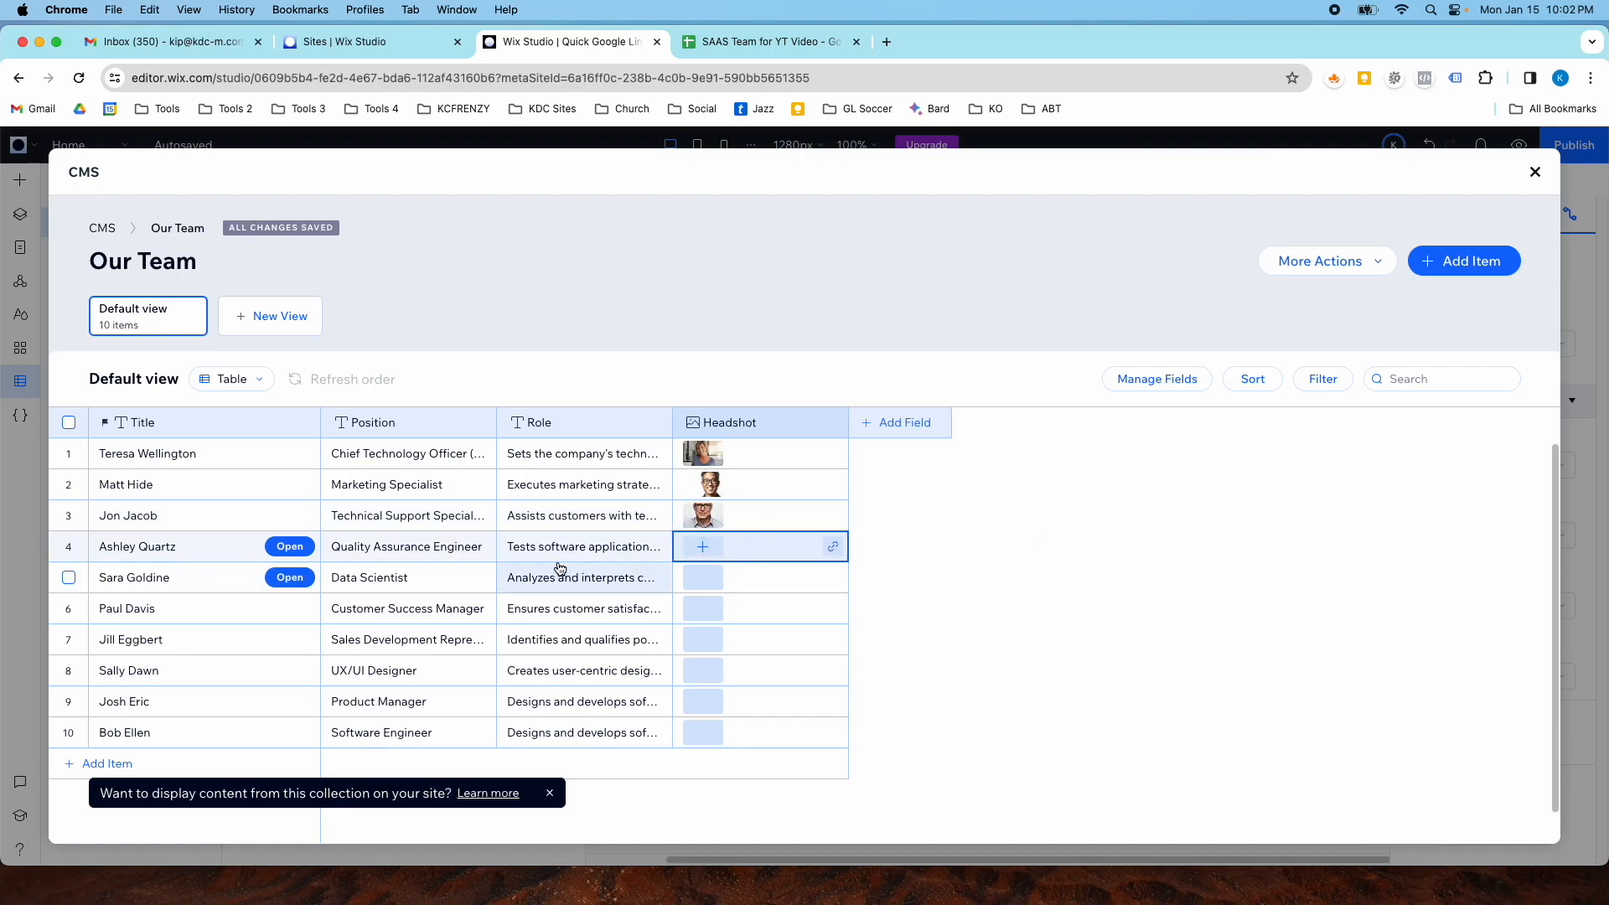
{"action": "left_click", "coordinate": [699, 550]}
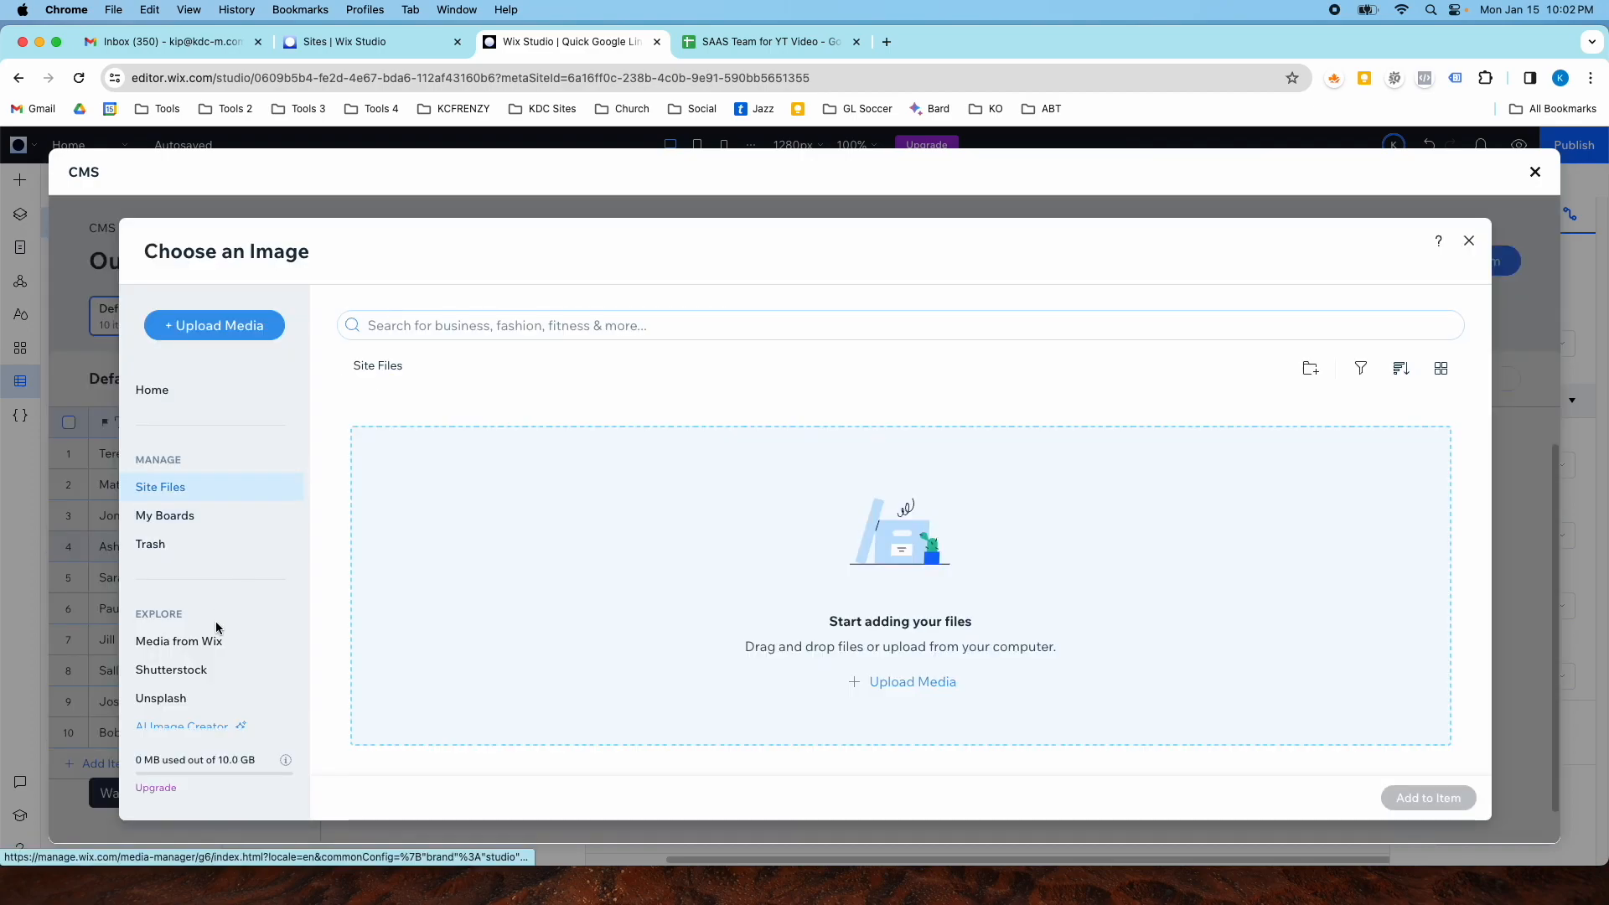
{"action": "left_click", "coordinate": [208, 652]}
{"action": "left_click", "coordinate": [456, 327]}
{"action": "type", "text": "headshot"}
{"action": "key", "text": "Return"}
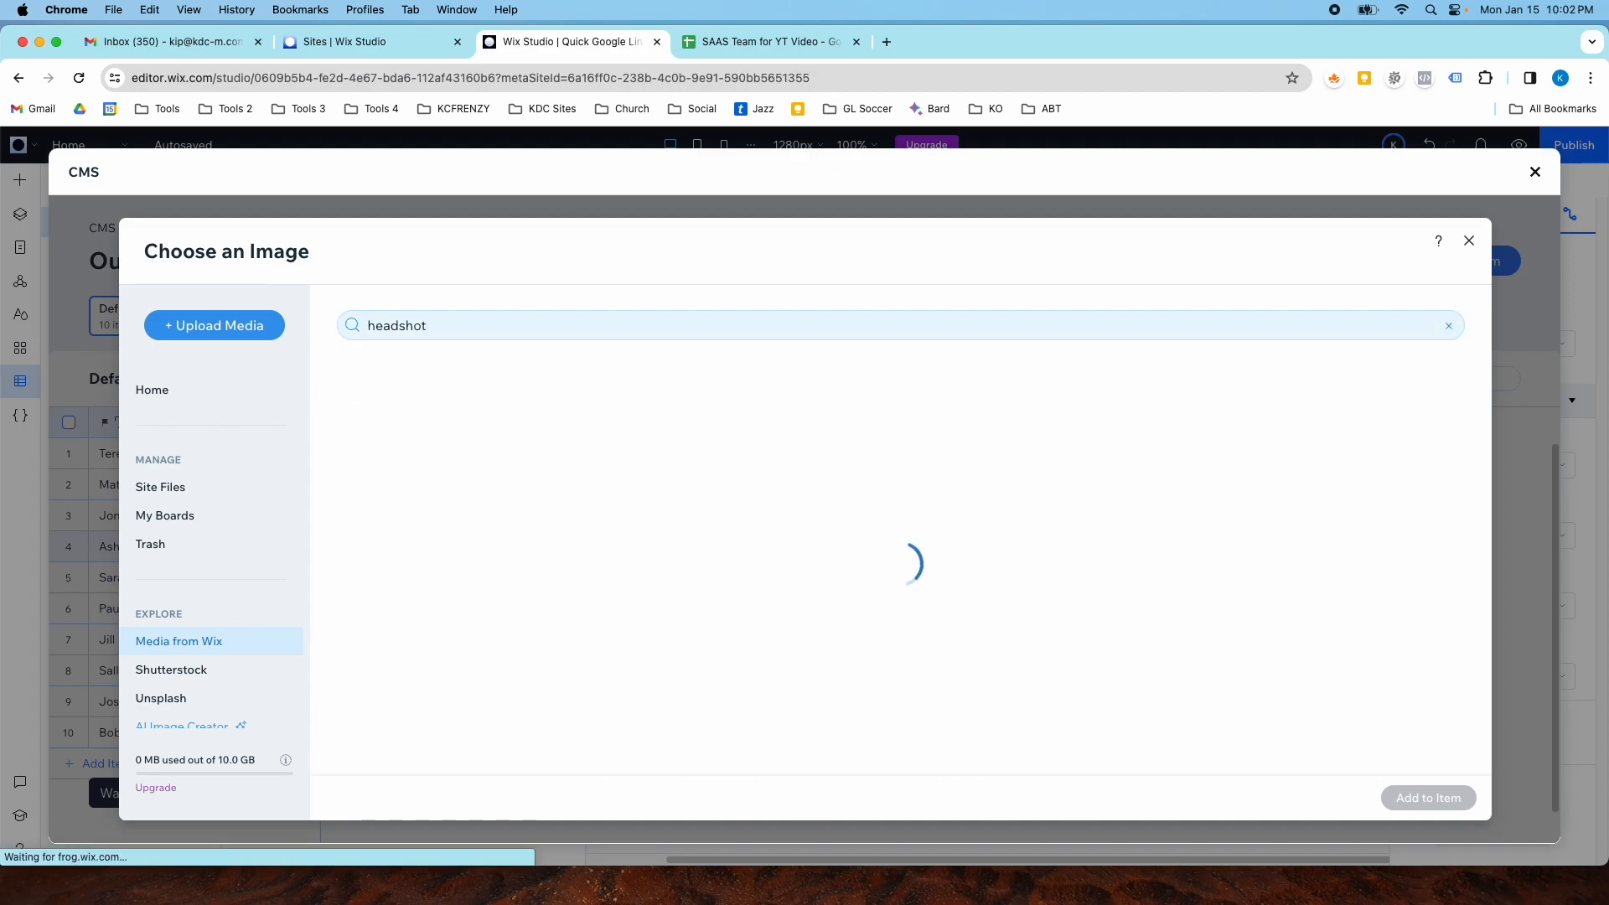
{"action": "scroll", "coordinate": [403, 647], "scroll_direction": "down", "scroll_amount": 1}
{"action": "double_click", "coordinate": [403, 648]}
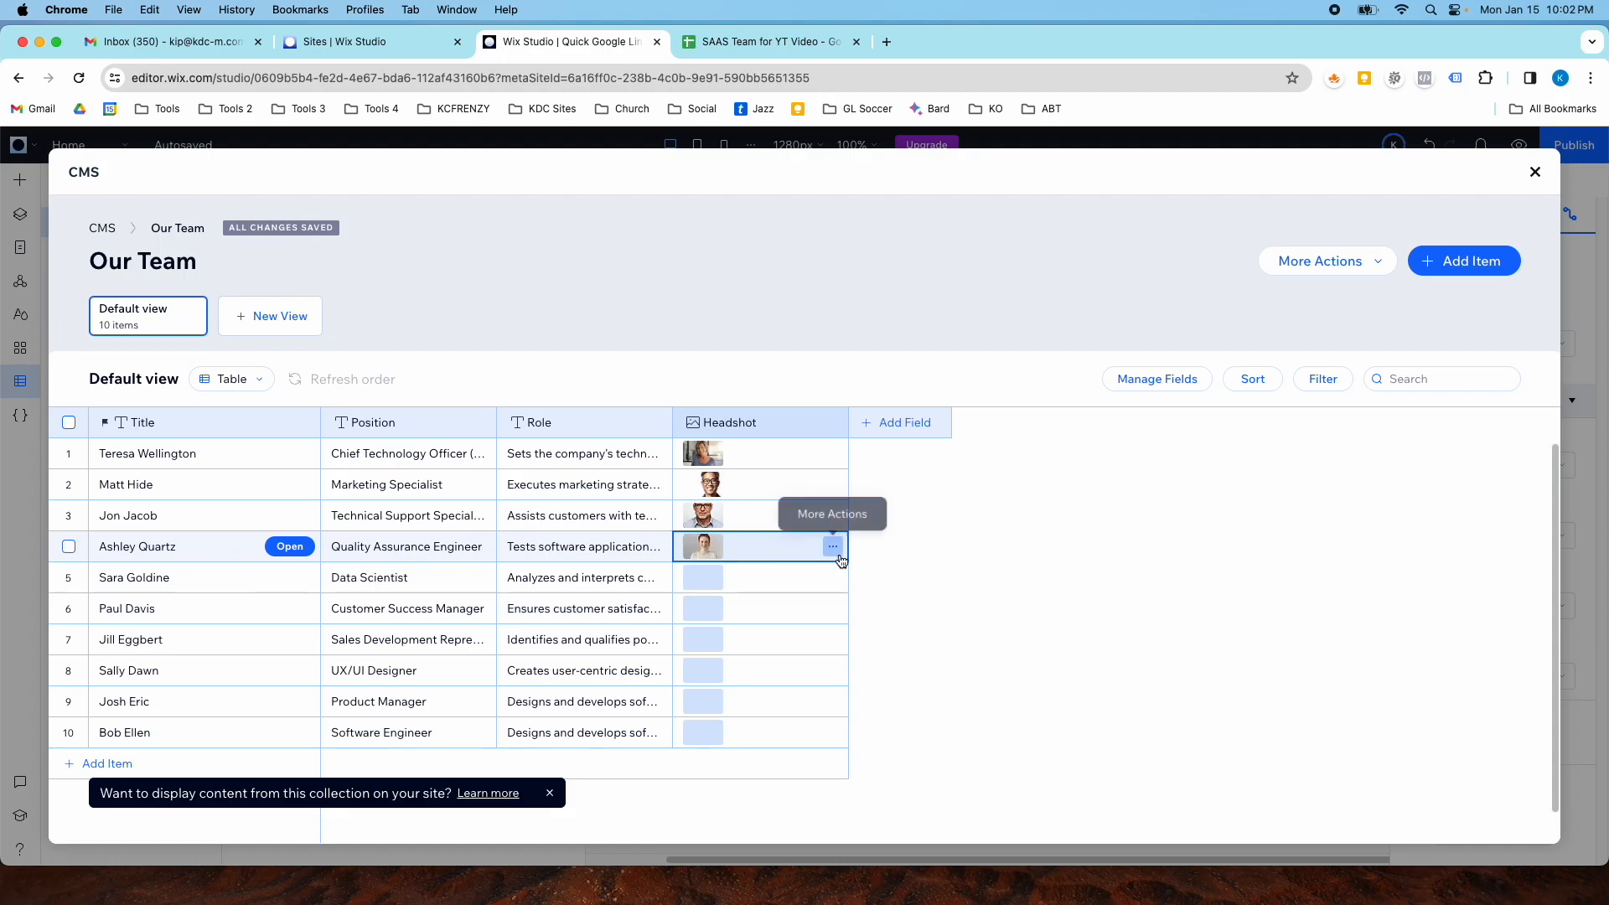
{"action": "left_click", "coordinate": [1544, 178]}
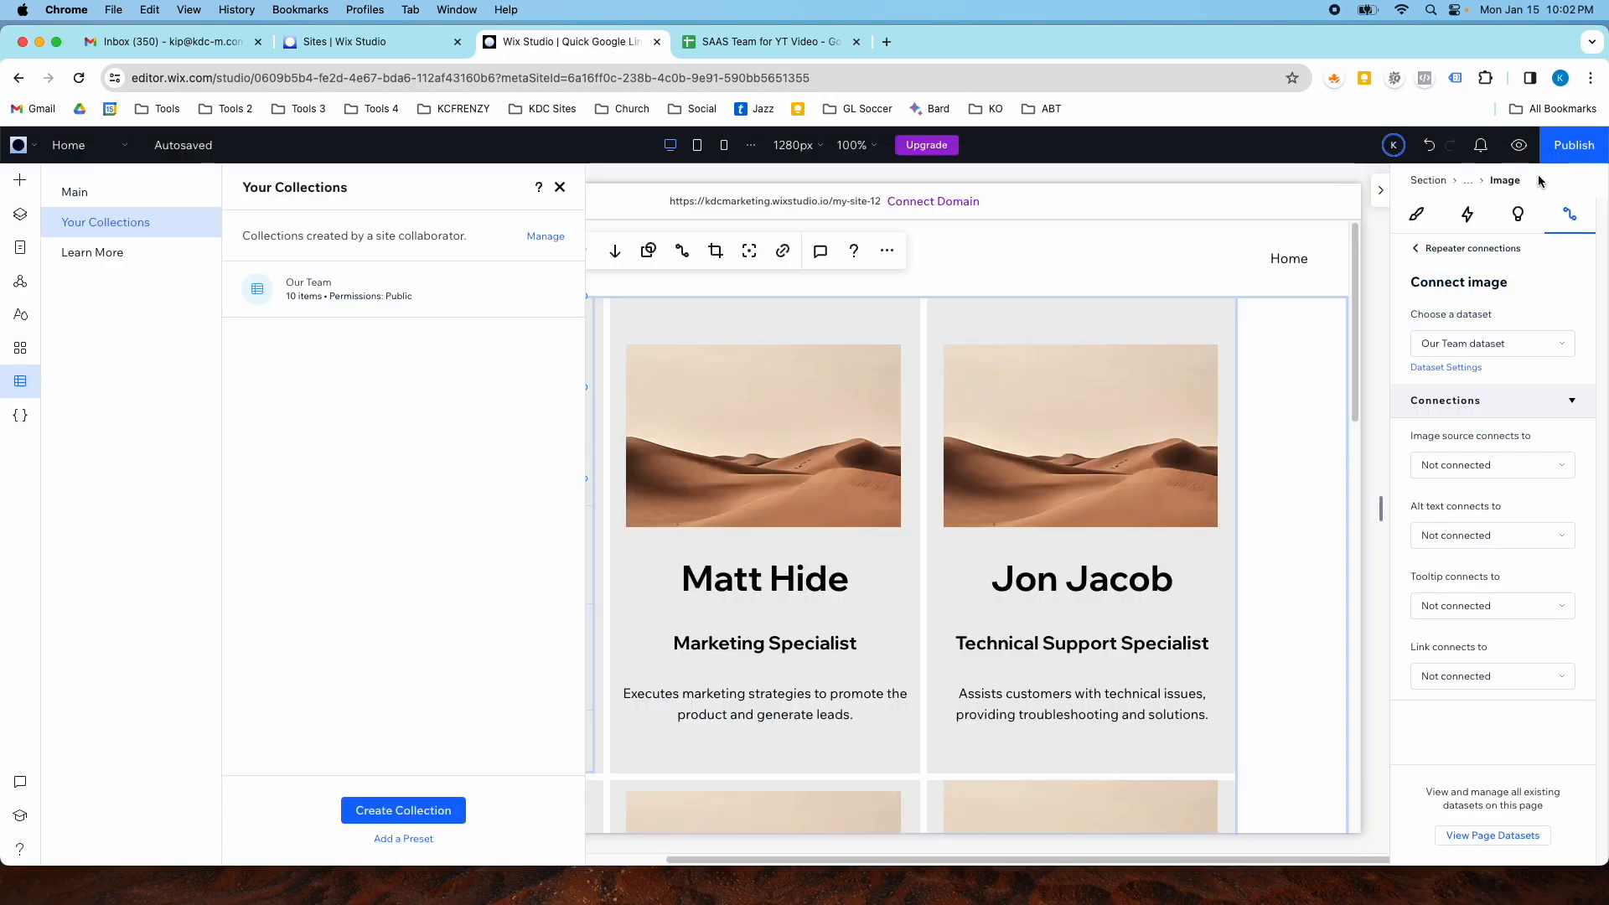
- Connect the card image's source to the Headshot field of the Our Team dataset
{"action": "left_click", "coordinate": [766, 487]}
{"action": "left_click", "coordinate": [493, 358]}
{"action": "left_click", "coordinate": [460, 385]}
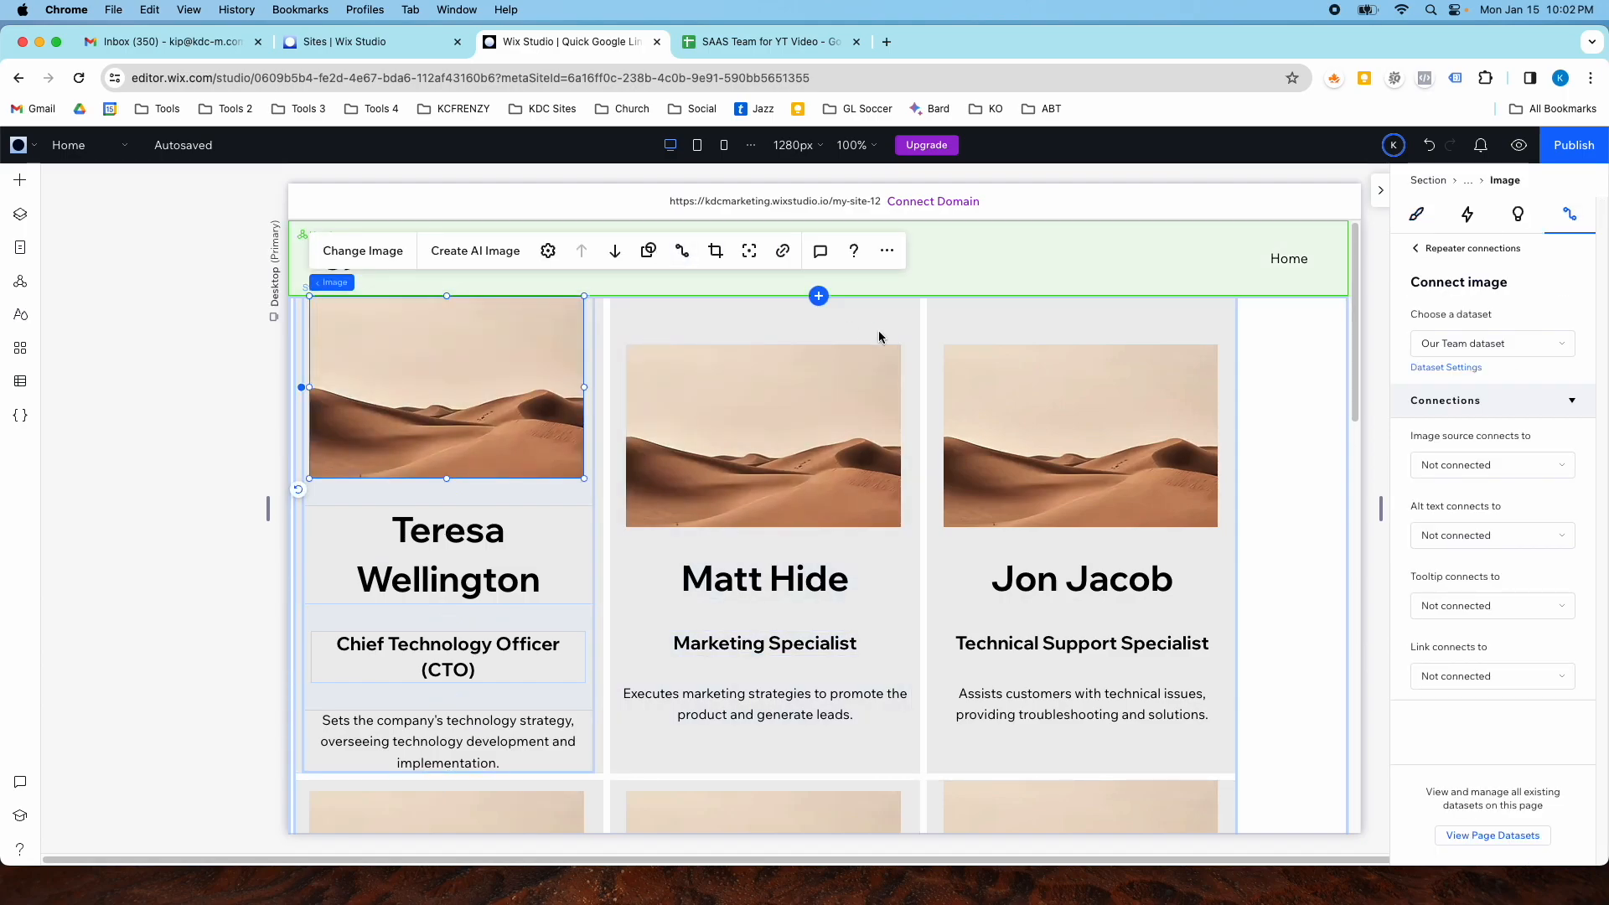
{"action": "left_click", "coordinate": [1455, 465]}
{"action": "left_click", "coordinate": [1462, 587]}
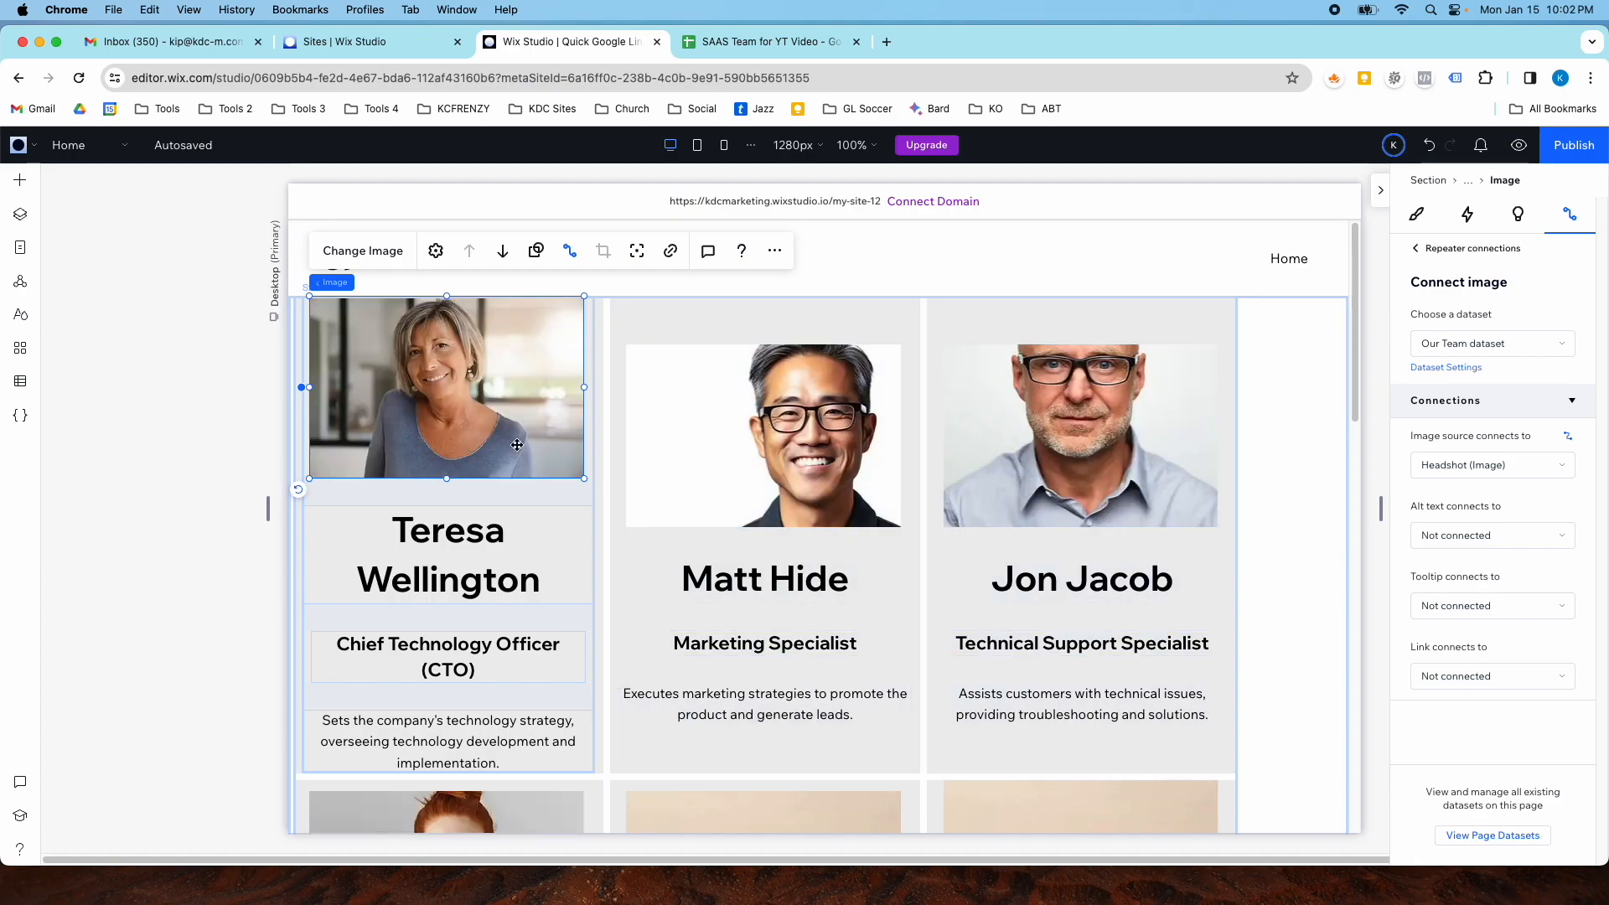
- Connect the card image's alt text to the Title field of the dataset
{"action": "scroll", "coordinate": [662, 501], "scroll_direction": "down", "scroll_amount": 10}
{"action": "scroll", "coordinate": [635, 505], "scroll_direction": "down", "scroll_amount": 5}
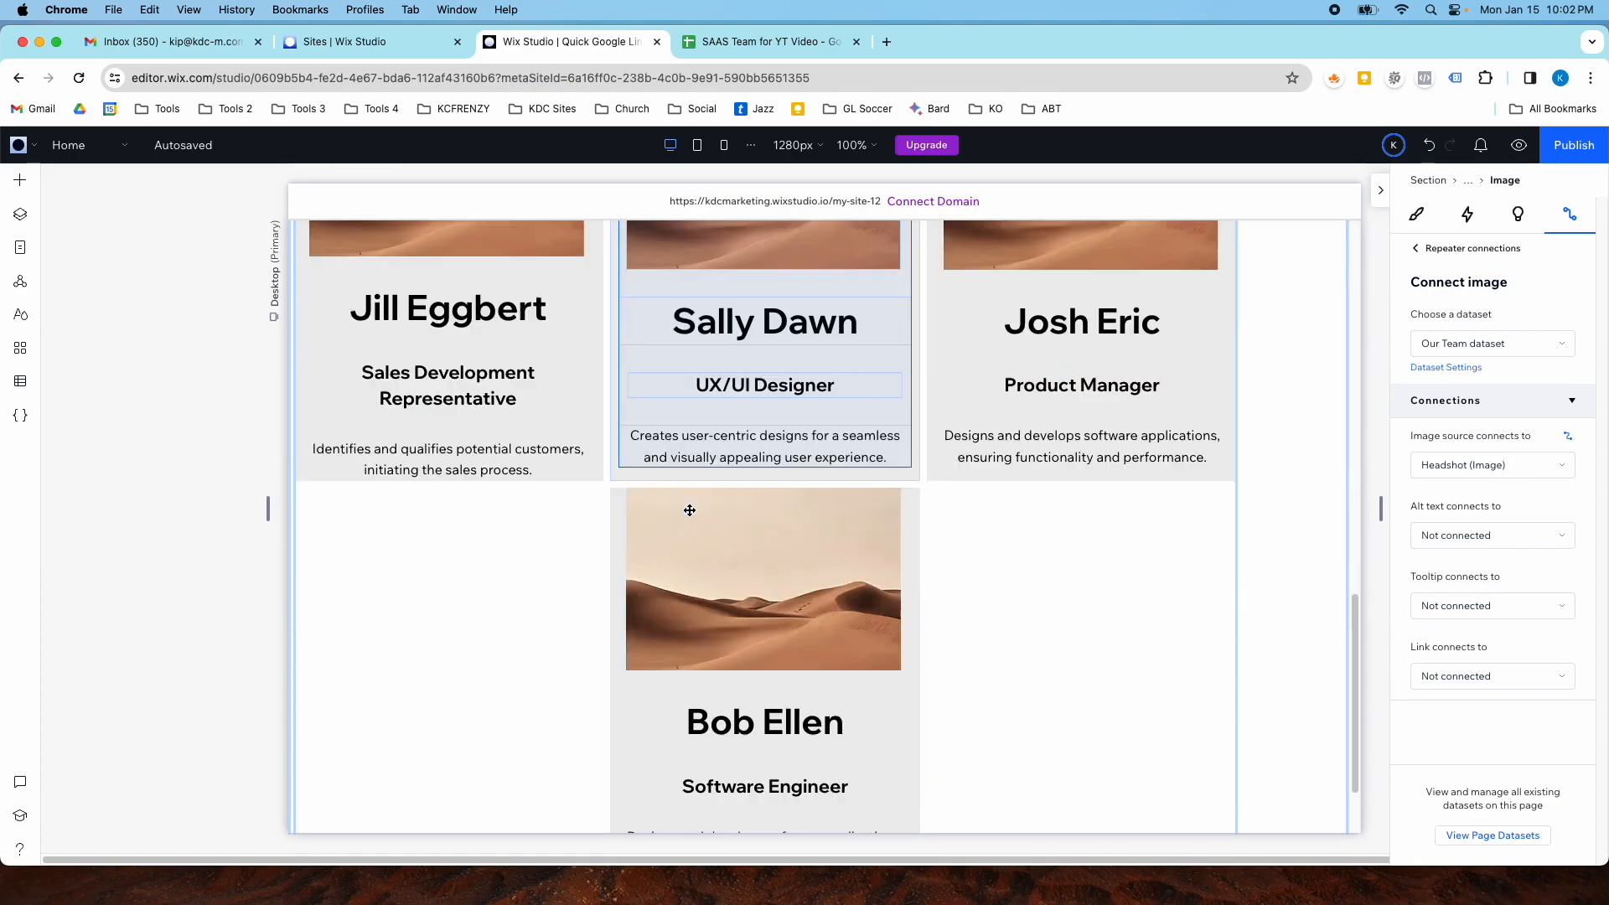
{"action": "scroll", "coordinate": [737, 586], "scroll_direction": "up", "scroll_amount": 2}
{"action": "scroll", "coordinate": [804, 569], "scroll_direction": "up", "scroll_amount": 10}
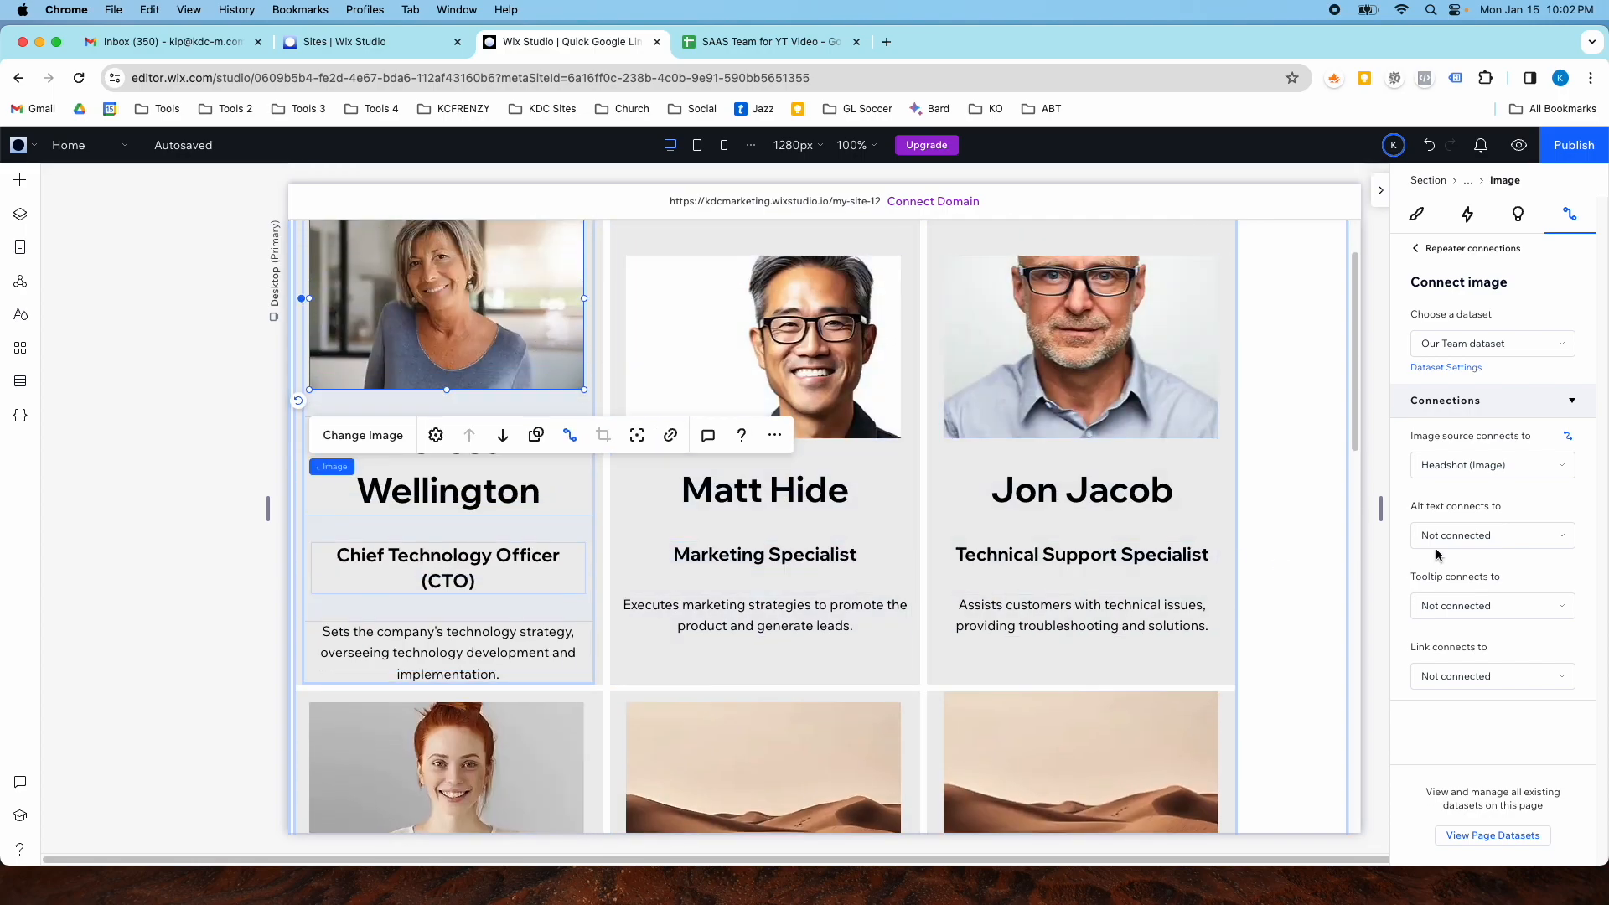
{"action": "left_click", "coordinate": [1464, 530]}
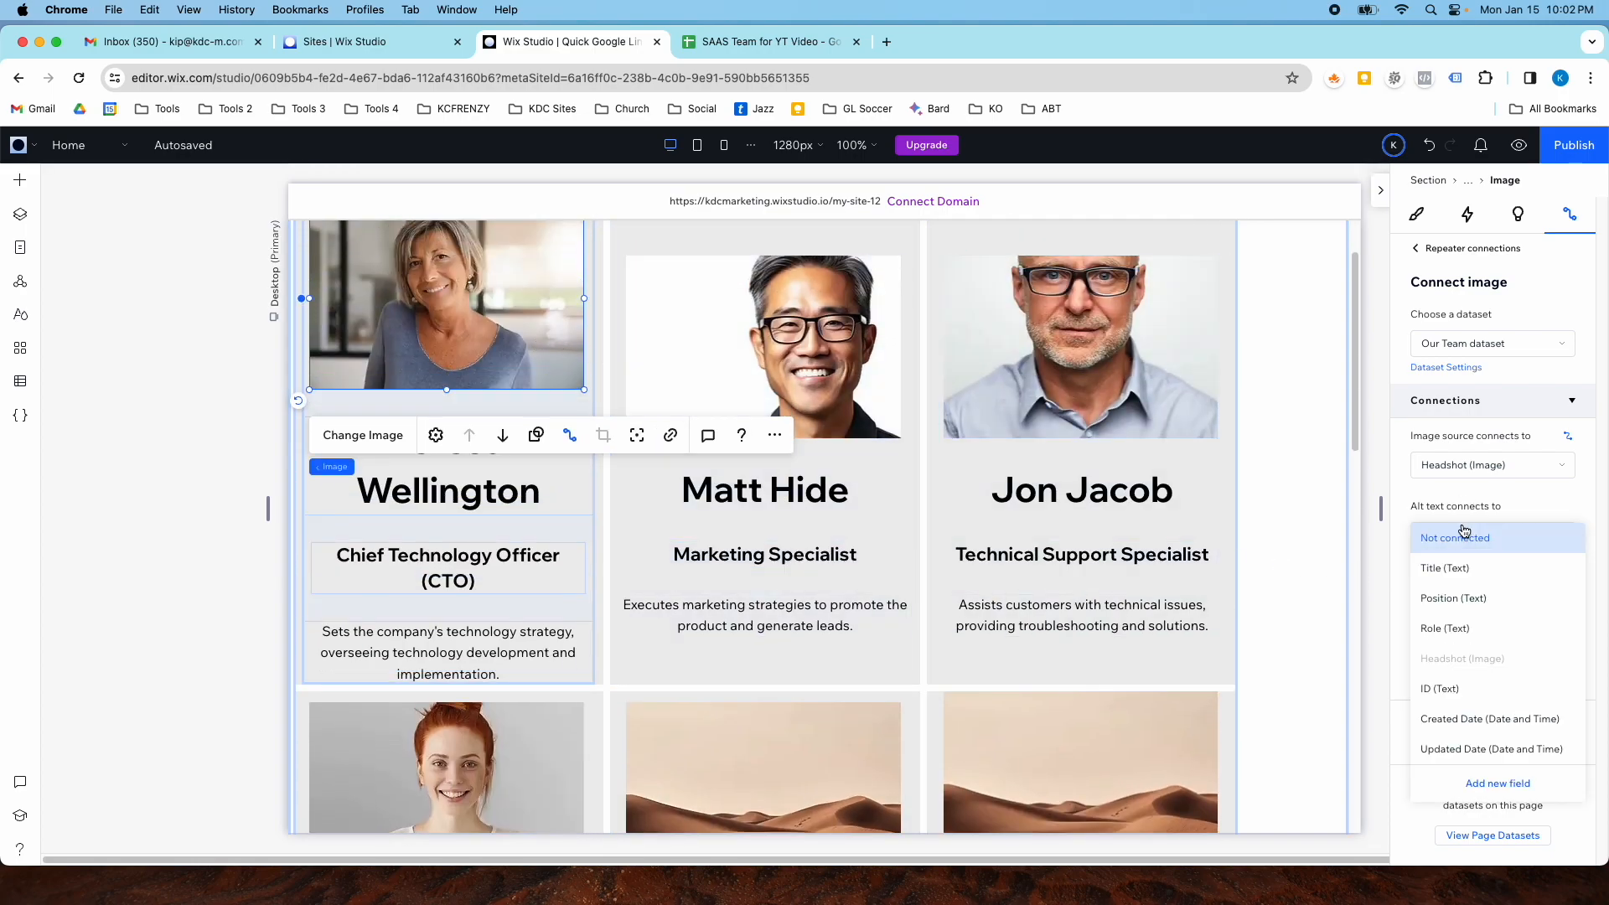
{"action": "left_click", "coordinate": [1480, 575]}
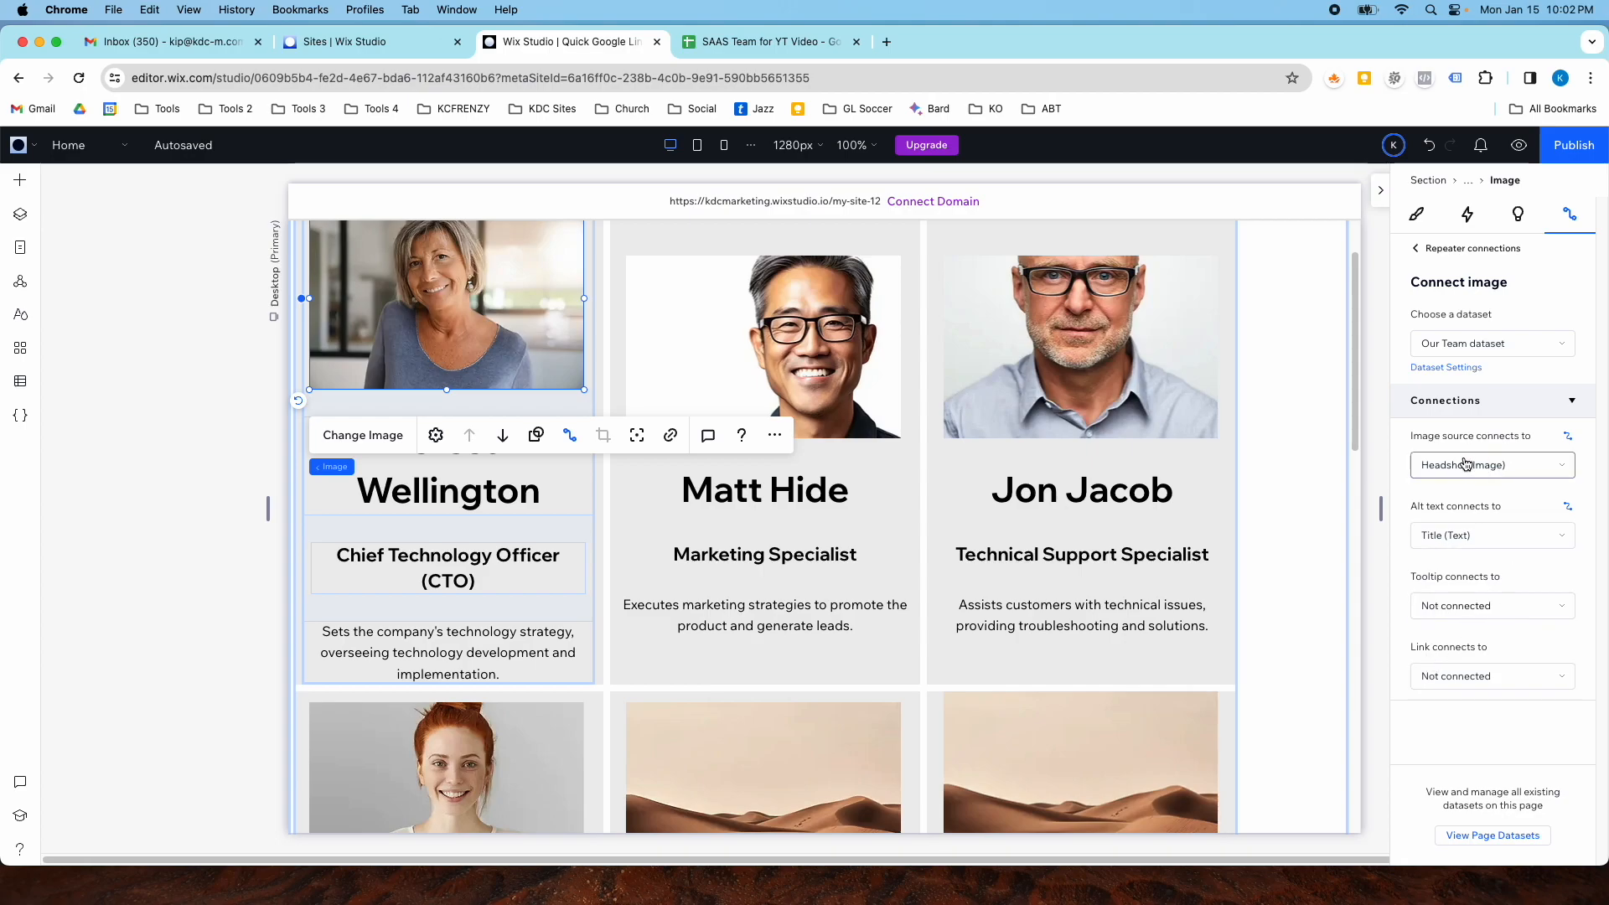
{"action": "scroll", "coordinate": [1118, 480], "scroll_direction": "up", "scroll_amount": 1}
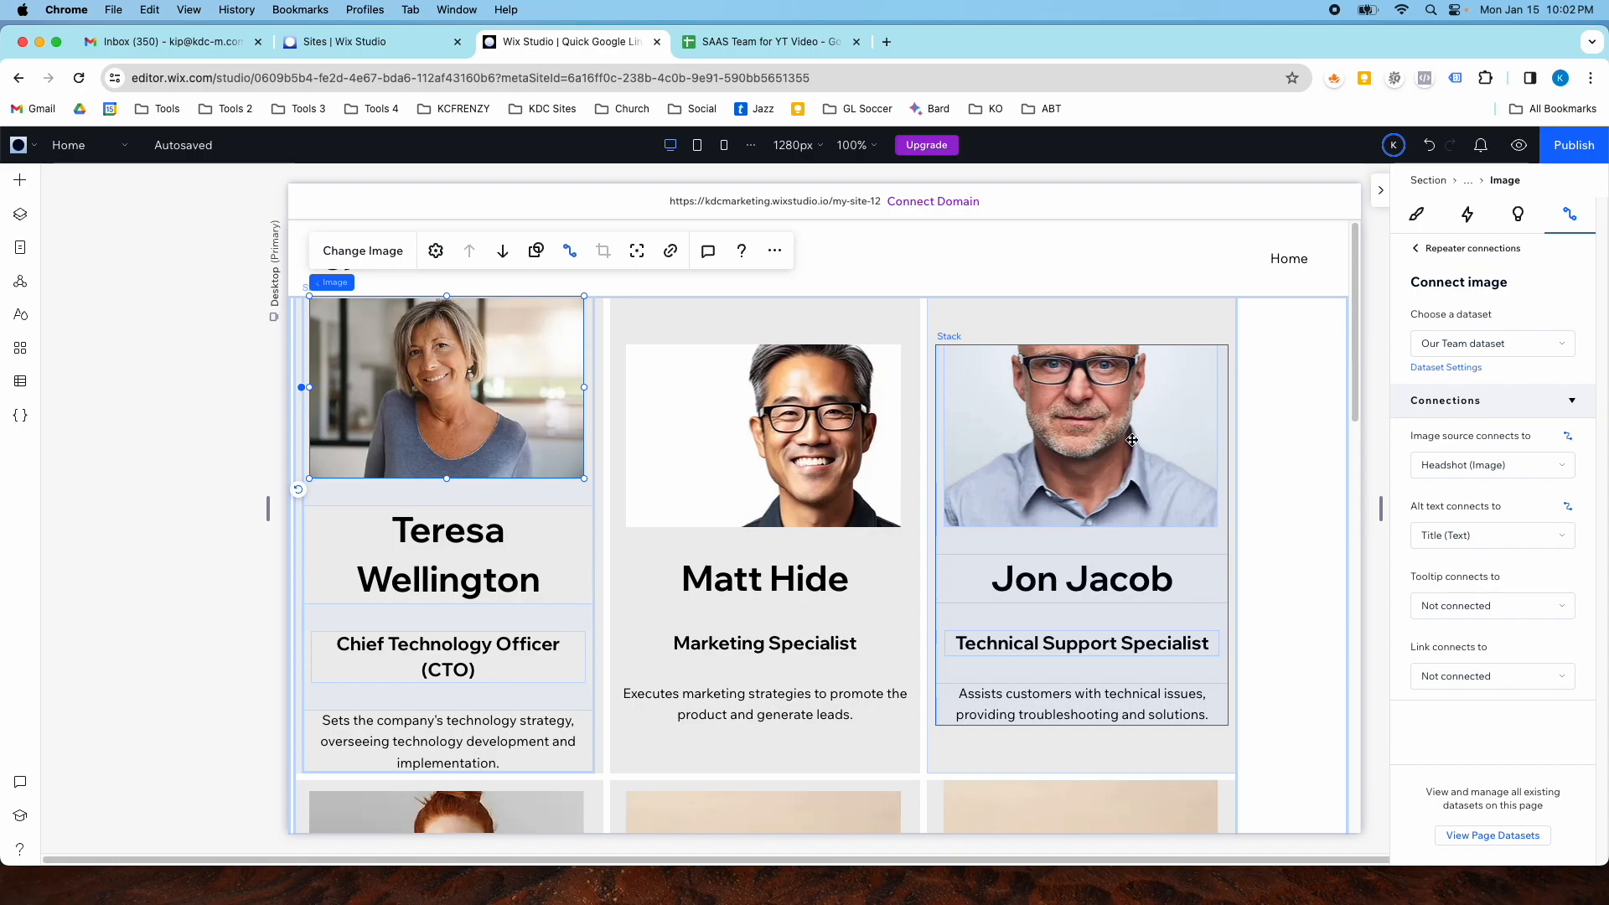
{"action": "left_click", "coordinate": [1199, 414]}
{"action": "left_click", "coordinate": [1039, 393]}
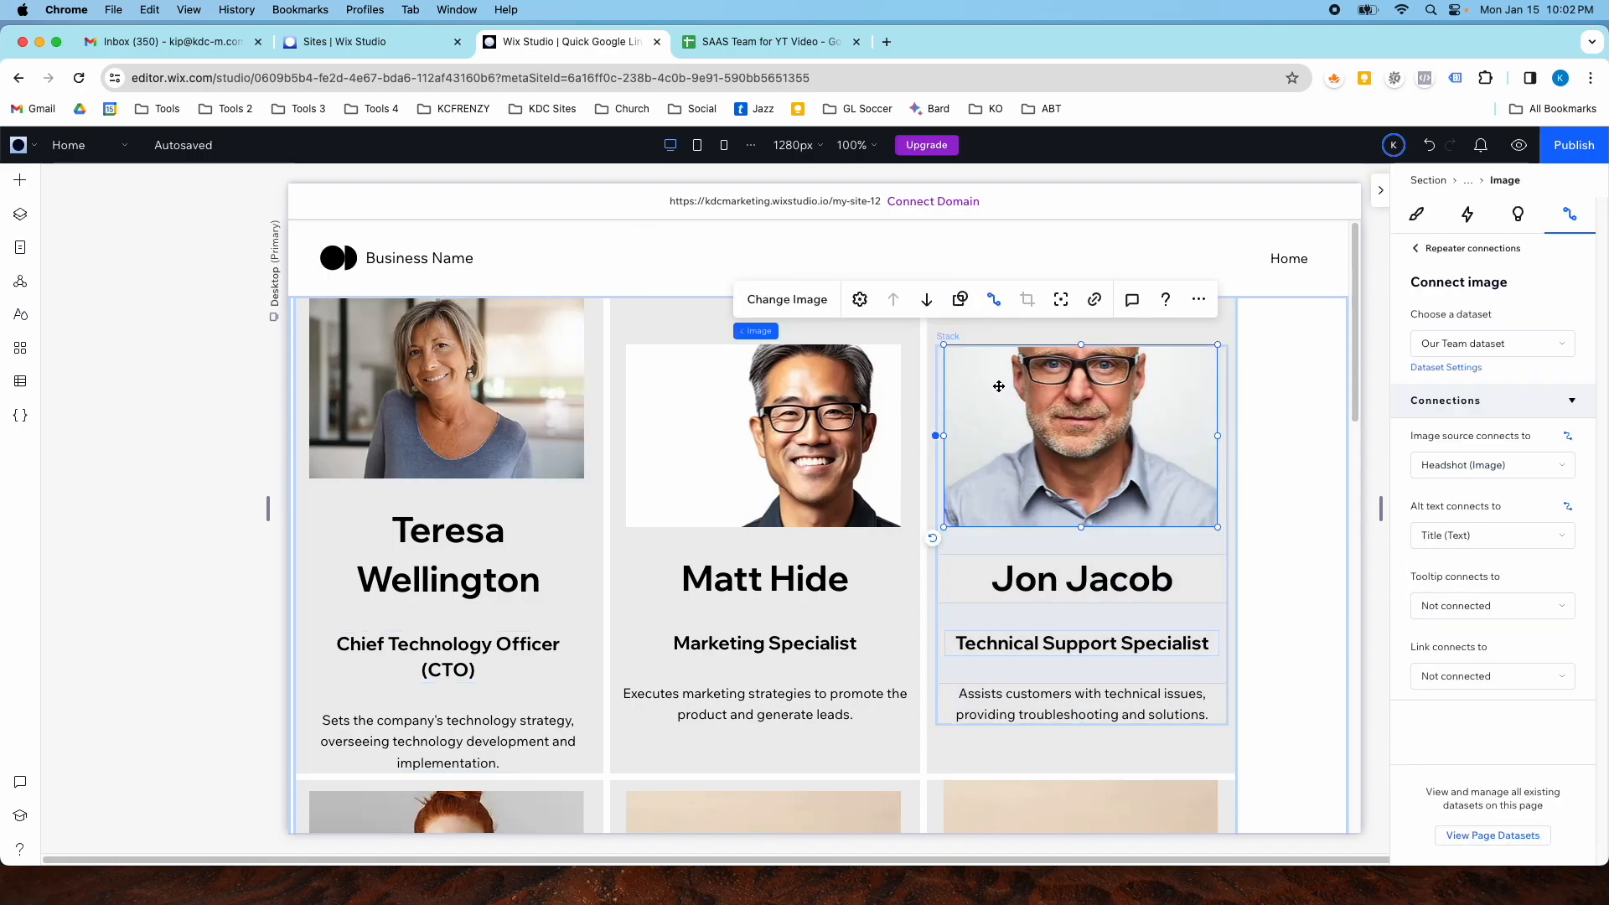
{"action": "left_click", "coordinate": [955, 303]}
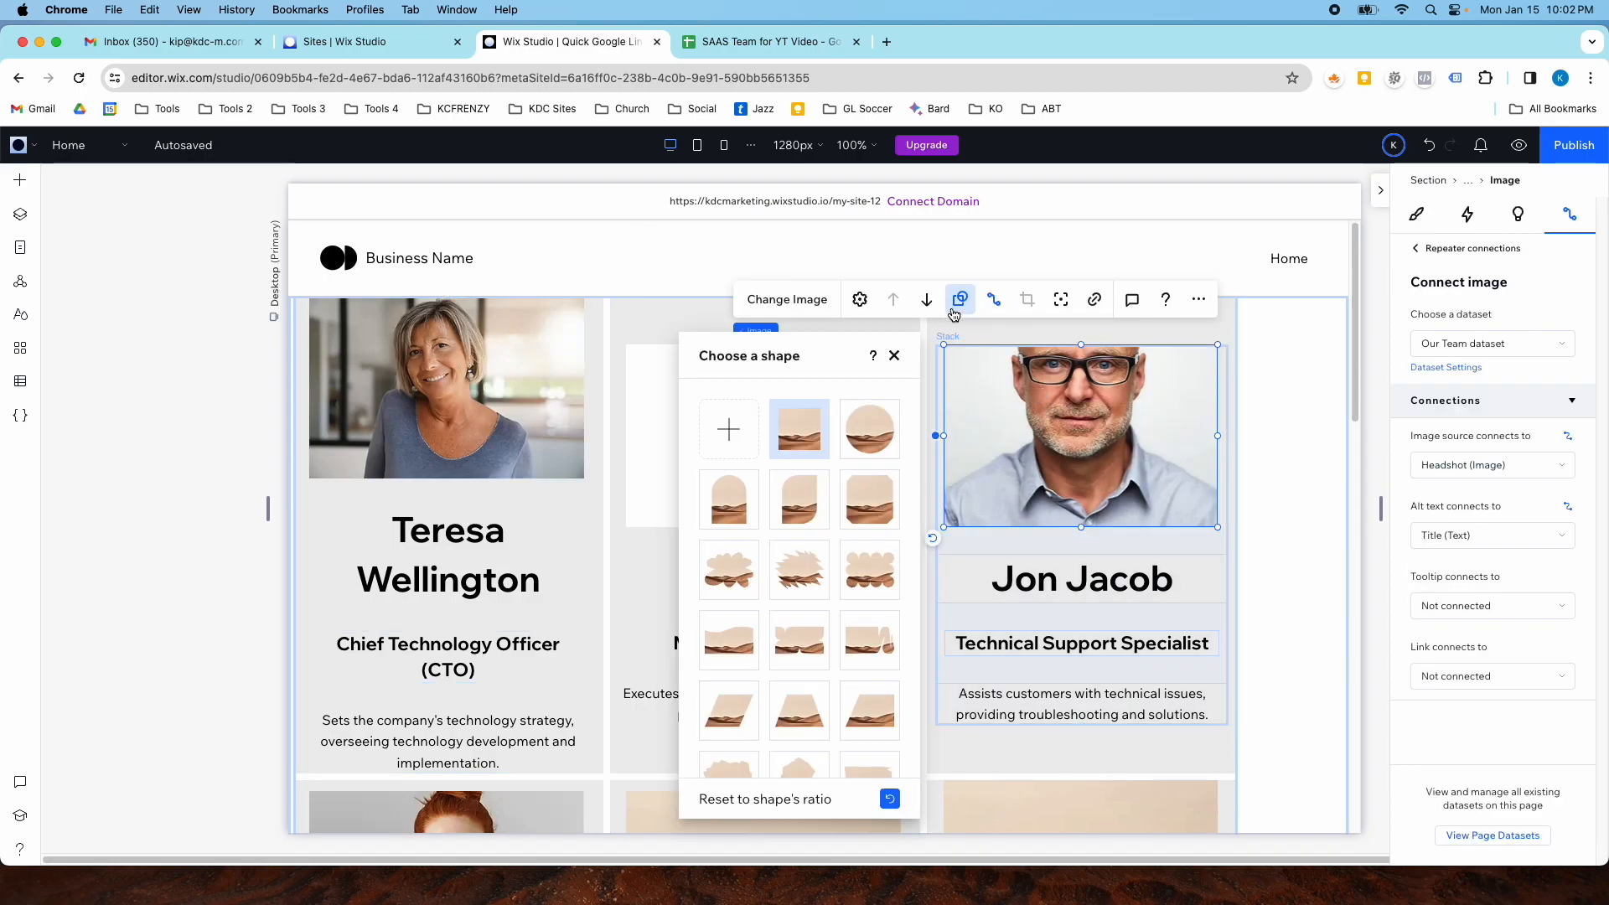
{"action": "left_click", "coordinate": [870, 425]}
{"action": "left_click", "coordinate": [820, 443]}
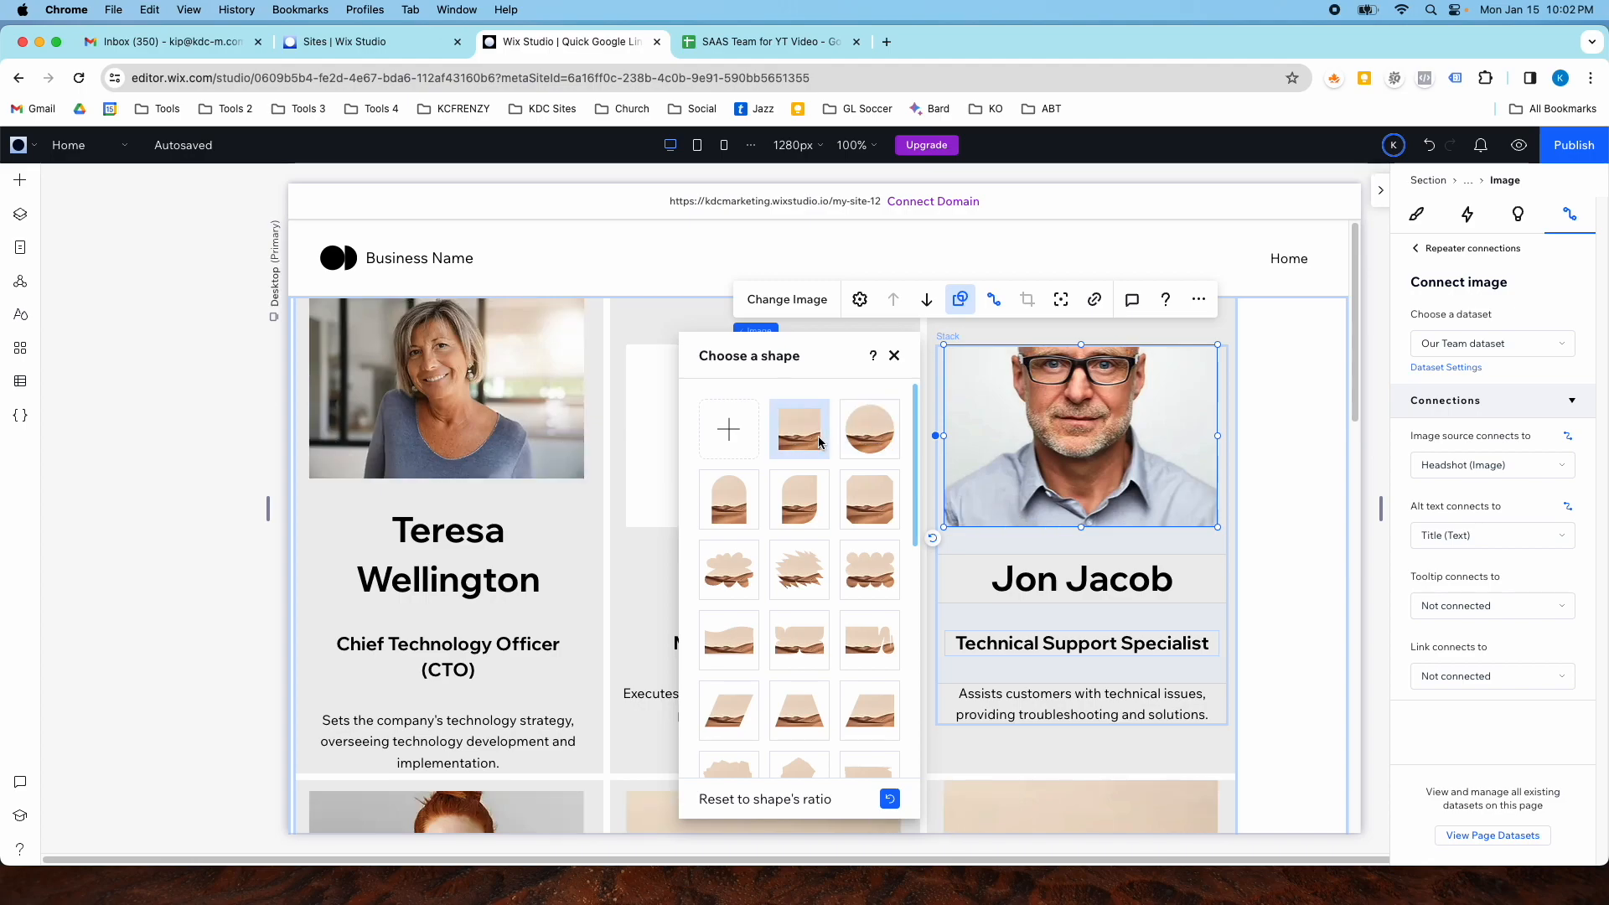
{"action": "left_click", "coordinate": [866, 513]}
{"action": "scroll", "coordinate": [855, 570], "scroll_direction": "down", "scroll_amount": 5}
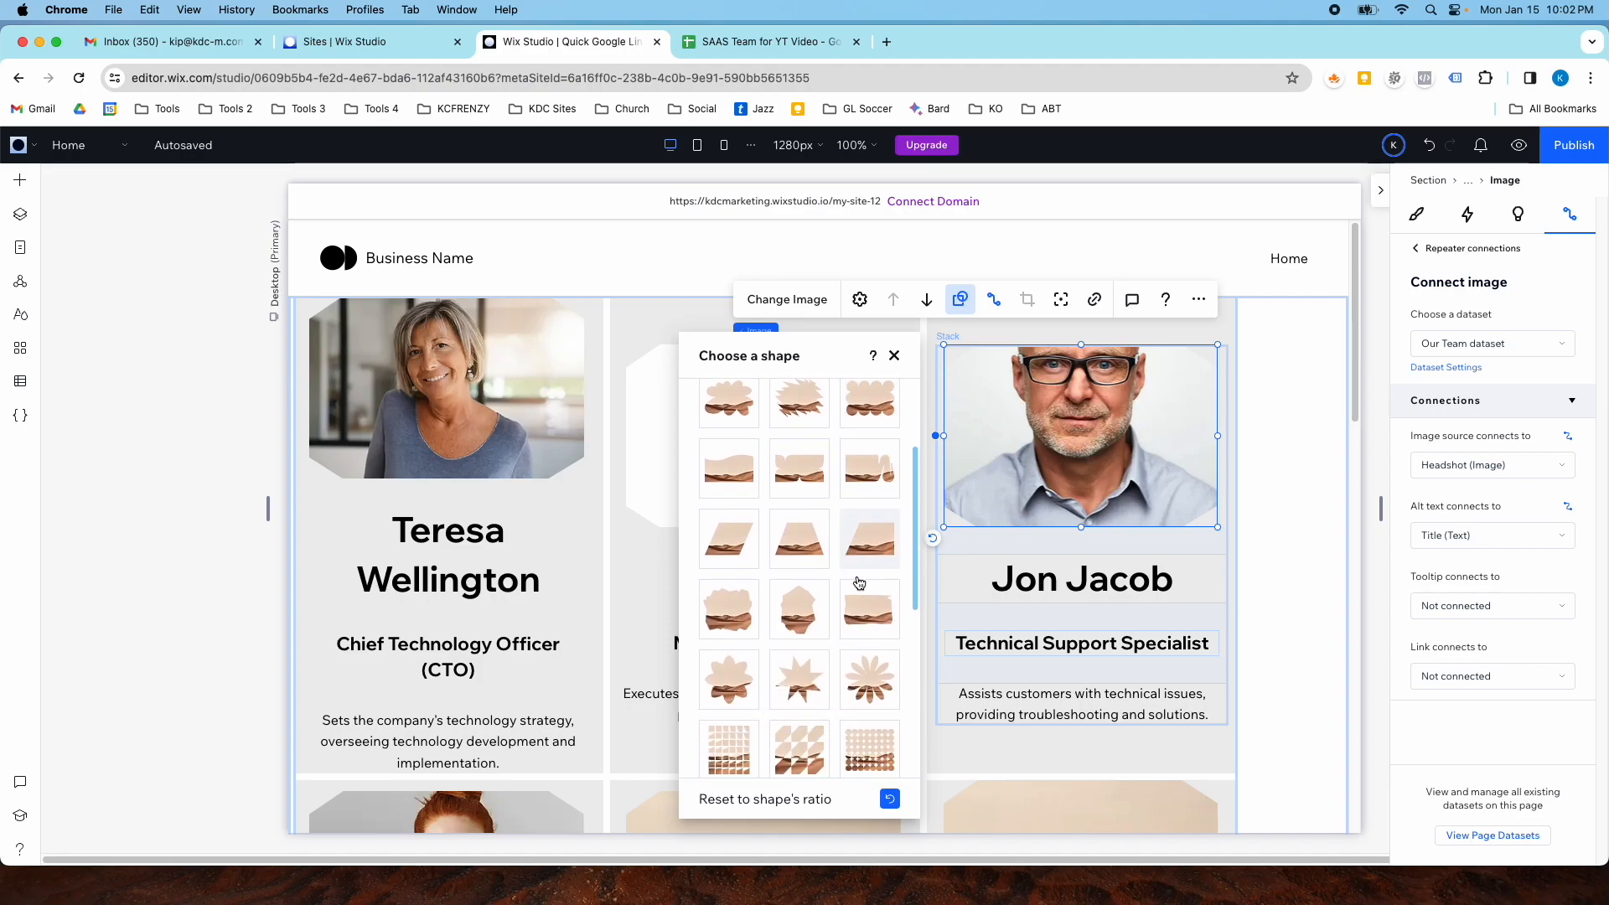
{"action": "left_click", "coordinate": [811, 593]}
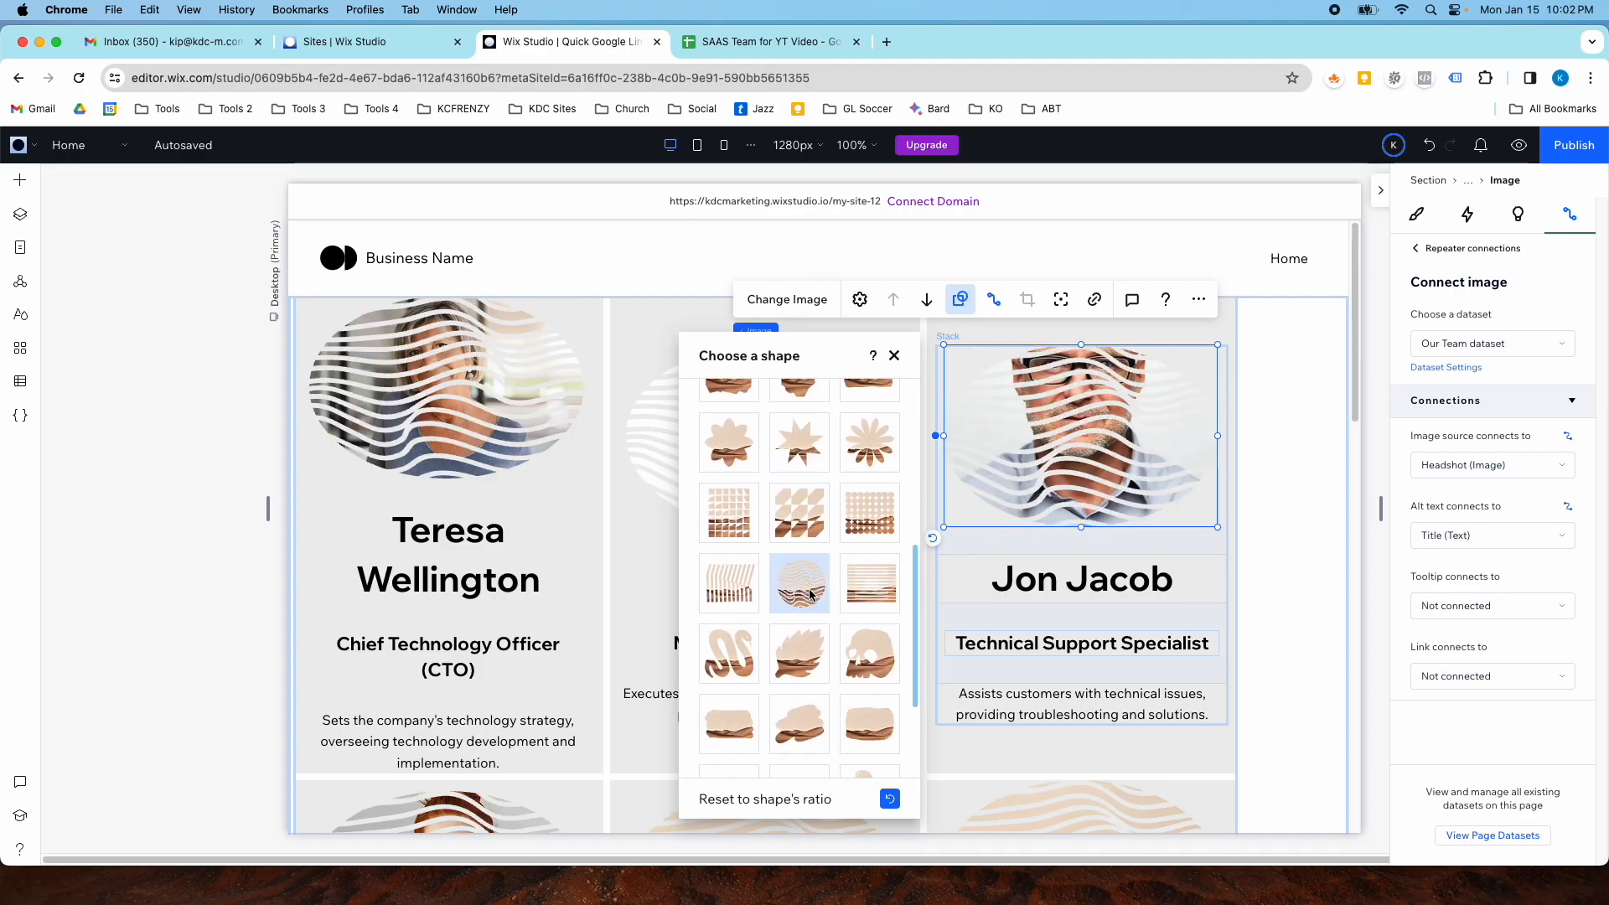
{"action": "scroll", "coordinate": [871, 587], "scroll_direction": "down", "scroll_amount": 3}
{"action": "left_click", "coordinate": [871, 559]}
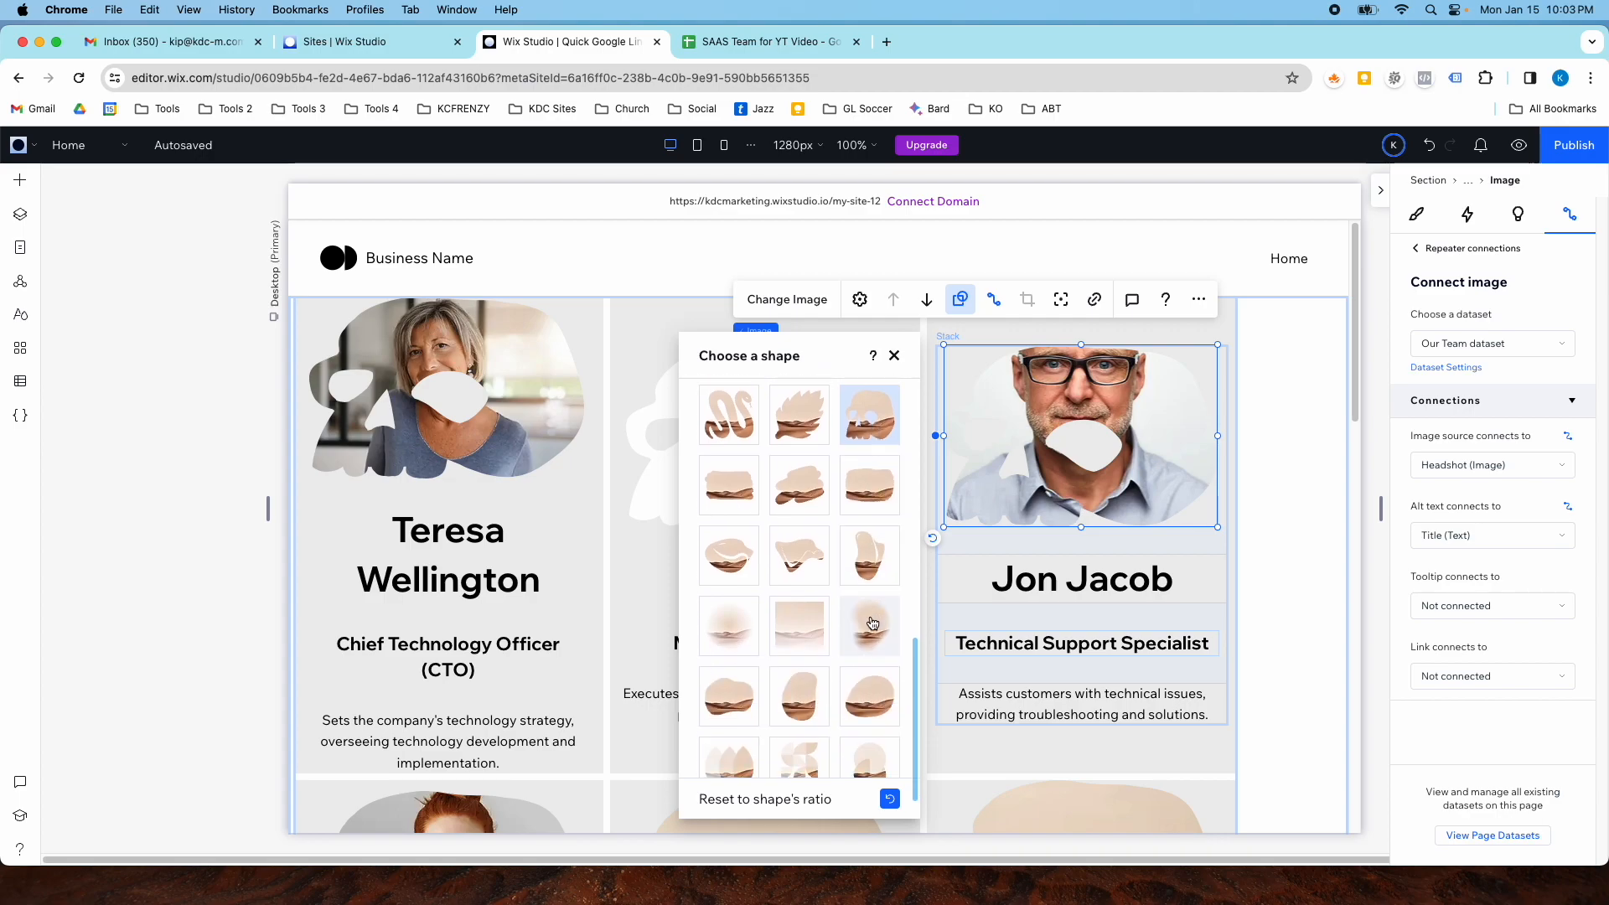
- Try more mask shapes and set the headshot image to an oval shape
{"action": "scroll", "coordinate": [871, 637], "scroll_direction": "down", "scroll_amount": 4}
{"action": "scroll", "coordinate": [867, 595], "scroll_direction": "up", "scroll_amount": 10}
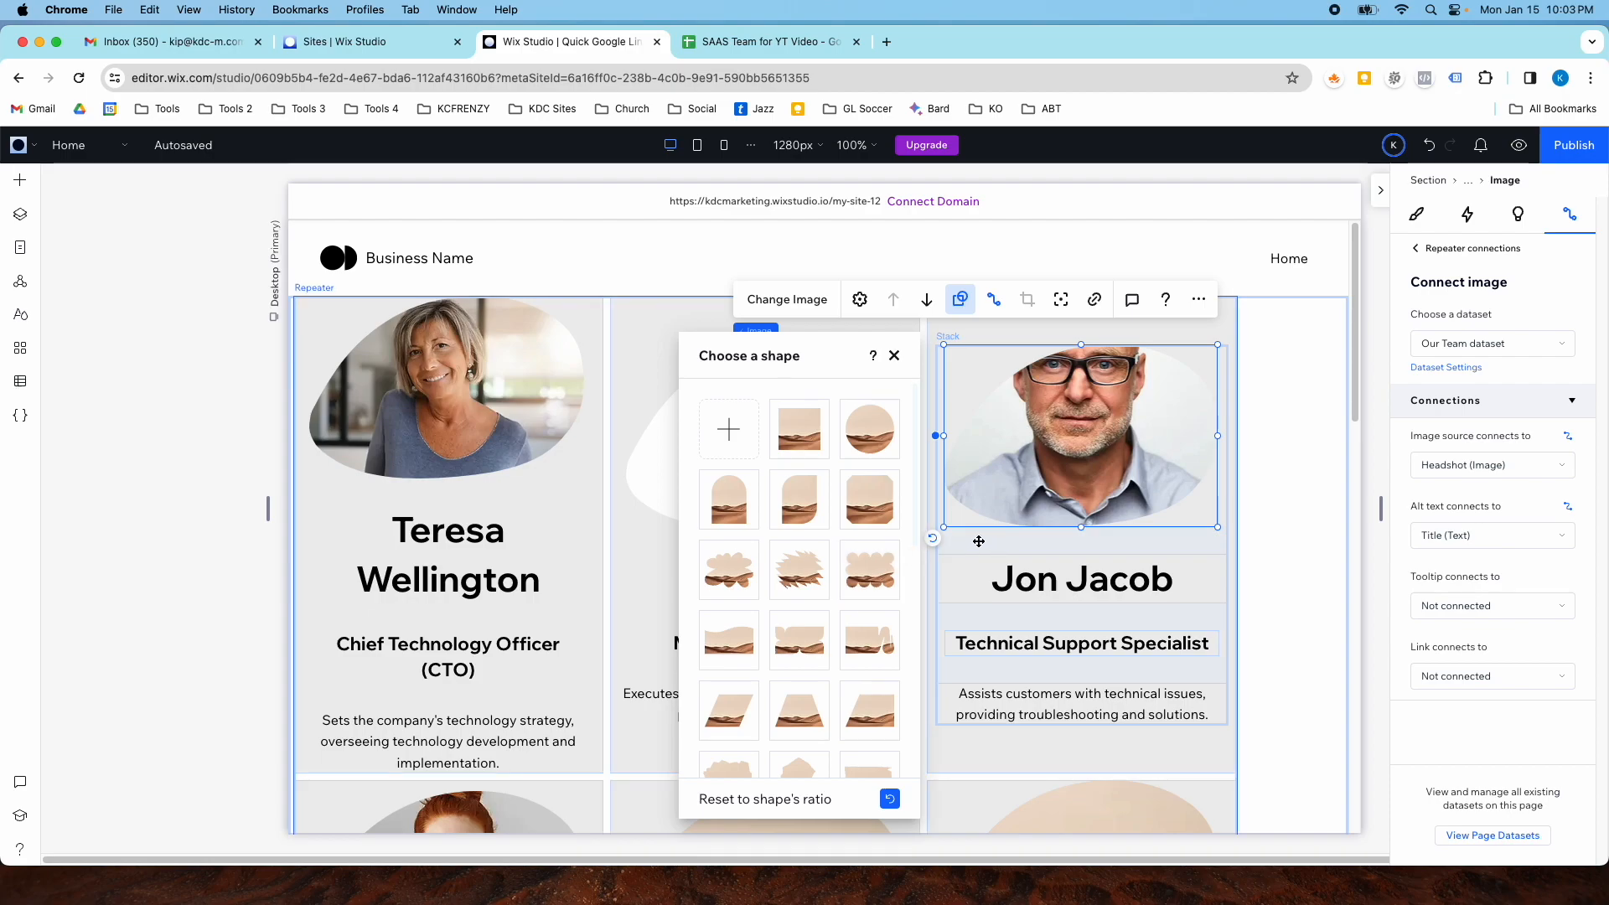
{"action": "scroll", "coordinate": [977, 542], "scroll_direction": "down", "scroll_amount": 4}
{"action": "scroll", "coordinate": [977, 542], "scroll_direction": "up", "scroll_amount": 4}
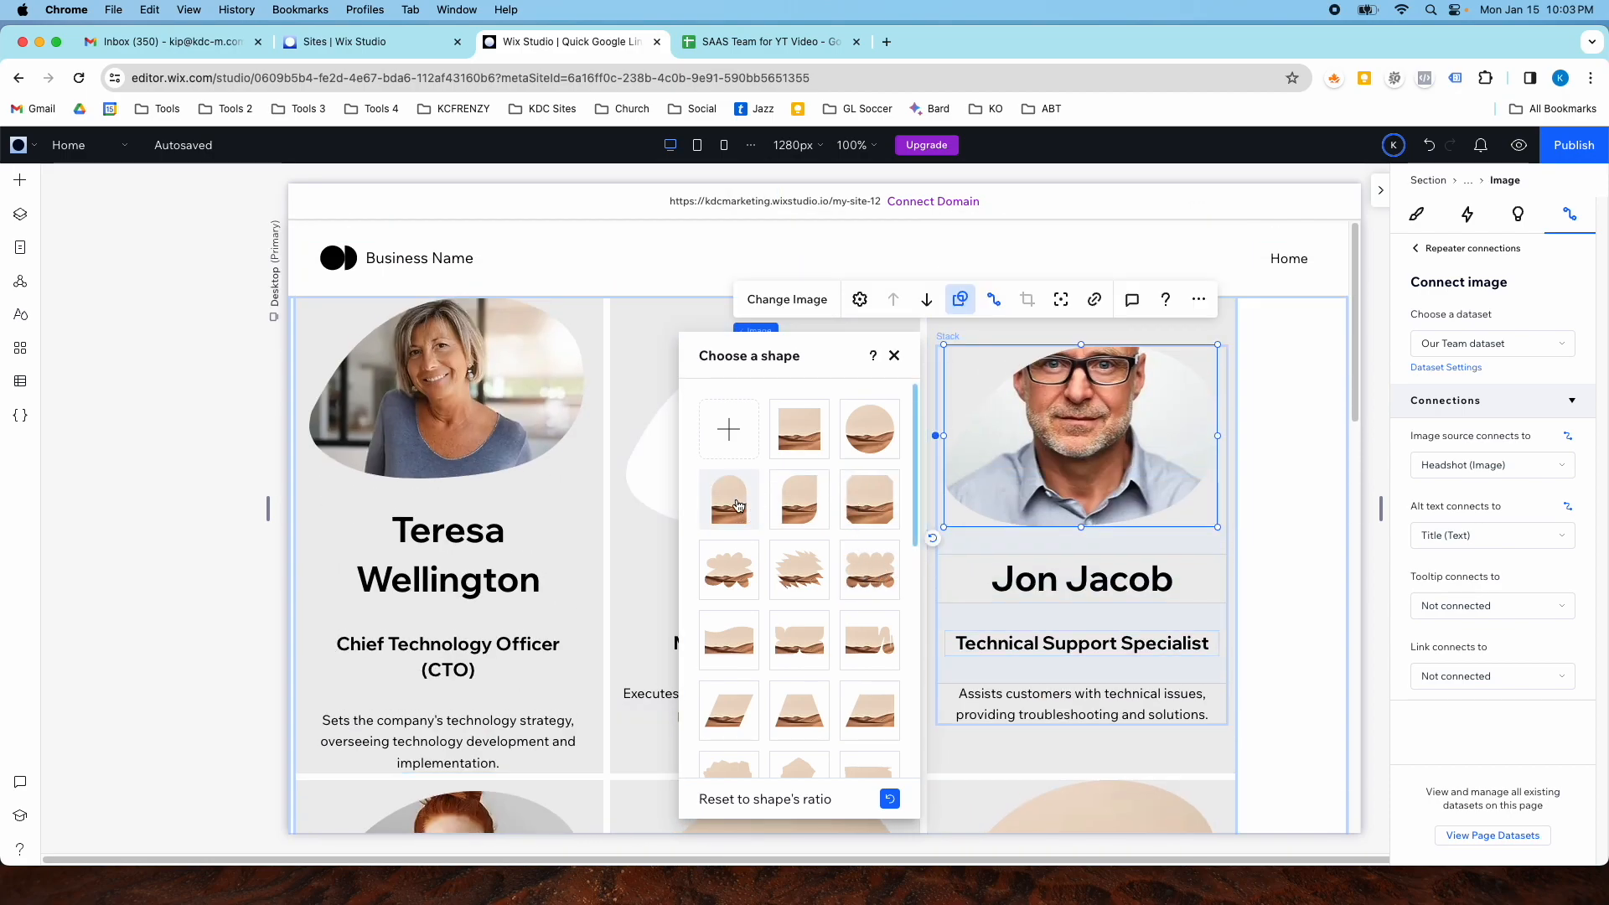
{"action": "left_click", "coordinate": [739, 505]}
{"action": "scroll", "coordinate": [569, 502], "scroll_direction": "down", "scroll_amount": 2}
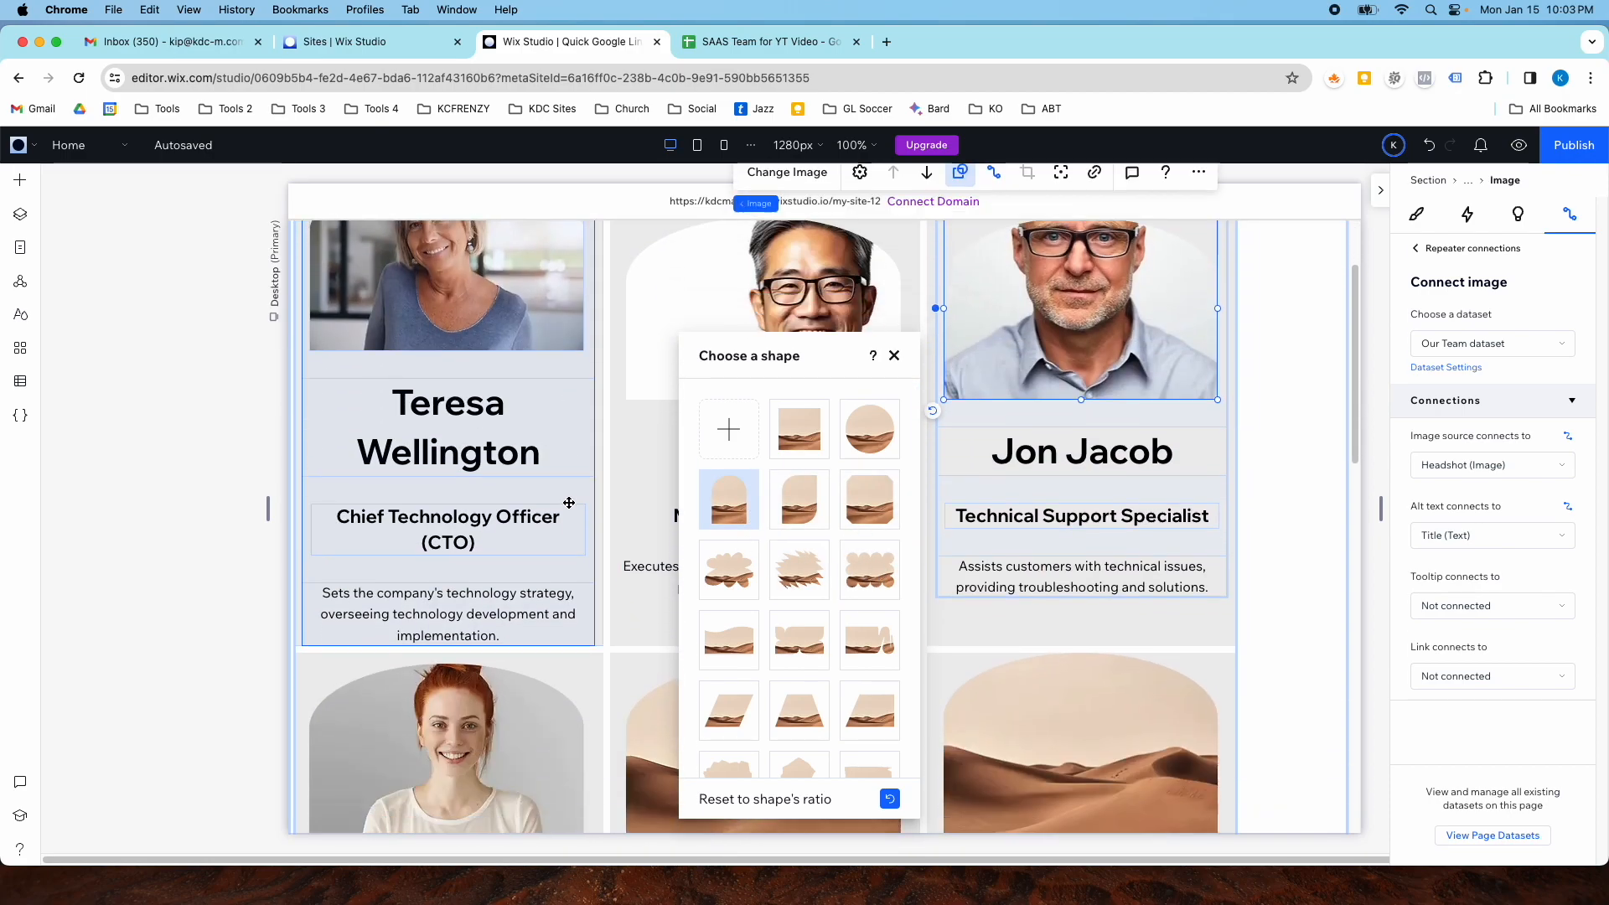
{"action": "scroll", "coordinate": [569, 503], "scroll_direction": "down", "scroll_amount": 6}
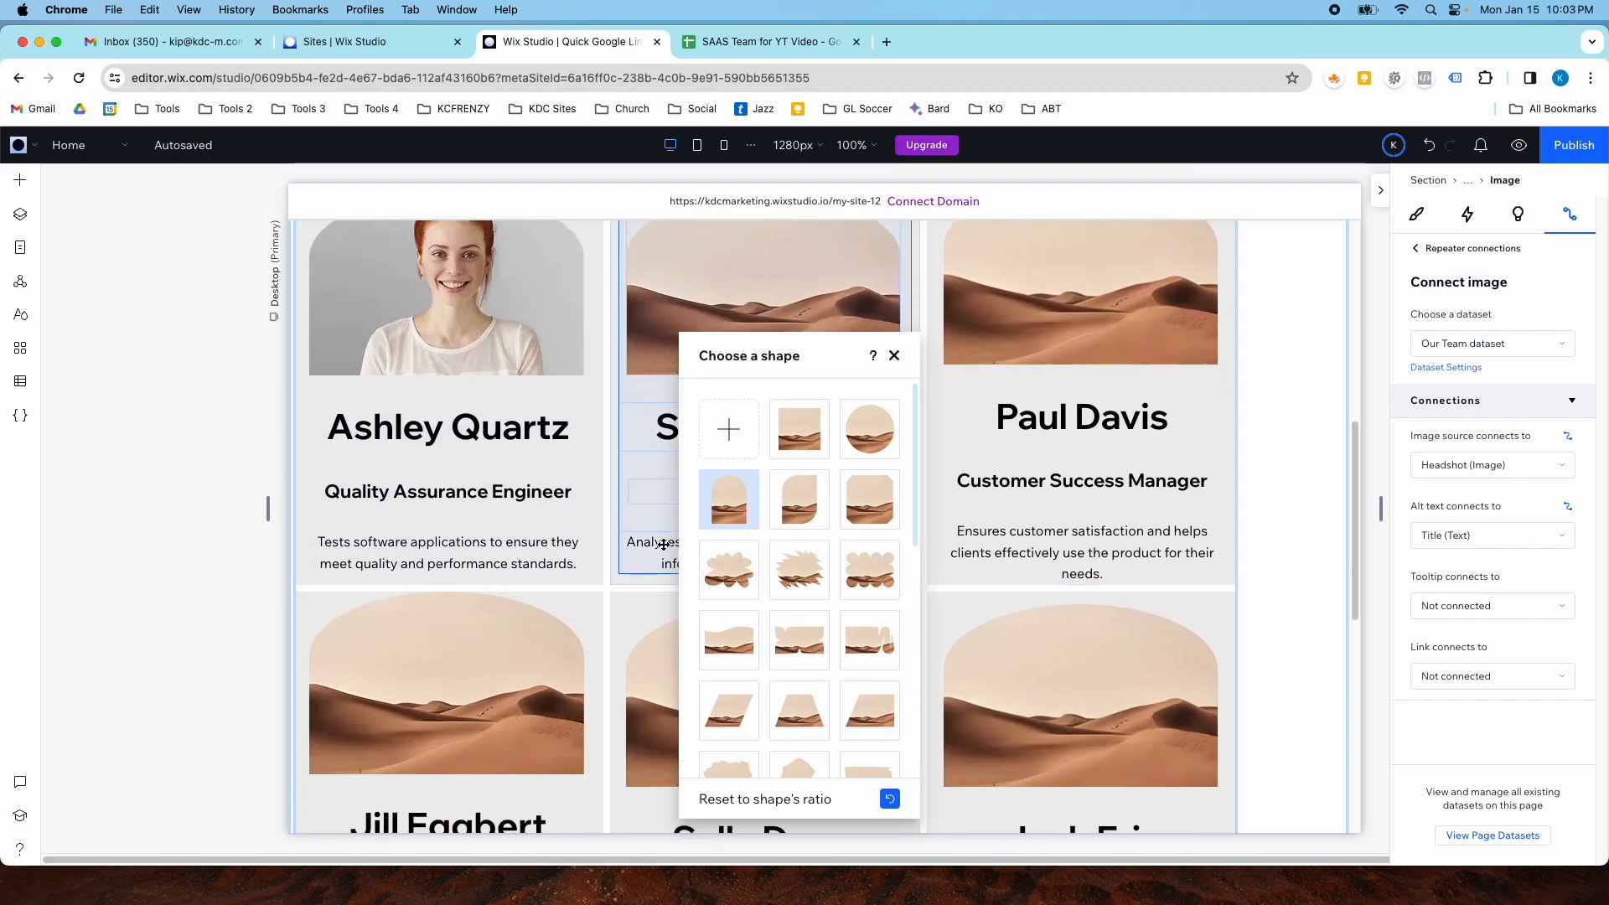
{"action": "scroll", "coordinate": [670, 549], "scroll_direction": "down", "scroll_amount": 7}
{"action": "scroll", "coordinate": [782, 621], "scroll_direction": "down", "scroll_amount": 6}
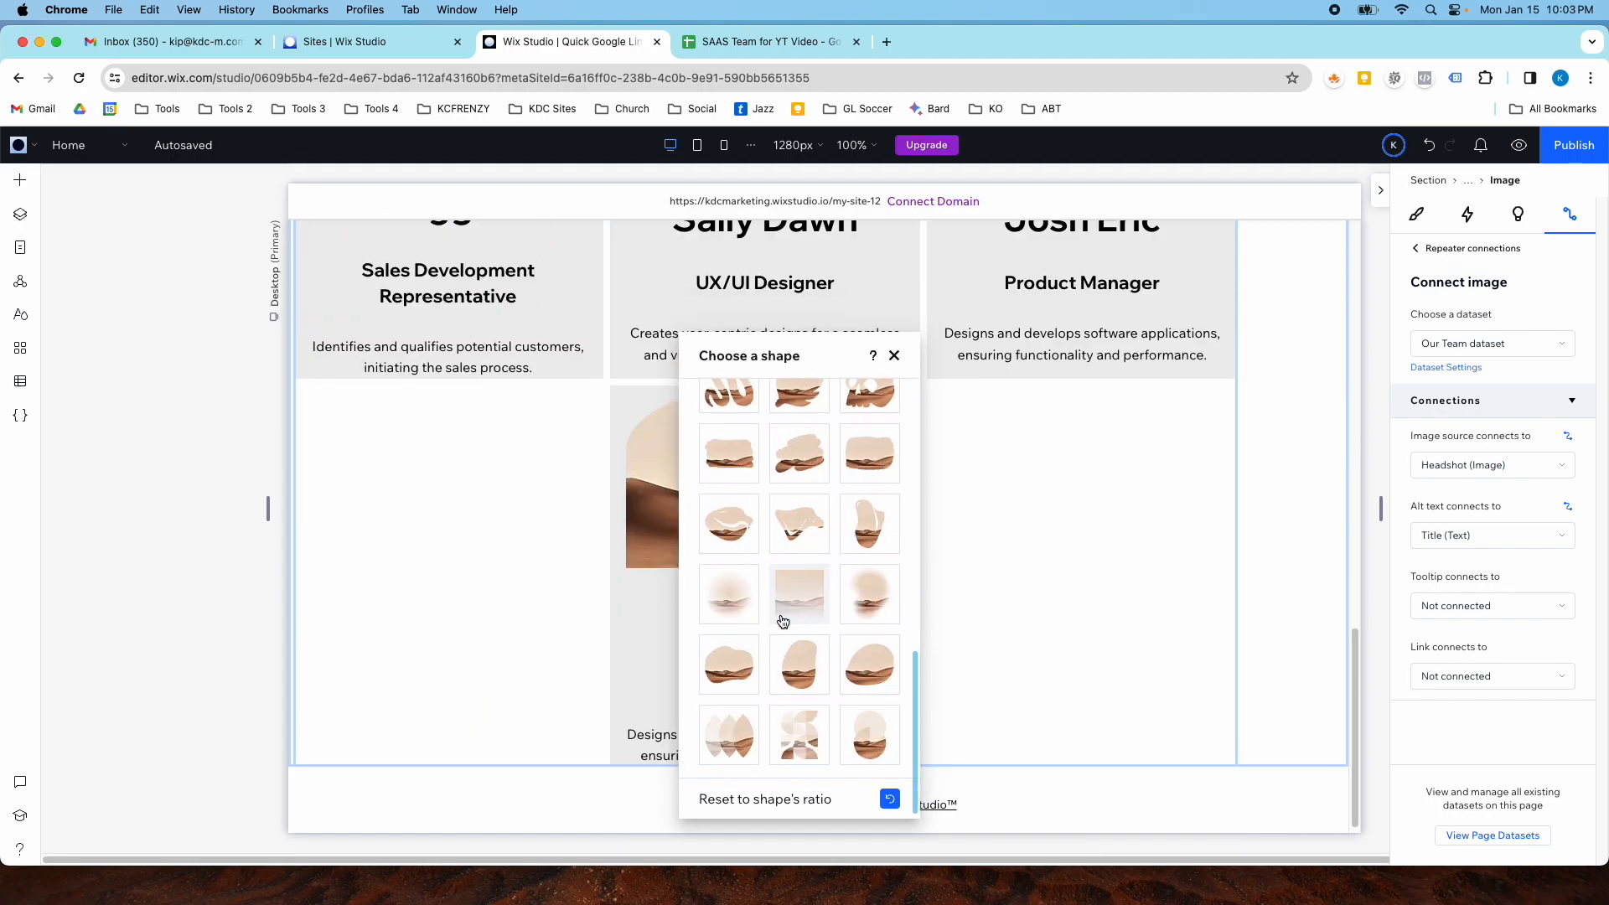
{"action": "left_click", "coordinate": [799, 594]}
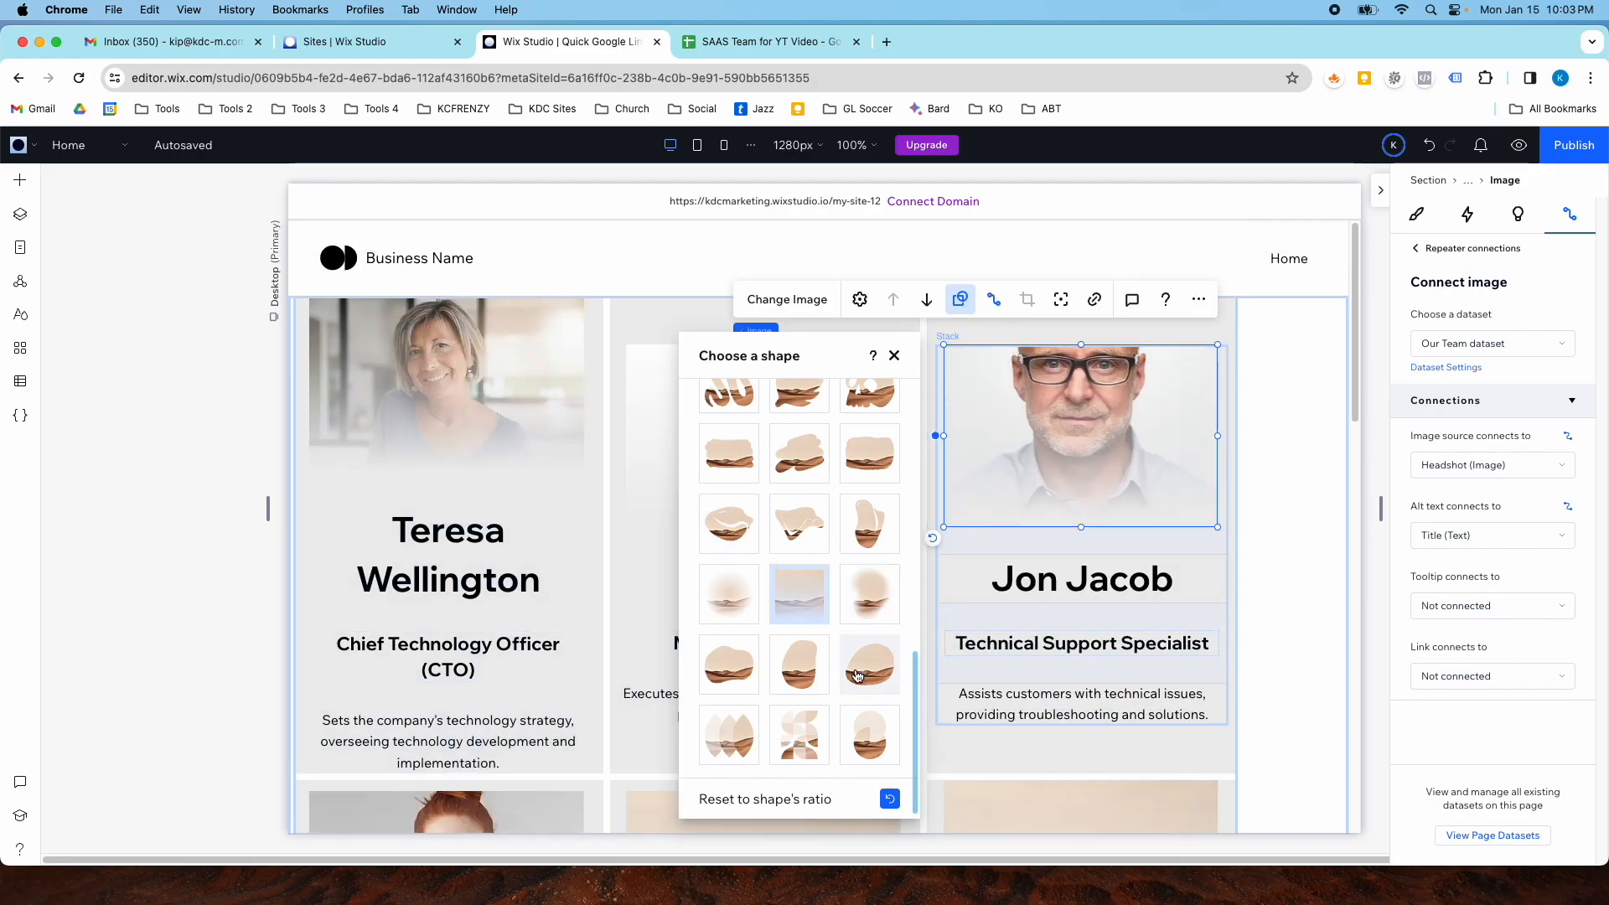
{"action": "scroll", "coordinate": [780, 575], "scroll_direction": "up", "scroll_amount": 5}
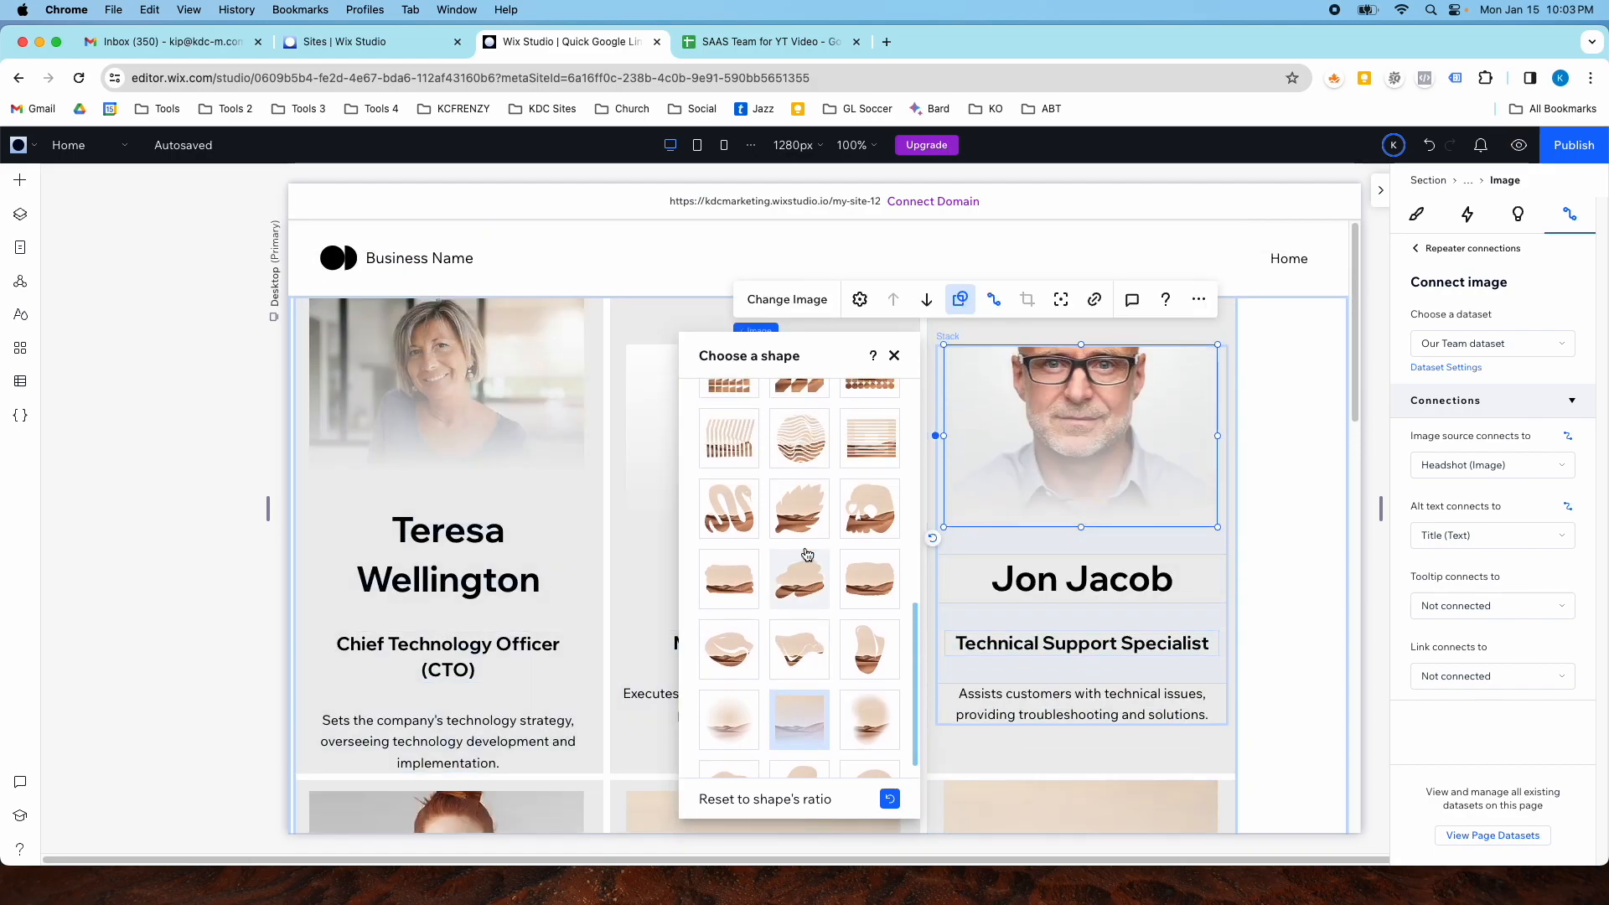
{"action": "scroll", "coordinate": [856, 517], "scroll_direction": "up", "scroll_amount": 4}
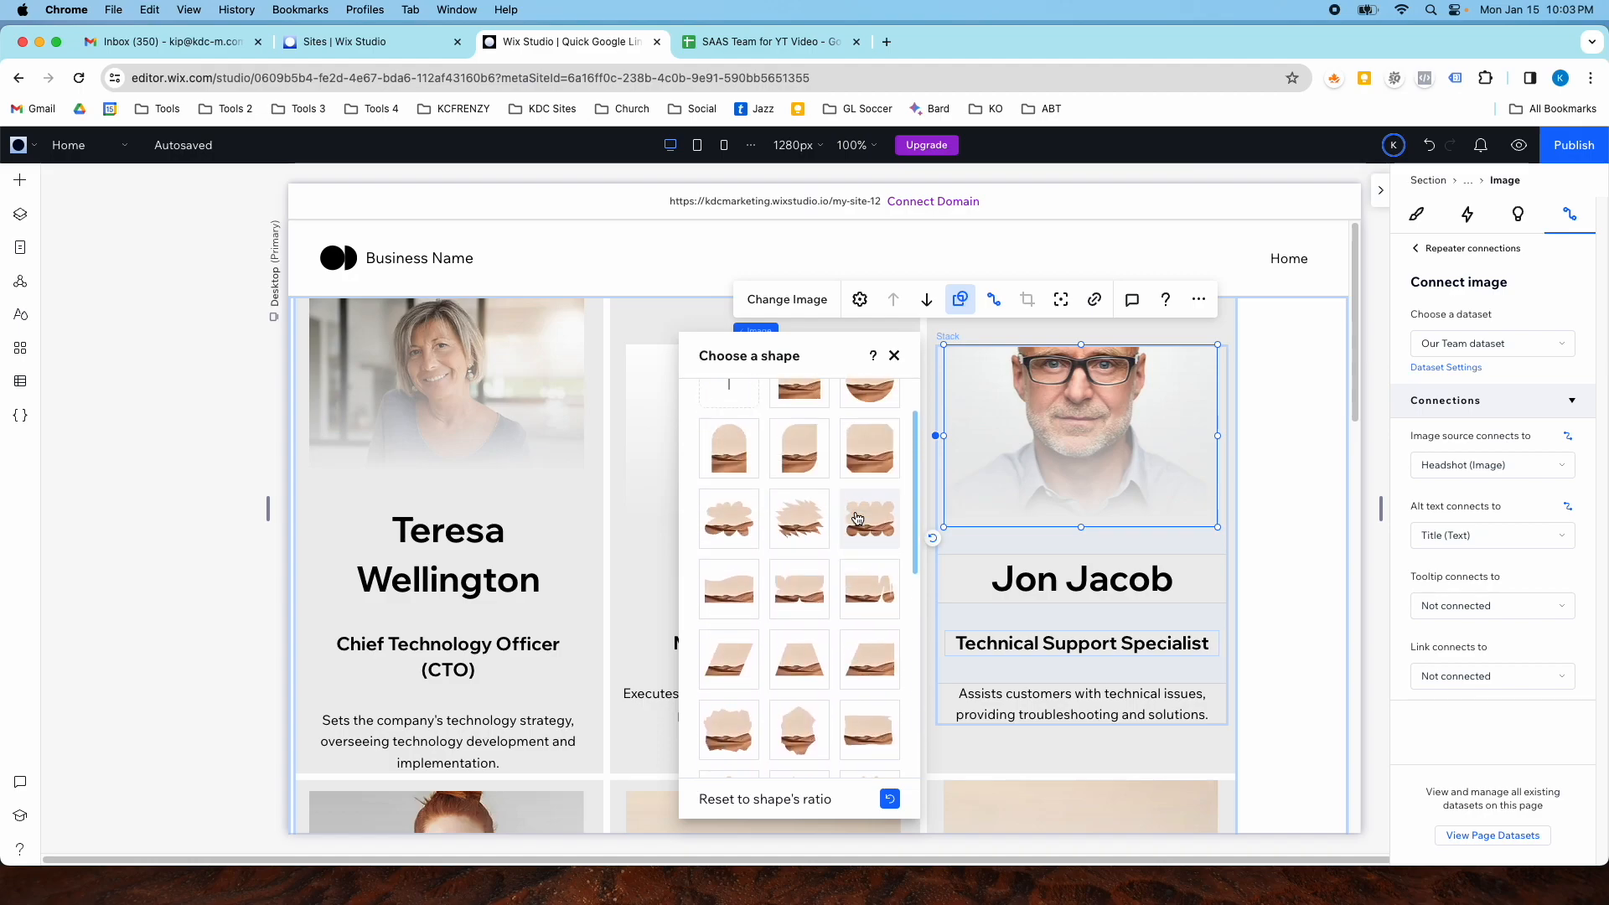
{"action": "left_click", "coordinate": [866, 434]}
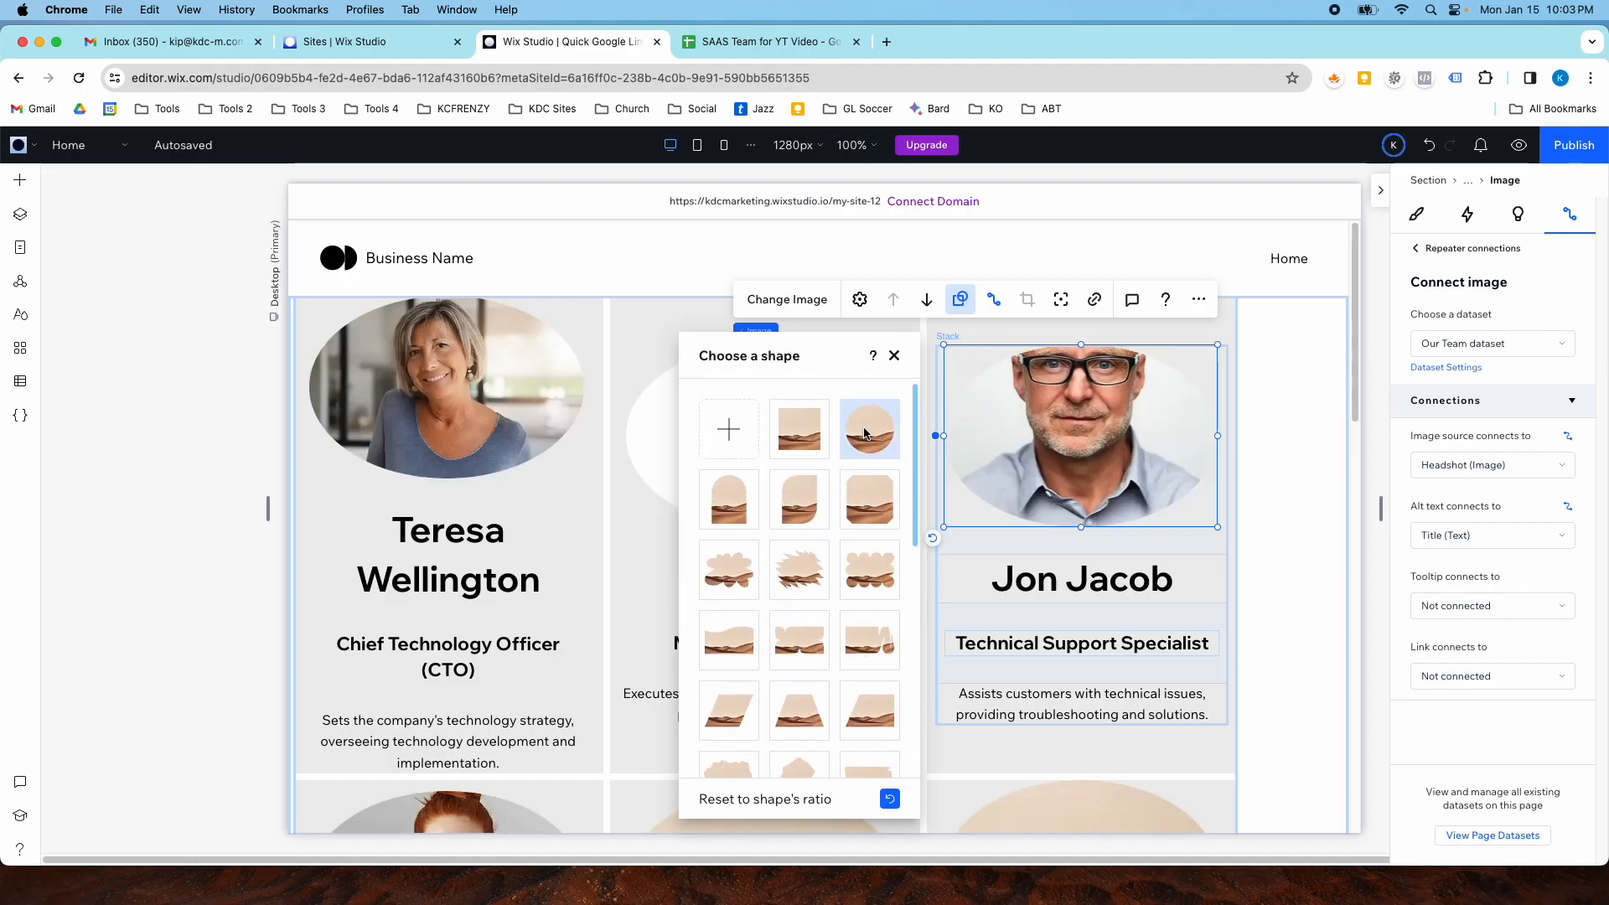
{"action": "left_click", "coordinate": [1282, 400]}
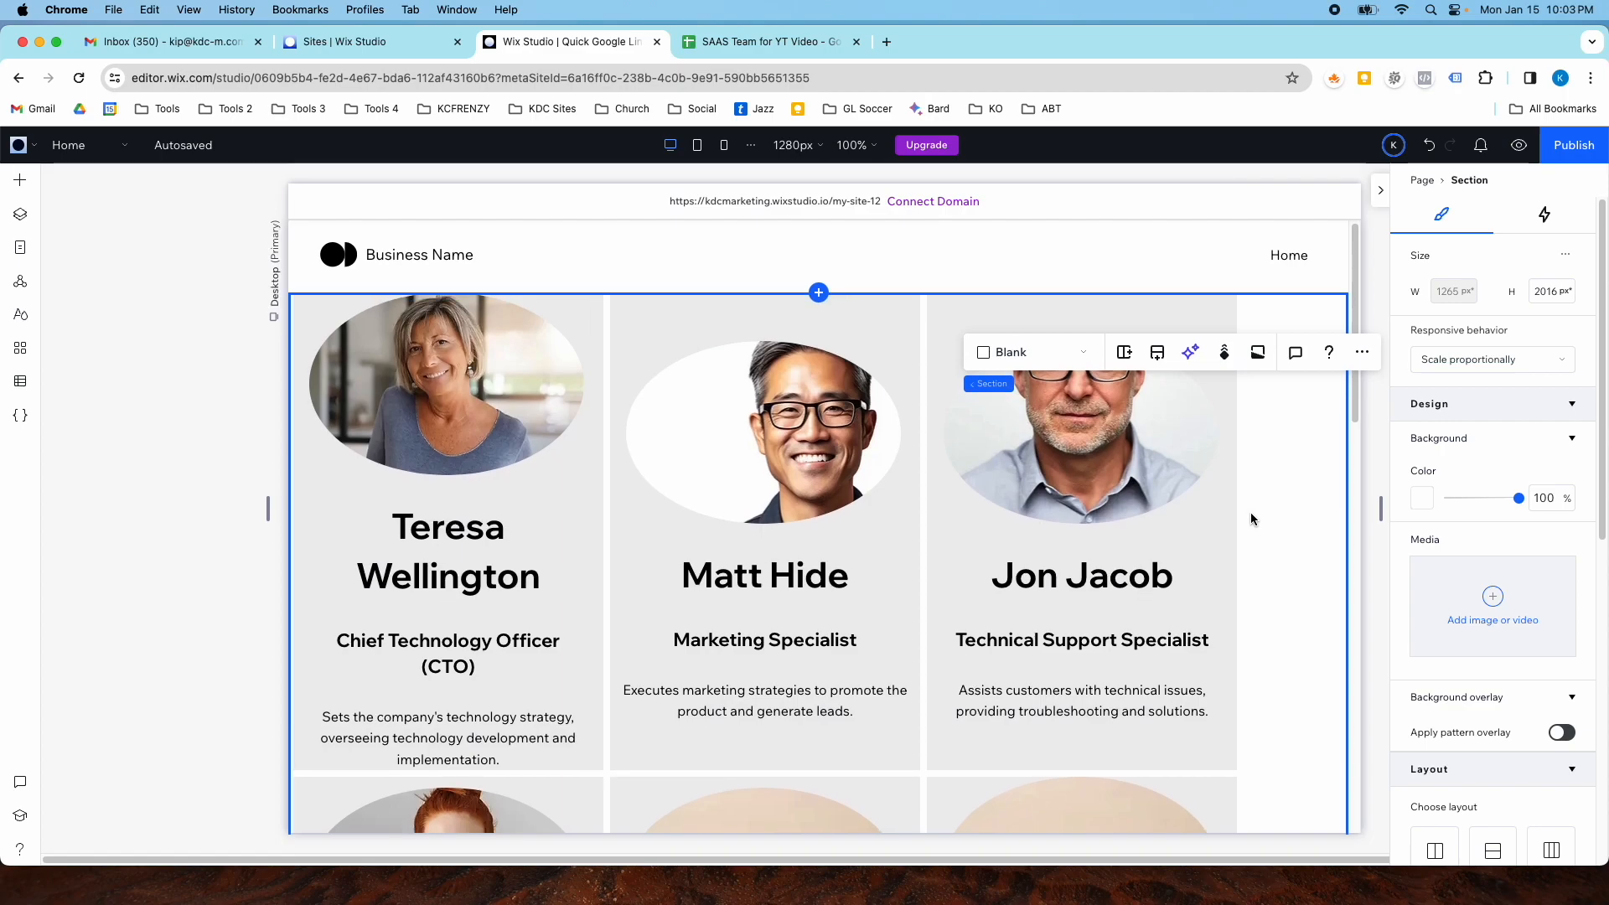
{"action": "left_click", "coordinate": [825, 415]}
{"action": "left_click", "coordinate": [784, 454]}
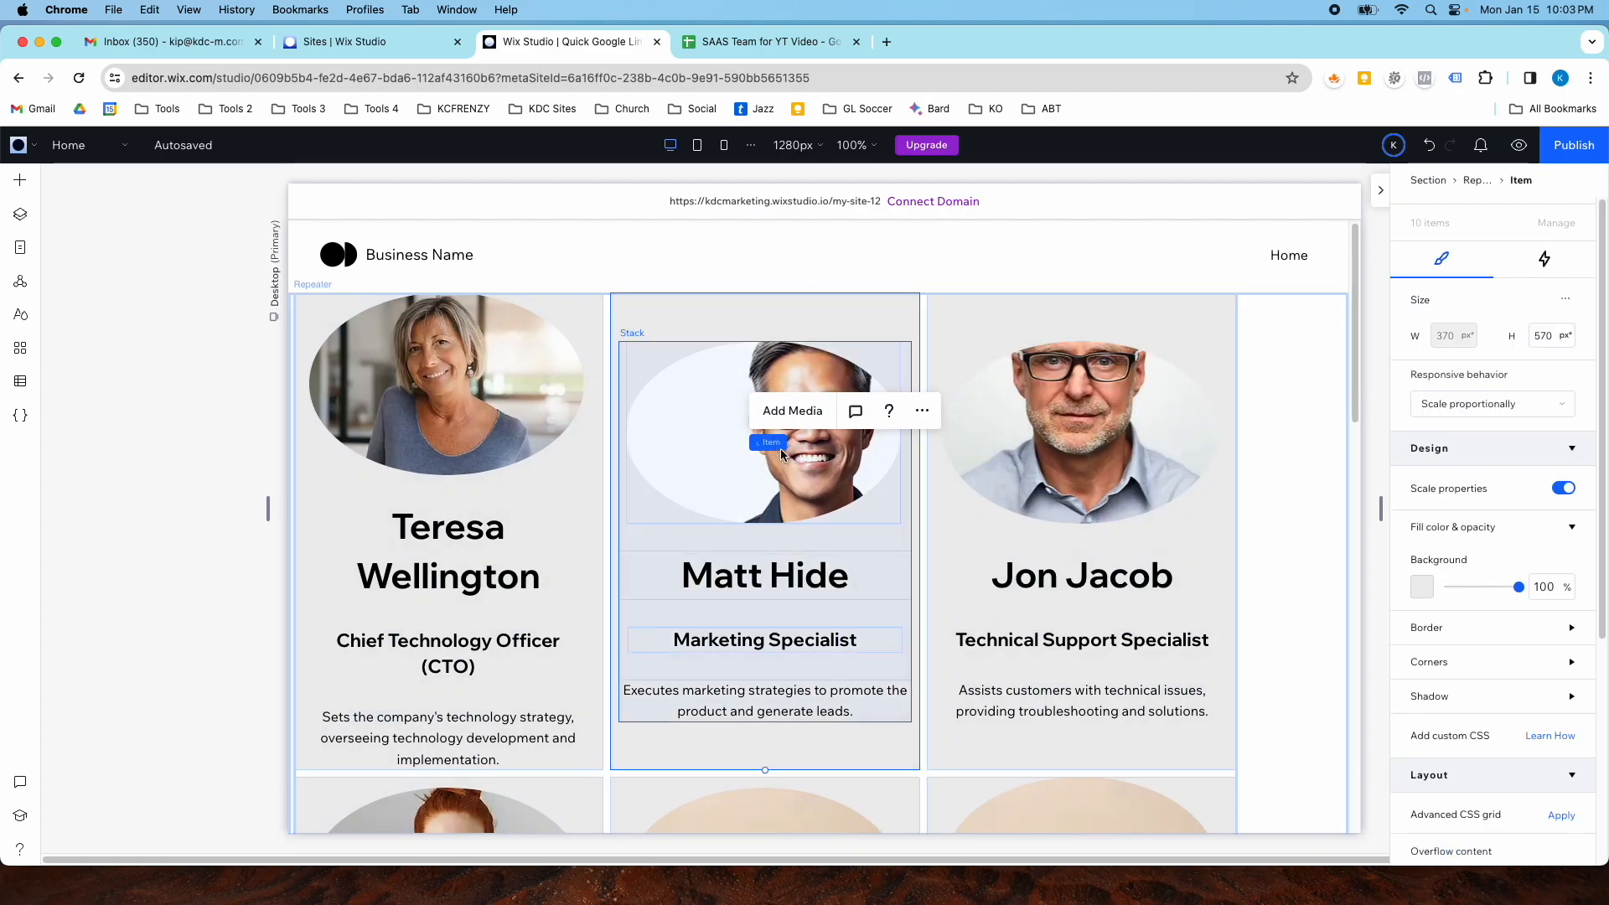
{"action": "left_click", "coordinate": [698, 447]}
{"action": "left_click", "coordinate": [698, 446]}
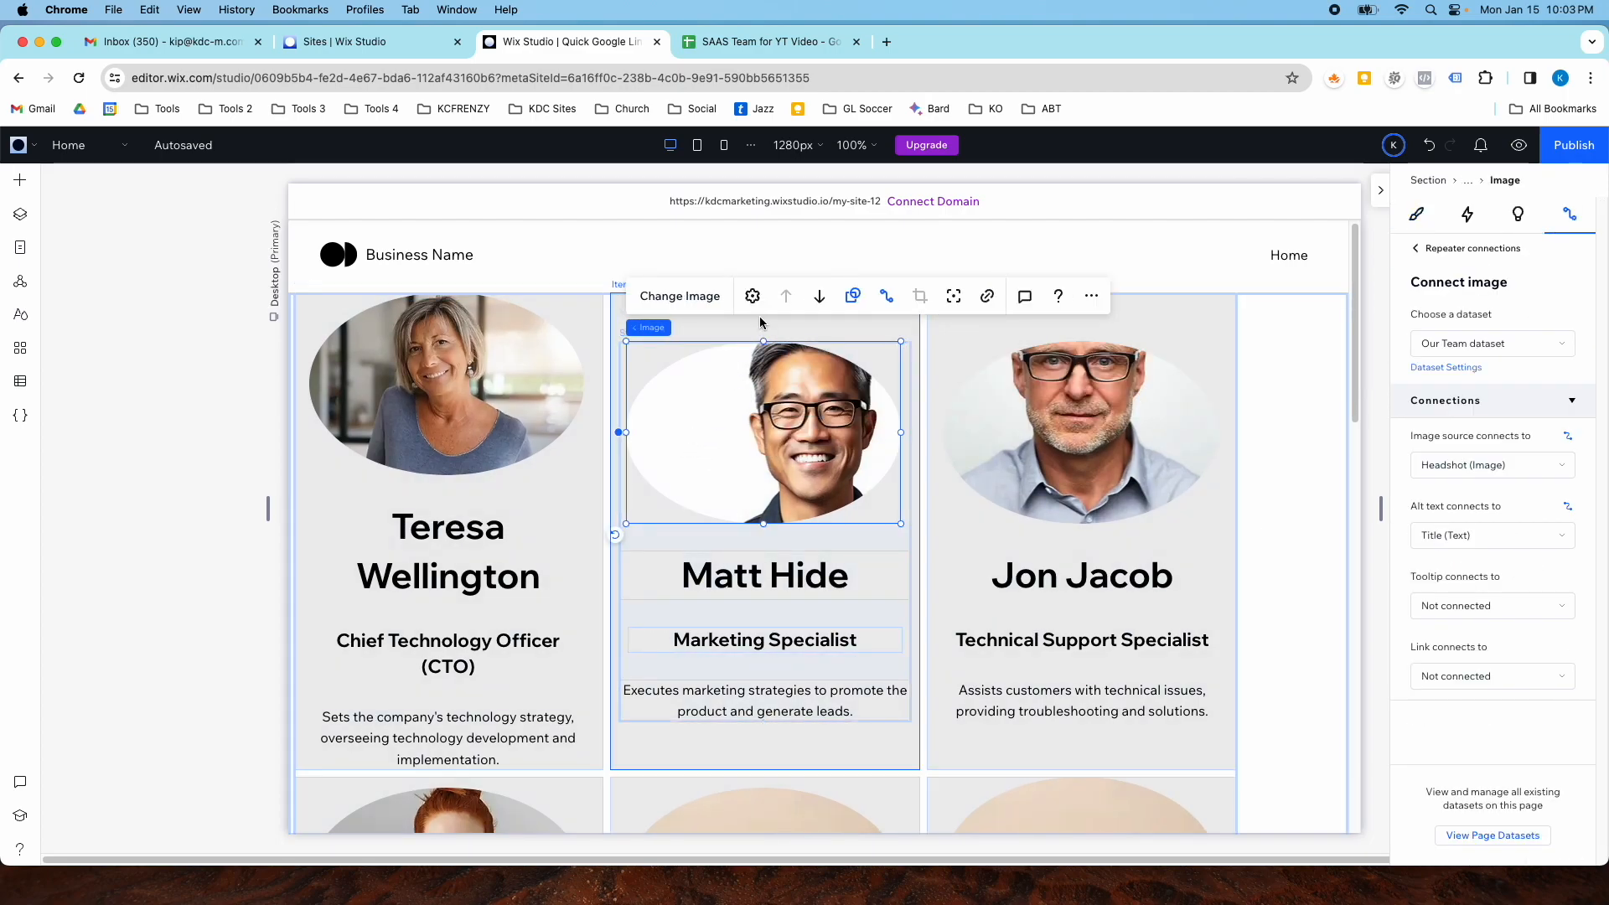
{"action": "left_click", "coordinate": [852, 295]}
{"action": "left_click", "coordinate": [996, 511]}
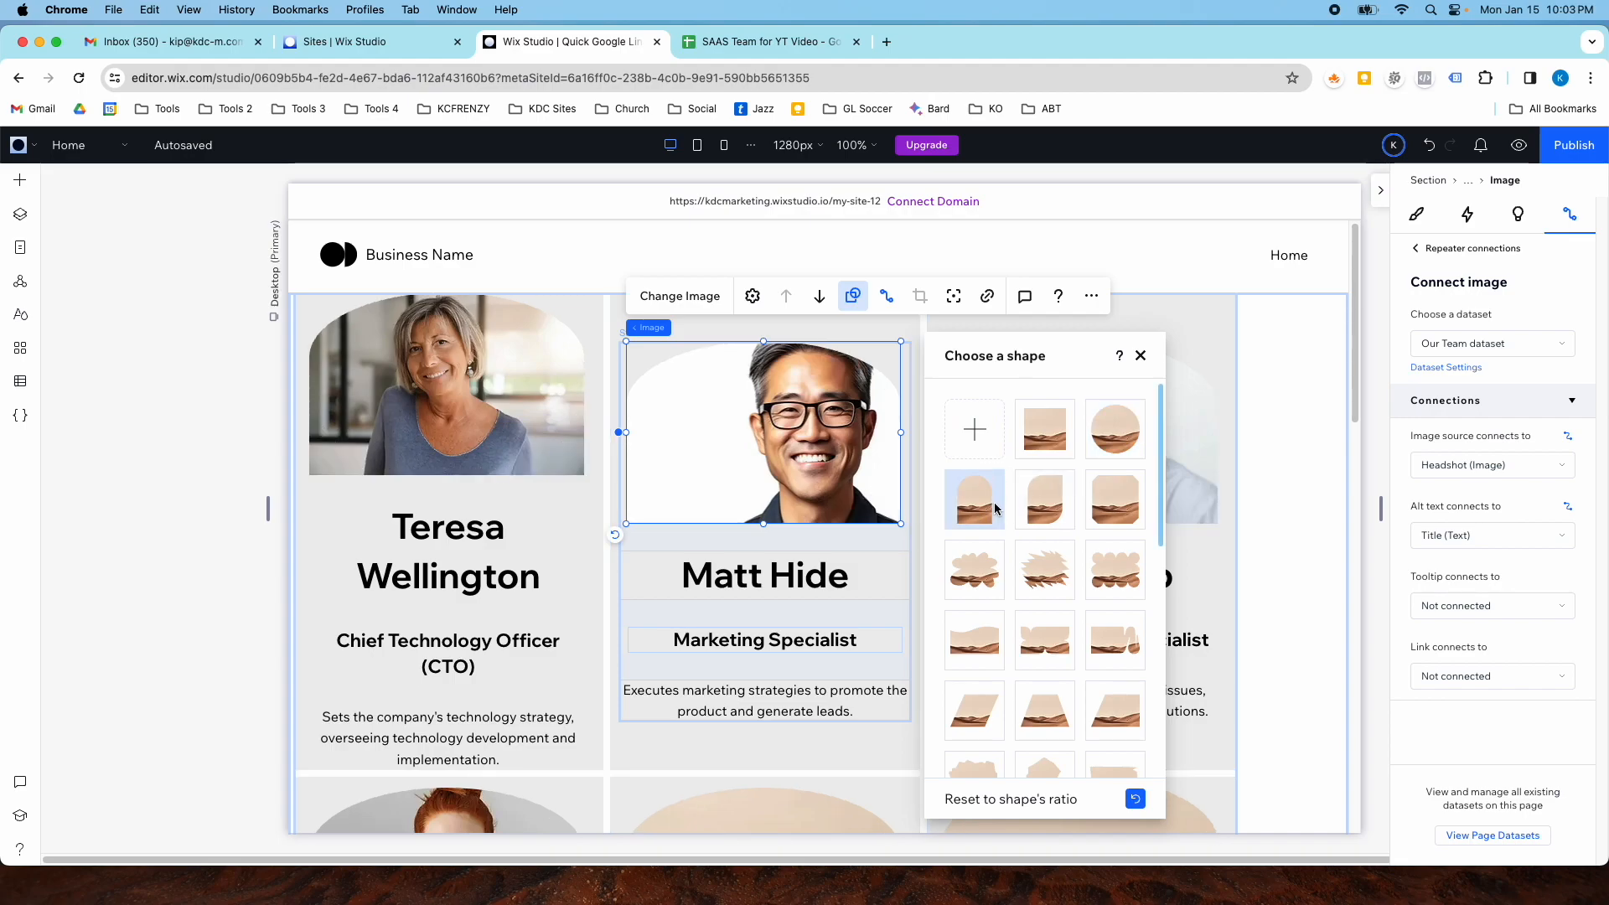
{"action": "left_click", "coordinate": [1037, 512]}
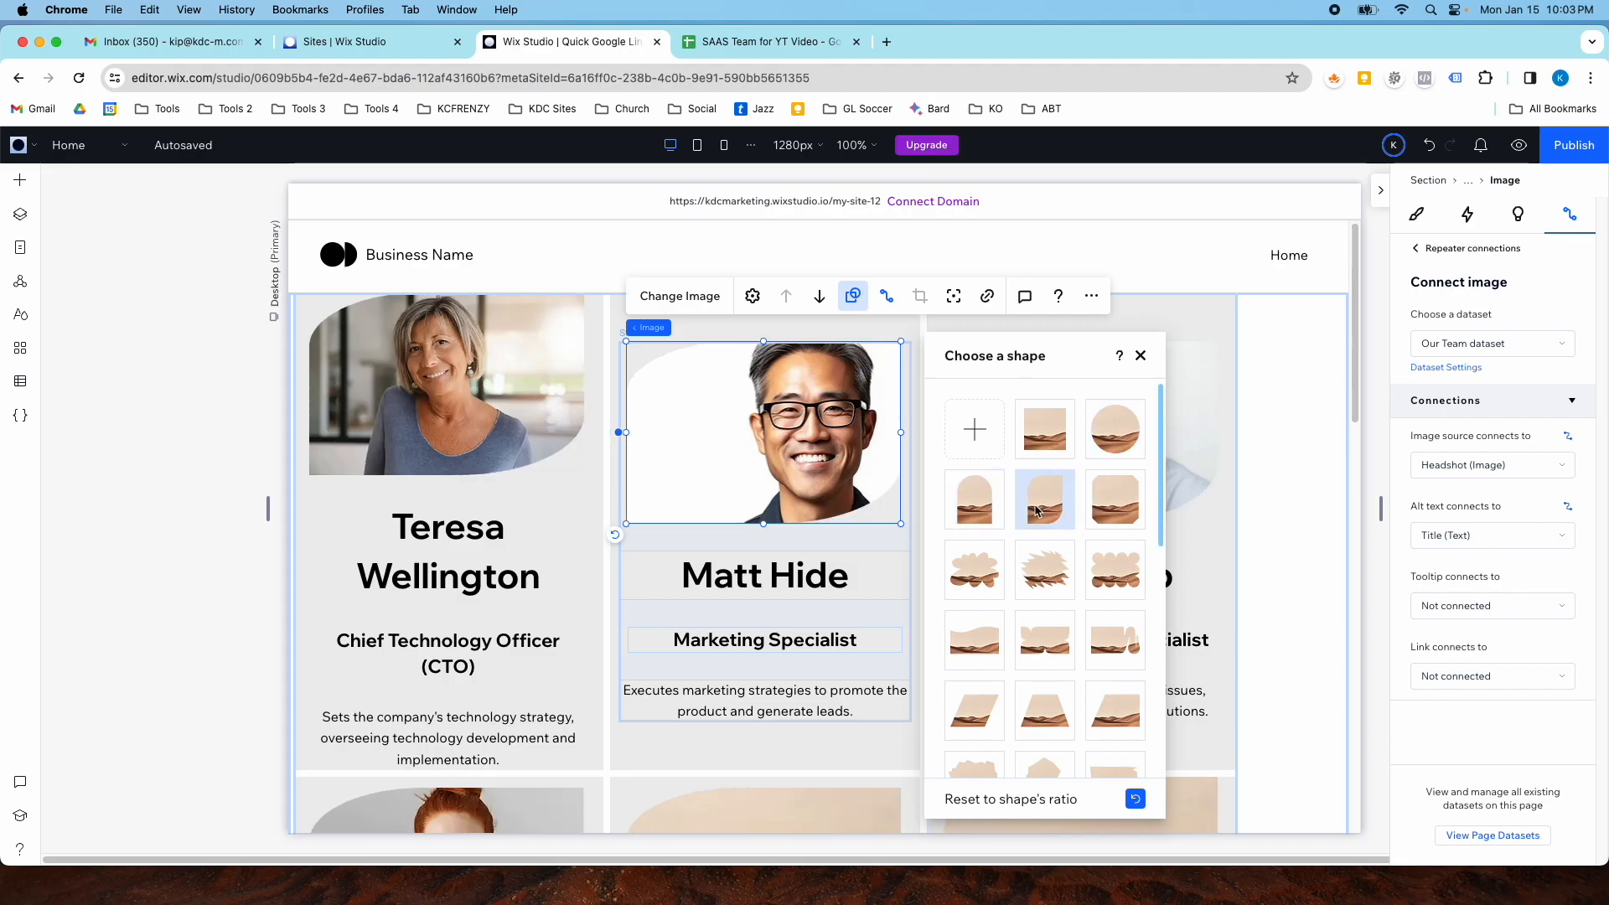
{"action": "left_click", "coordinate": [1207, 442]}
{"action": "scroll", "coordinate": [1145, 550], "scroll_direction": "down", "scroll_amount": 2}
{"action": "left_click", "coordinate": [1250, 502]}
{"action": "scroll", "coordinate": [1048, 570], "scroll_direction": "down", "scroll_amount": 12}
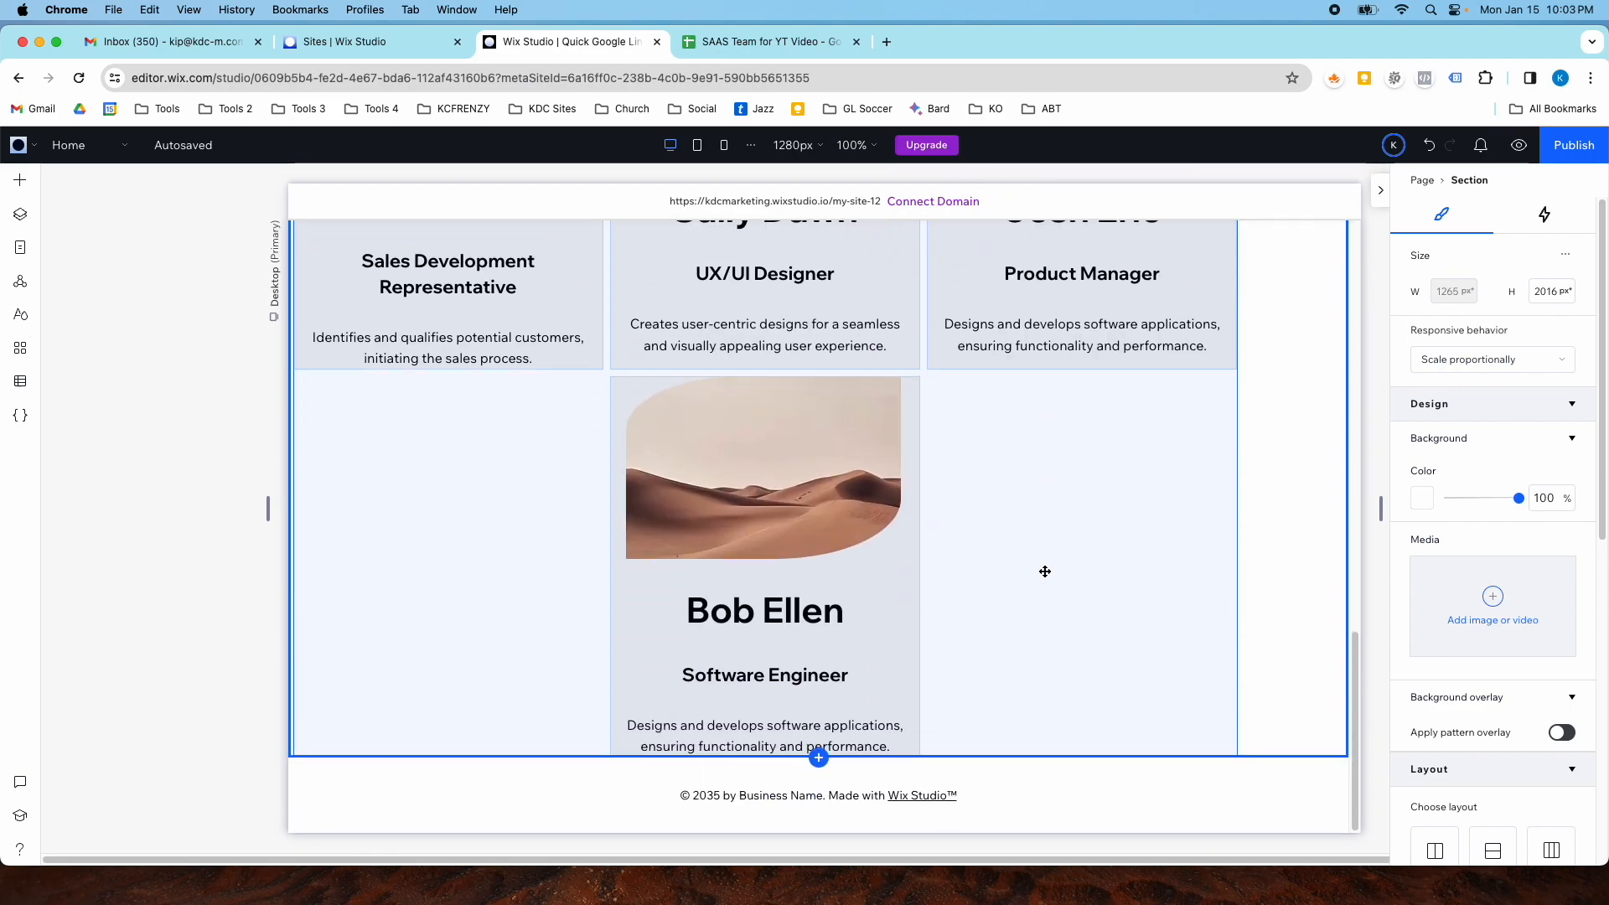
{"action": "scroll", "coordinate": [1044, 572], "scroll_direction": "up", "scroll_amount": 12}
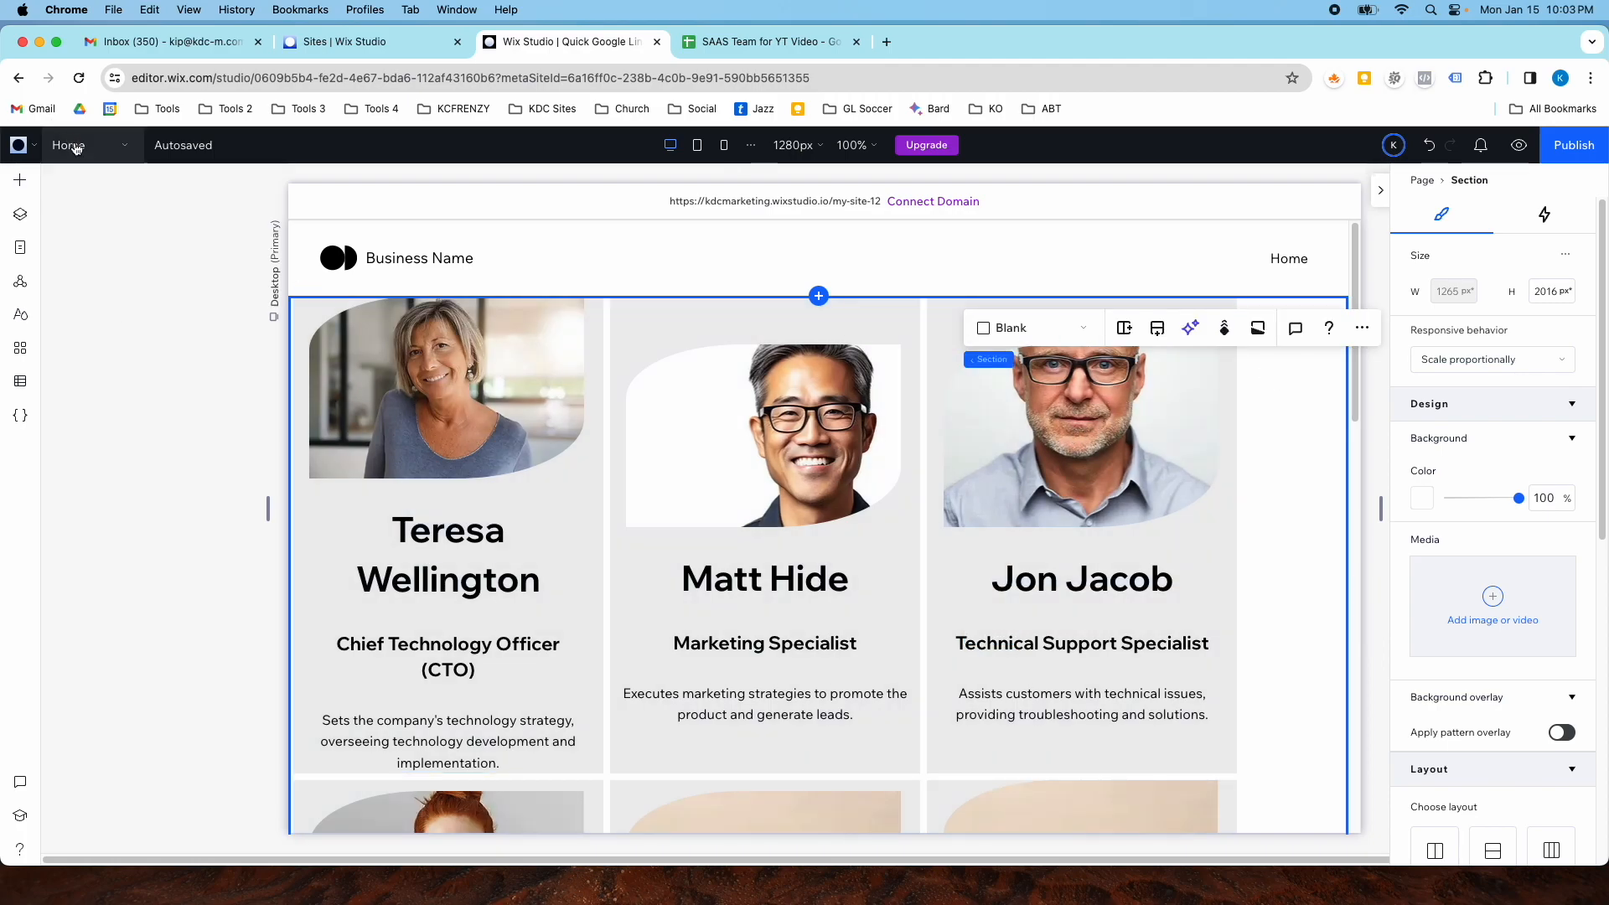
- Add a dynamic item page for the Our Team collection
{"action": "left_click", "coordinate": [24, 149]}
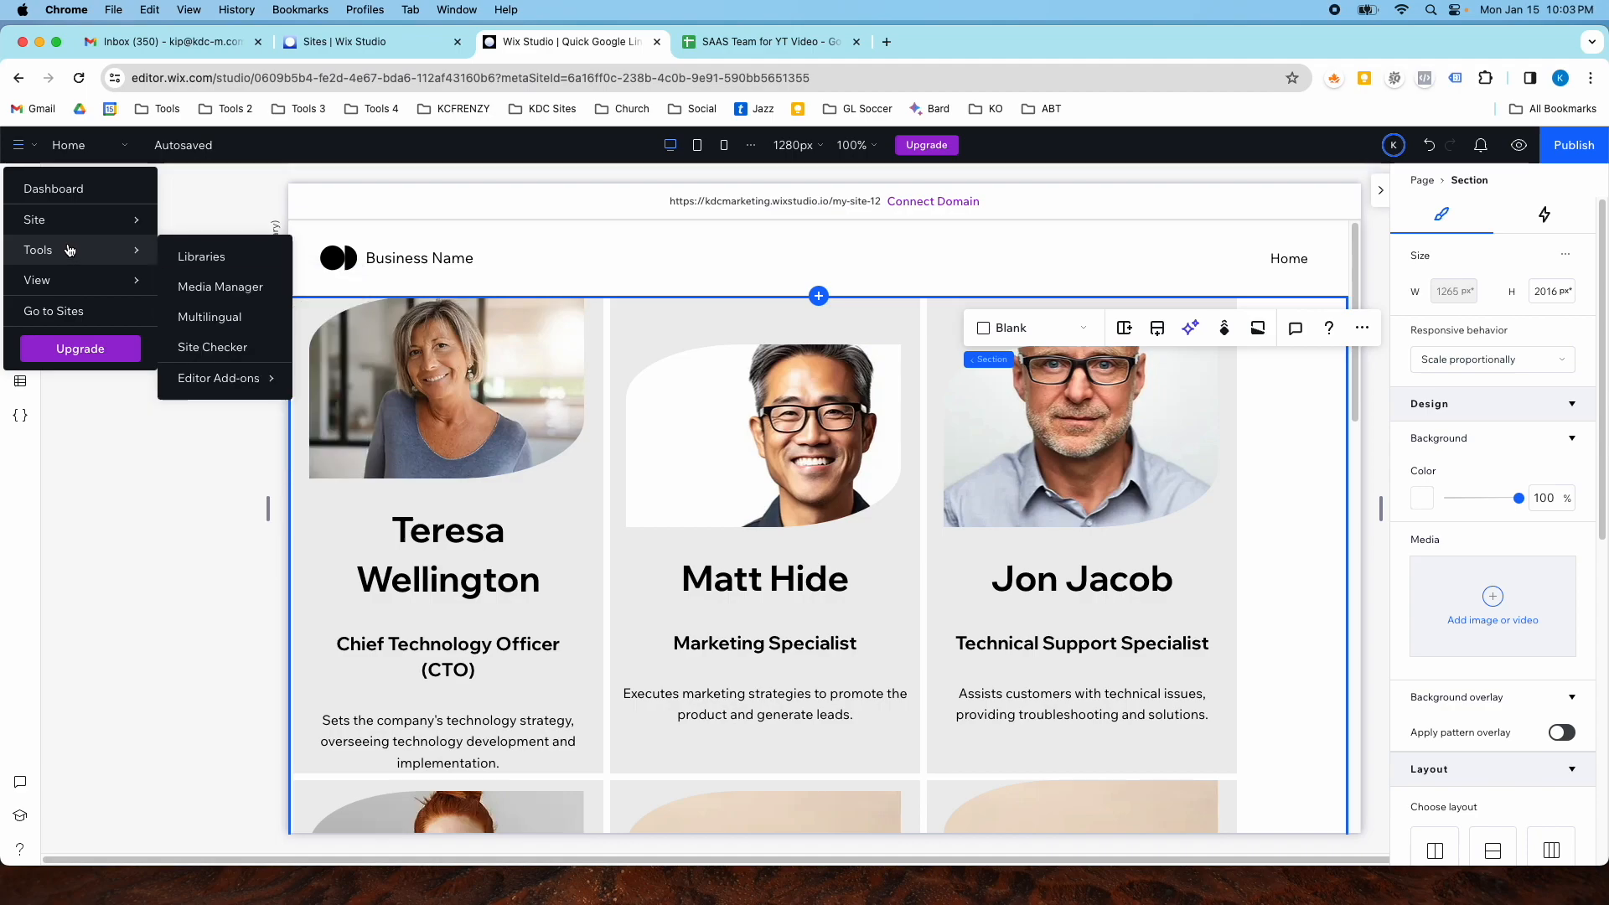
{"action": "mouse_move", "coordinate": [59, 220]}
{"action": "left_click", "coordinate": [69, 145]}
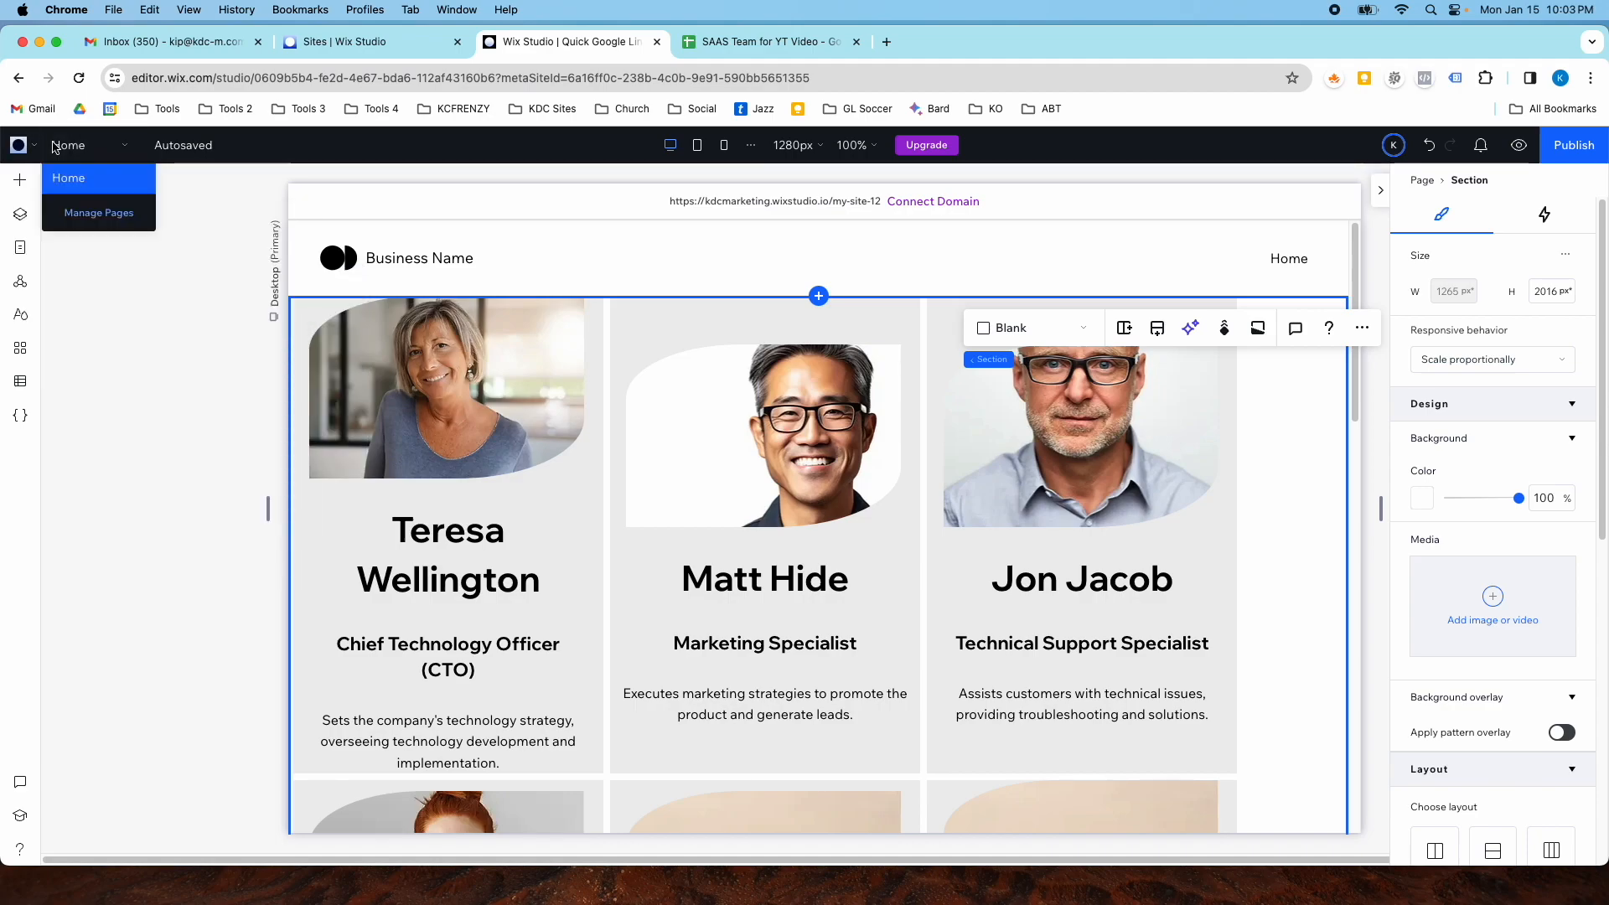
{"action": "left_click", "coordinate": [64, 211]}
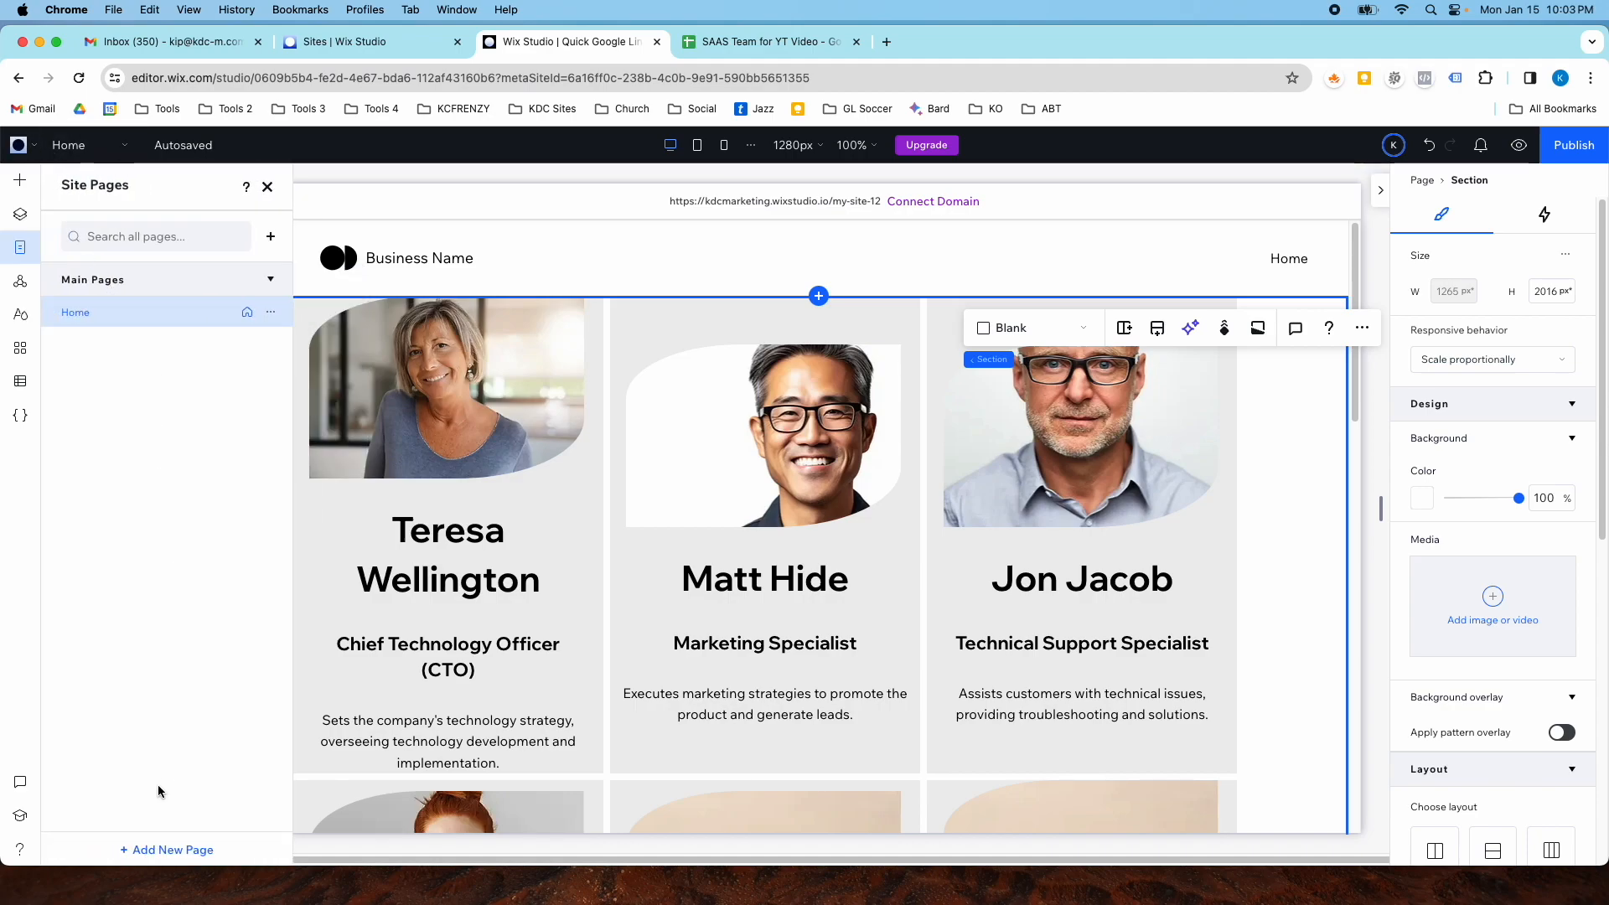
{"action": "left_click", "coordinate": [159, 847]}
{"action": "left_click", "coordinate": [165, 777]}
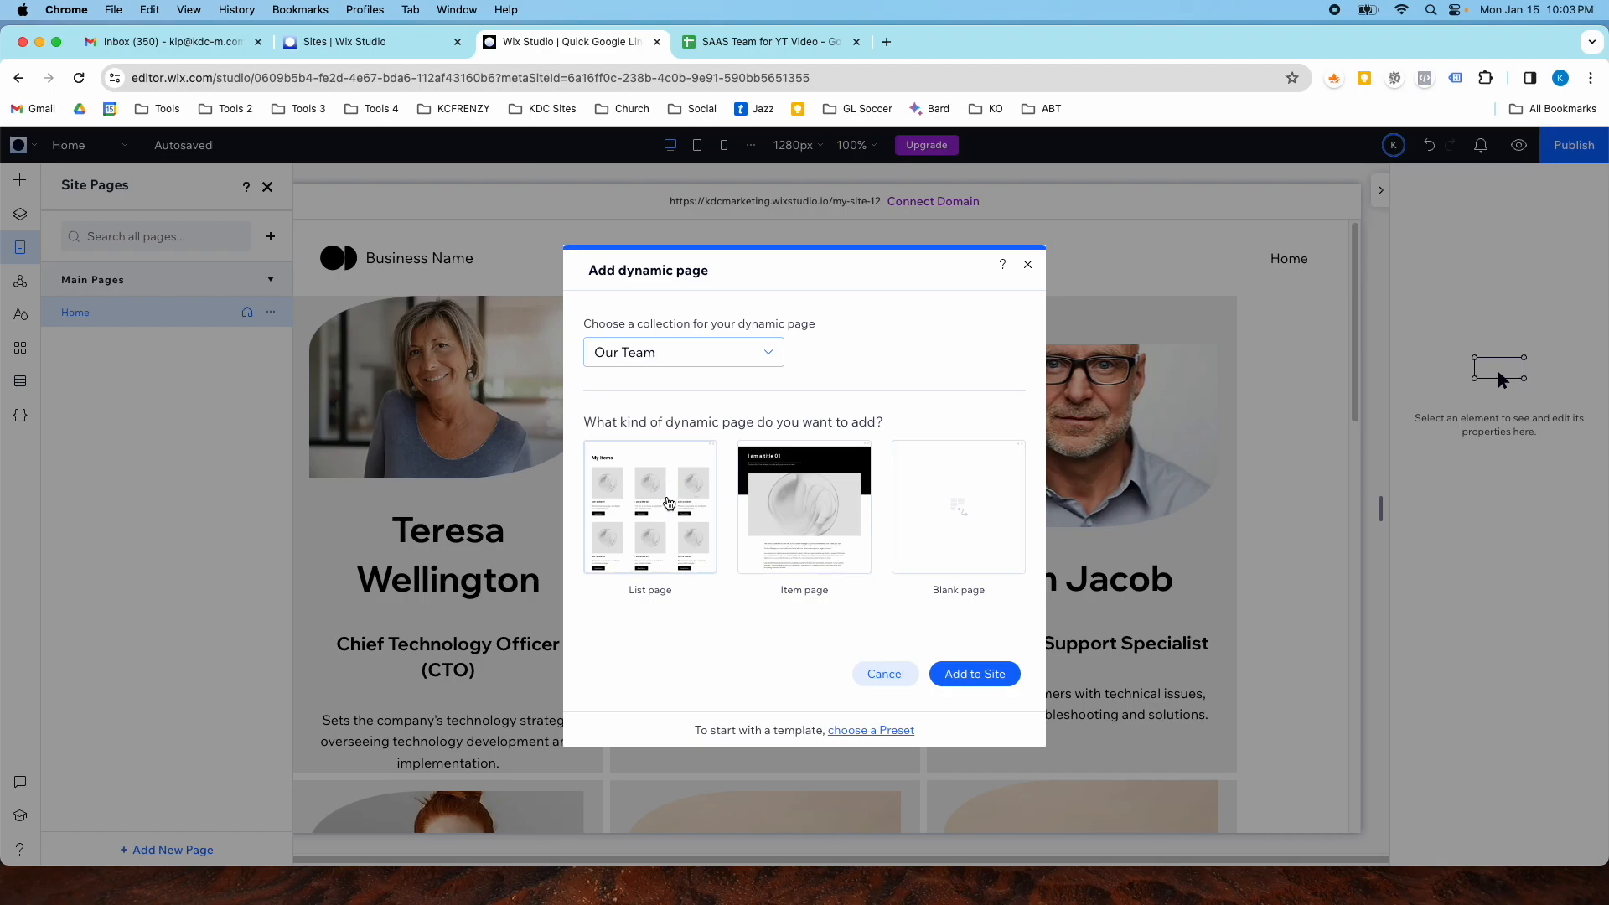
{"action": "left_click", "coordinate": [807, 526]}
{"action": "left_click", "coordinate": [975, 674]}
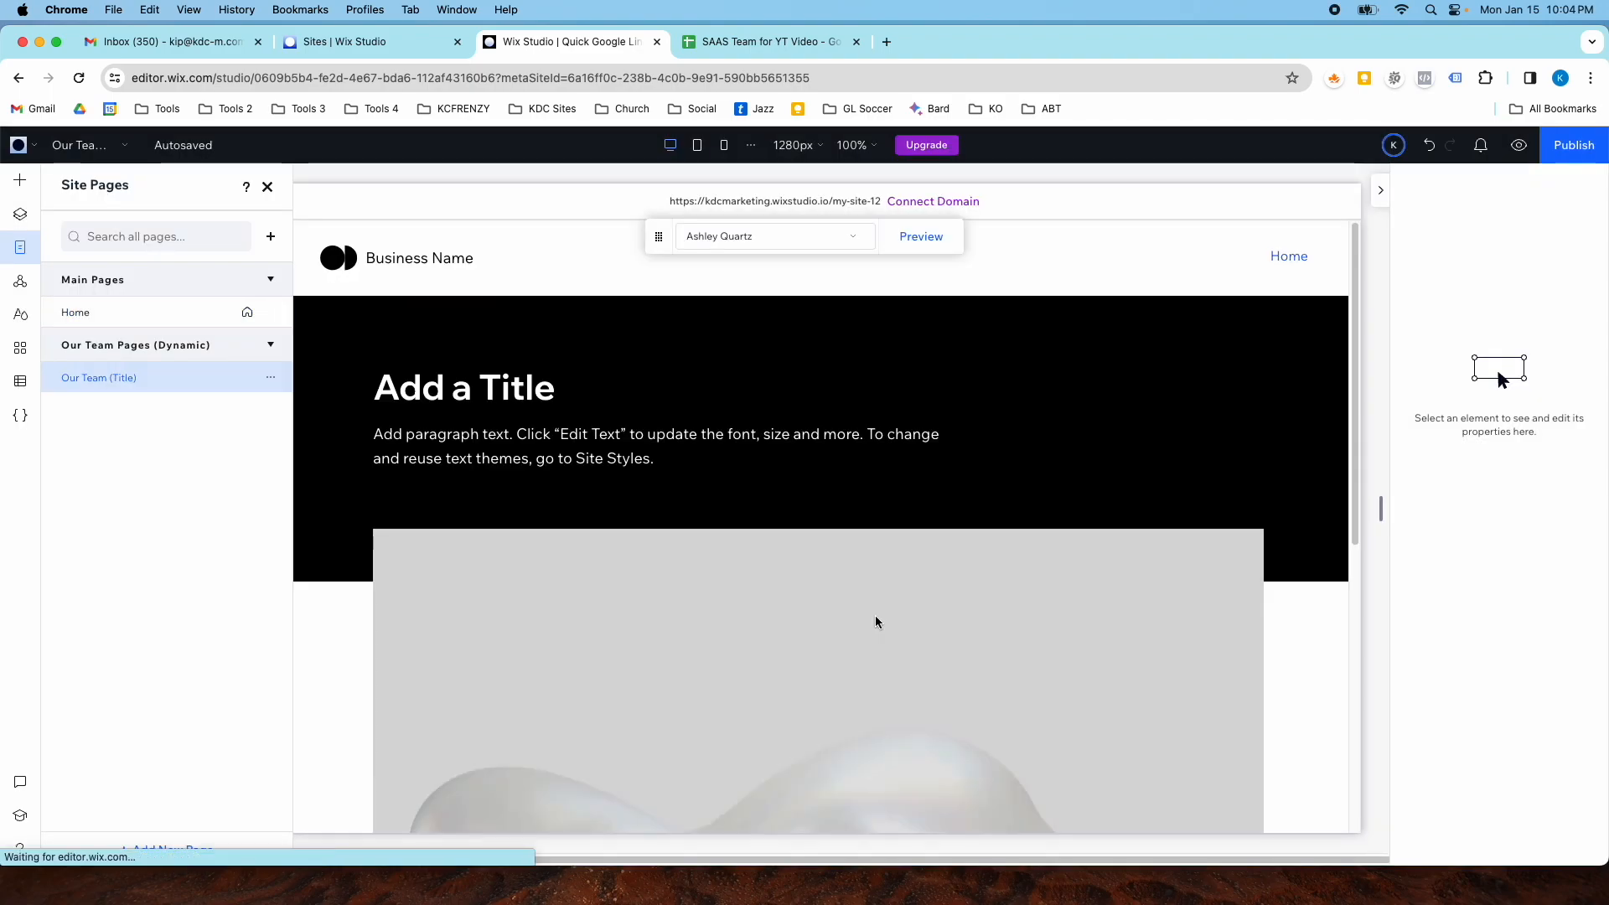
- Examine the new Our Team item page's title, image and description sections
{"action": "scroll", "coordinate": [727, 511], "scroll_direction": "down", "scroll_amount": 10}
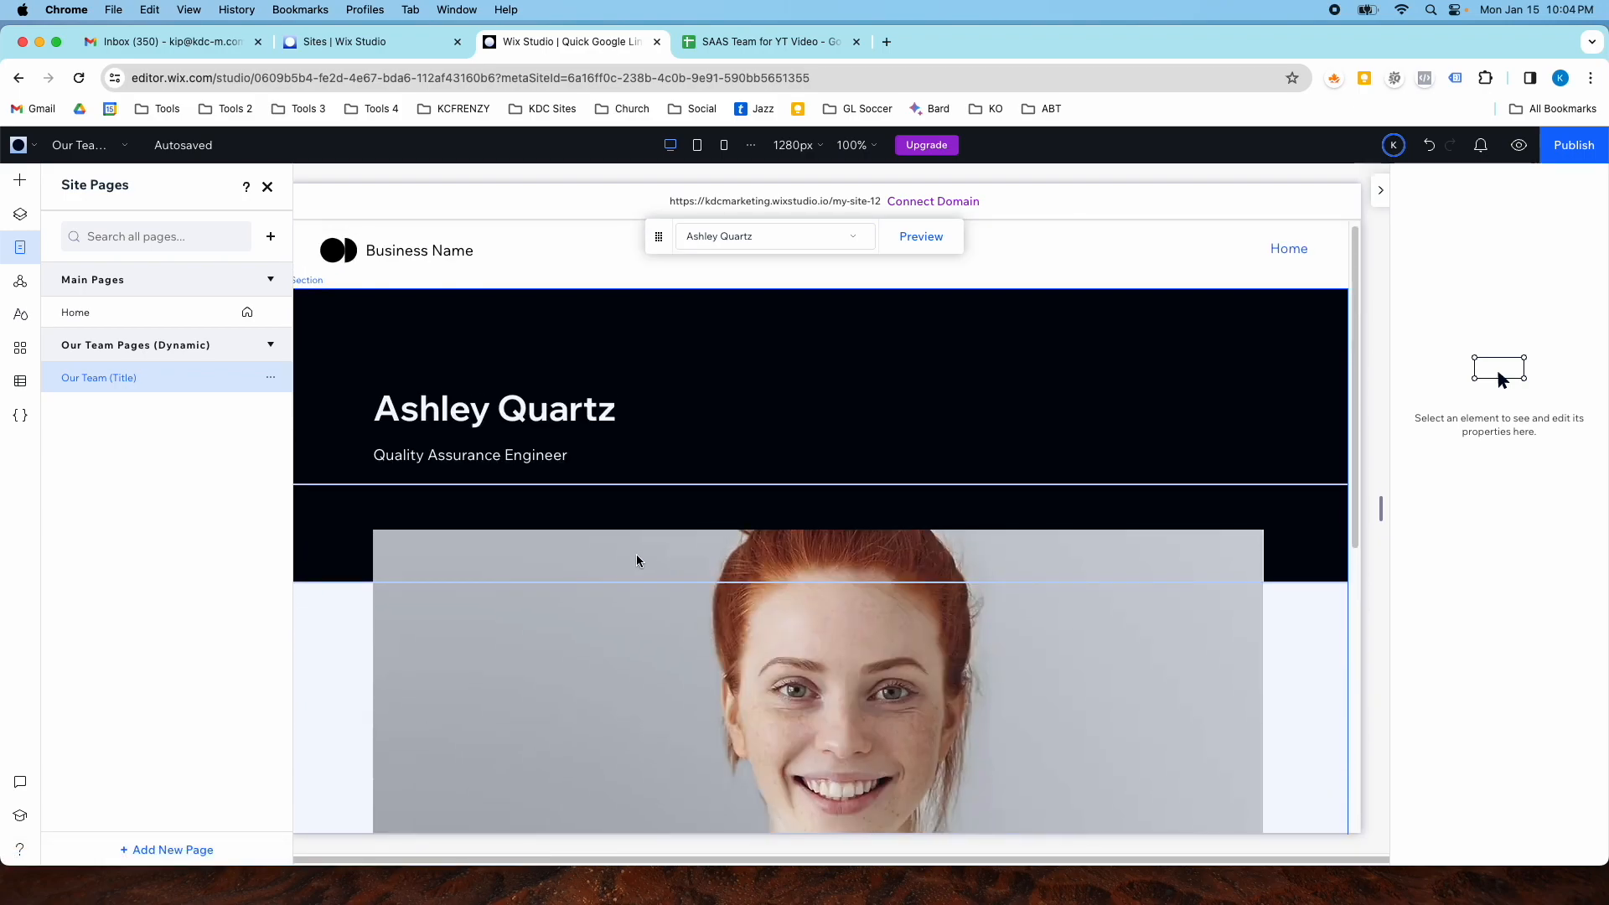
{"action": "left_click", "coordinate": [408, 426]}
{"action": "left_click", "coordinate": [419, 429]}
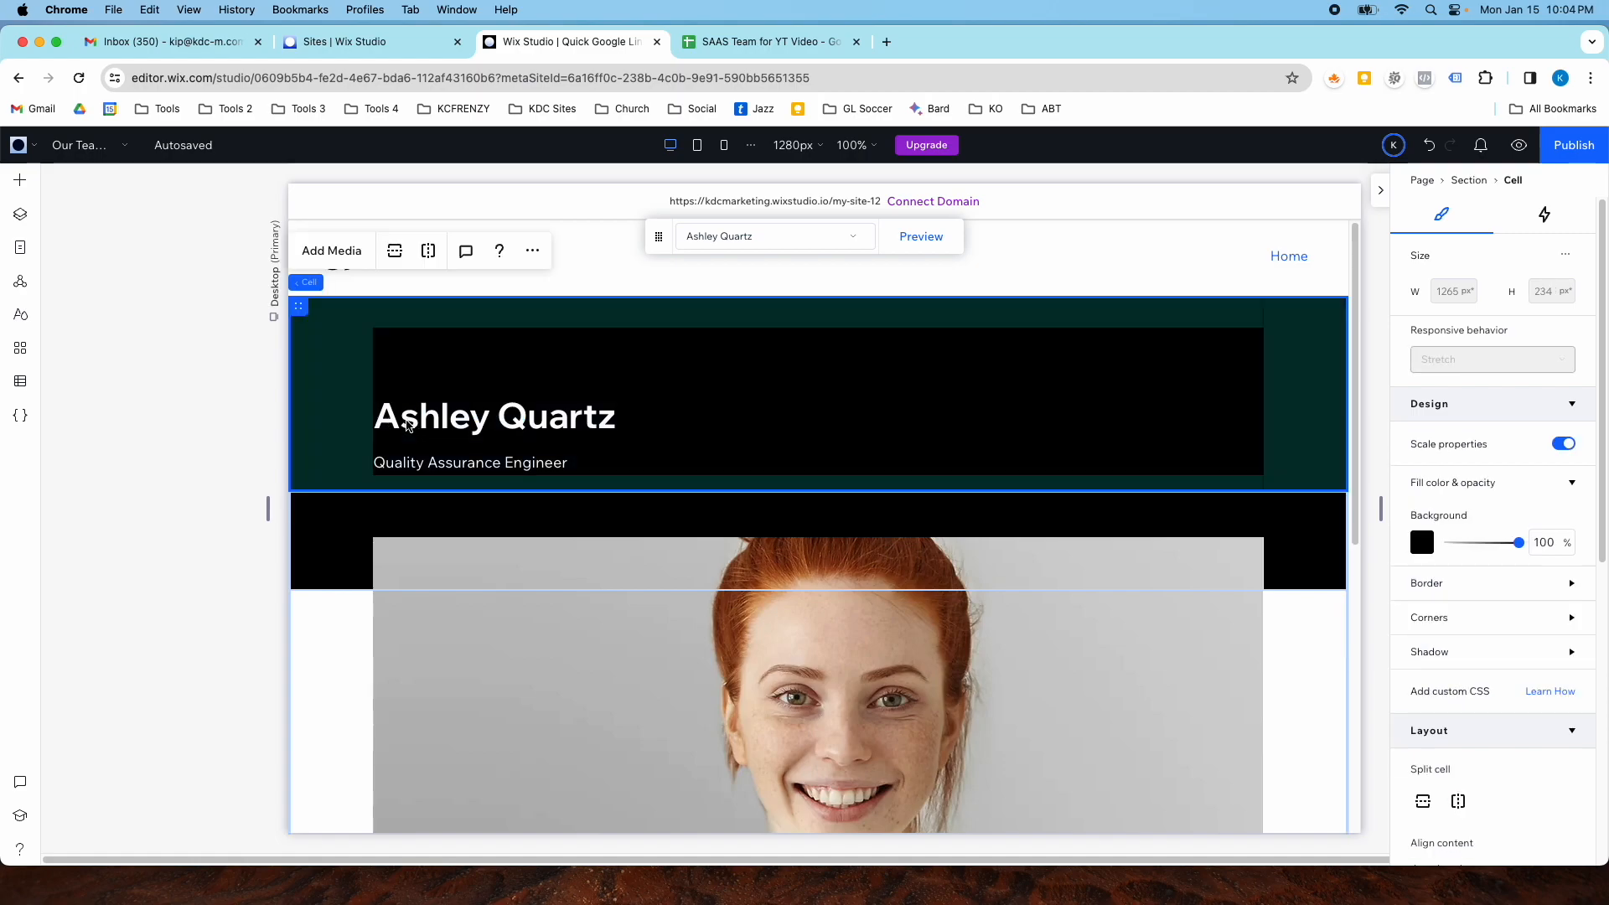
{"action": "scroll", "coordinate": [481, 478], "scroll_direction": "down", "scroll_amount": 10}
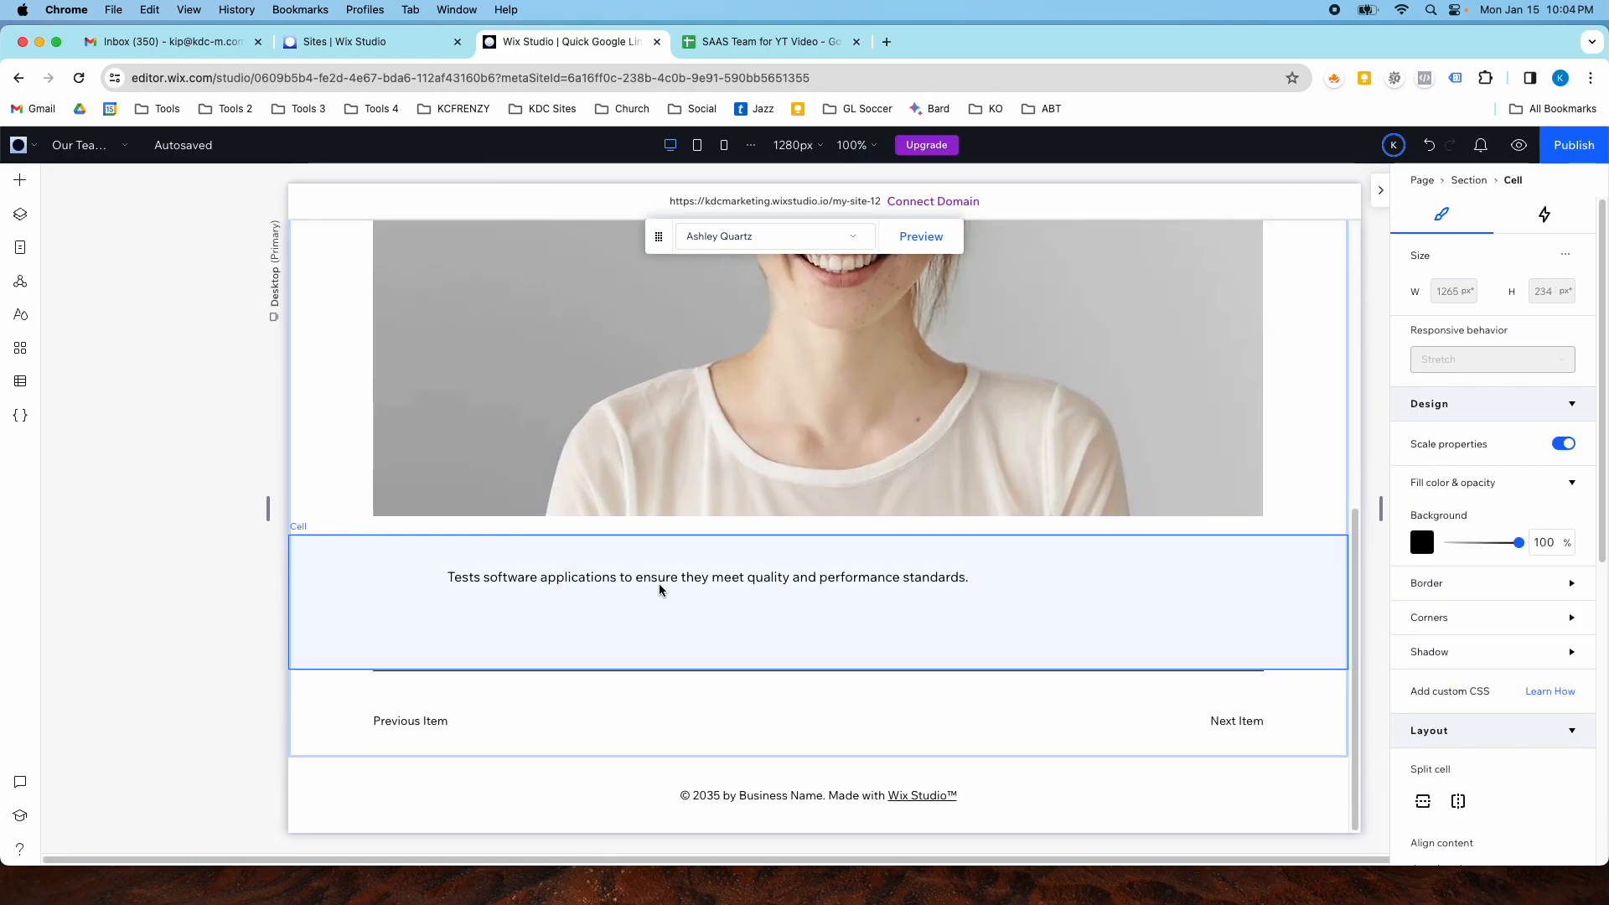
{"action": "scroll", "coordinate": [677, 595], "scroll_direction": "up", "scroll_amount": 6}
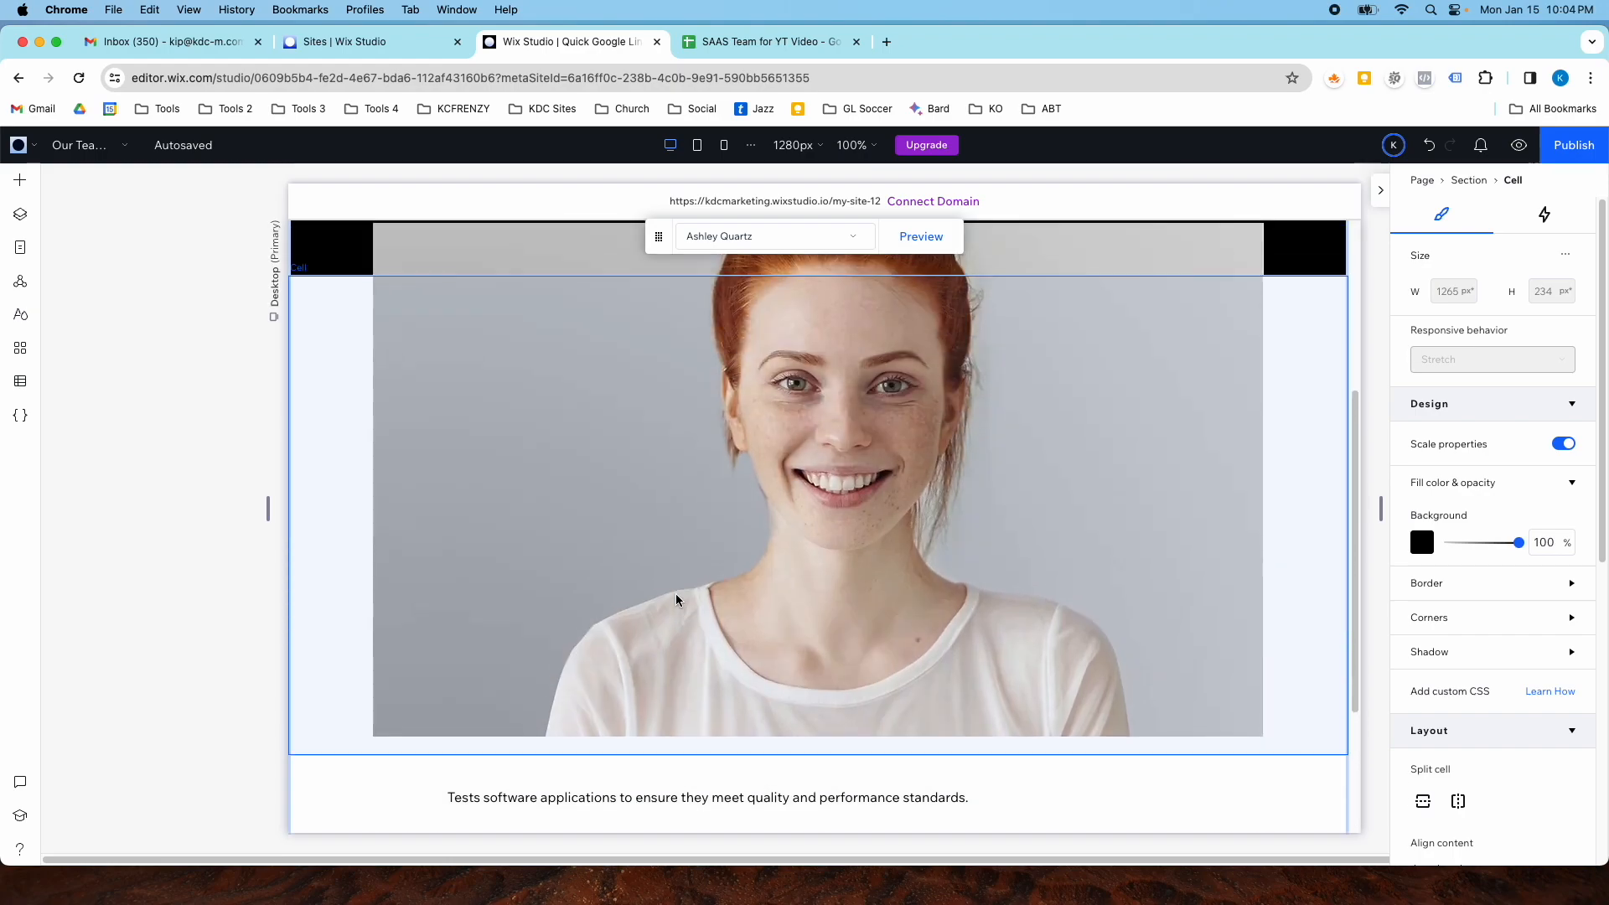
{"action": "scroll", "coordinate": [676, 593], "scroll_direction": "down", "scroll_amount": 4}
{"action": "scroll", "coordinate": [675, 593], "scroll_direction": "down", "scroll_amount": 1}
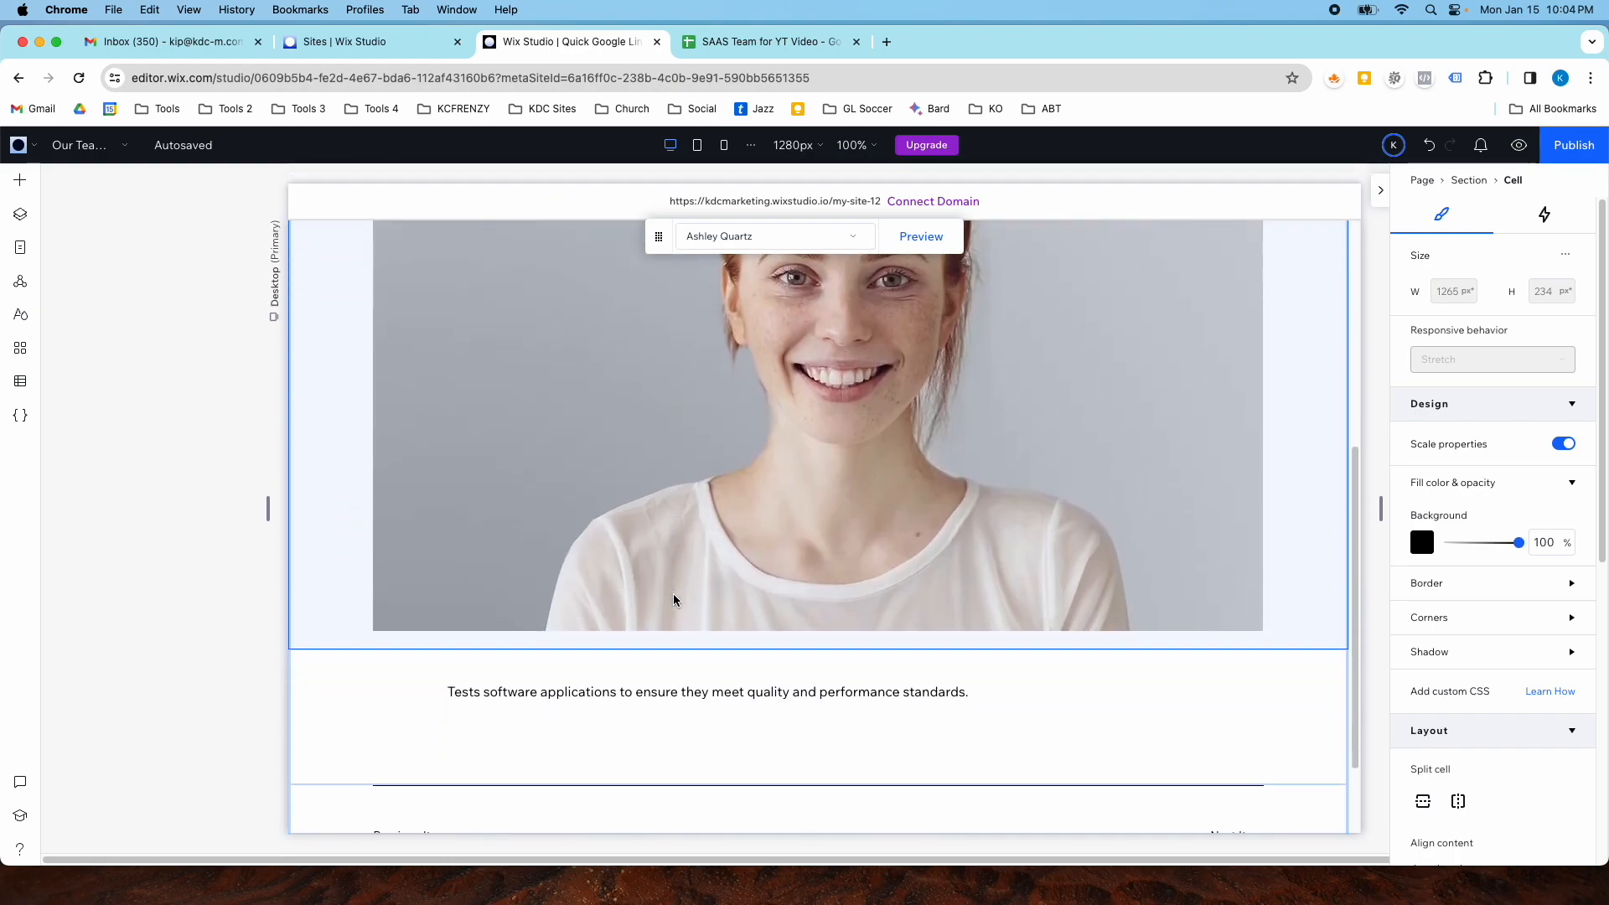
{"action": "scroll", "coordinate": [674, 593], "scroll_direction": "up", "scroll_amount": 1}
{"action": "scroll", "coordinate": [707, 473], "scroll_direction": "down", "scroll_amount": 2}
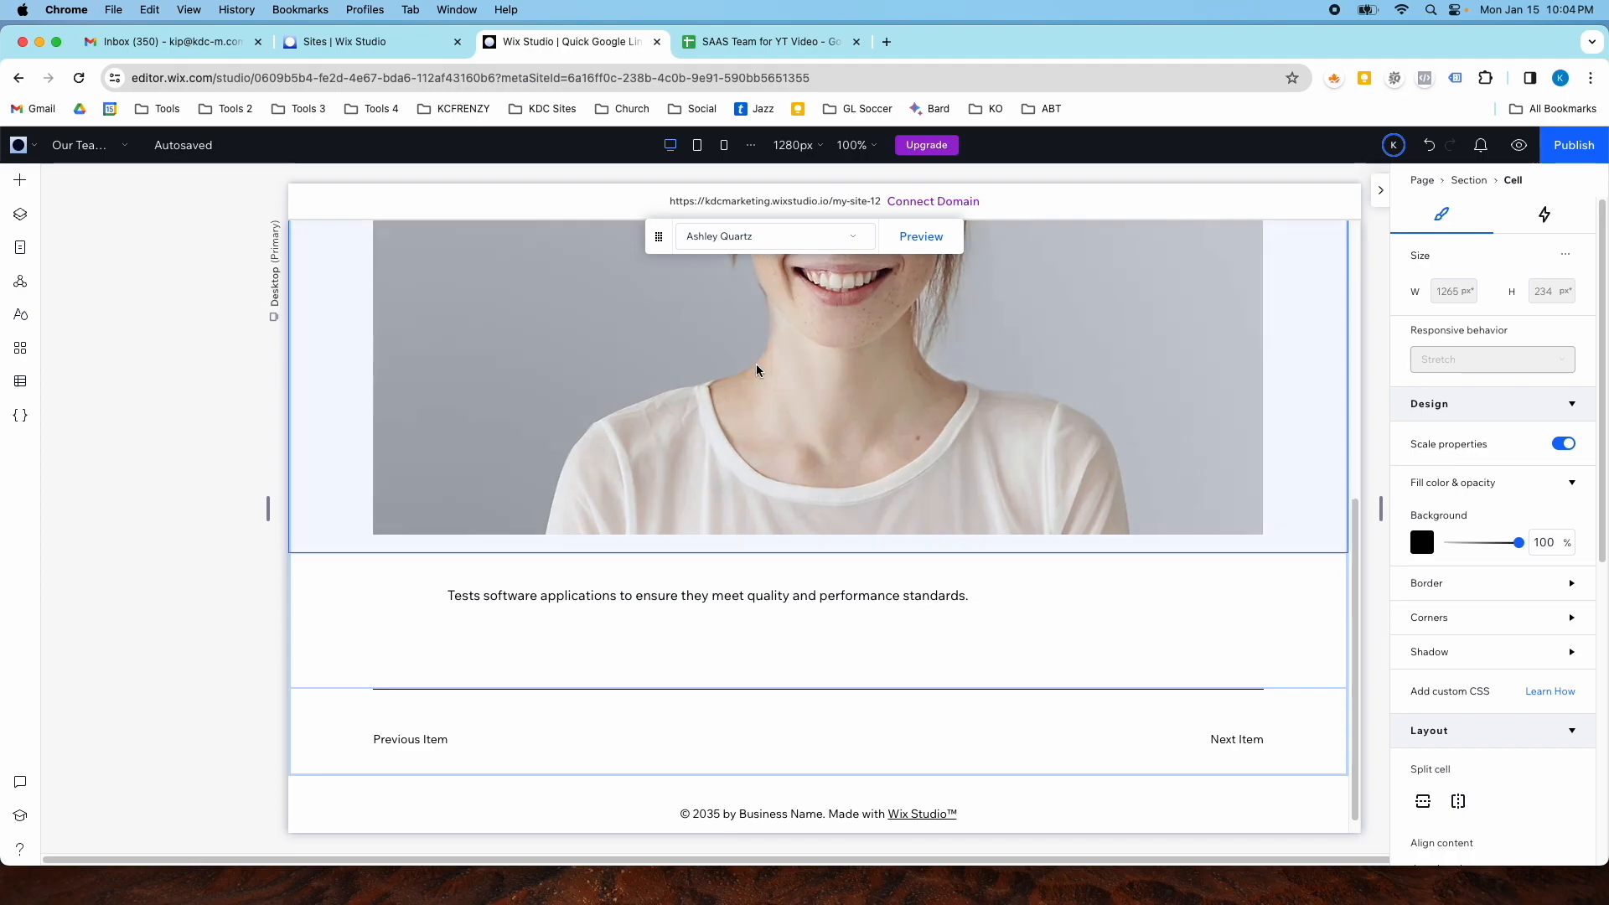
{"action": "left_click", "coordinate": [779, 237]}
{"action": "left_click", "coordinate": [761, 317]}
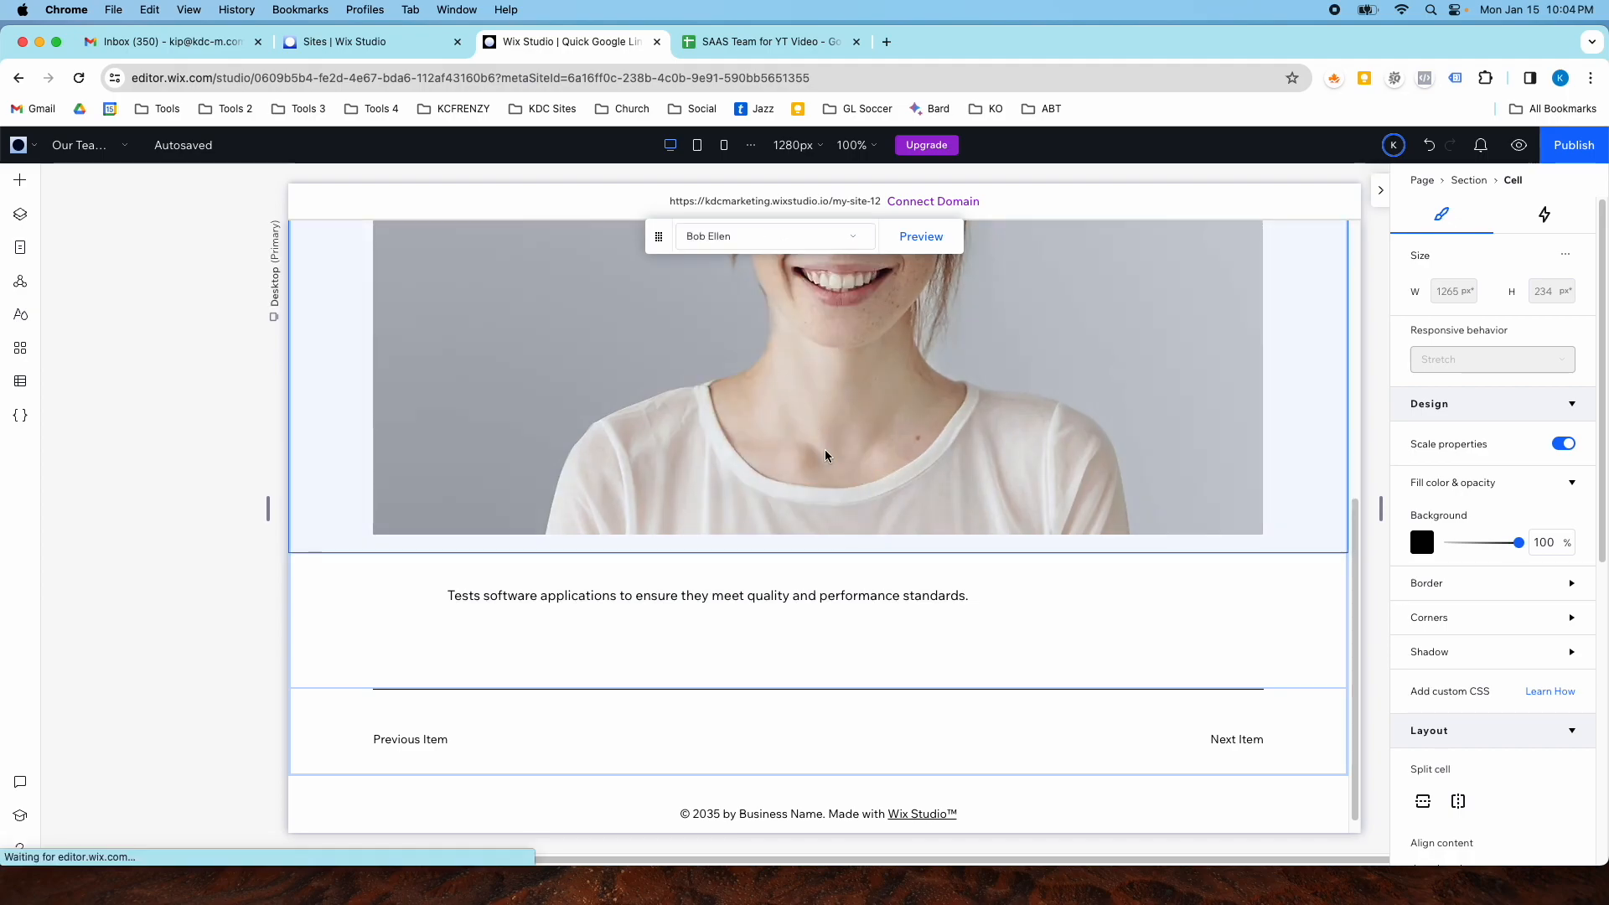
{"action": "scroll", "coordinate": [826, 459], "scroll_direction": "down", "scroll_amount": 3}
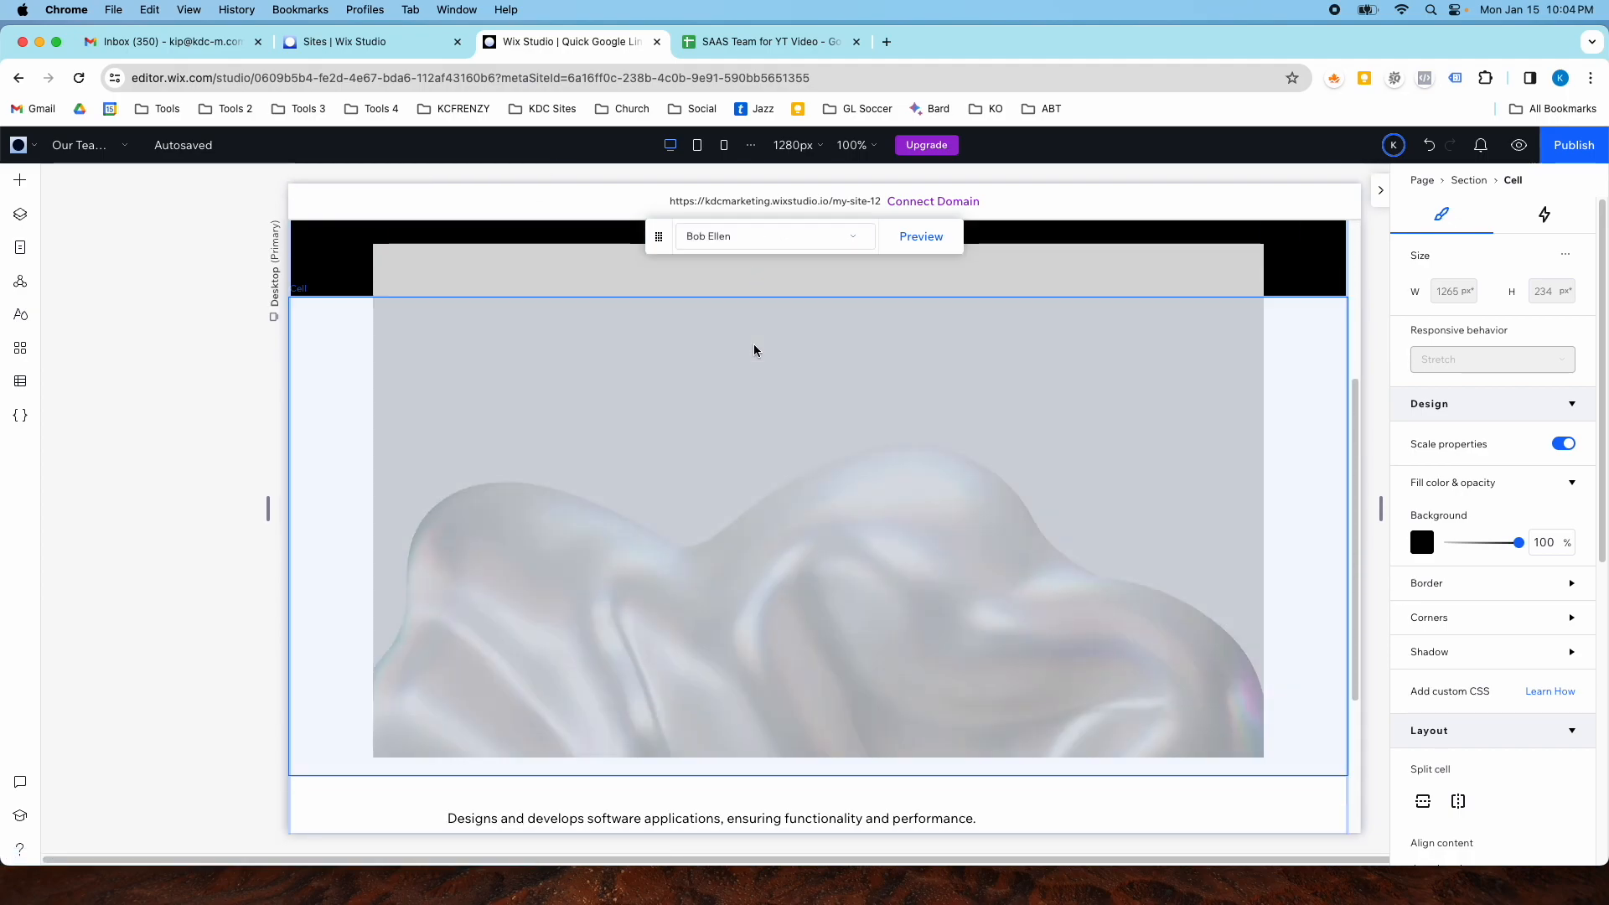
{"action": "scroll", "coordinate": [754, 342], "scroll_direction": "up", "scroll_amount": 3}
{"action": "scroll", "coordinate": [764, 386], "scroll_direction": "down", "scroll_amount": 5}
{"action": "scroll", "coordinate": [764, 391], "scroll_direction": "down", "scroll_amount": 1}
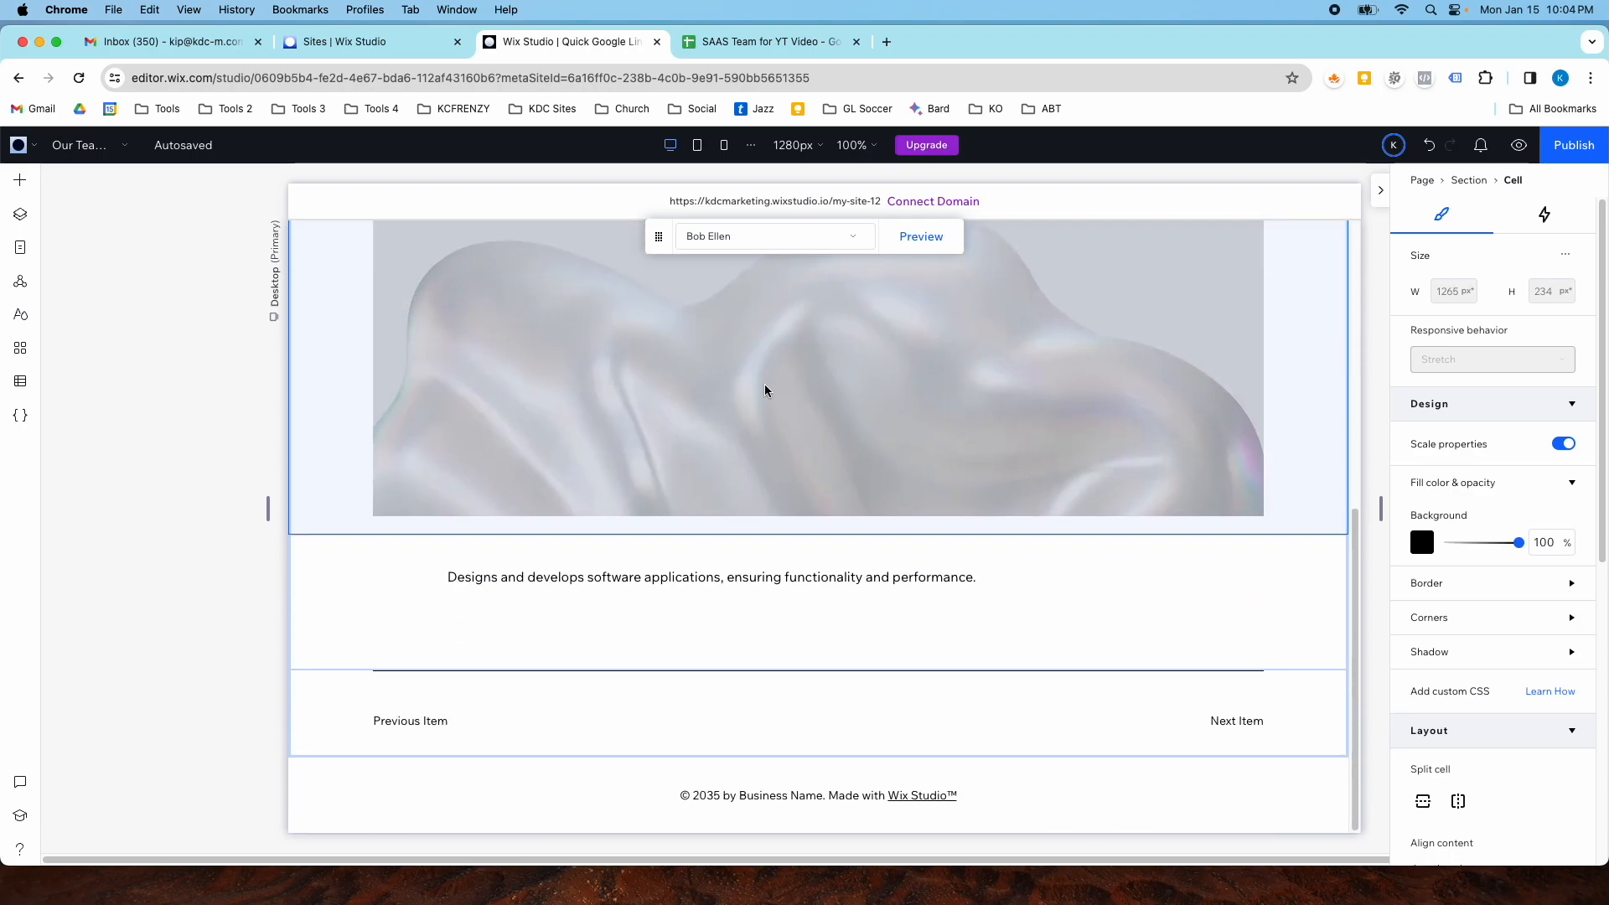
{"action": "left_click", "coordinate": [775, 241]}
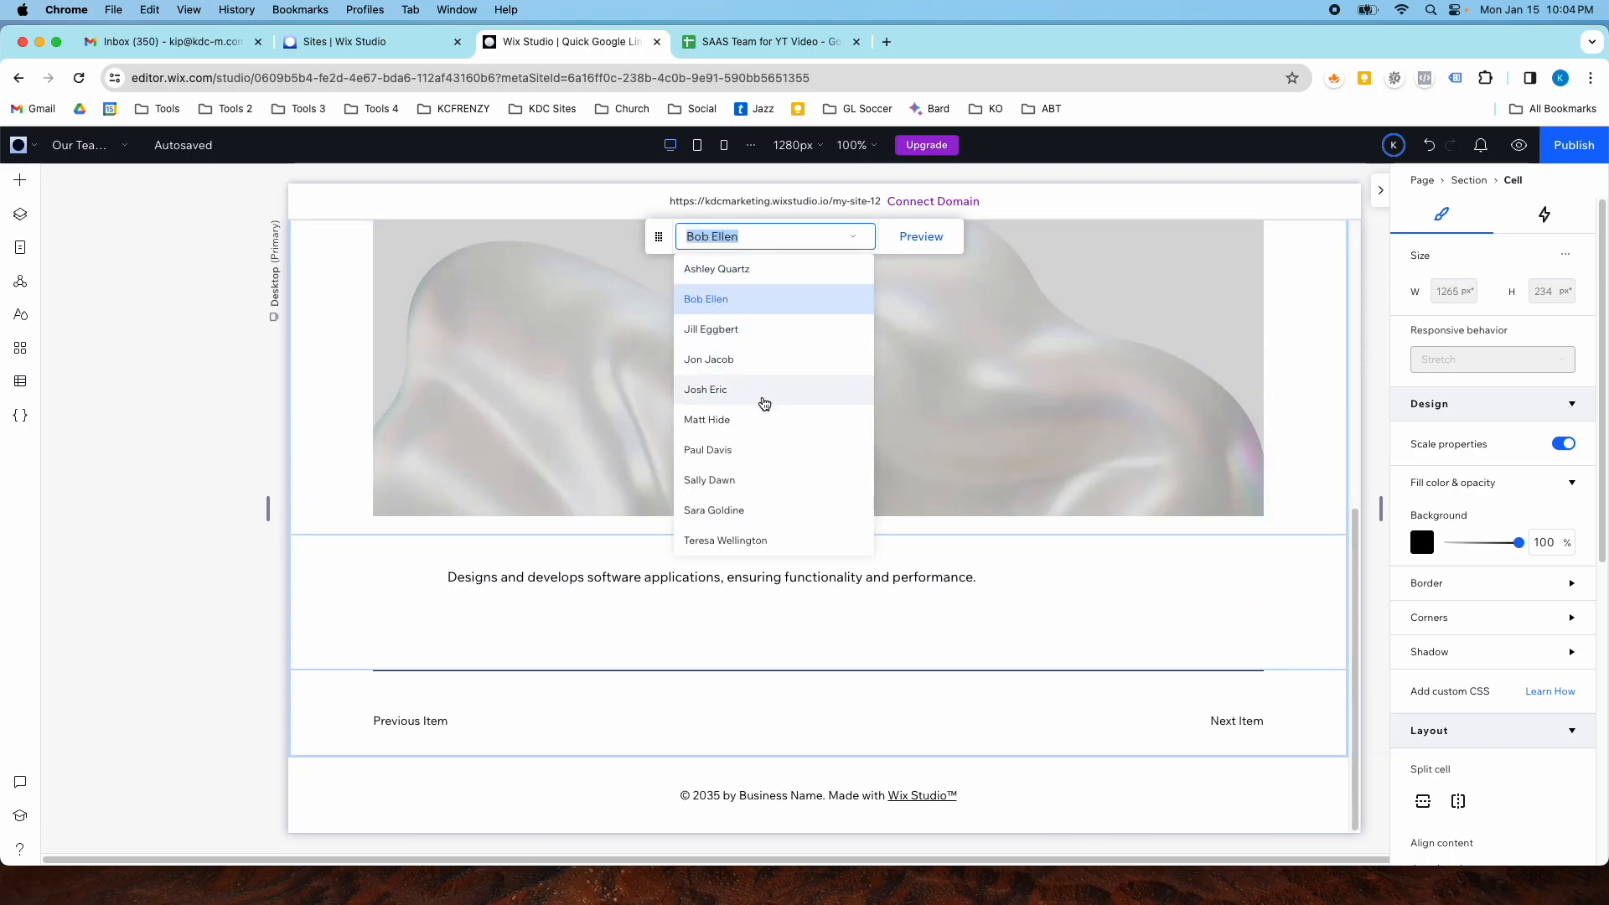
{"action": "left_click", "coordinate": [748, 541]}
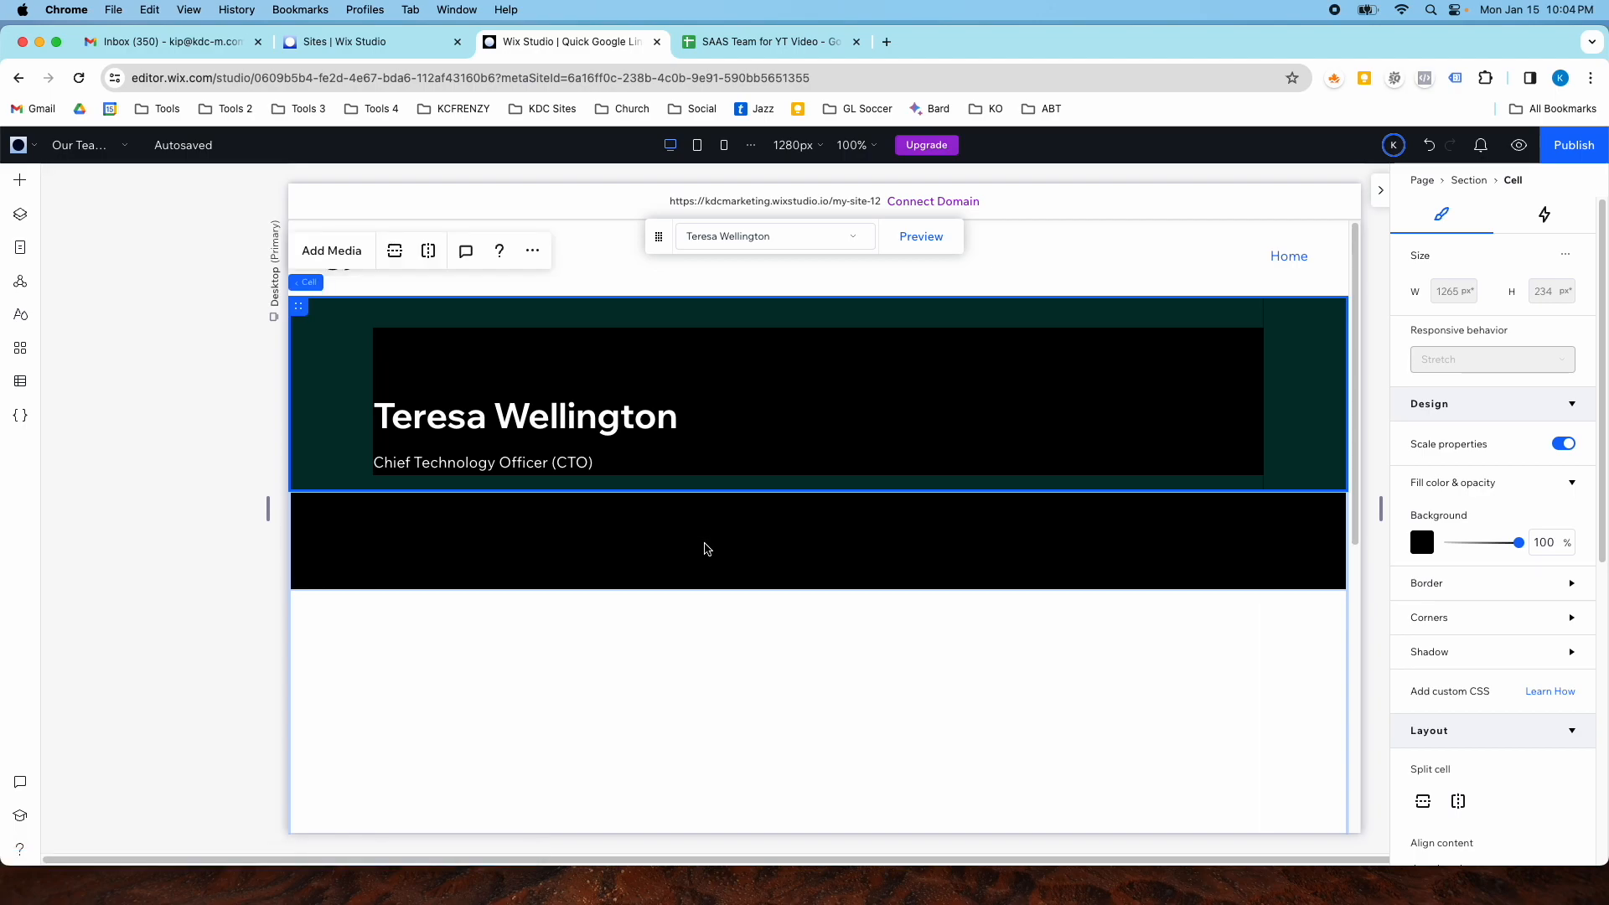
{"action": "scroll", "coordinate": [703, 548], "scroll_direction": "down", "scroll_amount": 3}
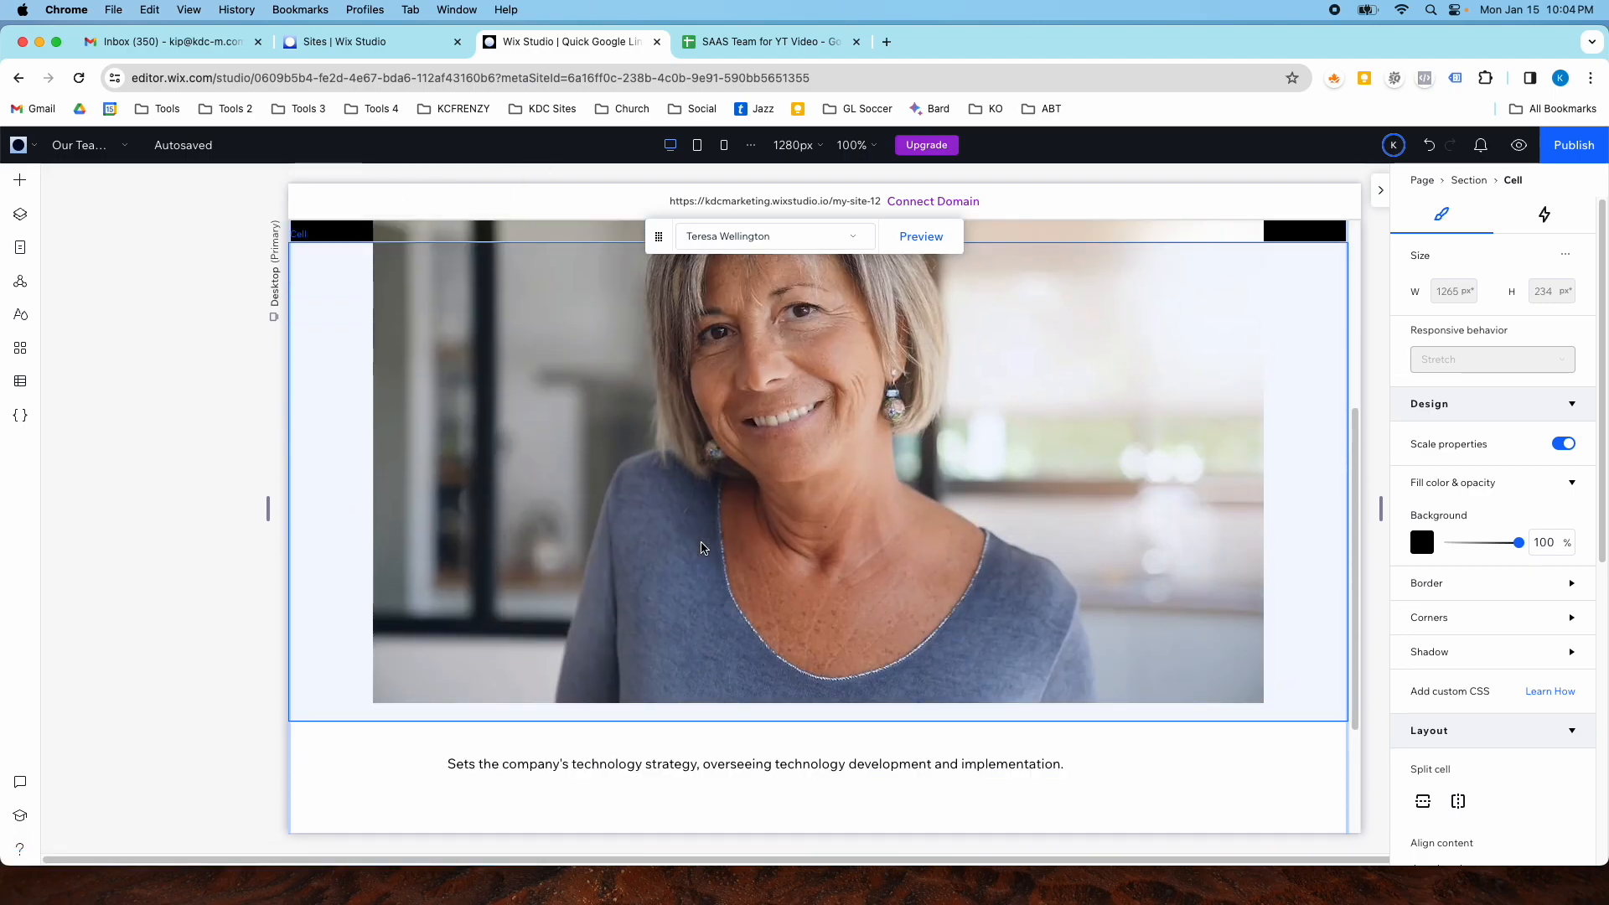
{"action": "scroll", "coordinate": [645, 528], "scroll_direction": "down", "scroll_amount": 3}
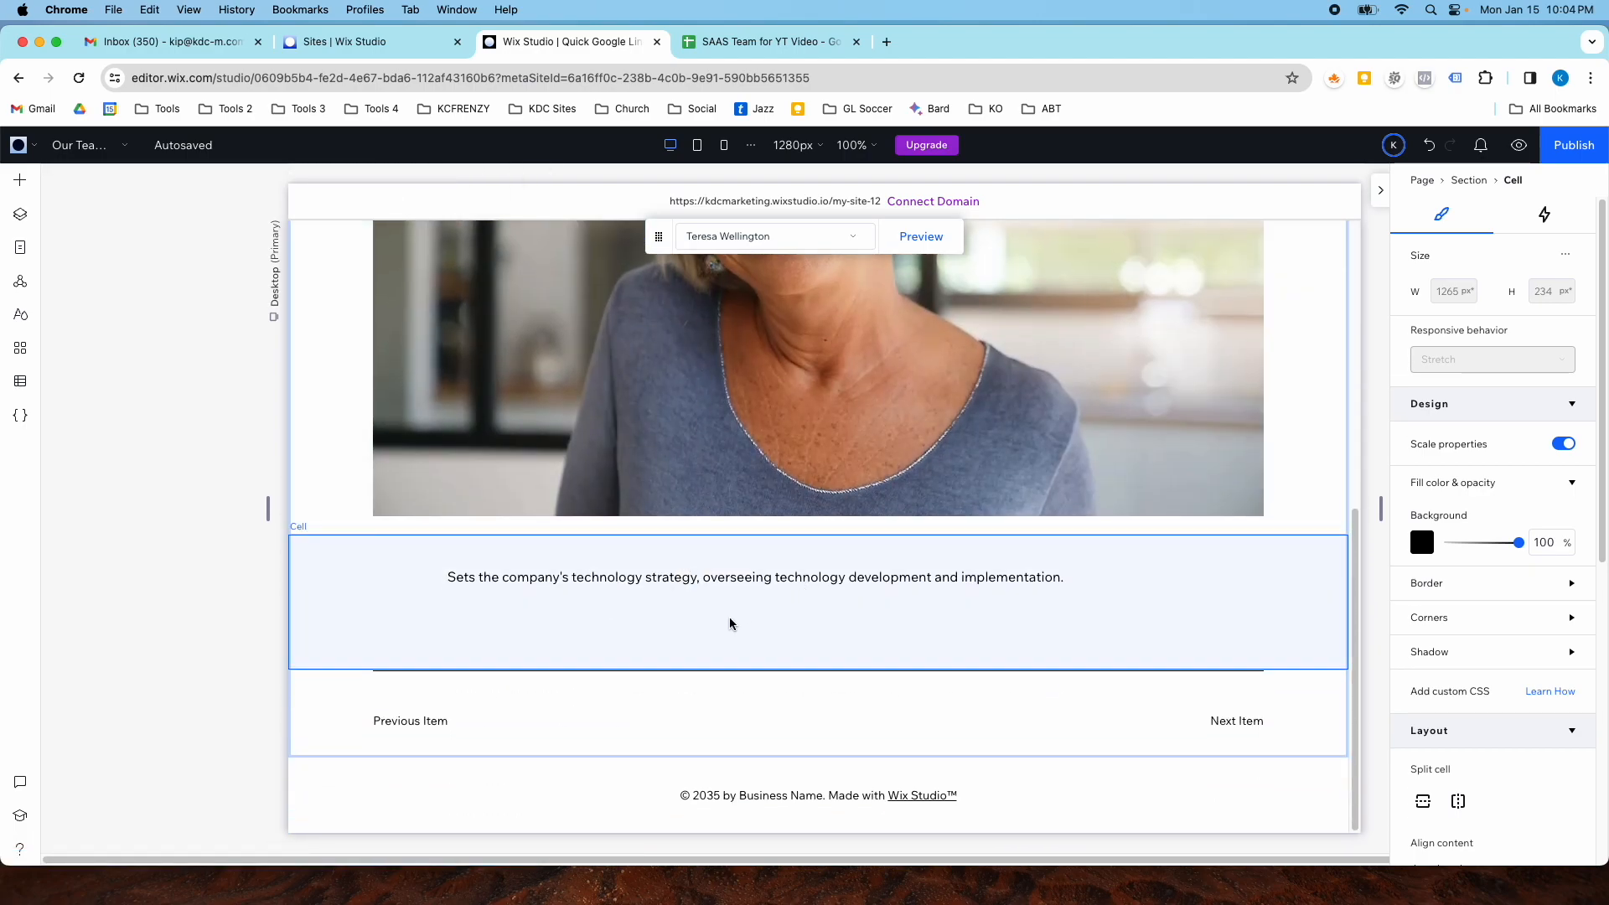
{"action": "scroll", "coordinate": [838, 419], "scroll_direction": "up", "scroll_amount": 5}
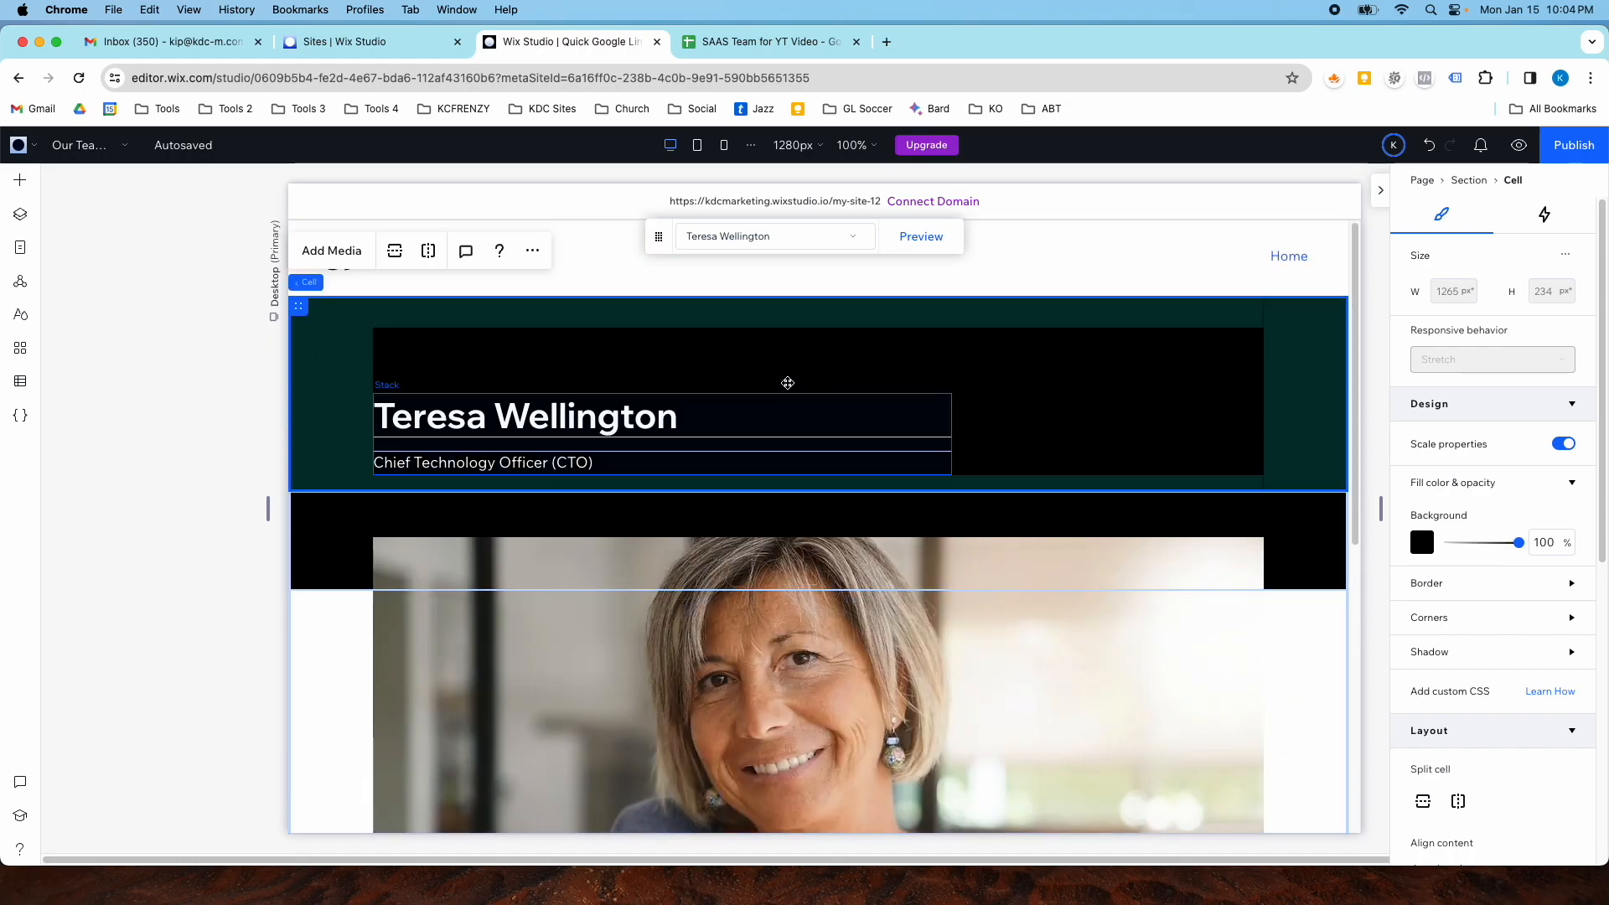
- Return to the Home page using the site pages list
{"action": "left_click", "coordinate": [99, 147]}
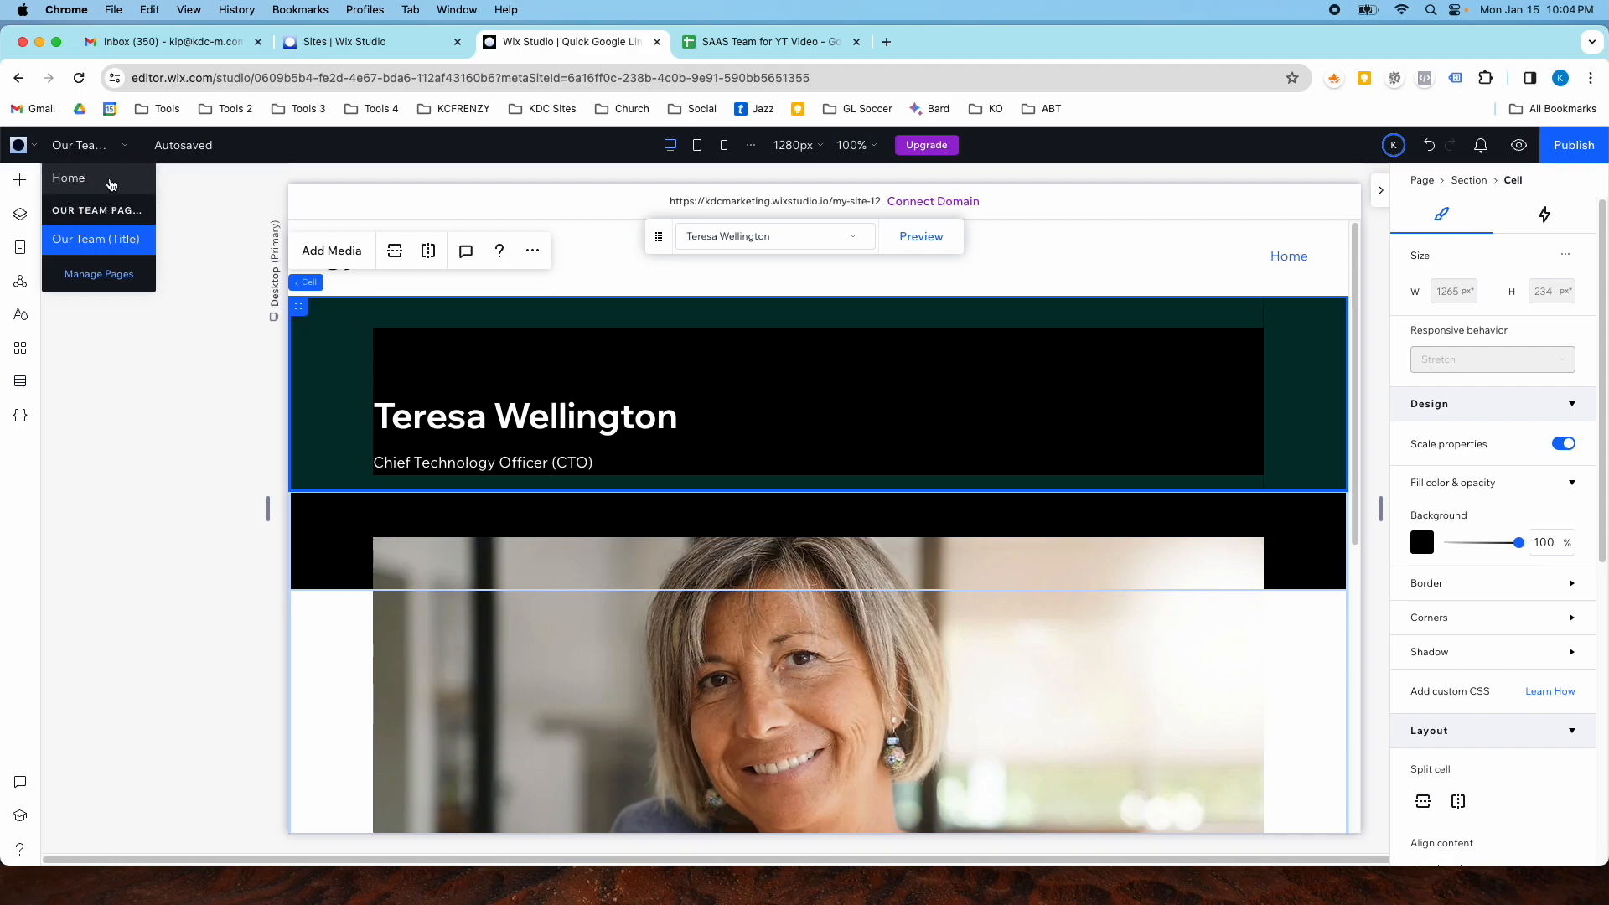
{"action": "left_click", "coordinate": [132, 190]}
{"action": "left_click", "coordinate": [81, 152]}
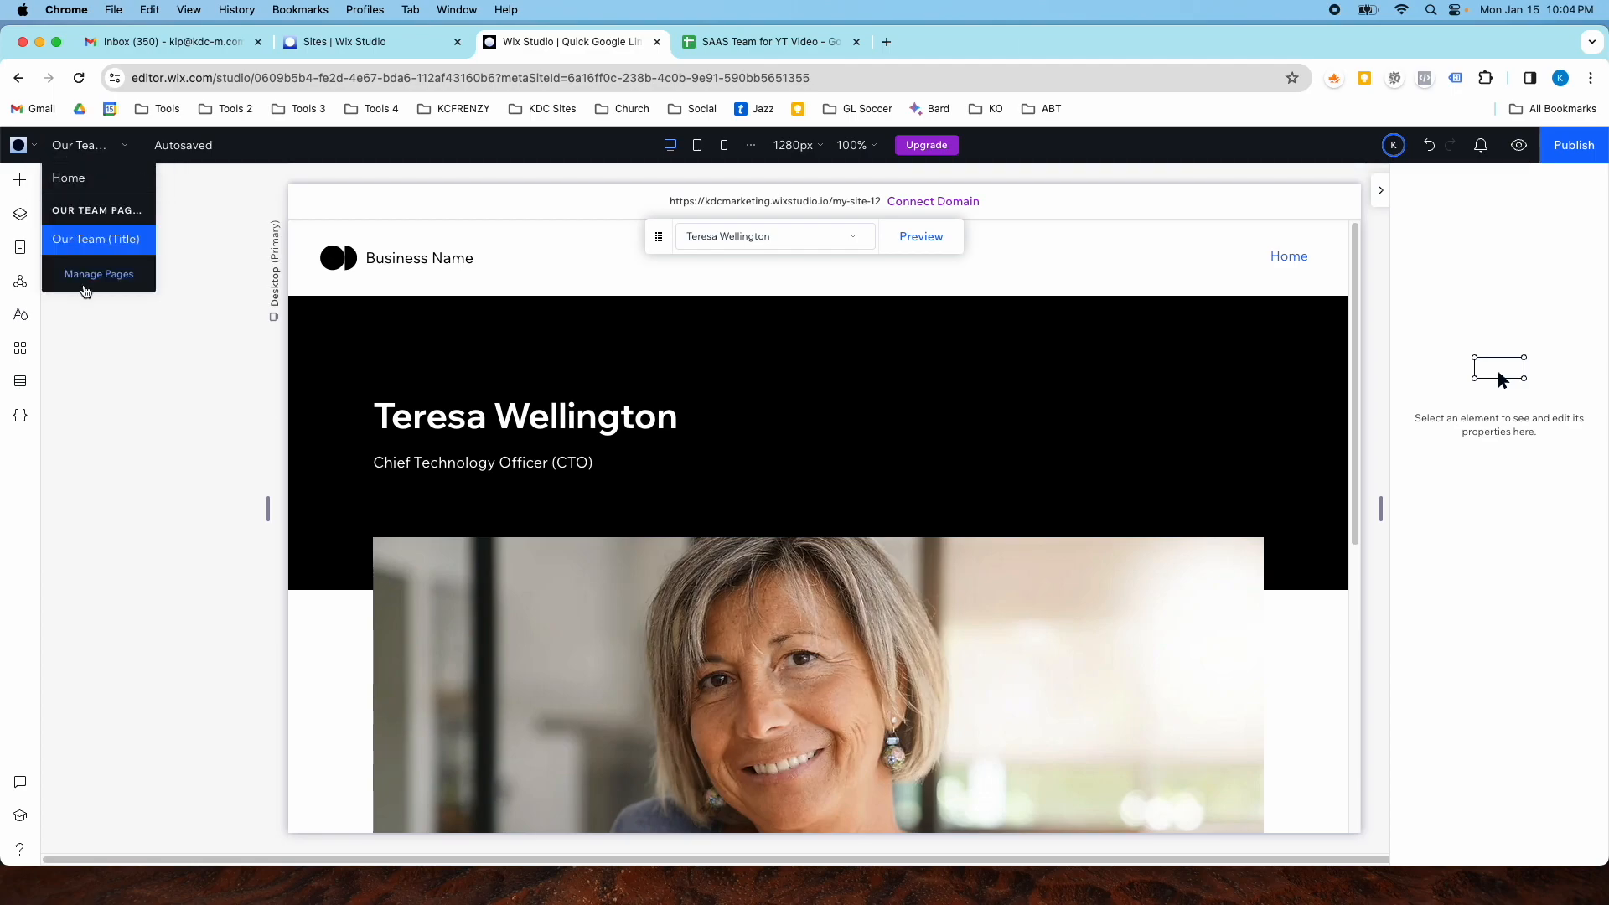
{"action": "left_click", "coordinate": [86, 285]}
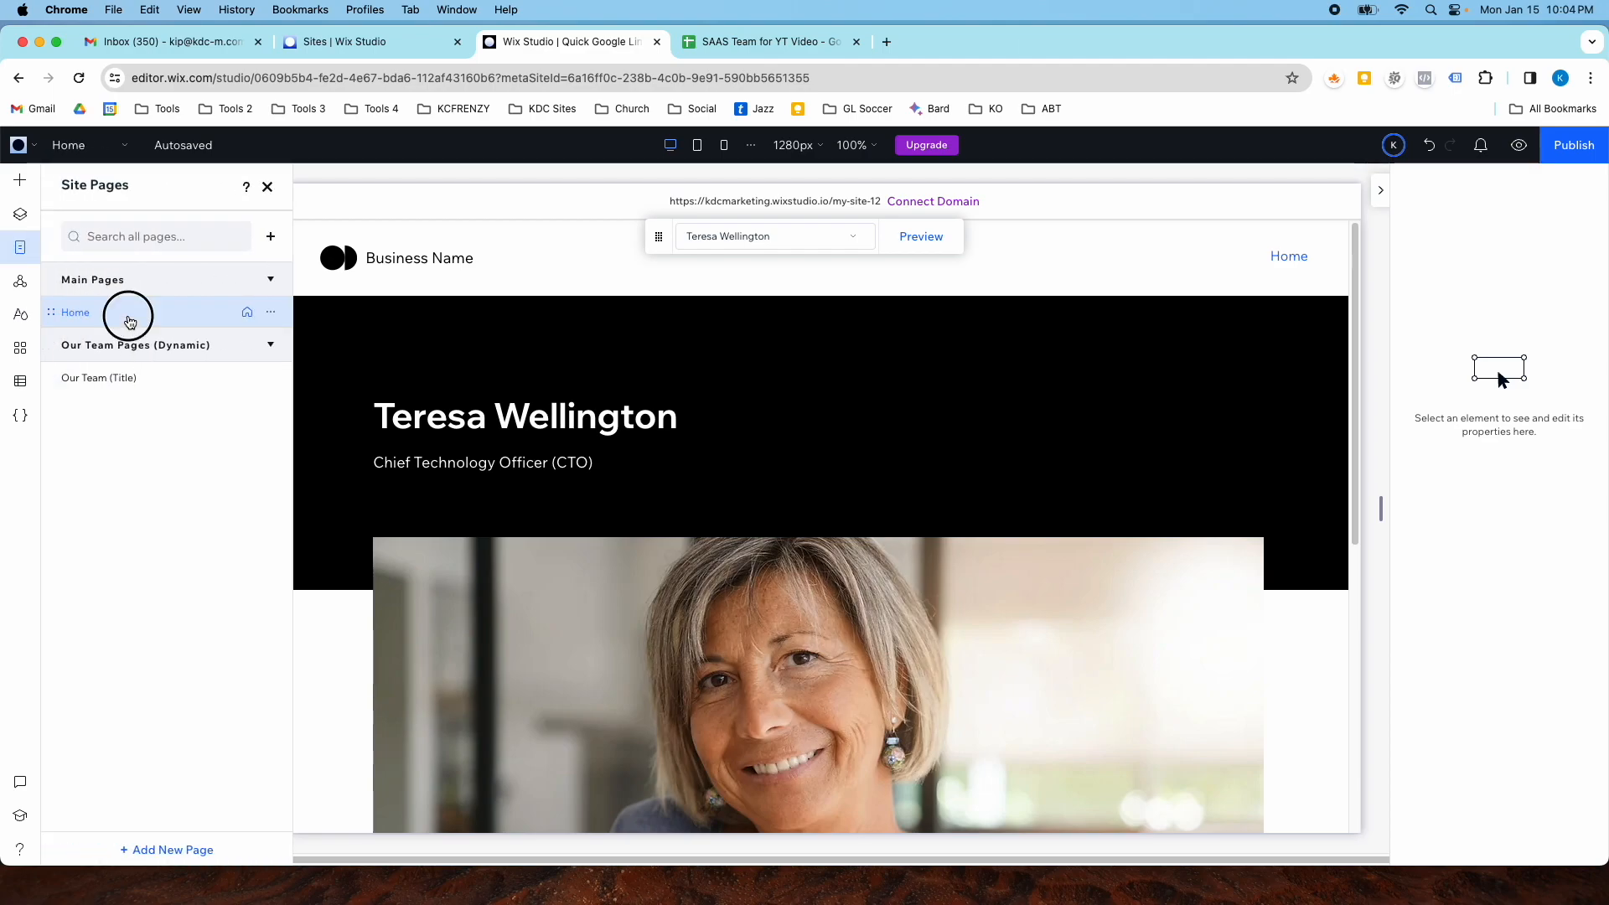
{"action": "left_click", "coordinate": [129, 321]}
{"action": "left_click", "coordinate": [268, 186]}
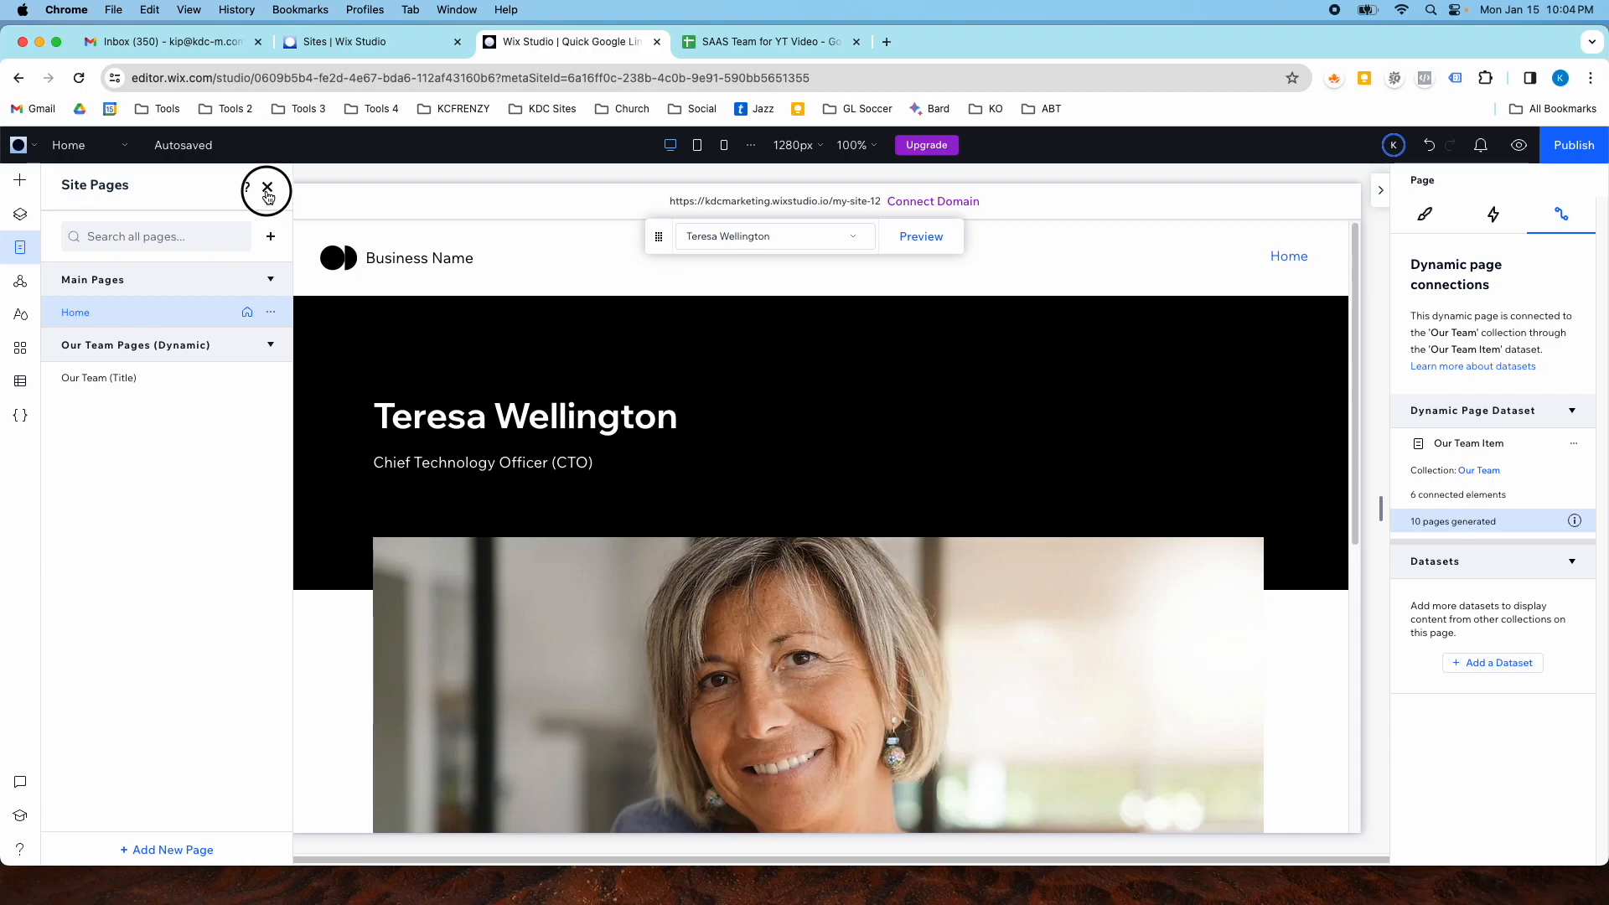
{"action": "left_click", "coordinate": [123, 148]}
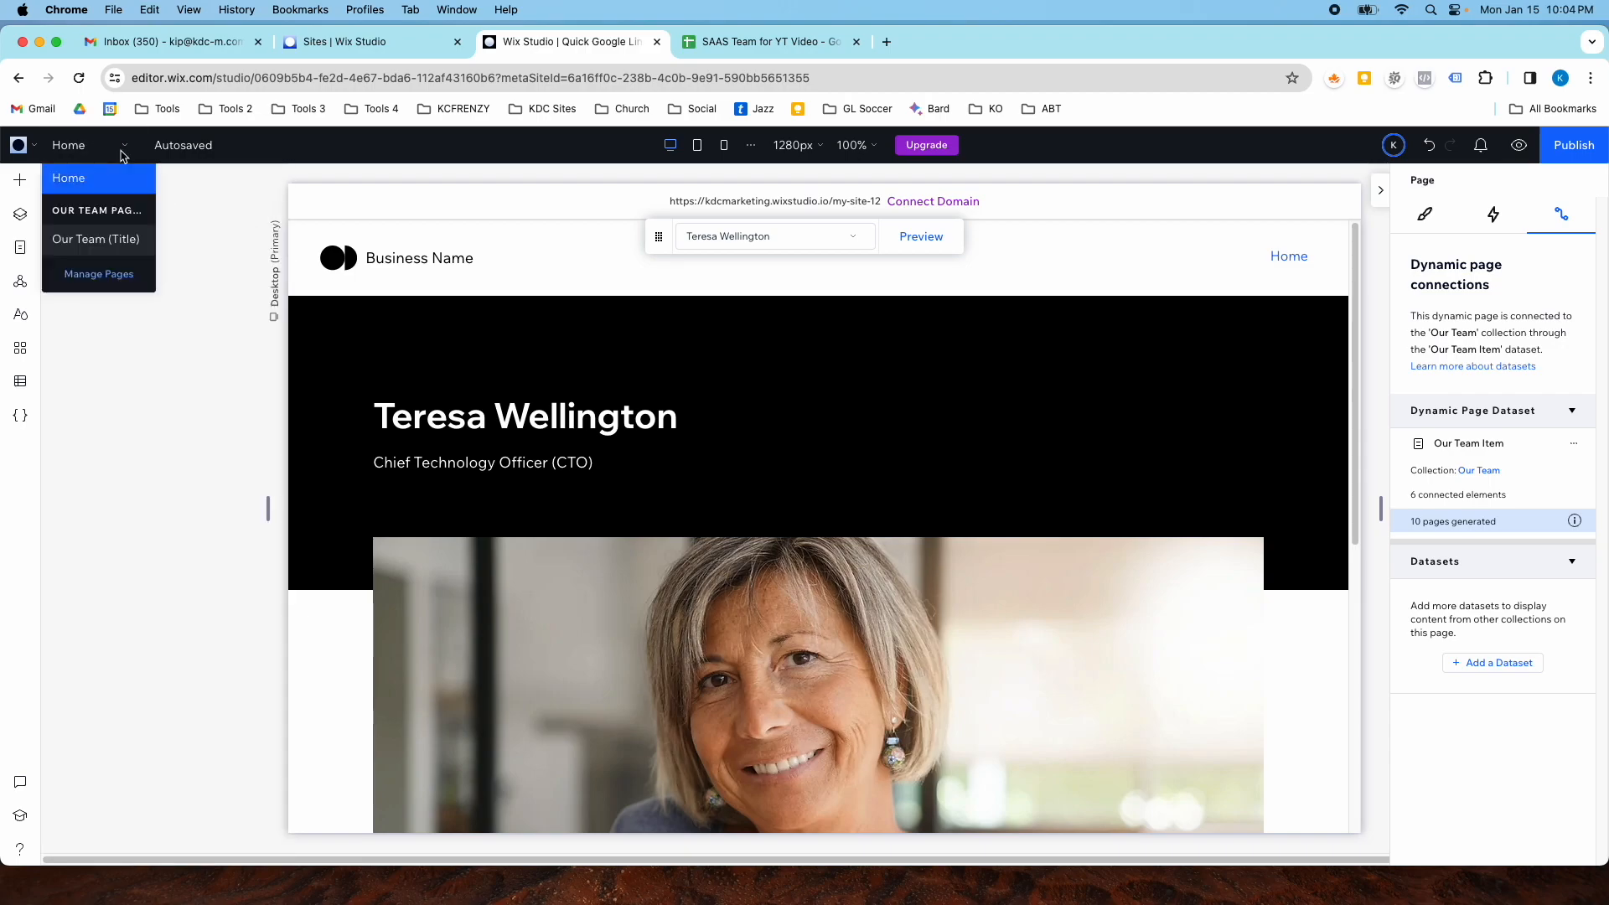
{"action": "left_click", "coordinate": [95, 180]}
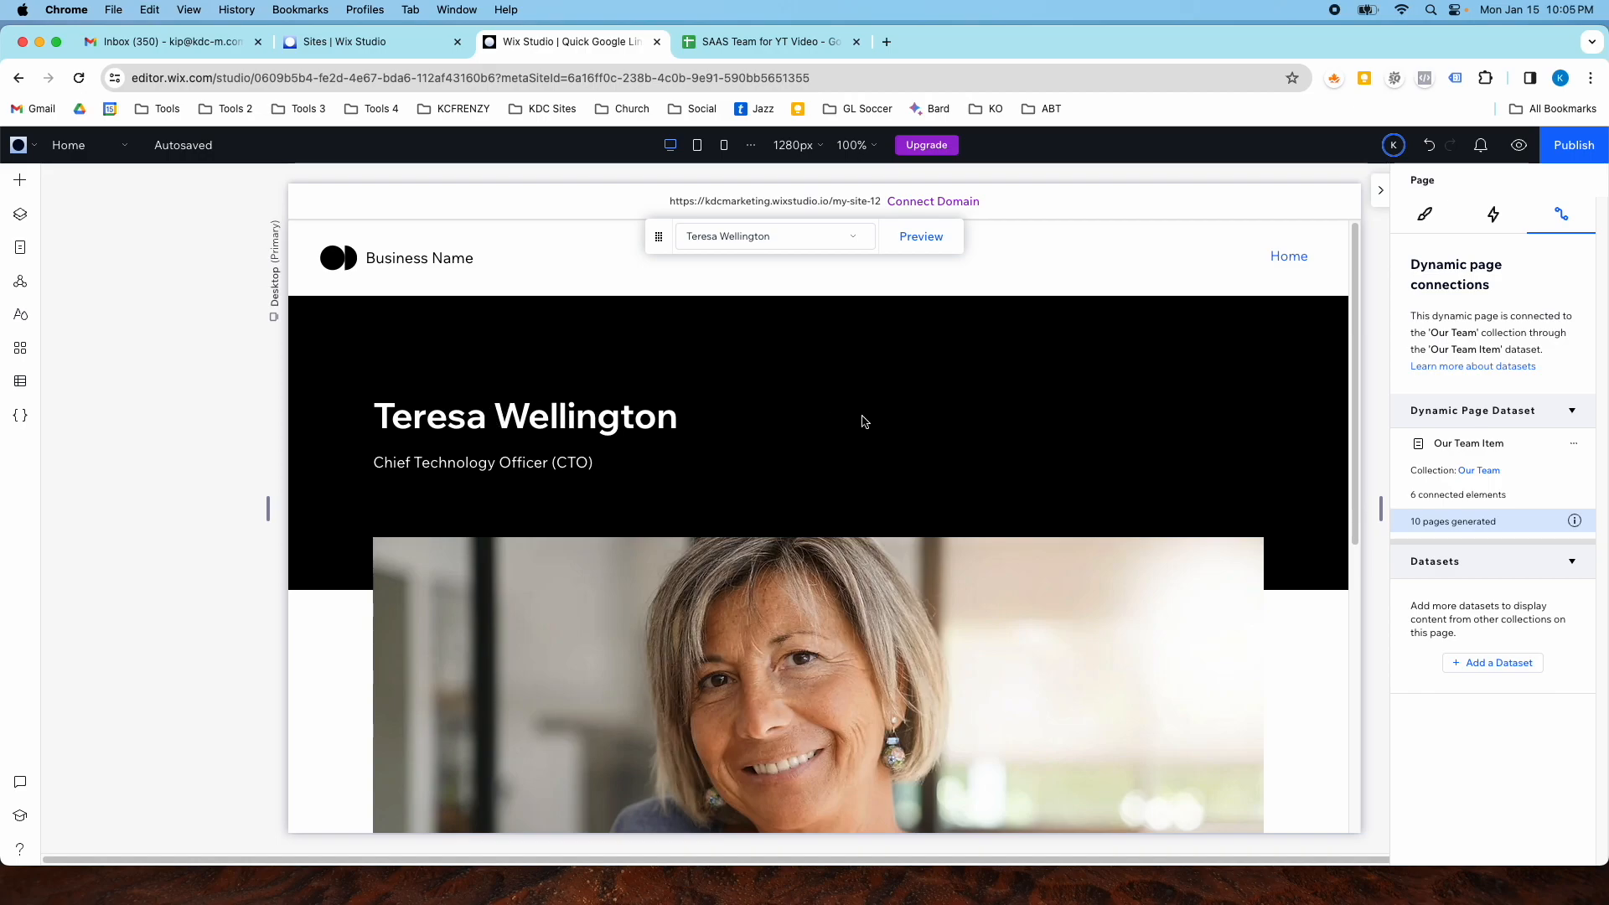
- Scroll through the team member cards on the Home page and select the repeater
{"action": "scroll", "coordinate": [823, 452], "scroll_direction": "down", "scroll_amount": 6}
{"action": "scroll", "coordinate": [823, 452], "scroll_direction": "up", "scroll_amount": 6}
{"action": "scroll", "coordinate": [823, 452], "scroll_direction": "down", "scroll_amount": 6}
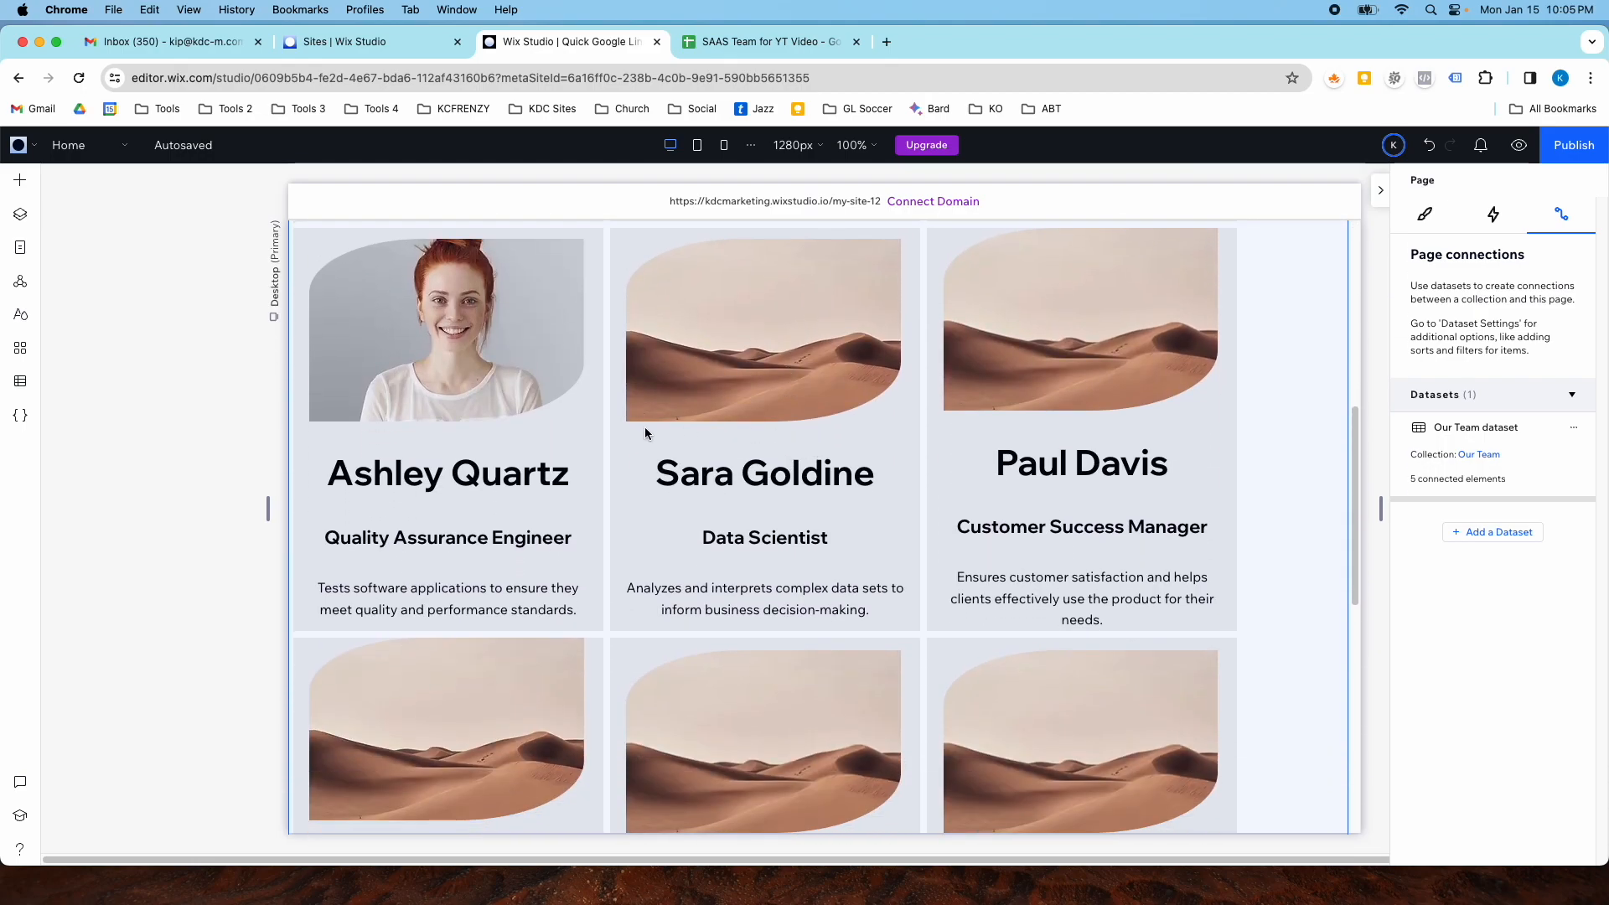
{"action": "scroll", "coordinate": [729, 444], "scroll_direction": "down", "scroll_amount": 8}
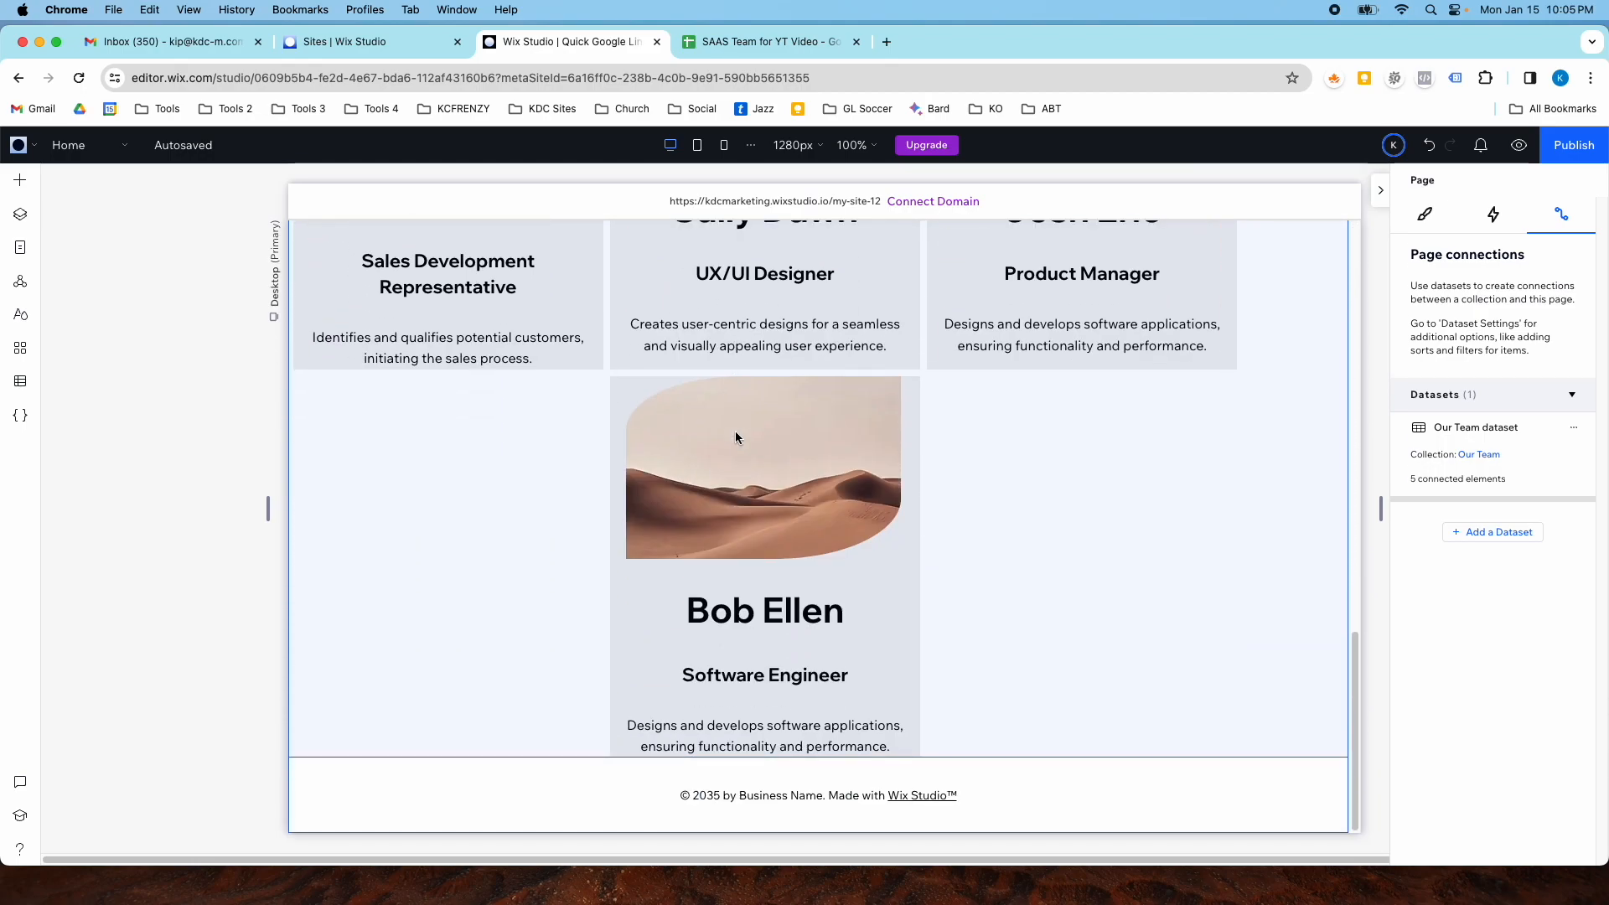
{"action": "scroll", "coordinate": [735, 435], "scroll_direction": "up", "scroll_amount": 5}
{"action": "scroll", "coordinate": [735, 431], "scroll_direction": "up", "scroll_amount": 6}
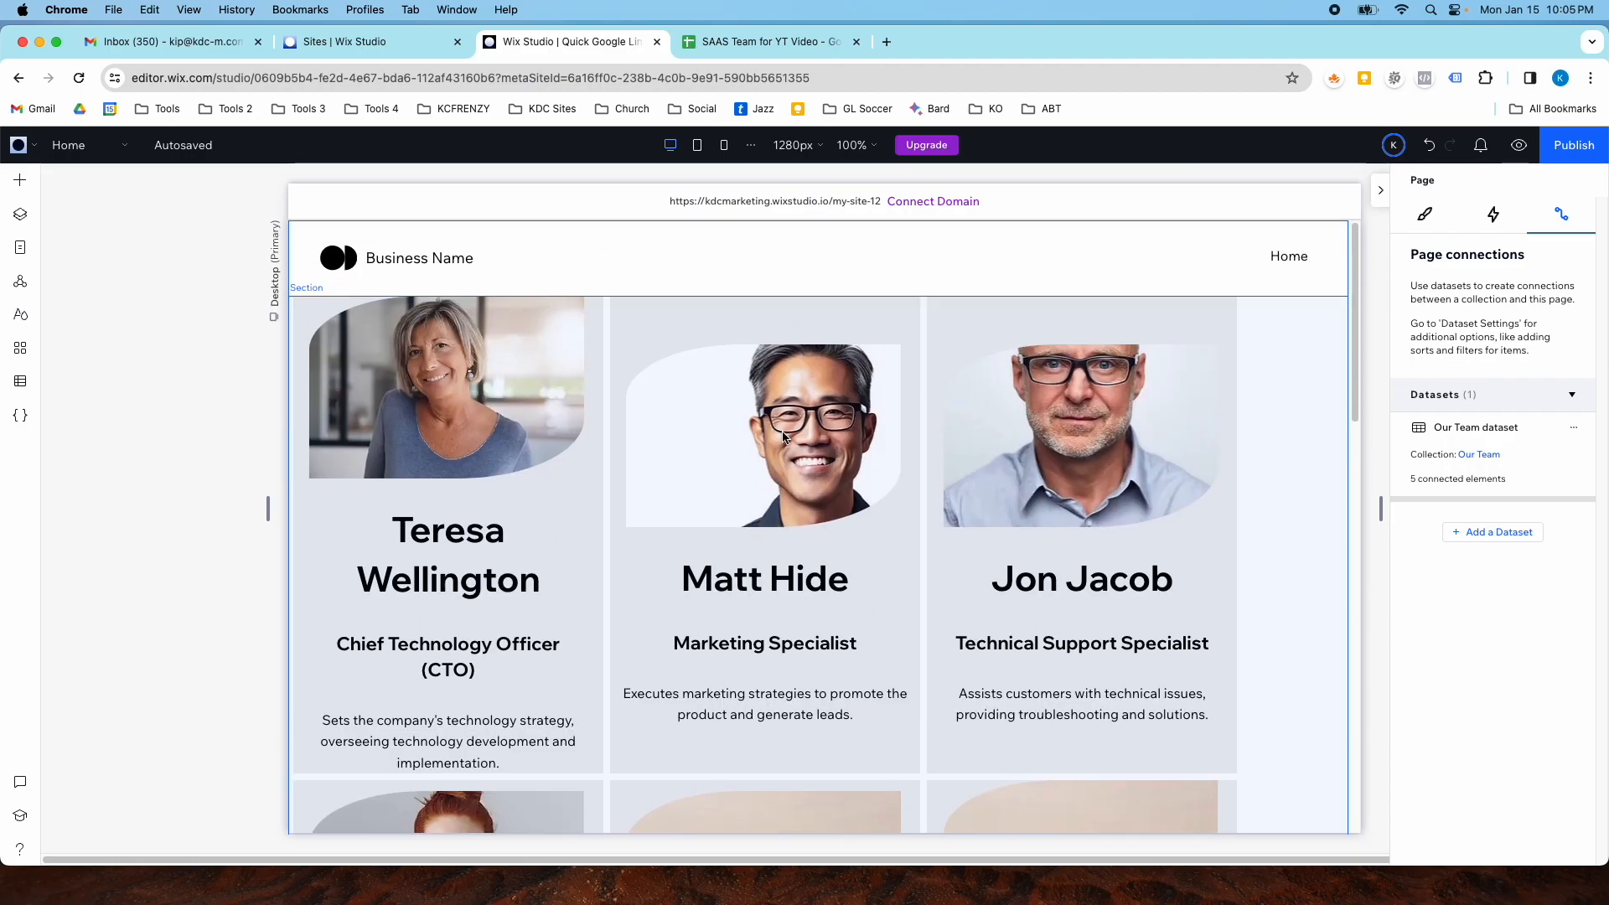
{"action": "left_click", "coordinate": [832, 444]}
{"action": "left_click", "coordinate": [1131, 535]}
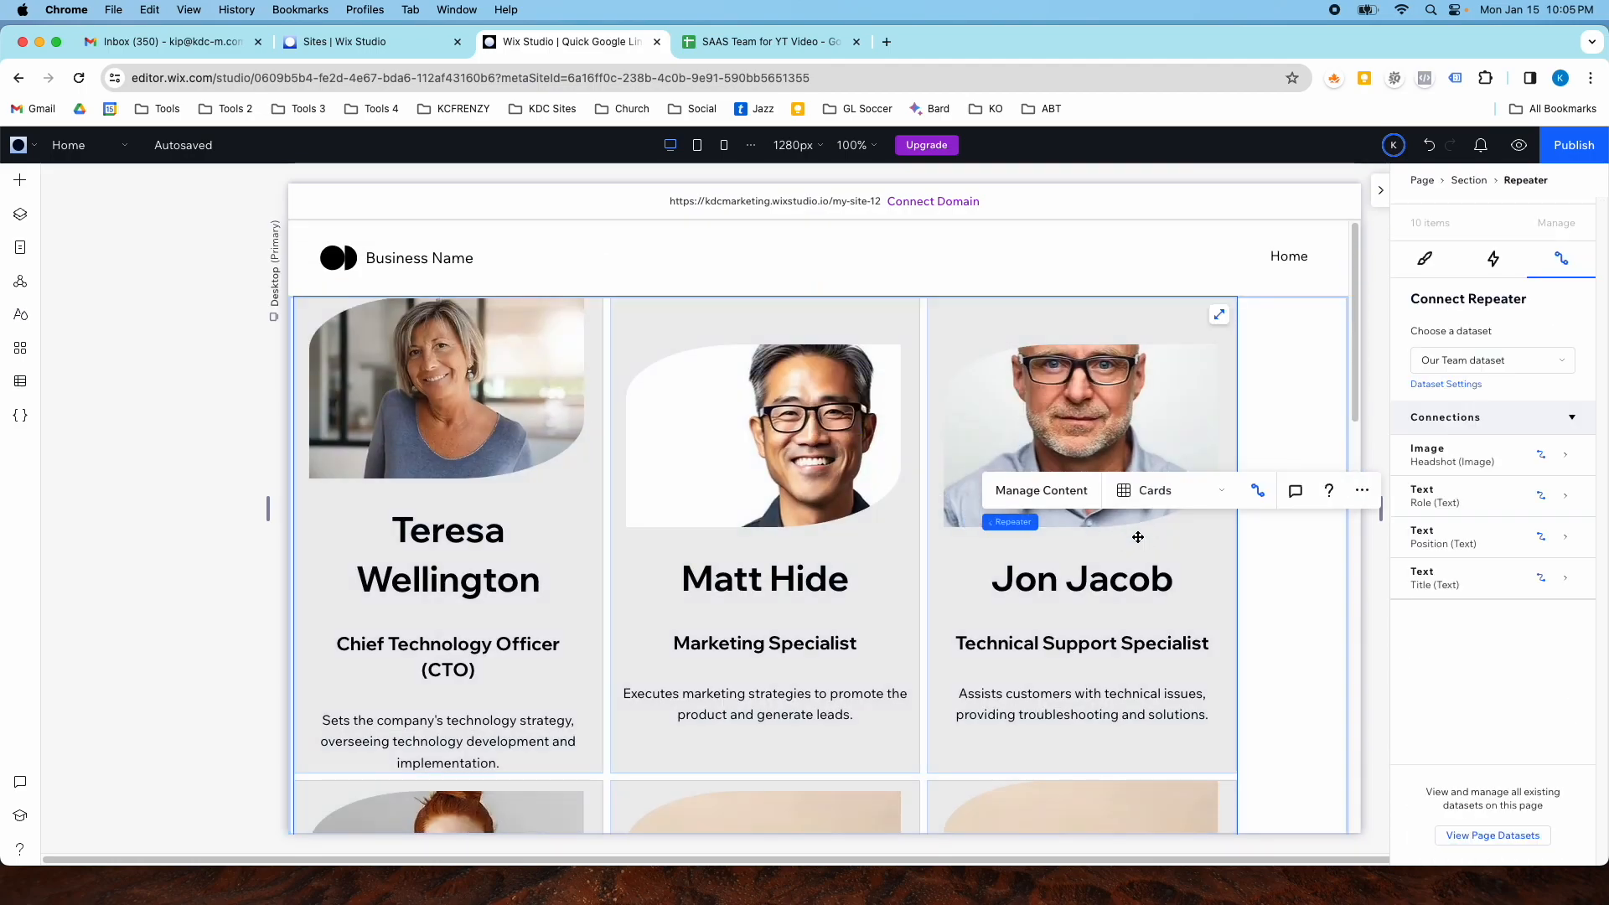
- Open the Layers panel, select the Repeater layer and review its design settings while scrolling the cards
{"action": "left_click", "coordinate": [20, 214]}
{"action": "left_click", "coordinate": [154, 317]}
{"action": "scroll", "coordinate": [1235, 331], "scroll_direction": "down", "scroll_amount": 3}
{"action": "scroll", "coordinate": [1235, 331], "scroll_direction": "down", "scroll_amount": 5}
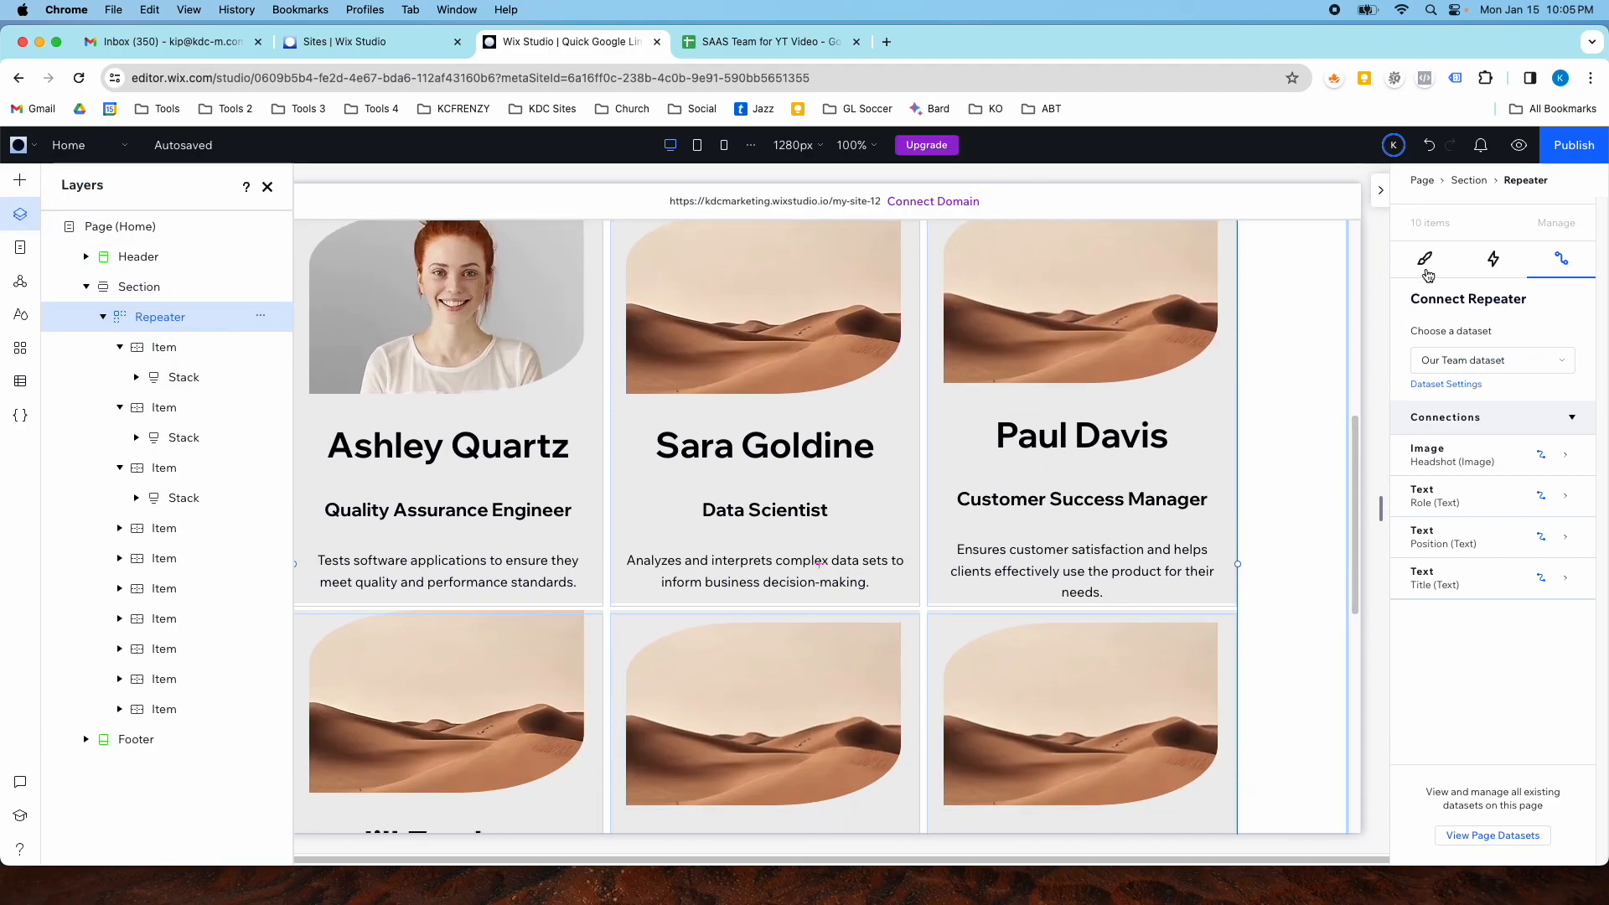
{"action": "left_click", "coordinate": [1424, 258]}
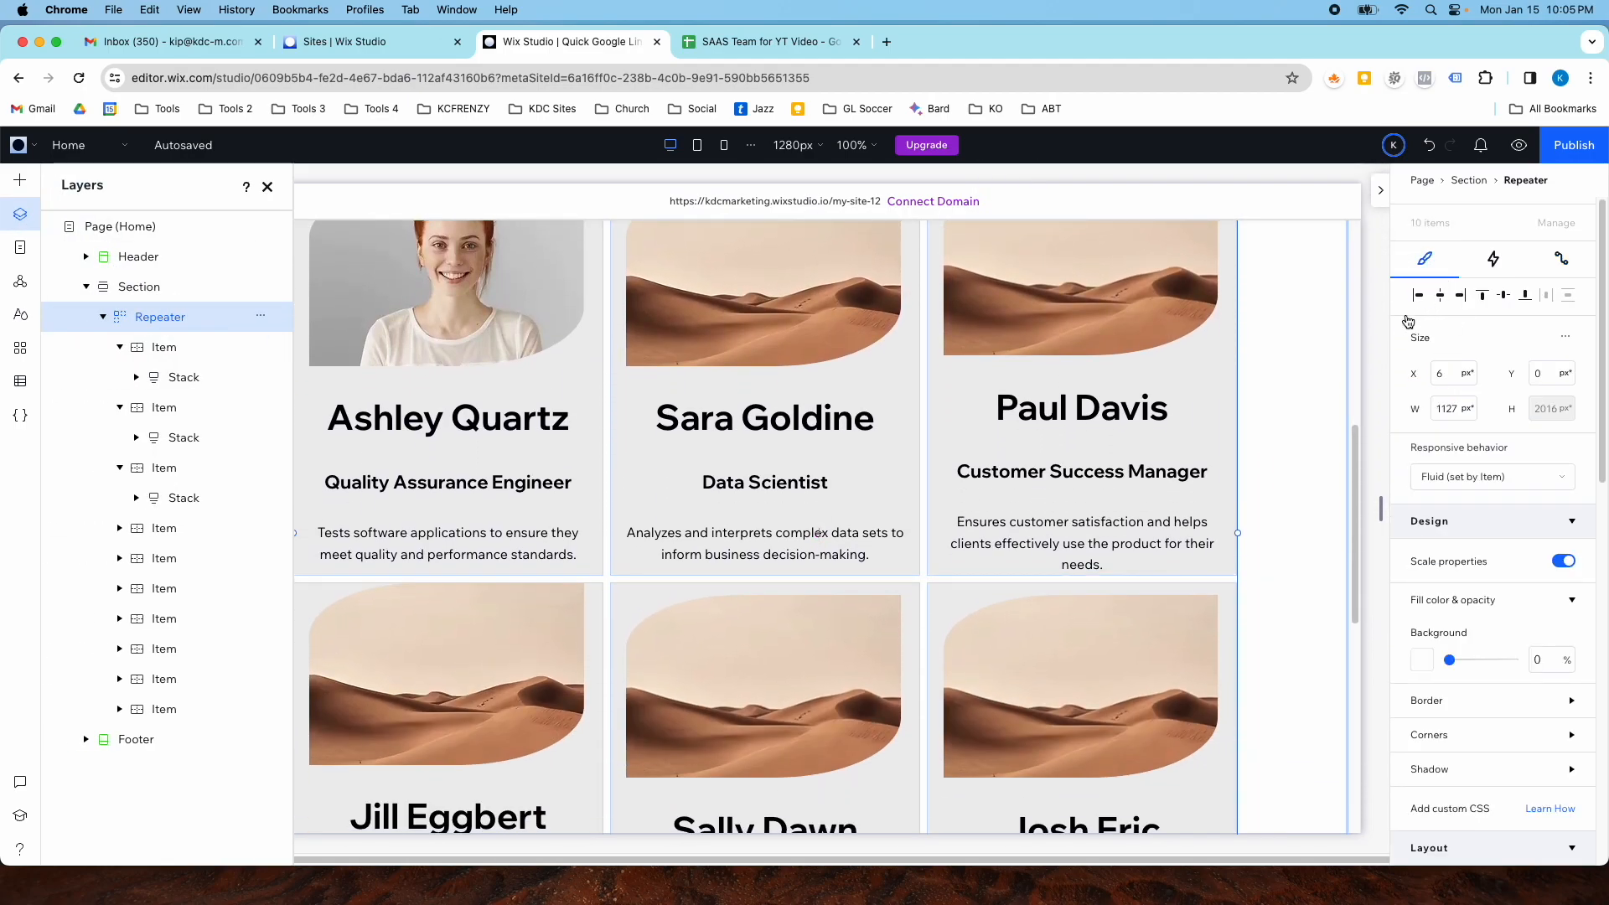
{"action": "scroll", "coordinate": [1041, 394], "scroll_direction": "up", "scroll_amount": 8}
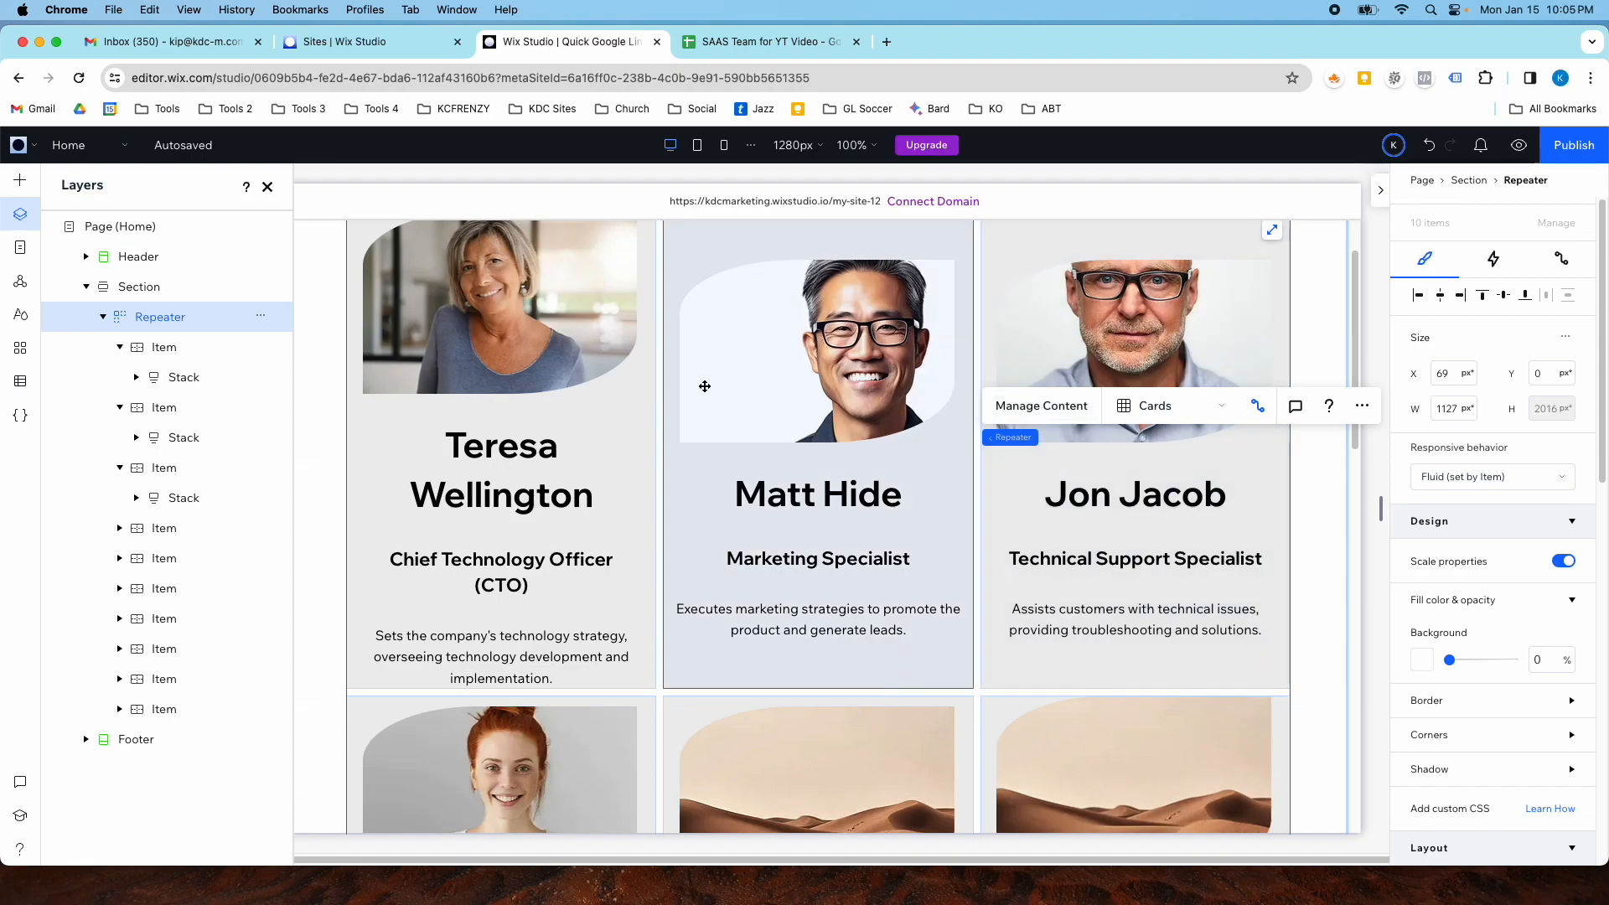
{"action": "scroll", "coordinate": [768, 396], "scroll_direction": "down", "scroll_amount": 5}
{"action": "scroll", "coordinate": [769, 396], "scroll_direction": "up", "scroll_amount": 6}
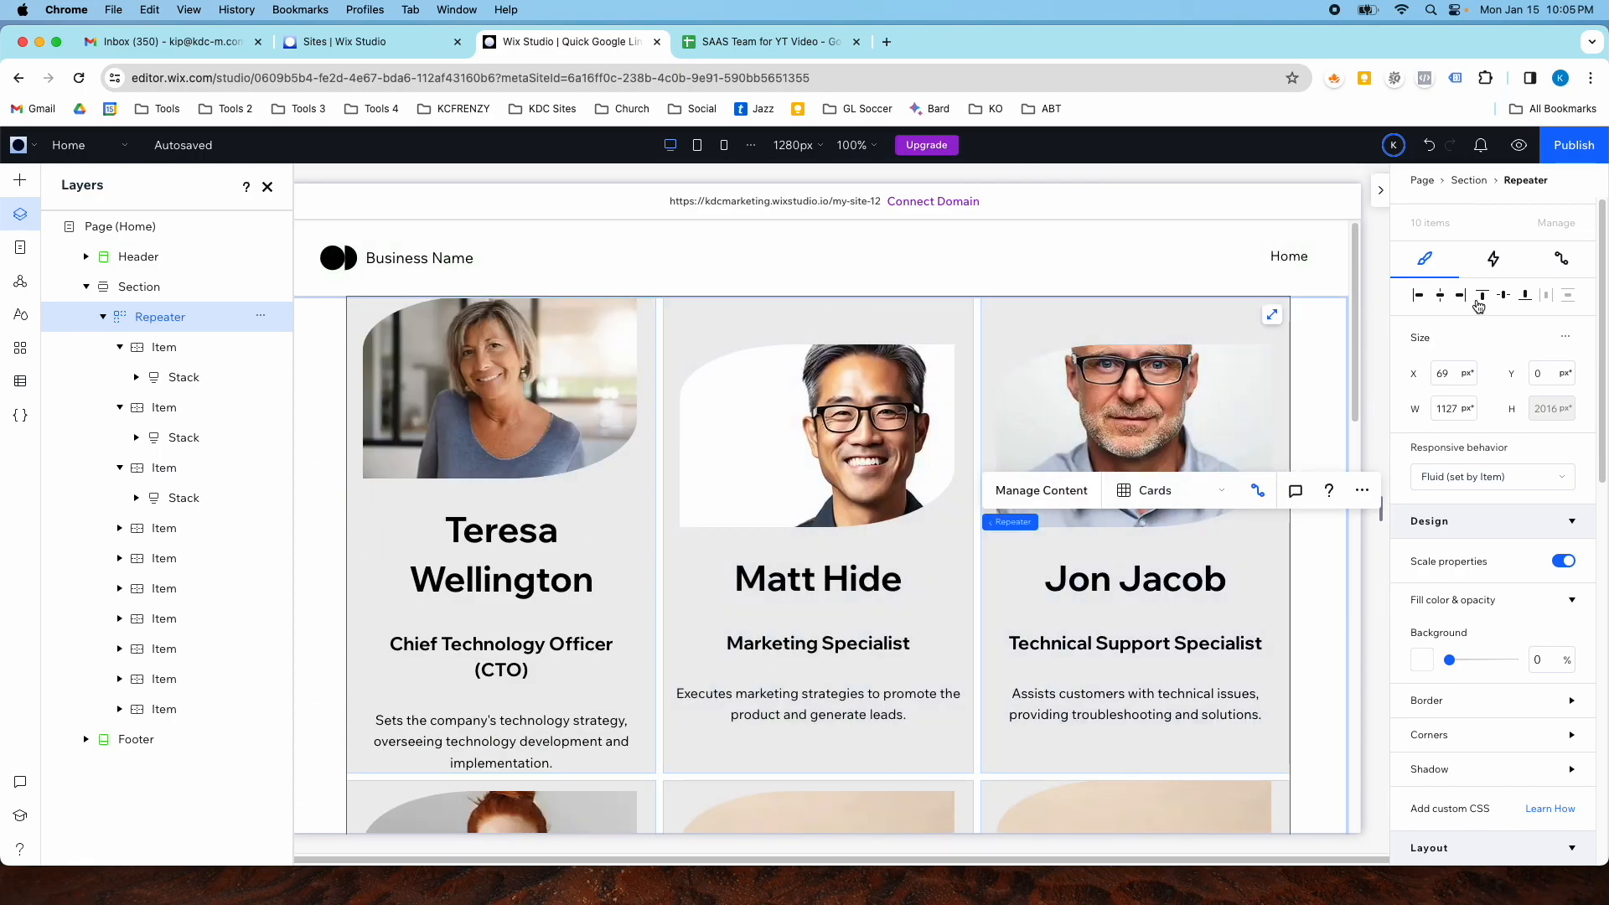
{"action": "scroll", "coordinate": [1240, 478], "scroll_direction": "down", "scroll_amount": 3}
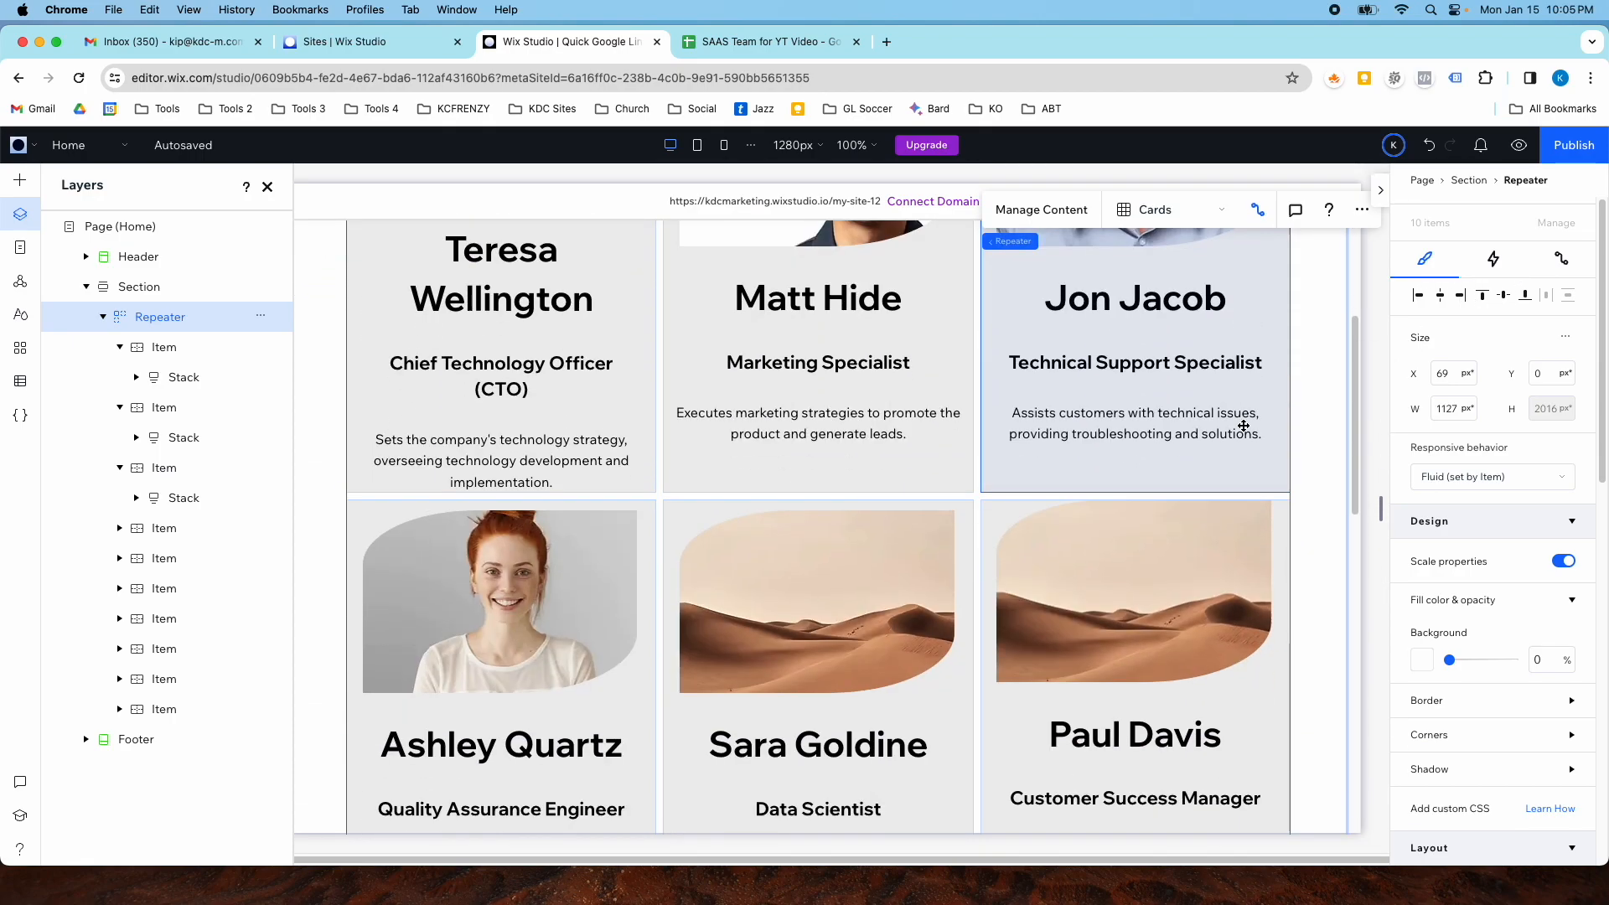
{"action": "scroll", "coordinate": [1274, 478], "scroll_direction": "down", "scroll_amount": 4}
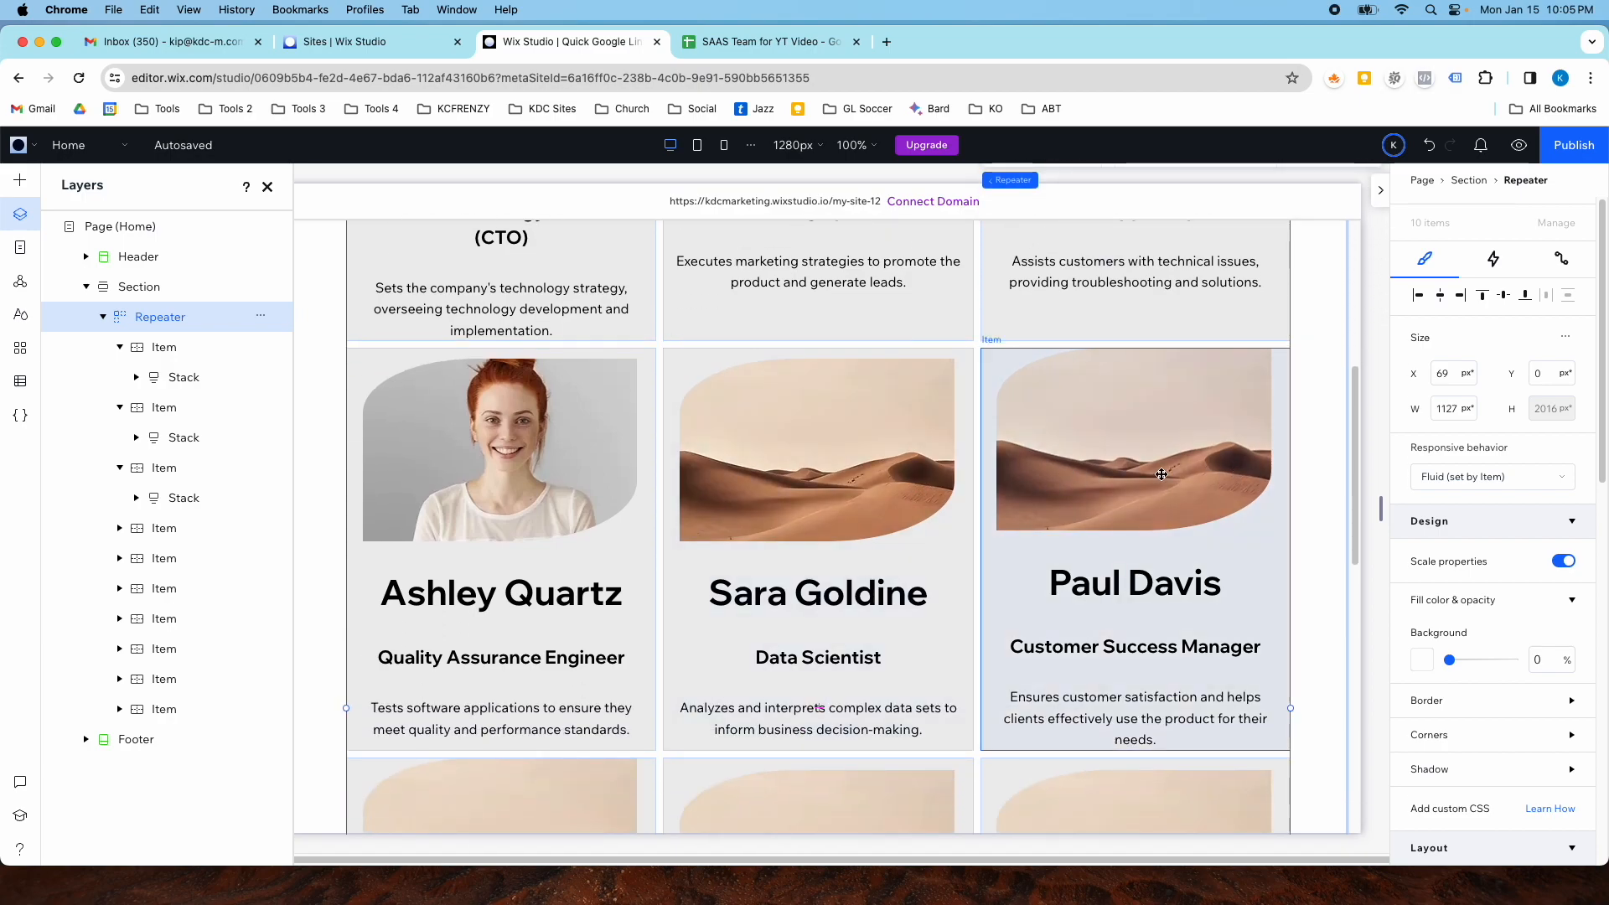
- Review the repeater's connections to the Our Team dataset fields
{"action": "left_click", "coordinate": [1309, 466]}
{"action": "left_click", "coordinate": [1244, 466]}
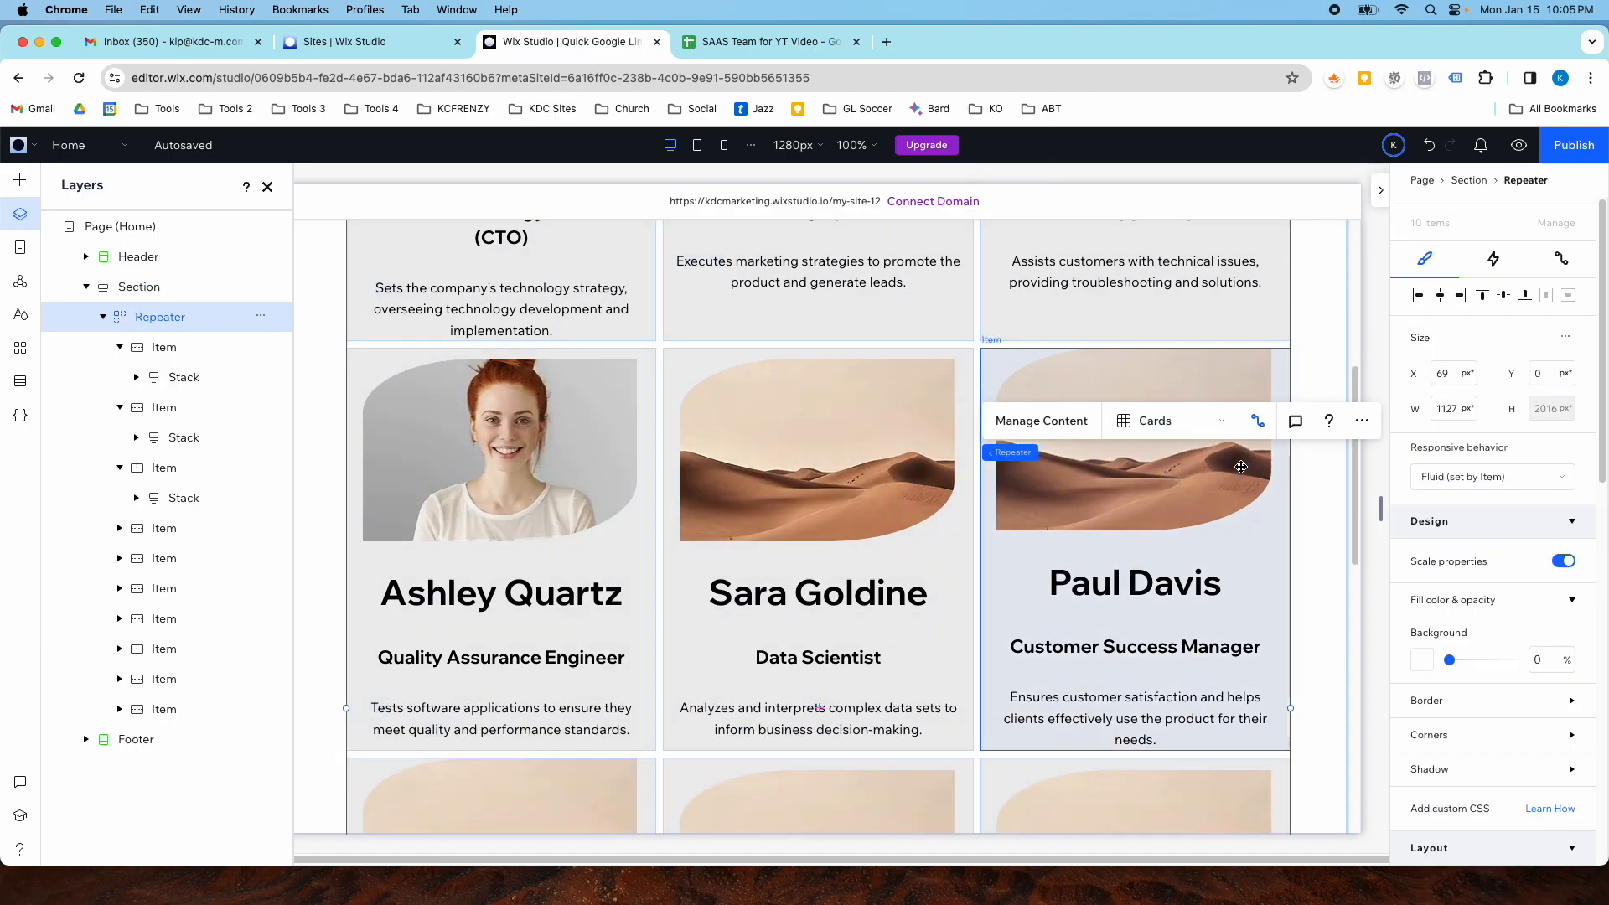
{"action": "left_click", "coordinate": [1259, 422]}
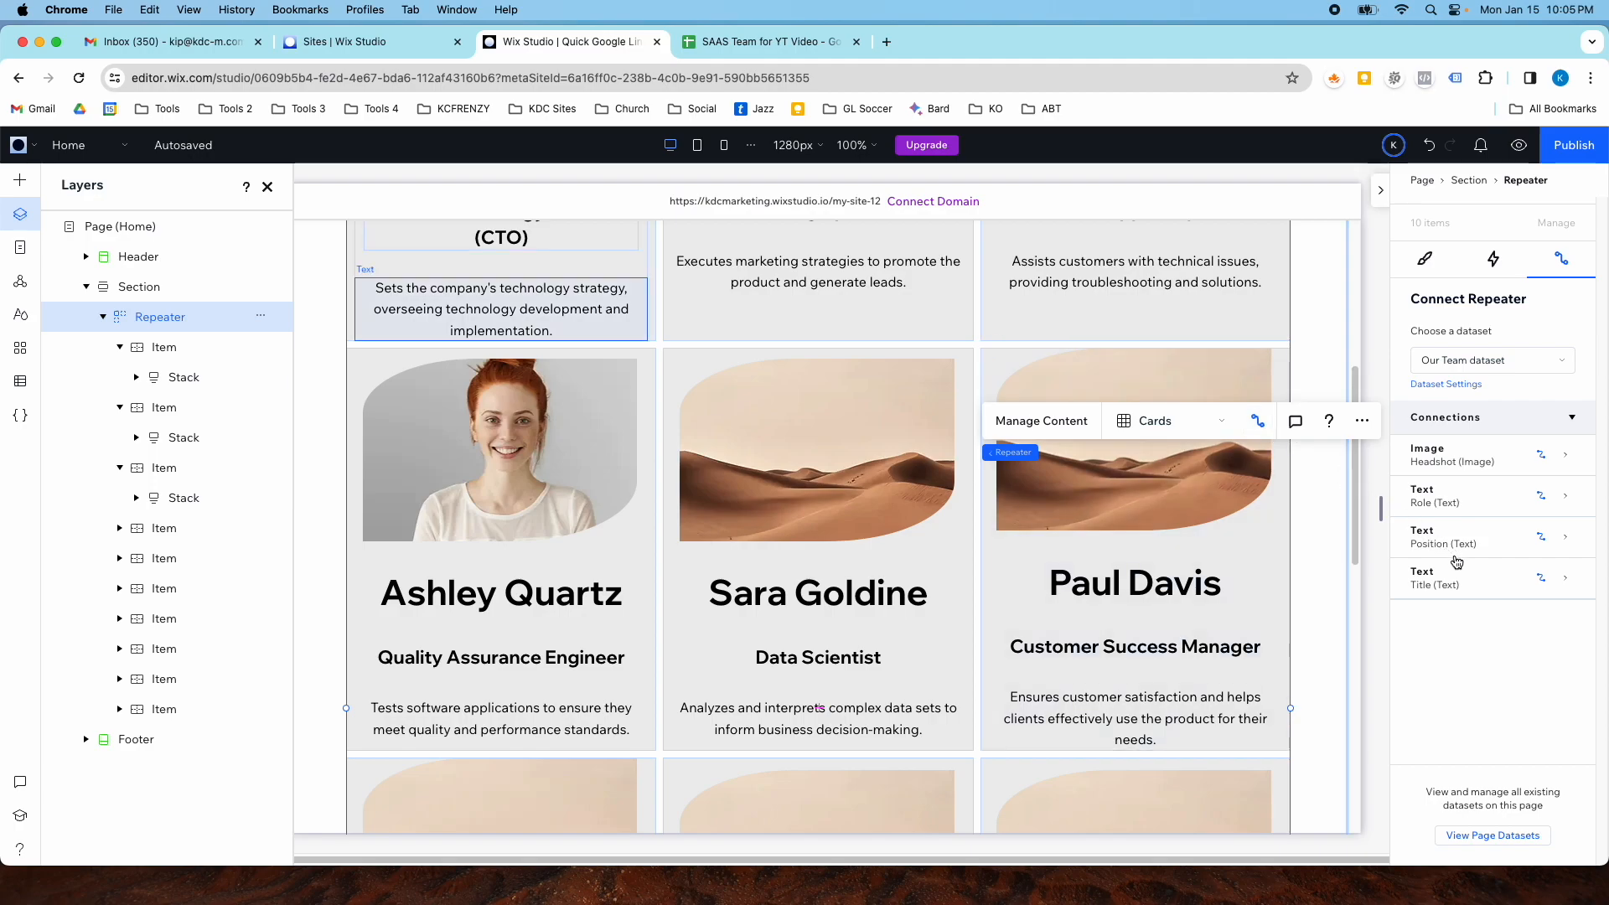
{"action": "scroll", "coordinate": [1232, 461], "scroll_direction": "up", "scroll_amount": 5}
{"action": "scroll", "coordinate": [1223, 476], "scroll_direction": "down", "scroll_amount": 10}
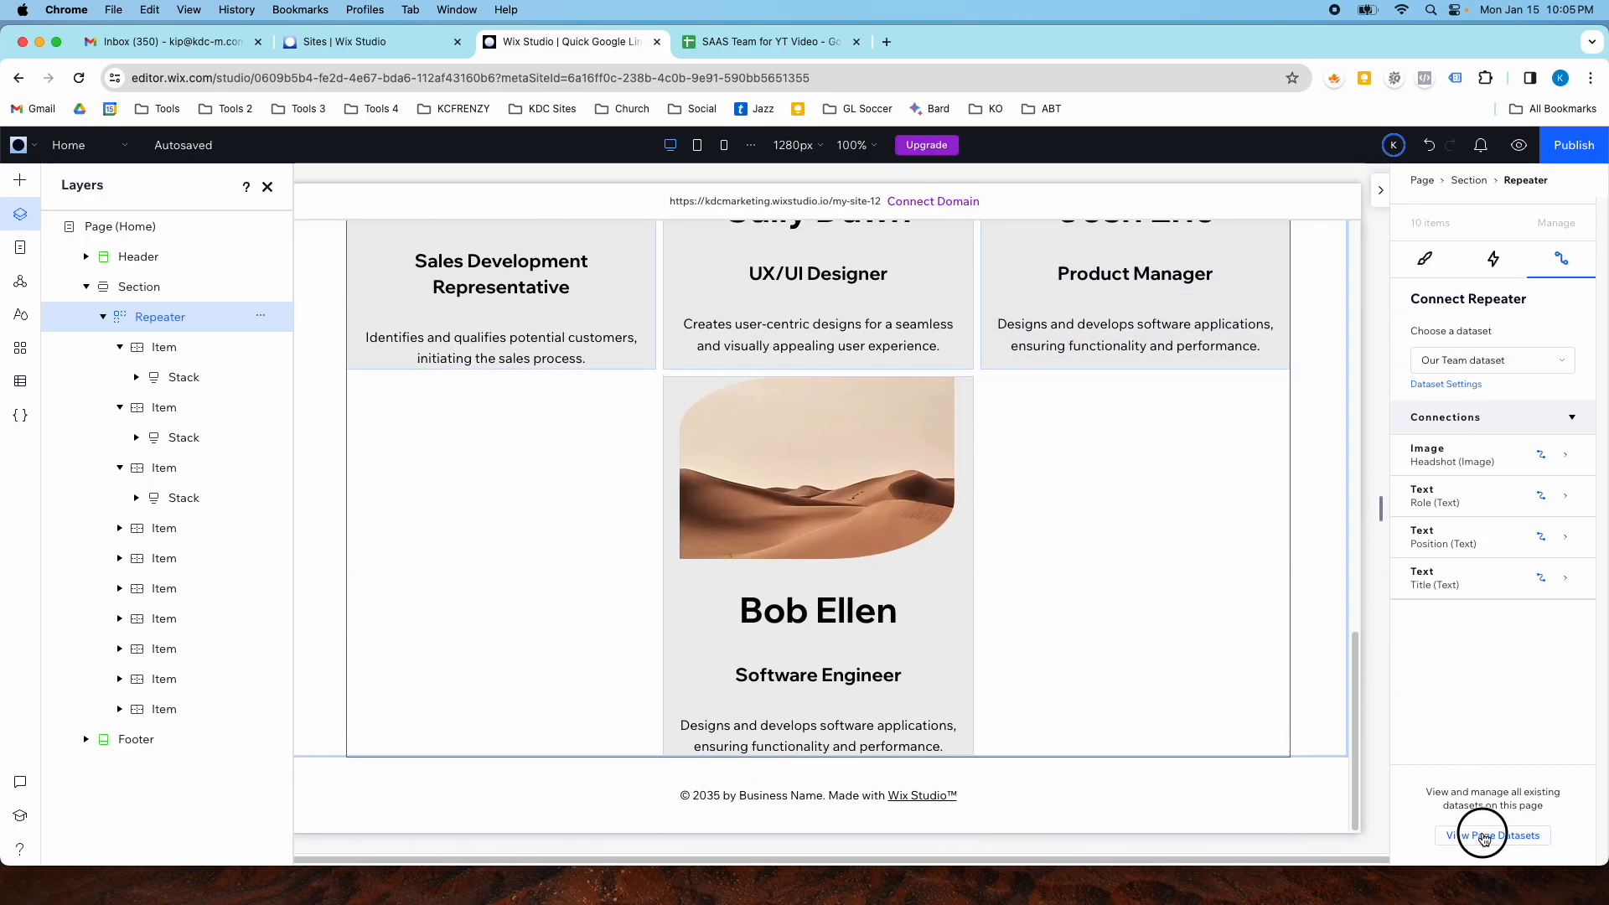
- Open the page's dataset list and look through the page's design, animation and connection settings
{"action": "left_click", "coordinate": [1481, 835]}
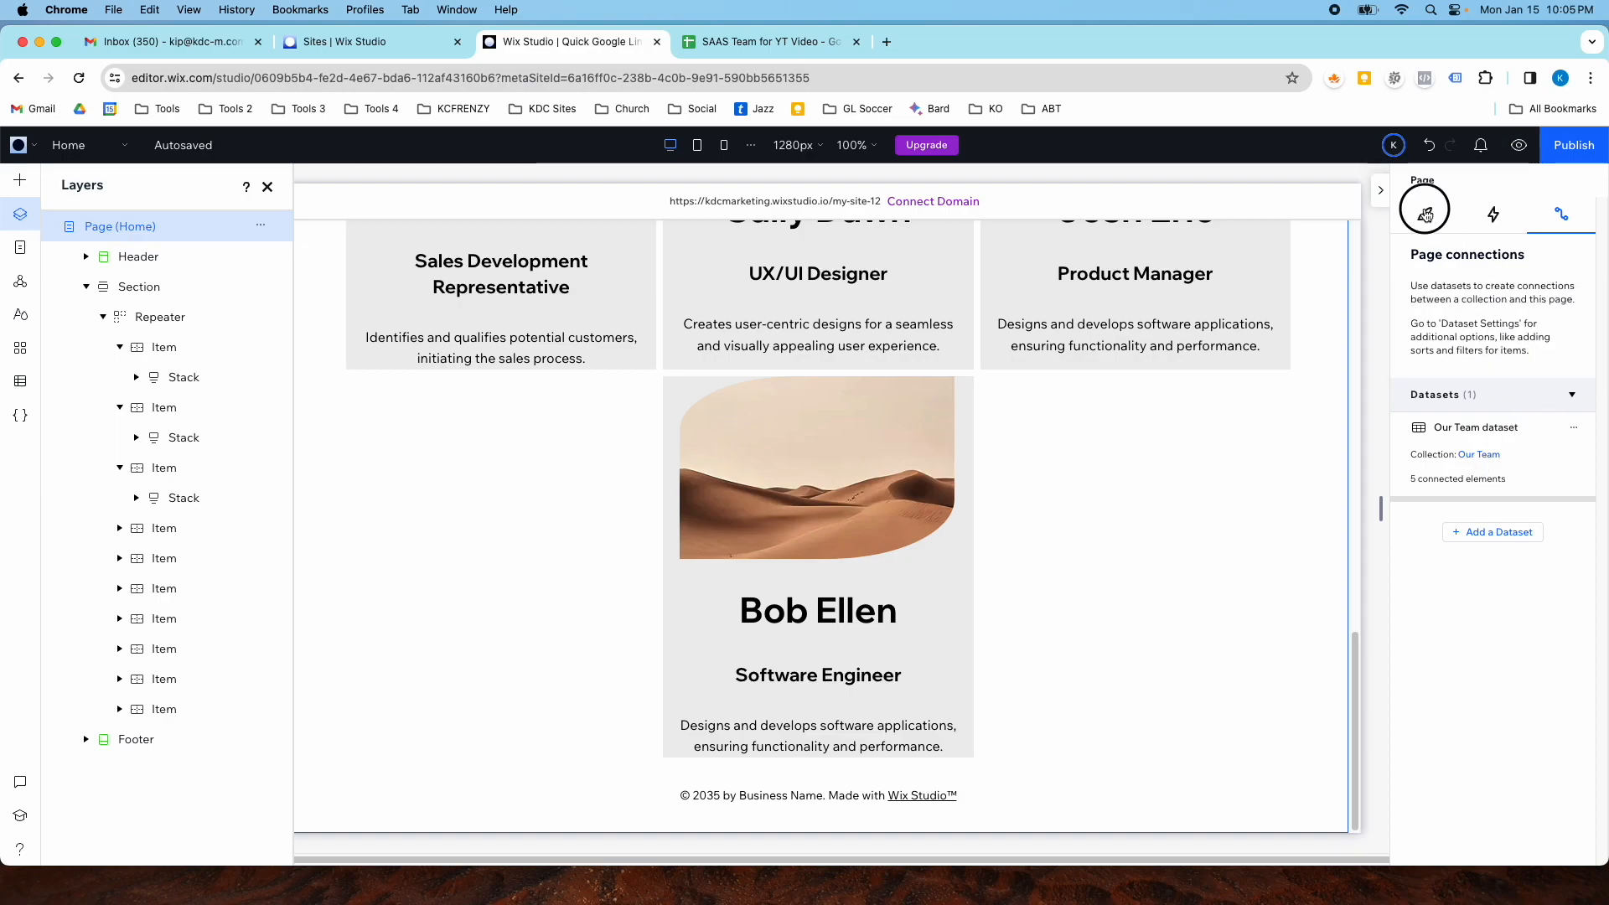
{"action": "left_click", "coordinate": [1425, 214]}
{"action": "left_click", "coordinate": [1491, 220]}
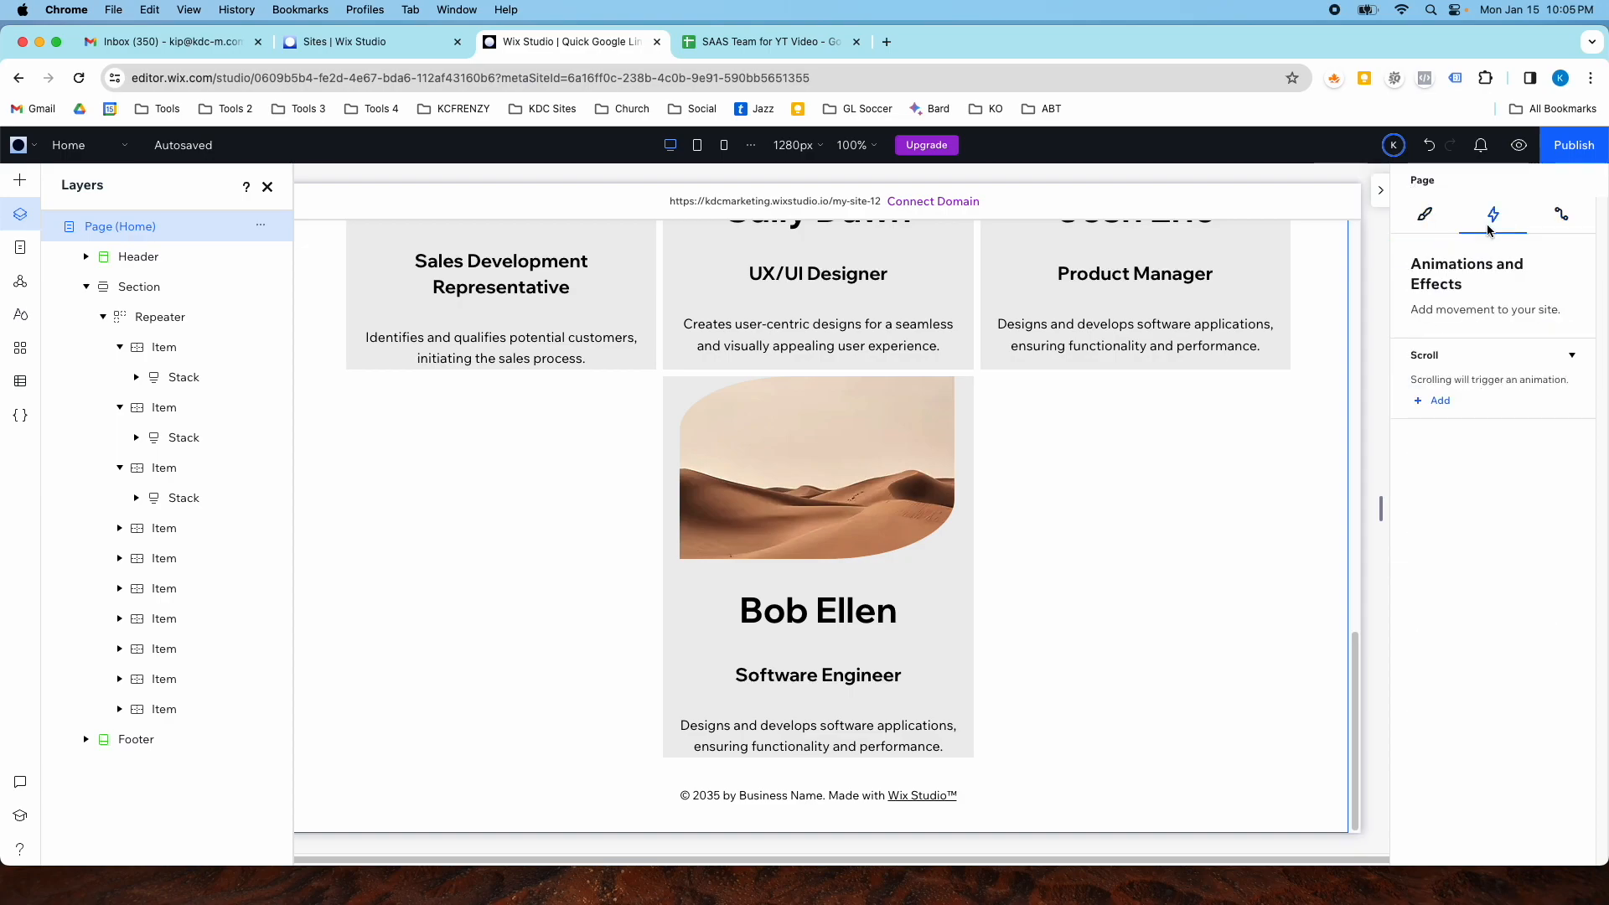
{"action": "left_click", "coordinate": [1431, 219]}
{"action": "left_click", "coordinate": [1560, 219]}
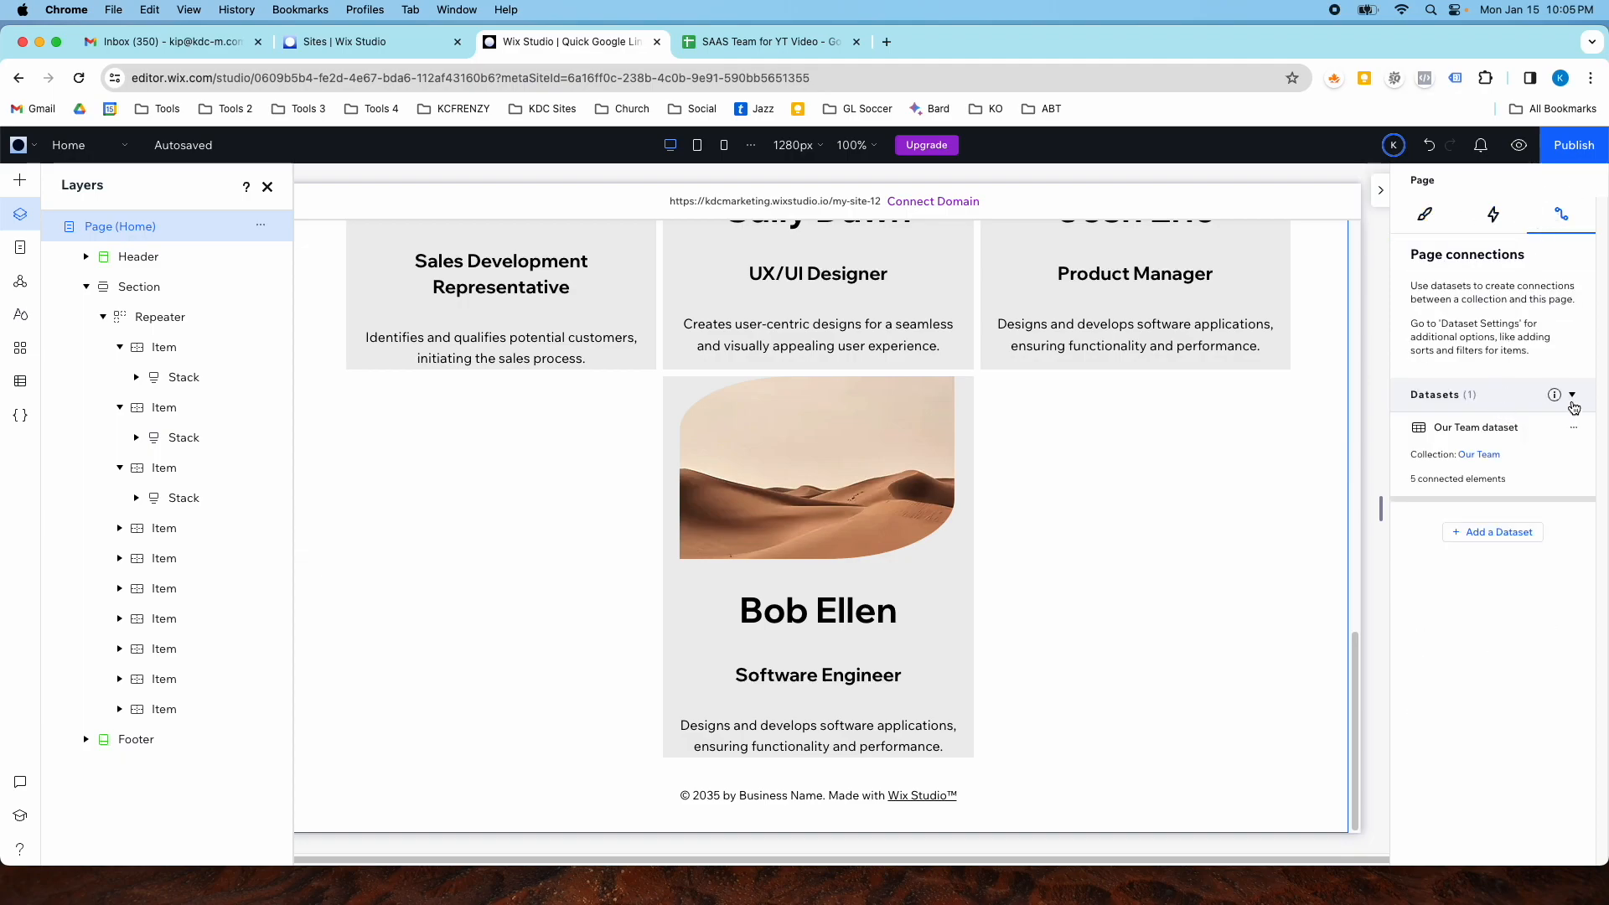
- Open the Our Team dataset settings and set the maximum items displayed to 6
{"action": "left_click", "coordinate": [1573, 427]}
{"action": "left_click", "coordinate": [1538, 457]}
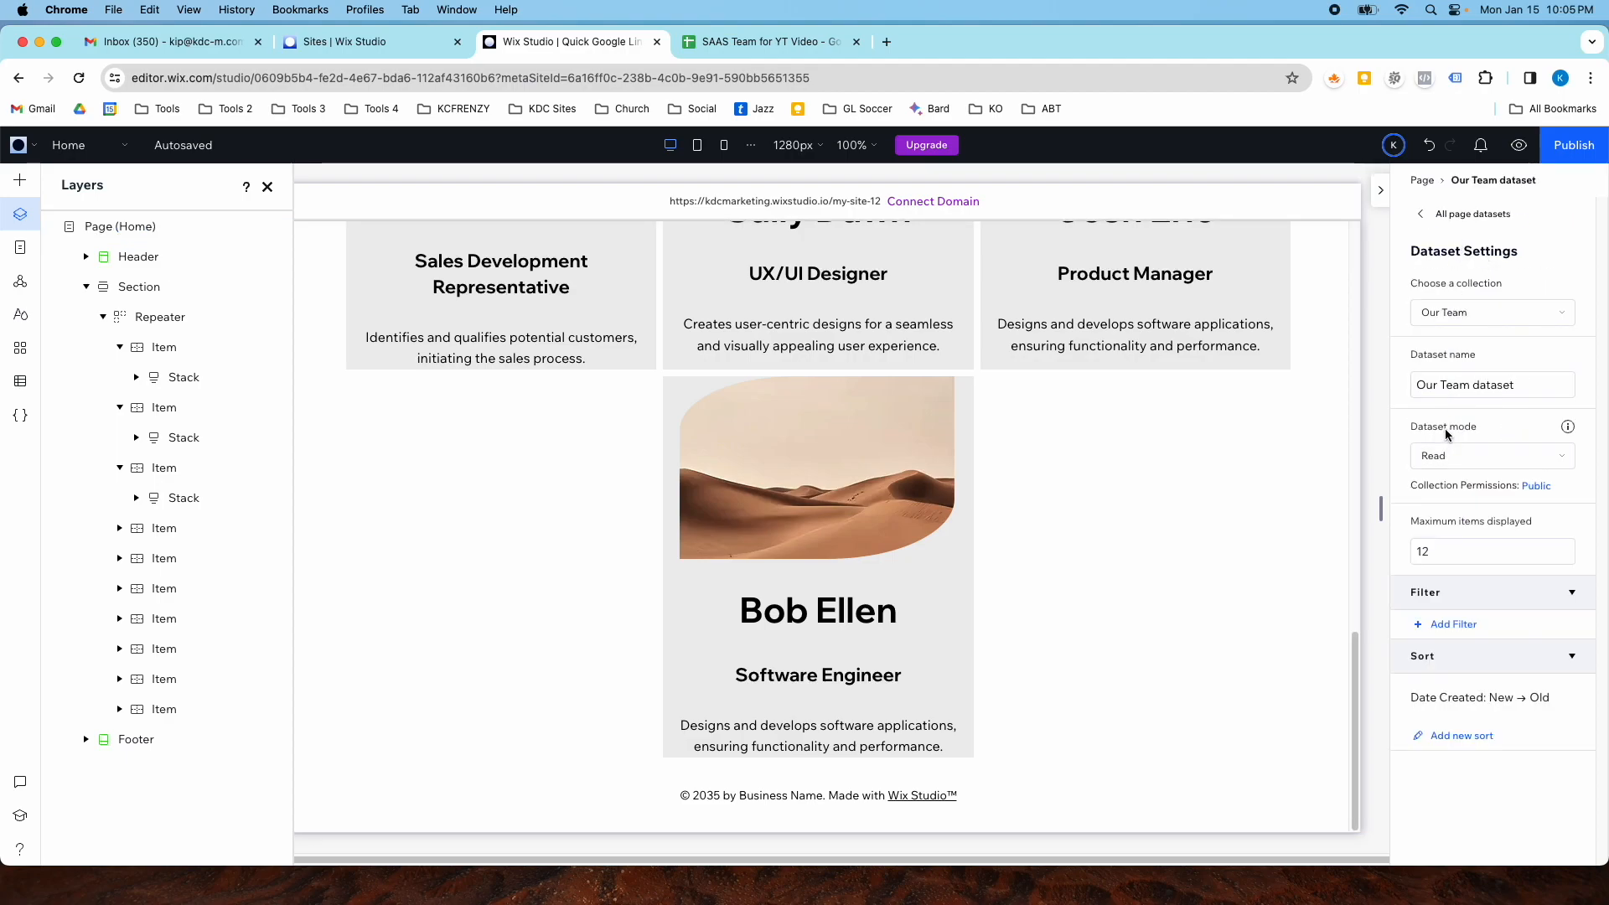
{"action": "left_click", "coordinate": [1481, 460]}
{"action": "left_click", "coordinate": [1486, 467]}
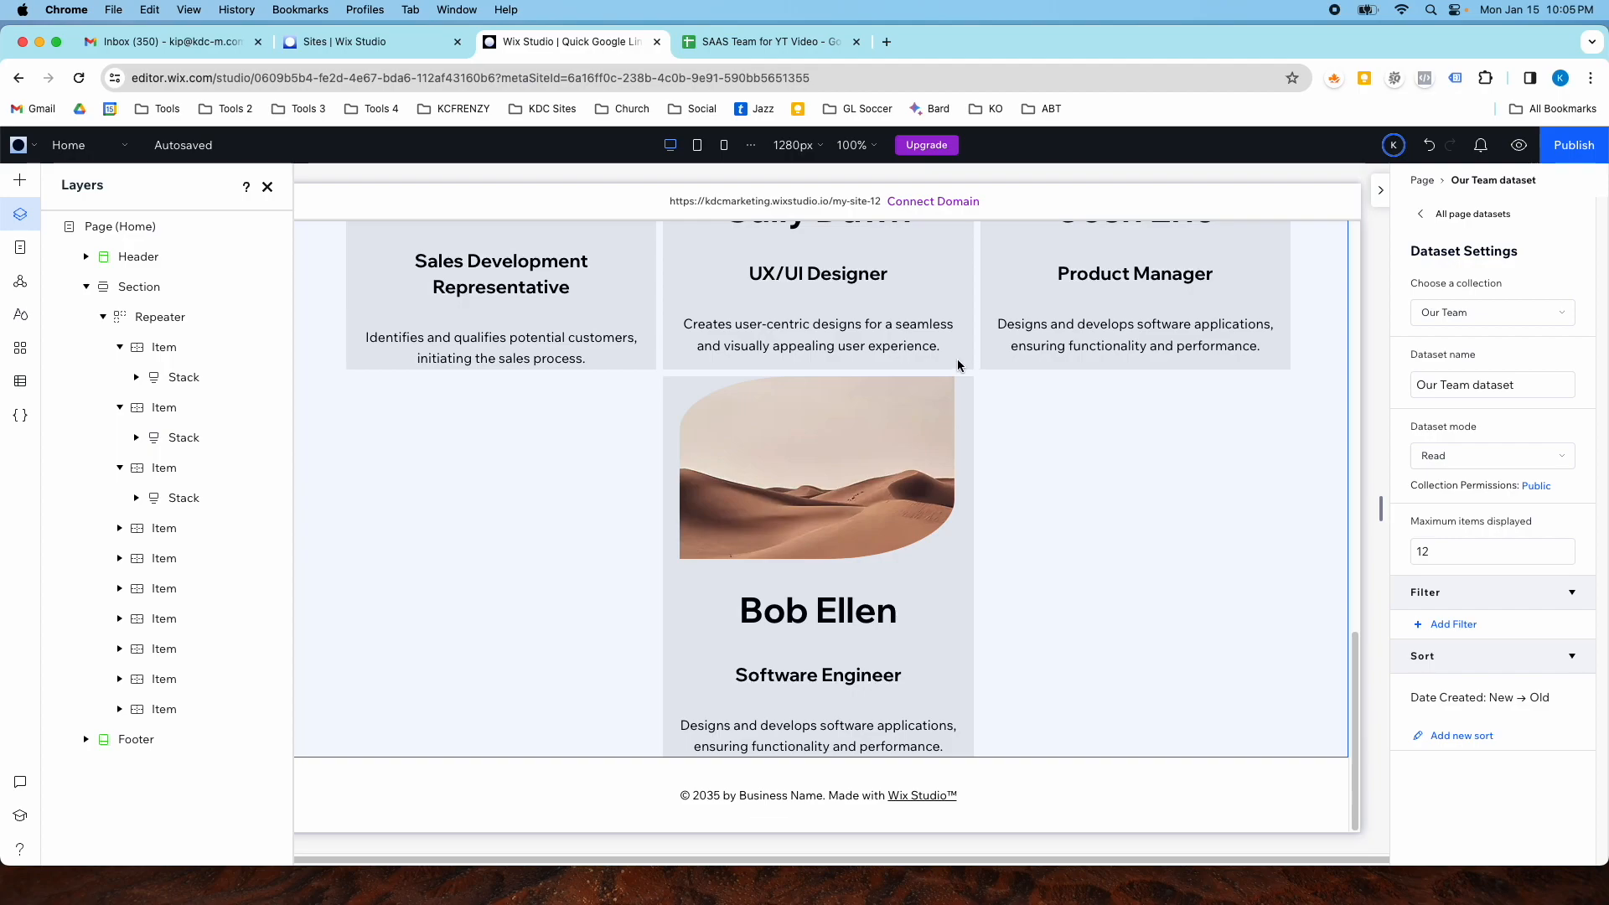
{"action": "left_click", "coordinate": [1436, 541]}
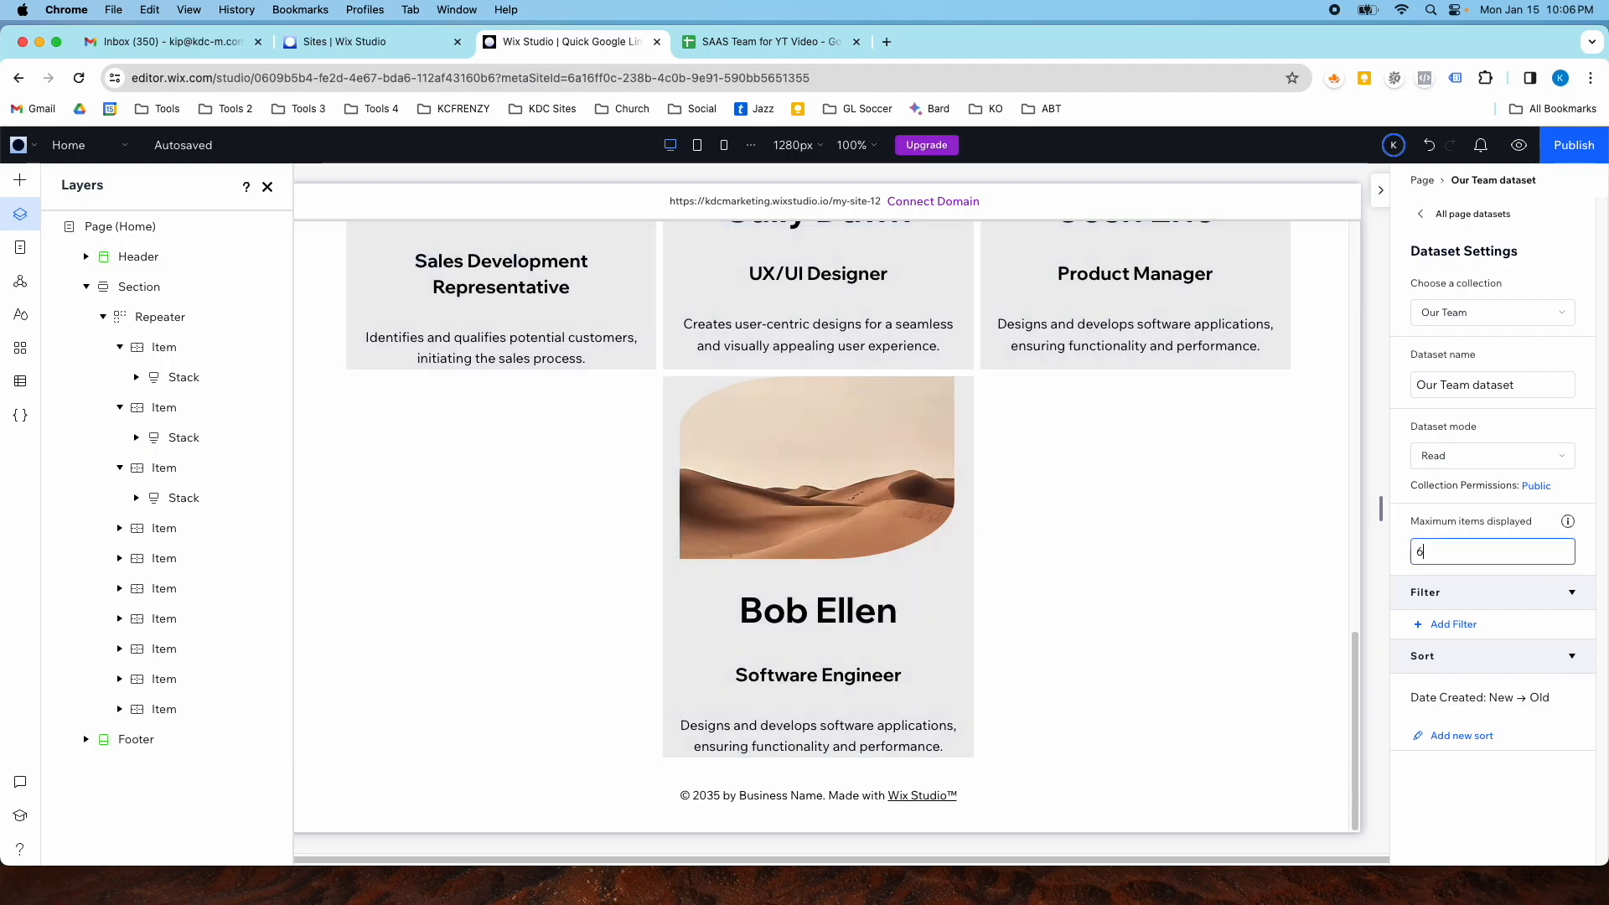
{"action": "left_click", "coordinate": [1149, 541]}
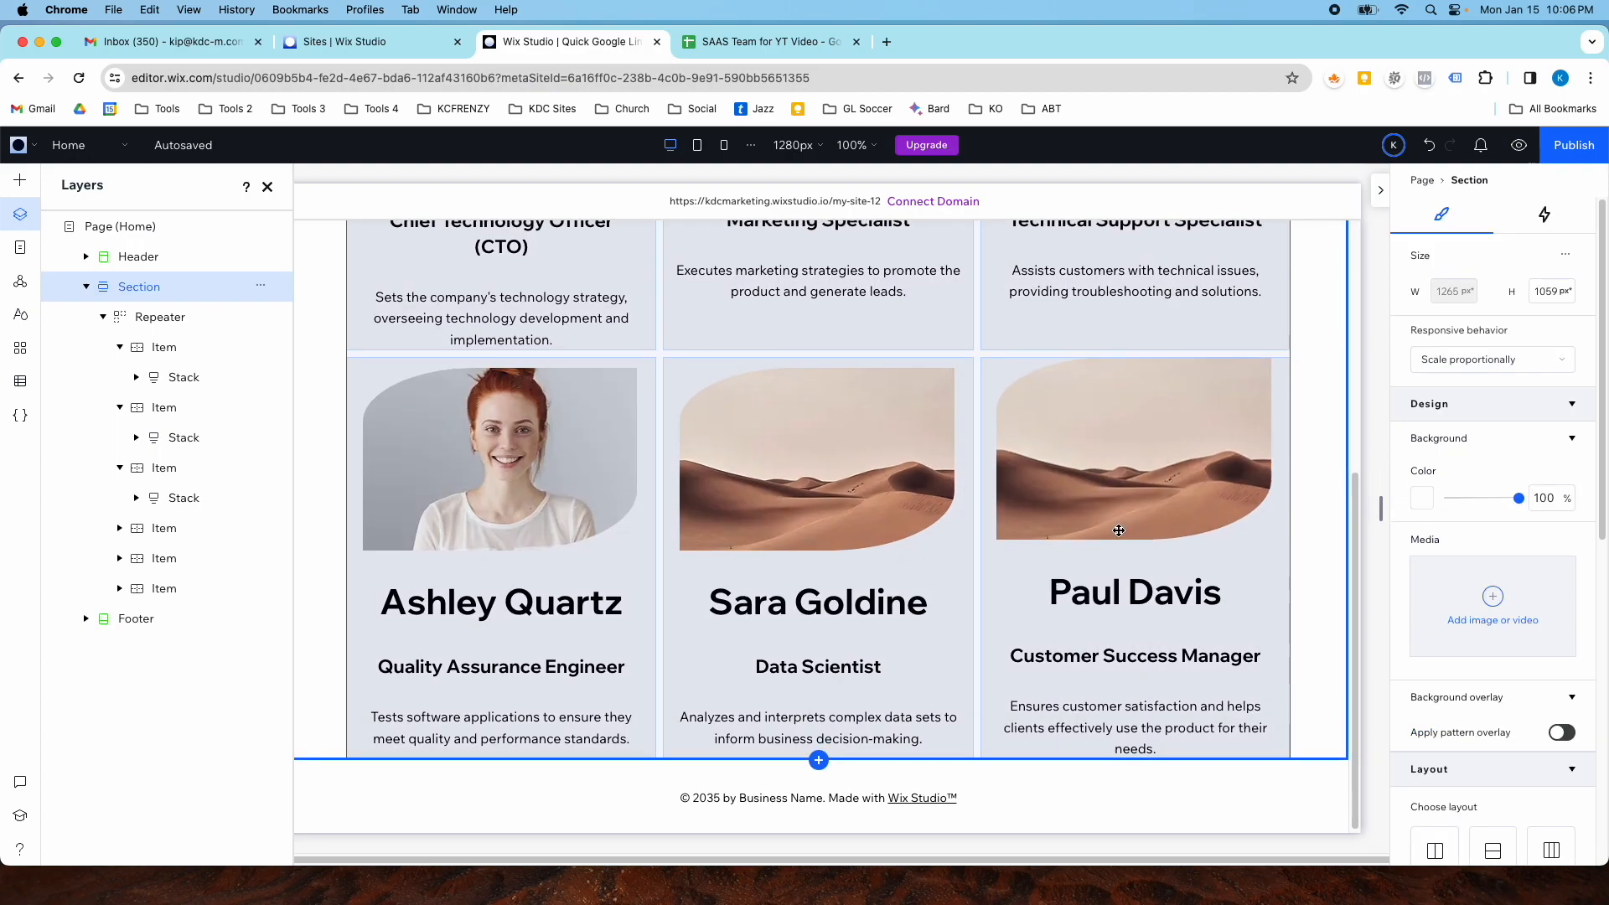
- Select the repeater, open its dataset settings and set the maximum items displayed to 12
{"action": "scroll", "coordinate": [1103, 523], "scroll_direction": "up", "scroll_amount": 3}
{"action": "scroll", "coordinate": [1035, 476], "scroll_direction": "down", "scroll_amount": 4}
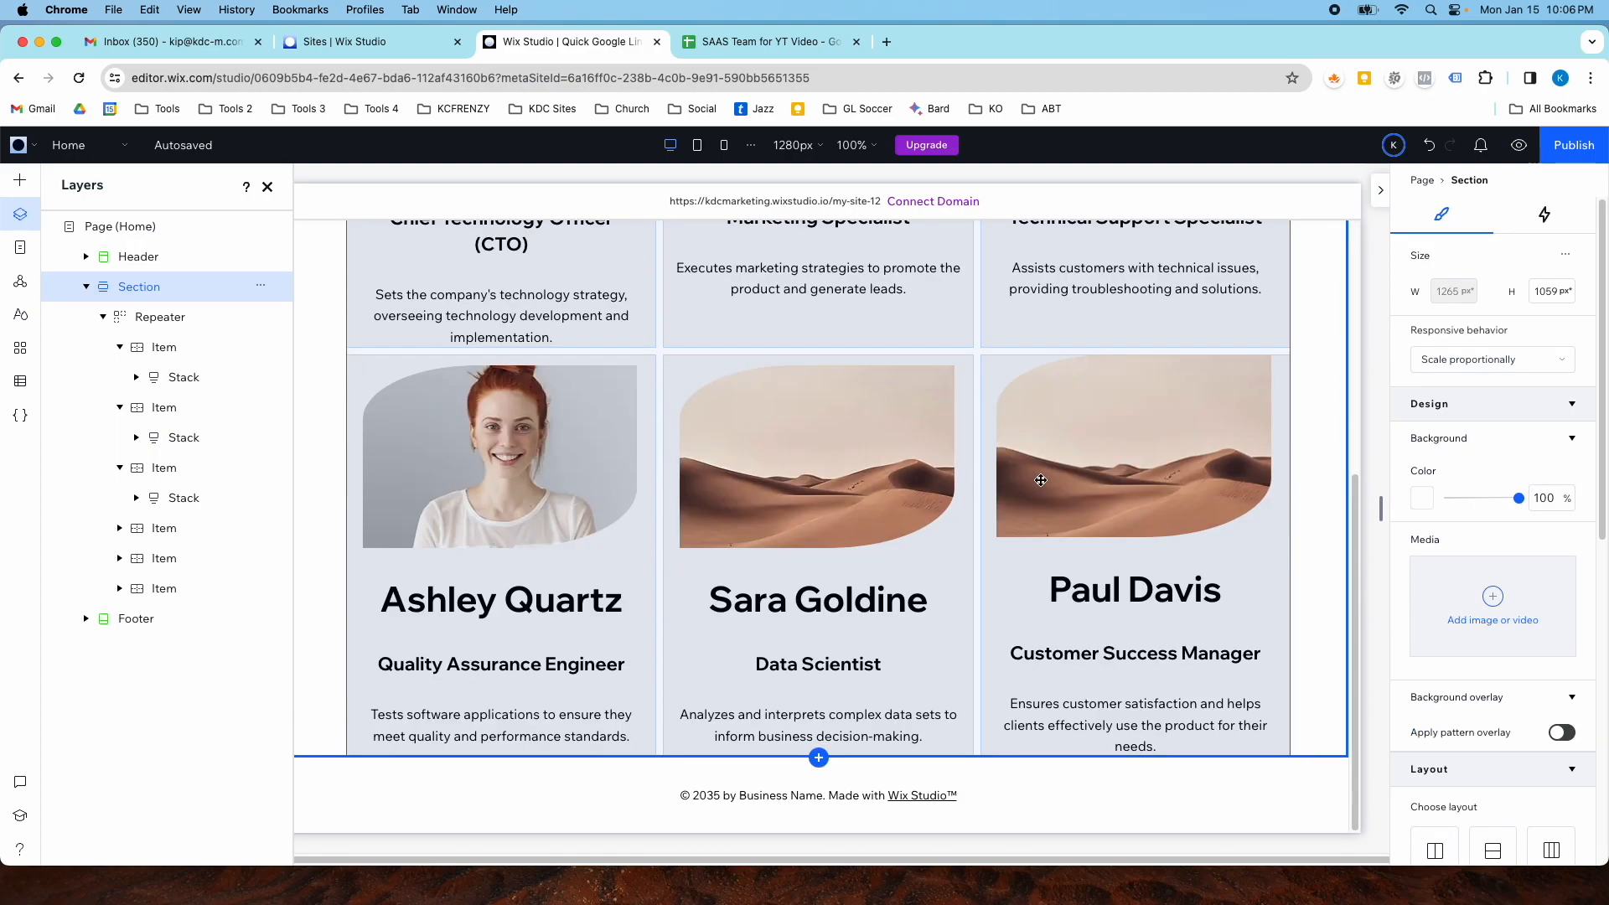
{"action": "scroll", "coordinate": [1492, 536], "scroll_direction": "down", "scroll_amount": 8}
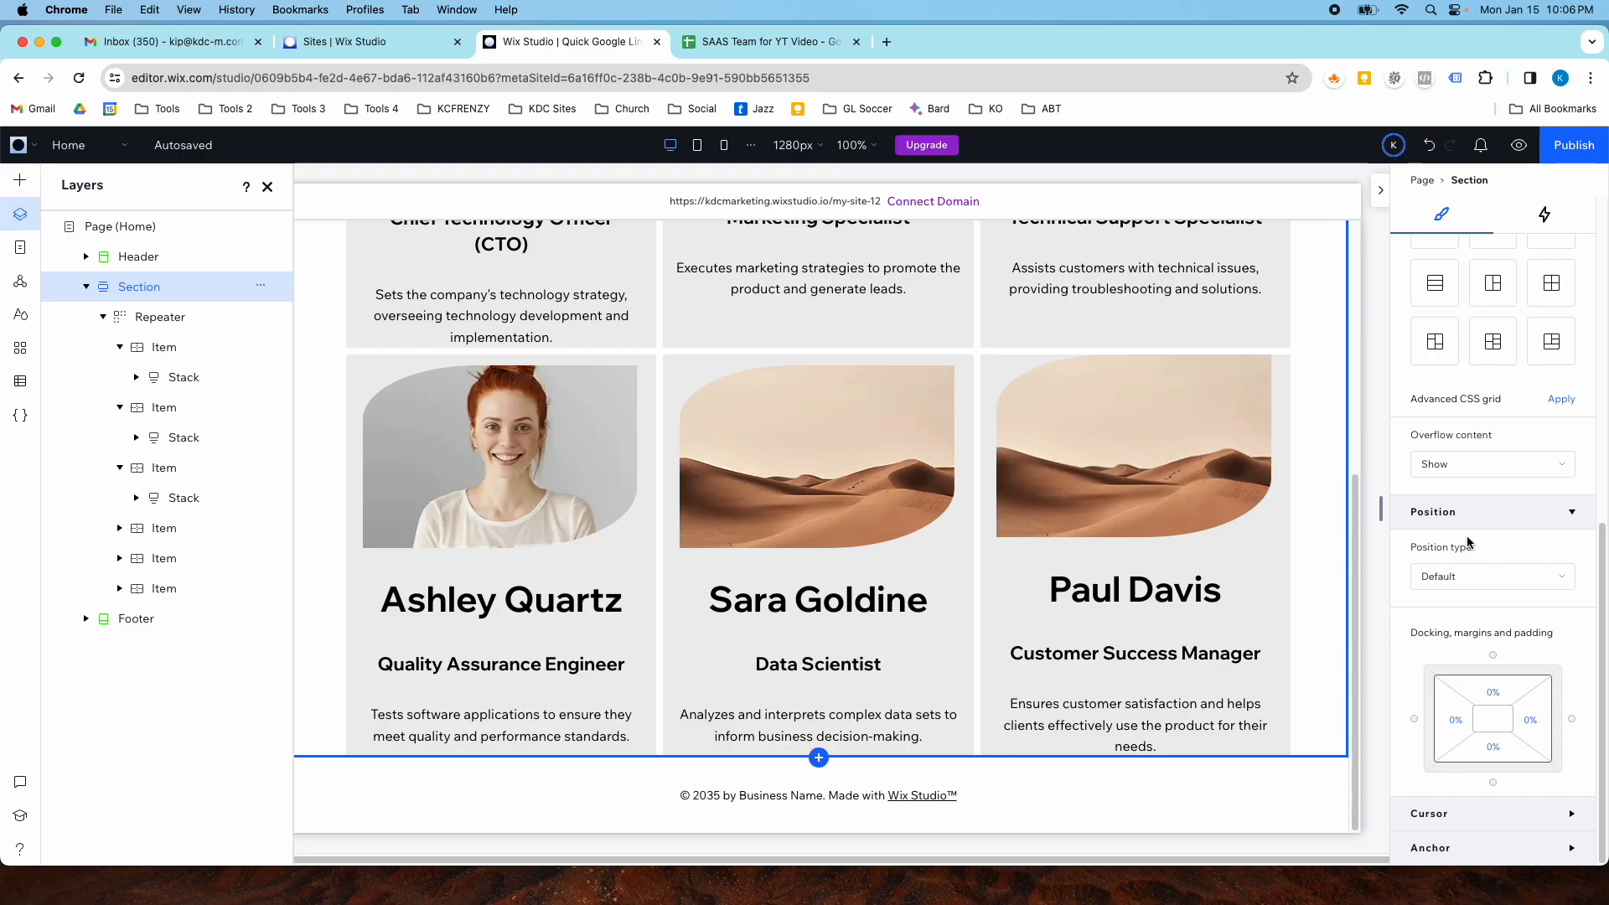
{"action": "left_click", "coordinate": [1274, 497]}
{"action": "scroll", "coordinate": [1257, 503], "scroll_direction": "up", "scroll_amount": 5}
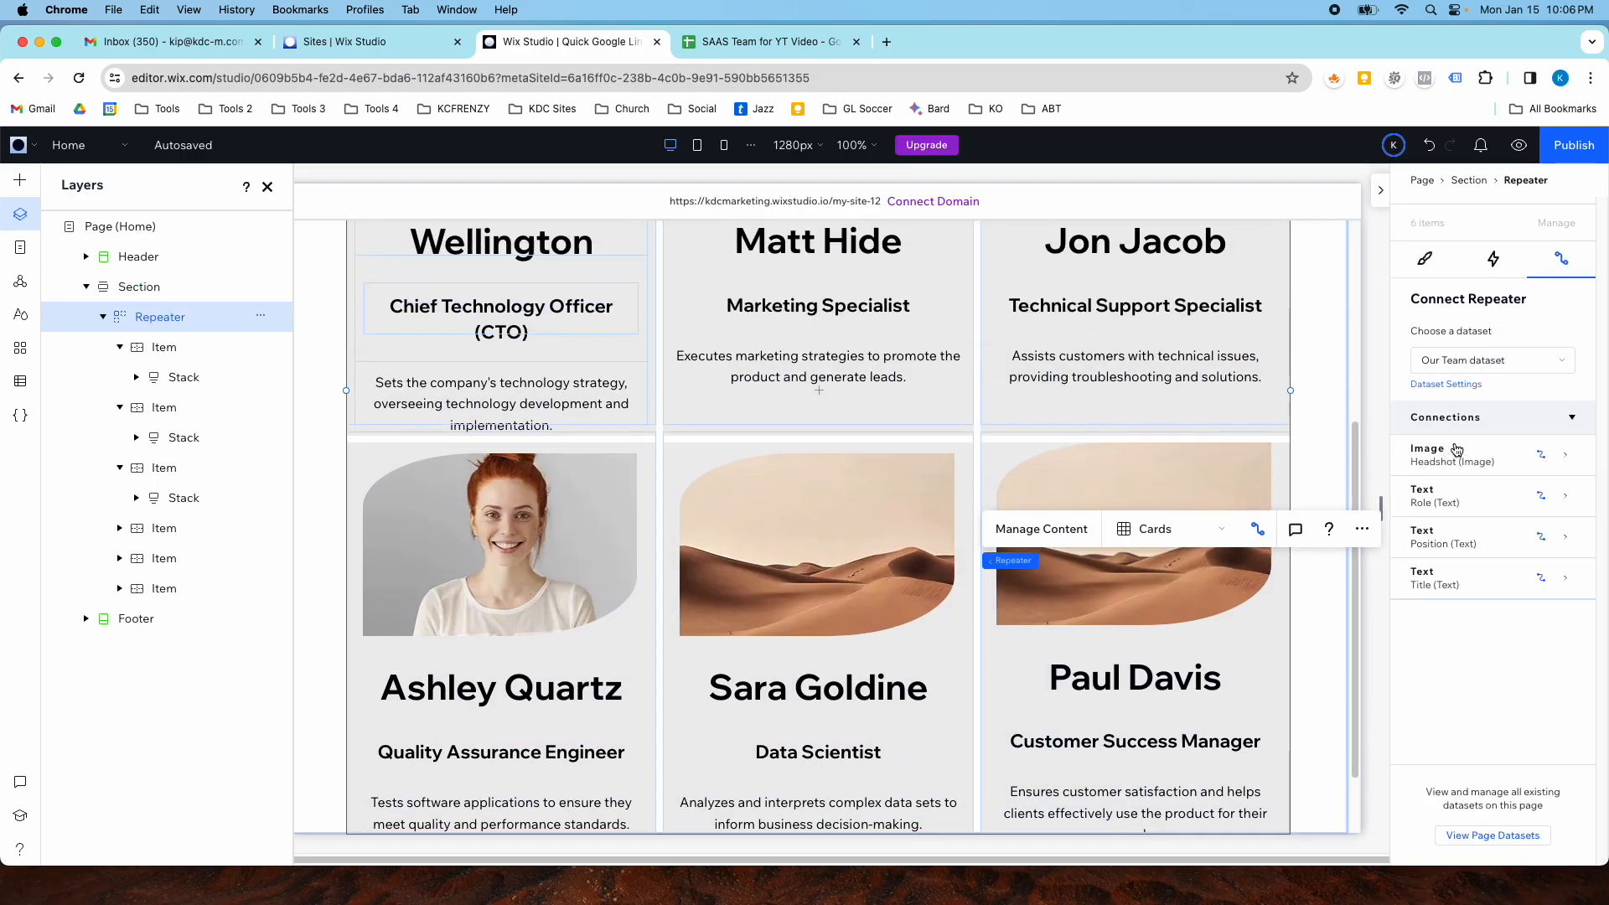
{"action": "left_click", "coordinate": [1448, 384]}
{"action": "left_click", "coordinate": [1468, 551]}
{"action": "double_click", "coordinate": [1420, 552]}
{"action": "type", "text": "12"}
{"action": "key", "text": "Return"}
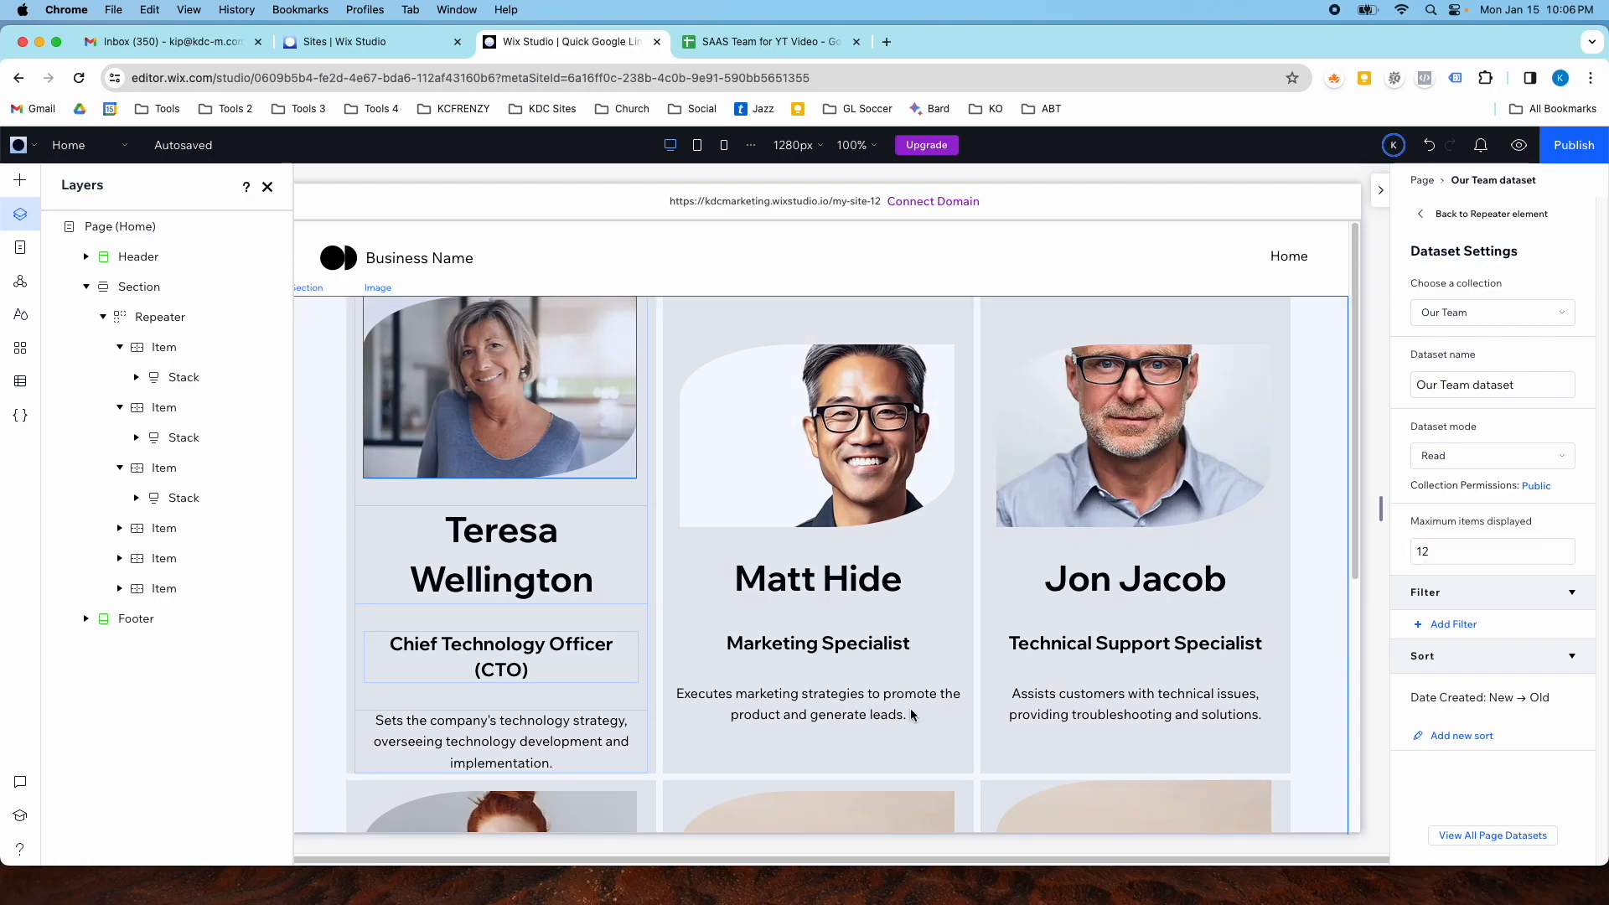
- Scroll through the repeater's team member cards to review the displayed members
{"action": "scroll", "coordinate": [838, 628], "scroll_direction": "down", "scroll_amount": 10}
{"action": "scroll", "coordinate": [813, 644], "scroll_direction": "down", "scroll_amount": 2}
{"action": "scroll", "coordinate": [812, 644], "scroll_direction": "up", "scroll_amount": 7}
{"action": "scroll", "coordinate": [813, 644], "scroll_direction": "up", "scroll_amount": 6}
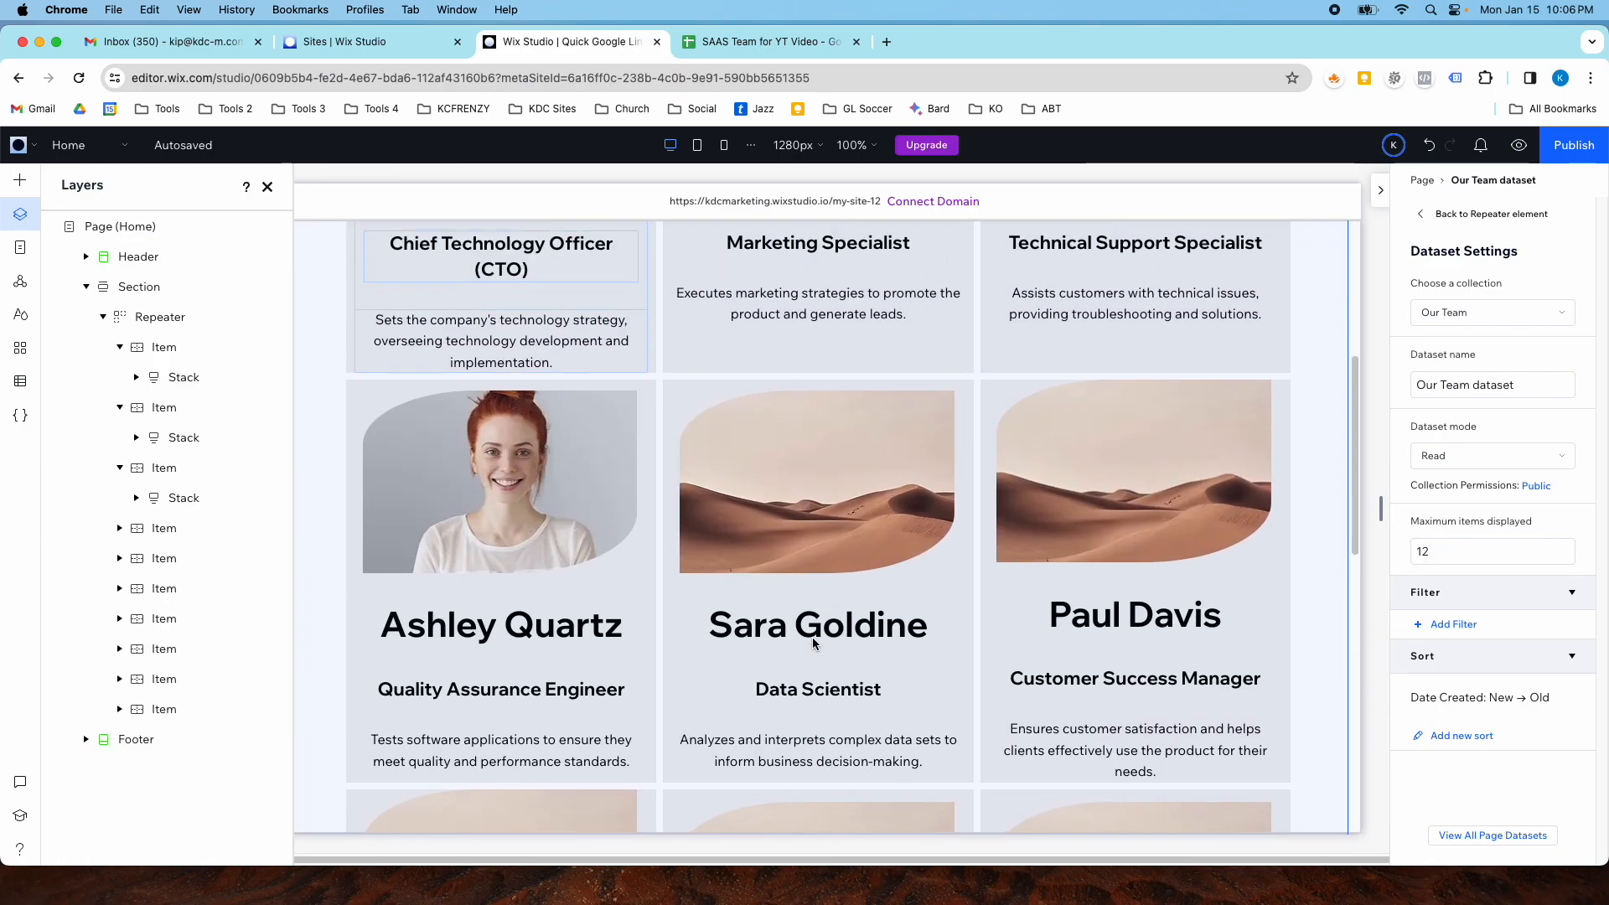
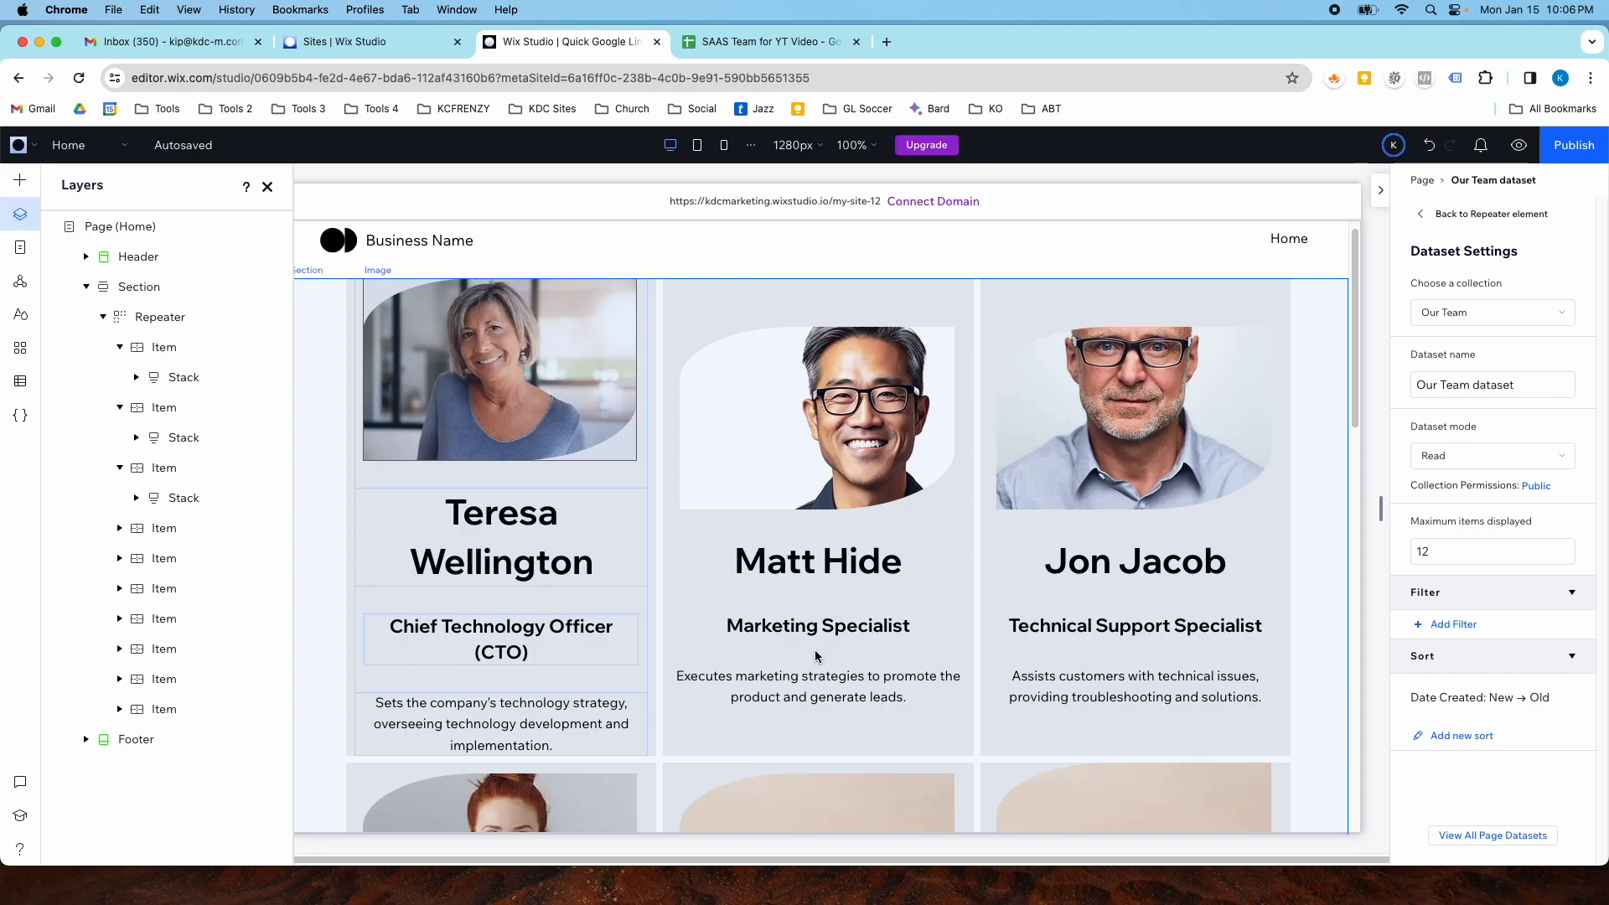
- Open the Our Team (Title) dynamic item page and scroll through its layout
{"action": "scroll", "coordinate": [835, 677], "scroll_direction": "down", "scroll_amount": 2}
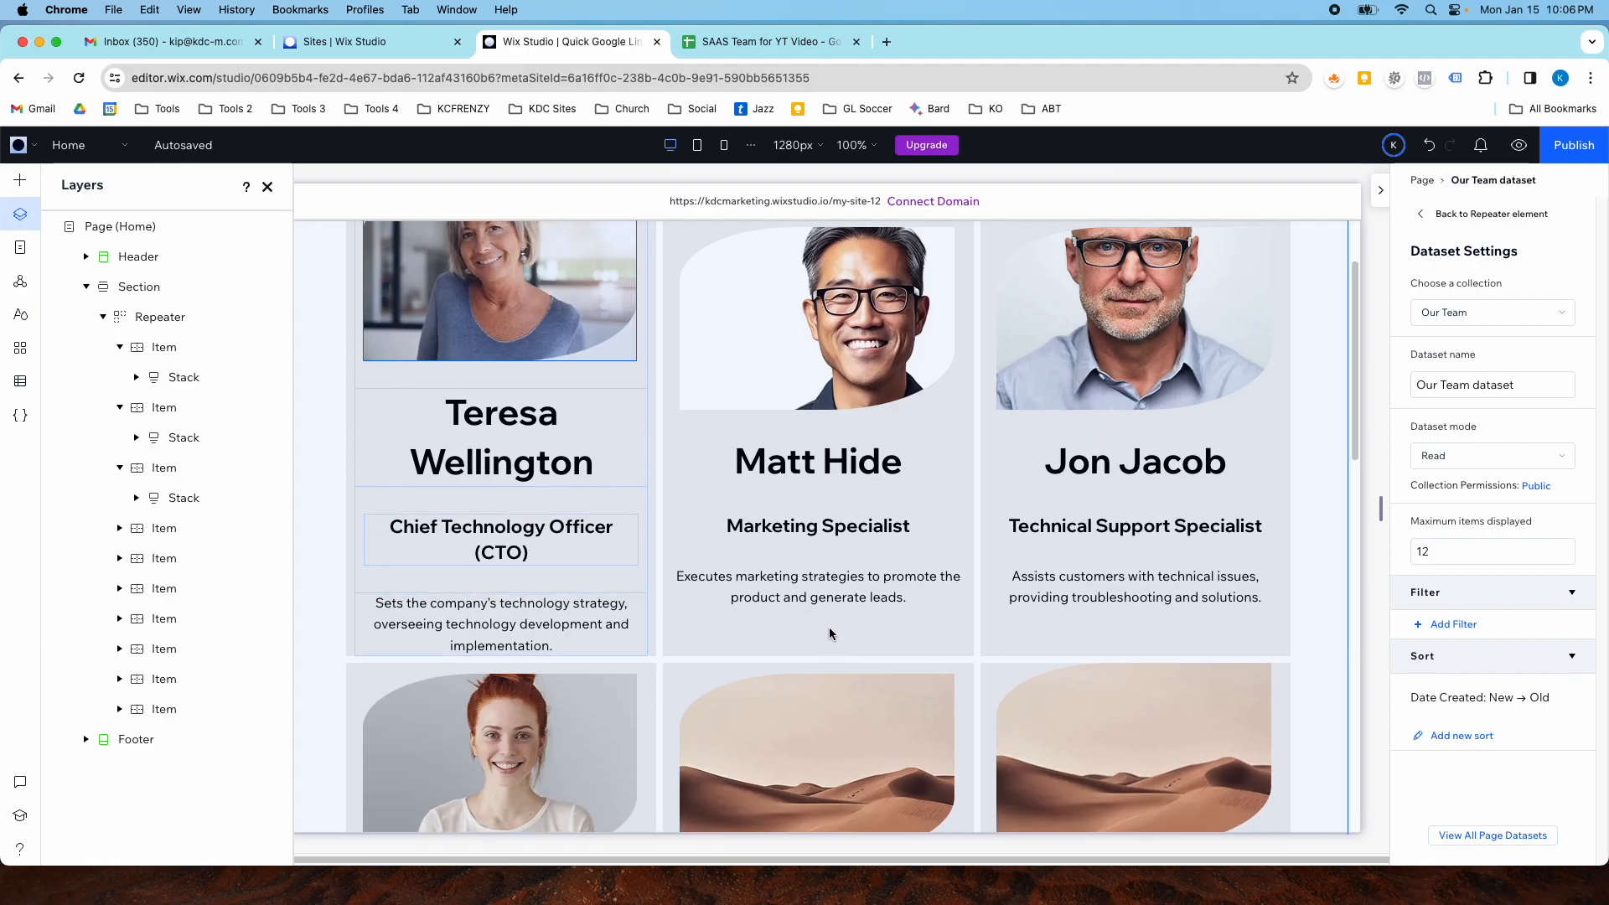
{"action": "scroll", "coordinate": [925, 564], "scroll_direction": "down", "scroll_amount": 2}
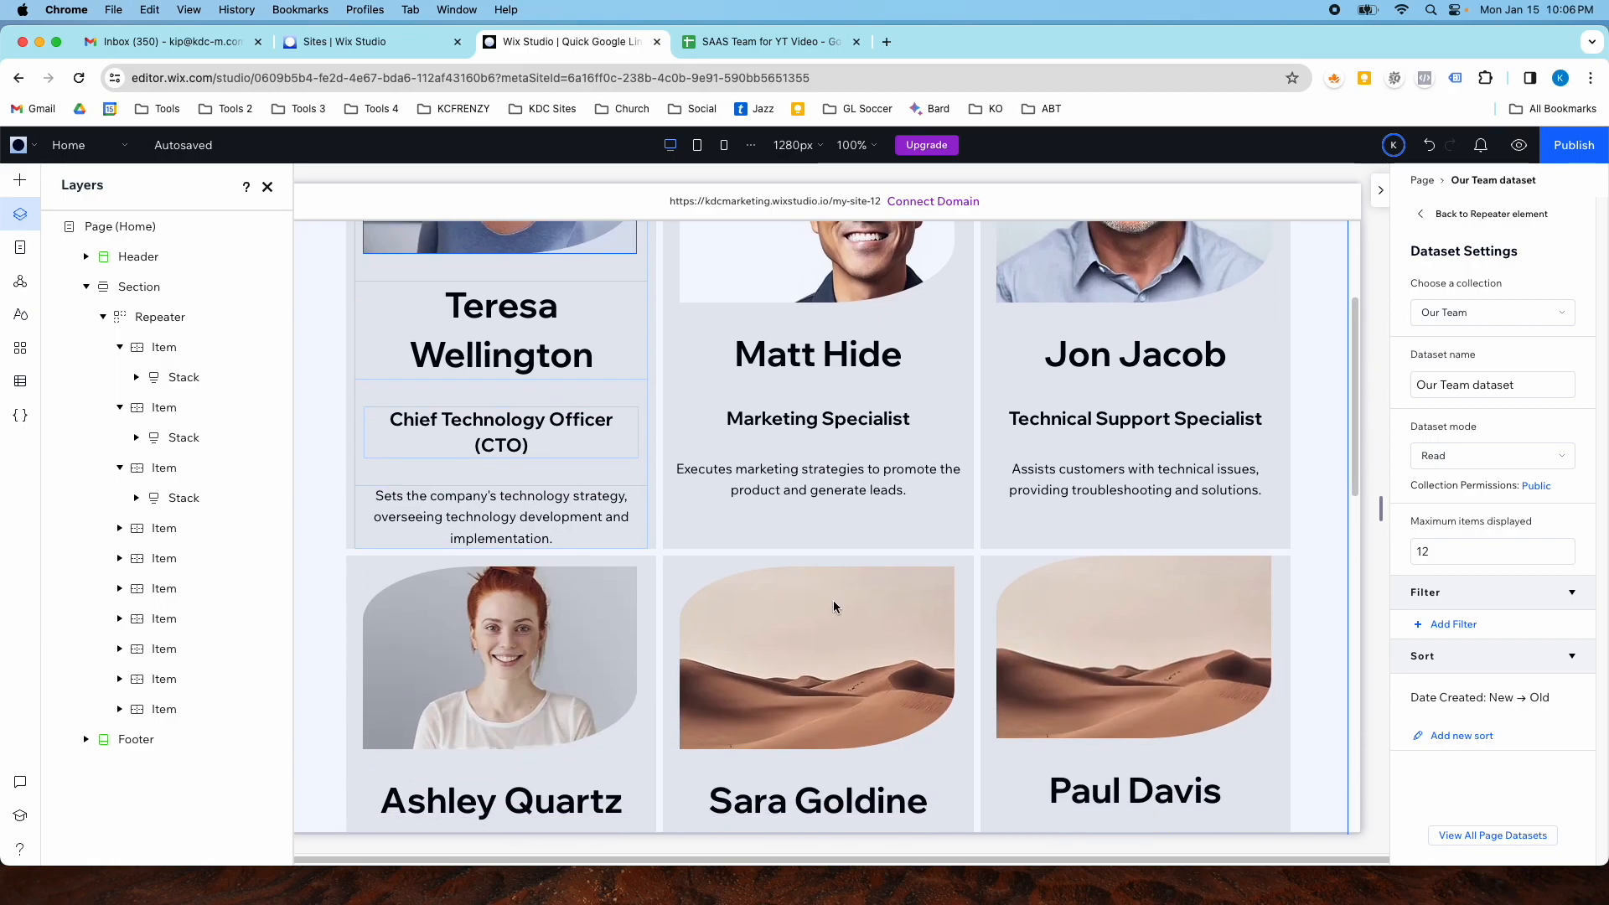
{"action": "scroll", "coordinate": [835, 606], "scroll_direction": "down", "scroll_amount": 7}
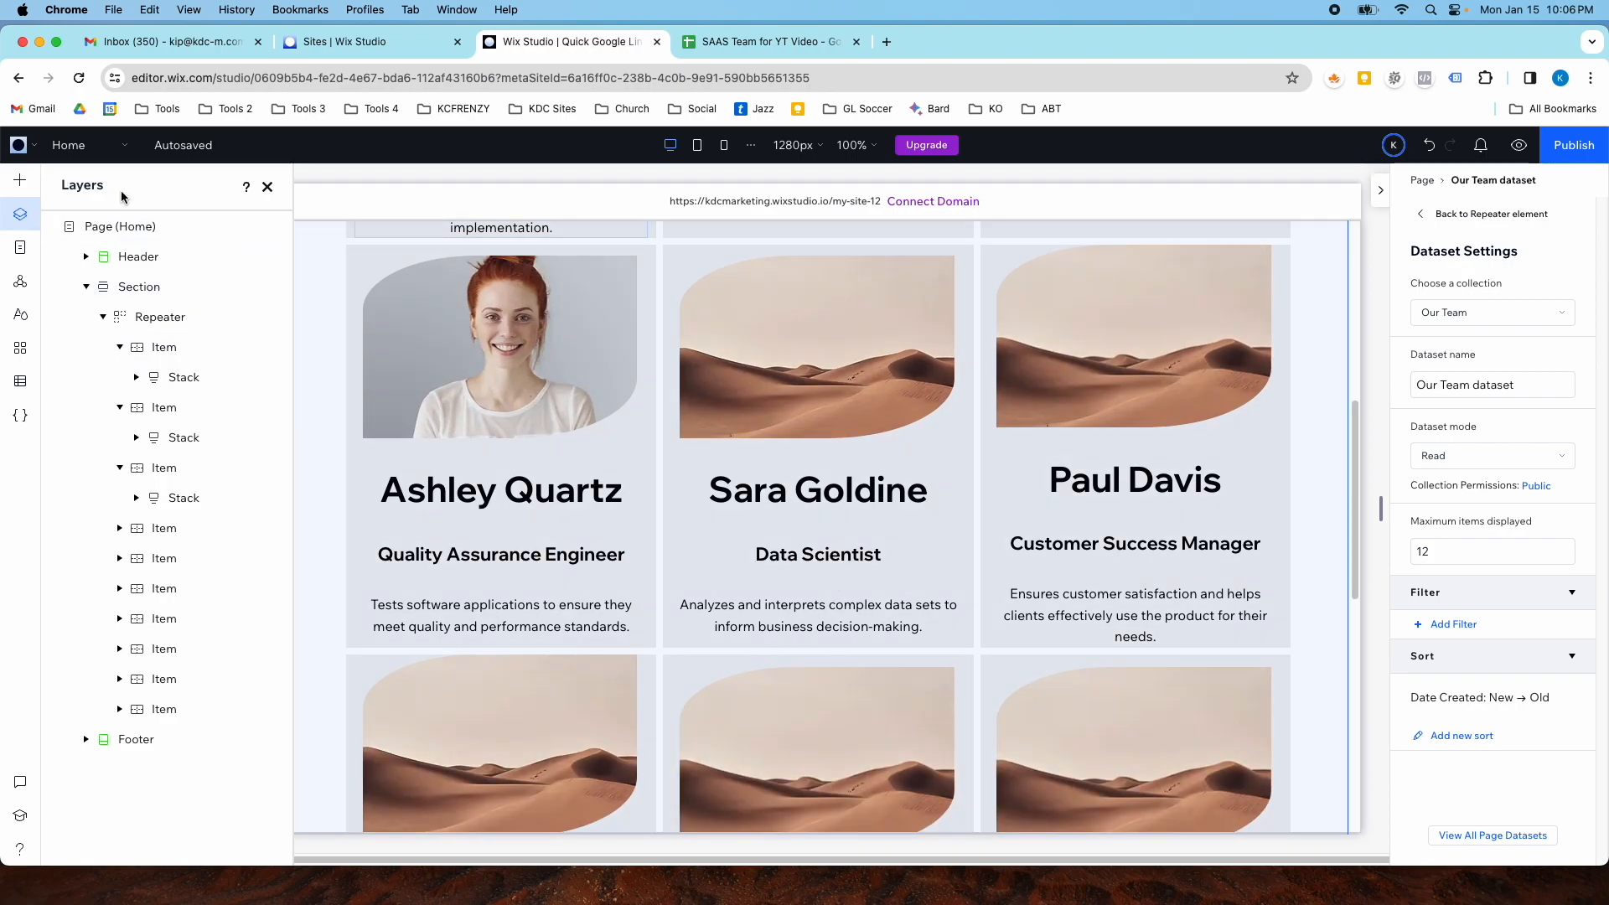
{"action": "left_click", "coordinate": [79, 145]}
{"action": "left_click", "coordinate": [101, 252]}
{"action": "scroll", "coordinate": [590, 503], "scroll_direction": "down", "scroll_amount": 6}
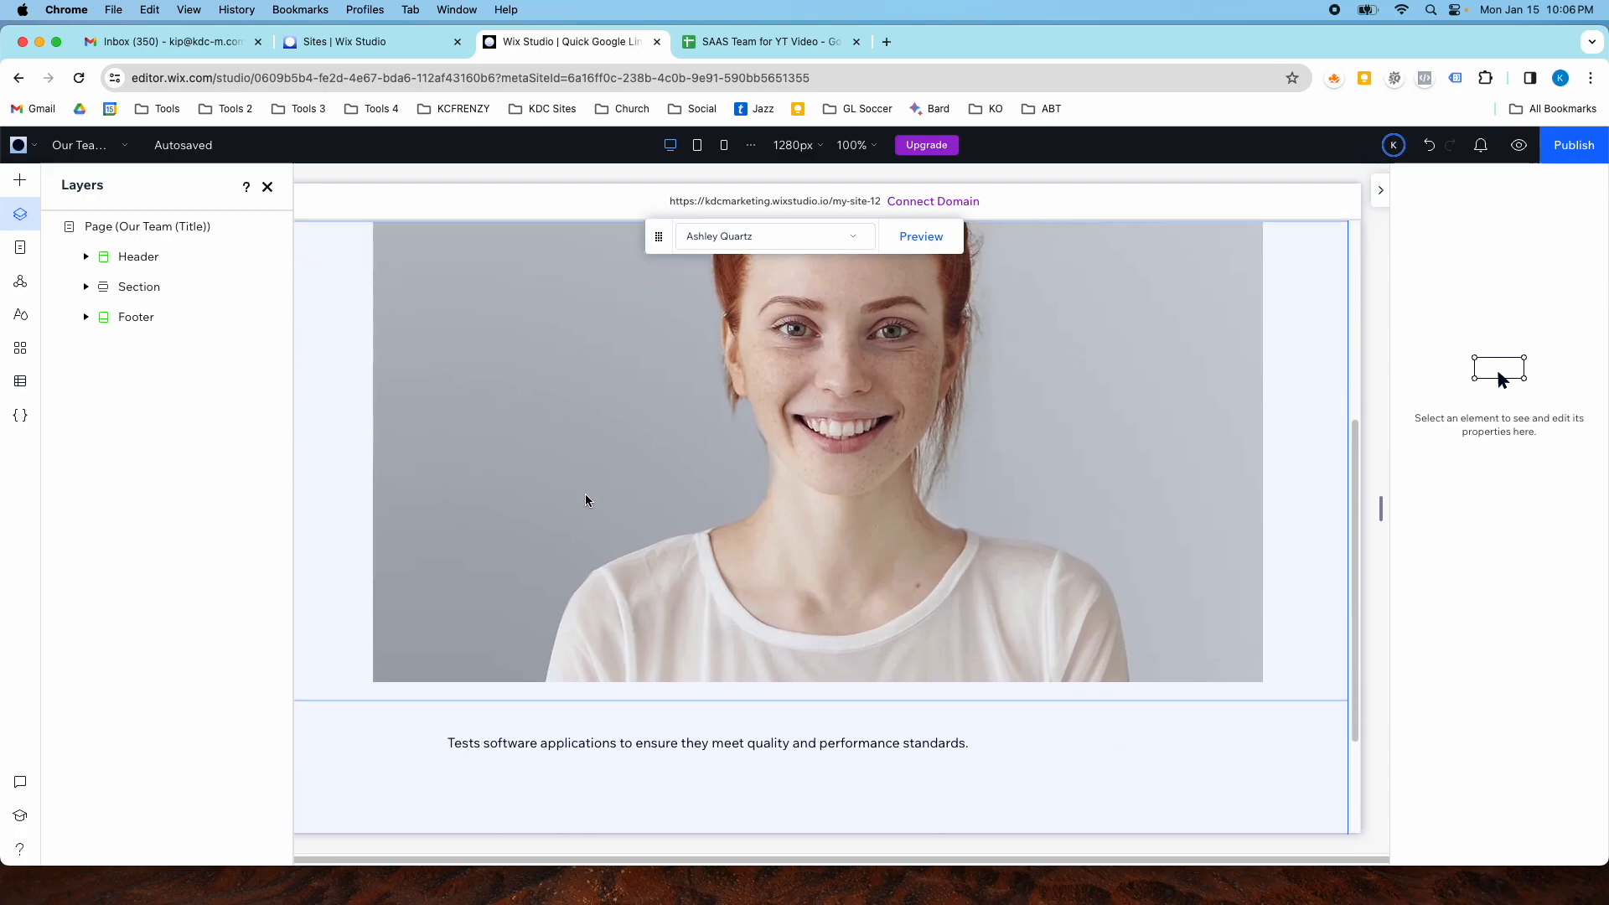
{"action": "scroll", "coordinate": [585, 499], "scroll_direction": "up", "scroll_amount": 5}
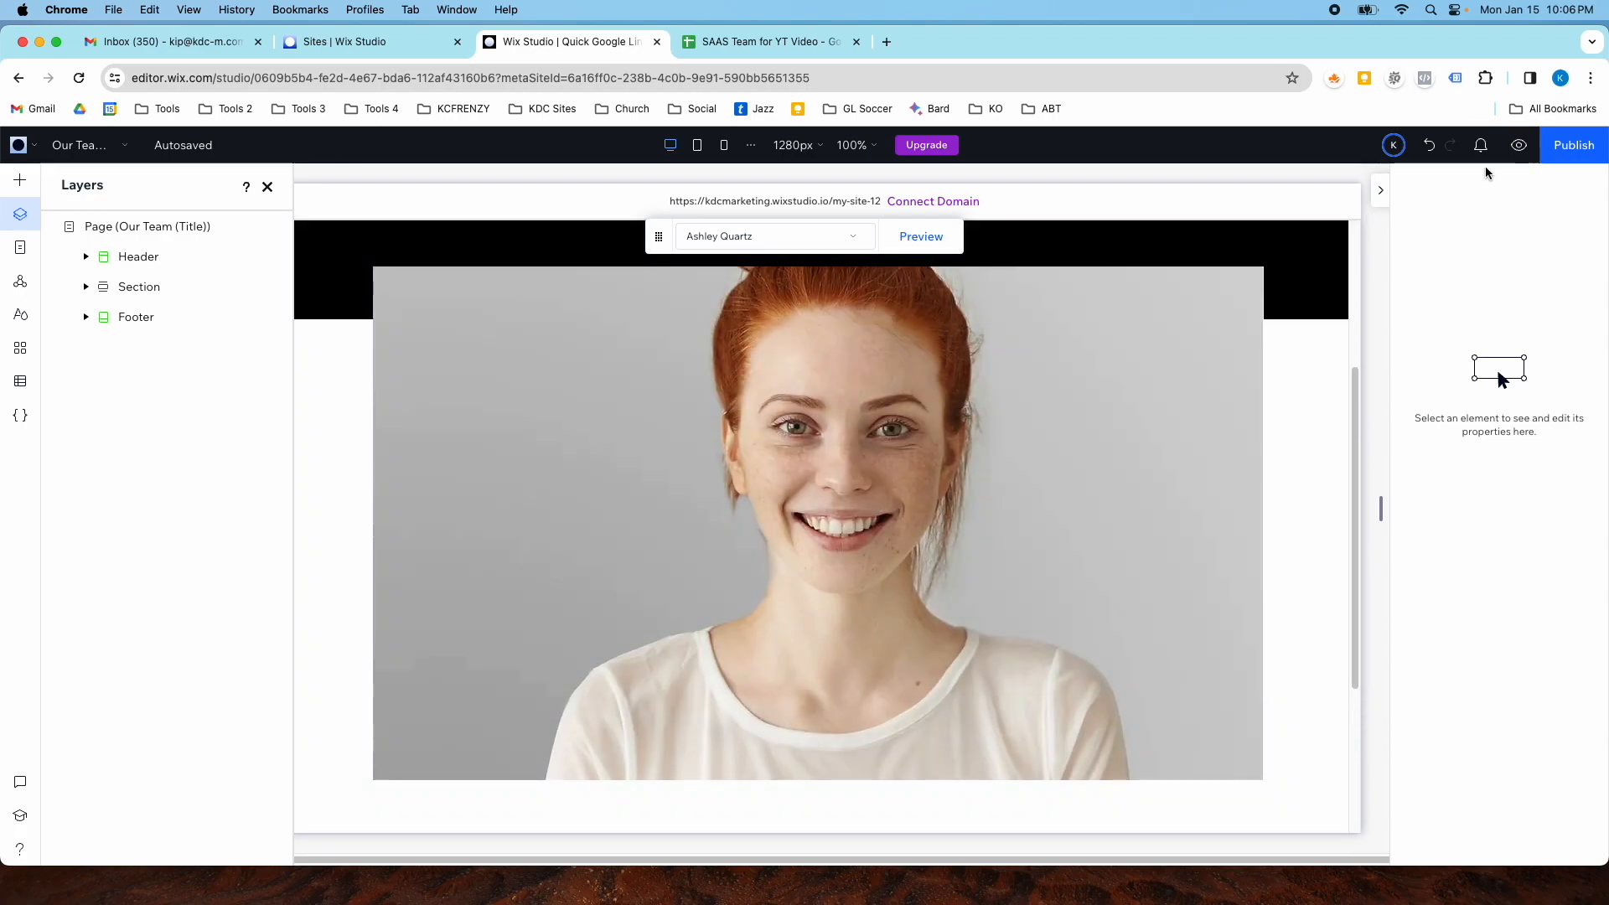
- Preview the dynamic item page and navigate to the Home page in preview to review it
{"action": "left_click", "coordinate": [1518, 144]}
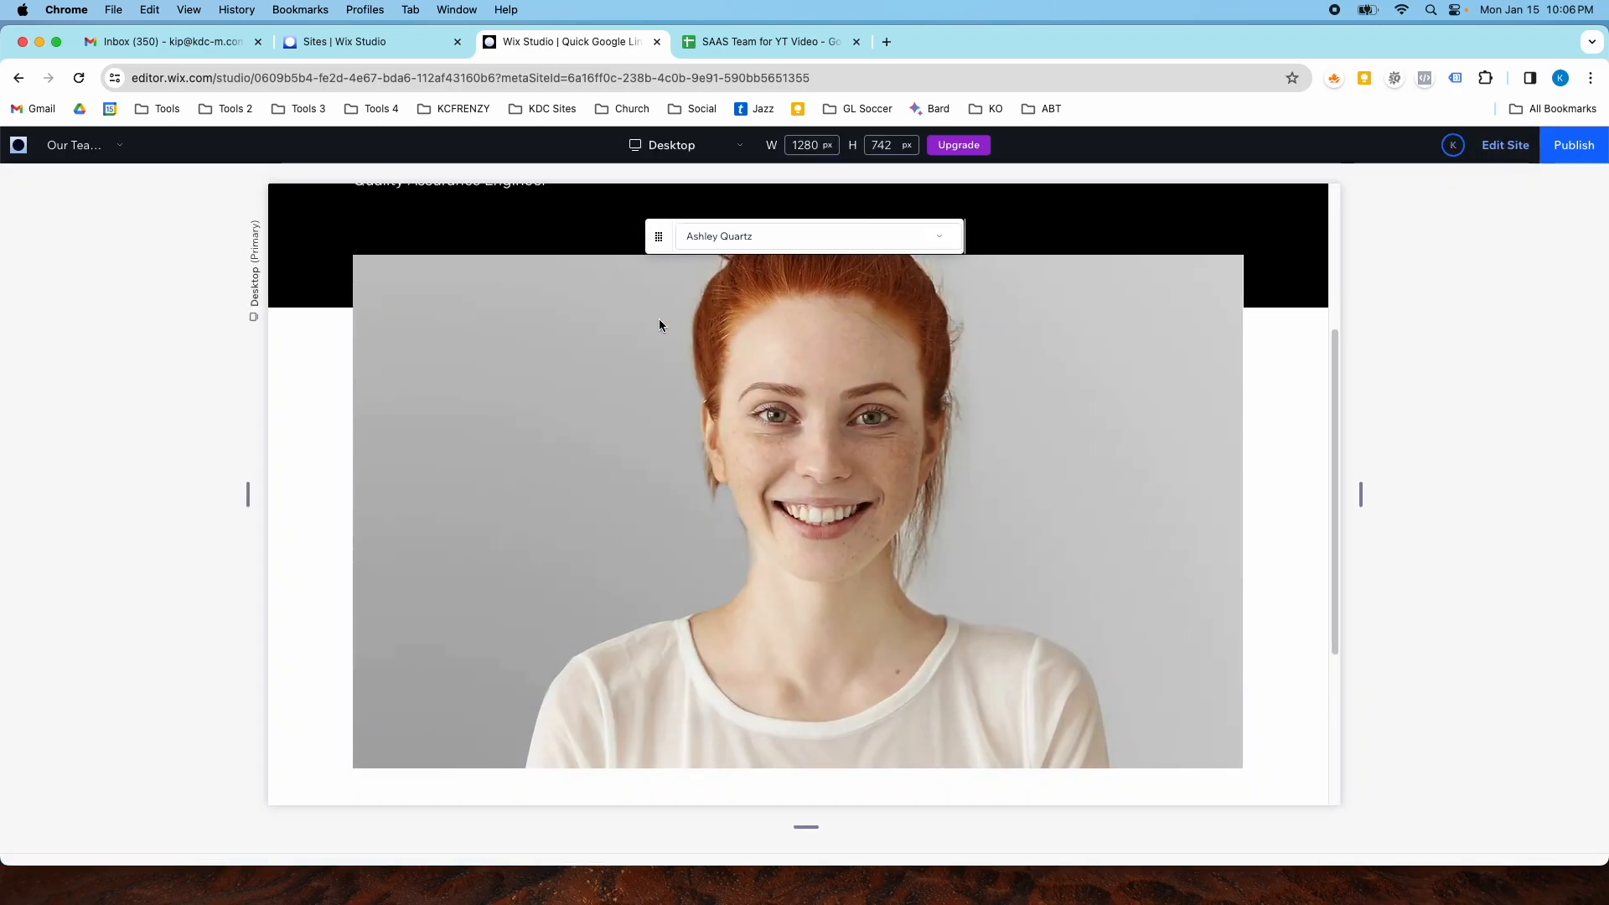
{"action": "scroll", "coordinate": [550, 349], "scroll_direction": "up", "scroll_amount": 1}
{"action": "scroll", "coordinate": [501, 350], "scroll_direction": "up", "scroll_amount": 5}
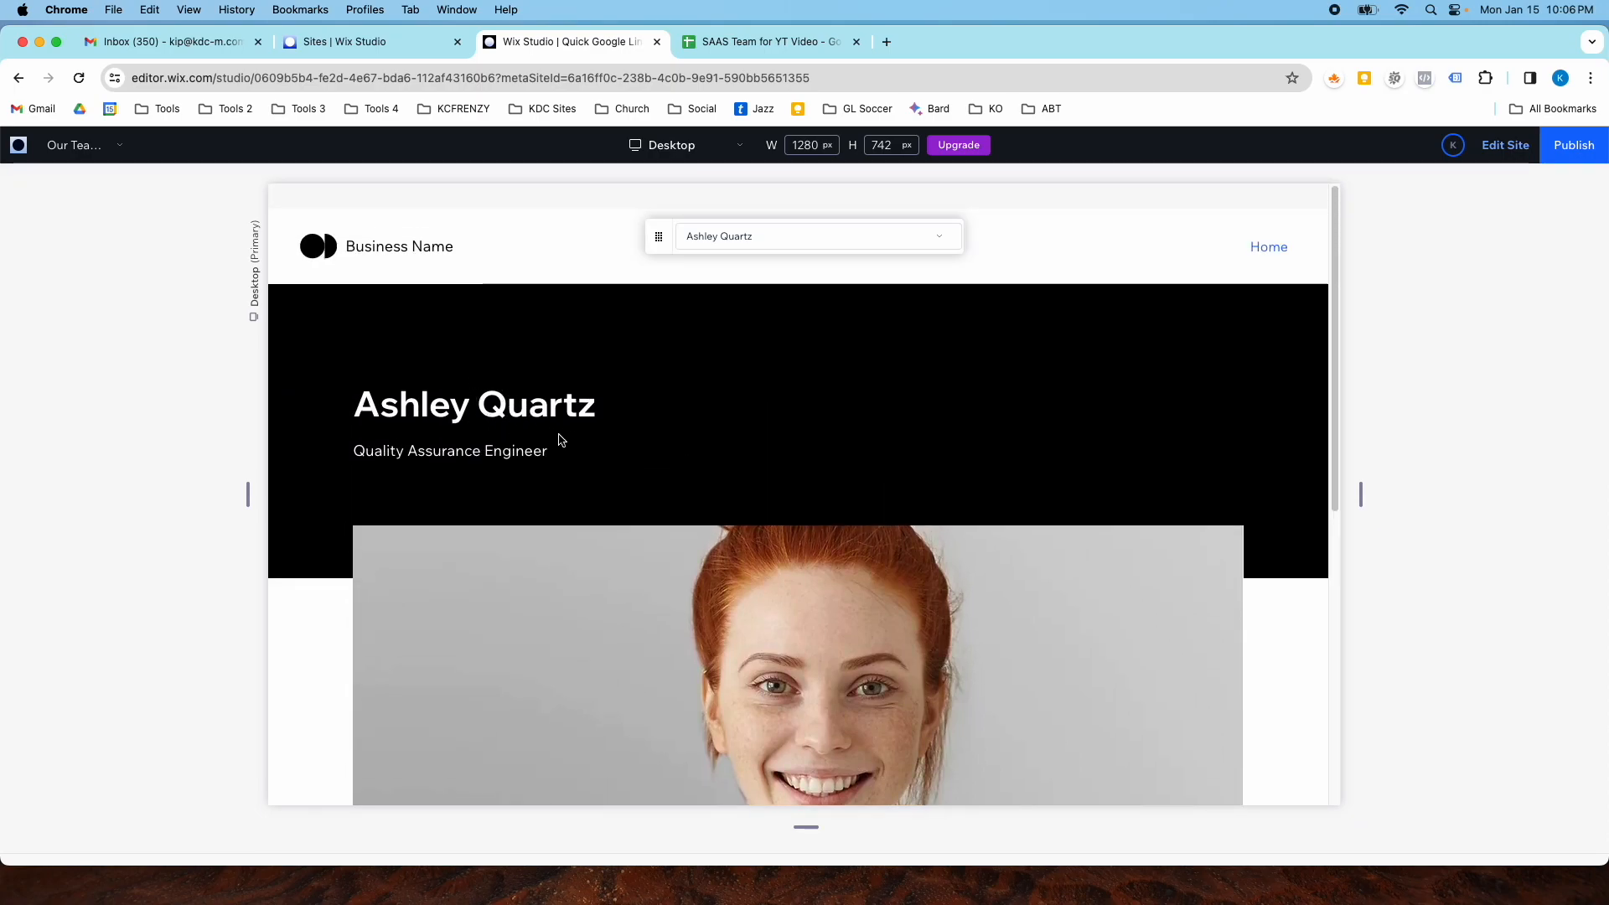
{"action": "left_click", "coordinate": [1265, 248]}
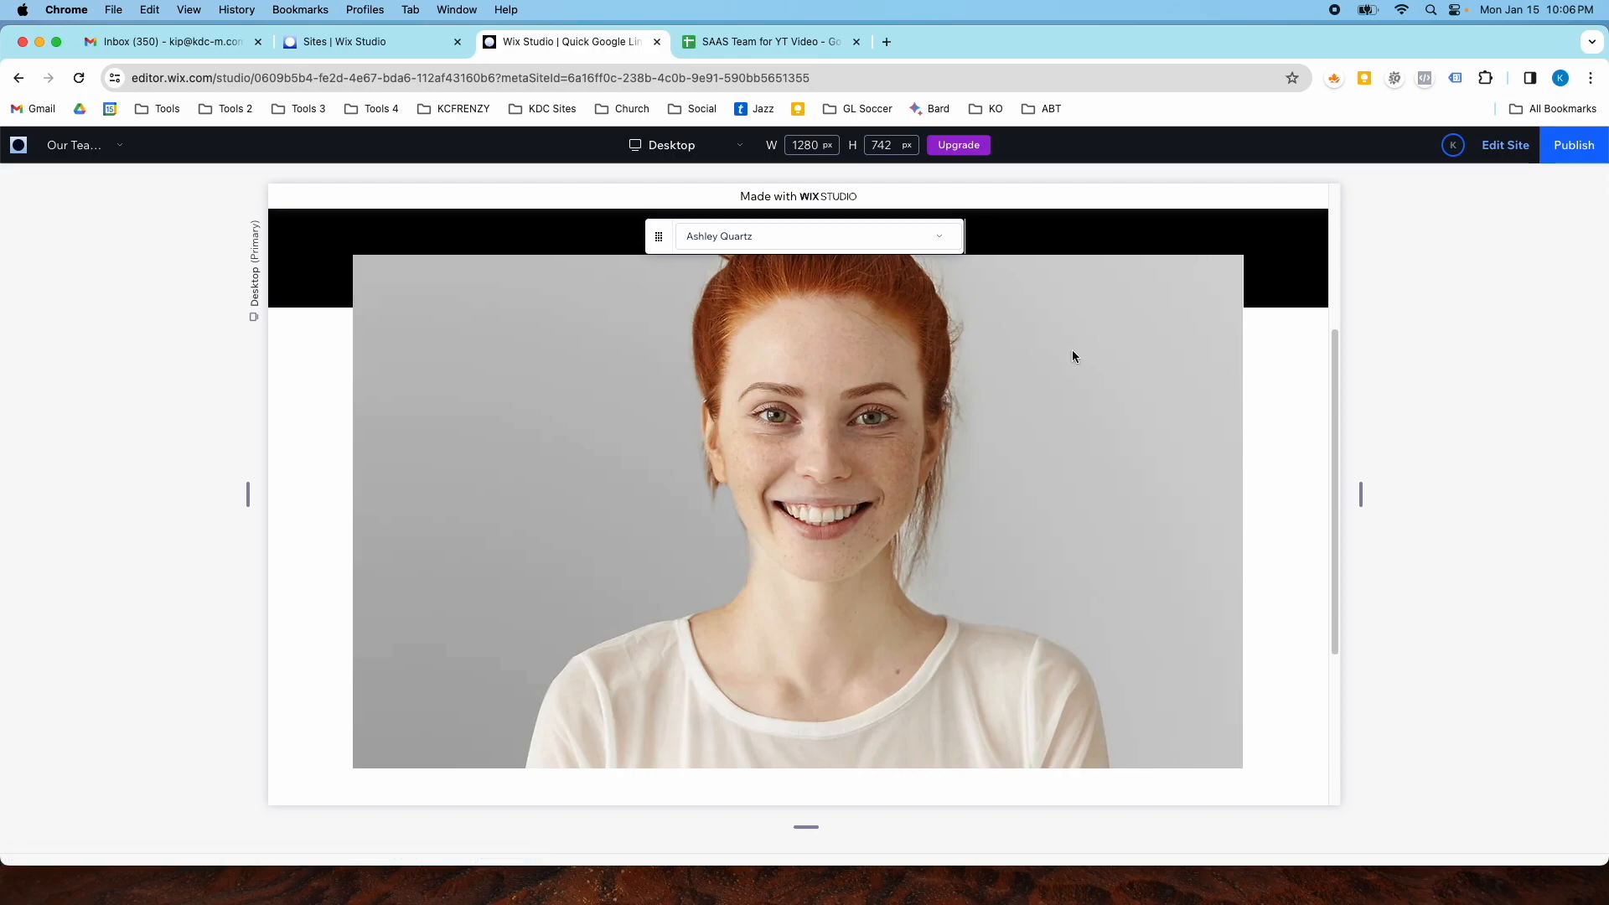
{"action": "scroll", "coordinate": [953, 485], "scroll_direction": "down", "scroll_amount": 3}
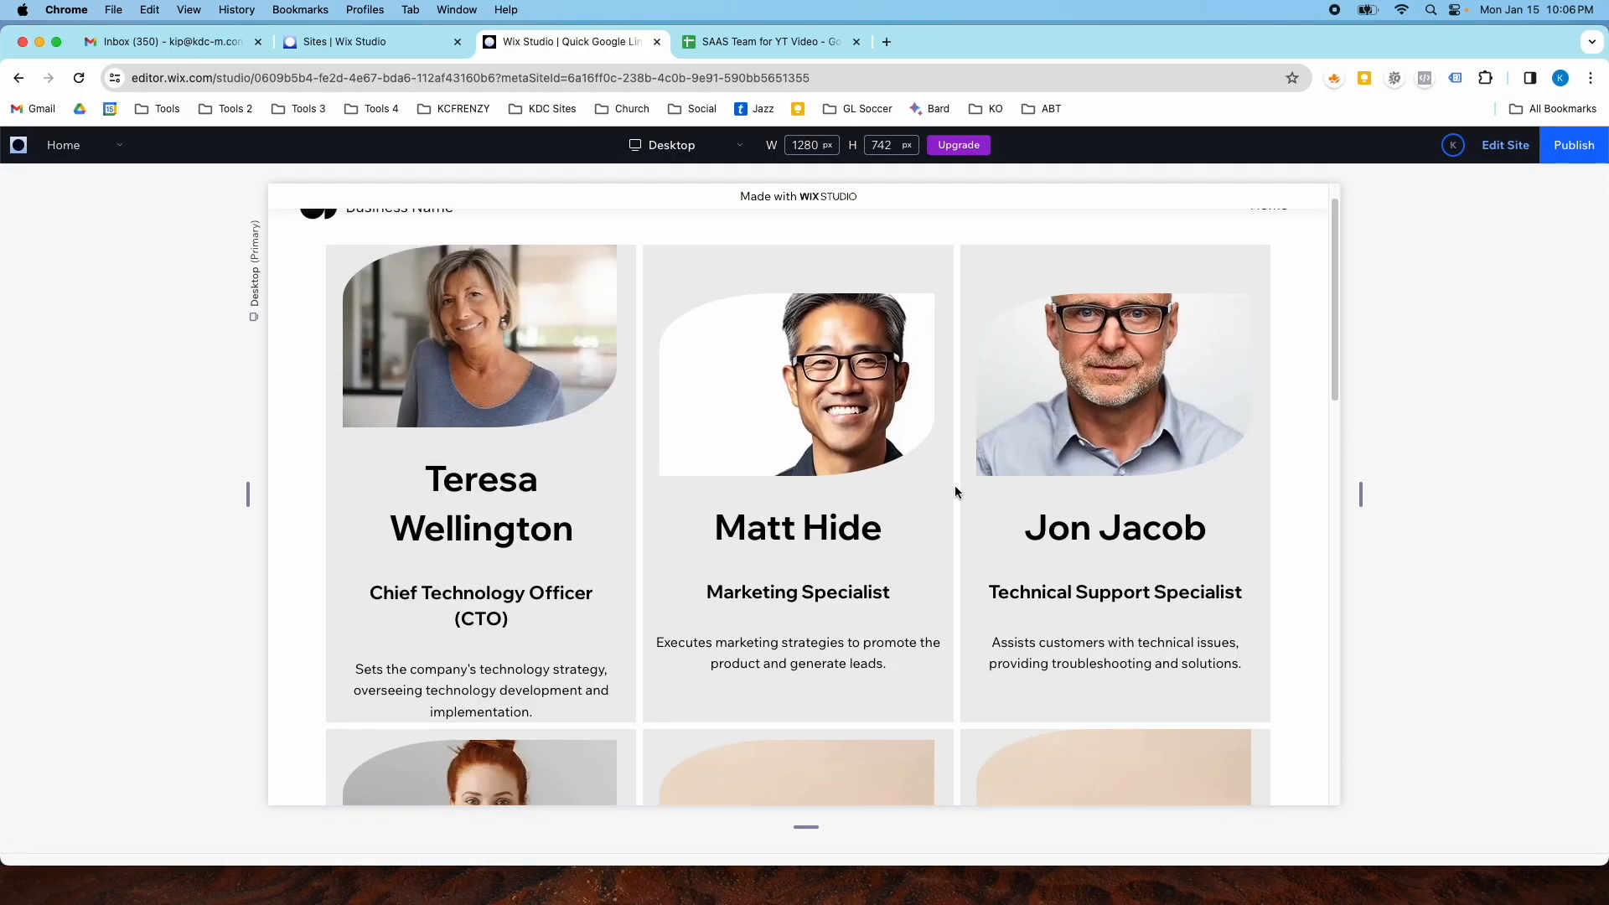
{"action": "scroll", "coordinate": [872, 466], "scroll_direction": "up", "scroll_amount": 1}
{"action": "scroll", "coordinate": [832, 460], "scroll_direction": "up", "scroll_amount": 1}
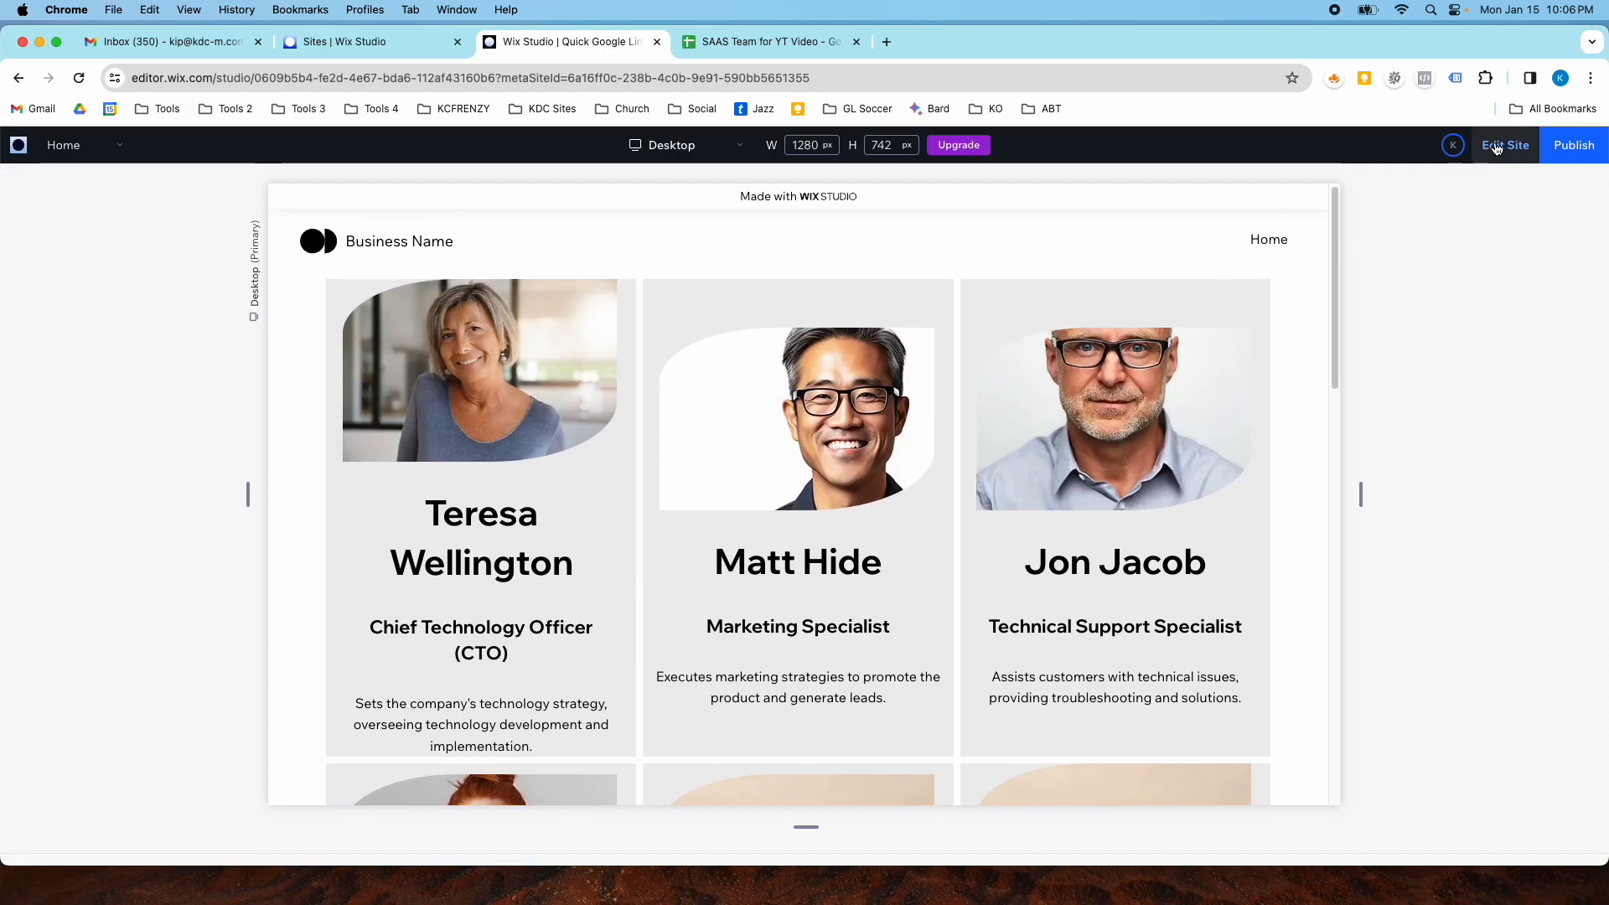
- Return to the editor and add a button below the description in the first repeater item
{"action": "left_click", "coordinate": [1498, 145]}
{"action": "scroll", "coordinate": [712, 402], "scroll_direction": "down", "scroll_amount": 3}
{"action": "scroll", "coordinate": [711, 403], "scroll_direction": "up", "scroll_amount": 1}
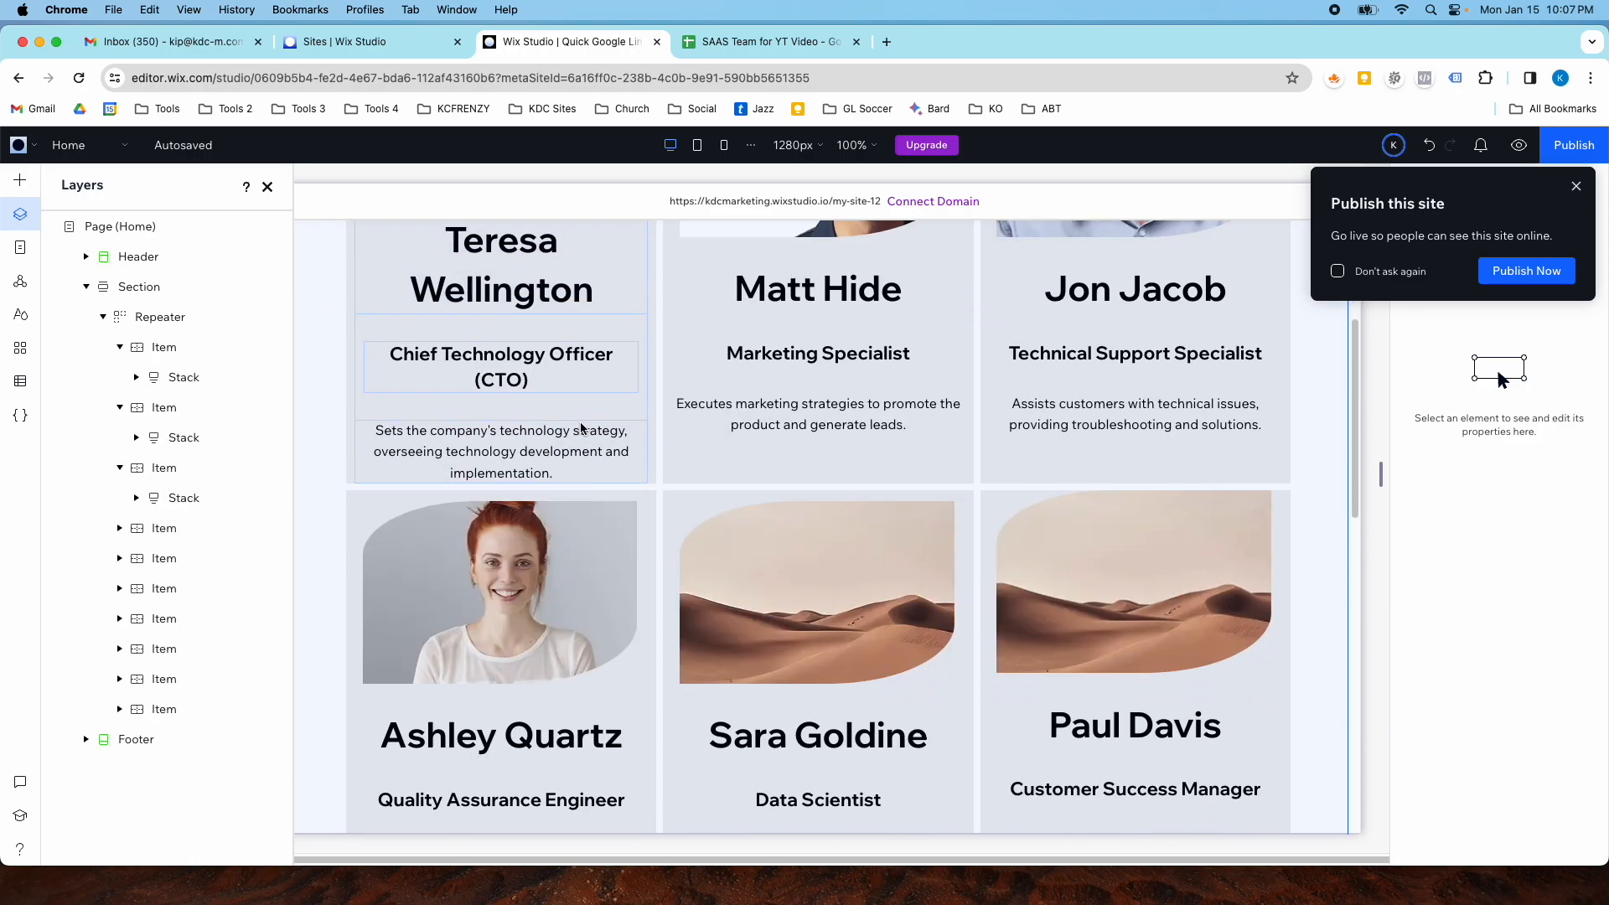
{"action": "left_click", "coordinate": [780, 473]}
{"action": "left_click", "coordinate": [780, 472]}
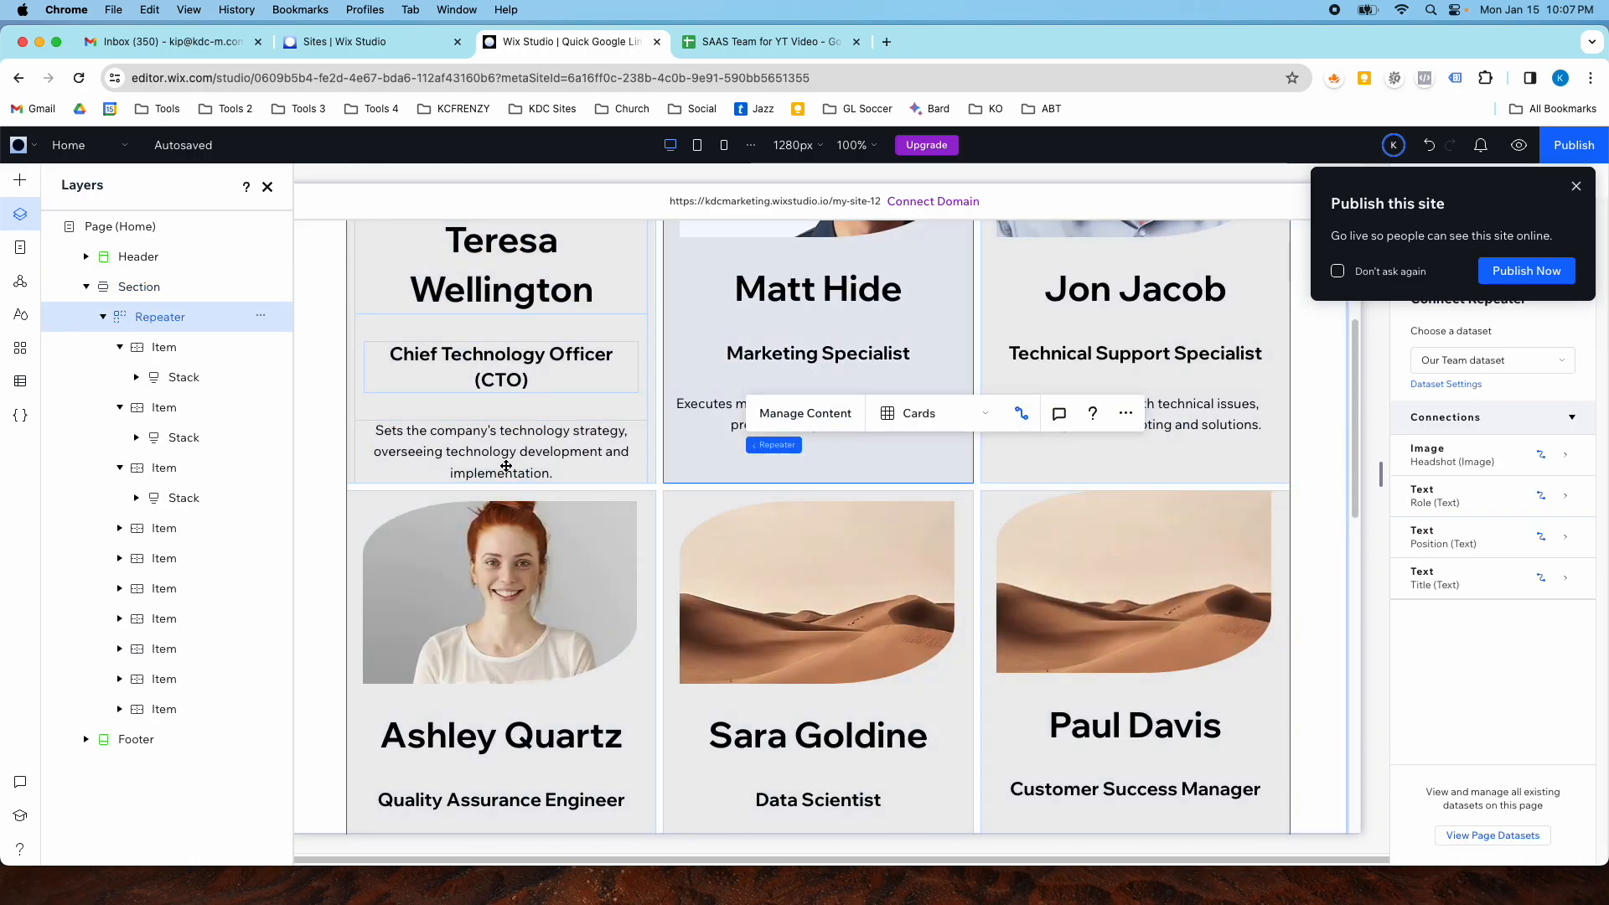
{"action": "left_click", "coordinate": [352, 285]}
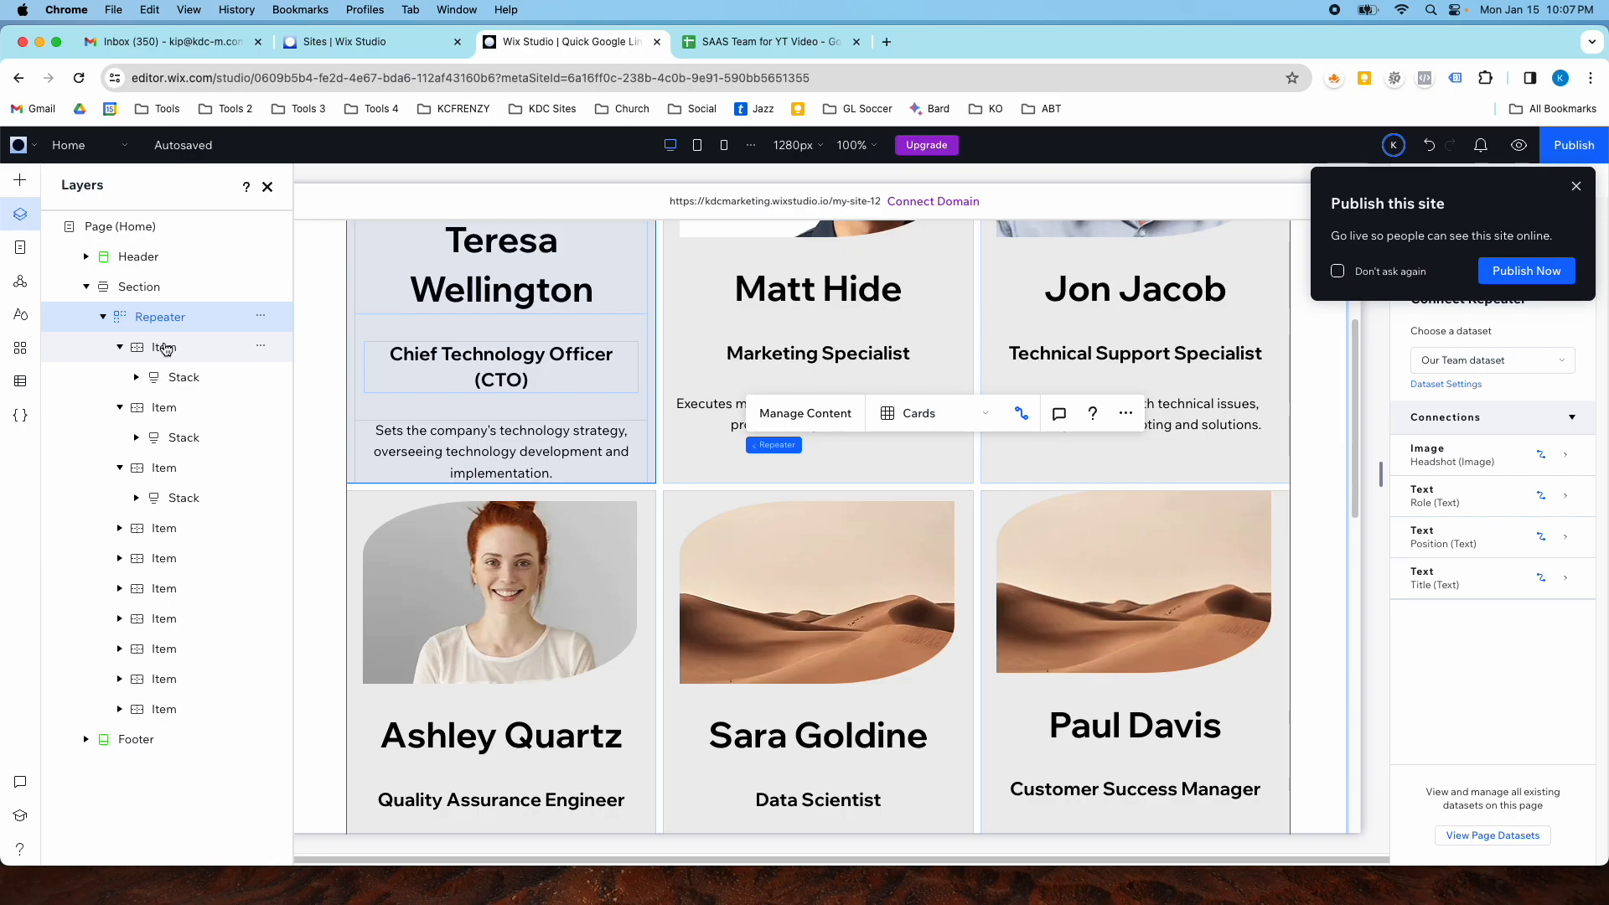
{"action": "scroll", "coordinate": [468, 754], "scroll_direction": "up", "scroll_amount": 3}
{"action": "scroll", "coordinate": [468, 754], "scroll_direction": "up", "scroll_amount": 1}
{"action": "left_click_drag", "start_coordinate": [502, 771], "coordinate": [491, 874]}
{"action": "scroll", "coordinate": [597, 701], "scroll_direction": "down", "scroll_amount": 5}
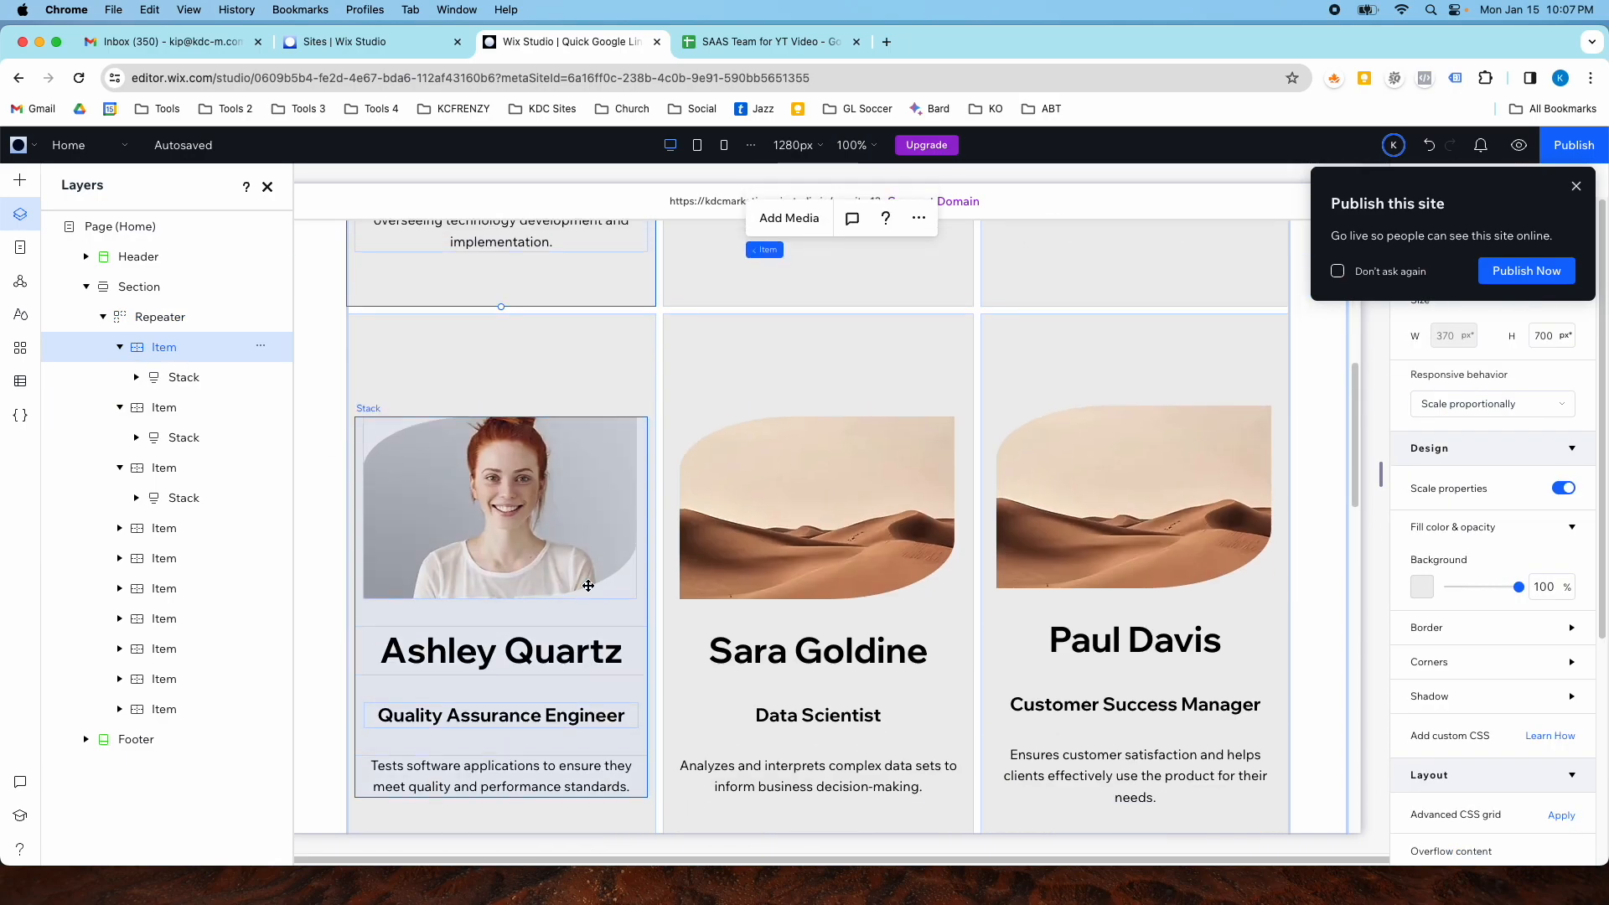
{"action": "scroll", "coordinate": [590, 536], "scroll_direction": "up", "scroll_amount": 4}
{"action": "left_click", "coordinate": [19, 181]}
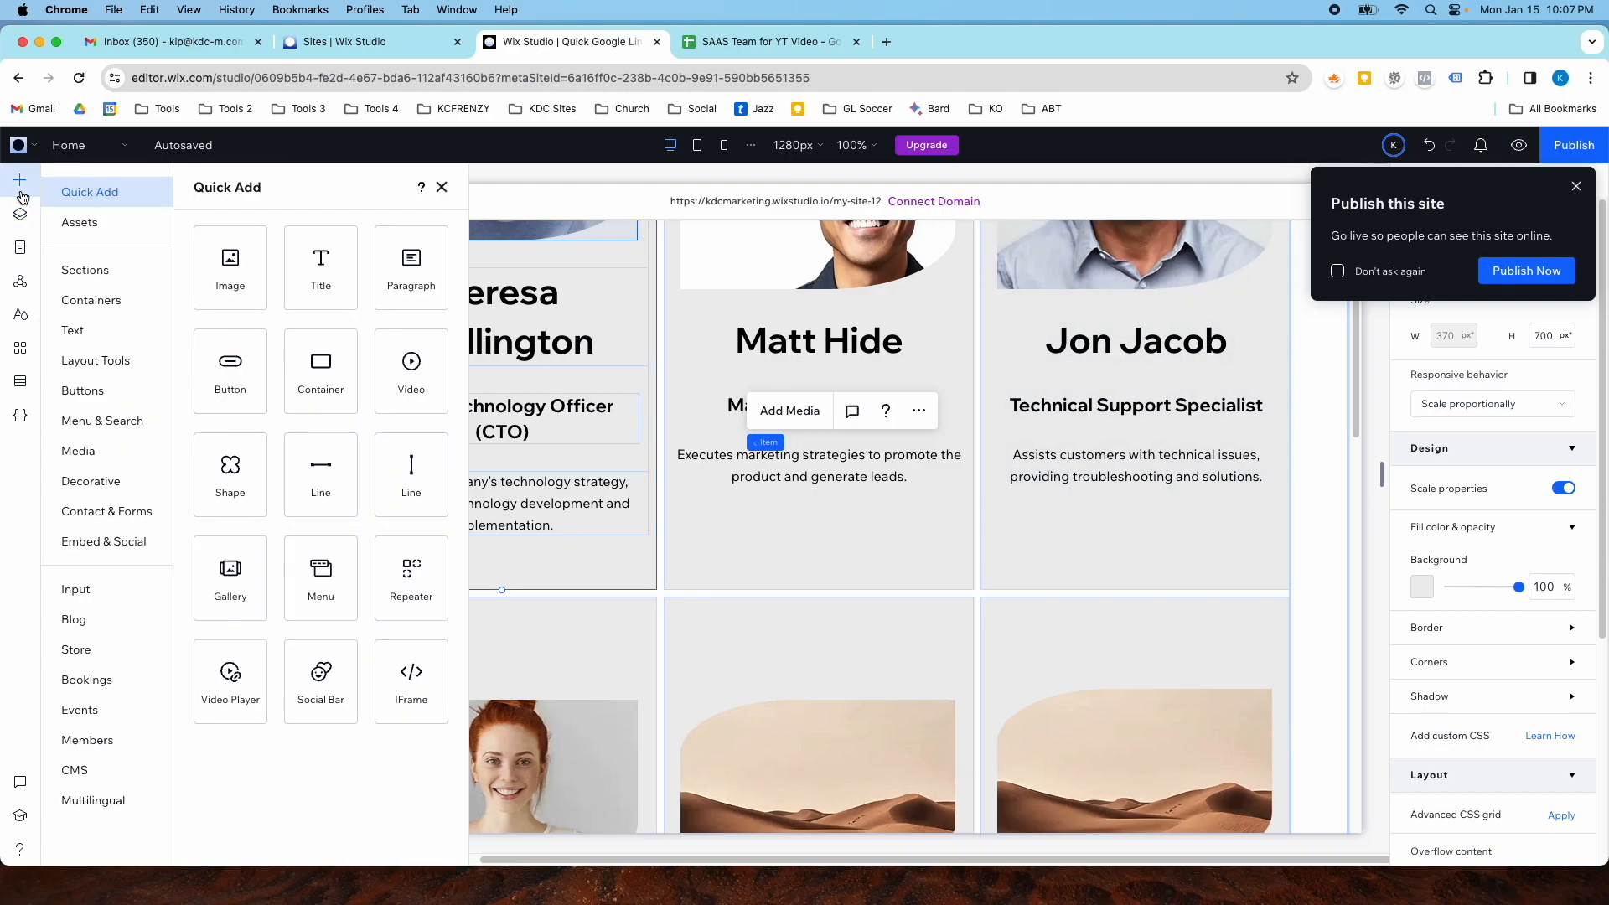
{"action": "left_click_drag", "start_coordinate": [410, 469], "coordinate": [501, 564]}
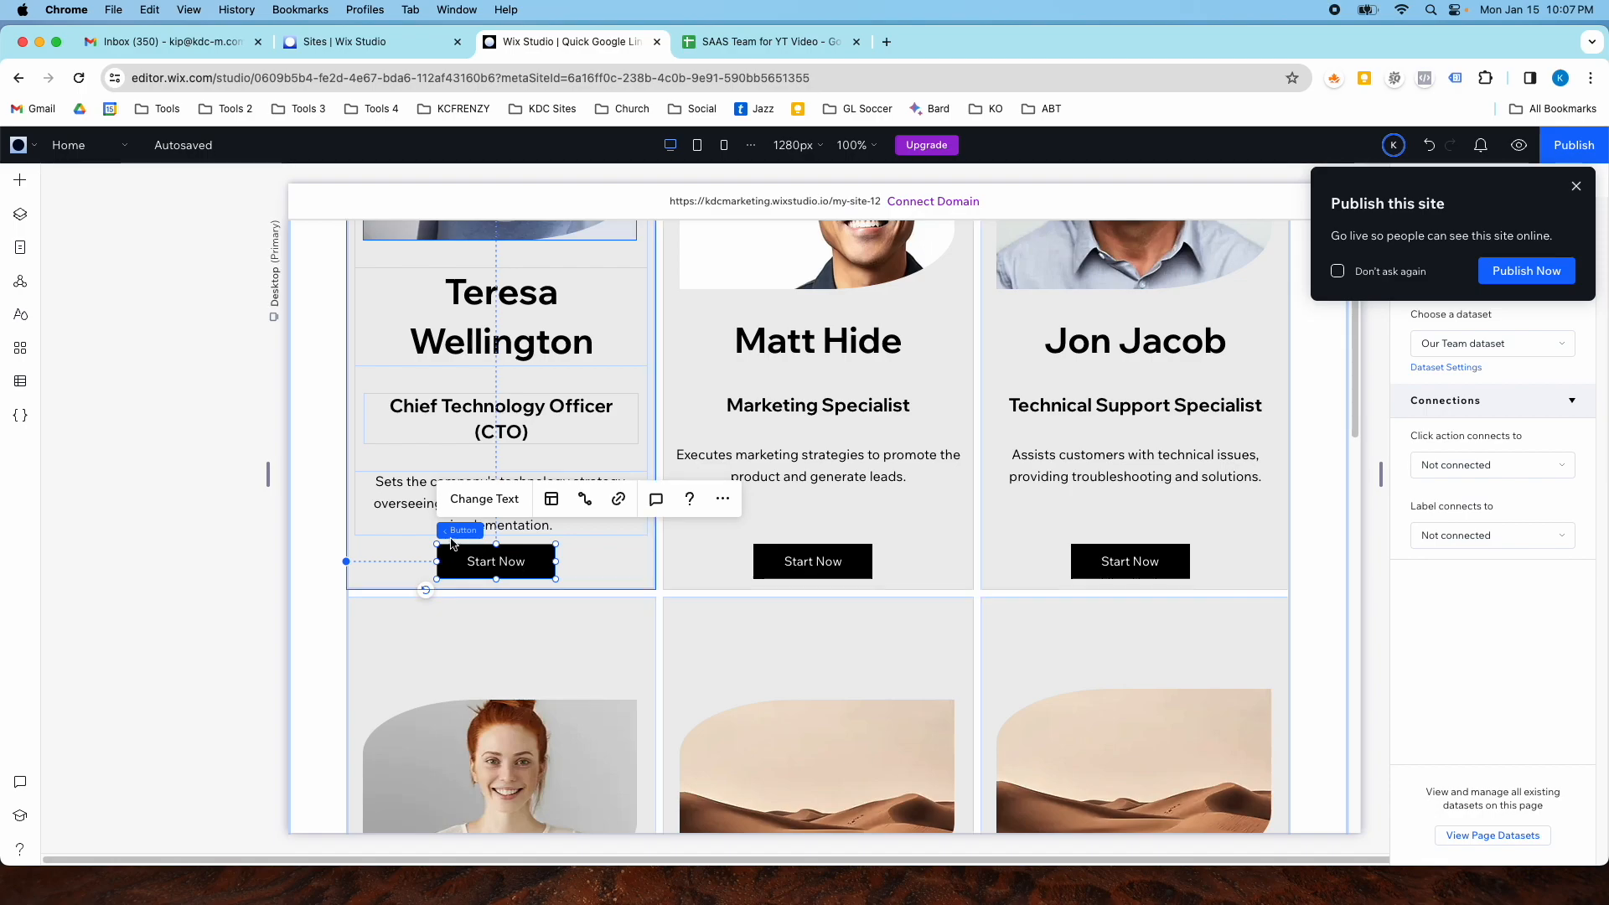
- Add the button to the member card's stack and set the stack's item spacing to 32 px
{"action": "left_click", "coordinate": [410, 476], "text": "shift"}
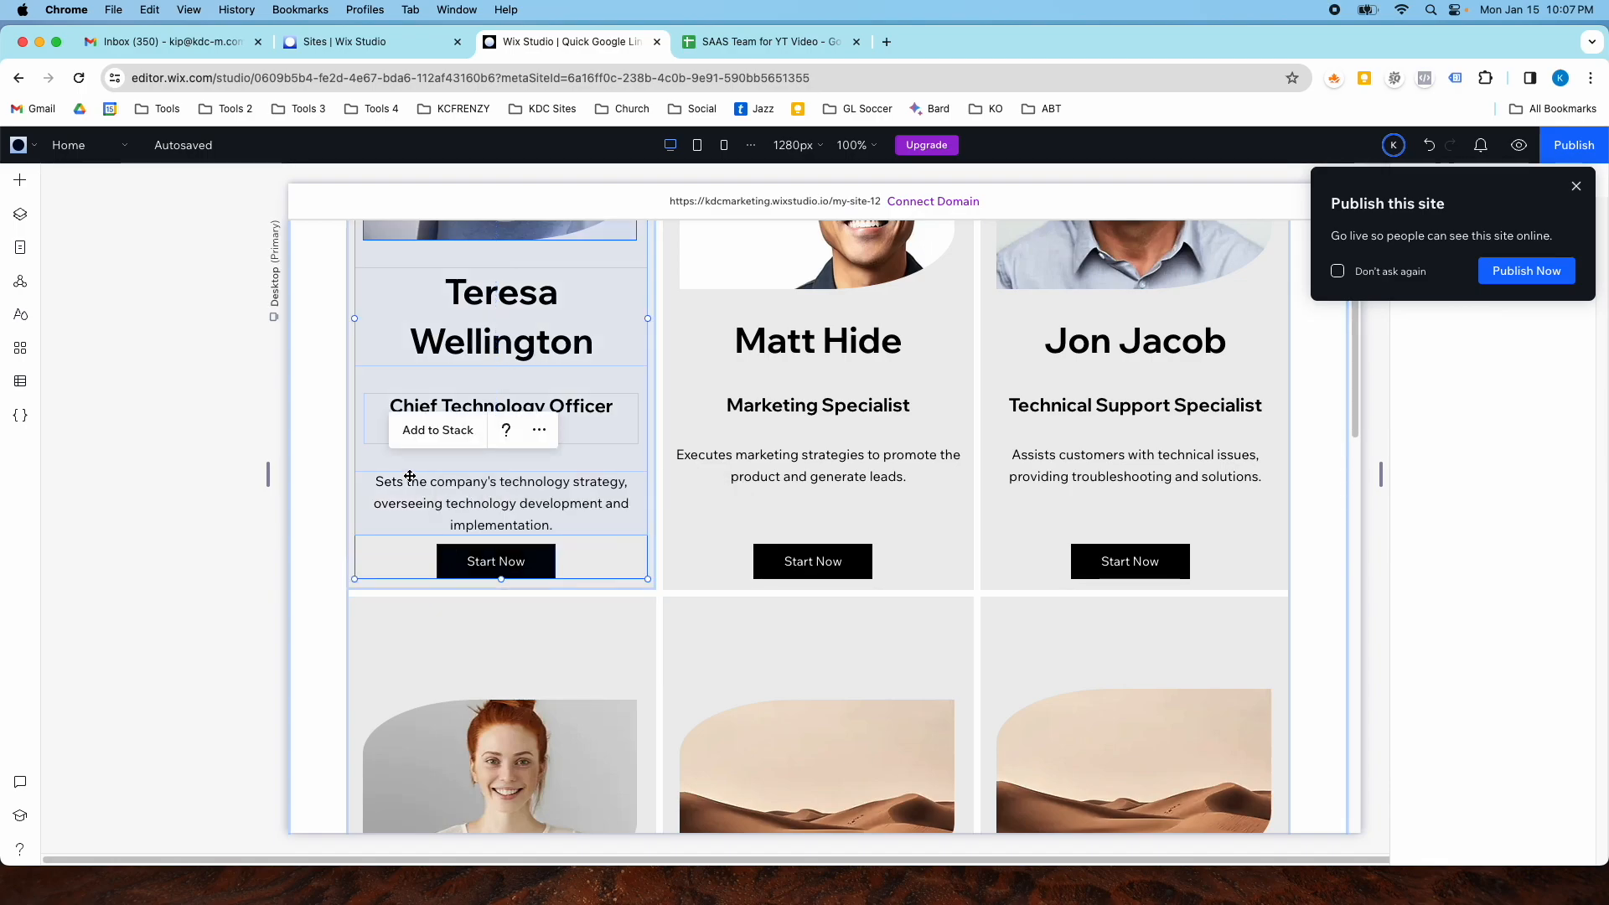
{"action": "left_click", "coordinate": [434, 431]}
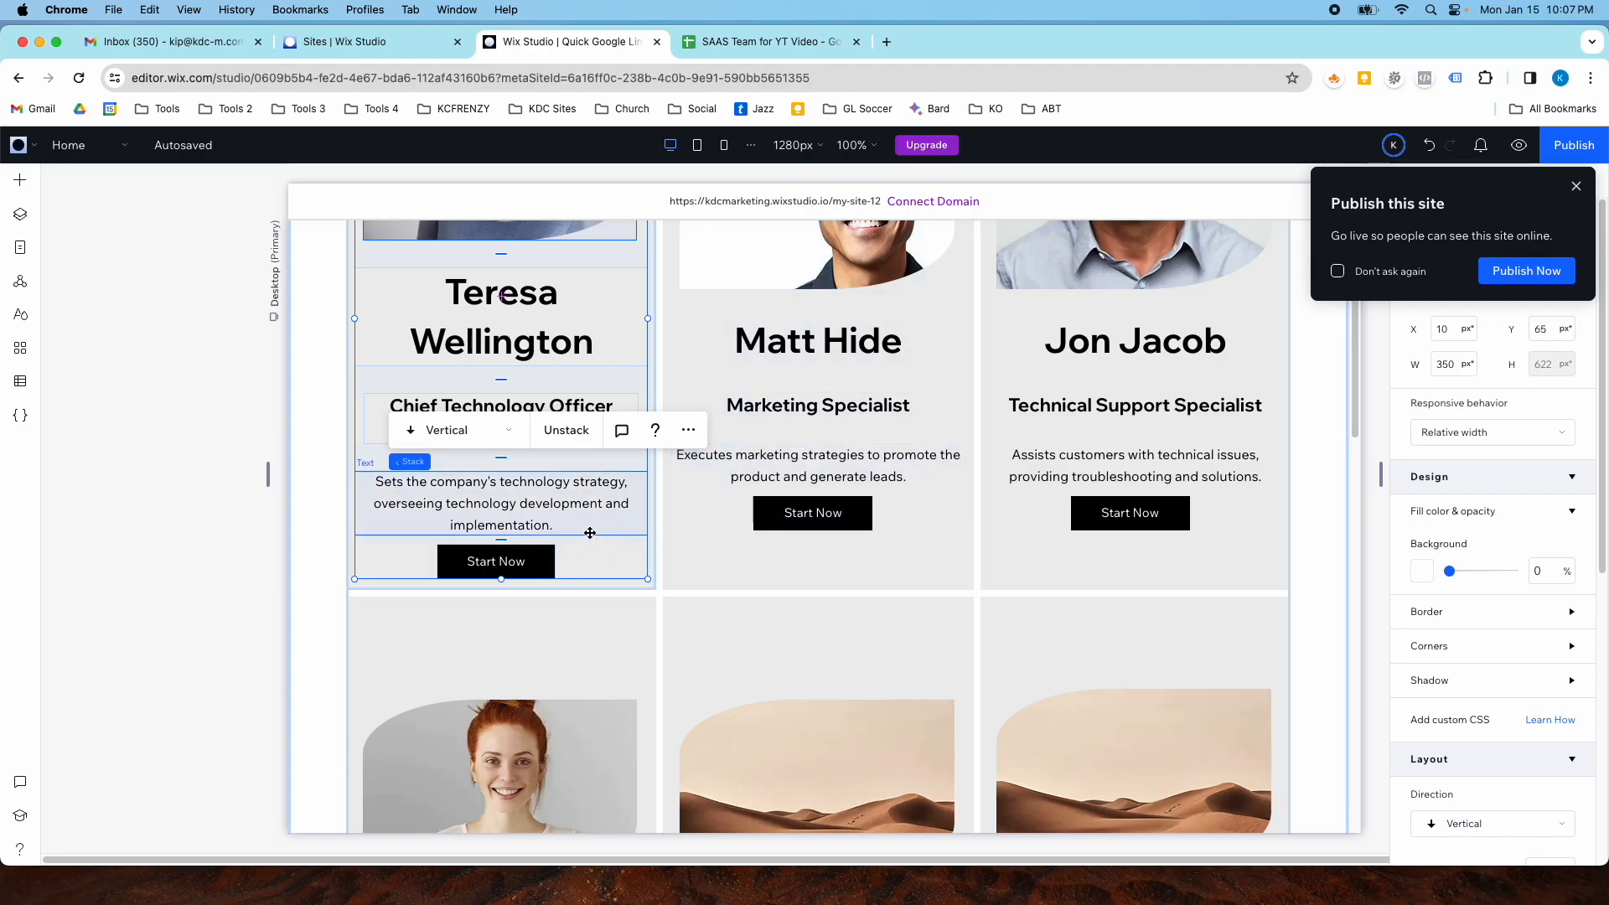
{"action": "scroll", "coordinate": [1478, 602], "scroll_direction": "down", "scroll_amount": 3}
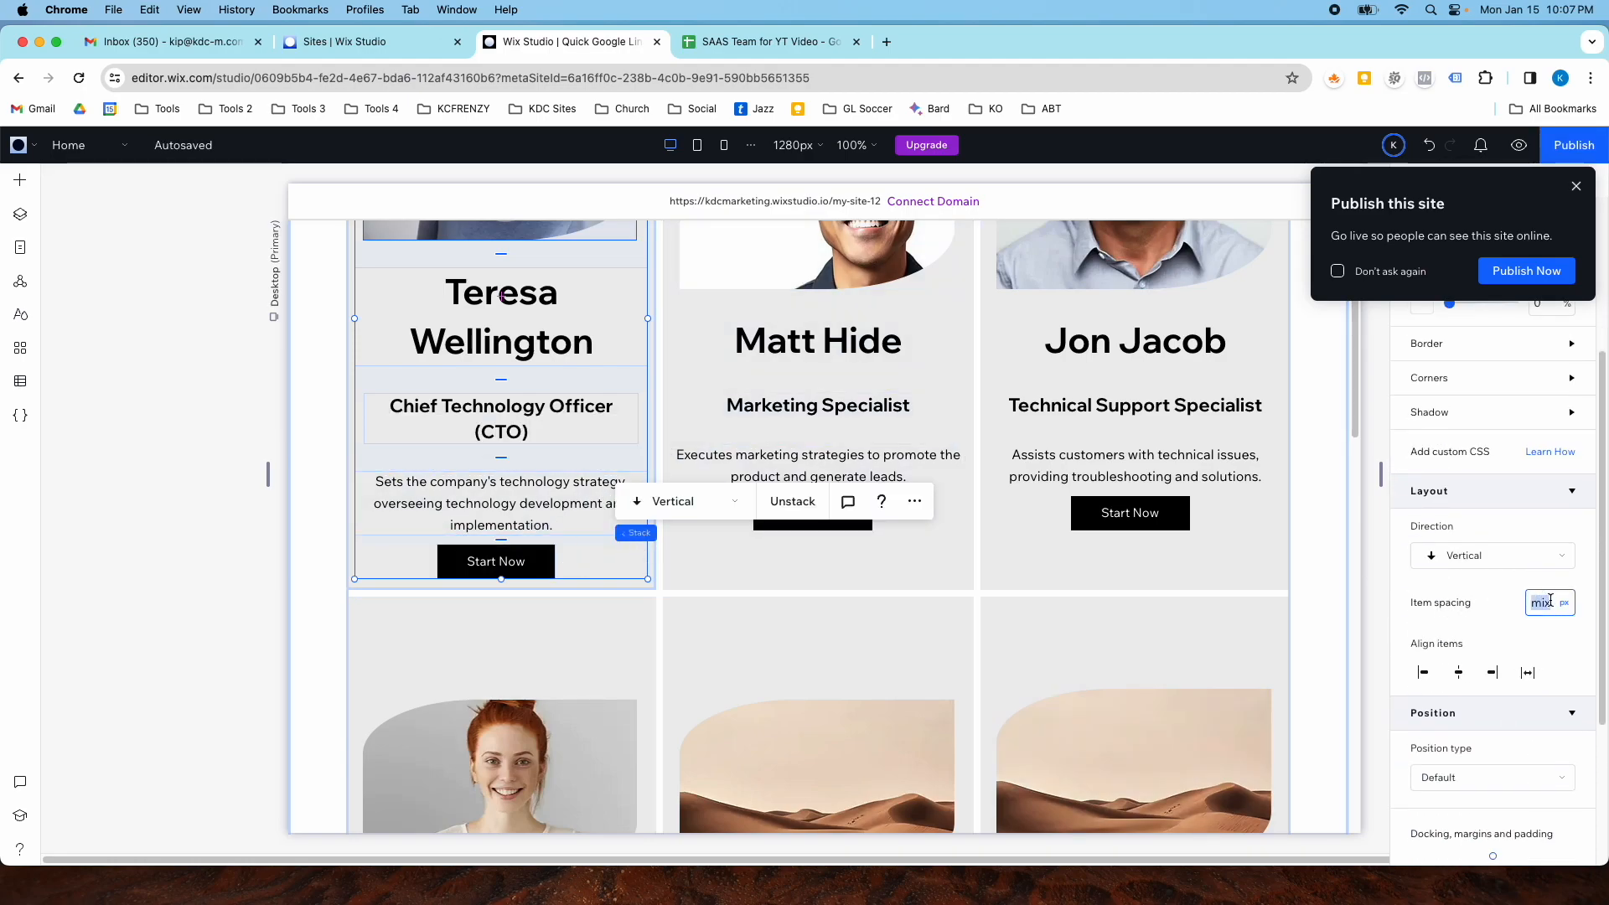
{"action": "type", "text": "32"}
{"action": "key", "text": "Return"}
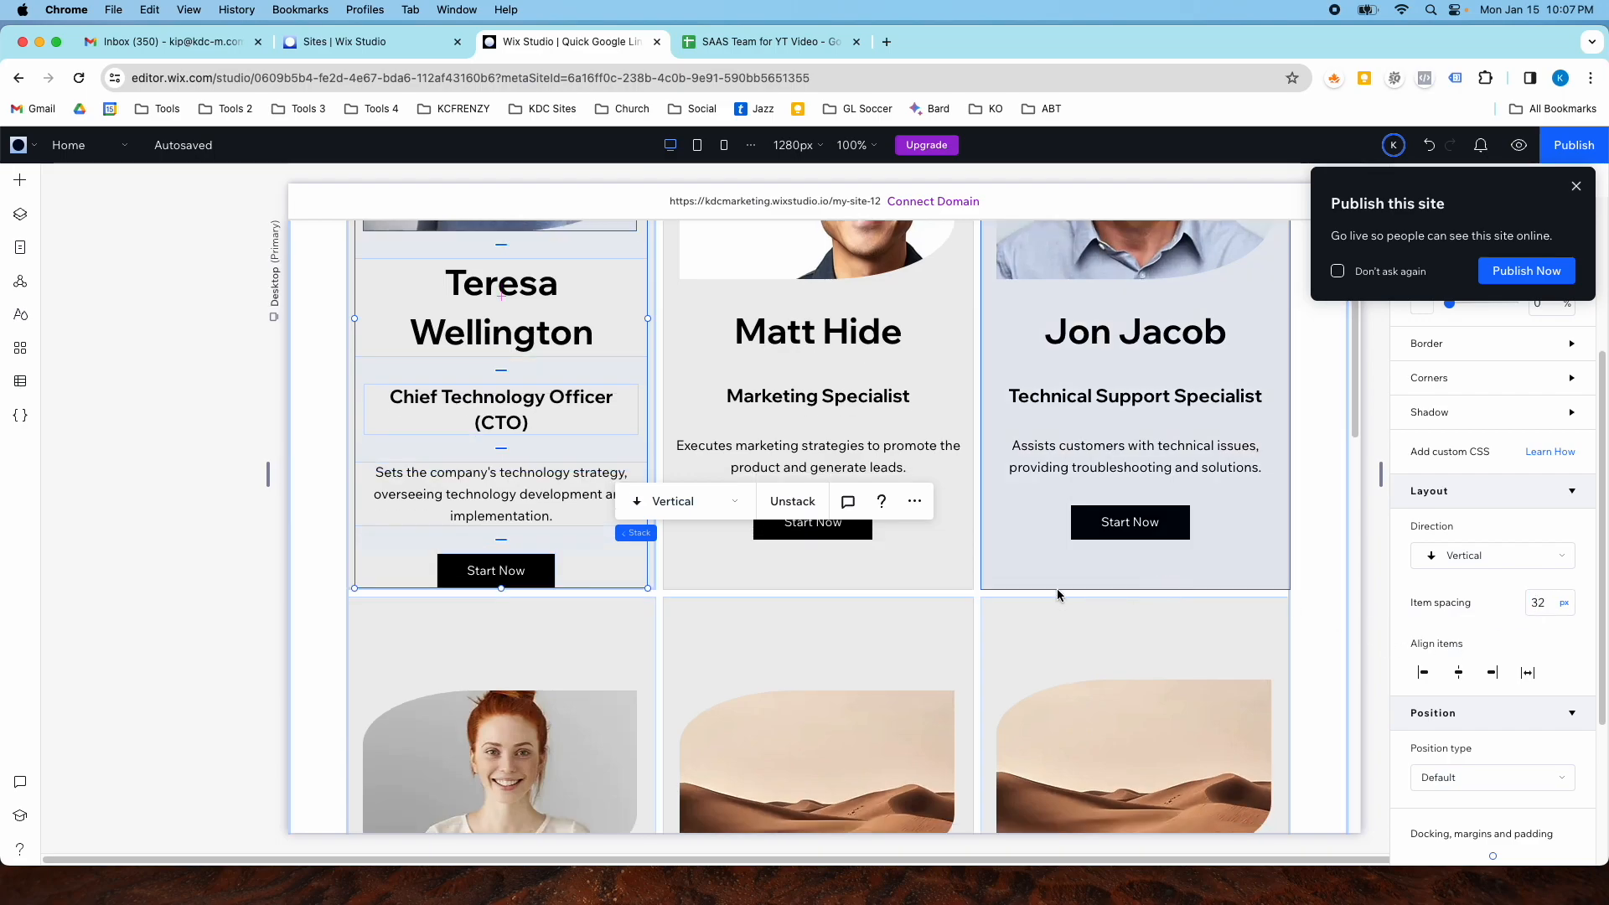
- Dismiss the publish prompt and center the stack vertically within the repeater item
{"action": "scroll", "coordinate": [587, 424], "scroll_direction": "up", "scroll_amount": 2}
{"action": "scroll", "coordinate": [588, 423], "scroll_direction": "up", "scroll_amount": 1}
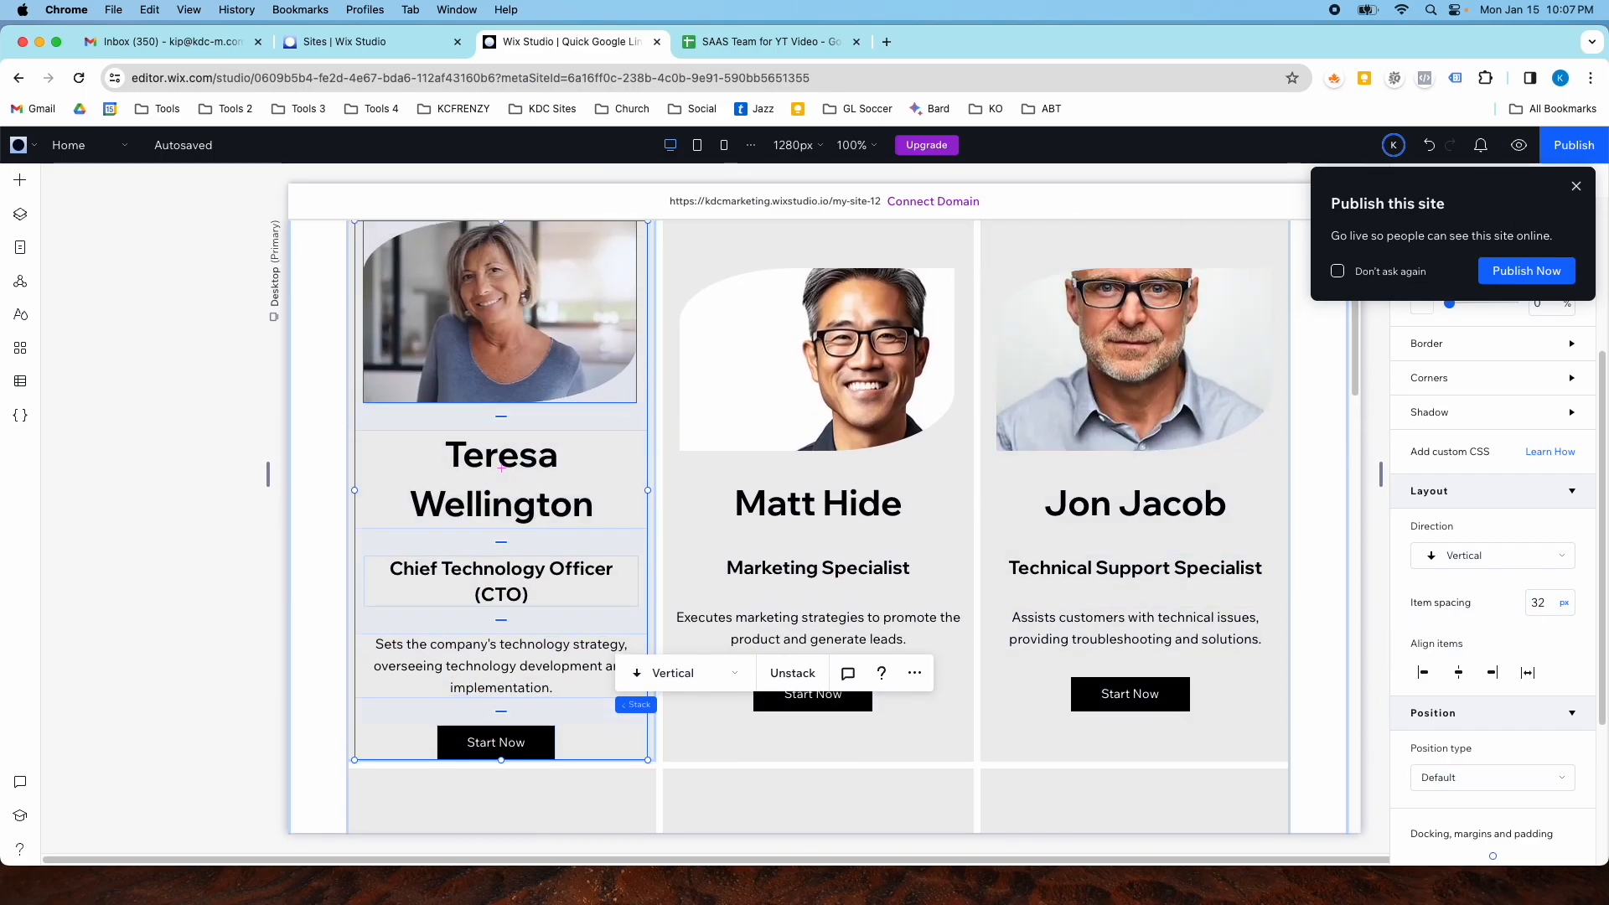
{"action": "left_click", "coordinate": [1573, 190]}
{"action": "scroll", "coordinate": [1423, 277], "scroll_direction": "up", "scroll_amount": 3}
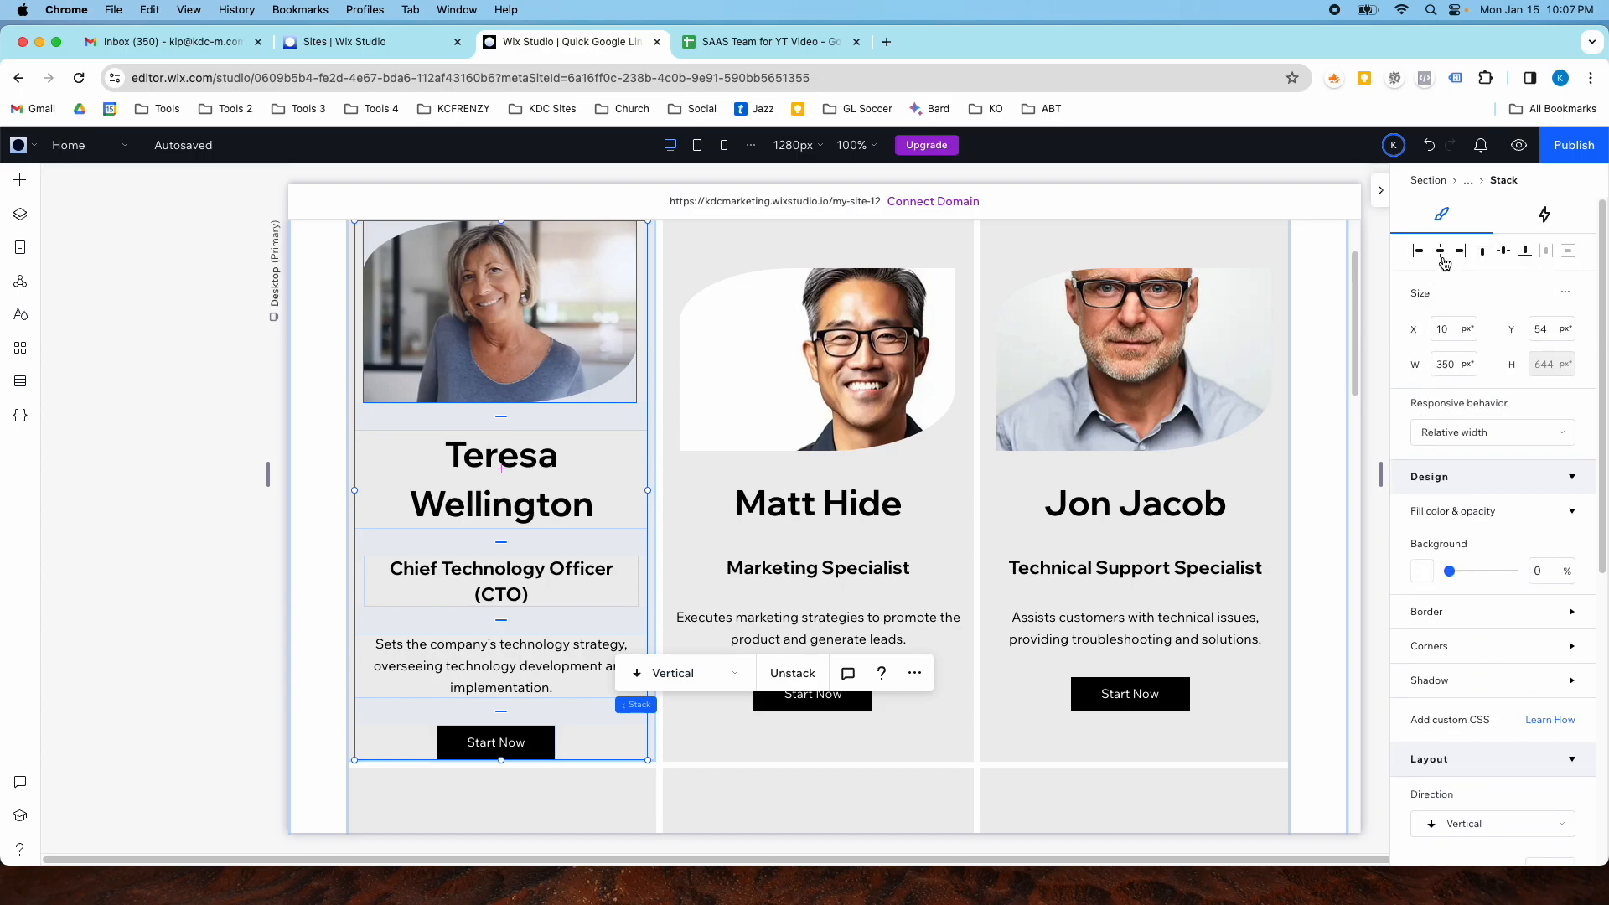
{"action": "left_click", "coordinate": [1502, 255]}
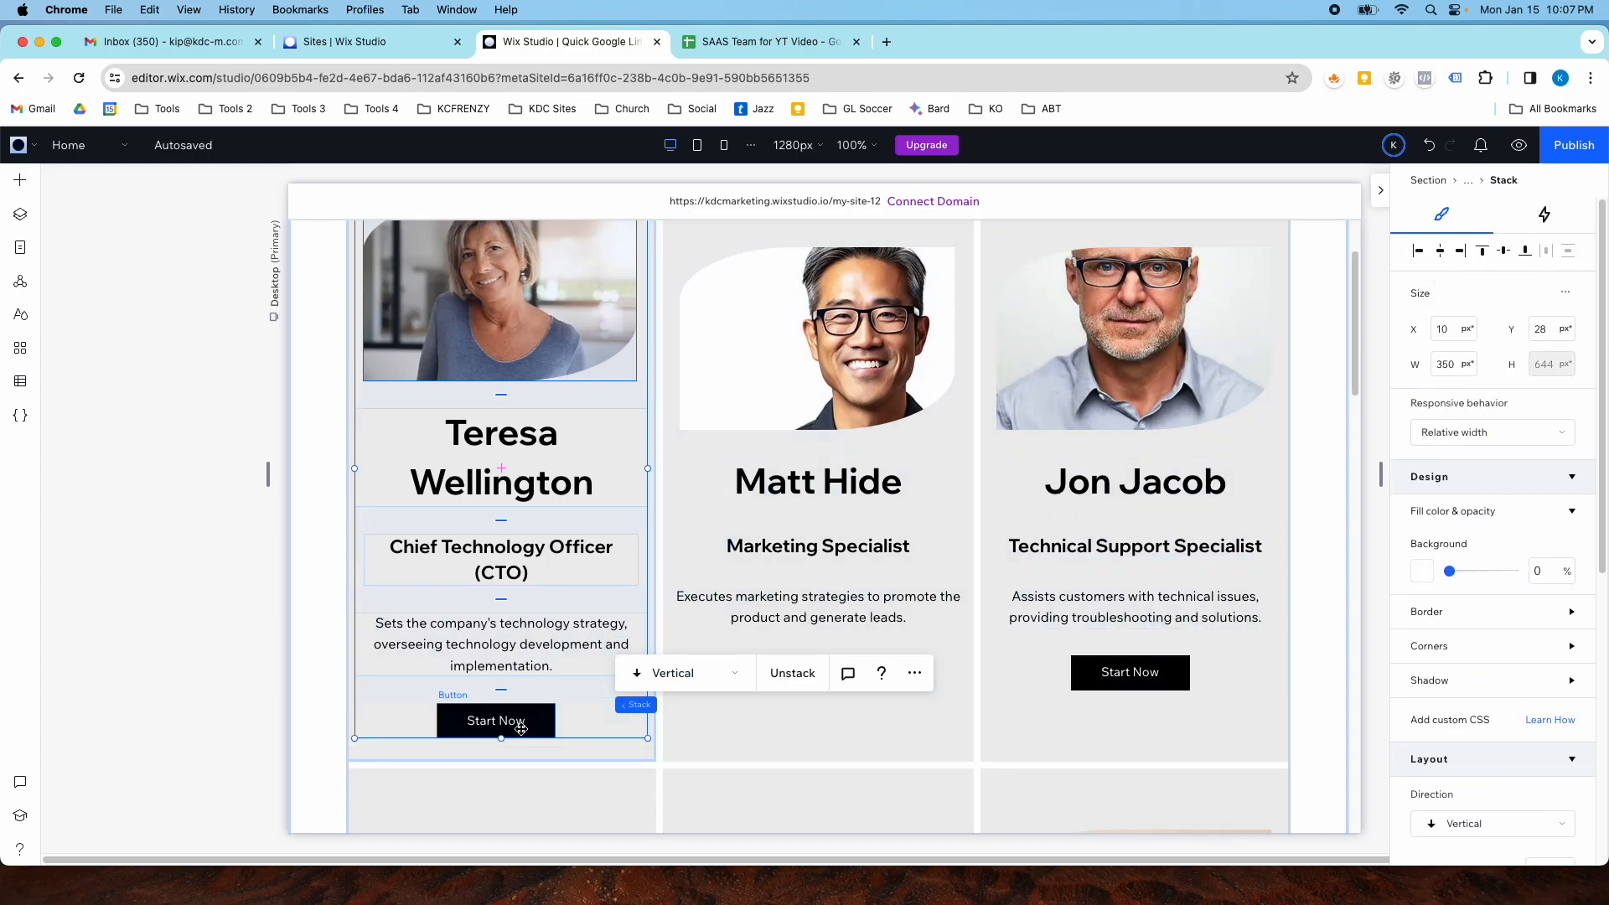
- Connect the button's click action to the Our Team (Title) page and change its label to Learn More
{"action": "left_click", "coordinate": [521, 730]}
{"action": "left_click", "coordinate": [1481, 466]}
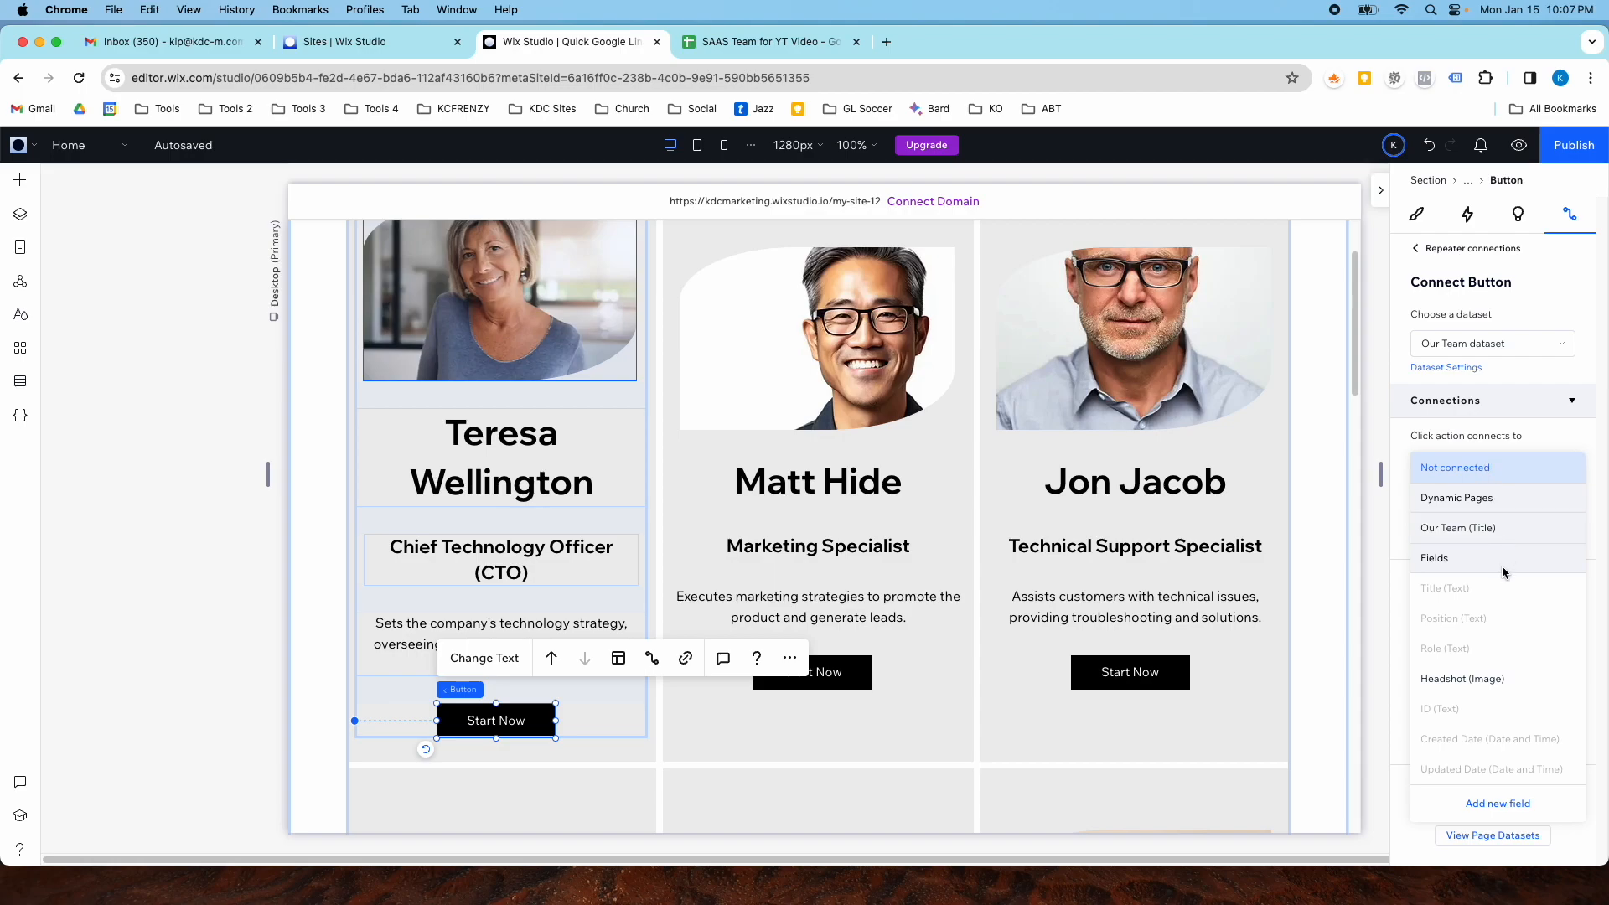
{"action": "left_click", "coordinate": [1546, 448]}
{"action": "left_click", "coordinate": [1532, 466]}
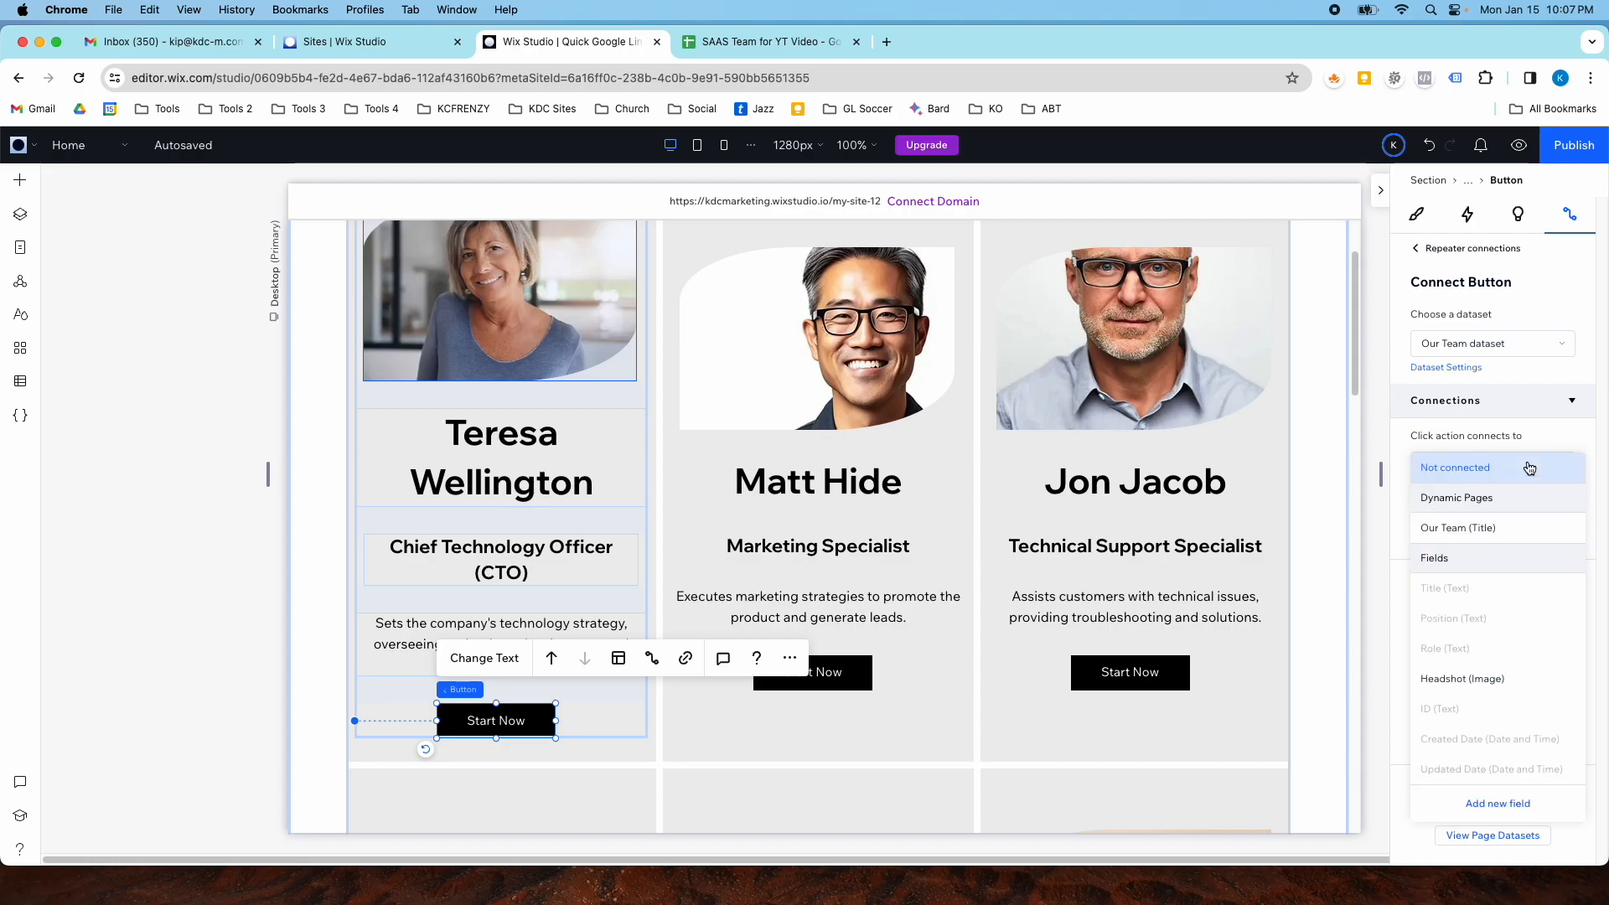
{"action": "left_click", "coordinate": [1490, 530]}
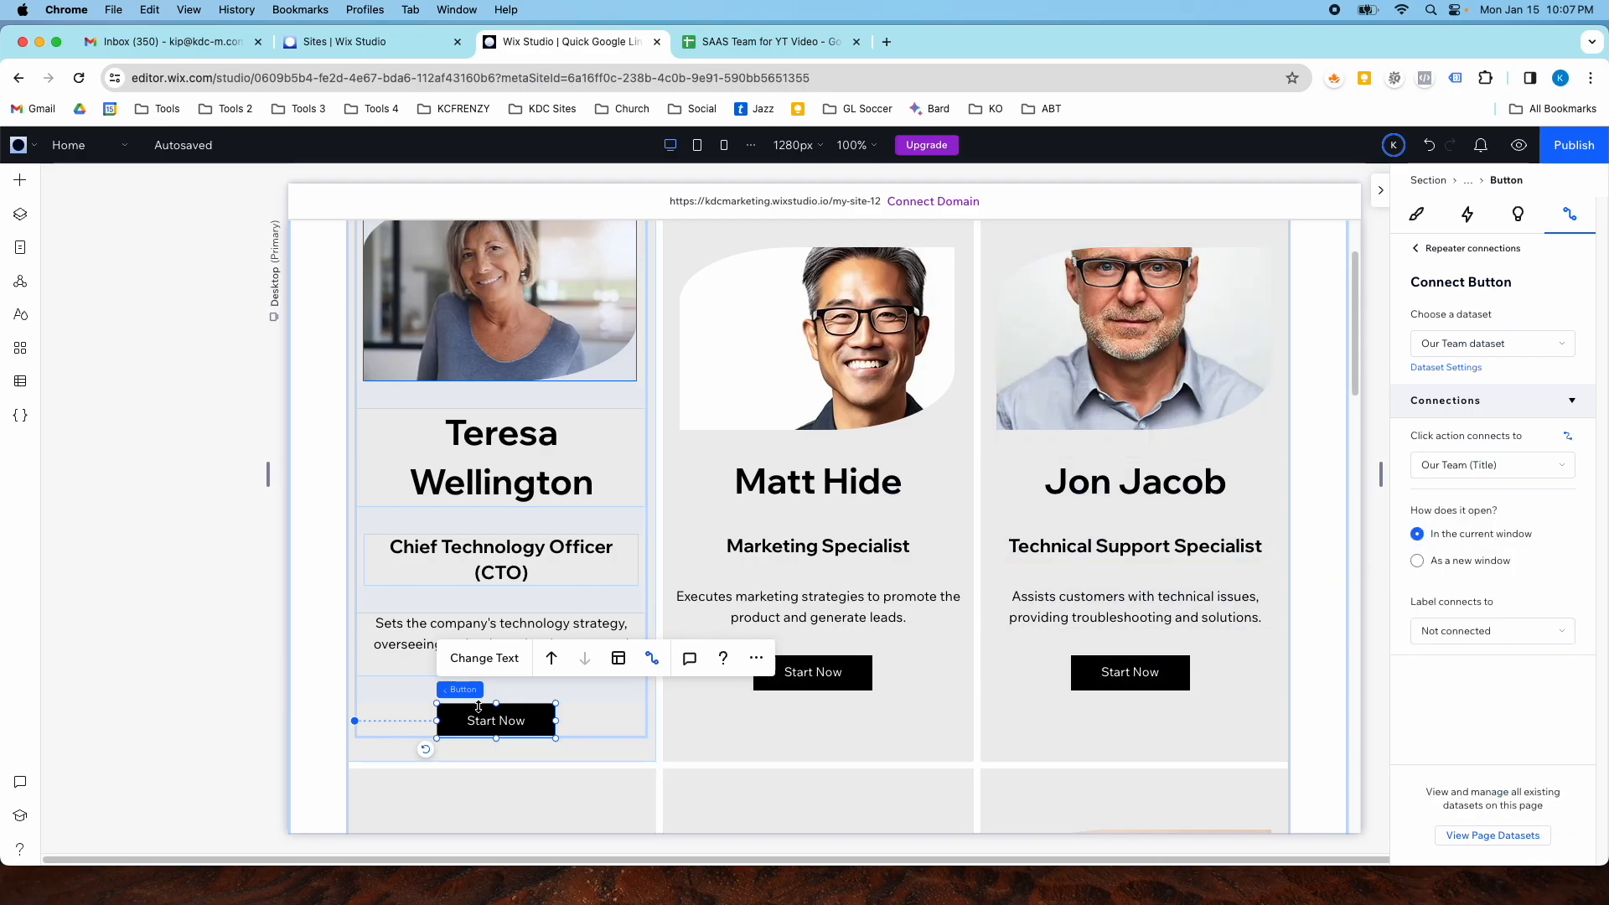
{"action": "left_click", "coordinate": [487, 658]}
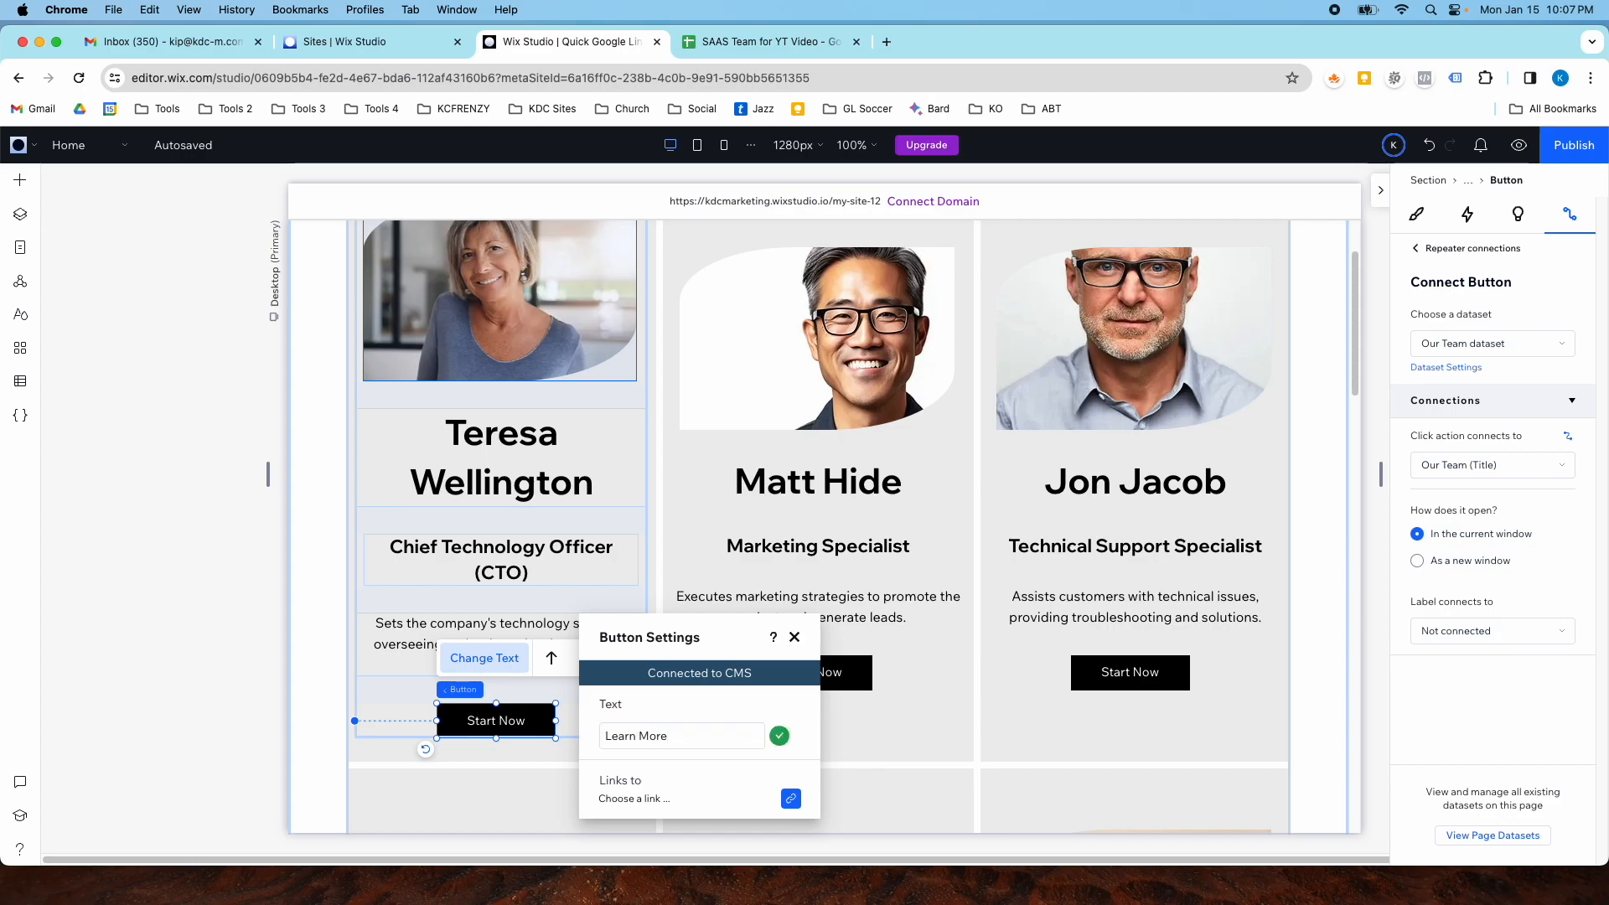
{"action": "left_click", "coordinate": [795, 637]}
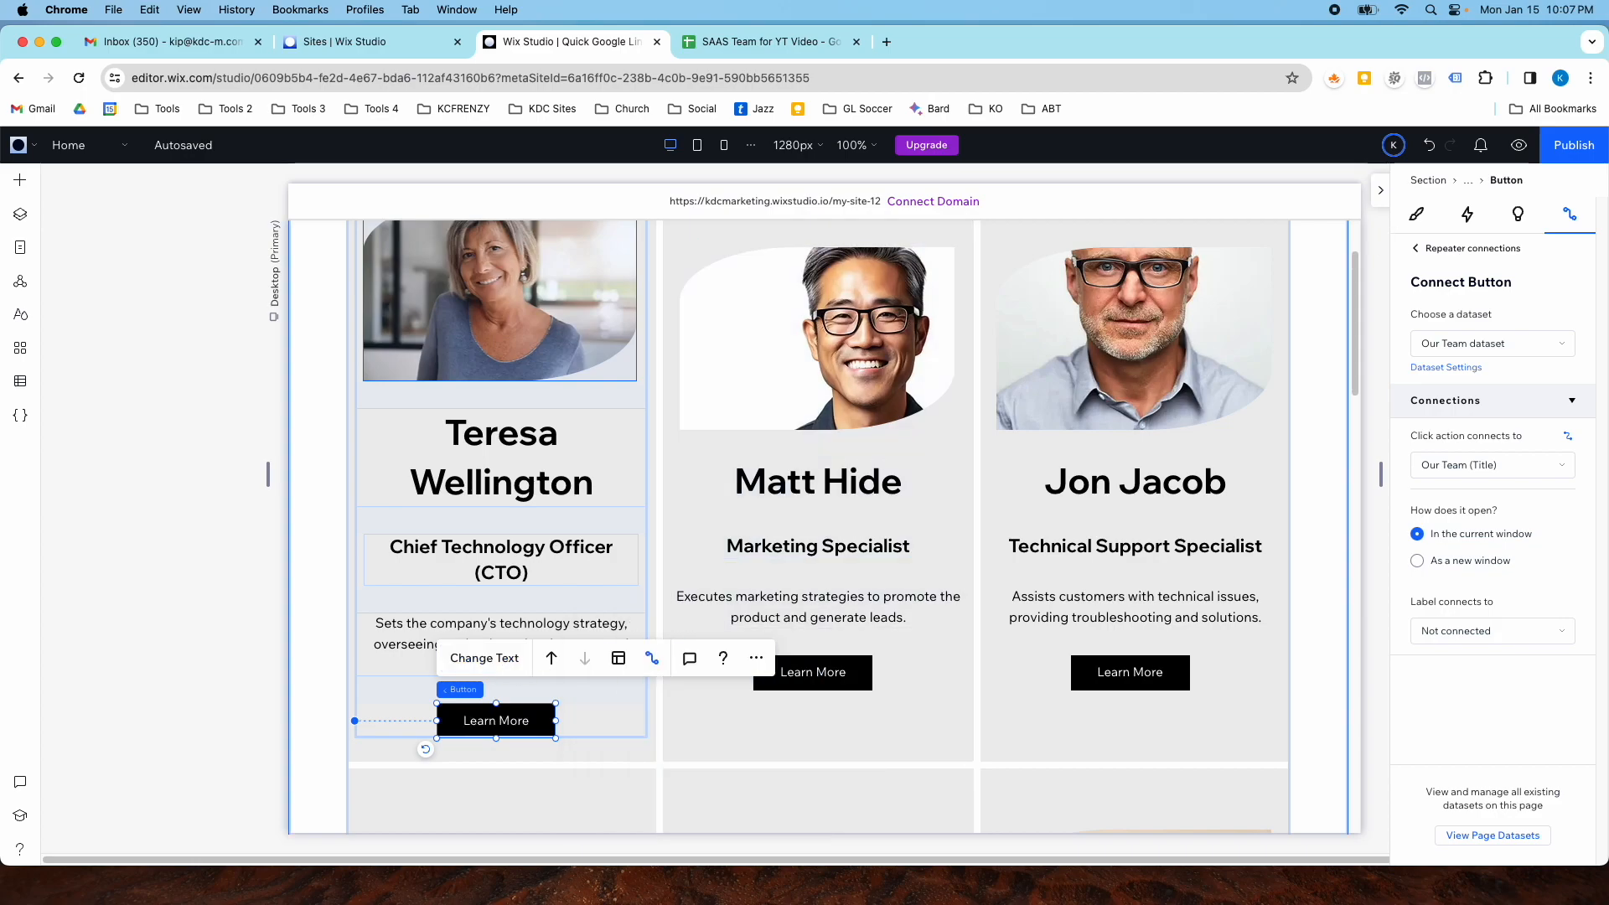
- Preview the site and test the Learn More buttons opening team member item pages
{"action": "left_click", "coordinate": [1518, 145]}
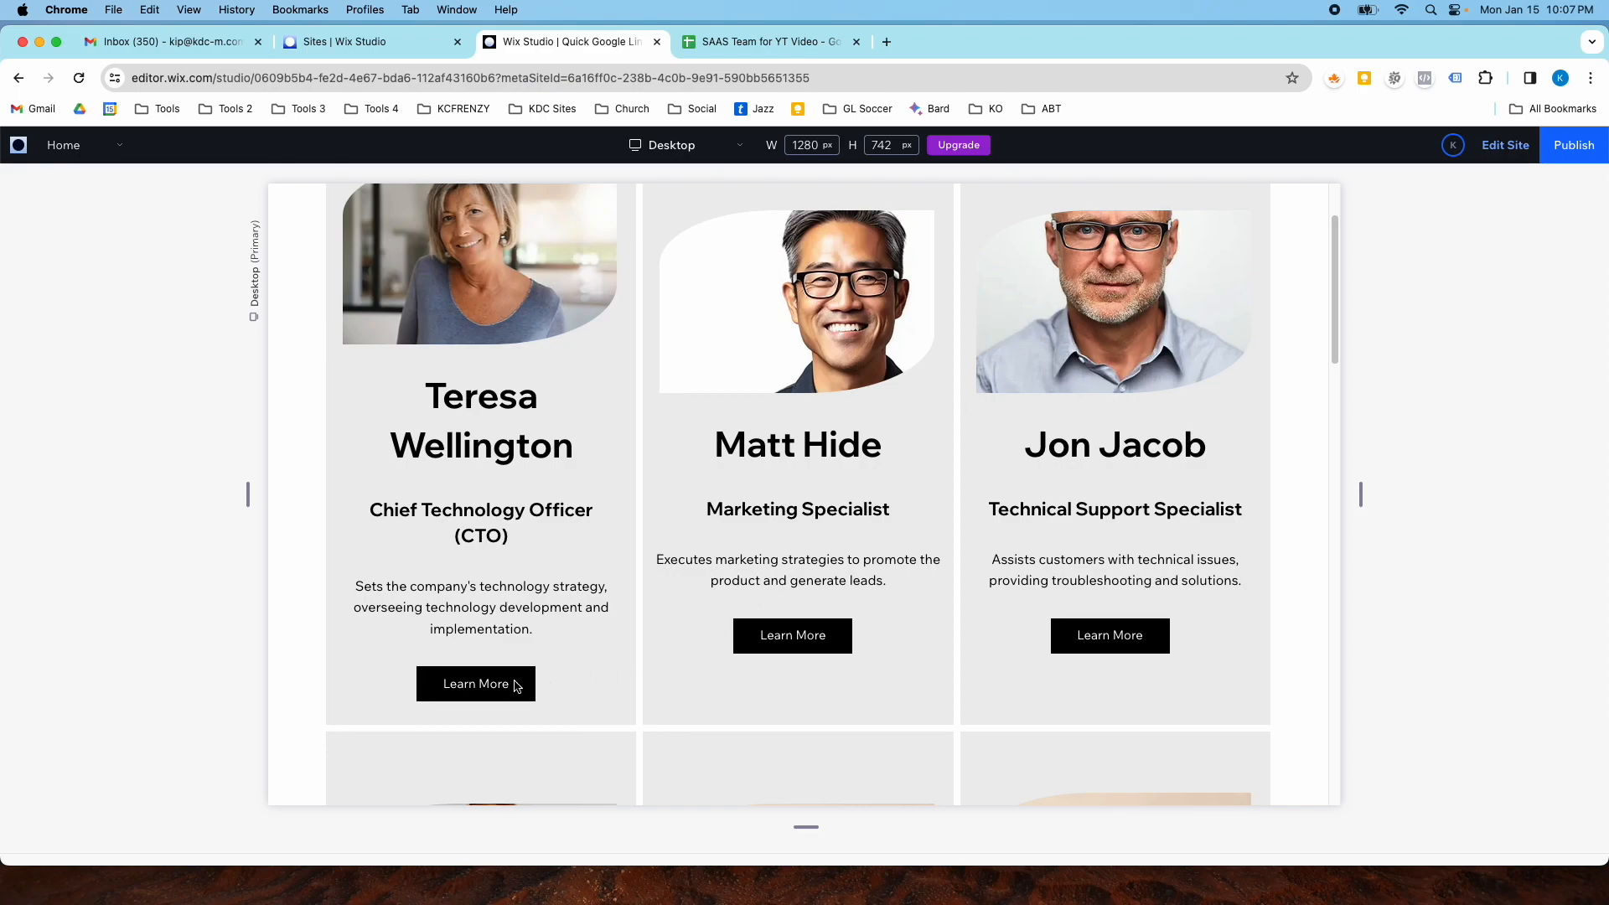
{"action": "left_click", "coordinate": [492, 719]}
{"action": "scroll", "coordinate": [664, 513], "scroll_direction": "down", "scroll_amount": 5}
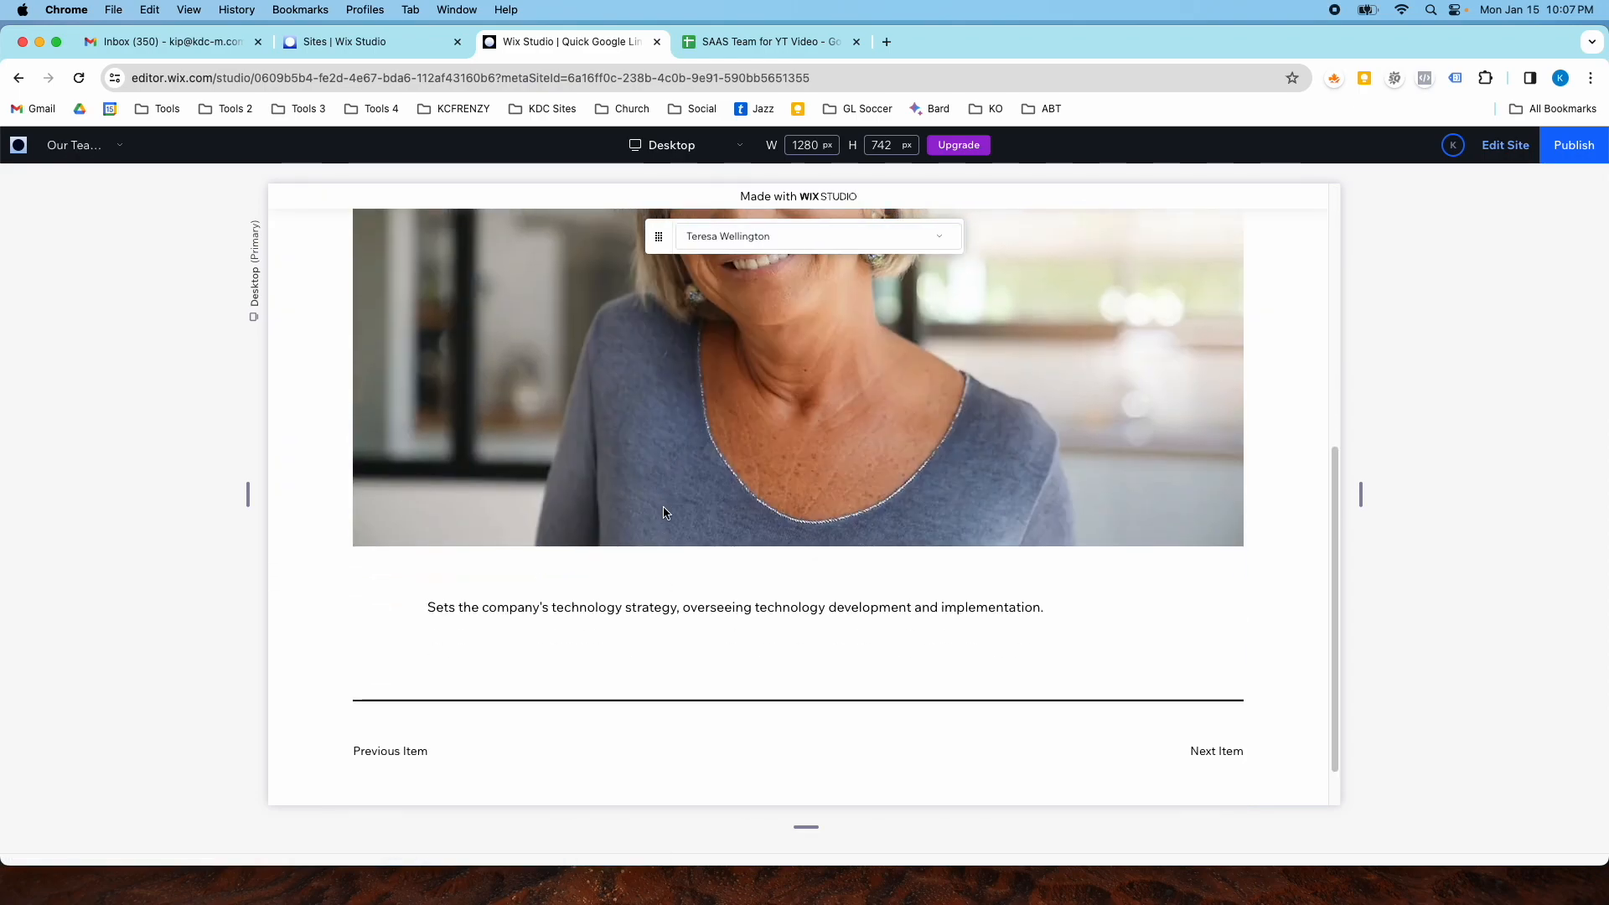
{"action": "scroll", "coordinate": [665, 513], "scroll_direction": "up", "scroll_amount": 5}
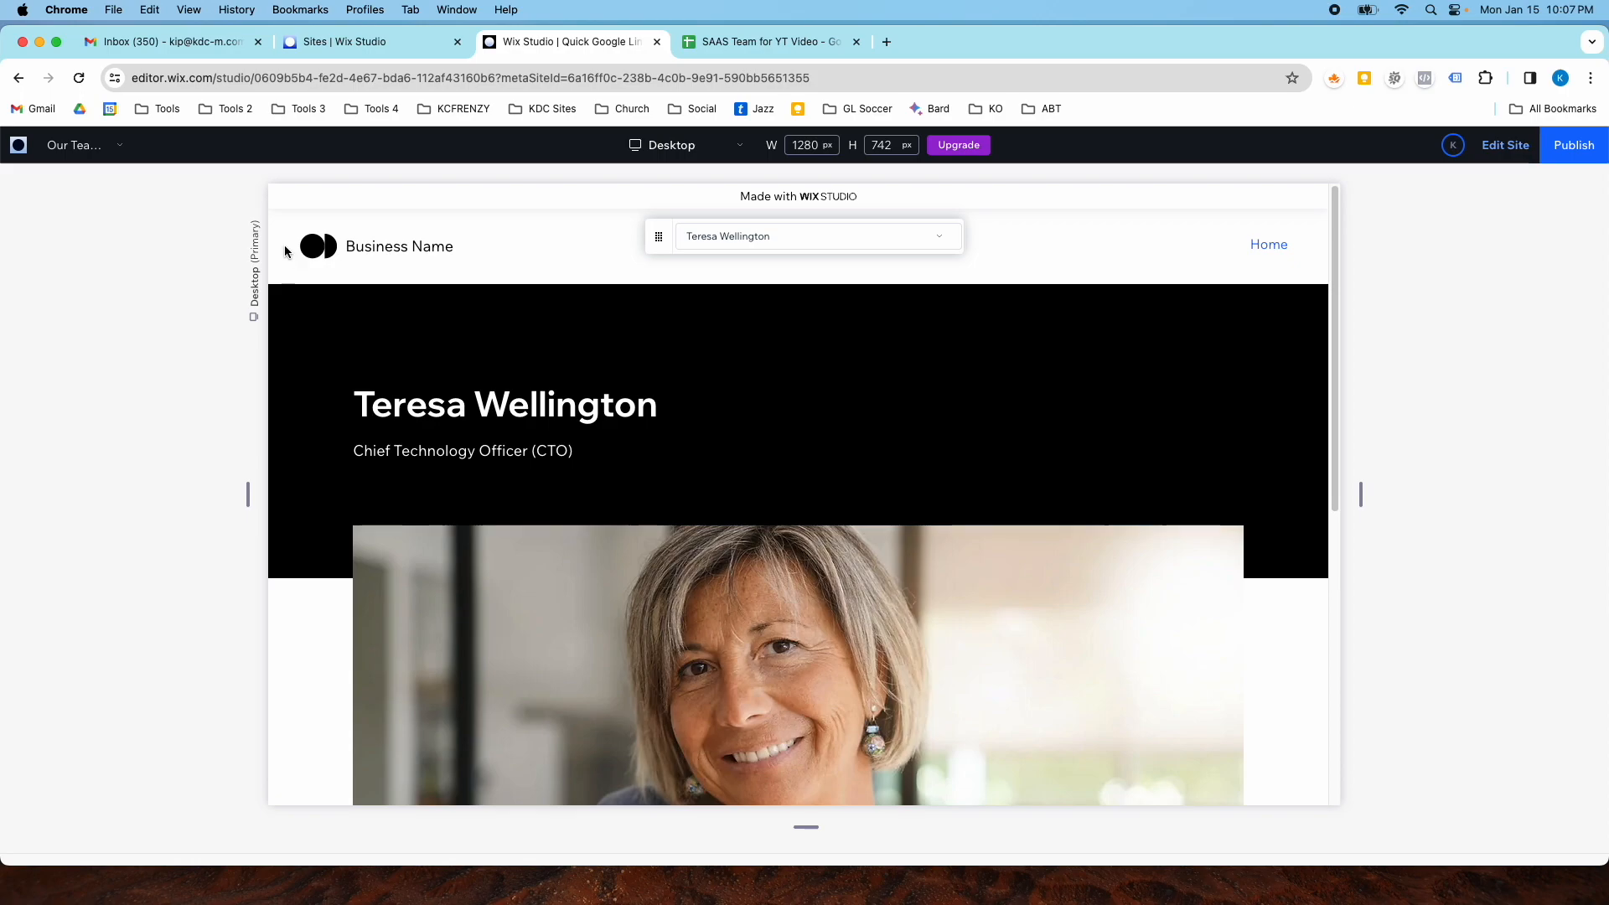
{"action": "left_click", "coordinate": [28, 84]}
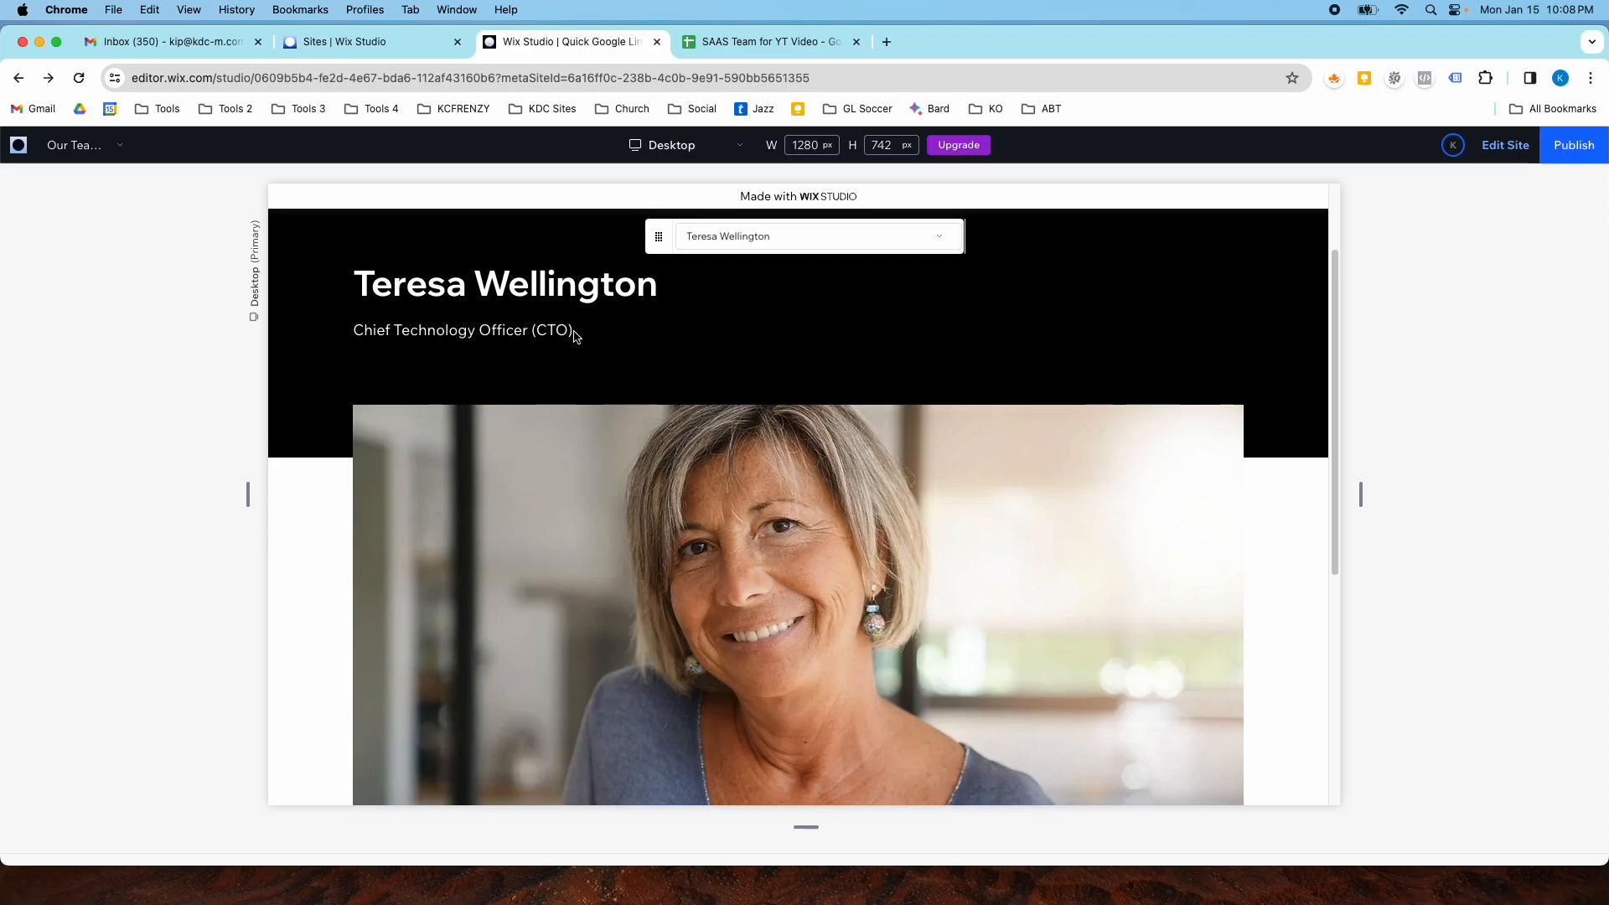
{"action": "left_click", "coordinate": [84, 145]}
{"action": "left_click", "coordinate": [101, 190]}
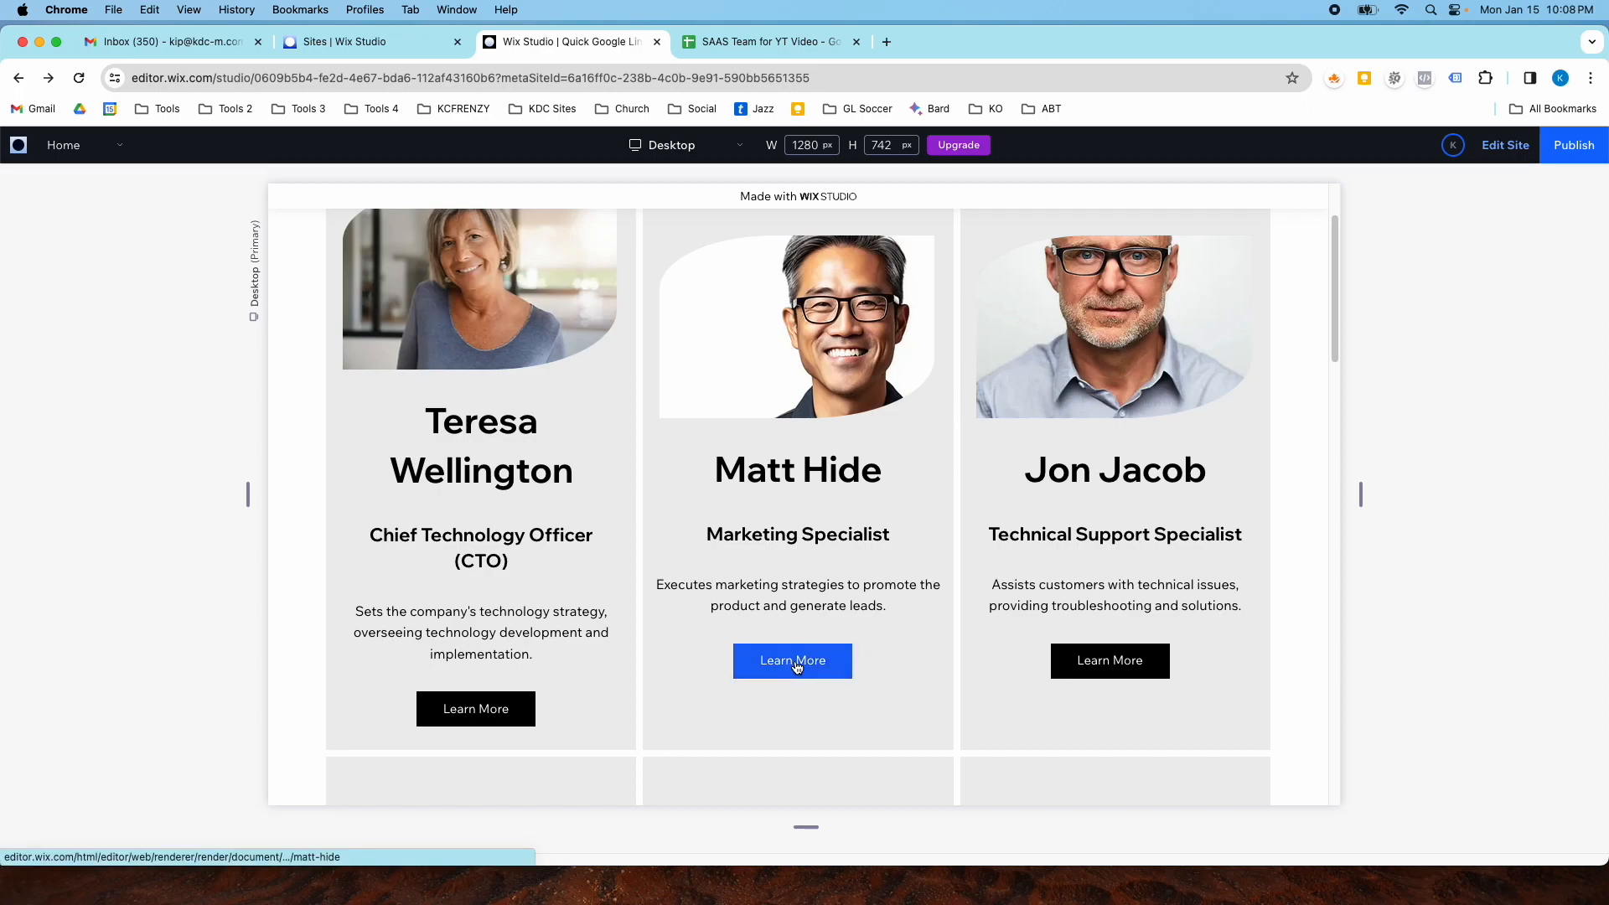
{"action": "scroll", "coordinate": [927, 676], "scroll_direction": "down", "scroll_amount": 2}
{"action": "scroll", "coordinate": [621, 671], "scroll_direction": "down", "scroll_amount": 4}
{"action": "scroll", "coordinate": [586, 670], "scroll_direction": "up", "scroll_amount": 5}
{"action": "left_click", "coordinate": [802, 581]}
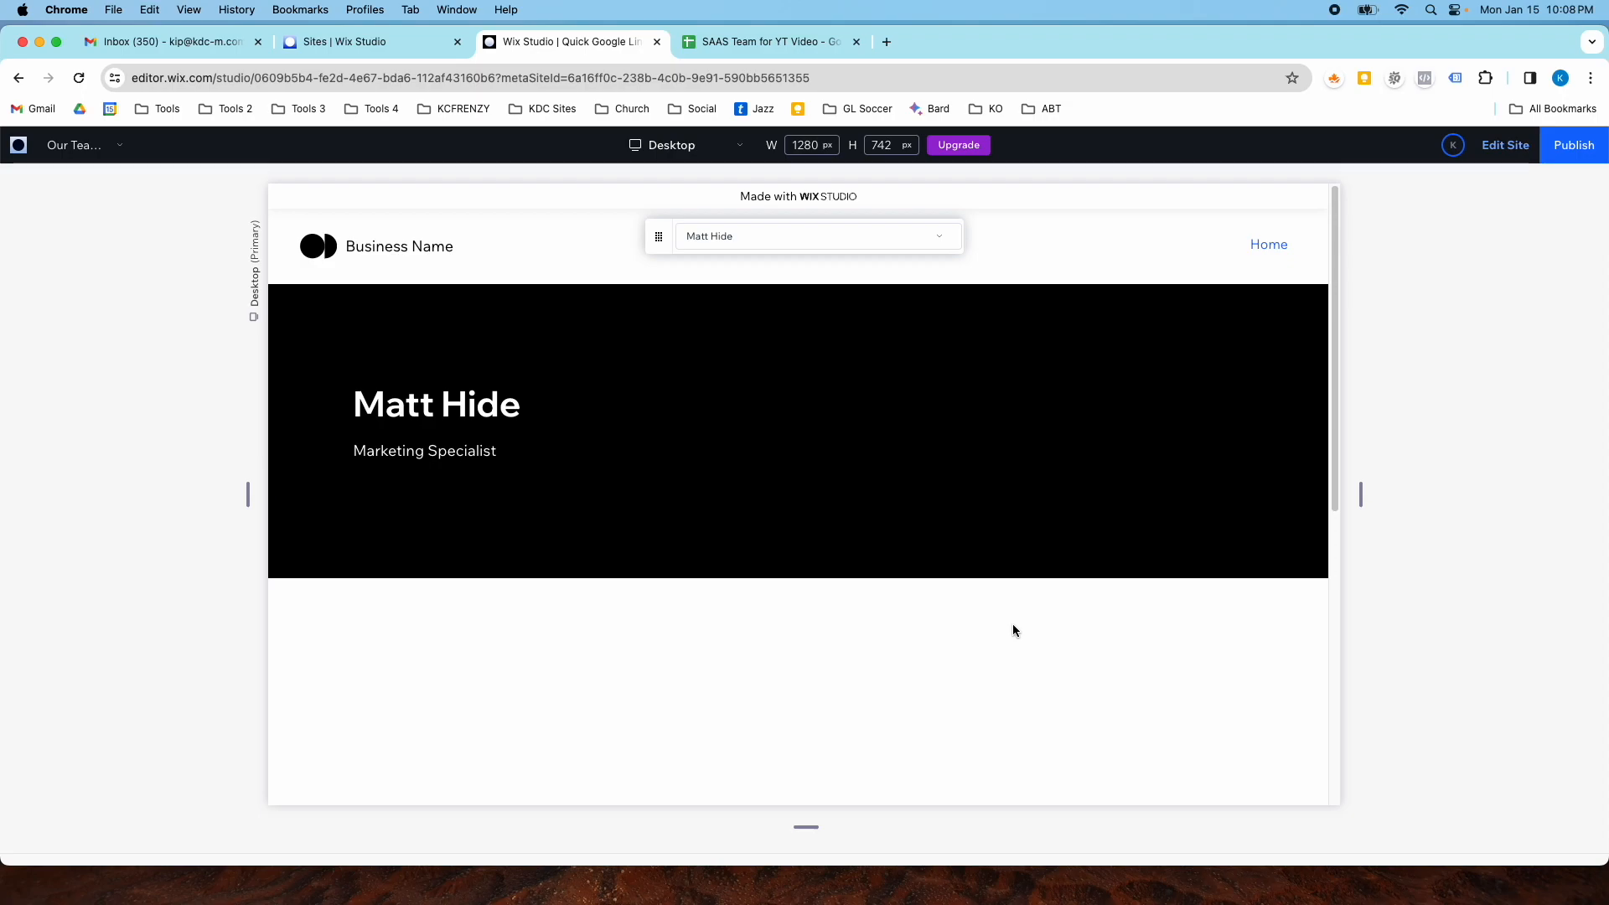
{"action": "scroll", "coordinate": [1012, 623], "scroll_direction": "down", "scroll_amount": 8}
{"action": "scroll", "coordinate": [1013, 624], "scroll_direction": "up", "scroll_amount": 6}
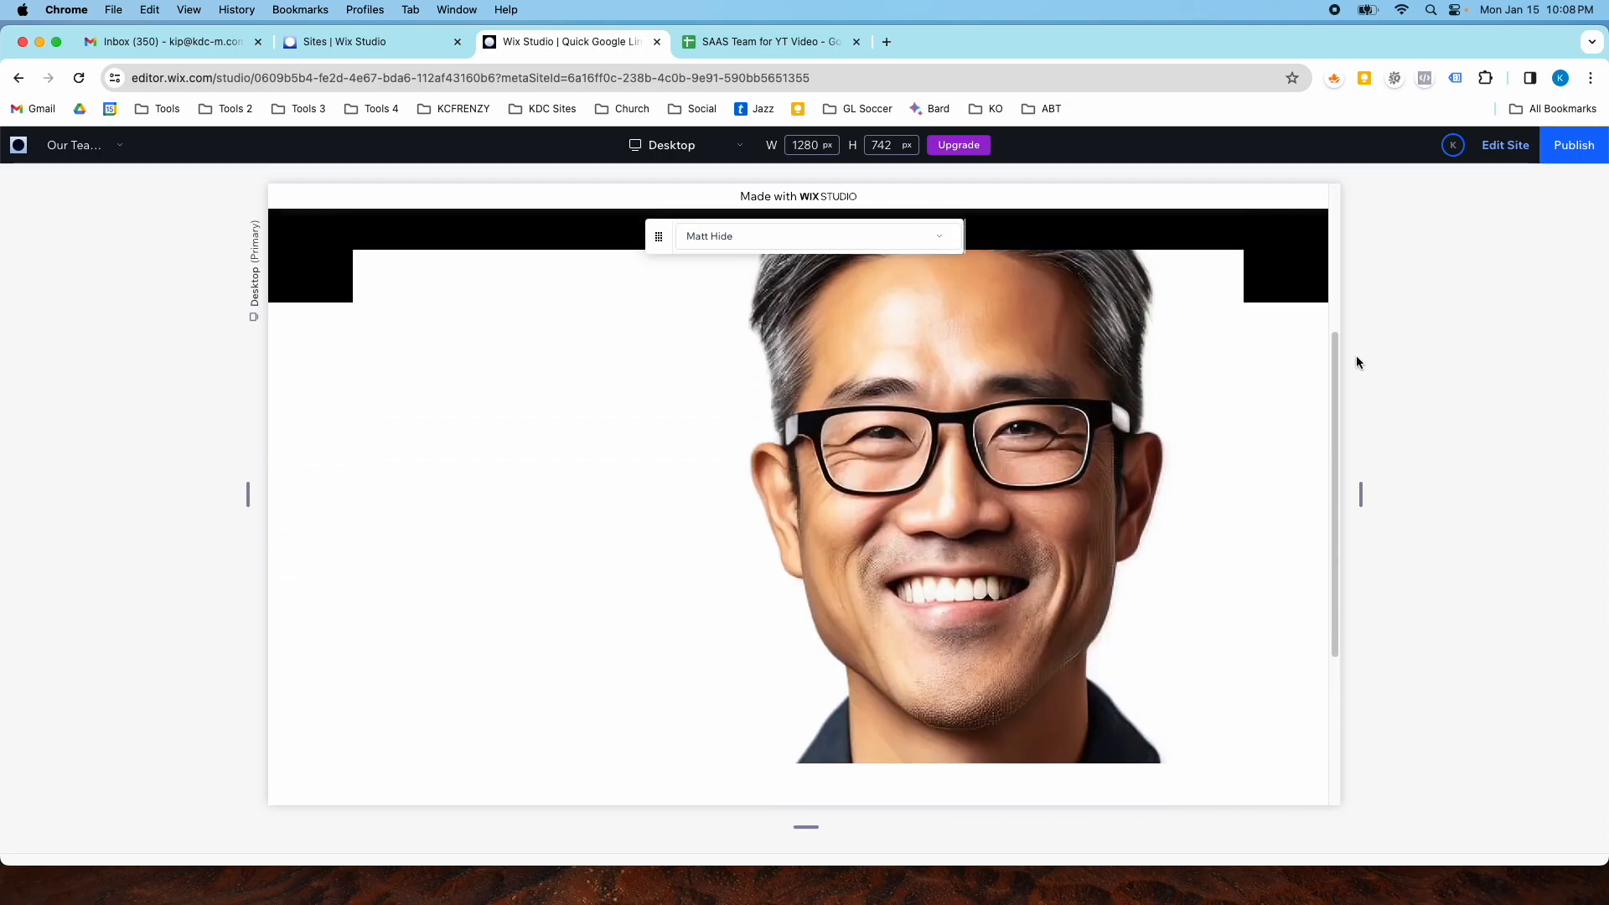
- Return to the editor on the Home page and review the team layout on tablet, mobile and desktop breakpoints
{"action": "left_click", "coordinate": [1504, 164]}
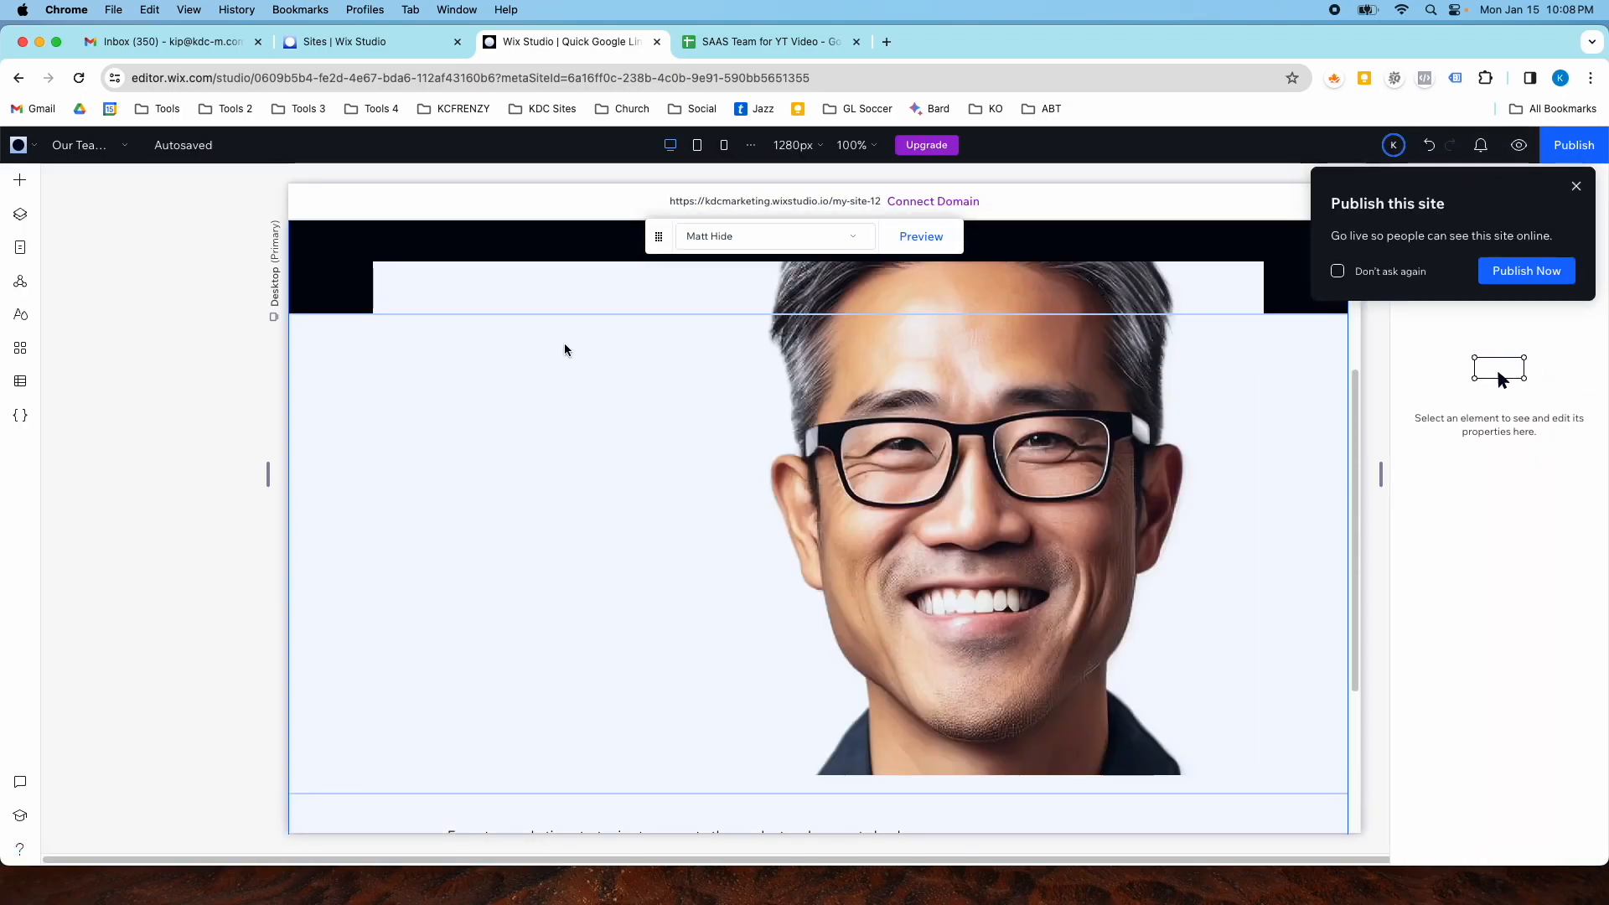
{"action": "left_click", "coordinate": [65, 146]}
{"action": "left_click", "coordinate": [66, 176]}
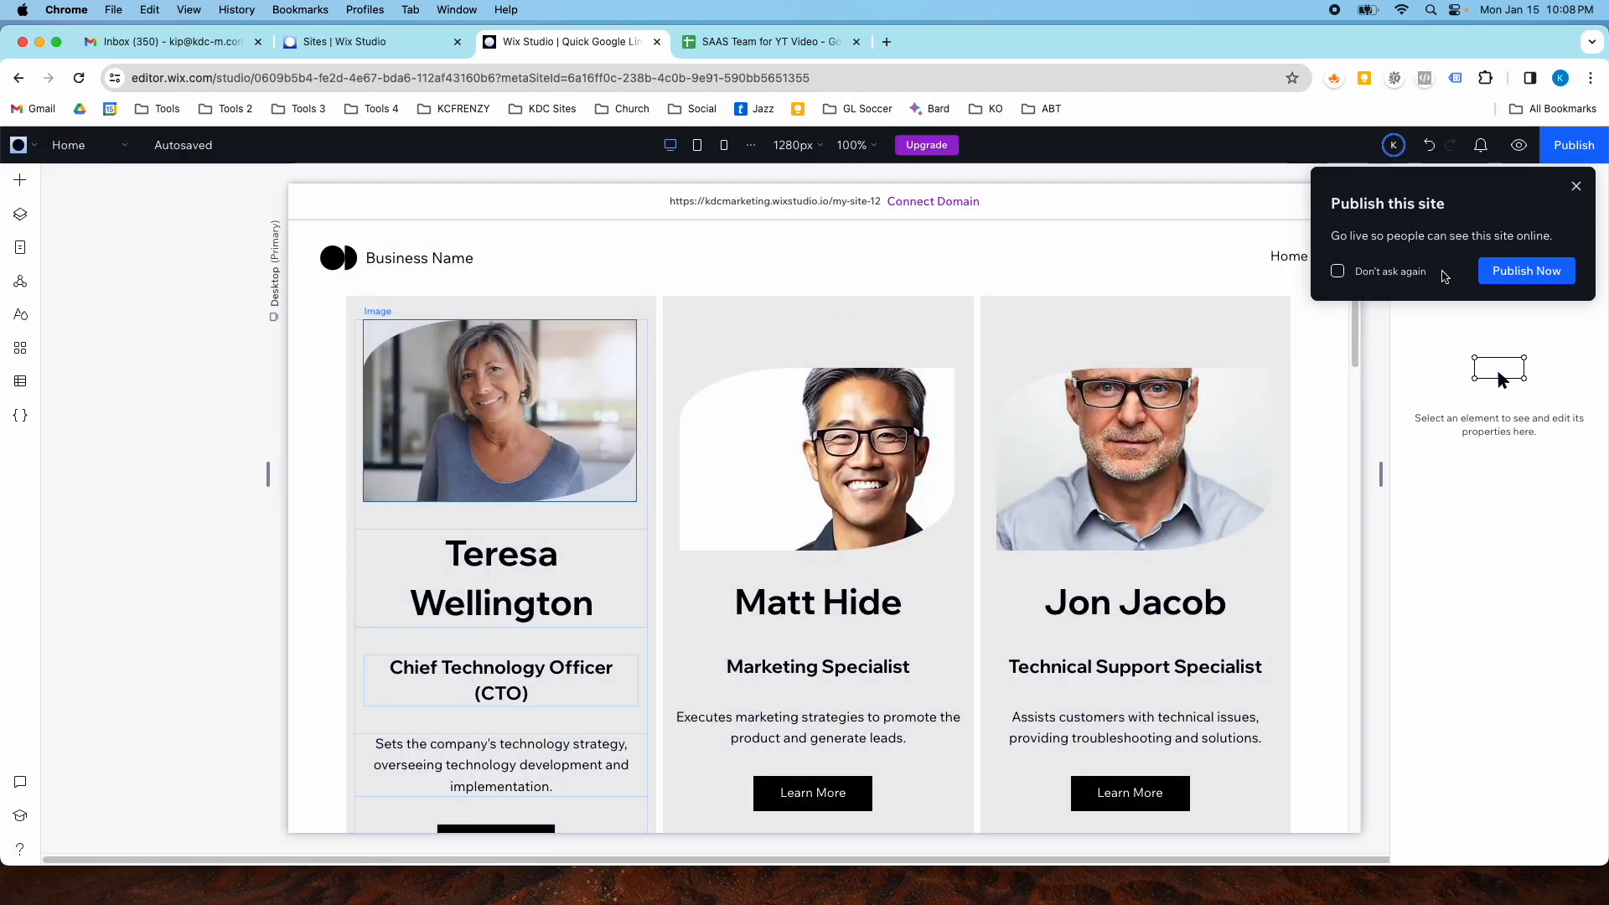
{"action": "left_click", "coordinate": [1576, 187]}
{"action": "left_click", "coordinate": [697, 145]}
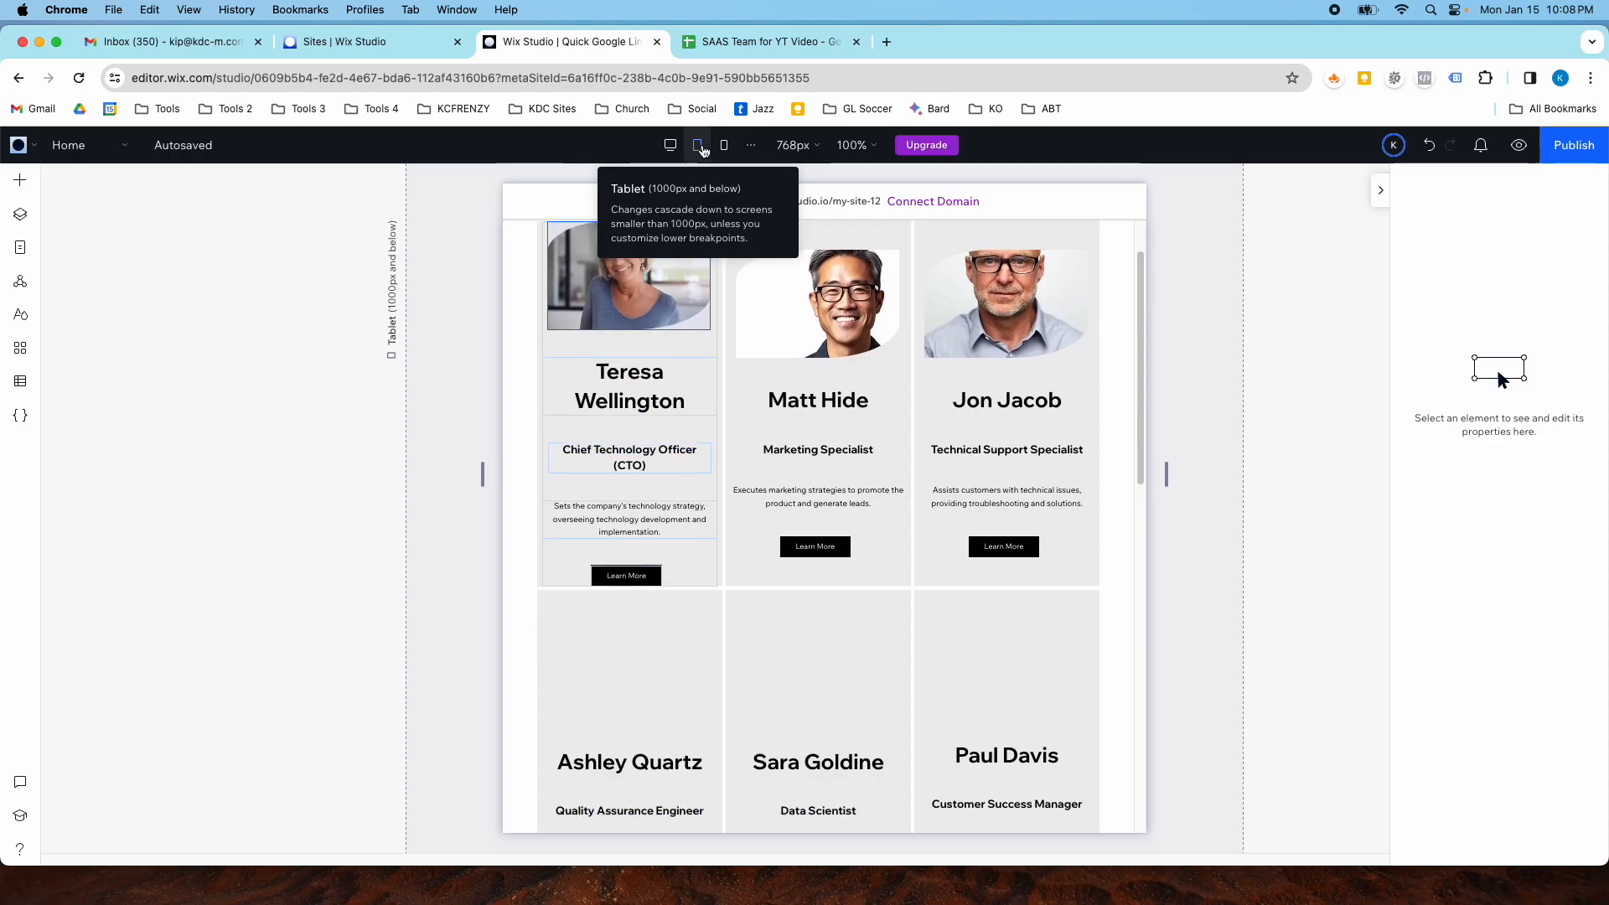
{"action": "left_click", "coordinate": [724, 145]}
{"action": "scroll", "coordinate": [788, 372], "scroll_direction": "down", "scroll_amount": 5}
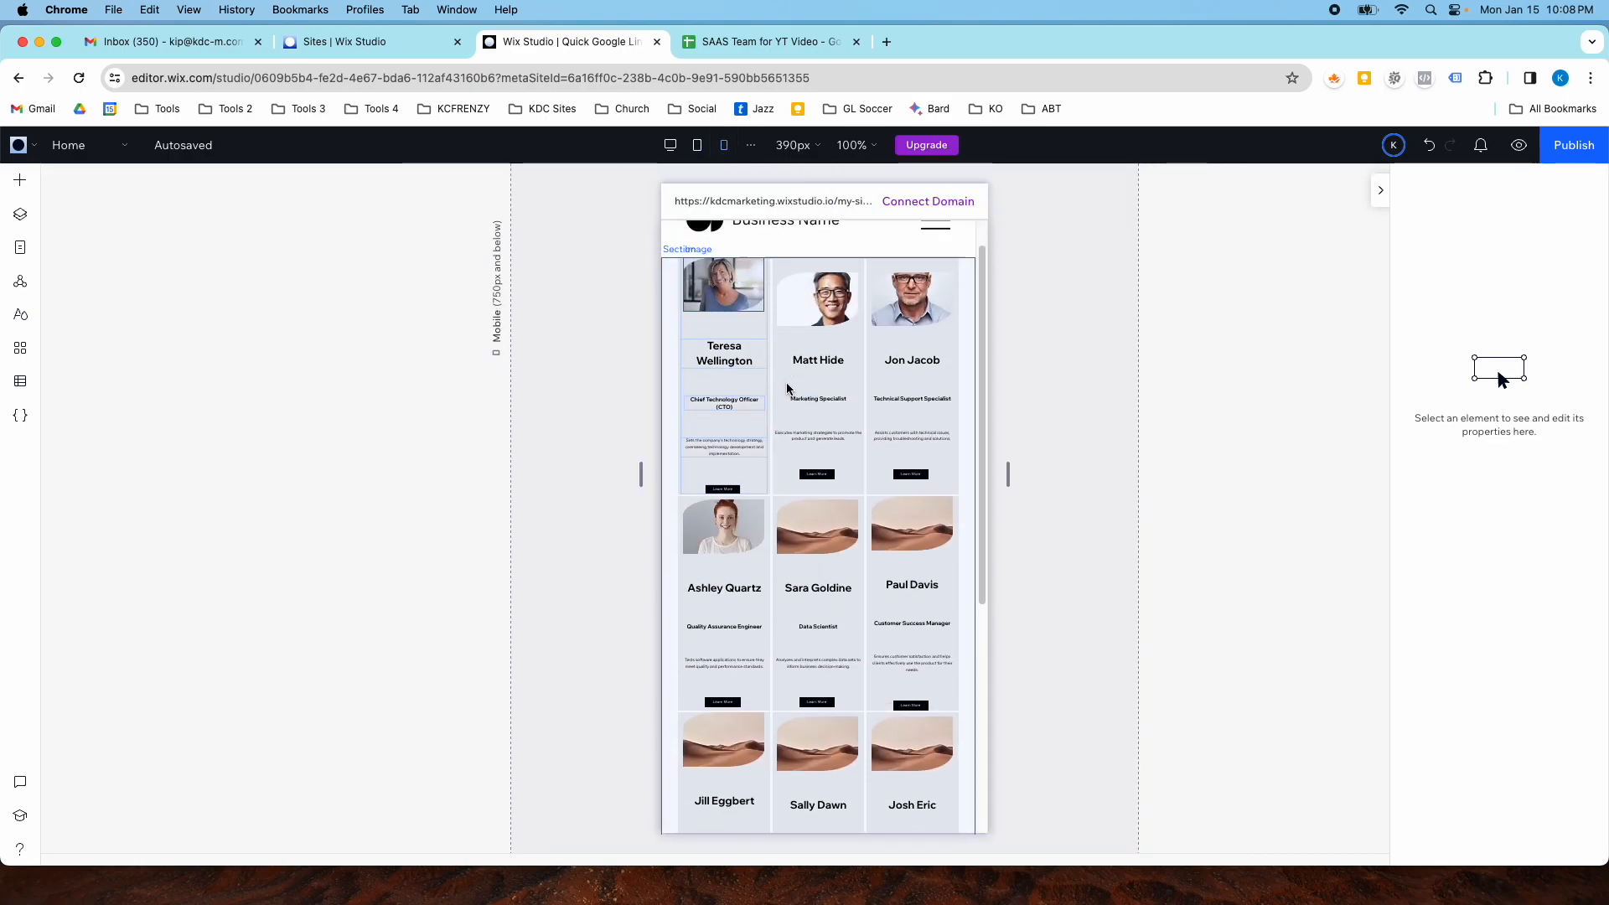
{"action": "left_click", "coordinate": [696, 145]}
{"action": "scroll", "coordinate": [729, 313], "scroll_direction": "up", "scroll_amount": 5}
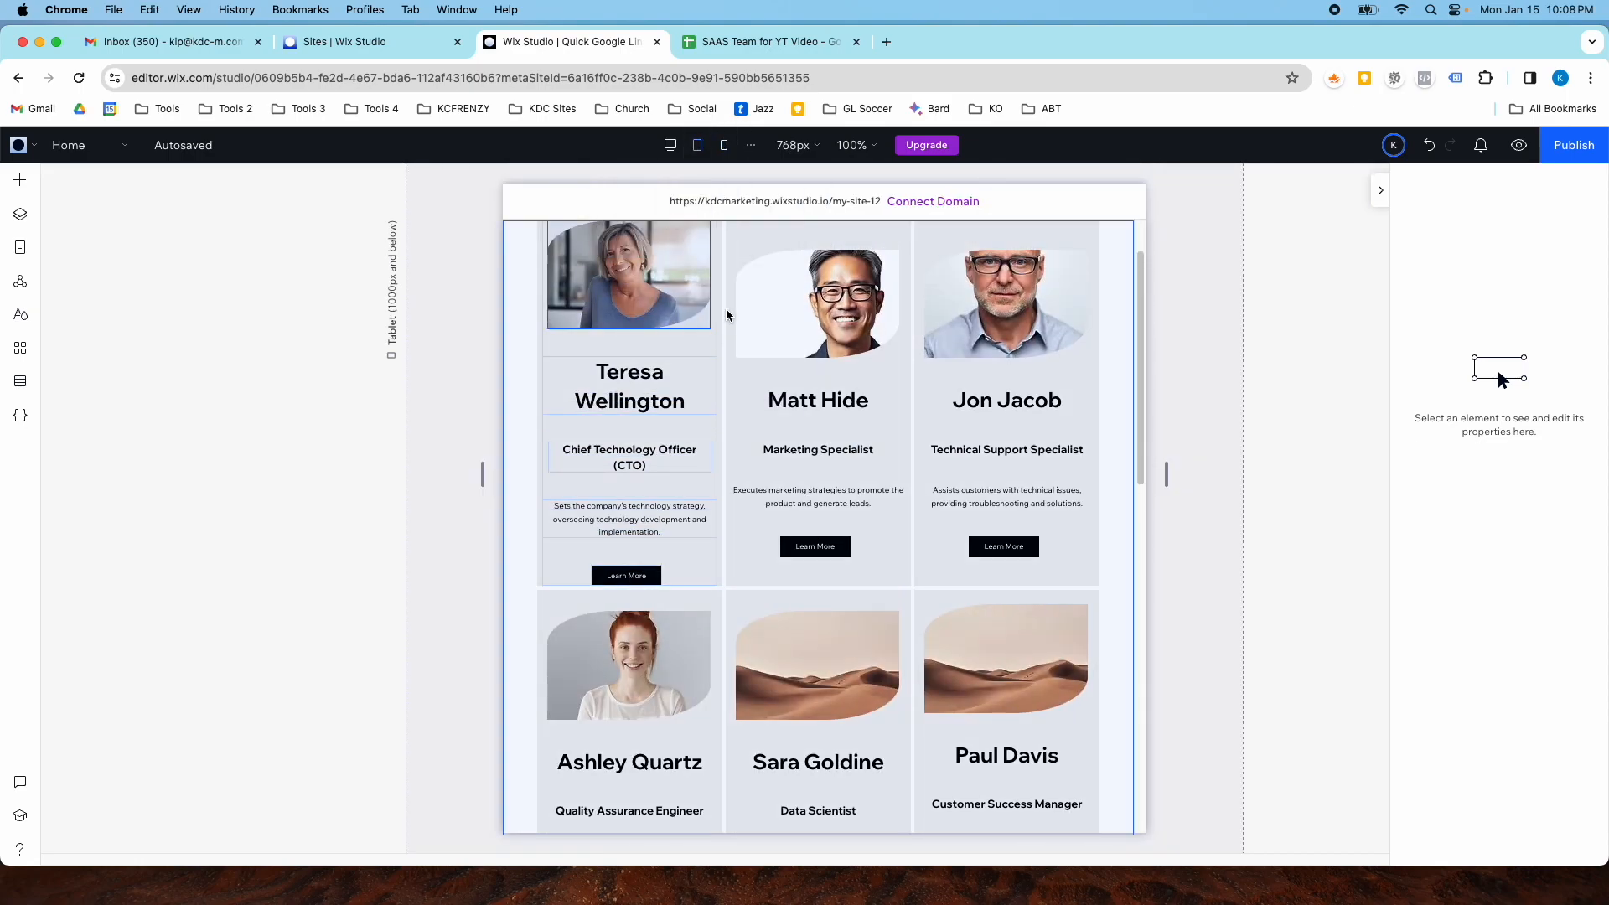
{"action": "left_click", "coordinate": [724, 145]}
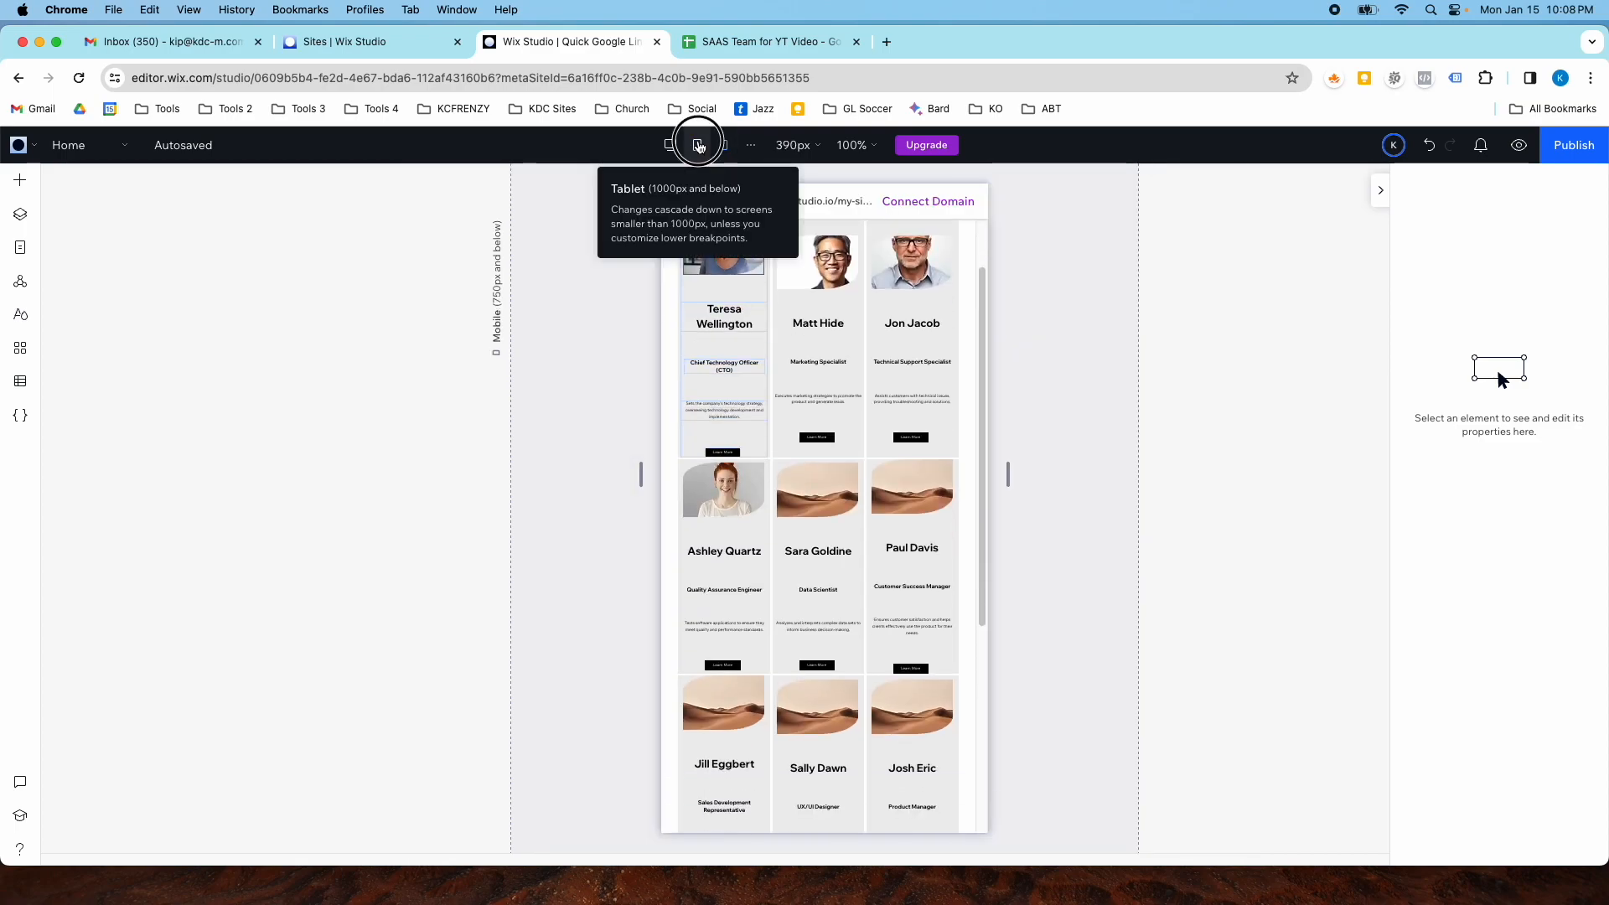
{"action": "left_click", "coordinate": [696, 145]}
{"action": "left_click", "coordinate": [670, 145]}
{"action": "scroll", "coordinate": [324, 399], "scroll_direction": "up", "scroll_amount": 2}
- Select the team section and generate a responsive design for all devices with Responsive AI
{"action": "left_click", "coordinate": [319, 399]}
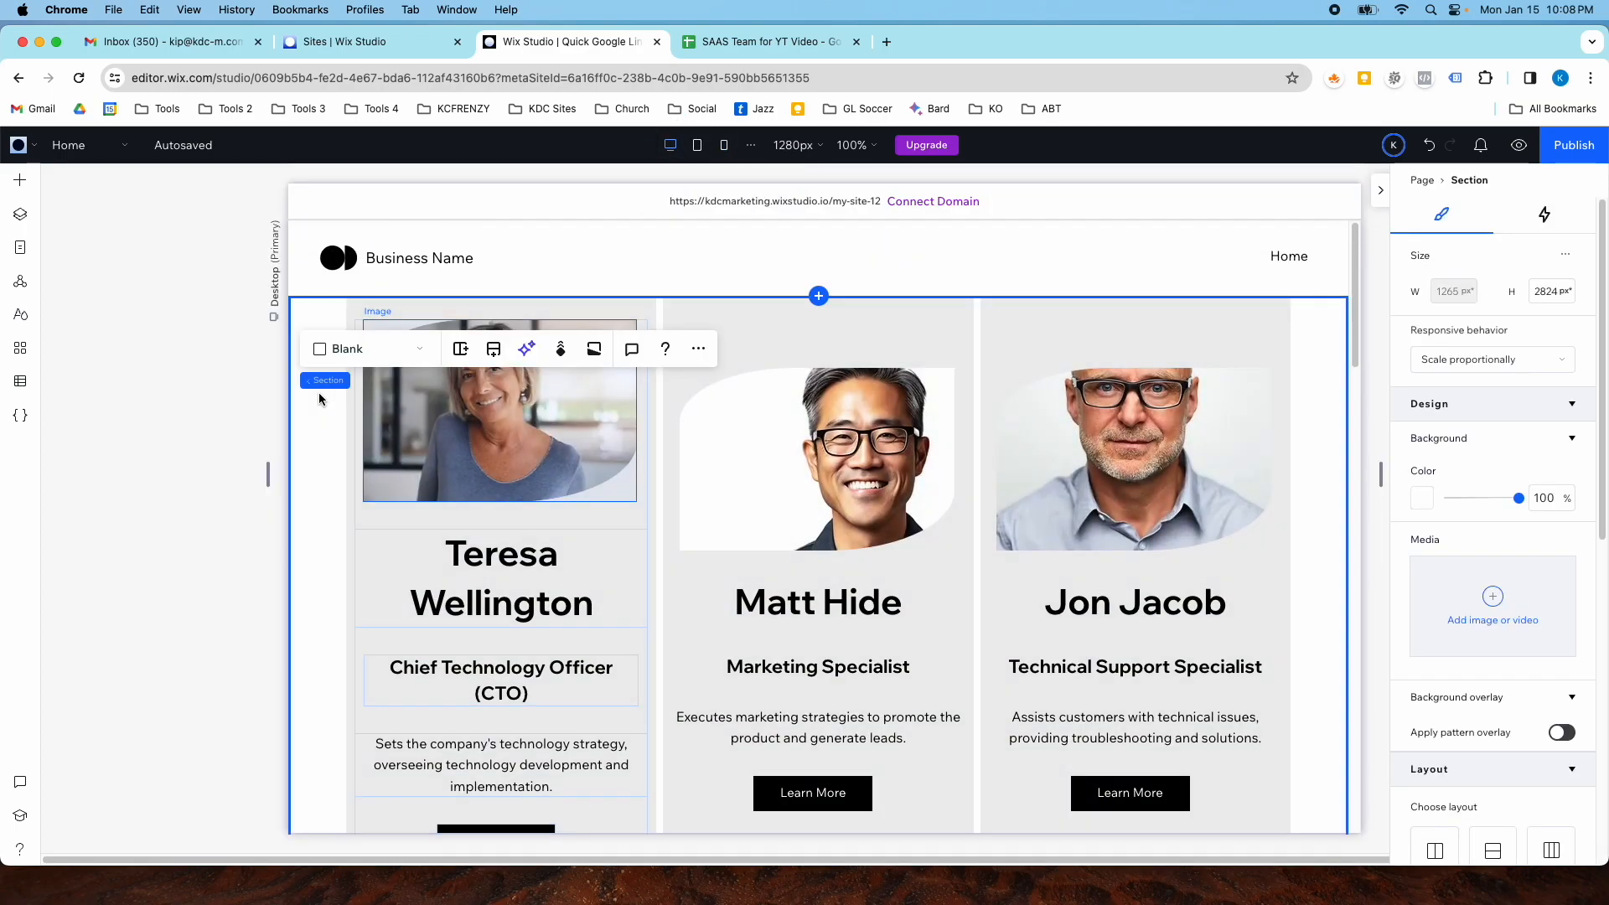
{"action": "left_click", "coordinate": [20, 214]}
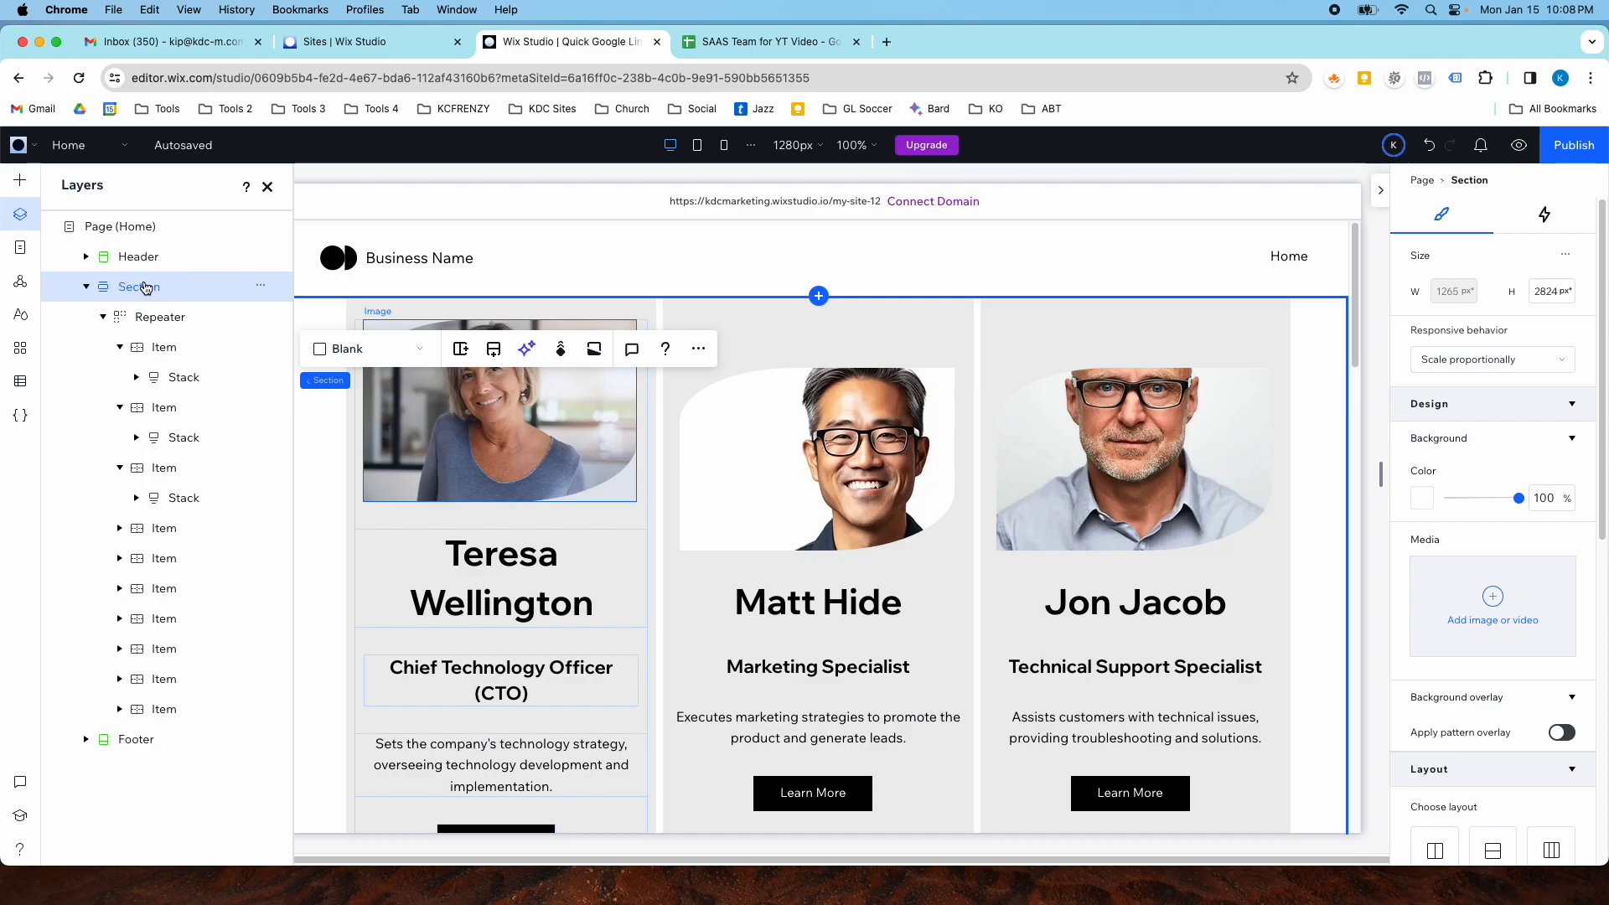
{"action": "scroll", "coordinate": [347, 335], "scroll_direction": "down", "scroll_amount": 1}
{"action": "scroll", "coordinate": [348, 335], "scroll_direction": "down", "scroll_amount": 1}
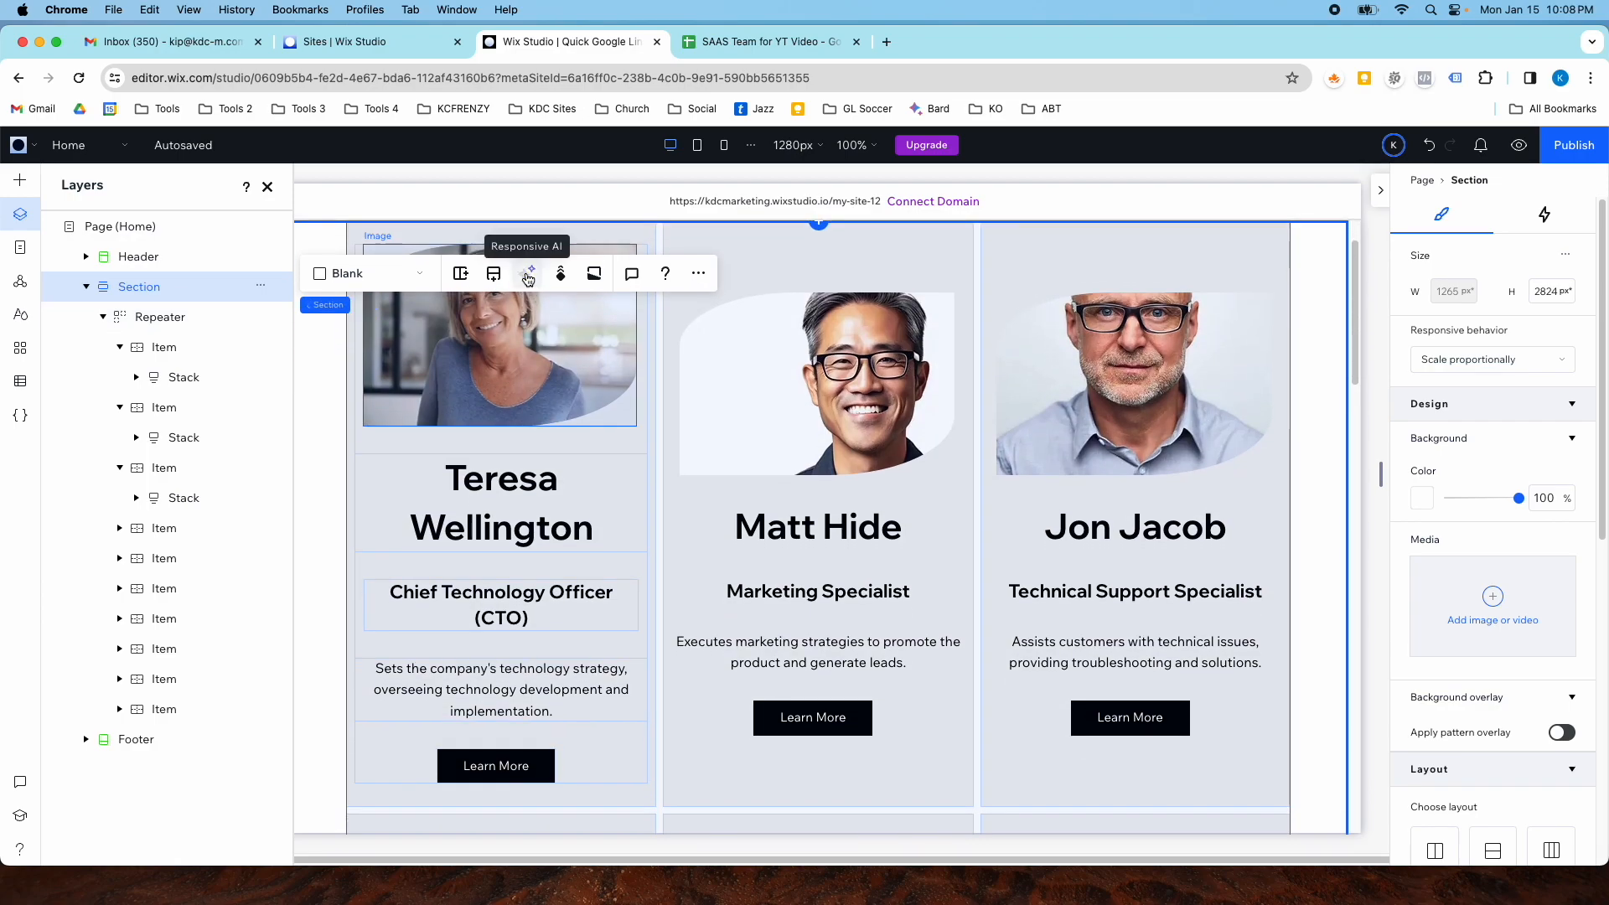
{"action": "left_click", "coordinate": [526, 275]}
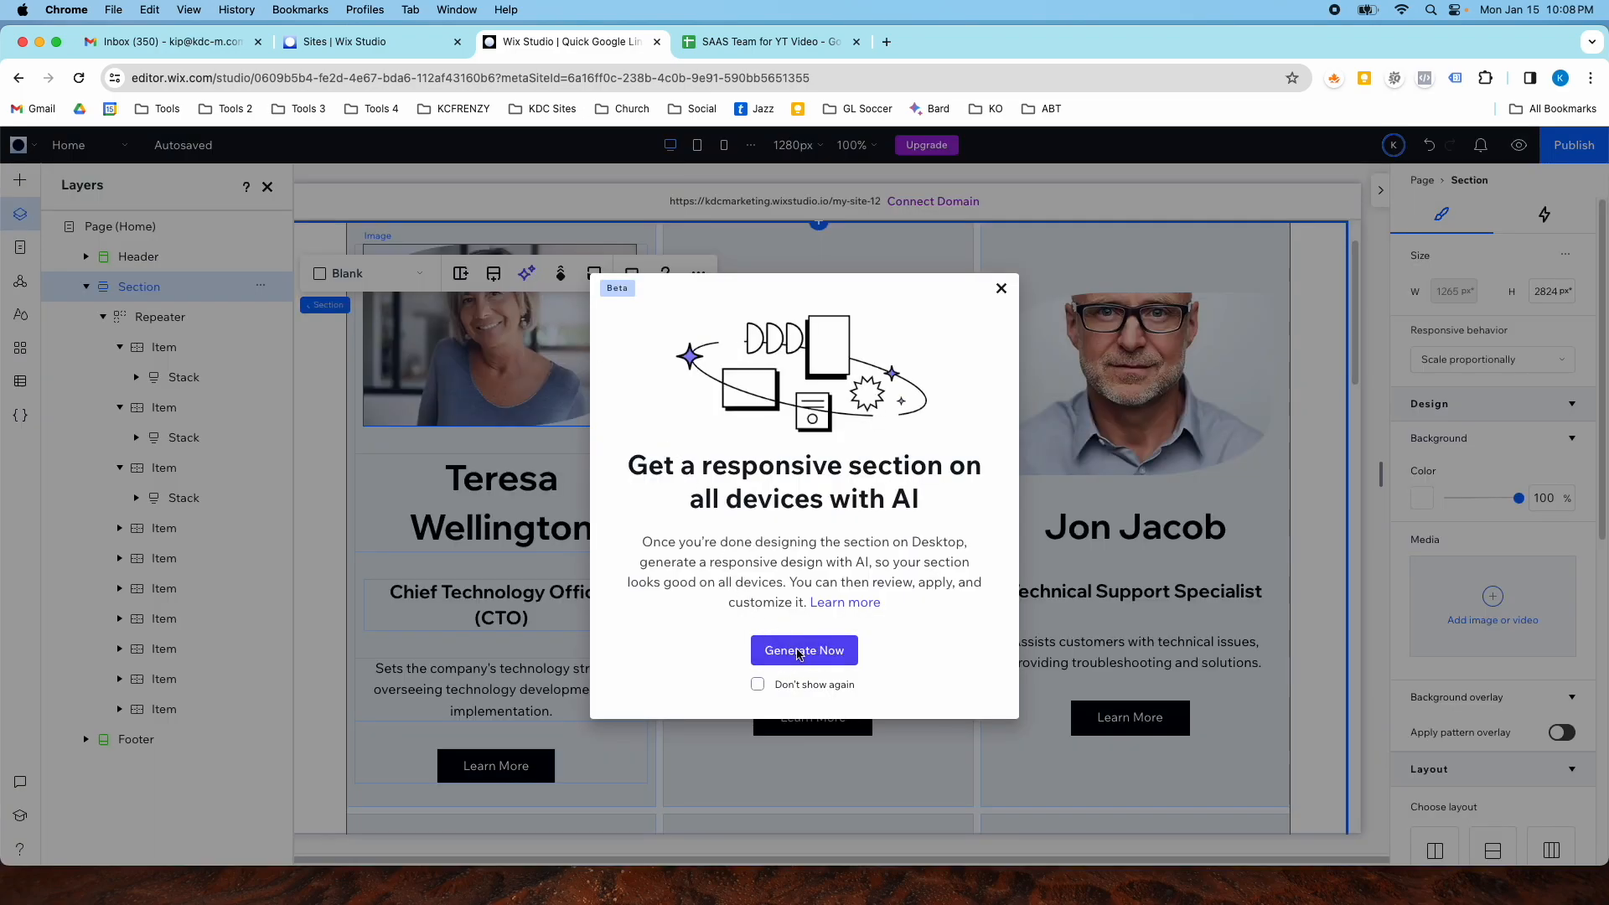
{"action": "left_click", "coordinate": [798, 652]}
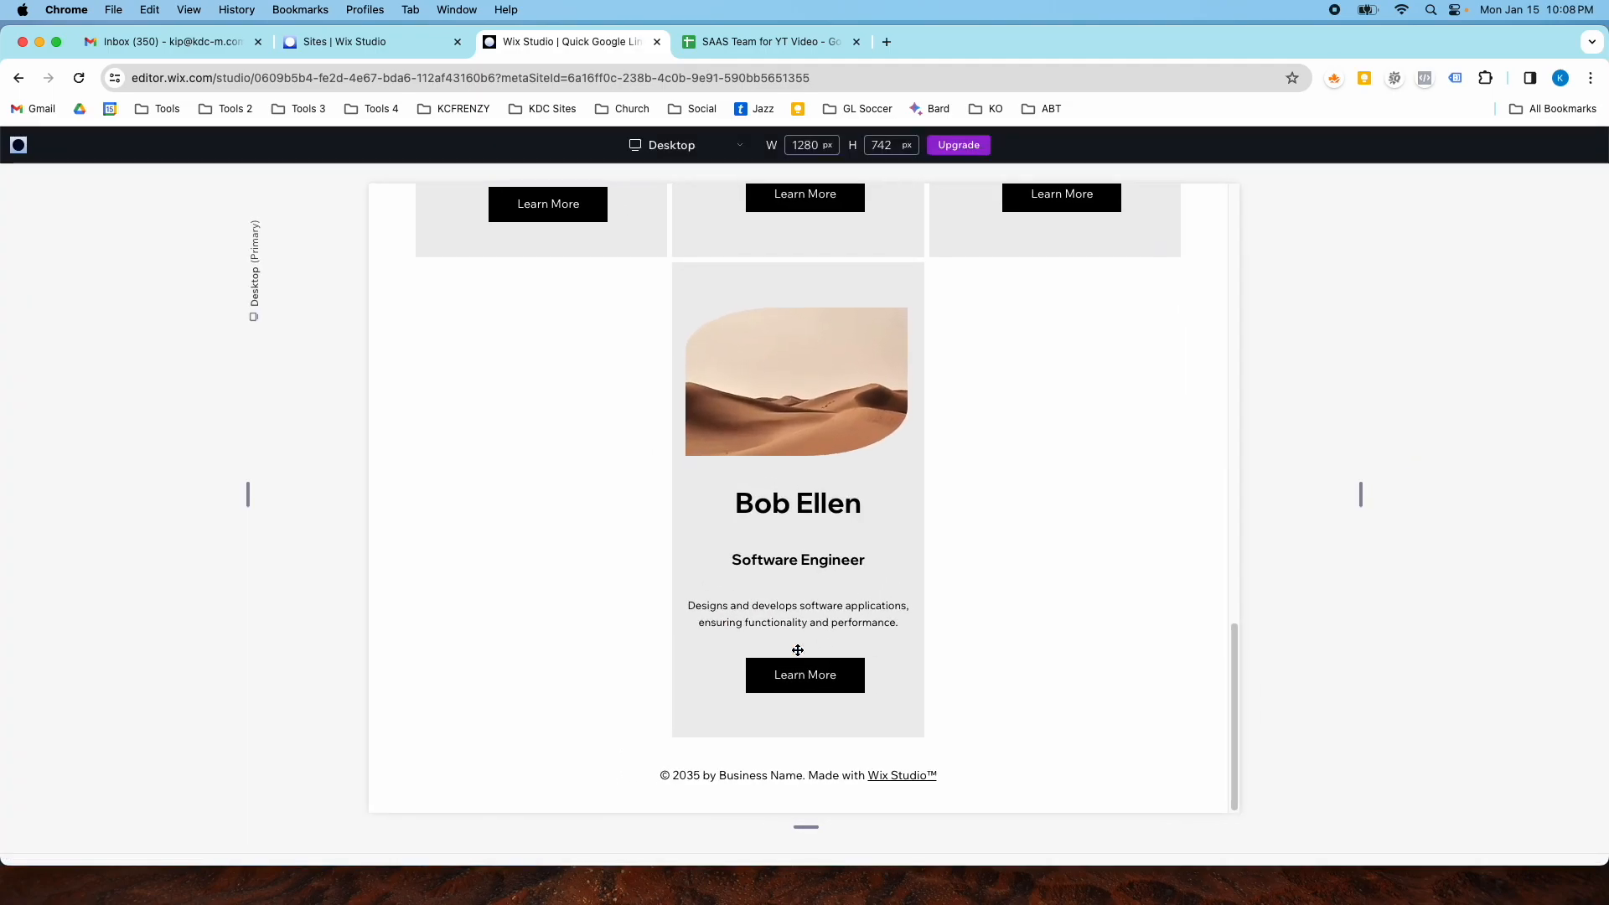
- Preview the AI-generated design on tablet and mobile breakpoints and apply it
{"action": "left_click", "coordinate": [654, 140]}
{"action": "left_click", "coordinate": [665, 236]}
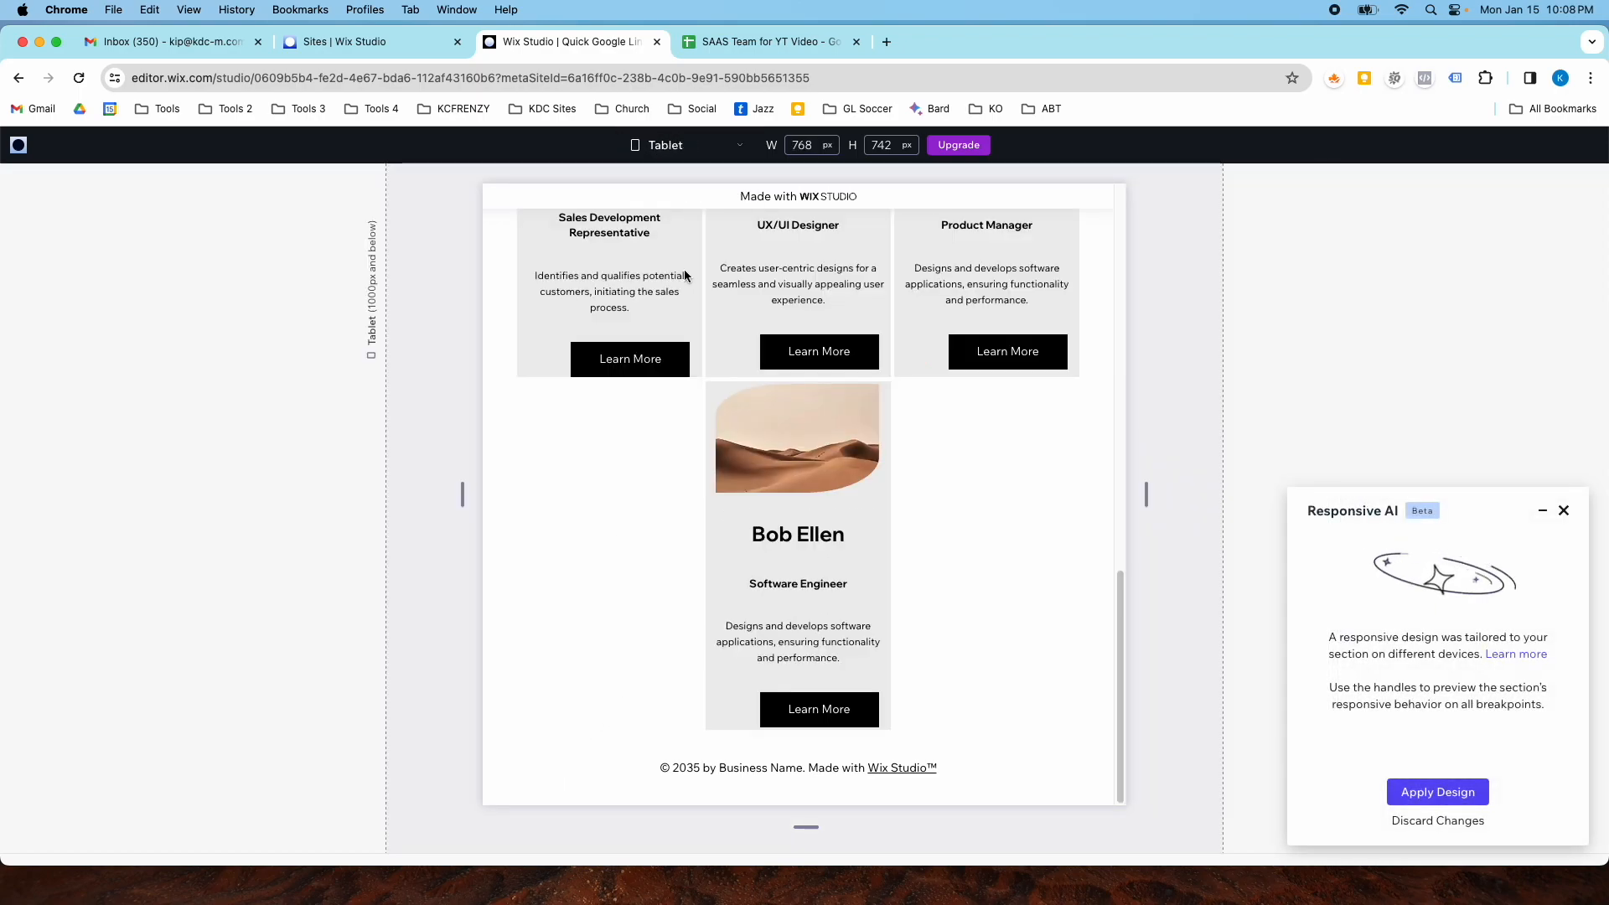
{"action": "left_click", "coordinate": [665, 147]}
{"action": "left_click", "coordinate": [675, 270]}
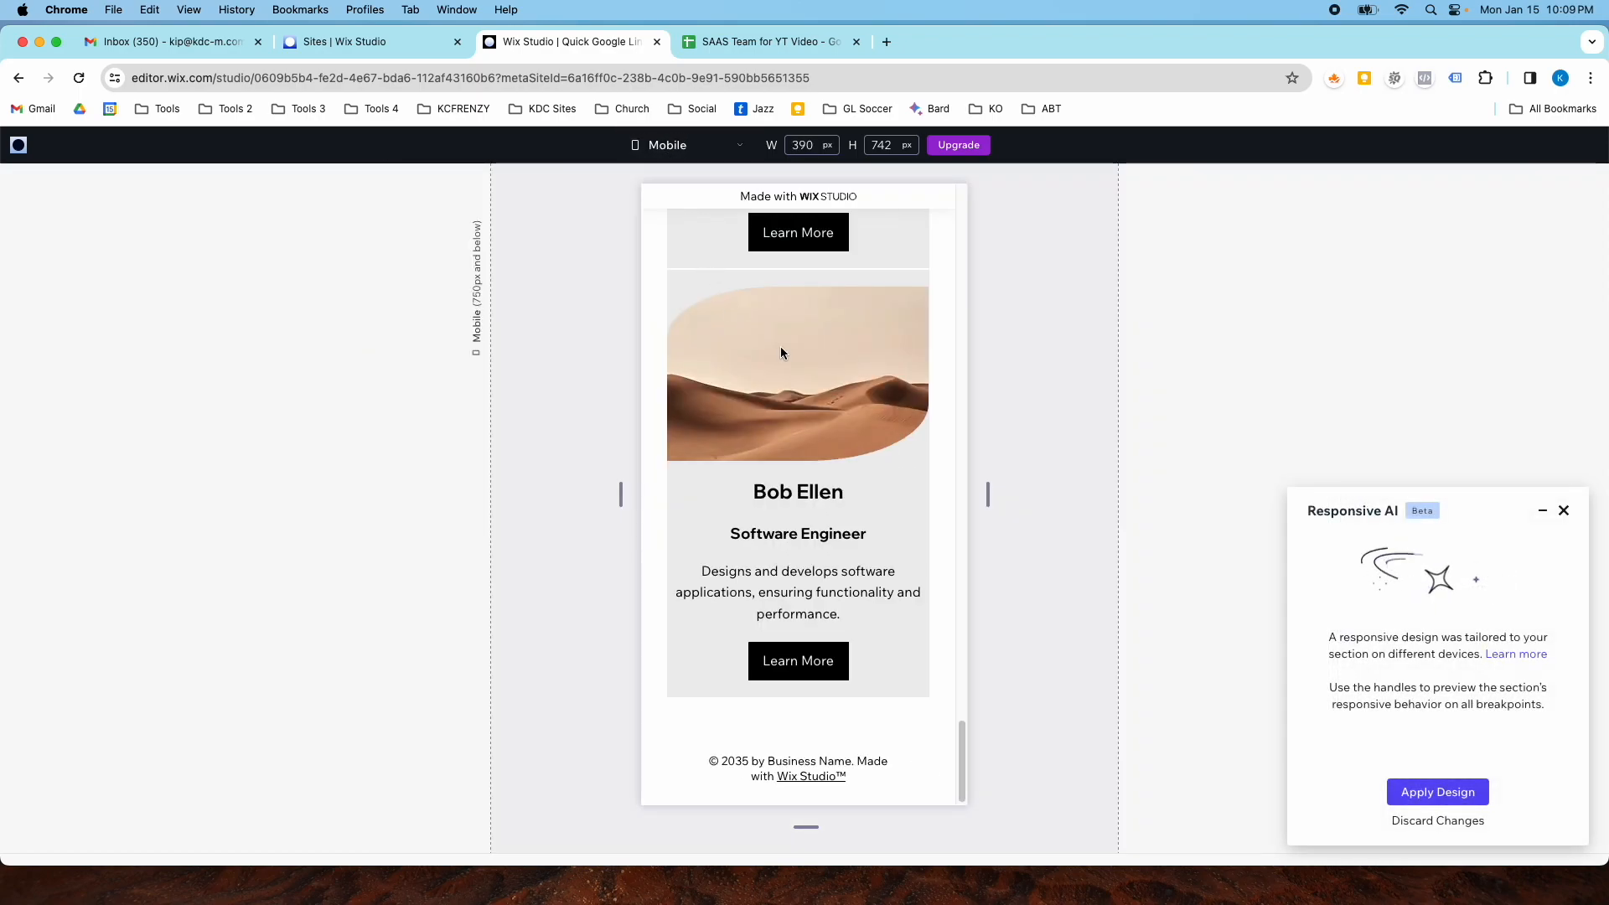
{"action": "scroll", "coordinate": [781, 352], "scroll_direction": "up", "scroll_amount": 15}
{"action": "scroll", "coordinate": [781, 355], "scroll_direction": "up", "scroll_amount": 8}
{"action": "scroll", "coordinate": [781, 359], "scroll_direction": "down", "scroll_amount": 3}
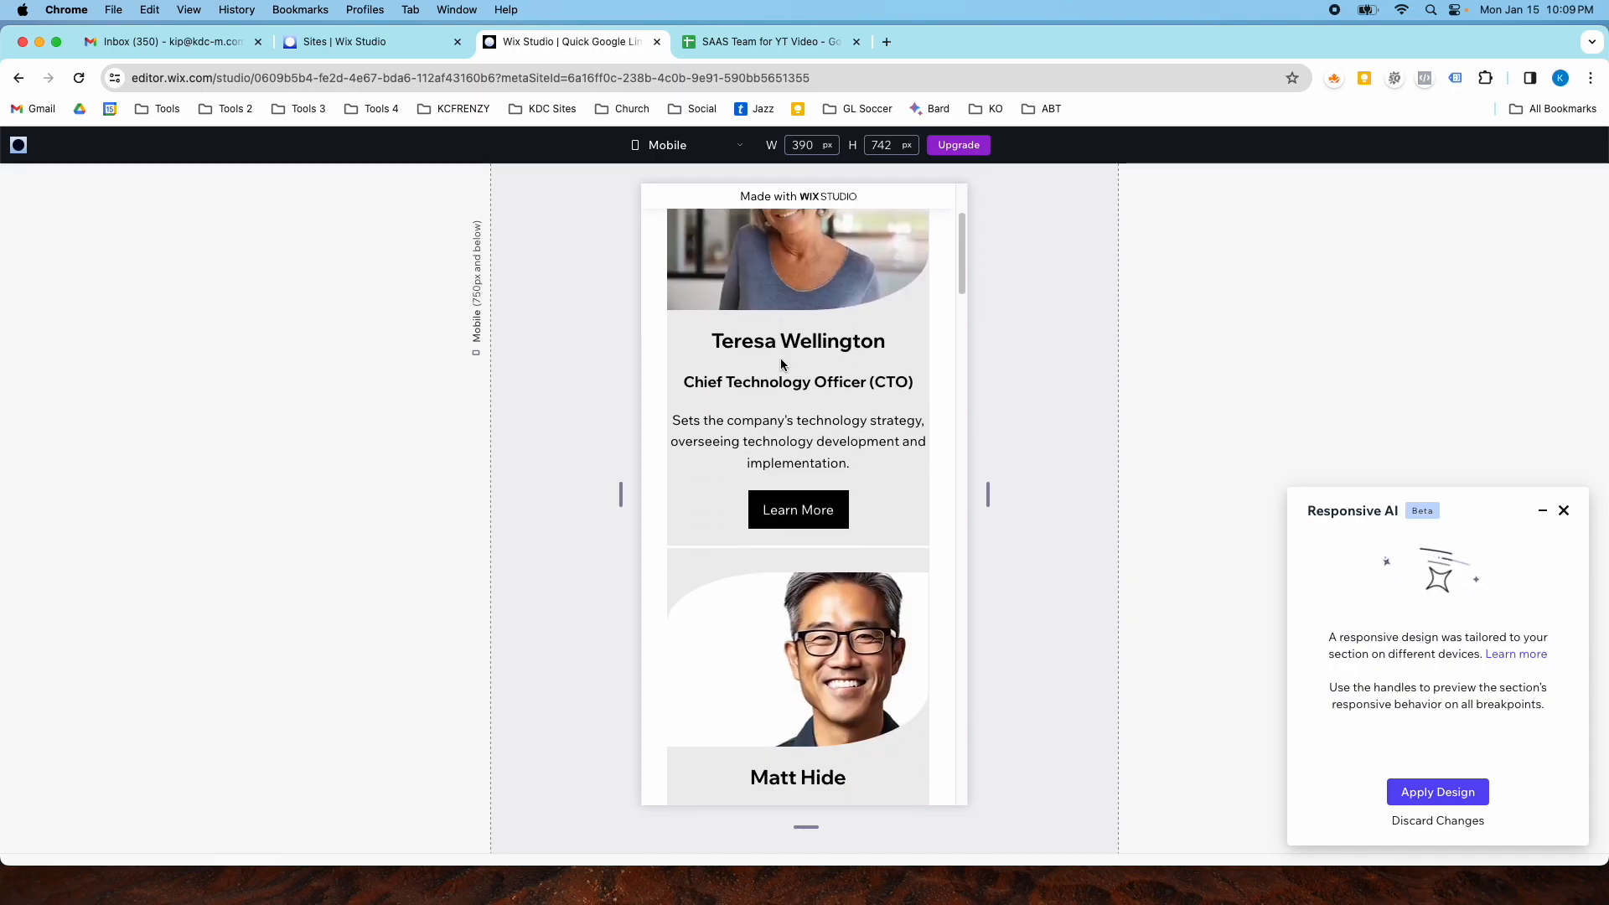
{"action": "scroll", "coordinate": [781, 359], "scroll_direction": "down", "scroll_amount": 8}
{"action": "scroll", "coordinate": [786, 372], "scroll_direction": "down", "scroll_amount": 3}
{"action": "left_click", "coordinate": [1422, 791]}
- Select the repeater on mobile and set its vertical gap between items to 20 px
{"action": "scroll", "coordinate": [930, 585], "scroll_direction": "down", "scroll_amount": 1}
{"action": "scroll", "coordinate": [908, 558], "scroll_direction": "up", "scroll_amount": 4}
{"action": "left_click", "coordinate": [883, 505]}
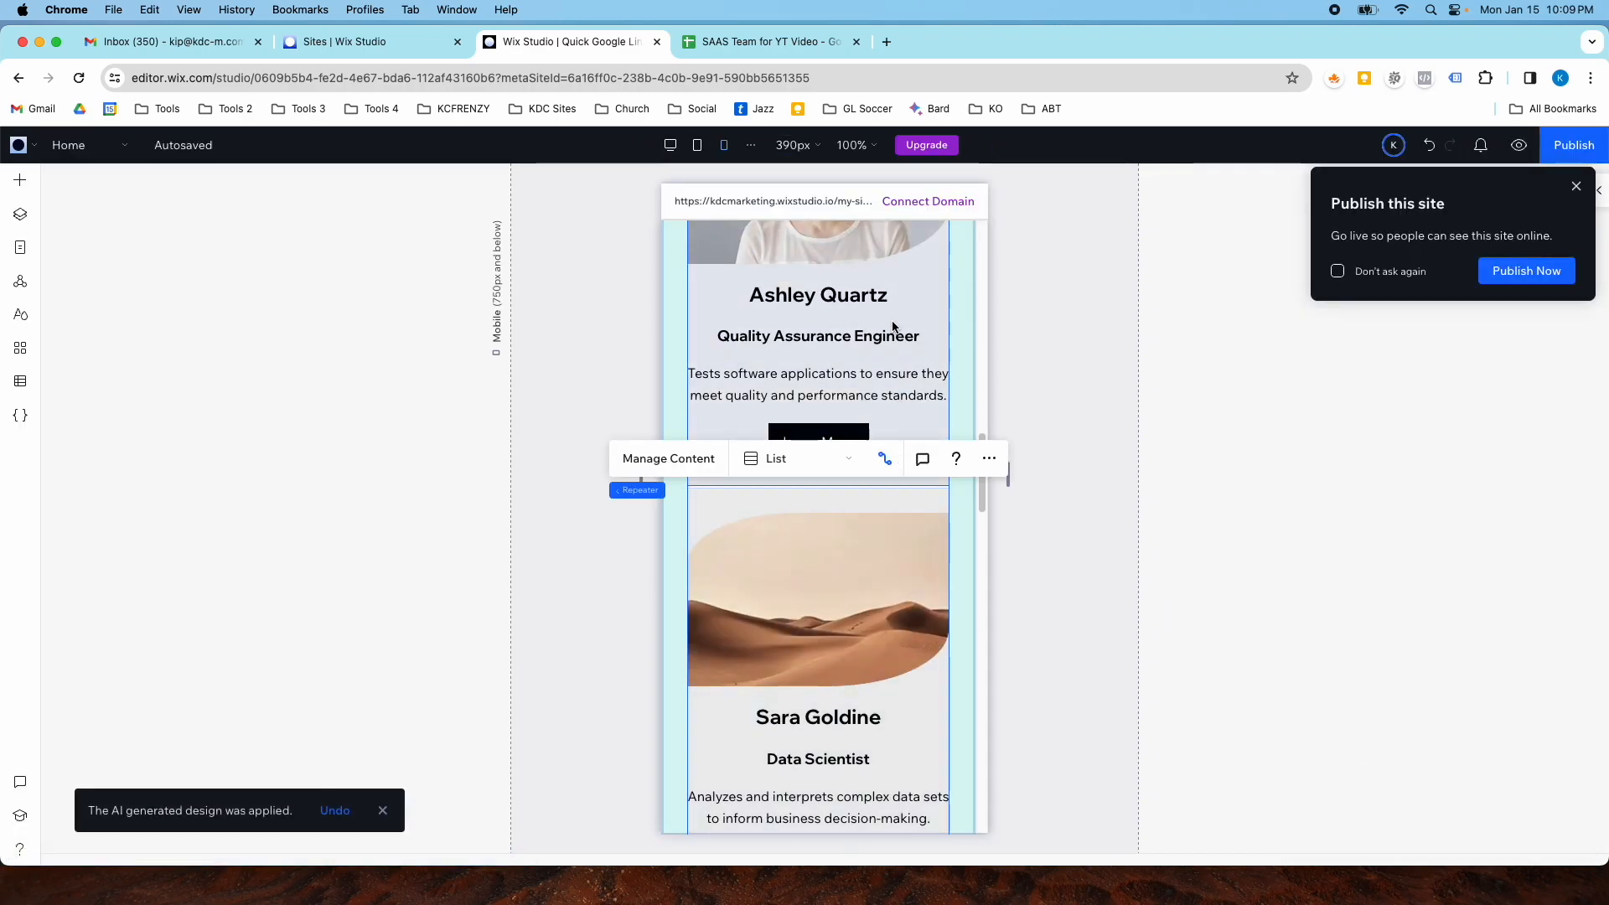
{"action": "left_click", "coordinate": [1584, 193]}
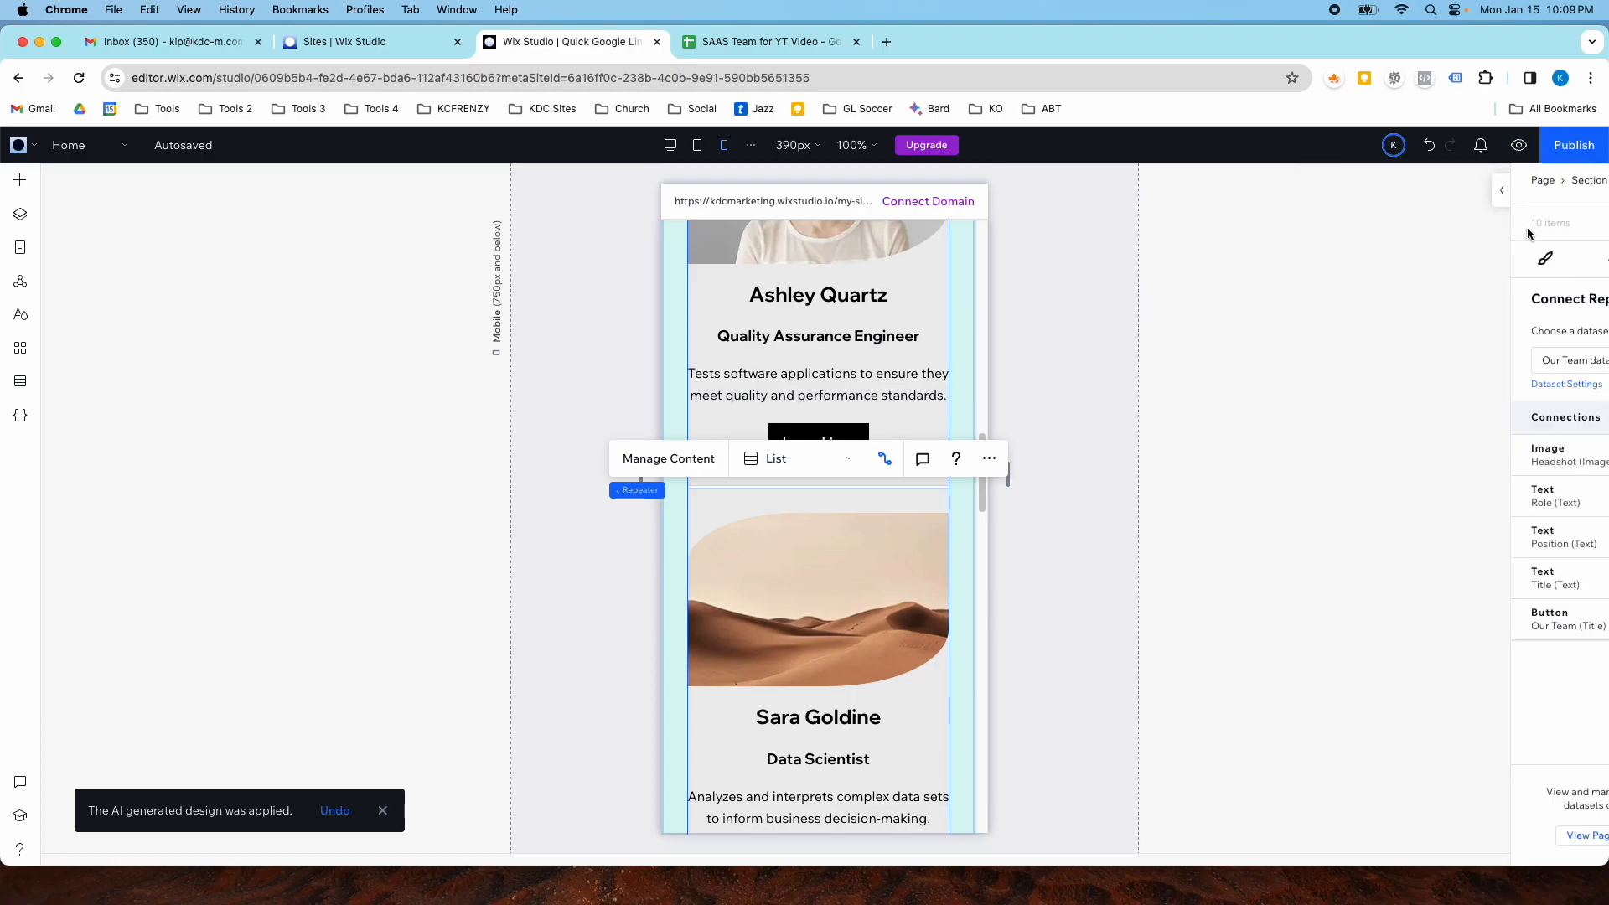
{"action": "left_click", "coordinate": [21, 215]}
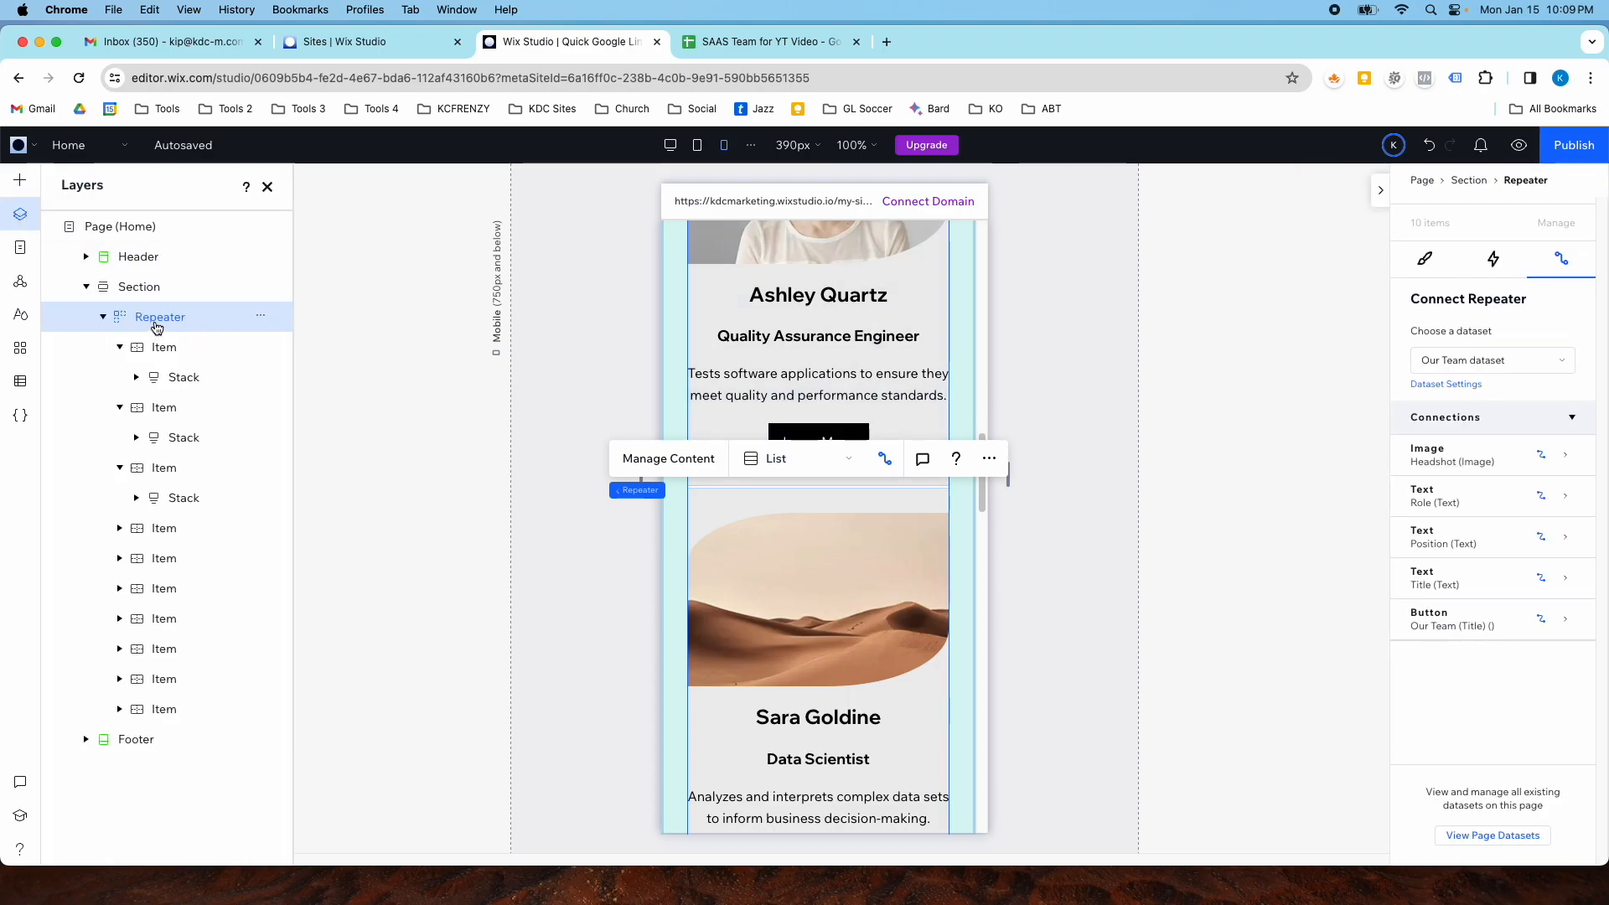
{"action": "scroll", "coordinate": [400, 355], "scroll_direction": "down", "scroll_amount": 4}
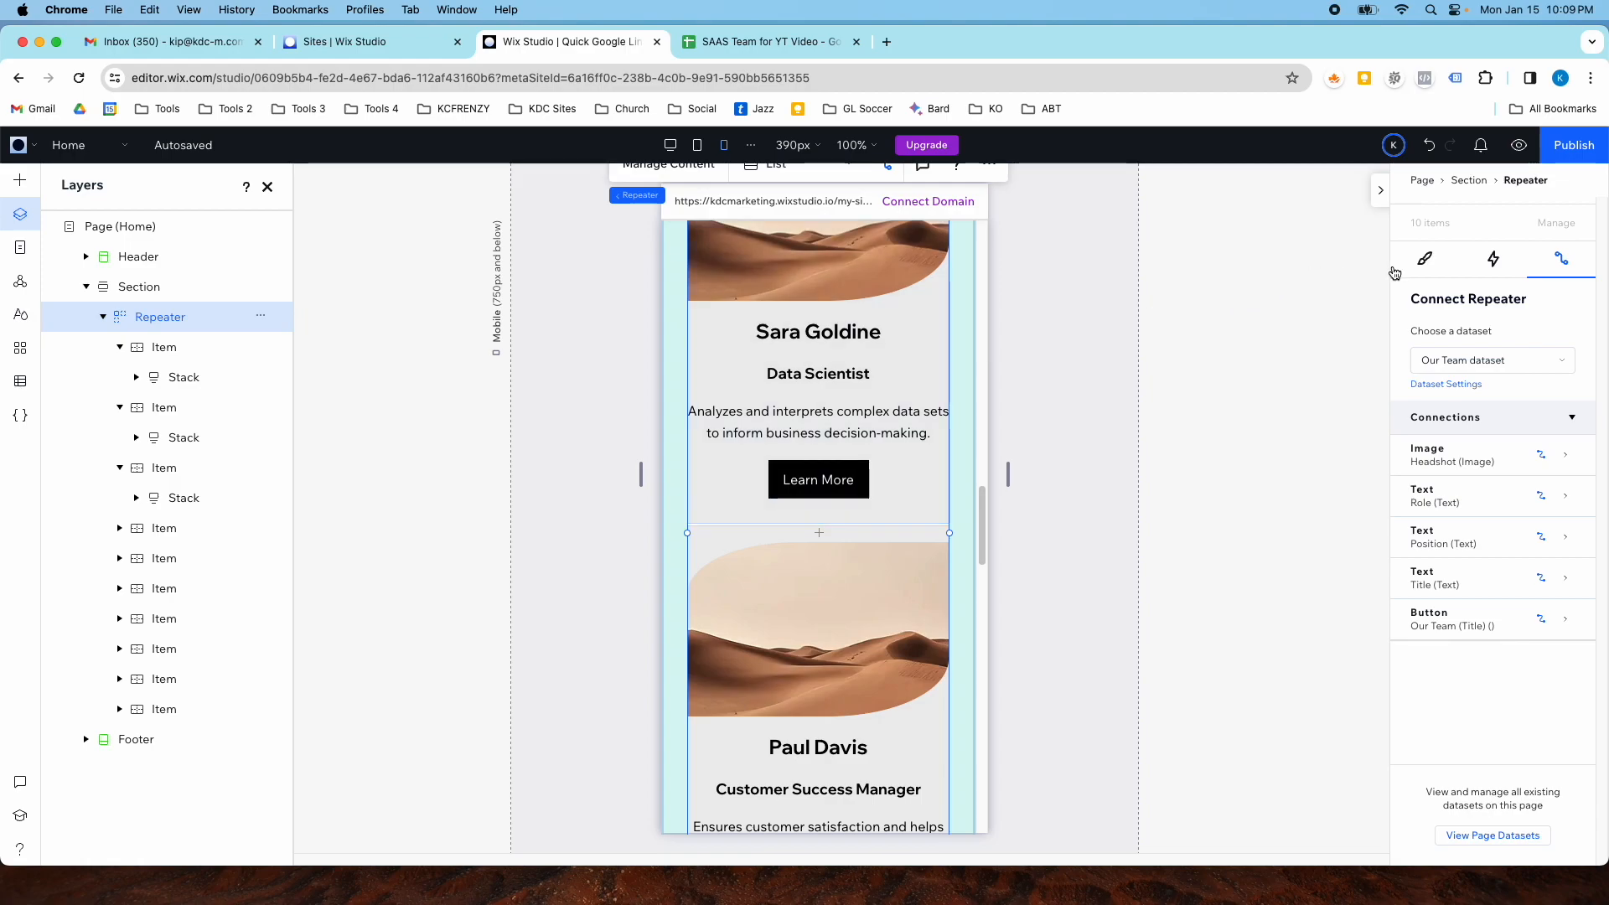
{"action": "left_click", "coordinate": [1417, 262]}
{"action": "scroll", "coordinate": [1432, 498], "scroll_direction": "down", "scroll_amount": 5}
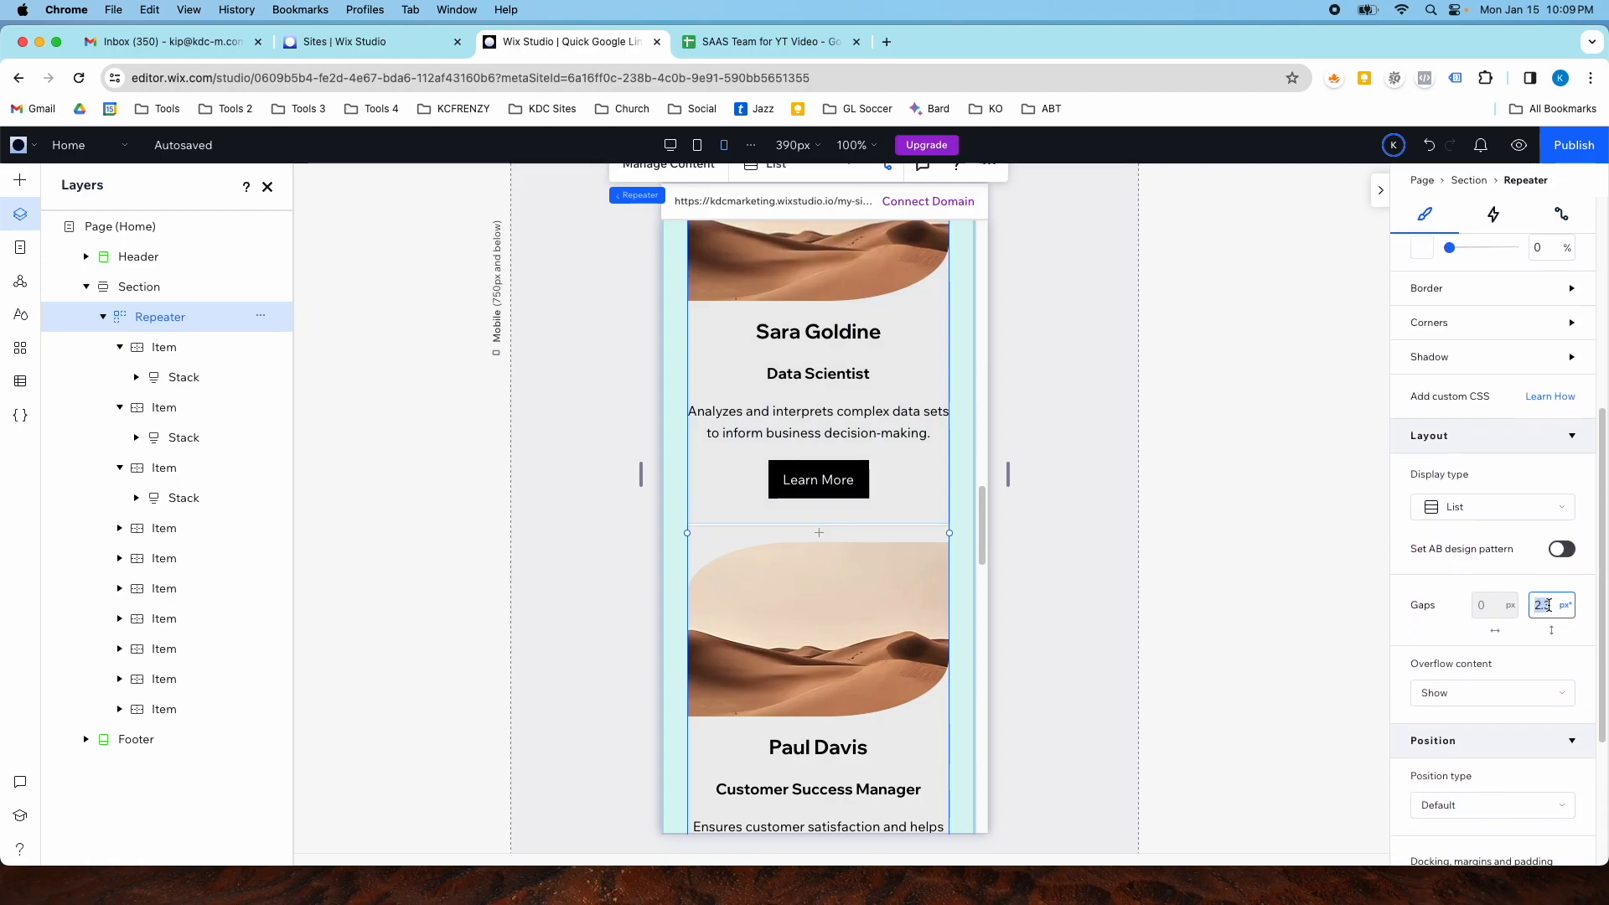
{"action": "type", "text": "8"}
{"action": "key", "text": "Return"}
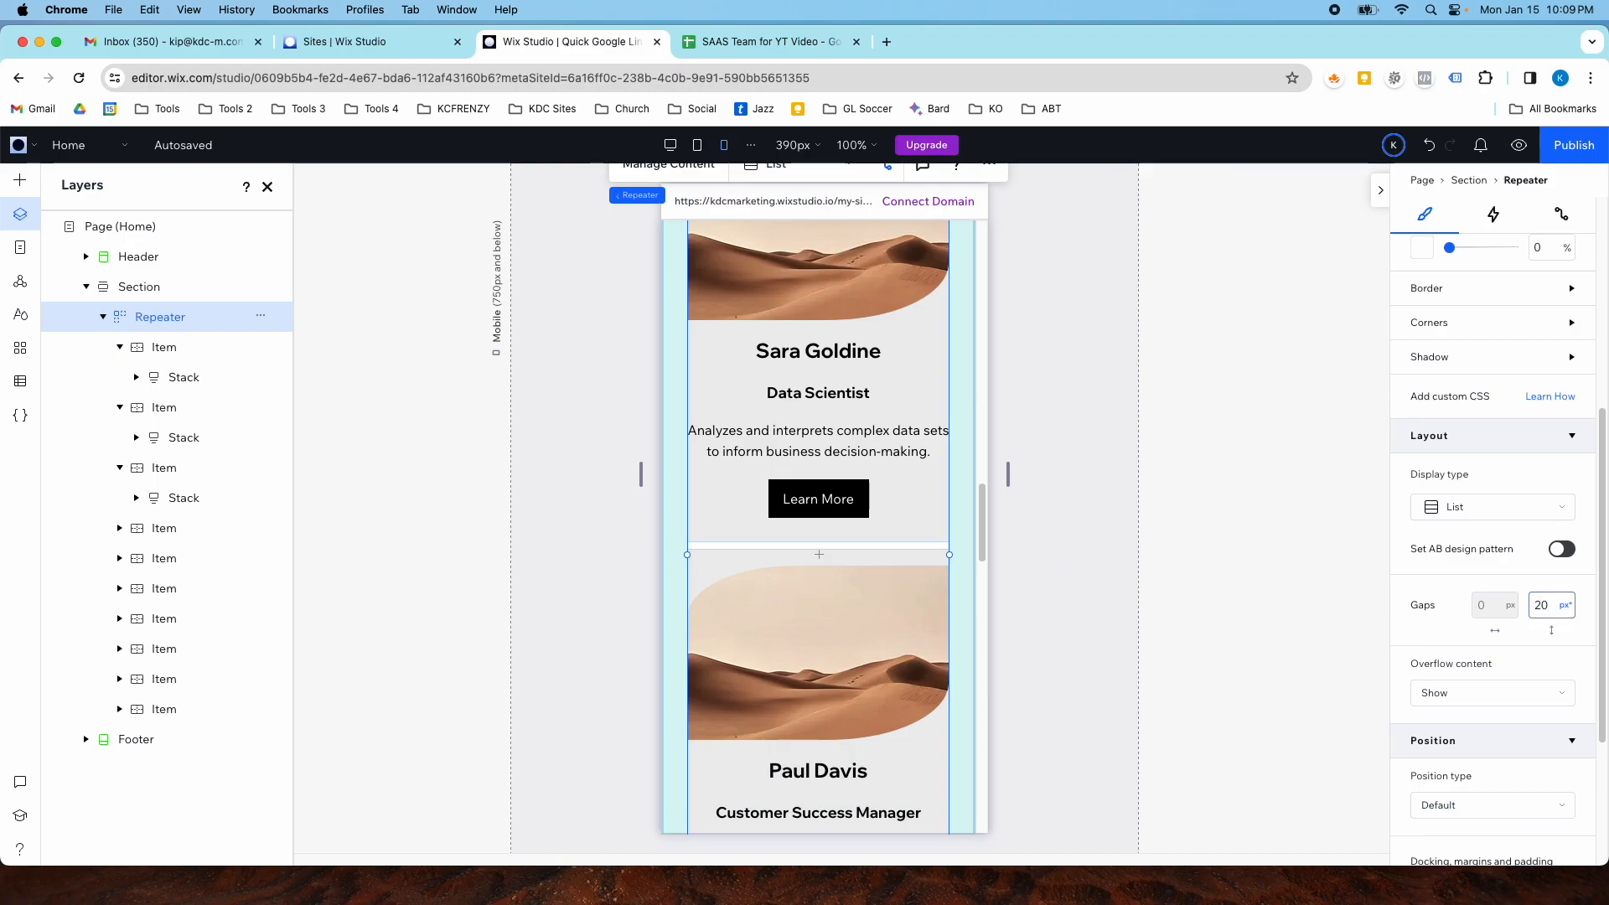
{"action": "scroll", "coordinate": [833, 536], "scroll_direction": "up", "scroll_amount": 15}
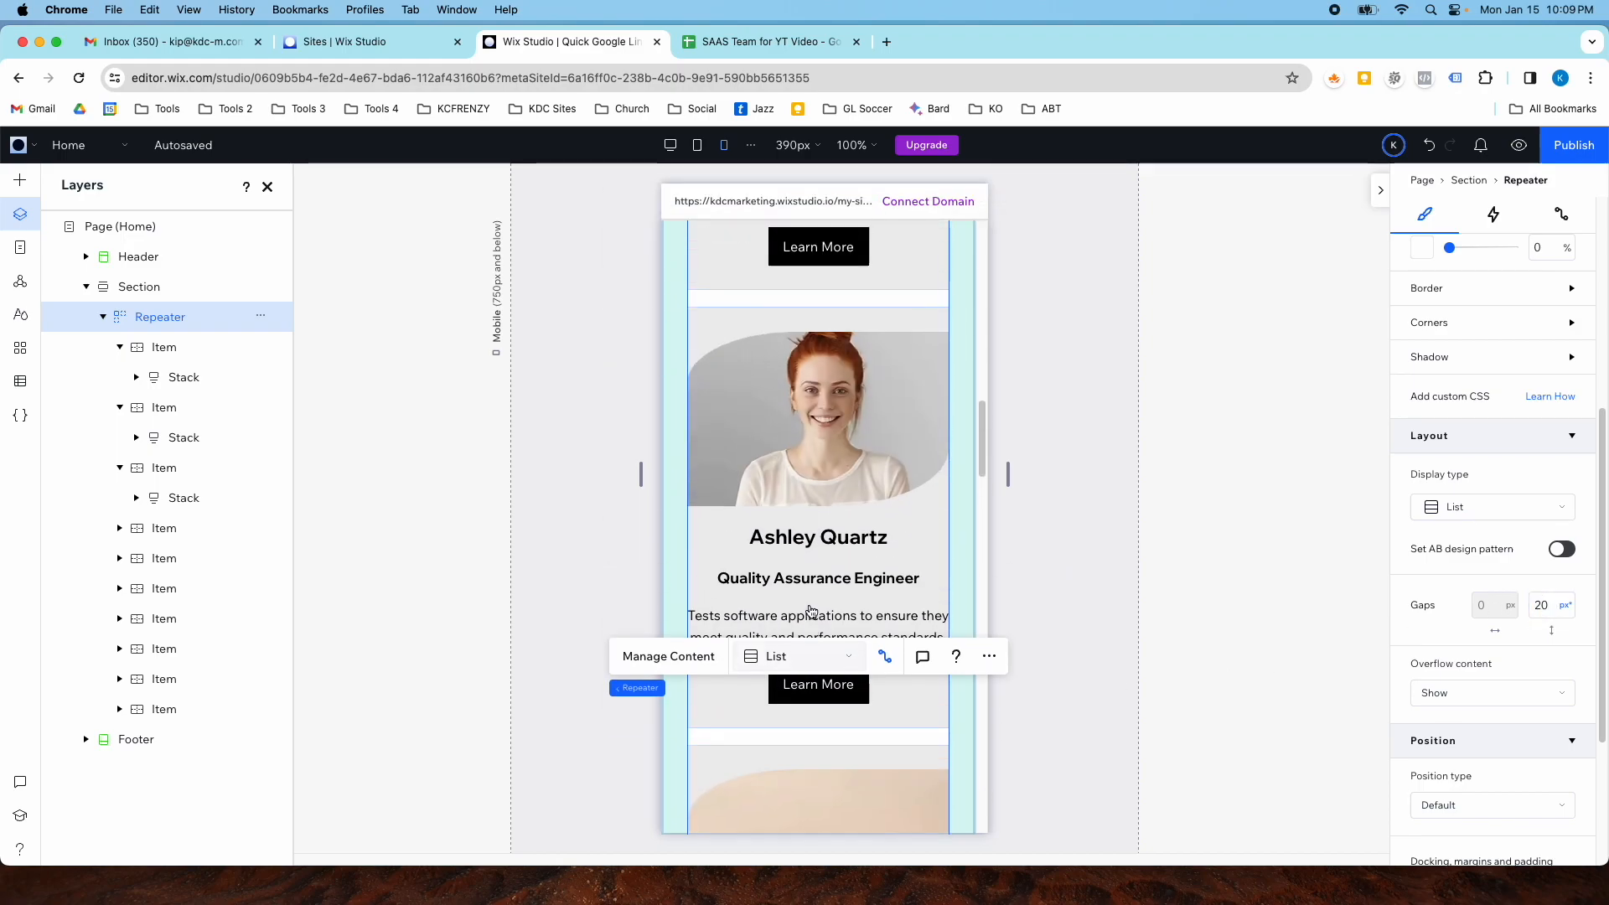
{"action": "scroll", "coordinate": [834, 536], "scroll_direction": "up", "scroll_amount": 15}
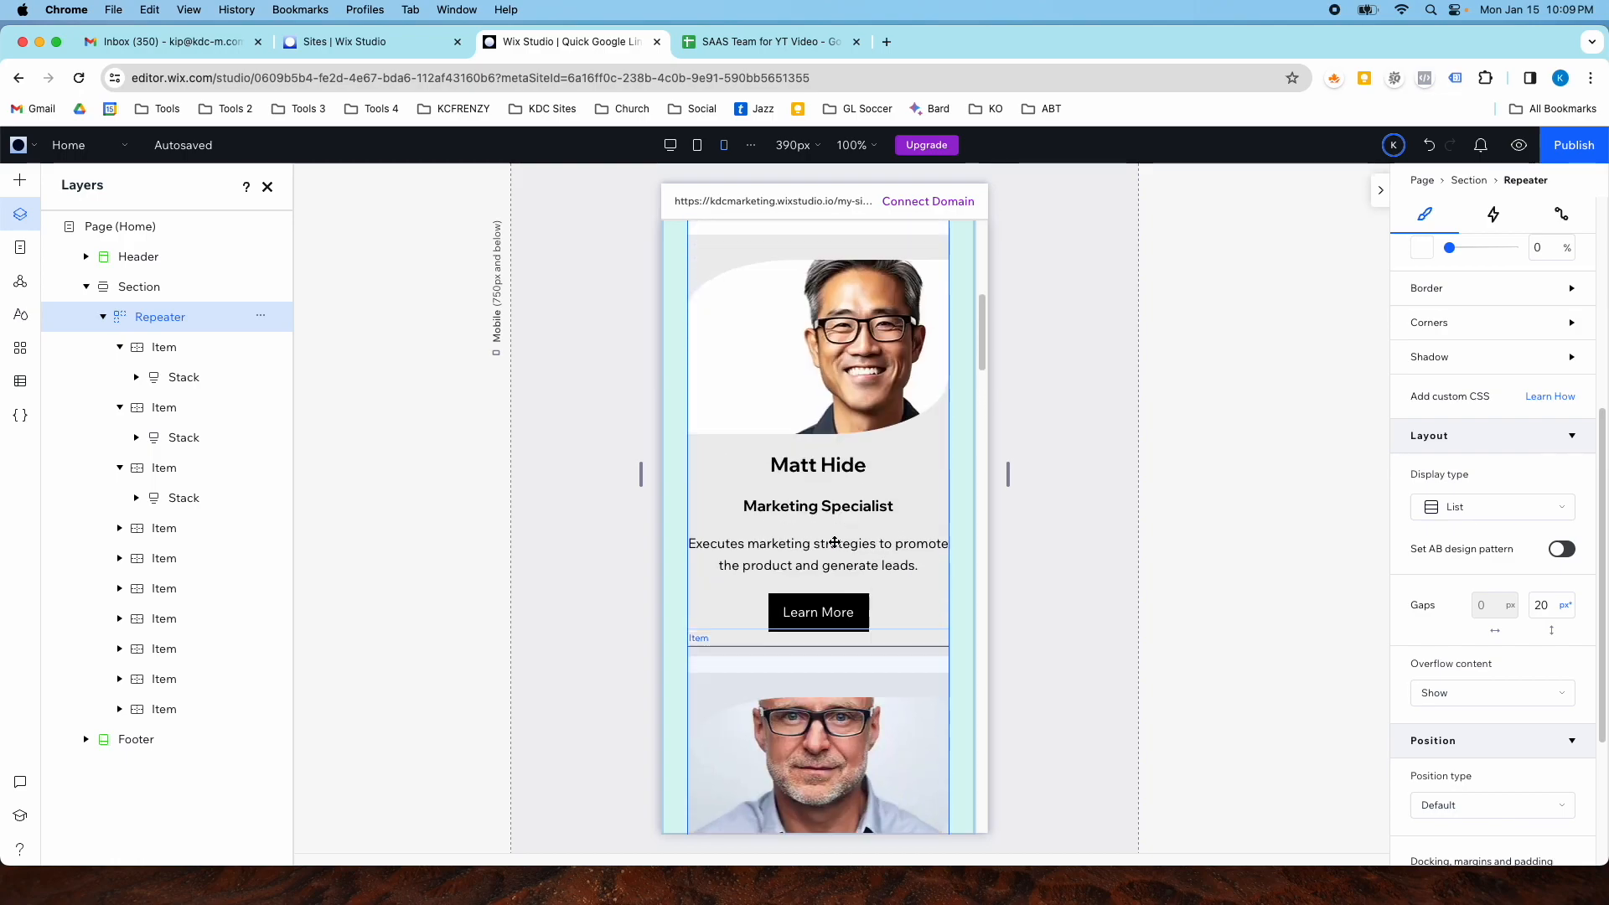
{"action": "scroll", "coordinate": [833, 541], "scroll_direction": "up", "scroll_amount": 3}
{"action": "scroll", "coordinate": [834, 541], "scroll_direction": "down", "scroll_amount": 20}
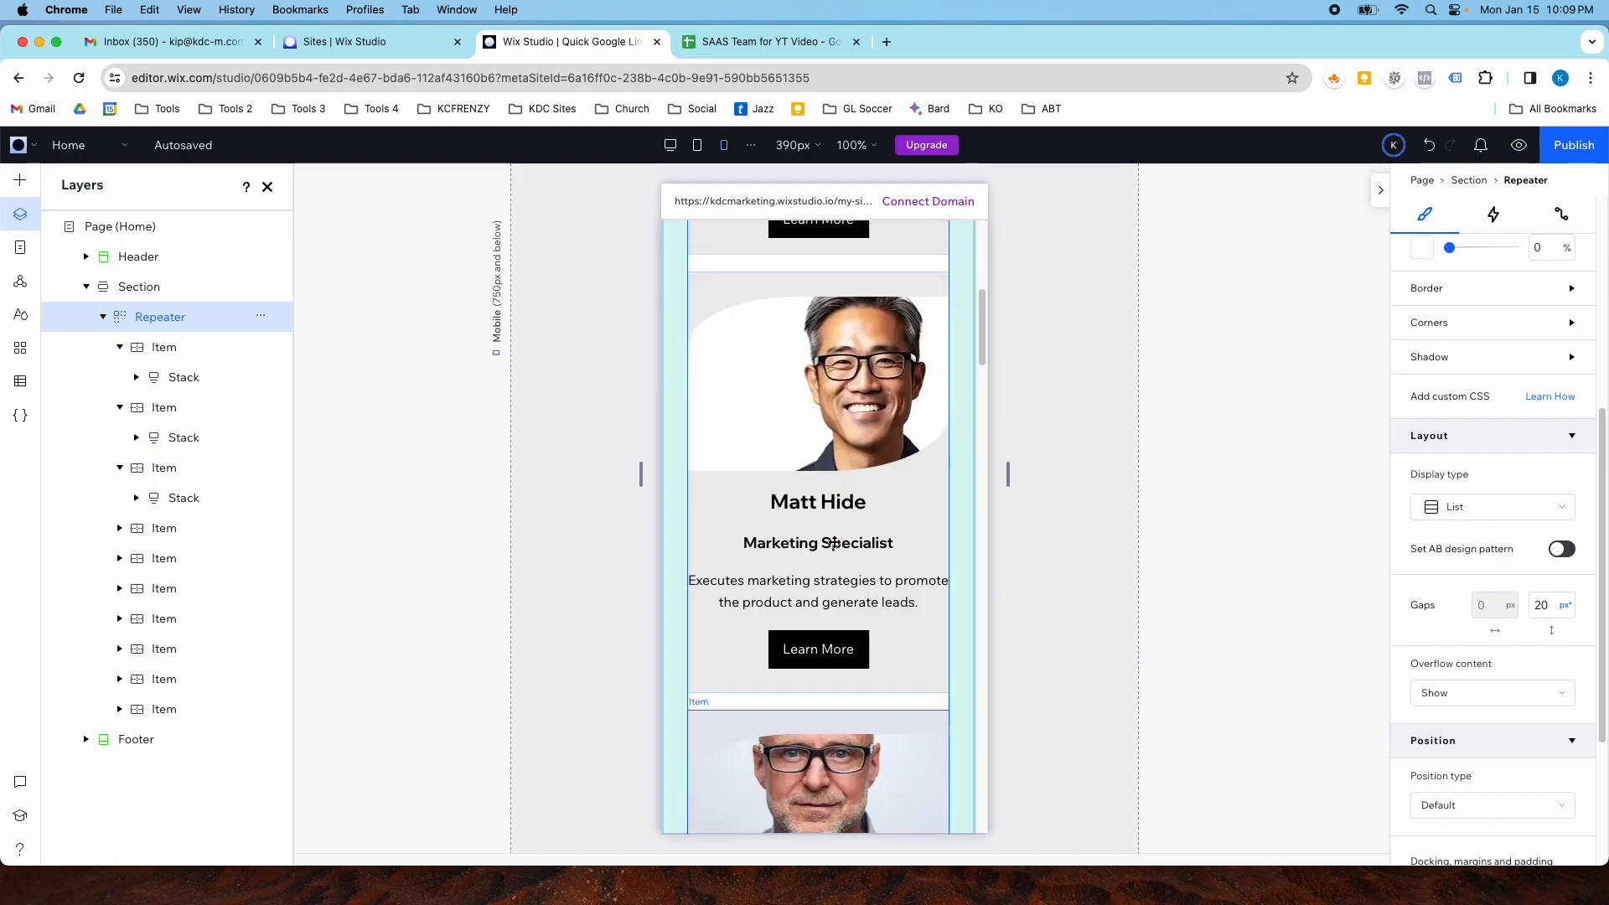
{"action": "scroll", "coordinate": [833, 541], "scroll_direction": "down", "scroll_amount": 15}
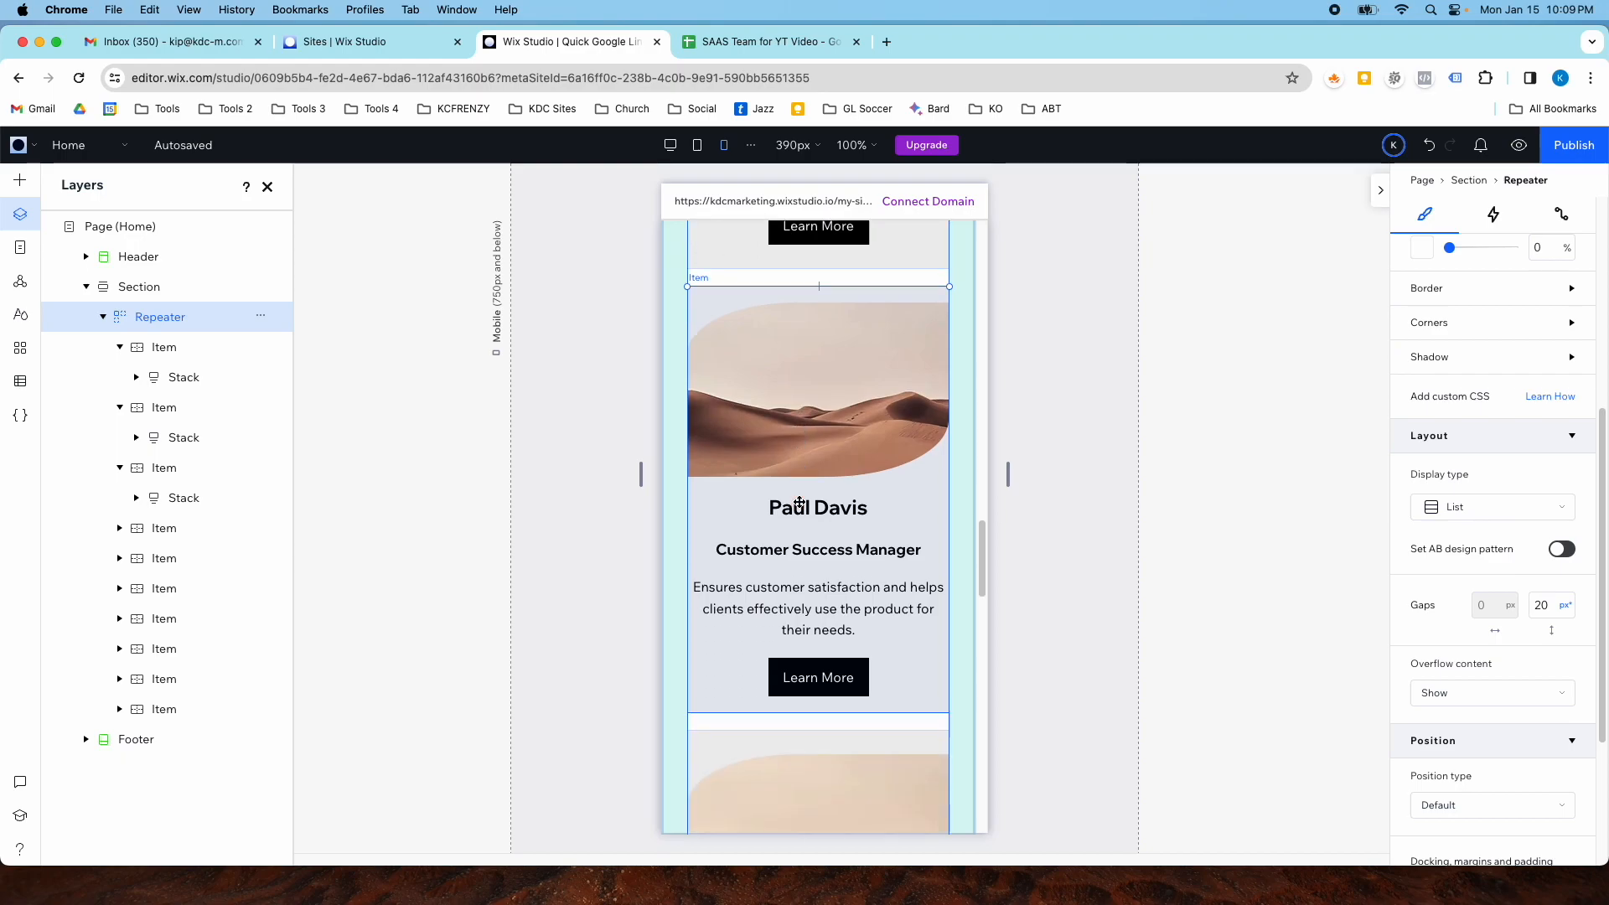
- Open the Our Team (Title) item page and review its layout on tablet, mobile and desktop
{"action": "left_click", "coordinate": [669, 151]}
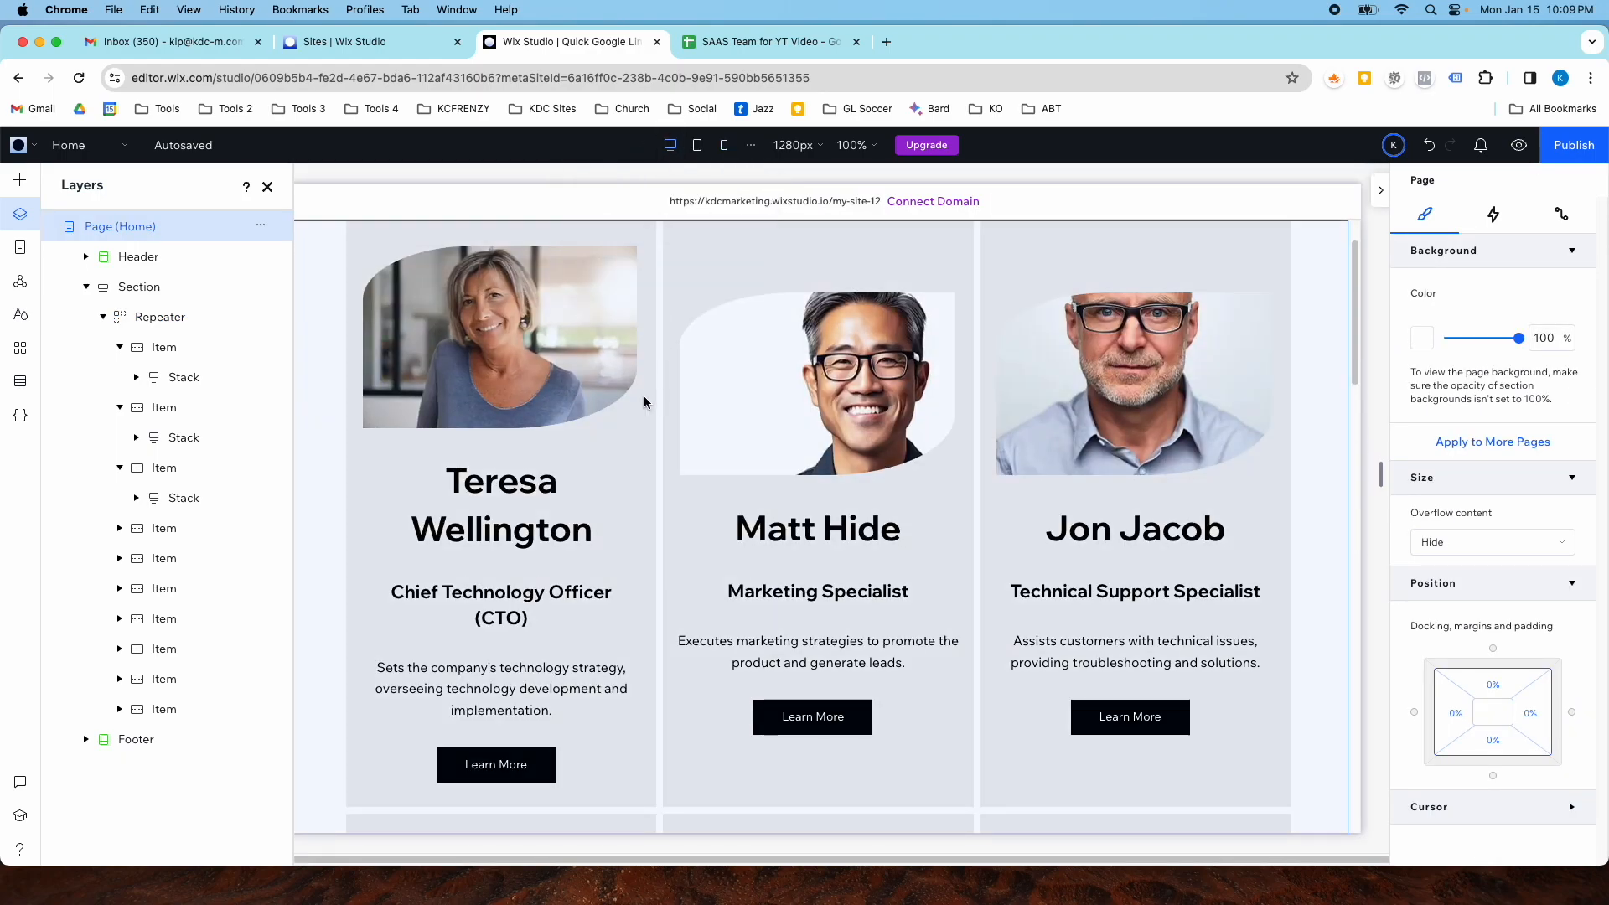
{"action": "left_click", "coordinate": [69, 145]}
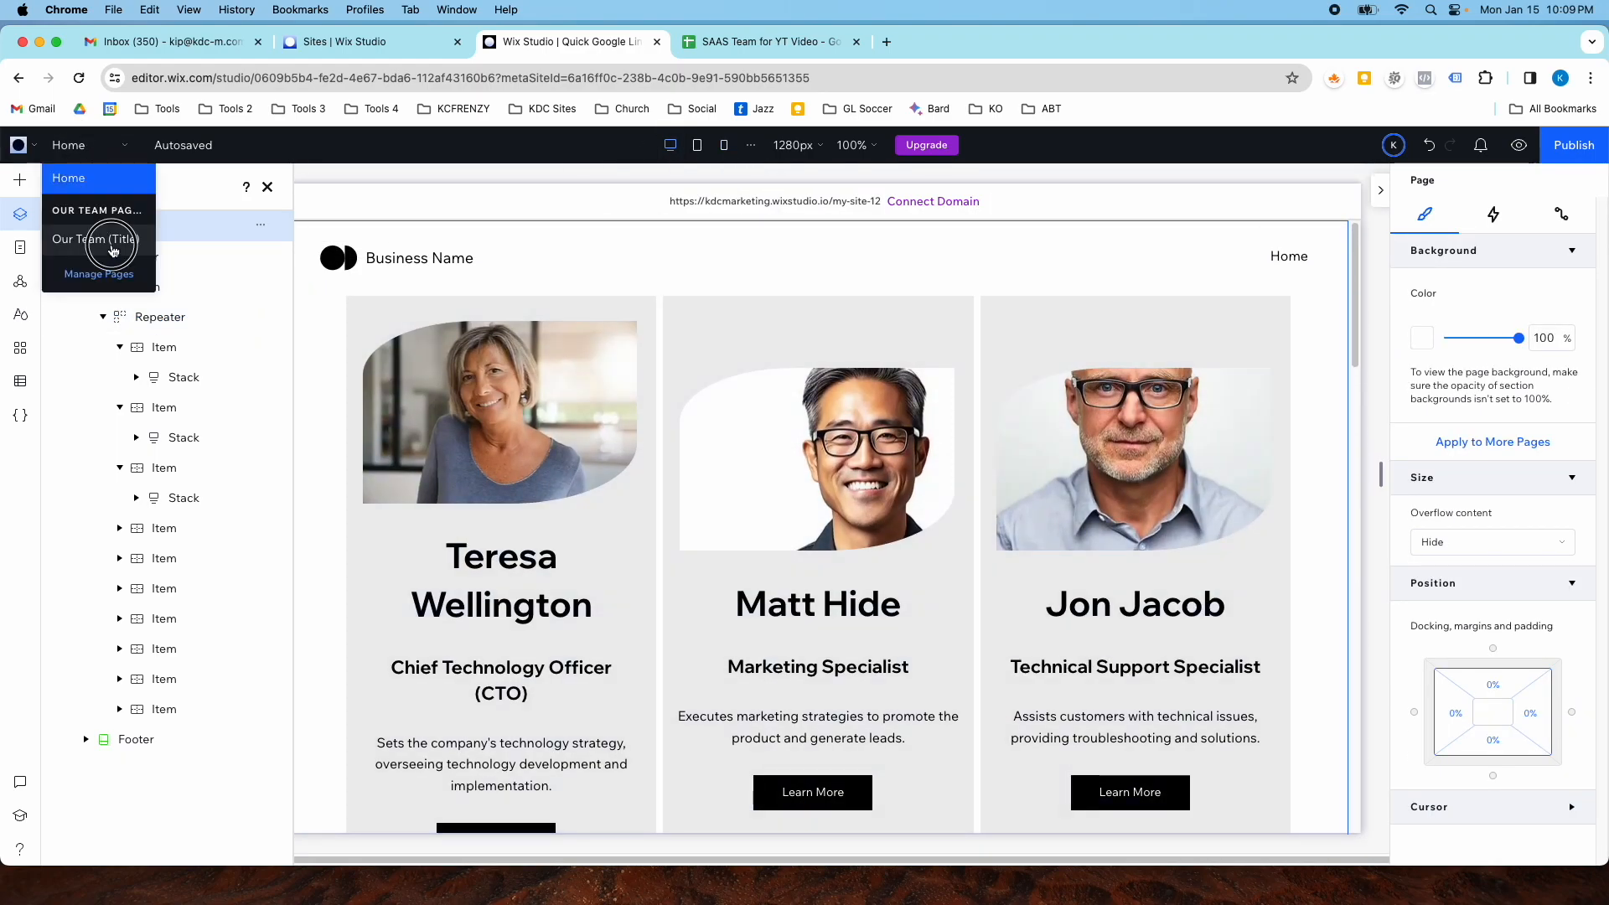
{"action": "left_click", "coordinate": [92, 239]}
{"action": "left_click", "coordinate": [696, 146]}
{"action": "left_click", "coordinate": [724, 145]}
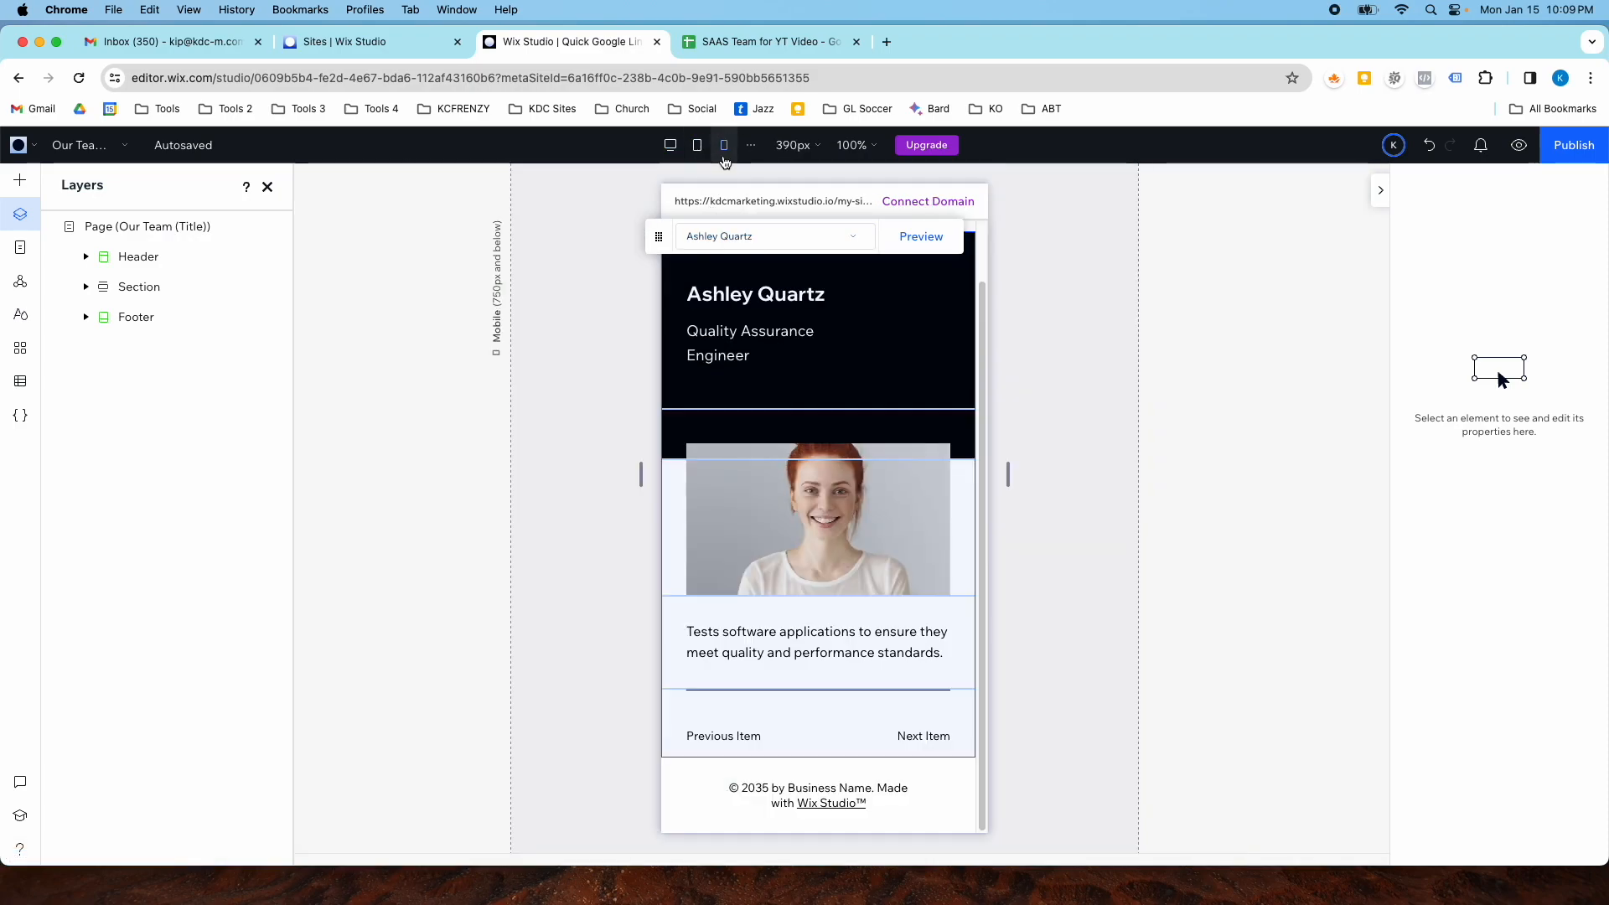
{"action": "scroll", "coordinate": [816, 445], "scroll_direction": "up", "scroll_amount": 2}
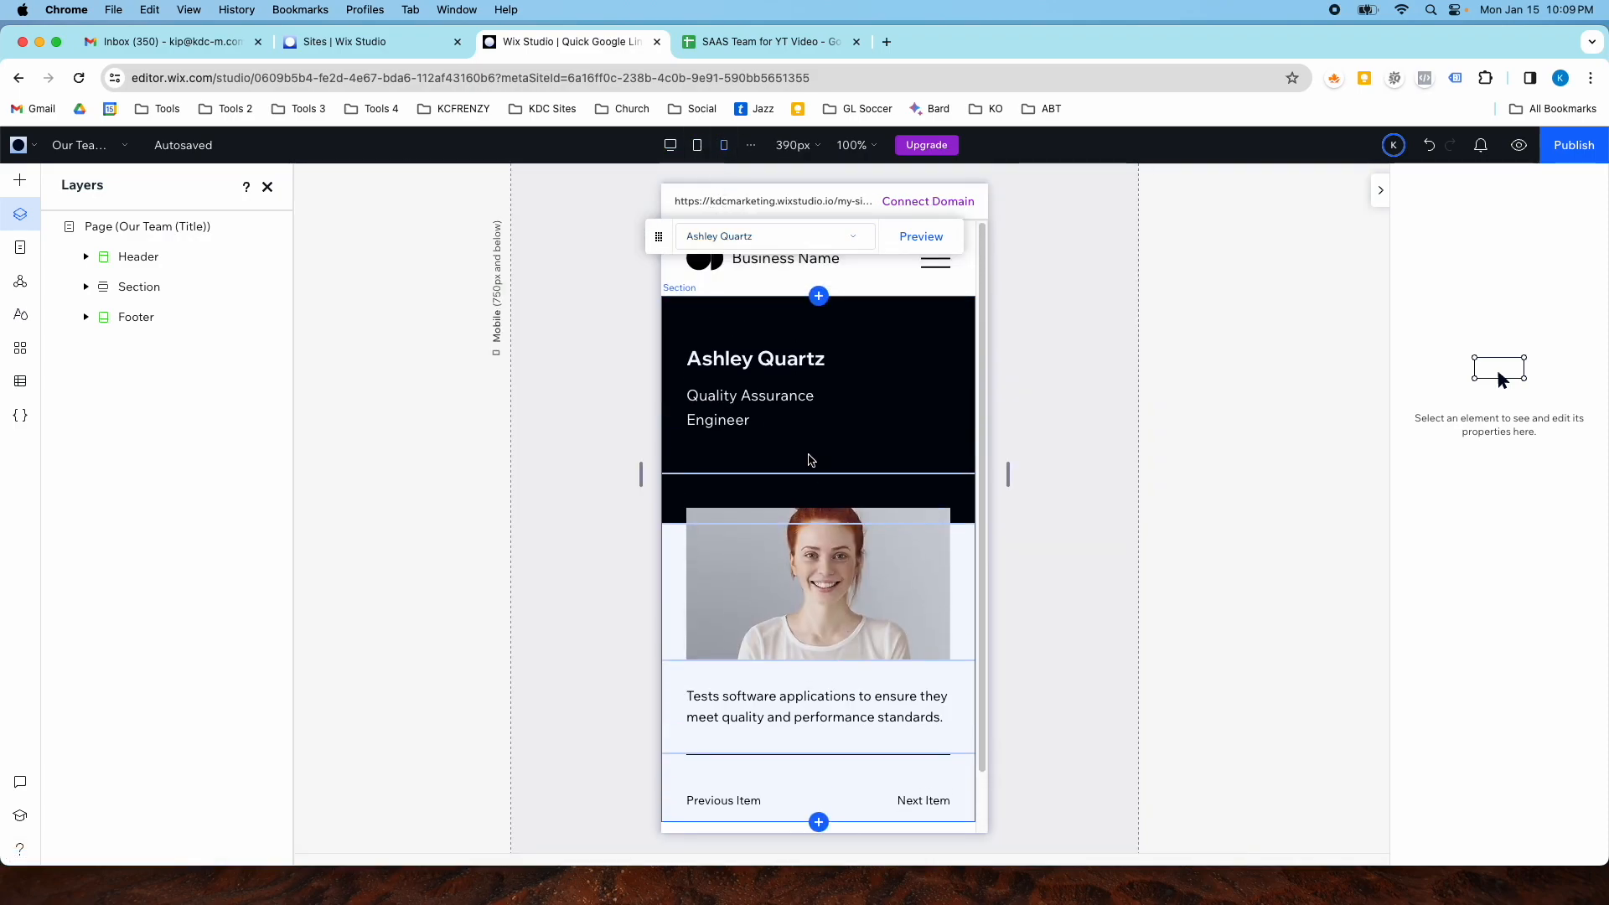
{"action": "scroll", "coordinate": [854, 500], "scroll_direction": "down", "scroll_amount": 2}
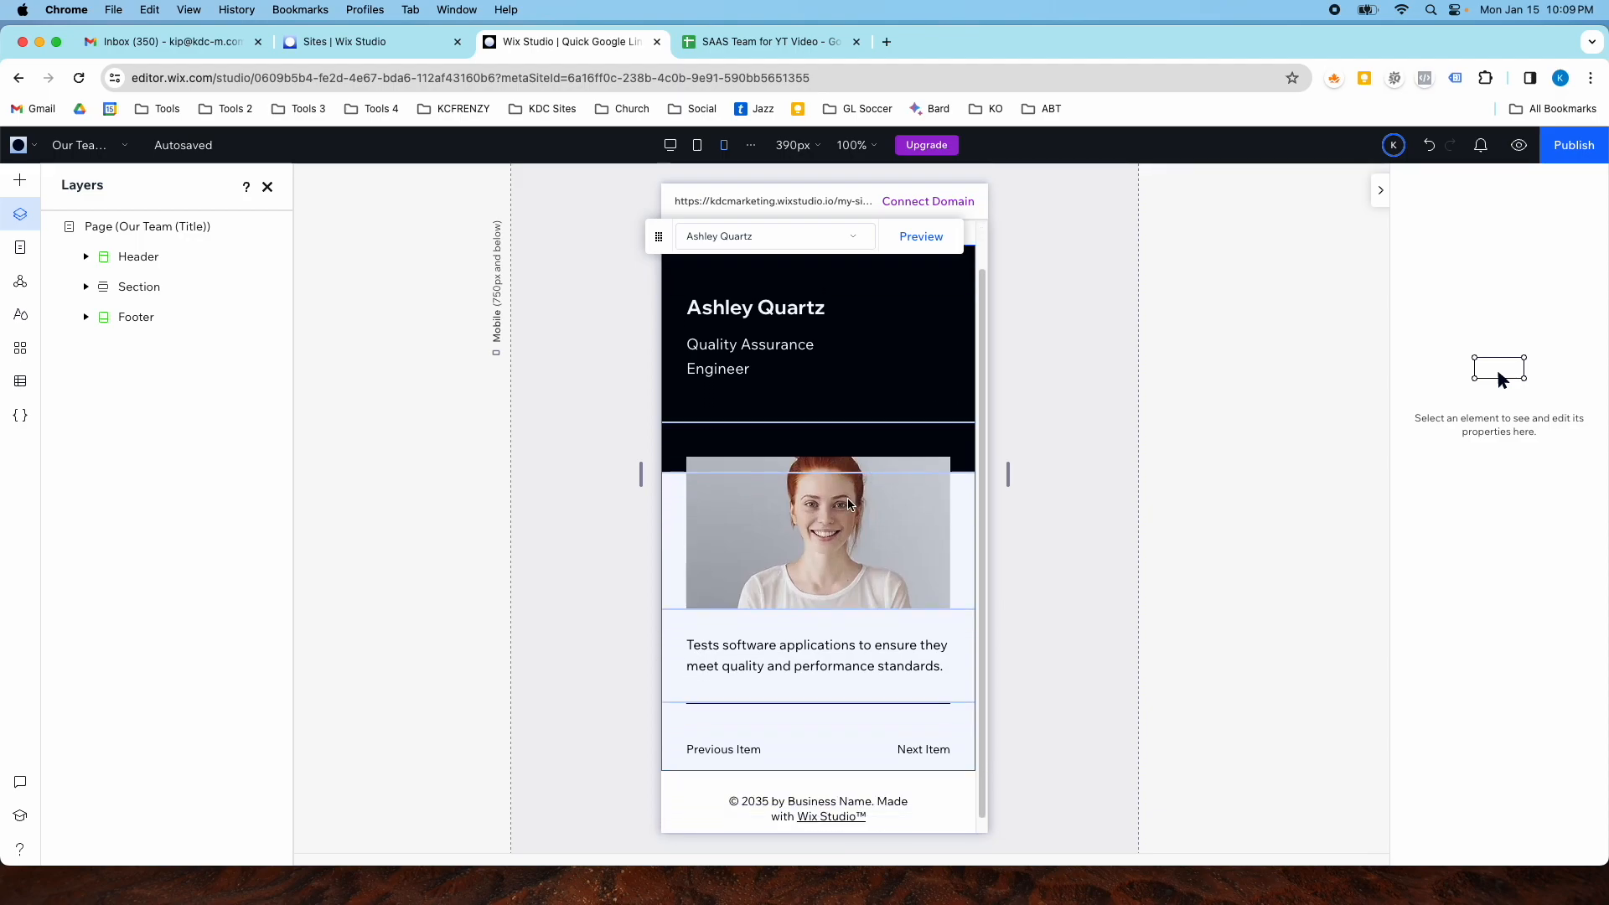
{"action": "scroll", "coordinate": [847, 498], "scroll_direction": "up", "scroll_amount": 2}
{"action": "scroll", "coordinate": [845, 498], "scroll_direction": "down", "scroll_amount": 1}
{"action": "scroll", "coordinate": [809, 377], "scroll_direction": "up", "scroll_amount": 1}
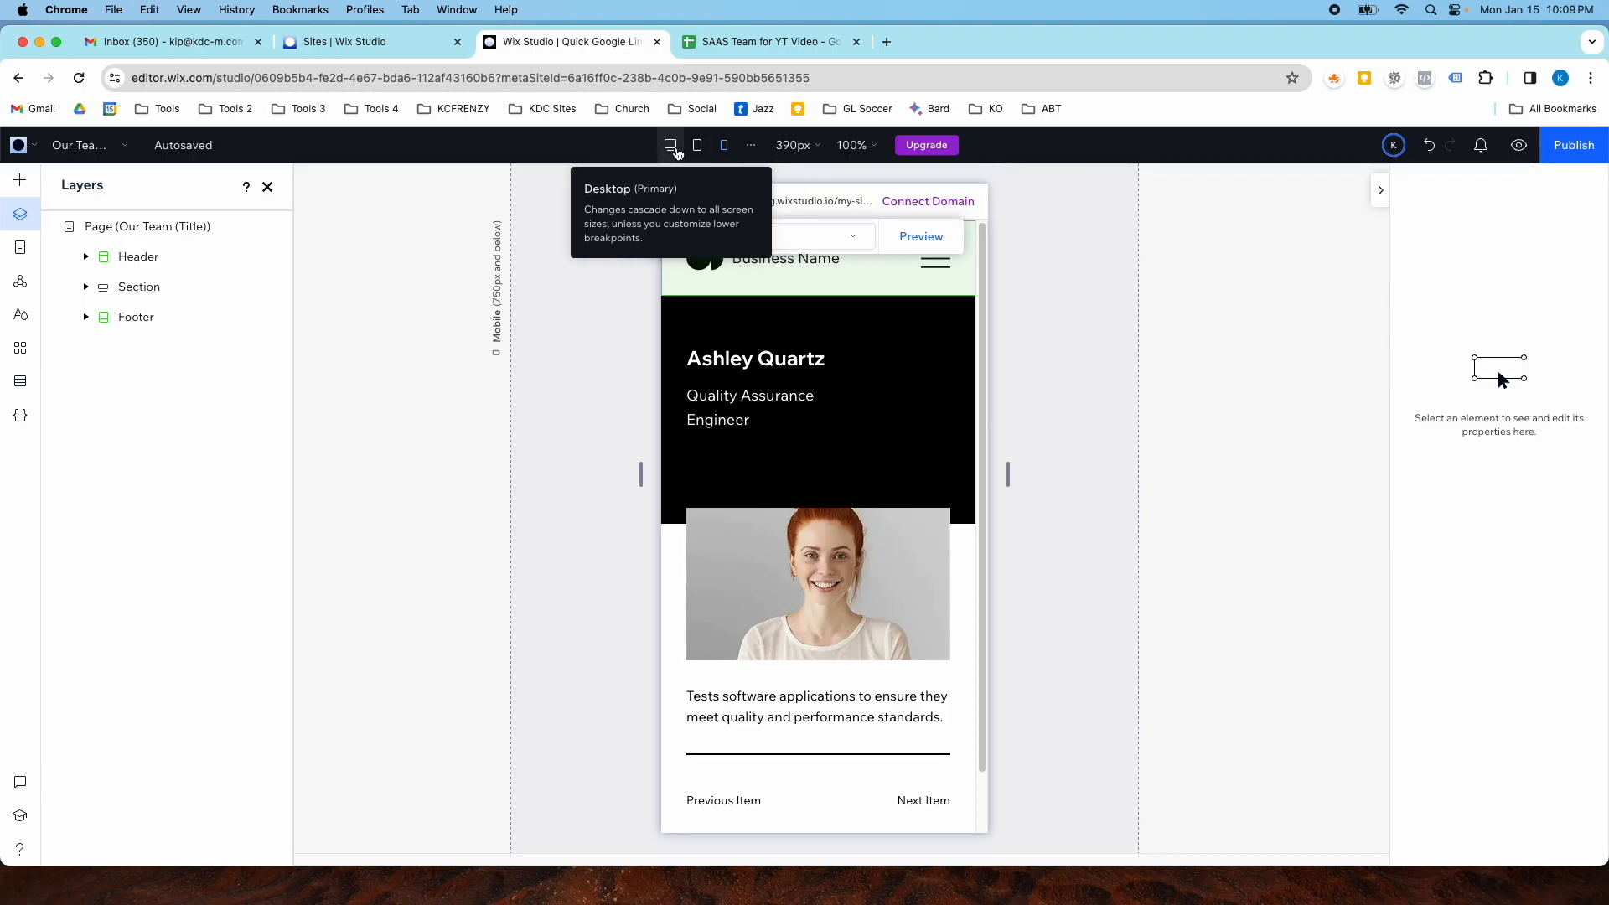
{"action": "left_click", "coordinate": [670, 146]}
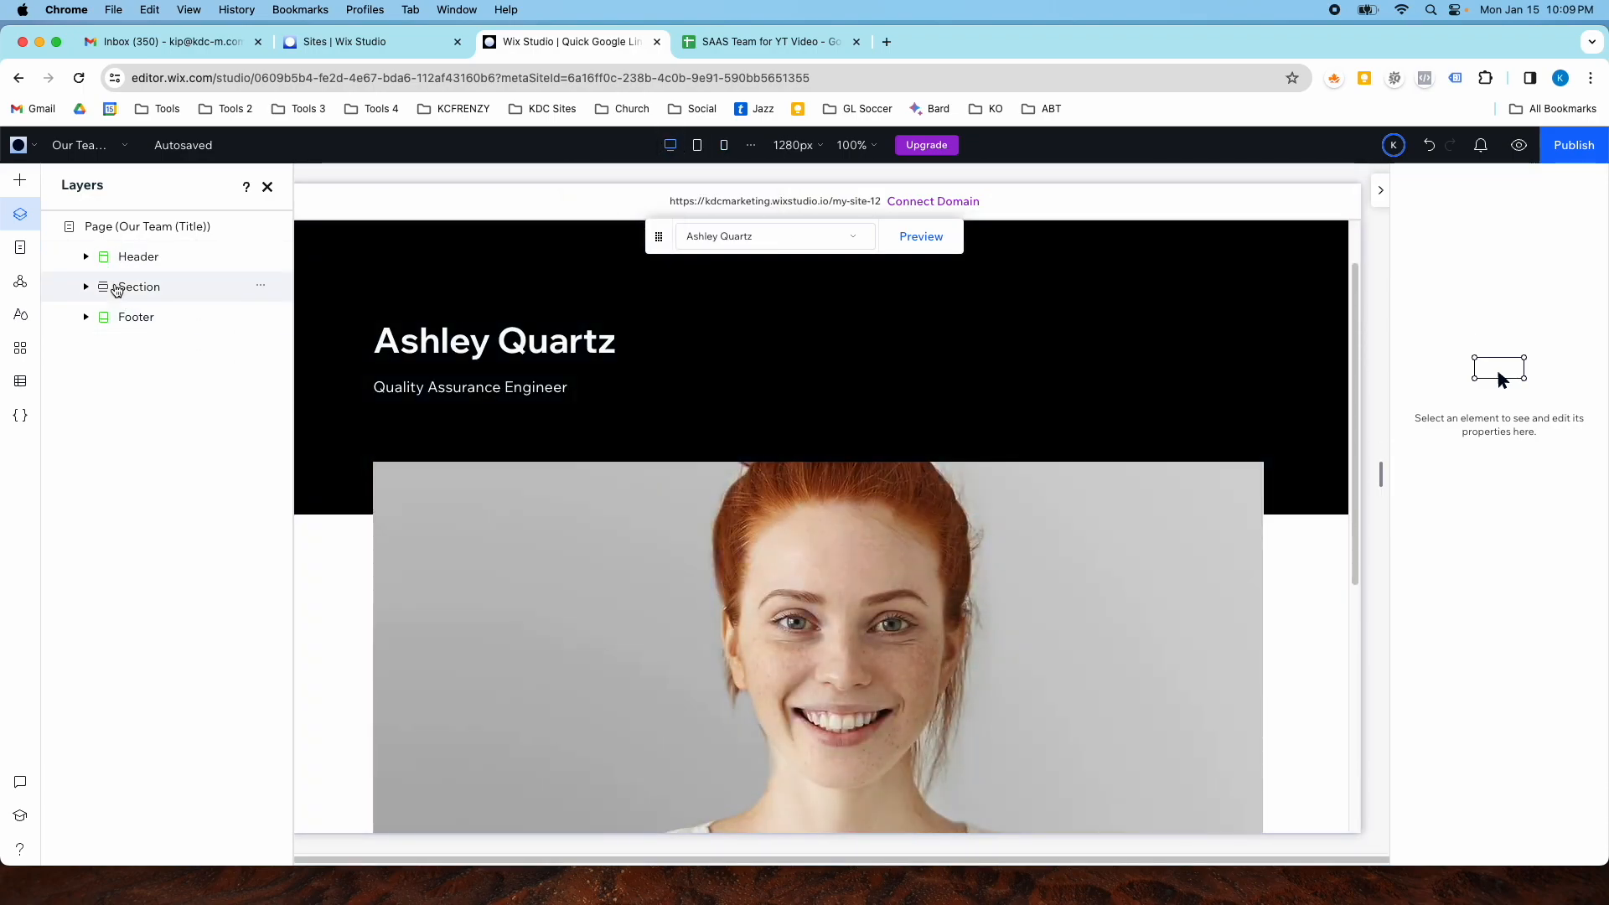
- Inspect the item page's section and cell layers and scroll through its content
{"action": "left_click", "coordinate": [128, 287]}
{"action": "scroll", "coordinate": [331, 544], "scroll_direction": "down", "scroll_amount": 2}
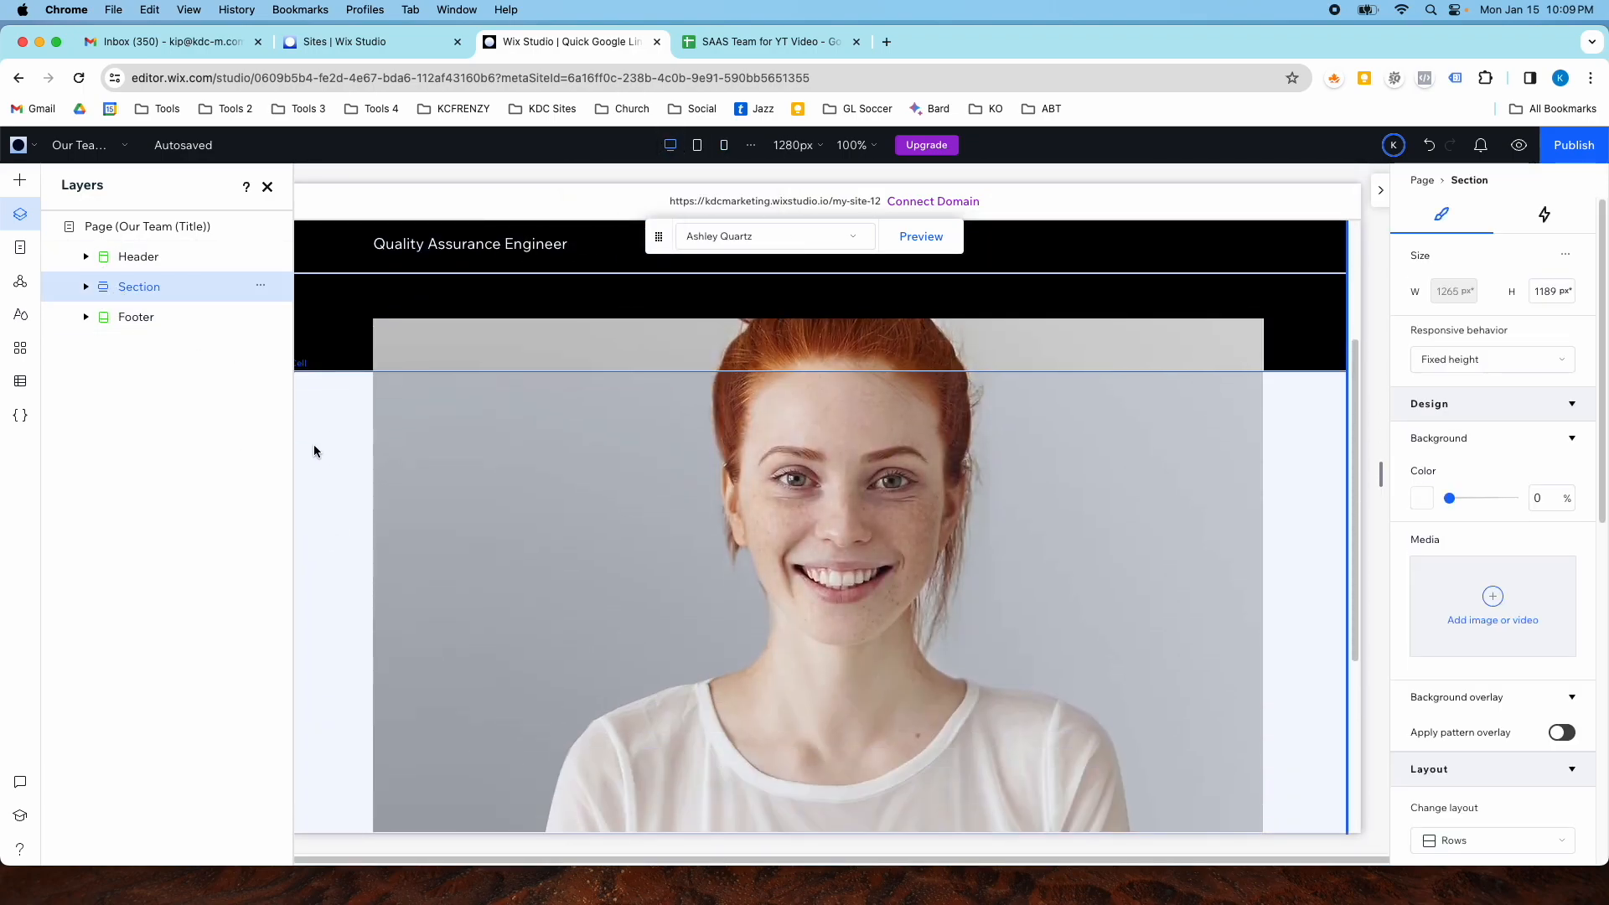
{"action": "left_click", "coordinate": [86, 288]}
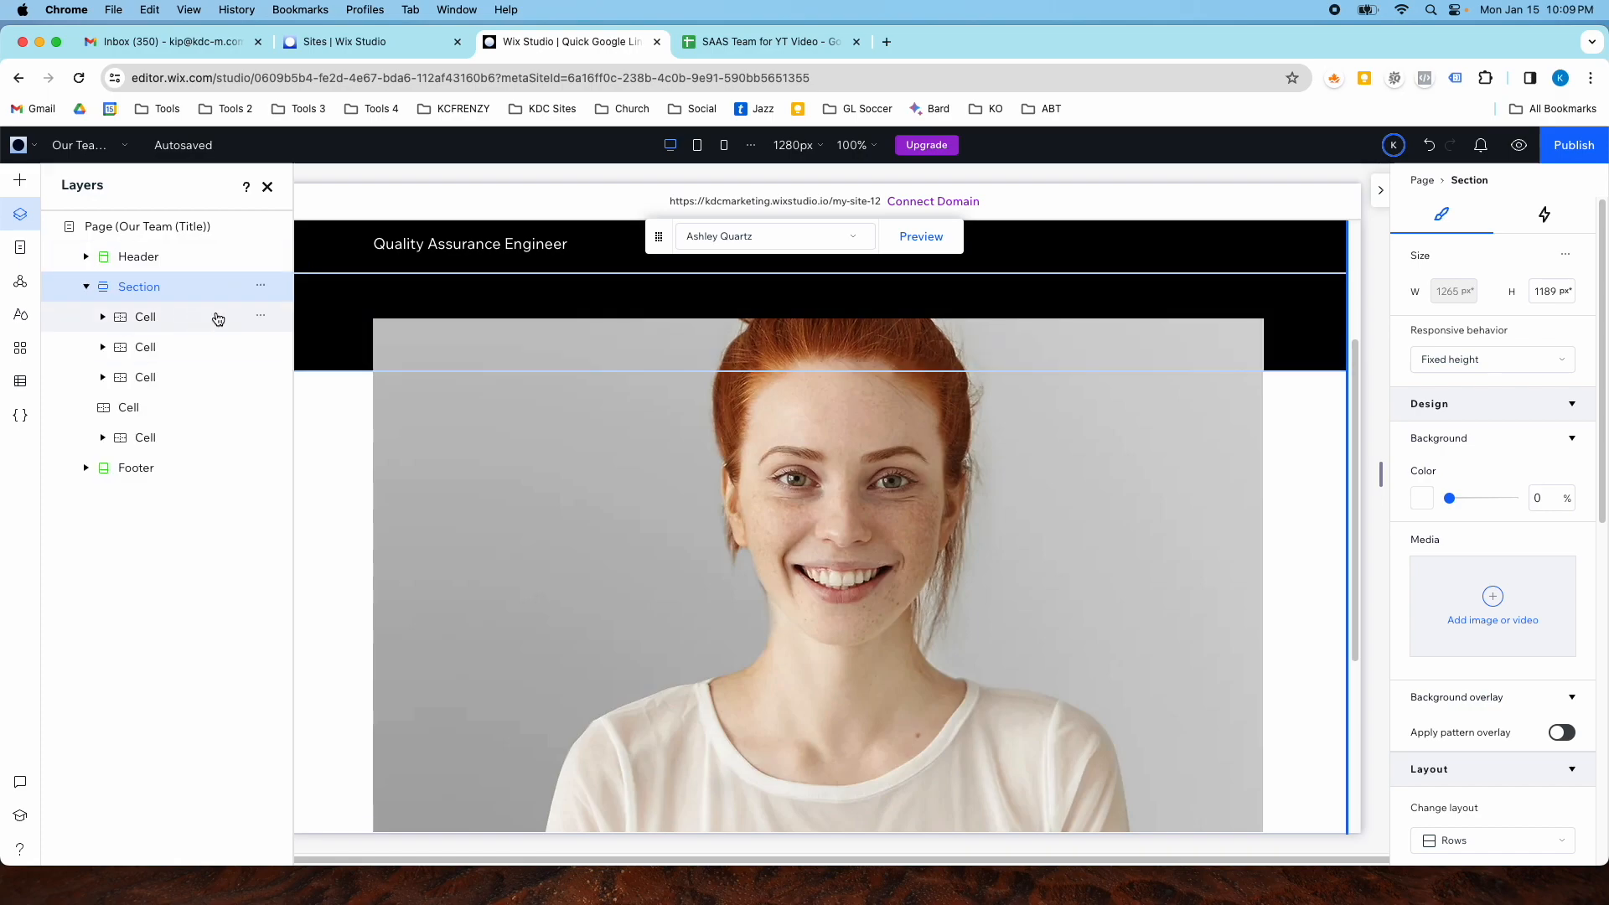
{"action": "left_click", "coordinate": [317, 466]}
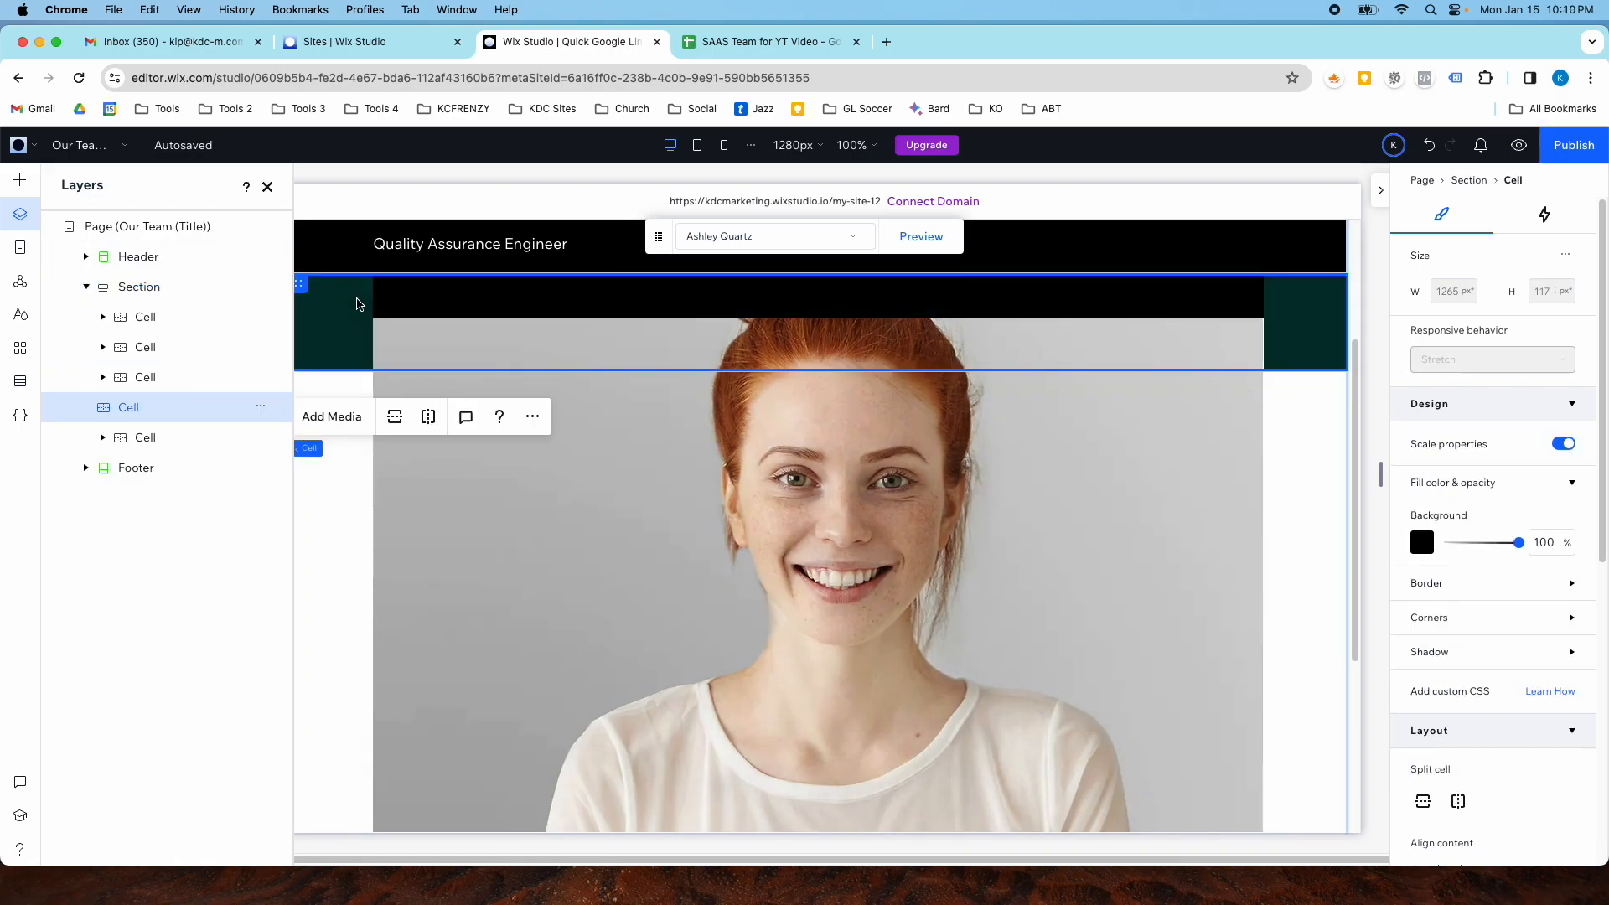
{"action": "left_click", "coordinate": [171, 287]}
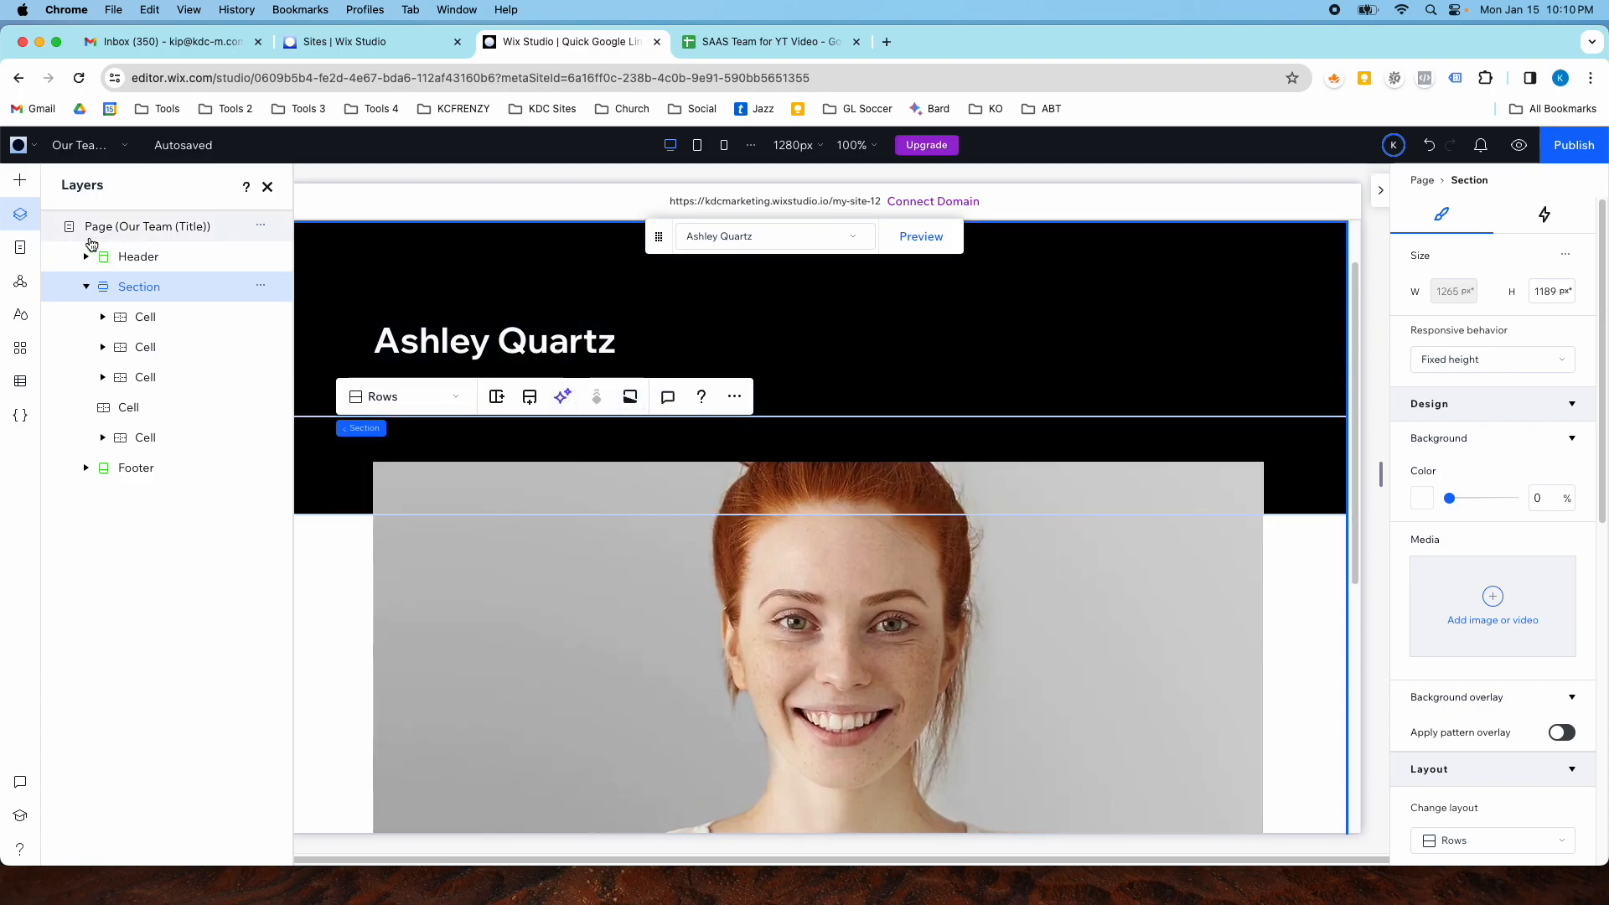
{"action": "scroll", "coordinate": [560, 506], "scroll_direction": "down", "scroll_amount": 5}
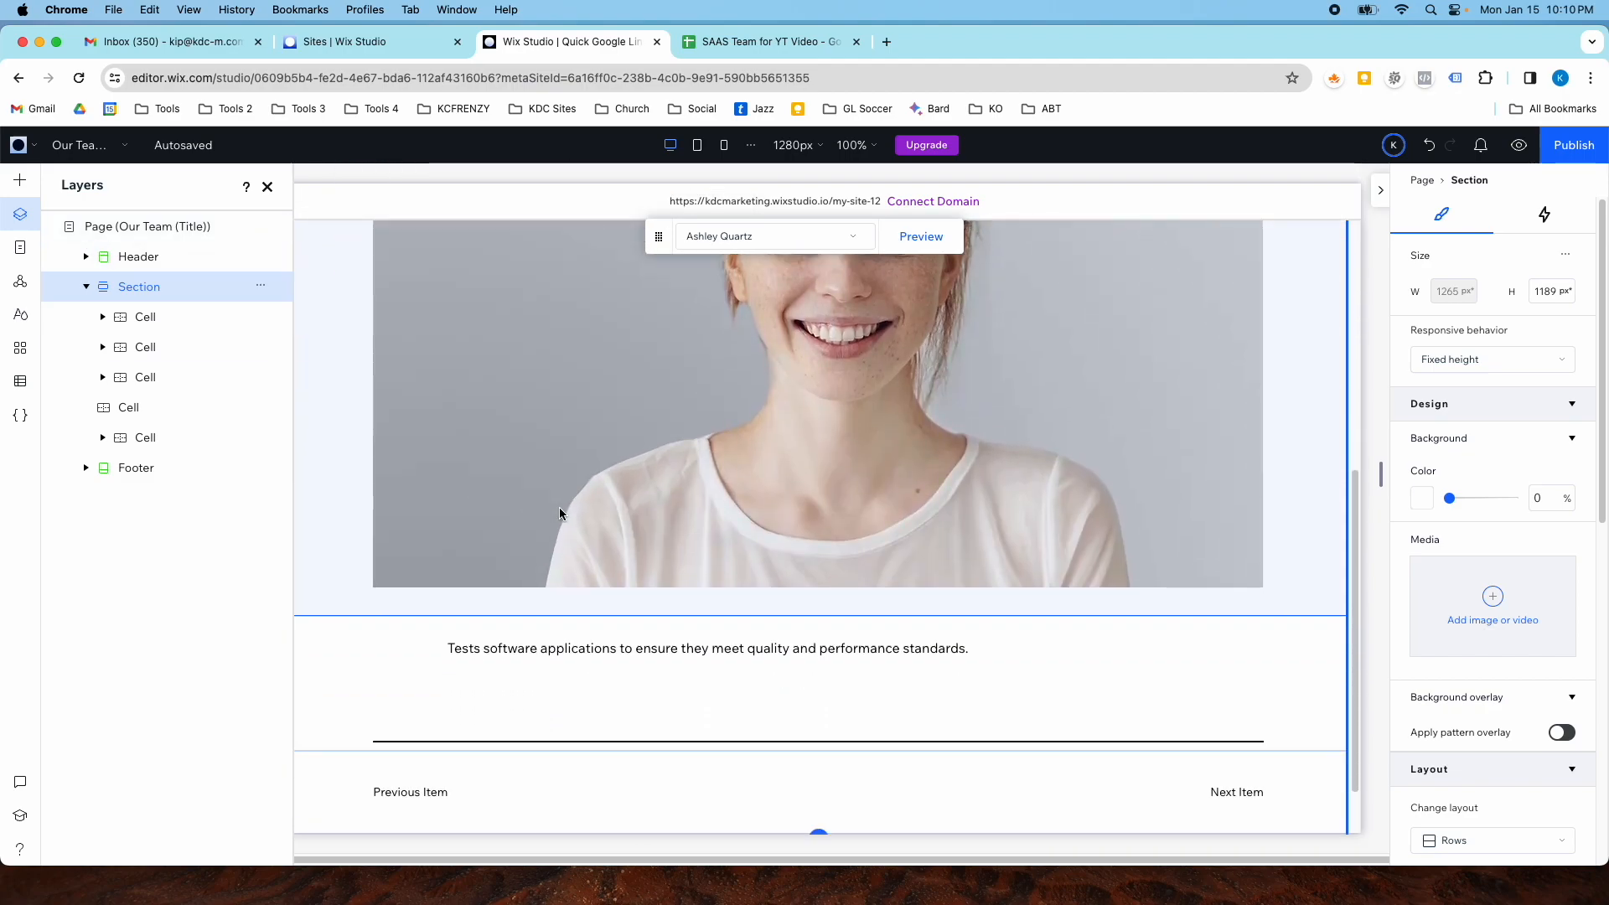
{"action": "scroll", "coordinate": [560, 513], "scroll_direction": "down", "scroll_amount": 1}
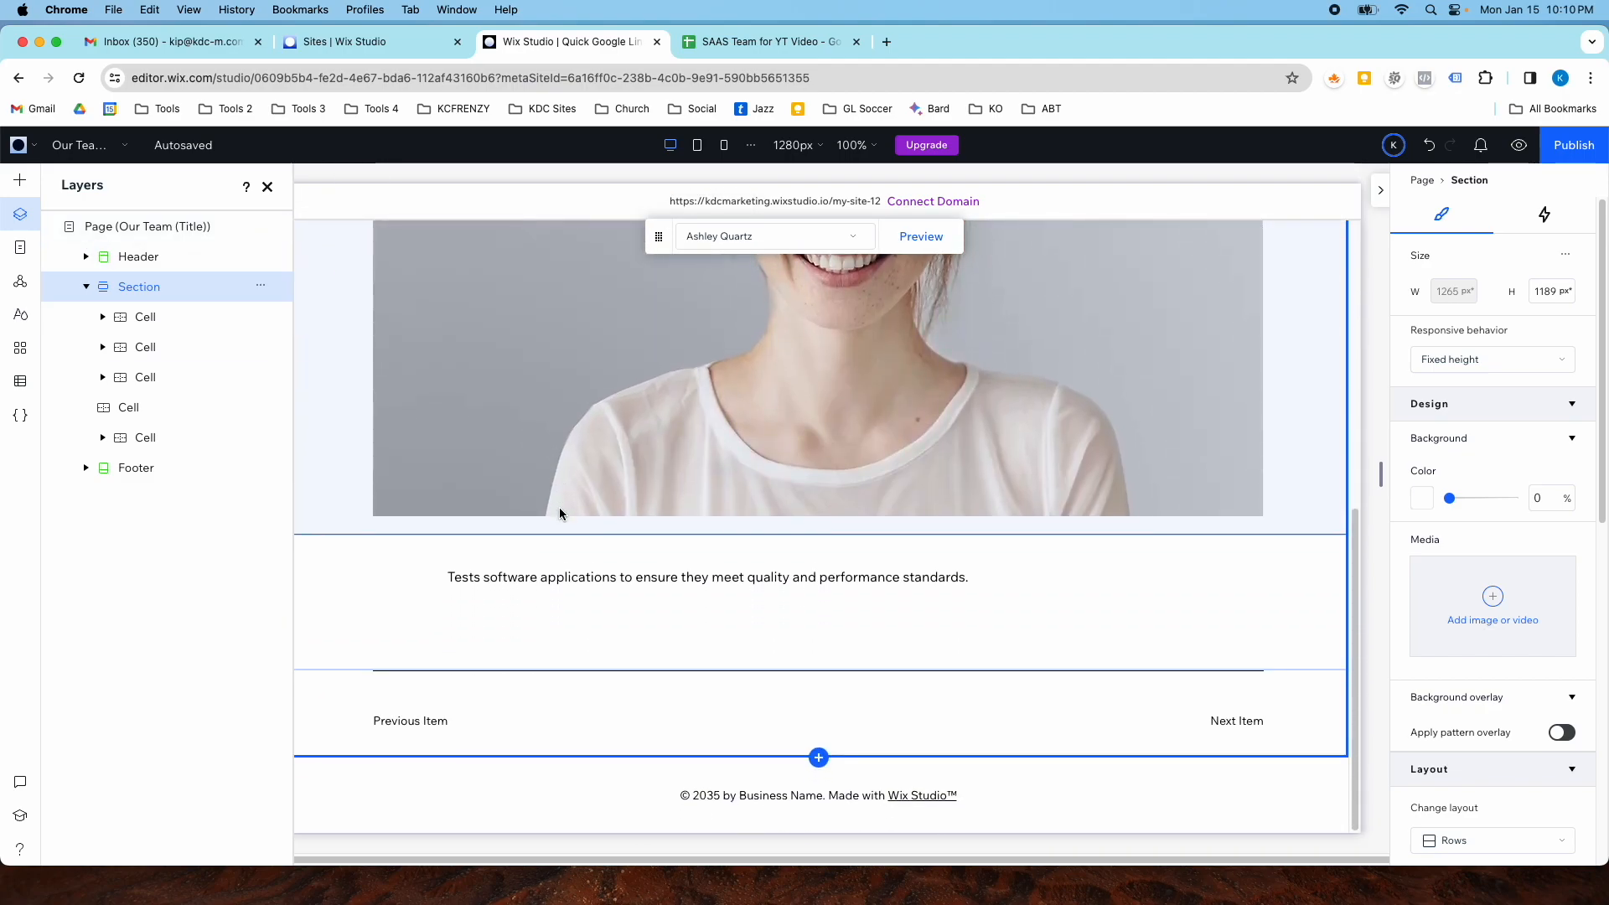
{"action": "scroll", "coordinate": [559, 511], "scroll_direction": "up", "scroll_amount": 2}
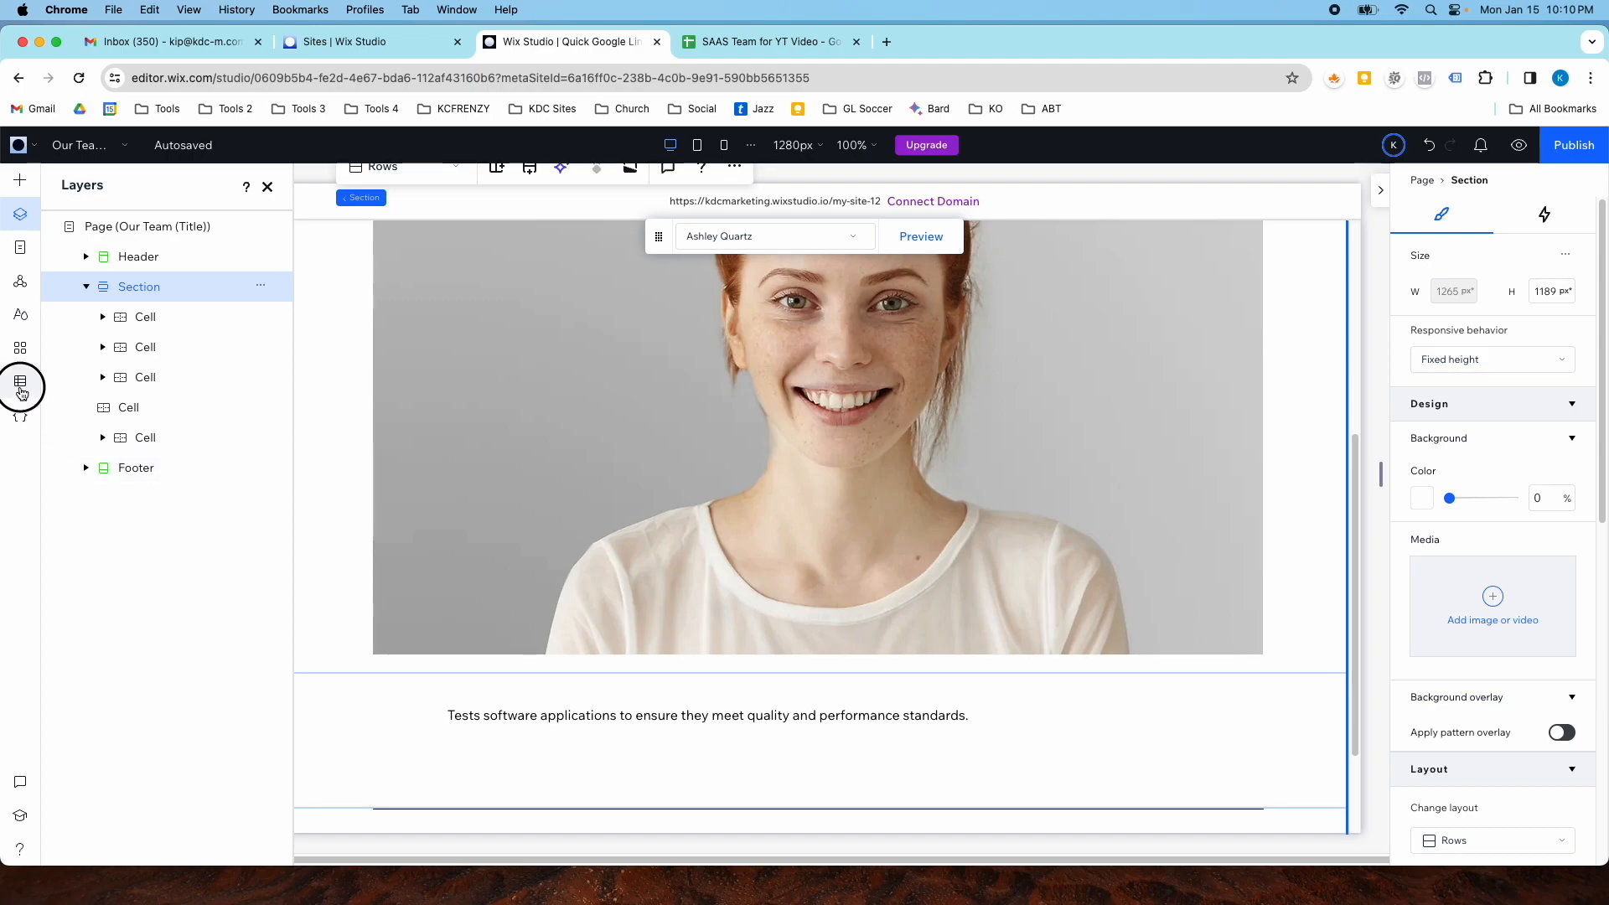
{"action": "left_click", "coordinate": [20, 382]}
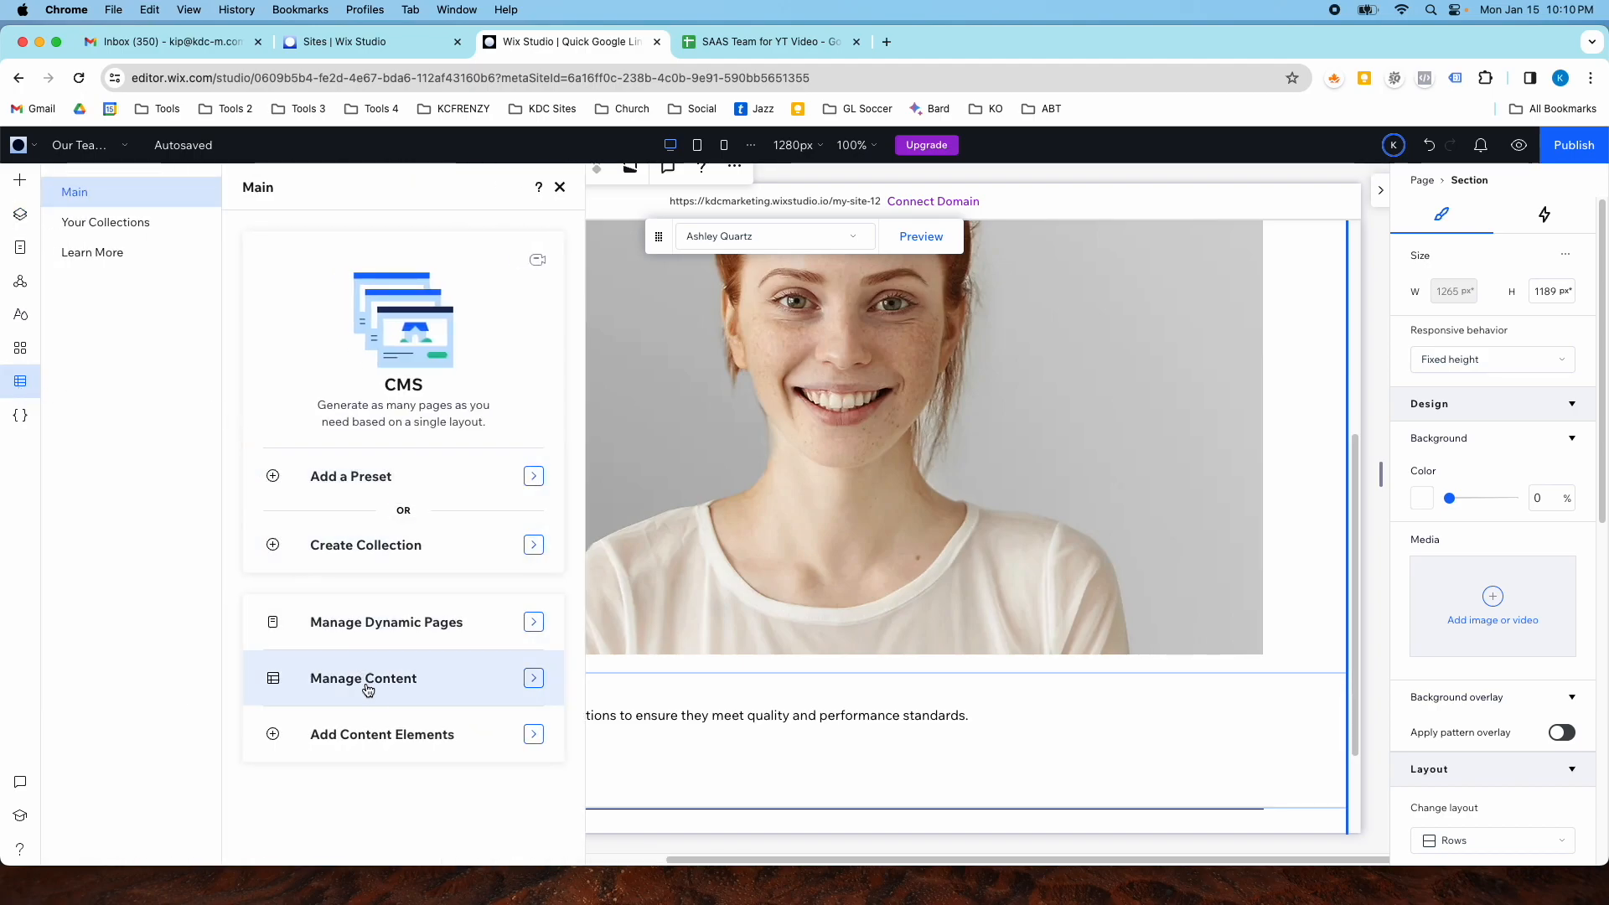
{"action": "left_click", "coordinate": [119, 224]}
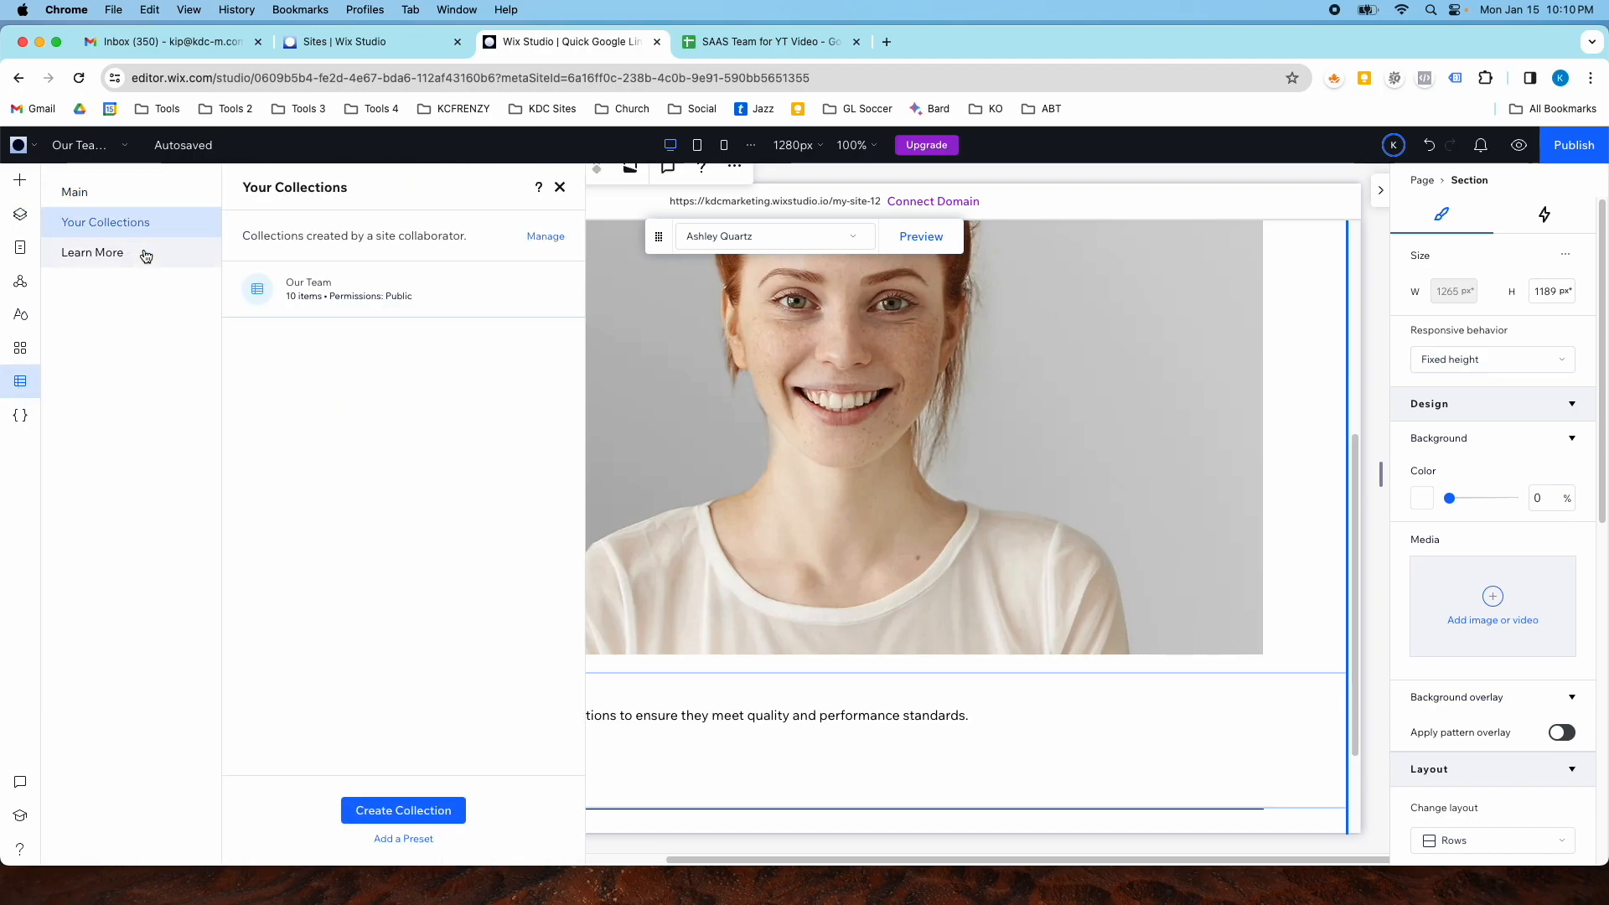
{"action": "left_click", "coordinate": [277, 296]}
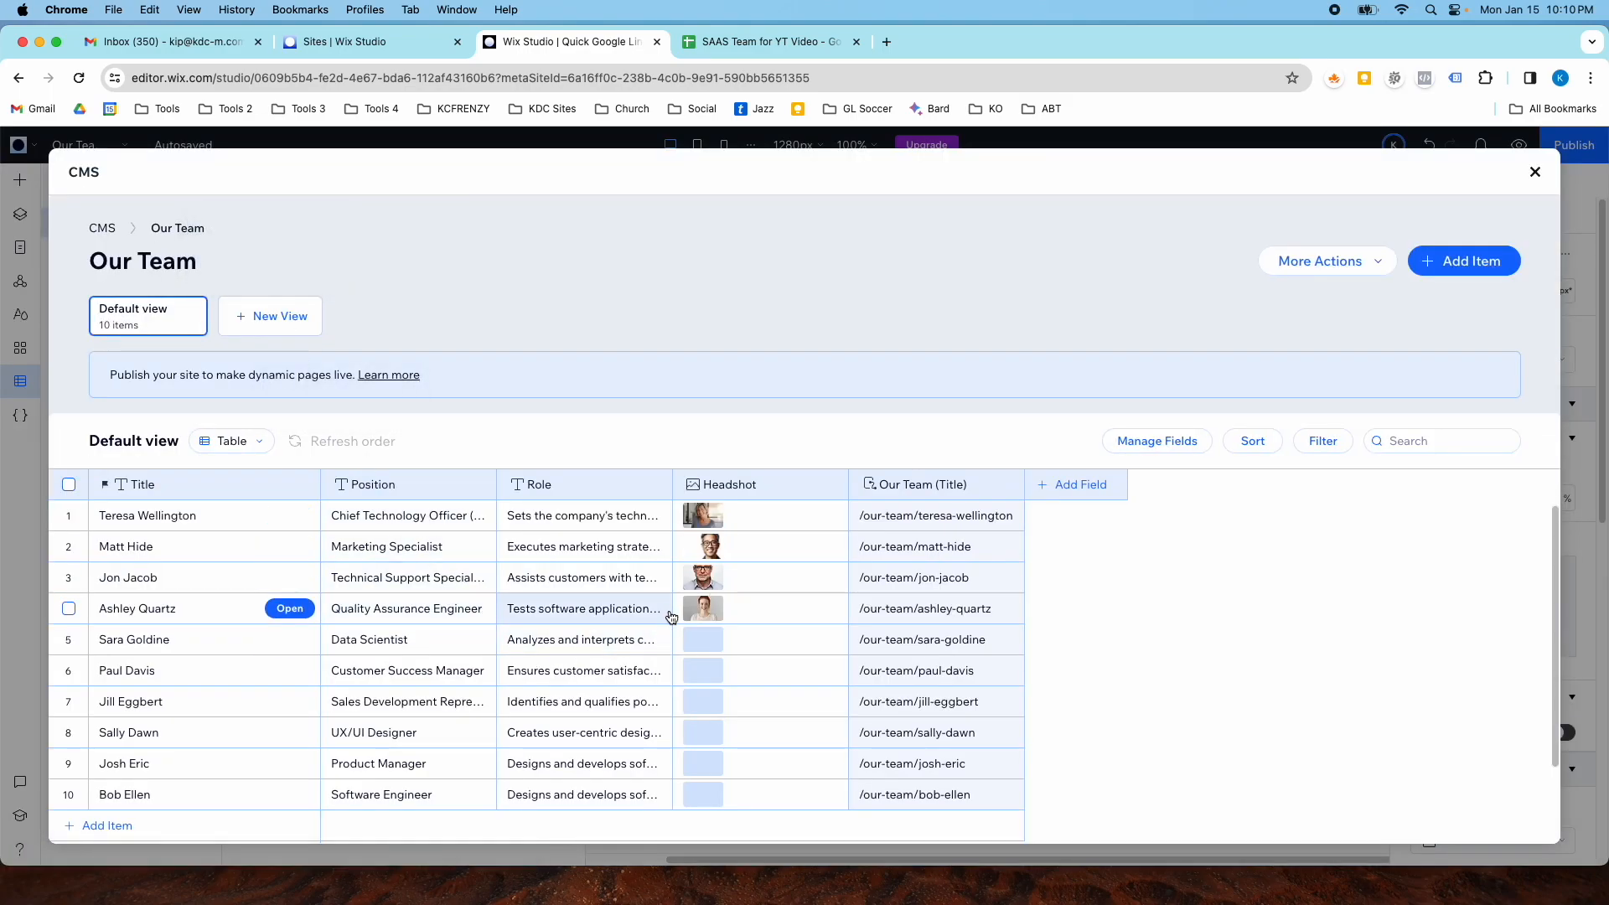
{"action": "left_click", "coordinate": [697, 645]}
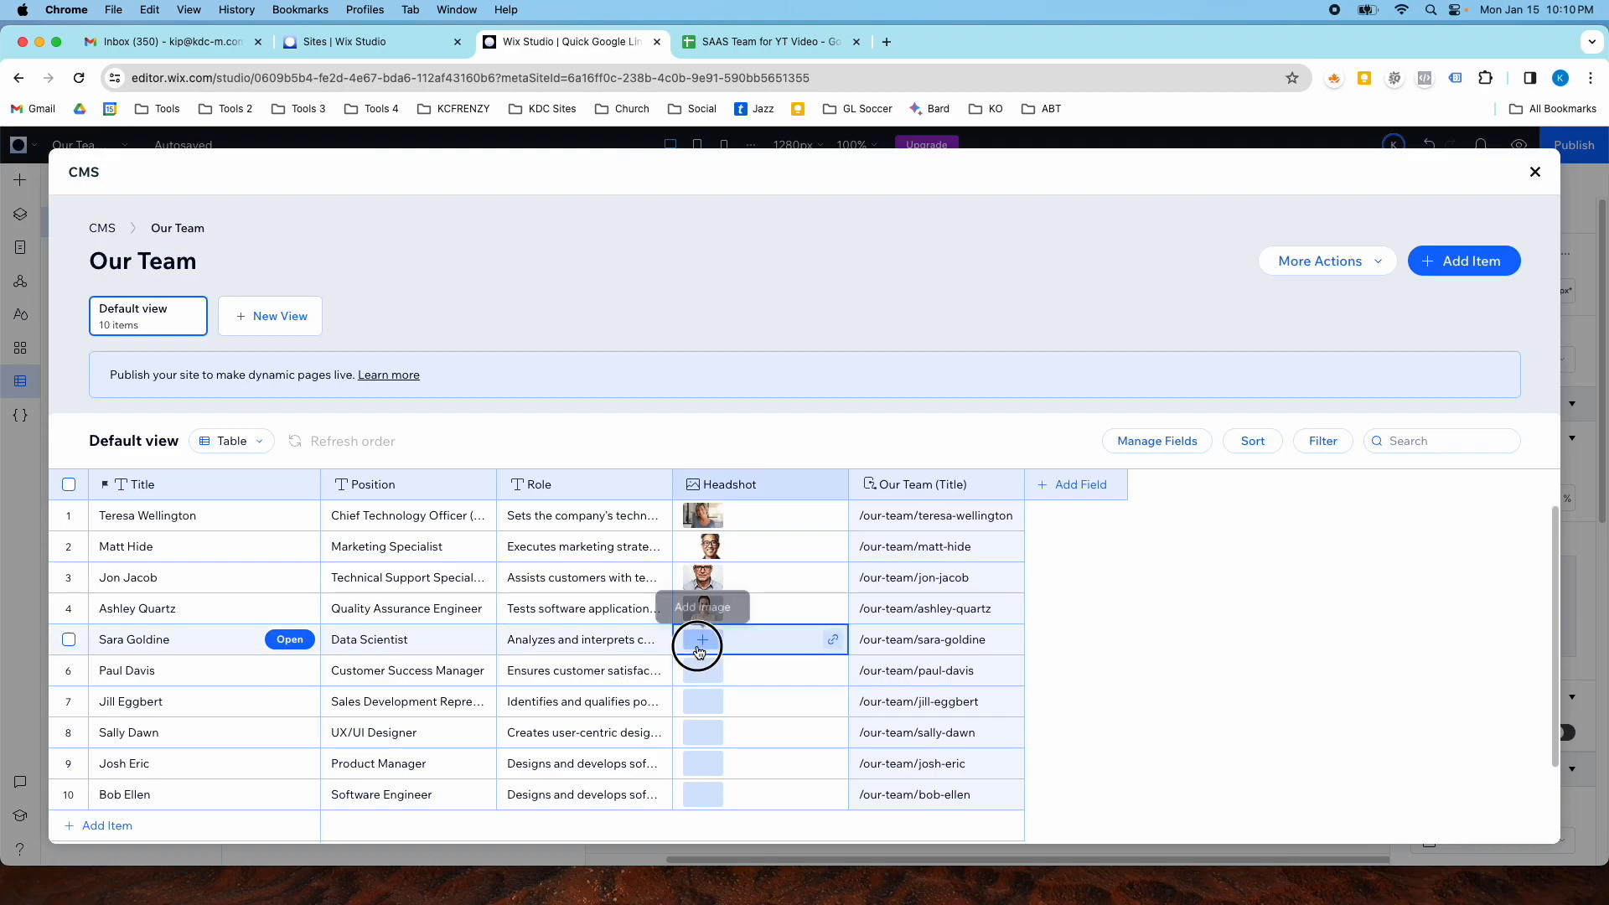
{"action": "left_click", "coordinate": [701, 641]}
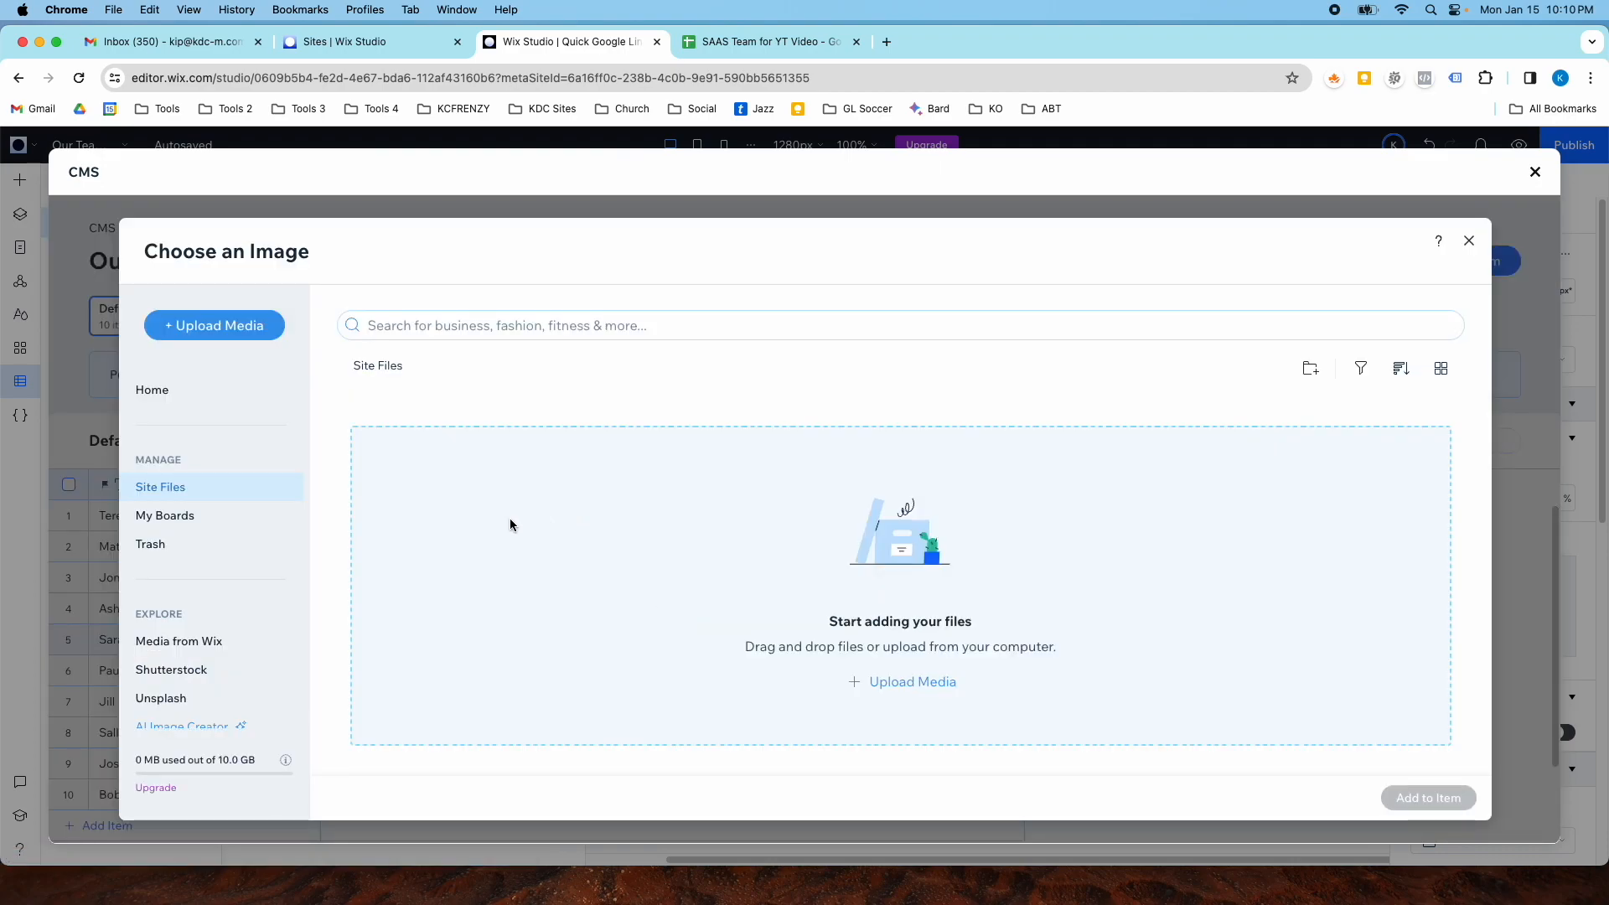
{"action": "left_click", "coordinate": [216, 641]}
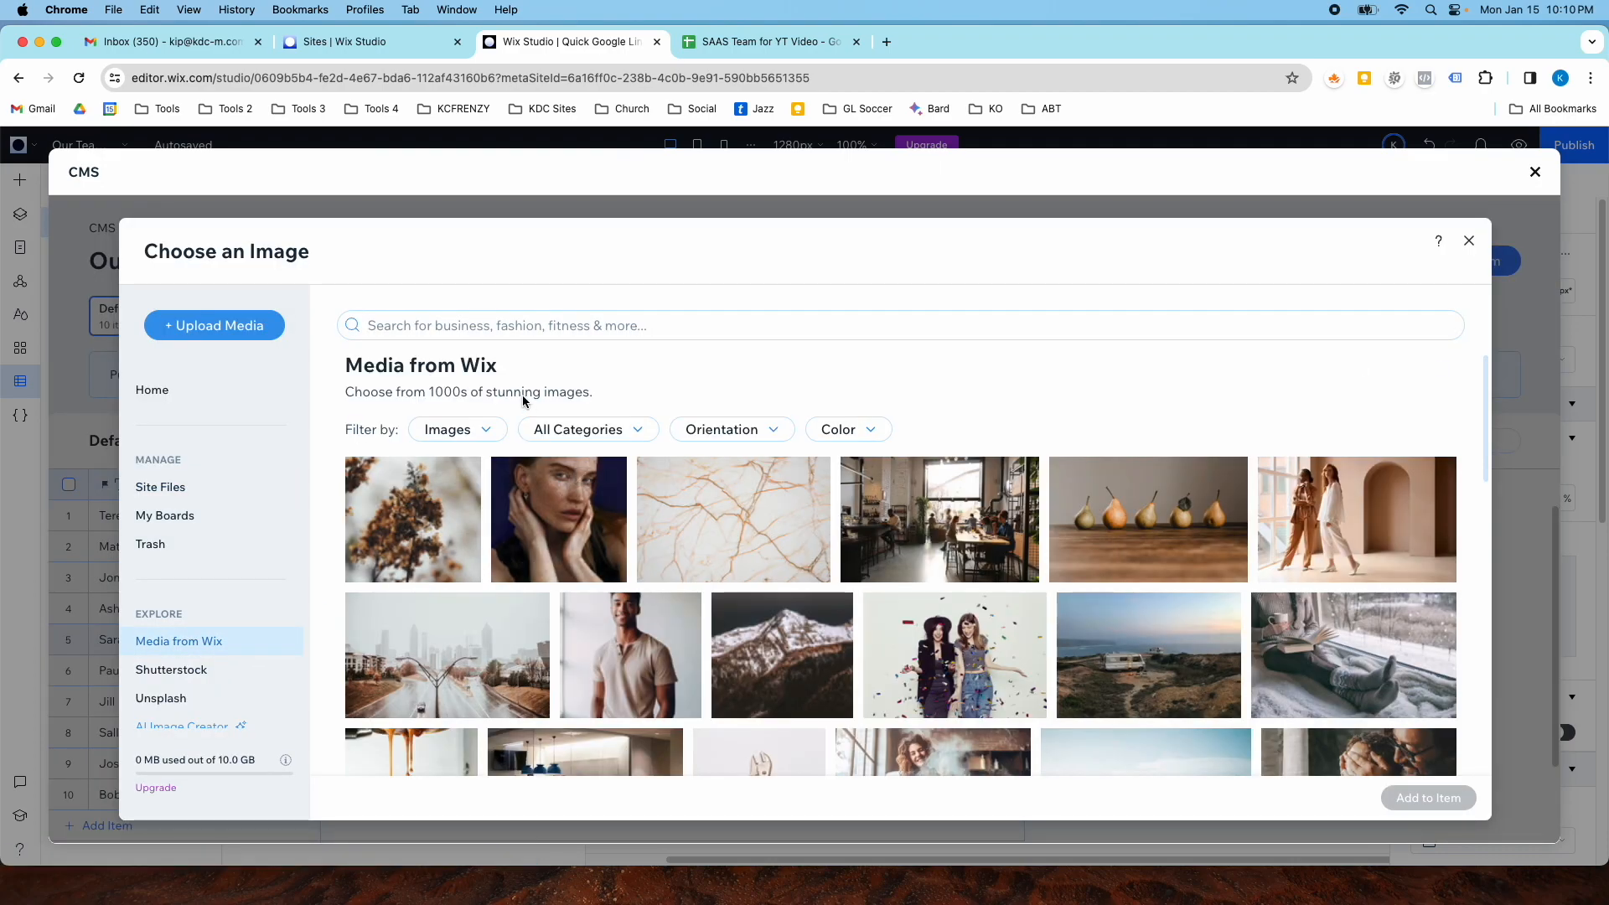
{"action": "scroll", "coordinate": [701, 582], "scroll_direction": "down", "scroll_amount": 1}
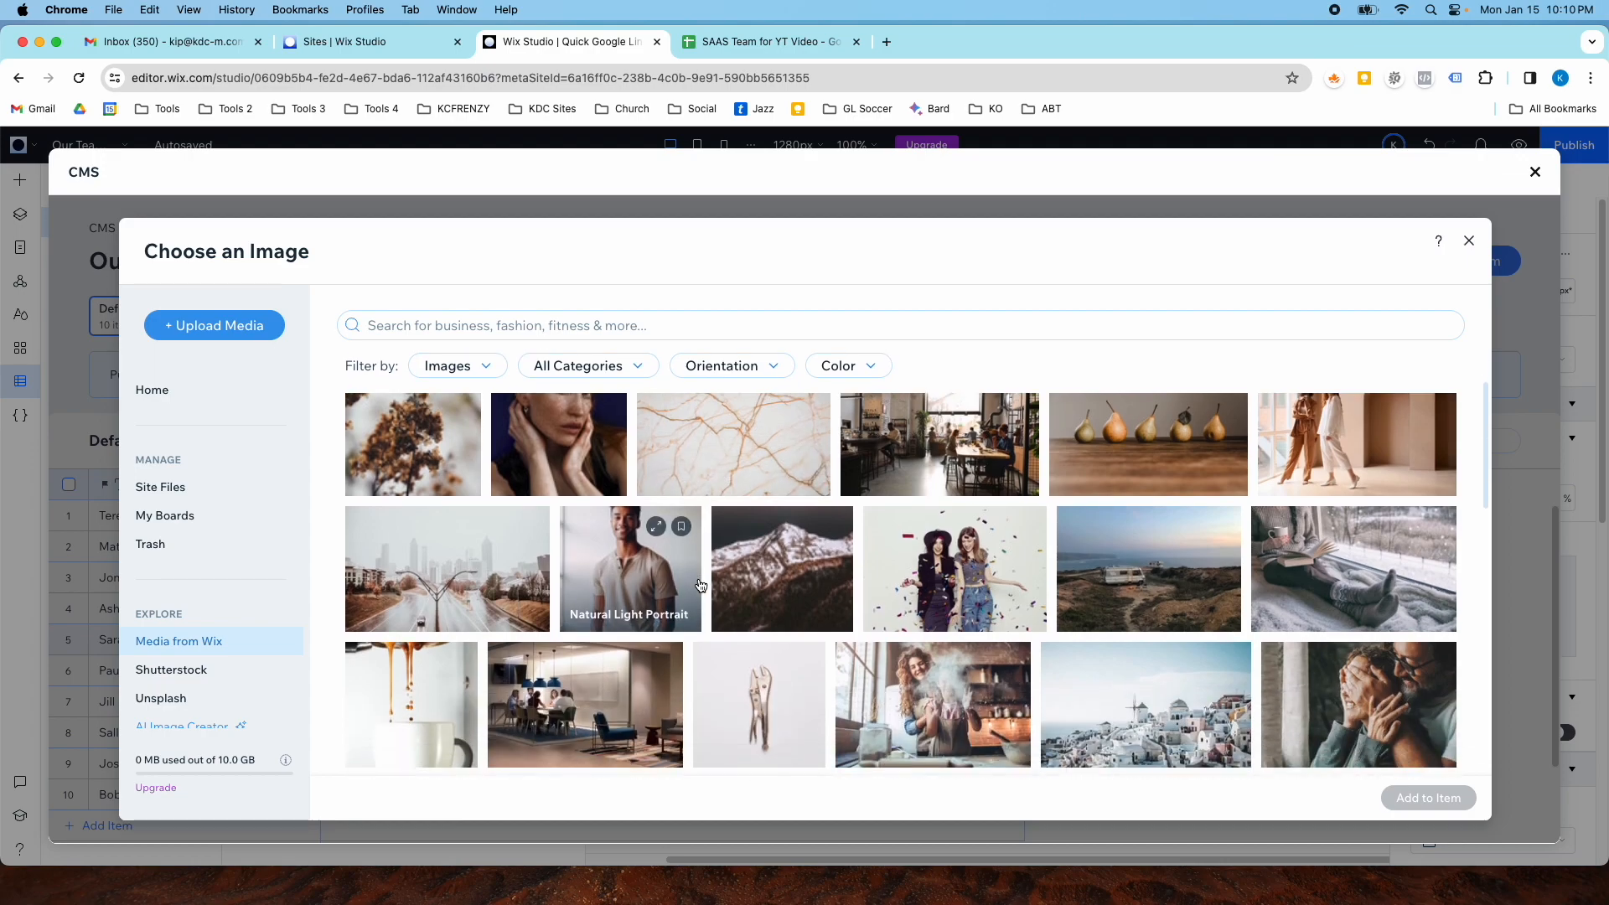
{"action": "left_click", "coordinate": [575, 326]}
{"action": "type", "text": "headshot"}
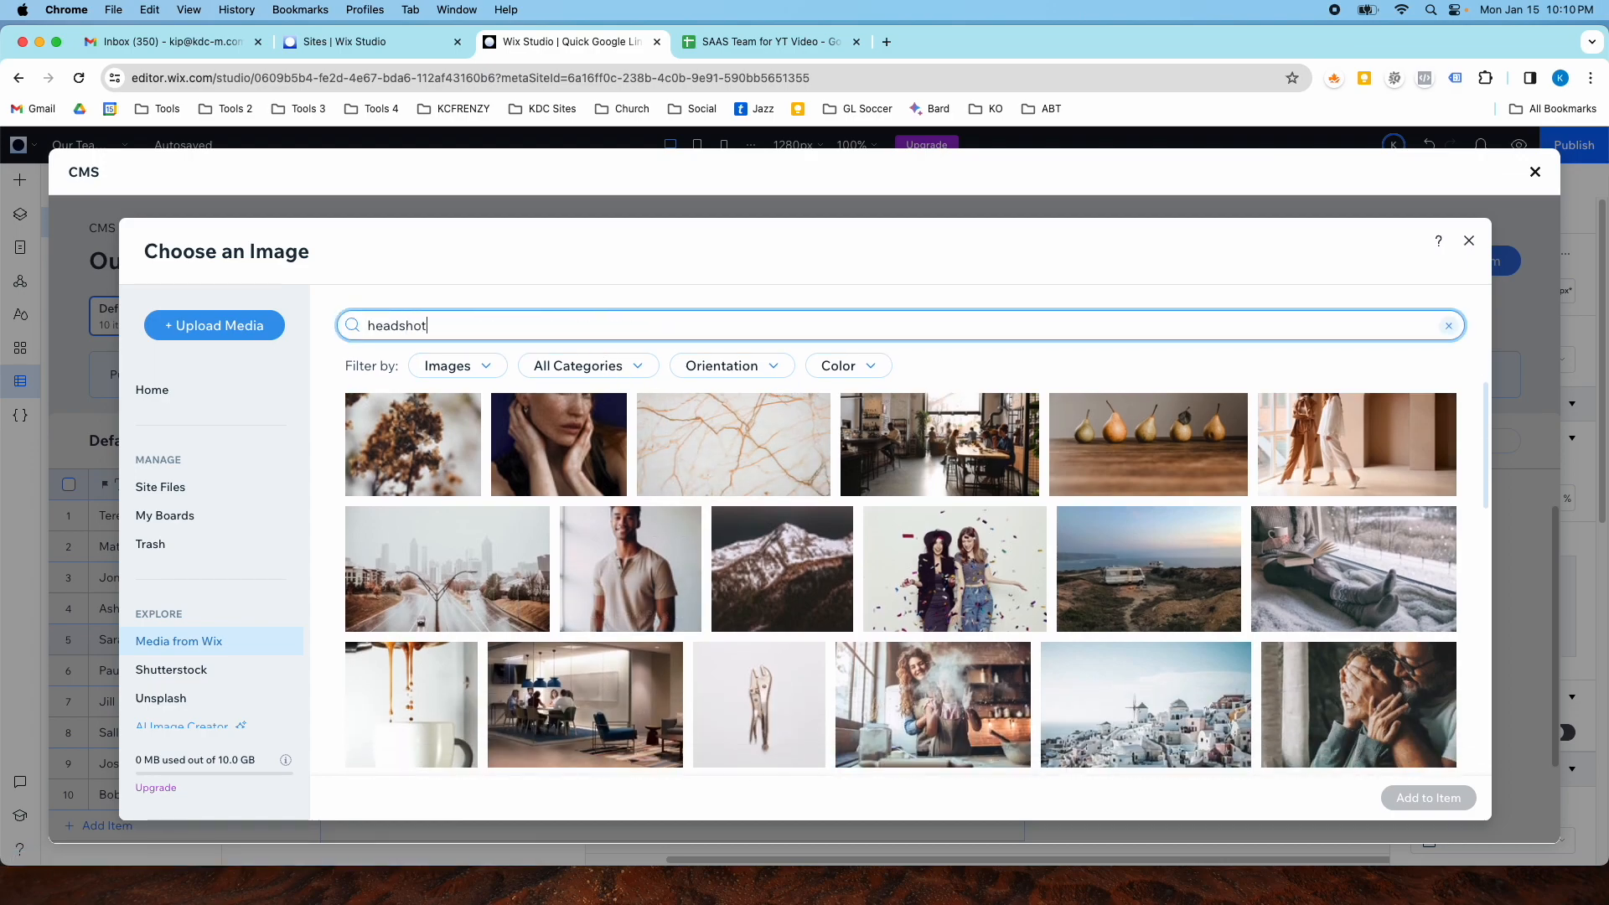
{"action": "key", "text": "Return"}
{"action": "scroll", "coordinate": [658, 564], "scroll_direction": "down", "scroll_amount": 10}
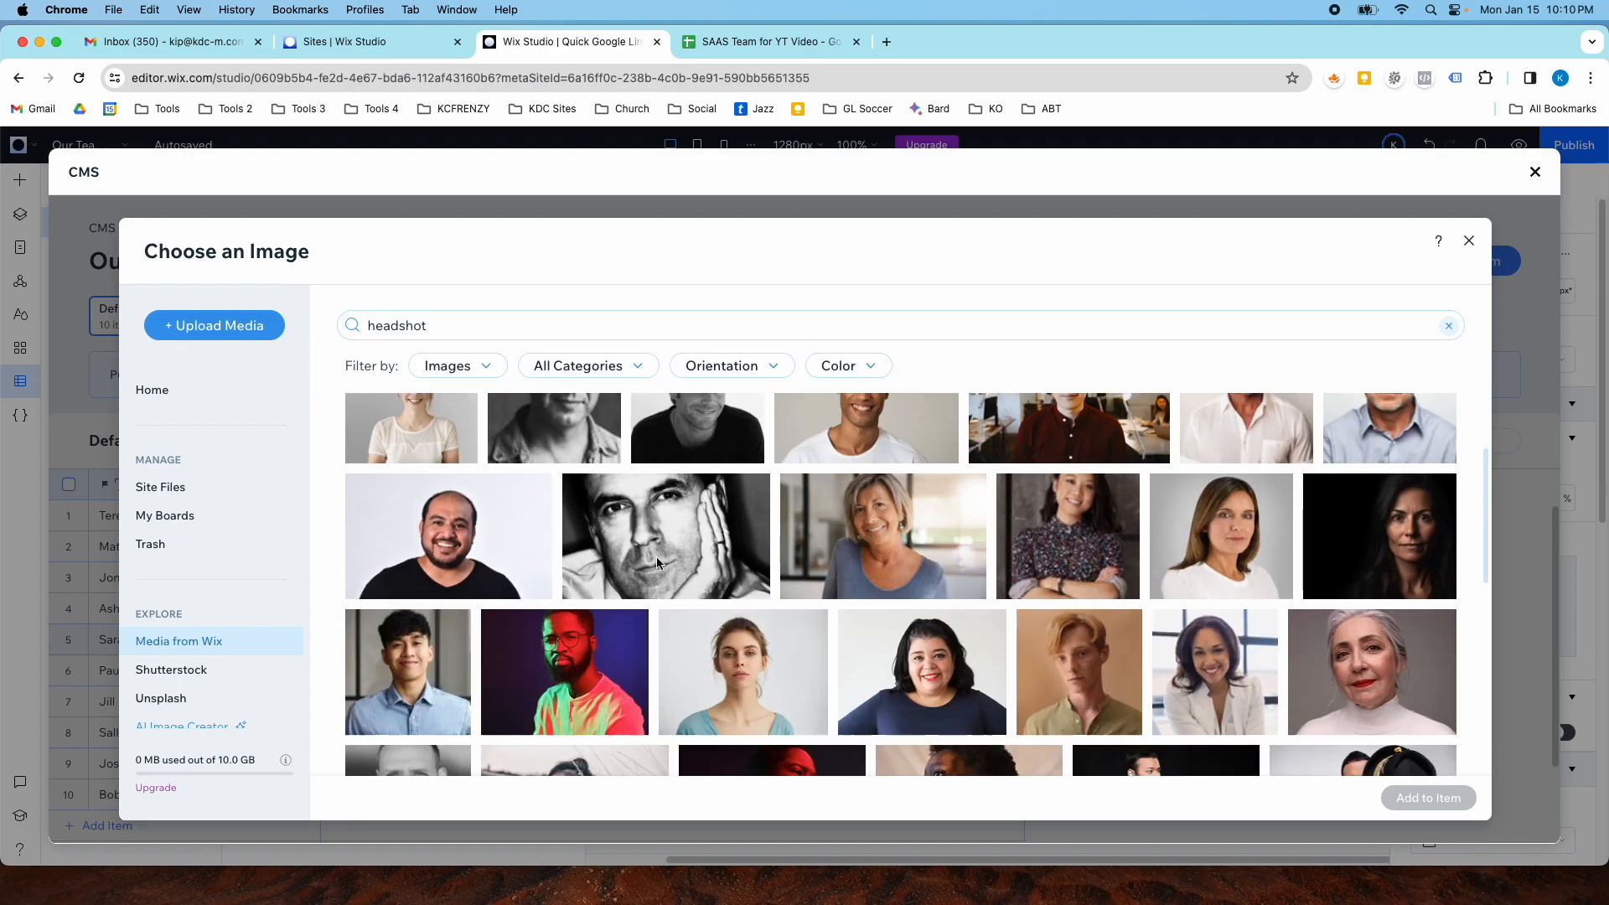
{"action": "scroll", "coordinate": [662, 566], "scroll_direction": "up", "scroll_amount": 3}
{"action": "double_click", "coordinate": [729, 568]}
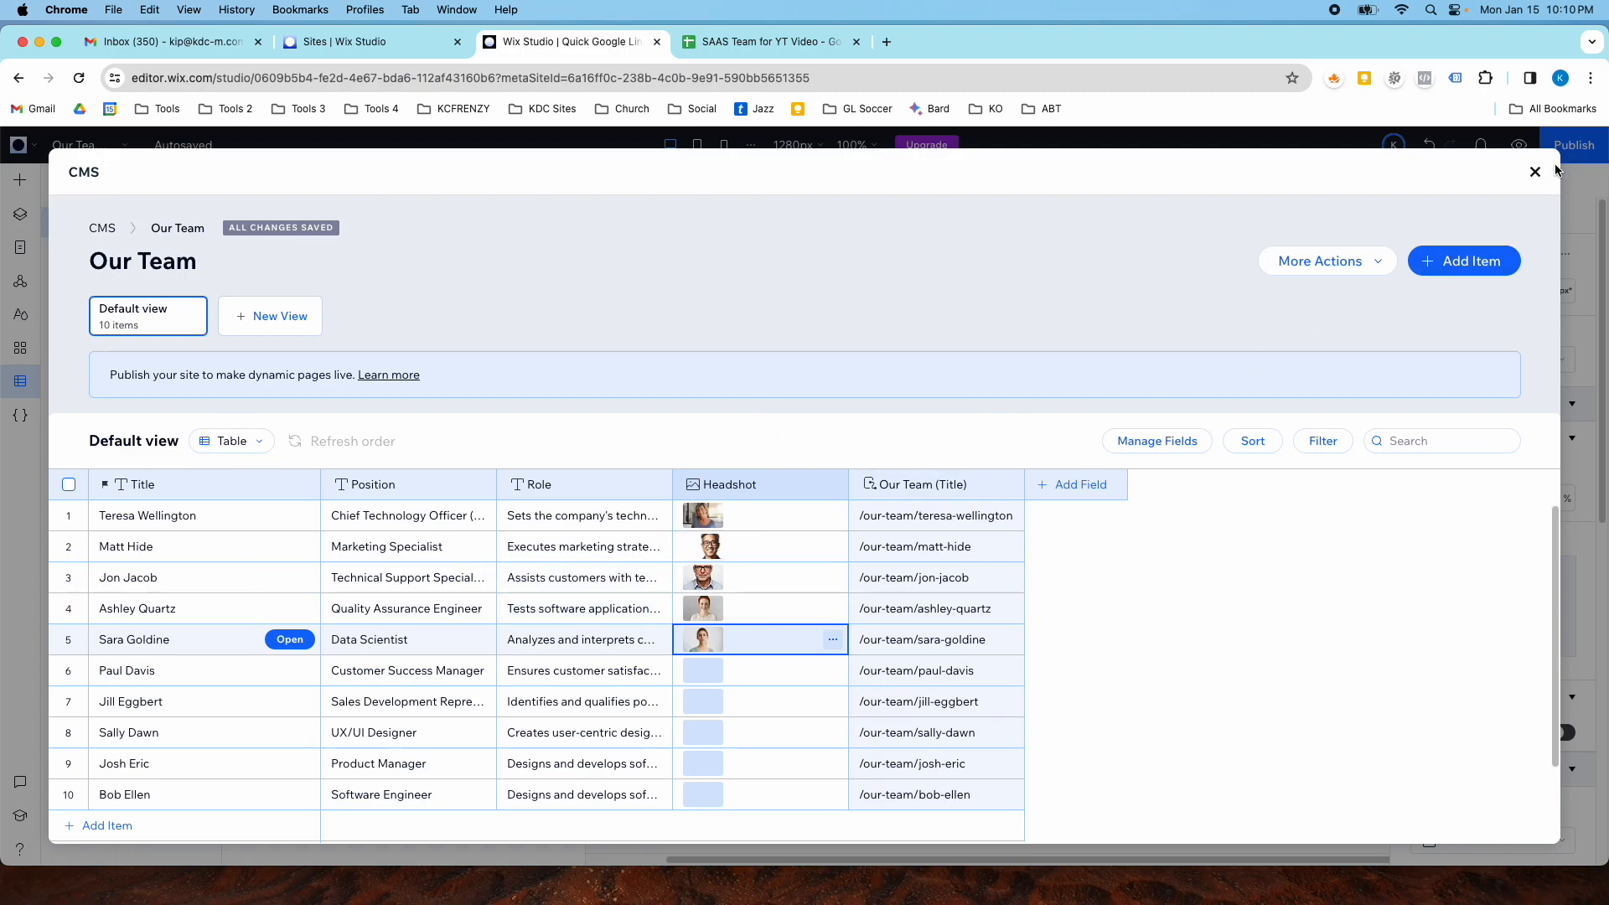
{"action": "left_click", "coordinate": [70, 640]}
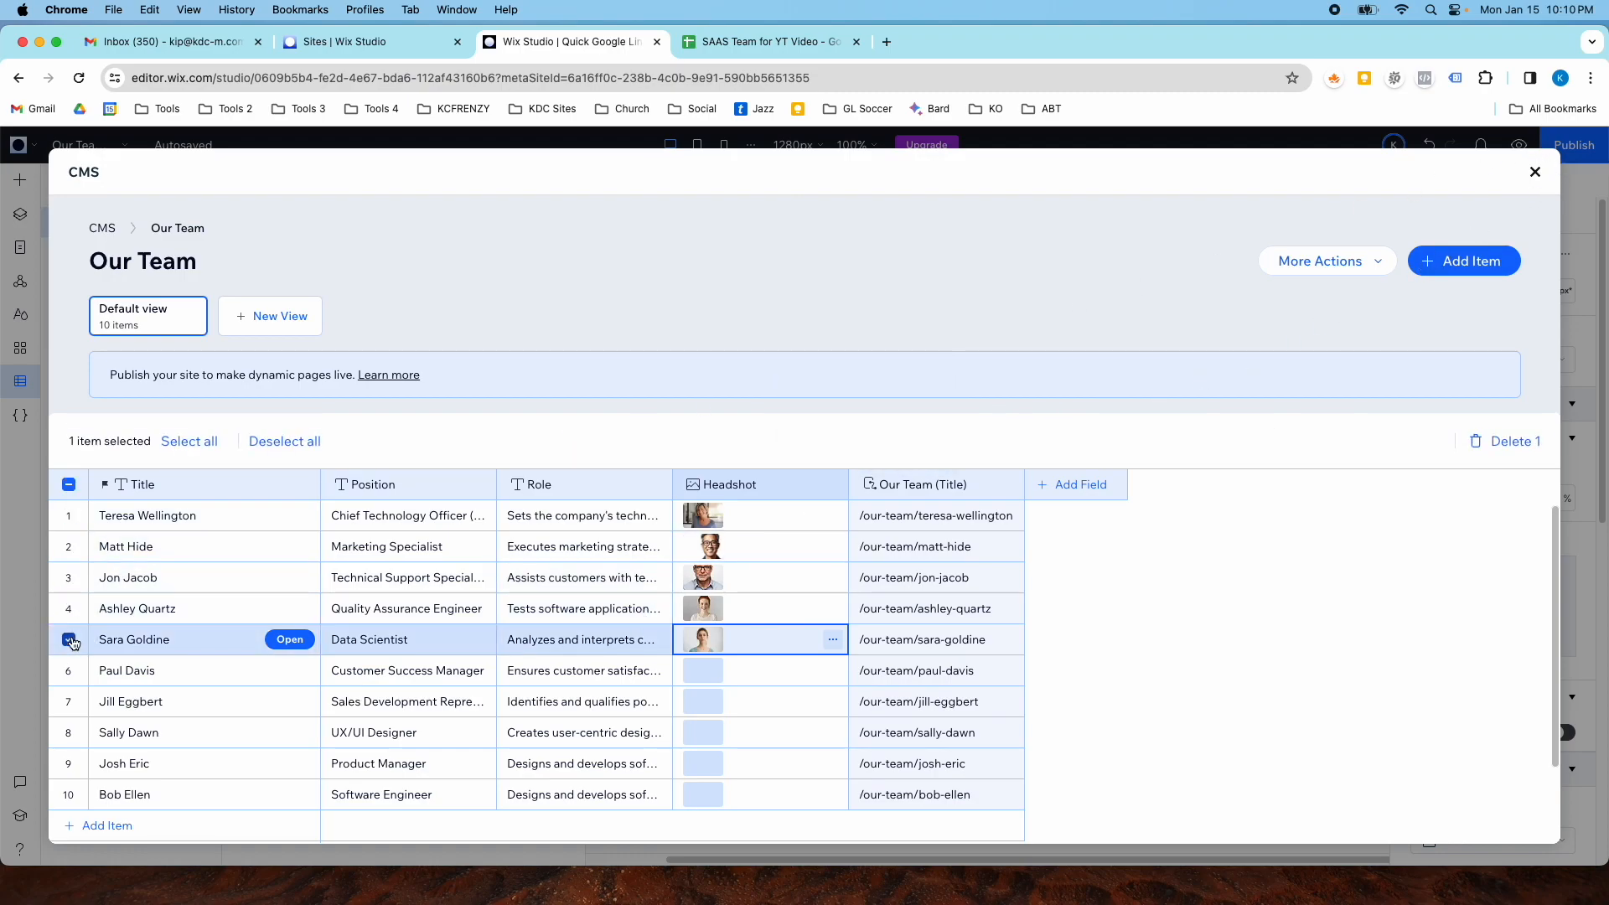
{"action": "scroll", "coordinate": [151, 728], "scroll_direction": "down", "scroll_amount": 1}
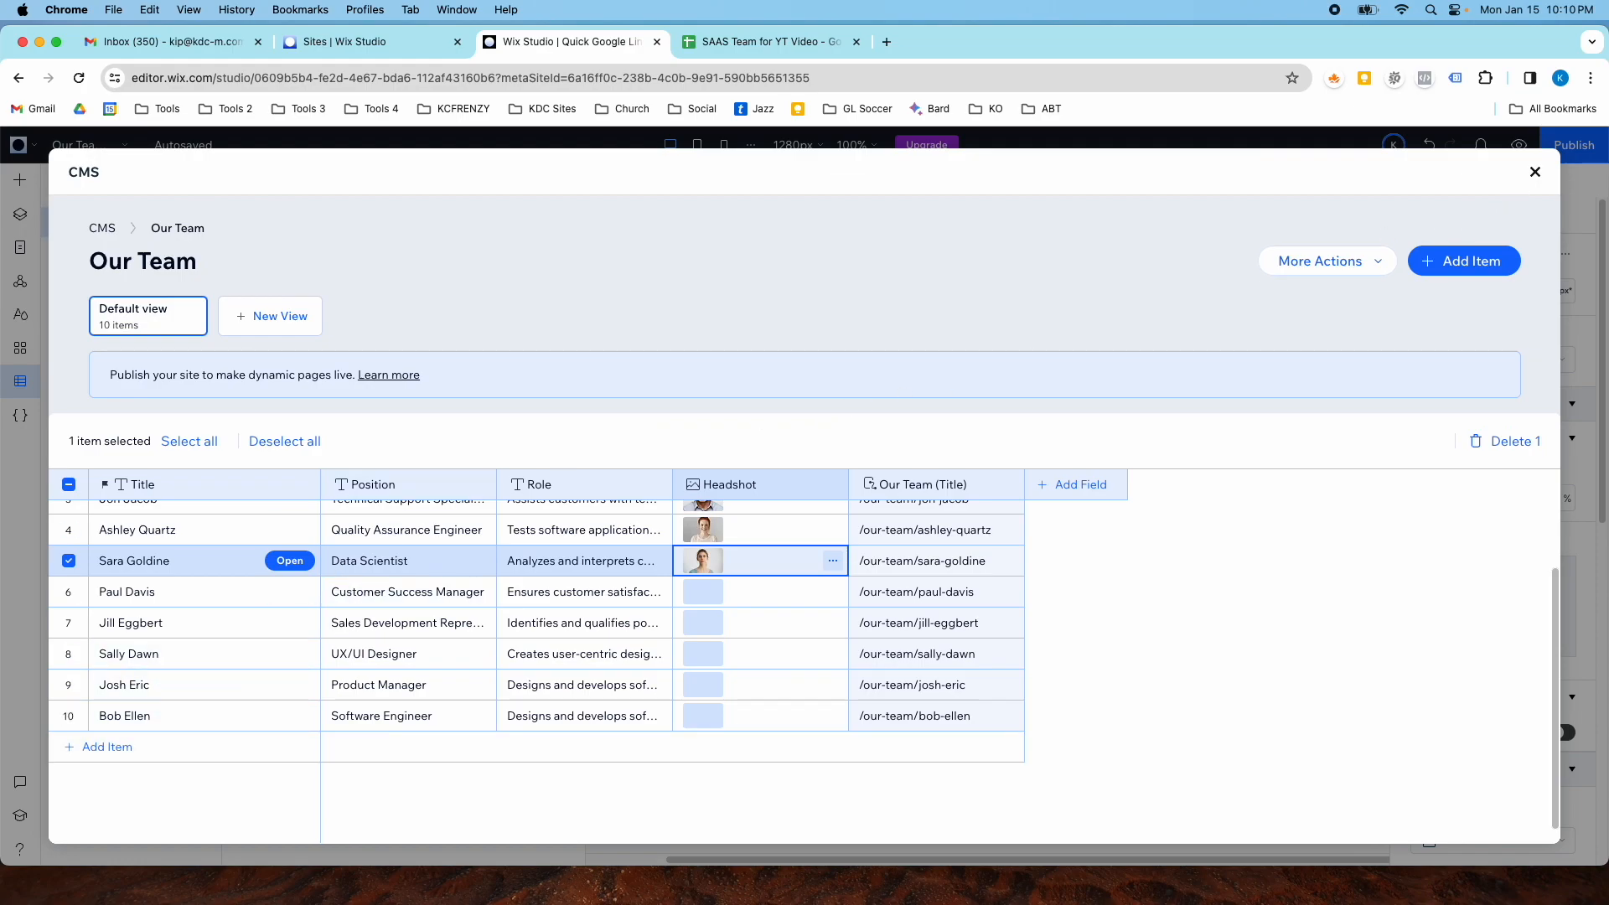
{"action": "left_click", "coordinate": [1535, 172]}
- Switch to the Home page and review the team member cards in the repeater
{"action": "scroll", "coordinate": [892, 397], "scroll_direction": "up", "scroll_amount": 1}
{"action": "mouse_move", "coordinate": [103, 149]}
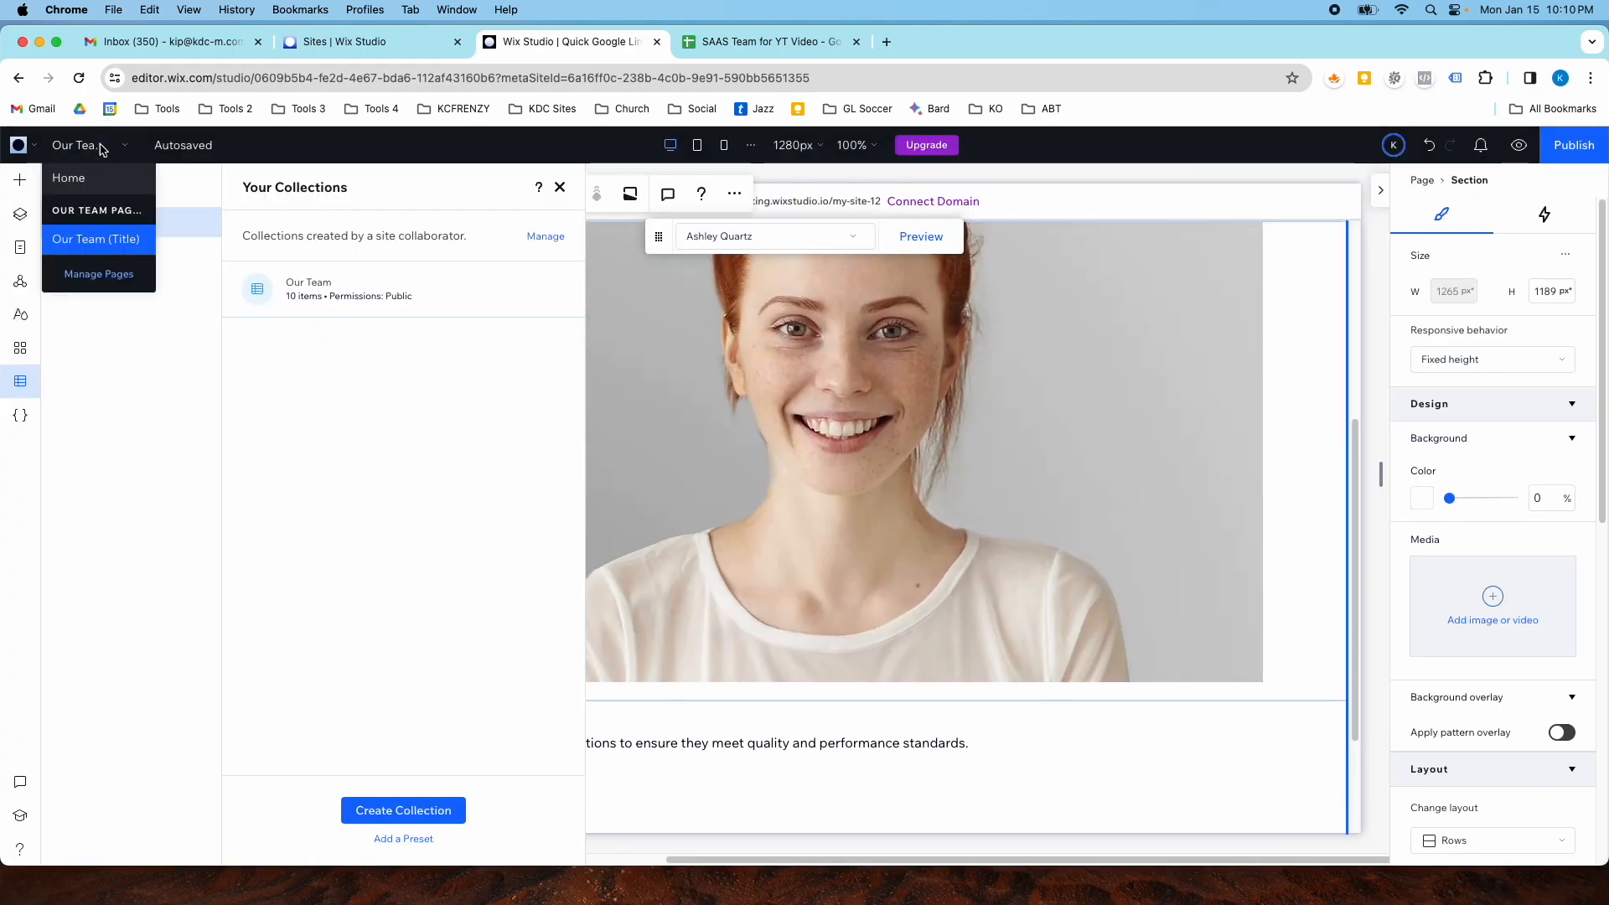
{"action": "left_click", "coordinate": [126, 236]}
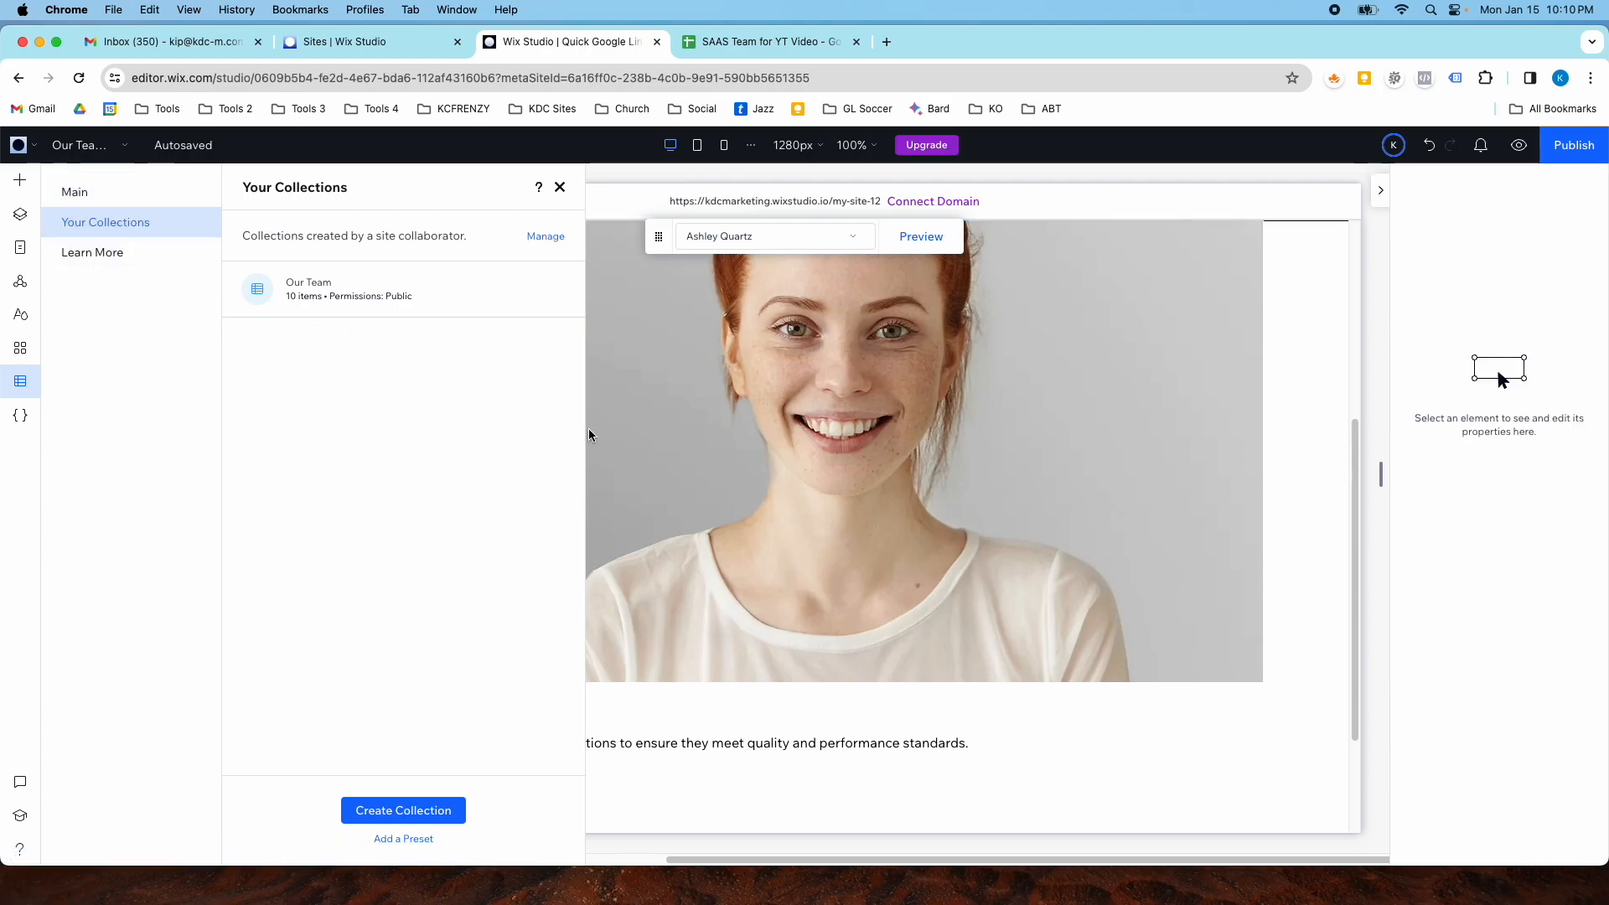
{"action": "scroll", "coordinate": [589, 433], "scroll_direction": "down", "scroll_amount": 5}
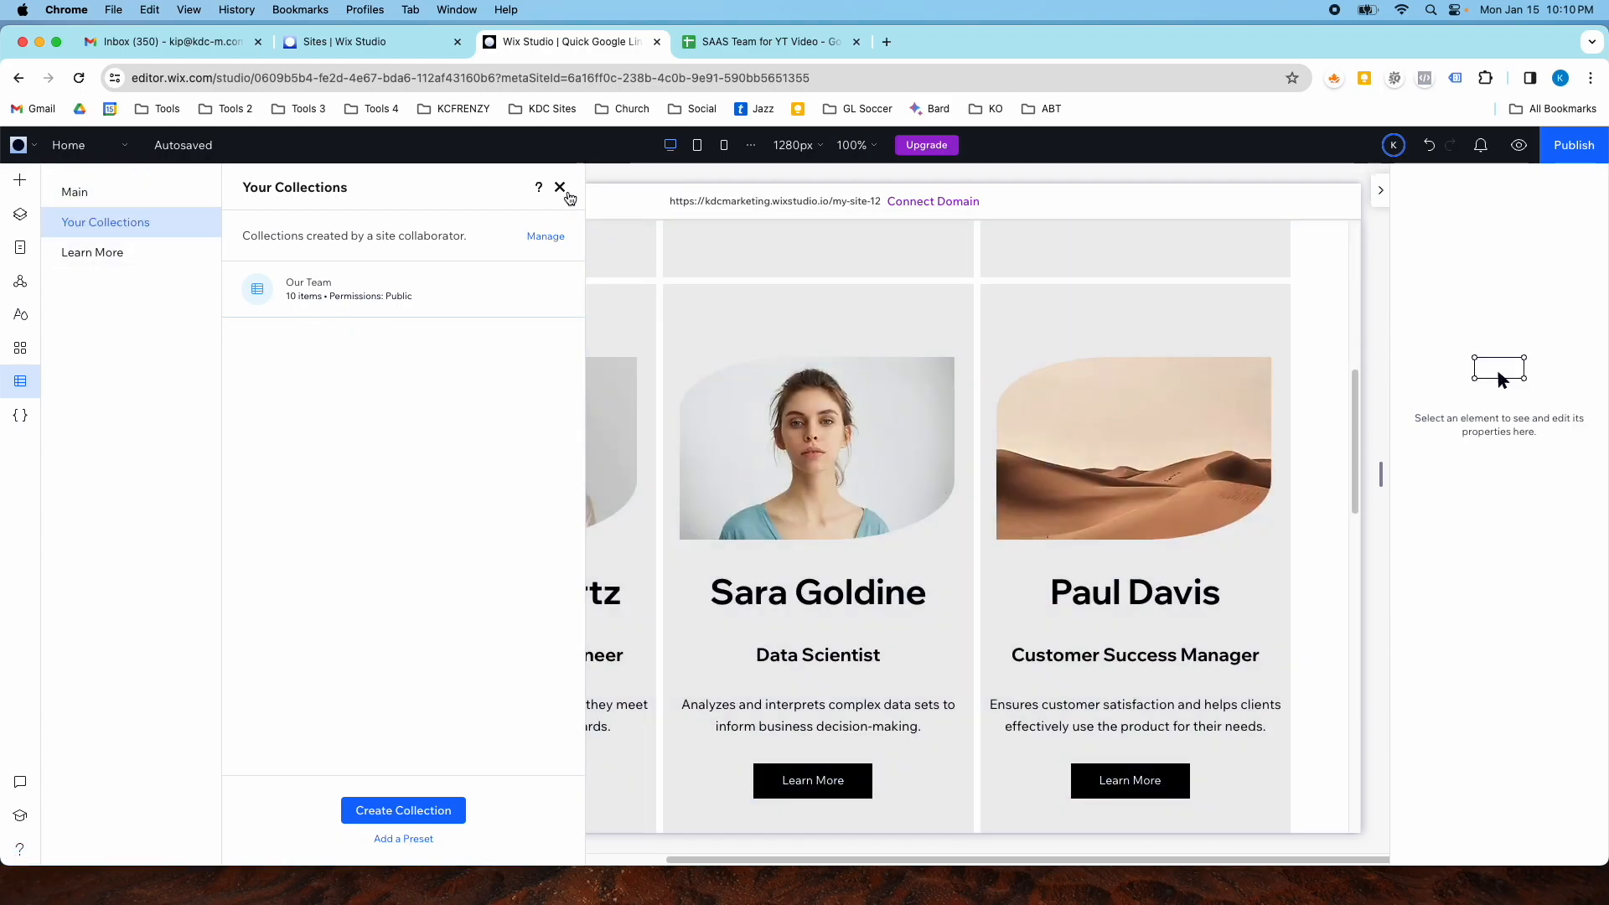
{"action": "left_click", "coordinate": [560, 187]}
{"action": "scroll", "coordinate": [1077, 467], "scroll_direction": "down", "scroll_amount": 6}
{"action": "scroll", "coordinate": [1080, 618], "scroll_direction": "down", "scroll_amount": 3}
{"action": "scroll", "coordinate": [1079, 618], "scroll_direction": "up", "scroll_amount": 10}
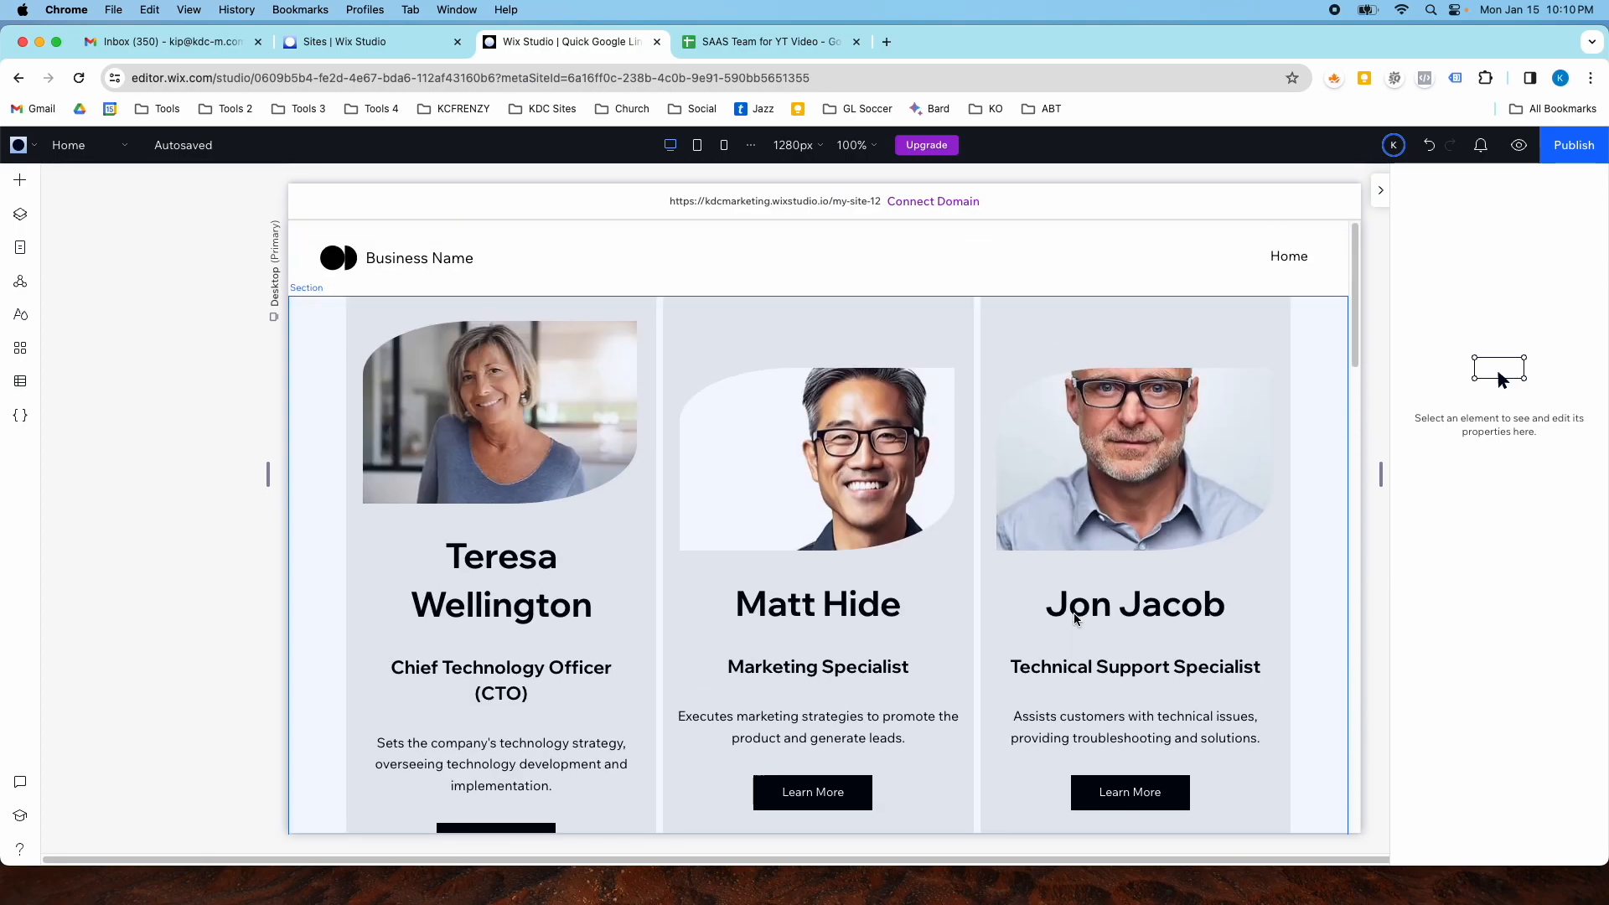